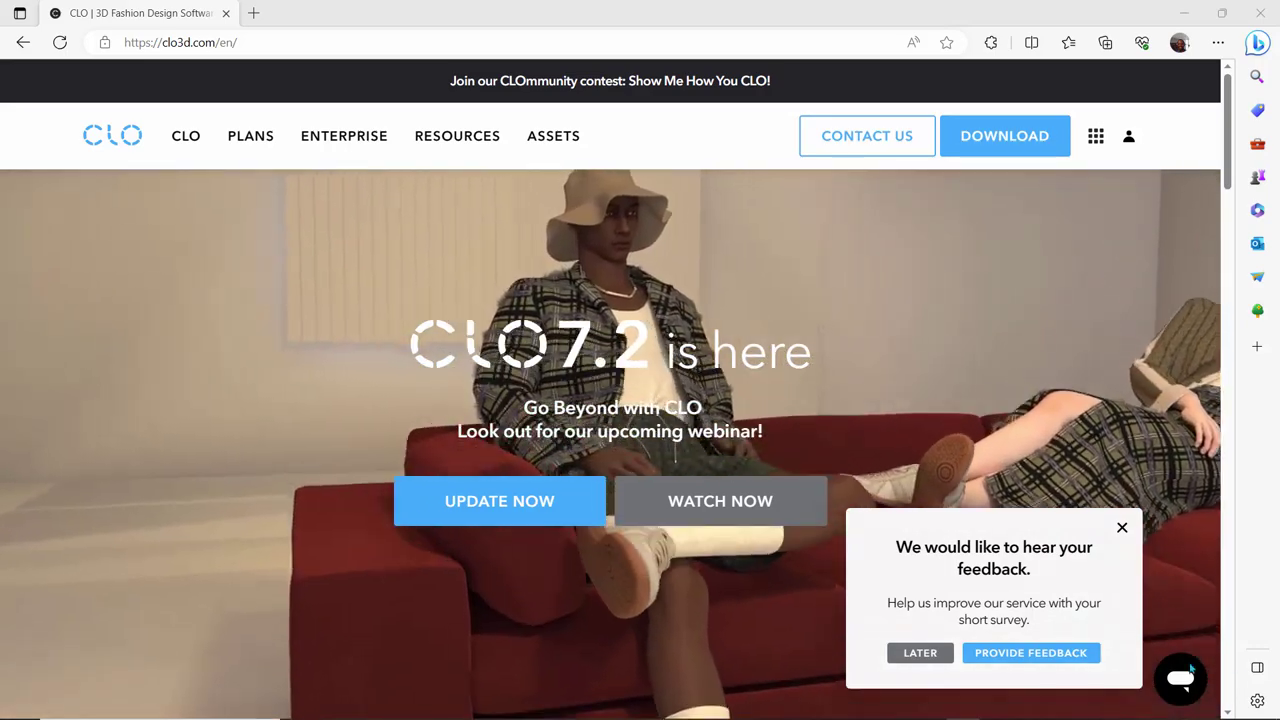
Step: Dismiss the feedback survey popup and start scrolling down the CLO 3D home page
click(1123, 529)
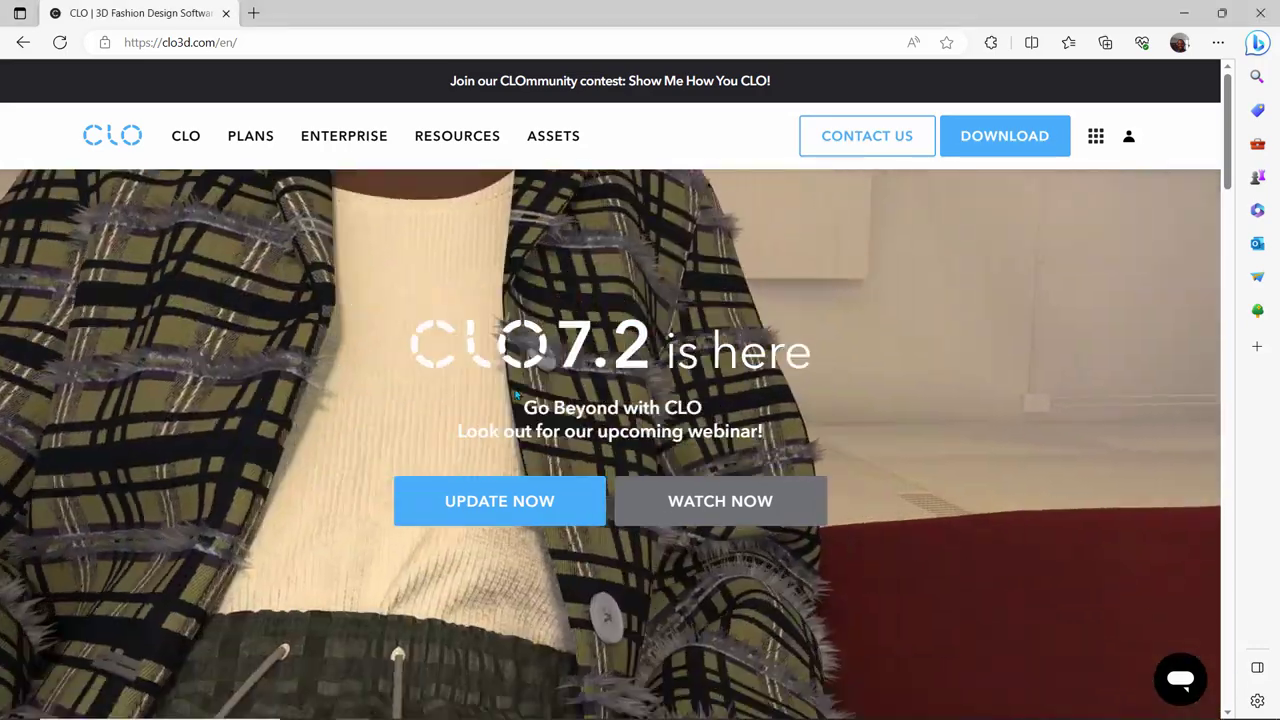
scroll(455, 376, down, 5)
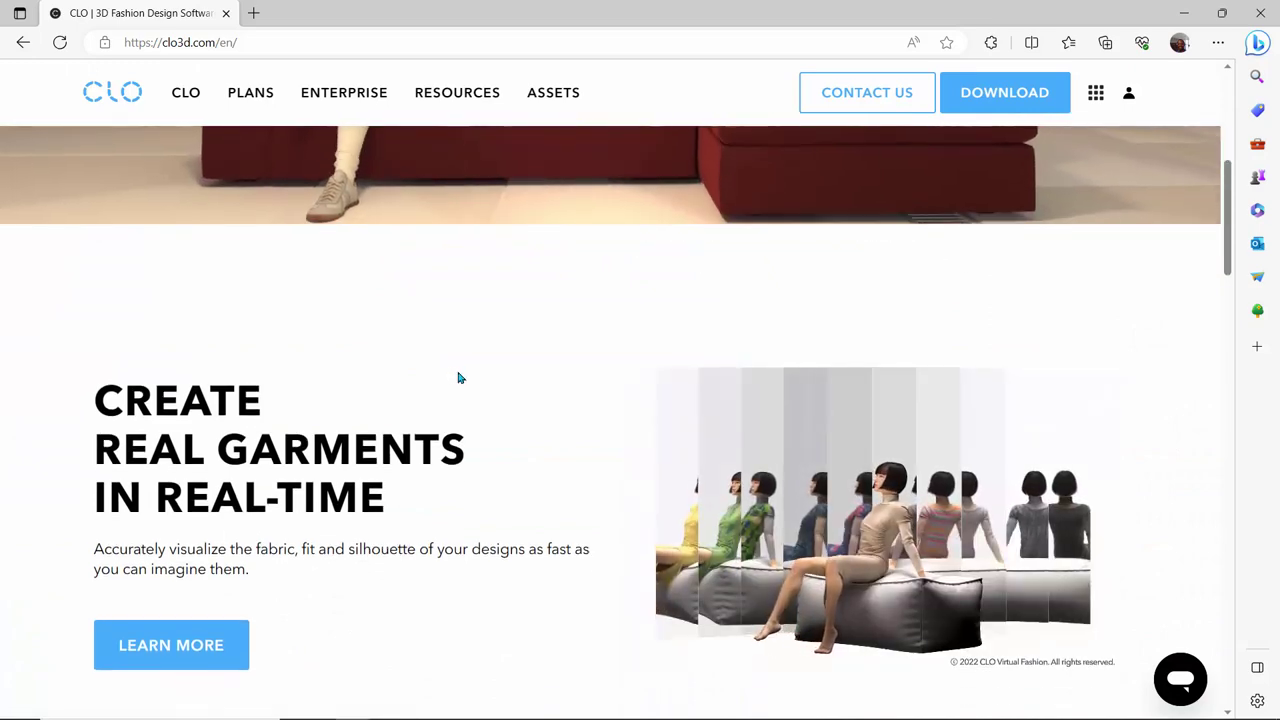
scroll(458, 377, down, 3)
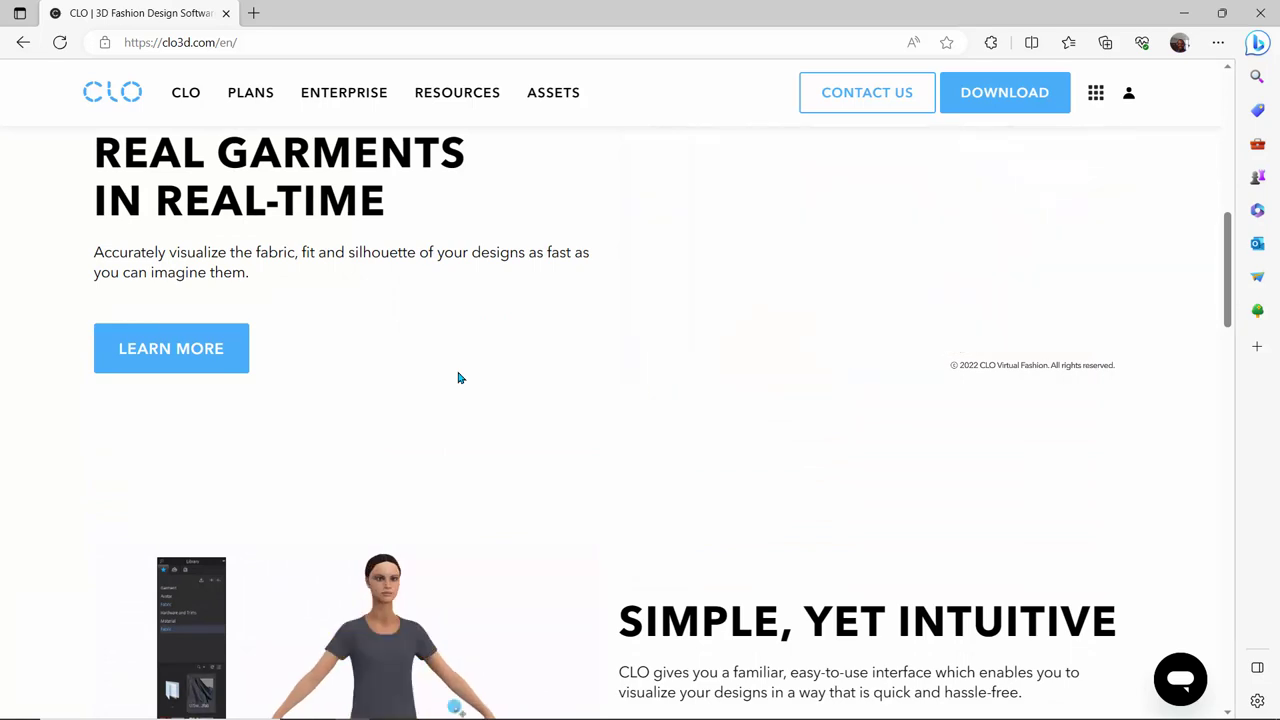
scroll(461, 377, down, 1)
scroll(463, 378, down, 2)
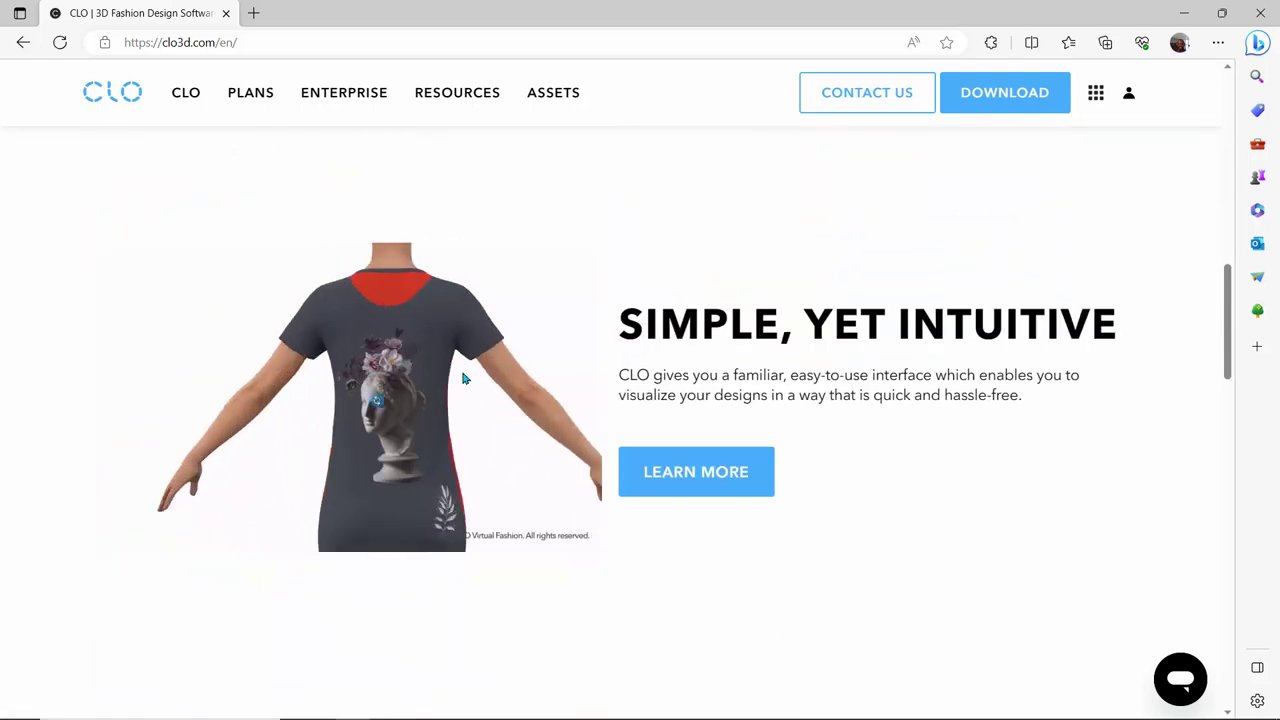
Step: Browse the End-to-End, Create Sustainably and Simple, Yet Intuitive sections, then scroll back up
scroll(463, 378, down, 4)
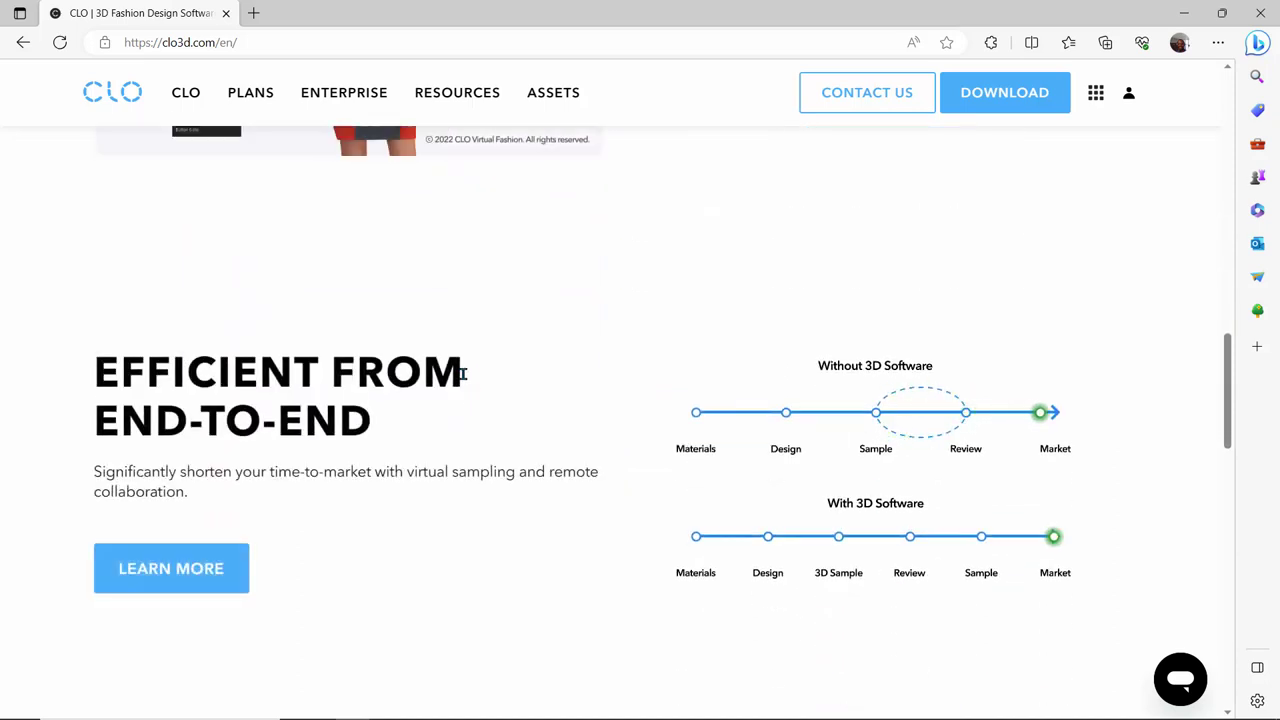
scroll(463, 372, down, 3)
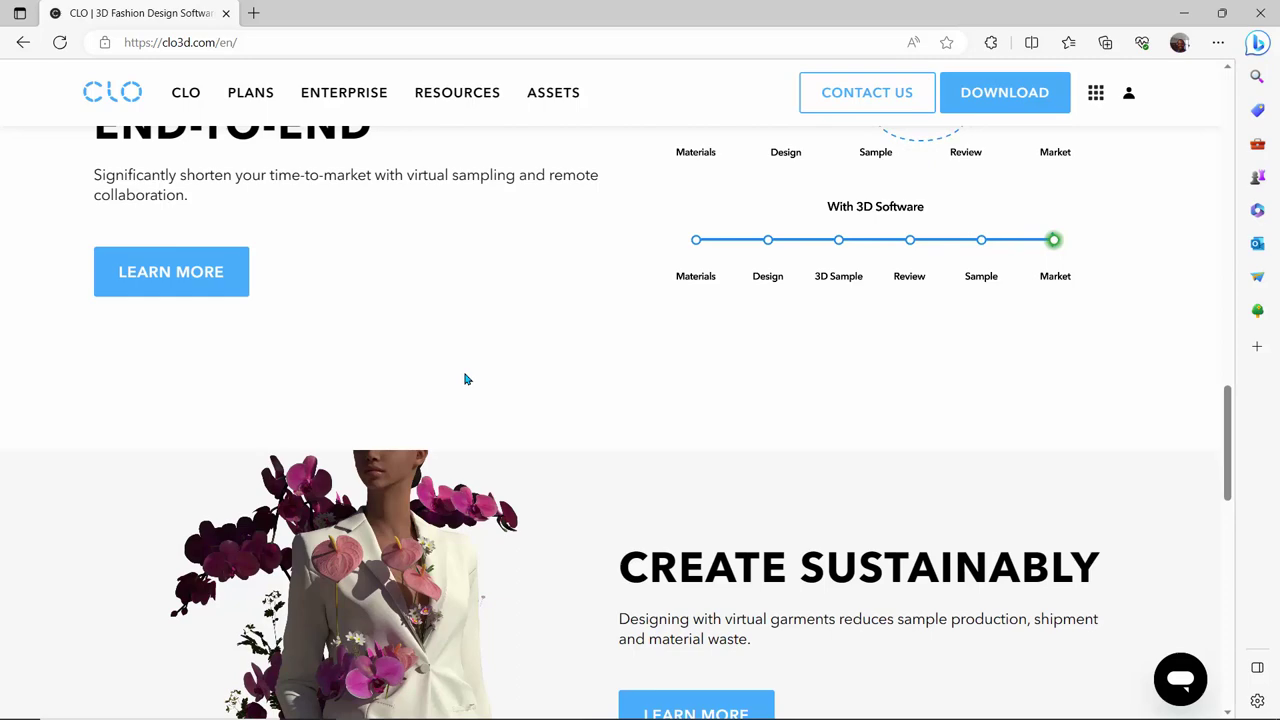
scroll(465, 379, down, 4)
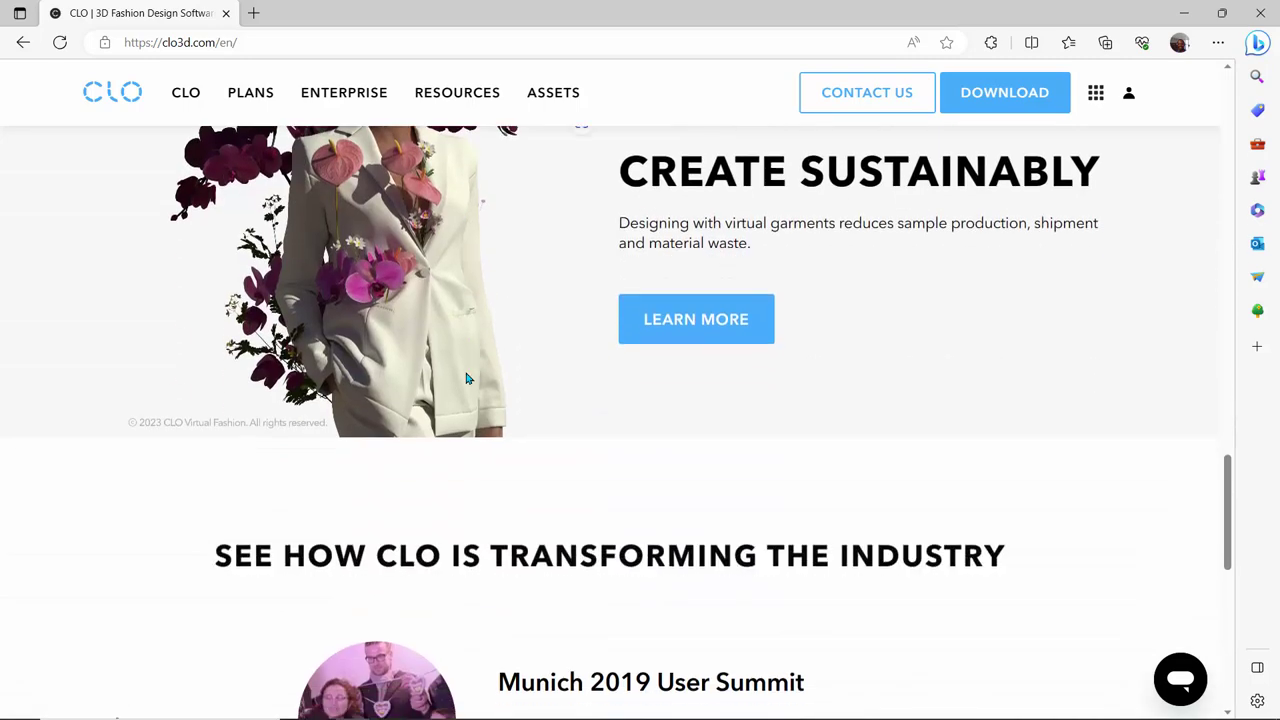
scroll(465, 379, down, 5)
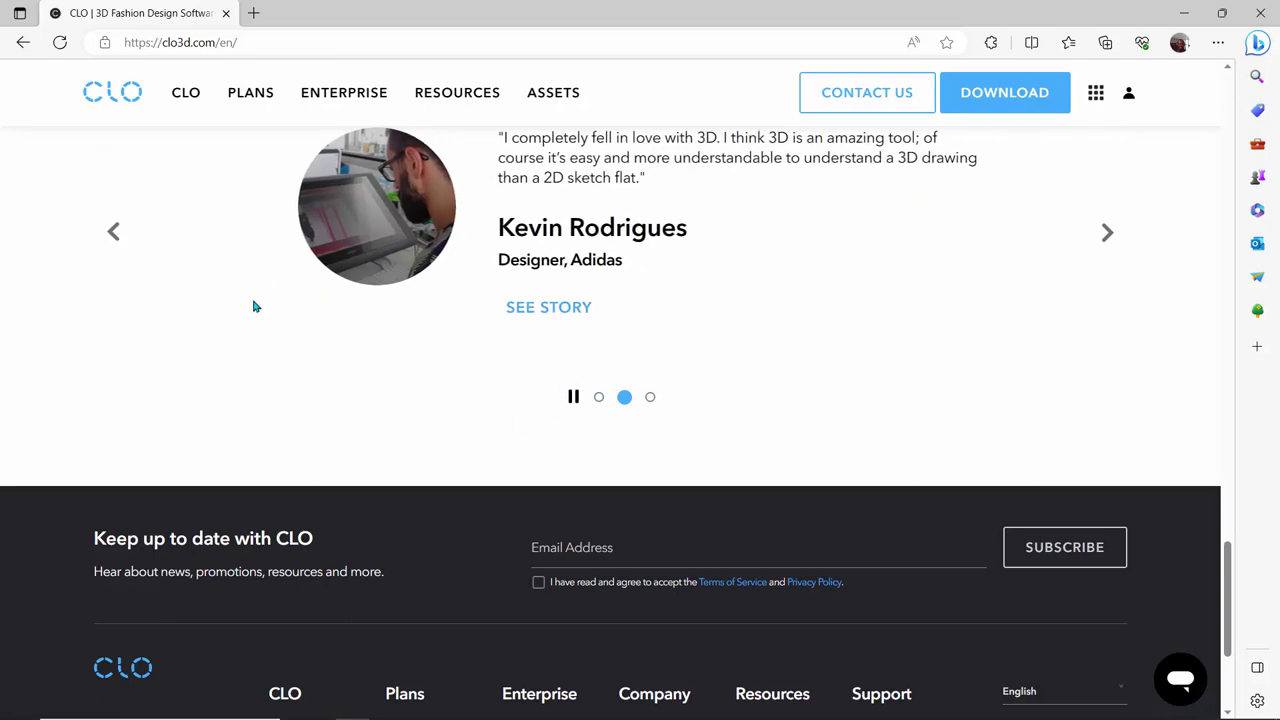
scroll(254, 318, up, 5)
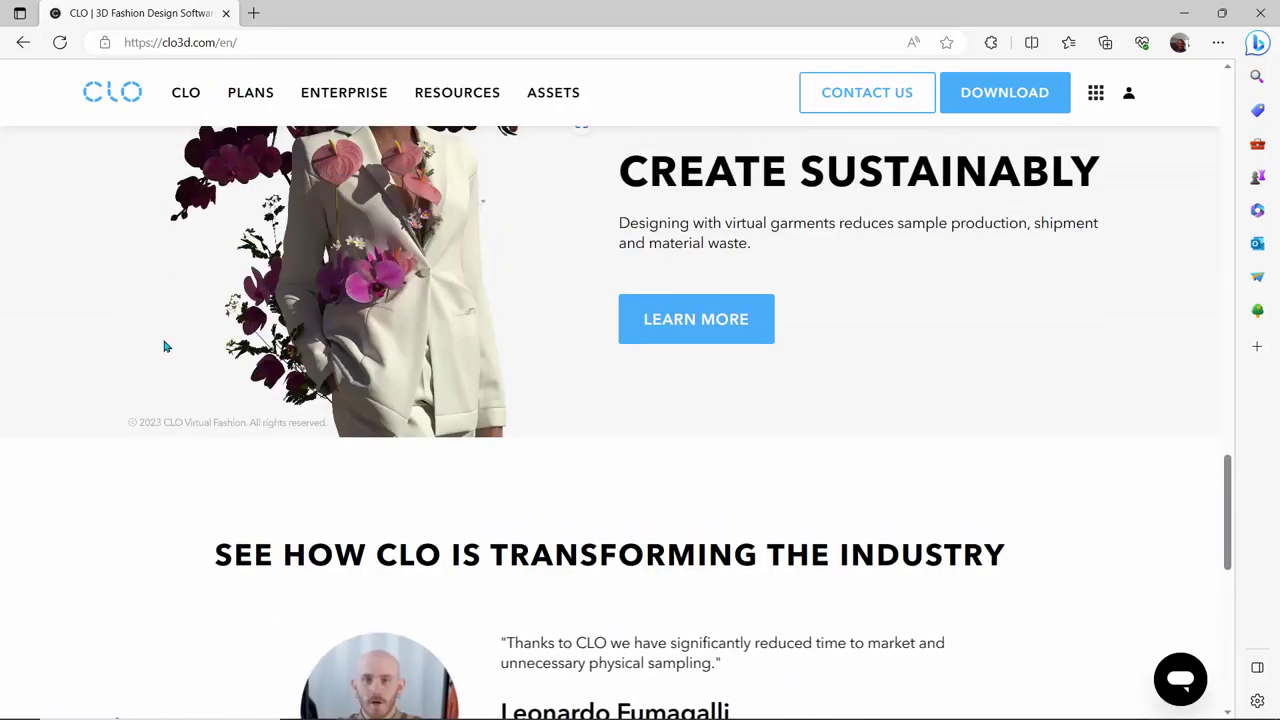
scroll(166, 345, up, 4)
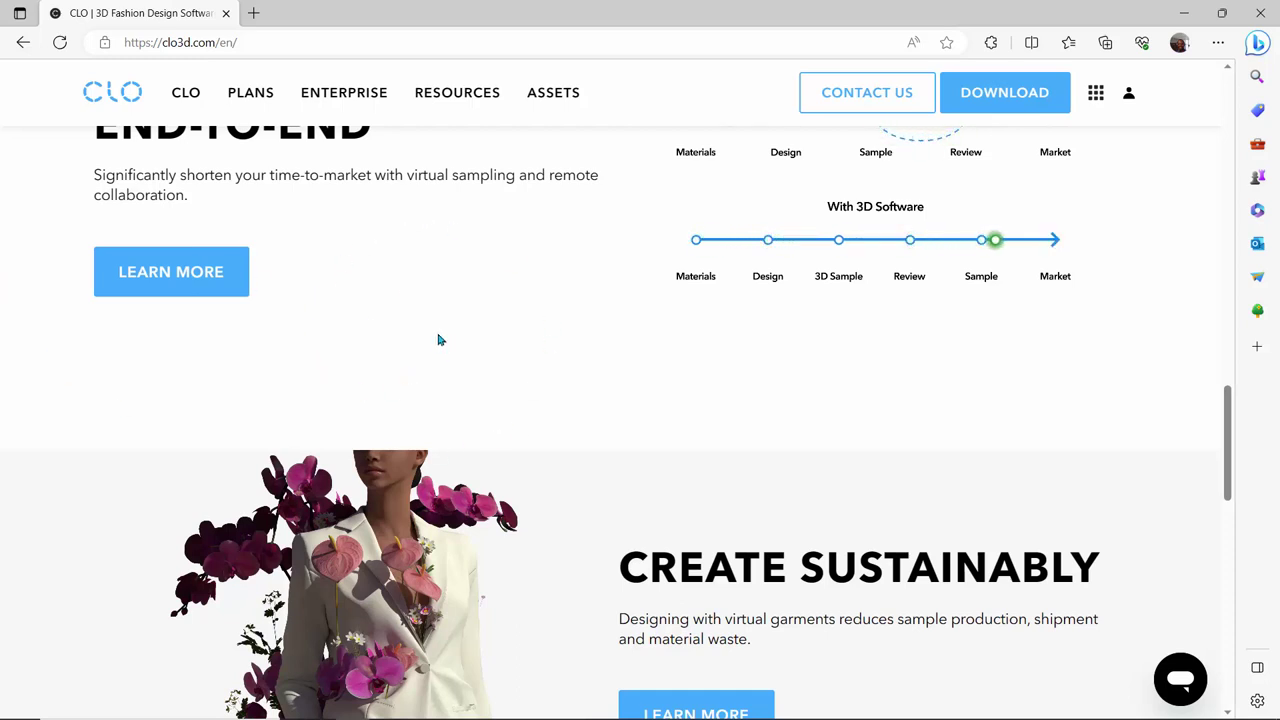
scroll(437, 338, up, 5)
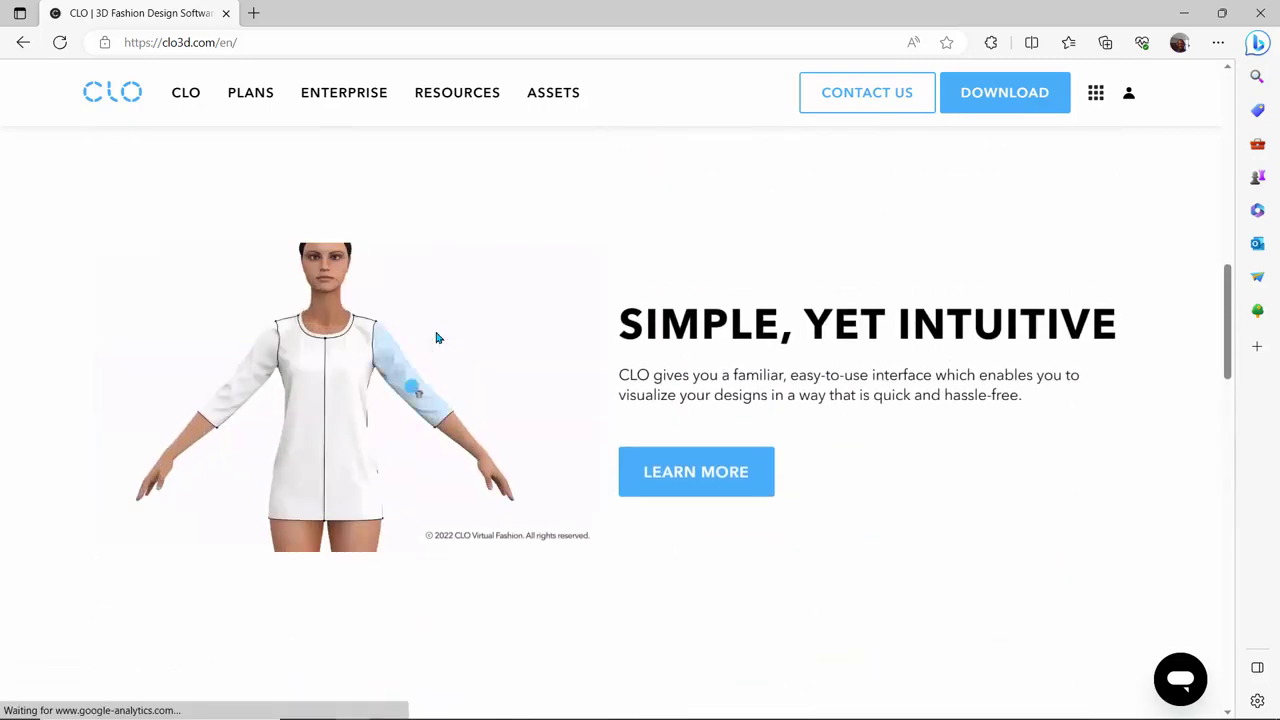
Step: Go to the Download page and view the 7.2.60 Mac and Windows download options
click(987, 94)
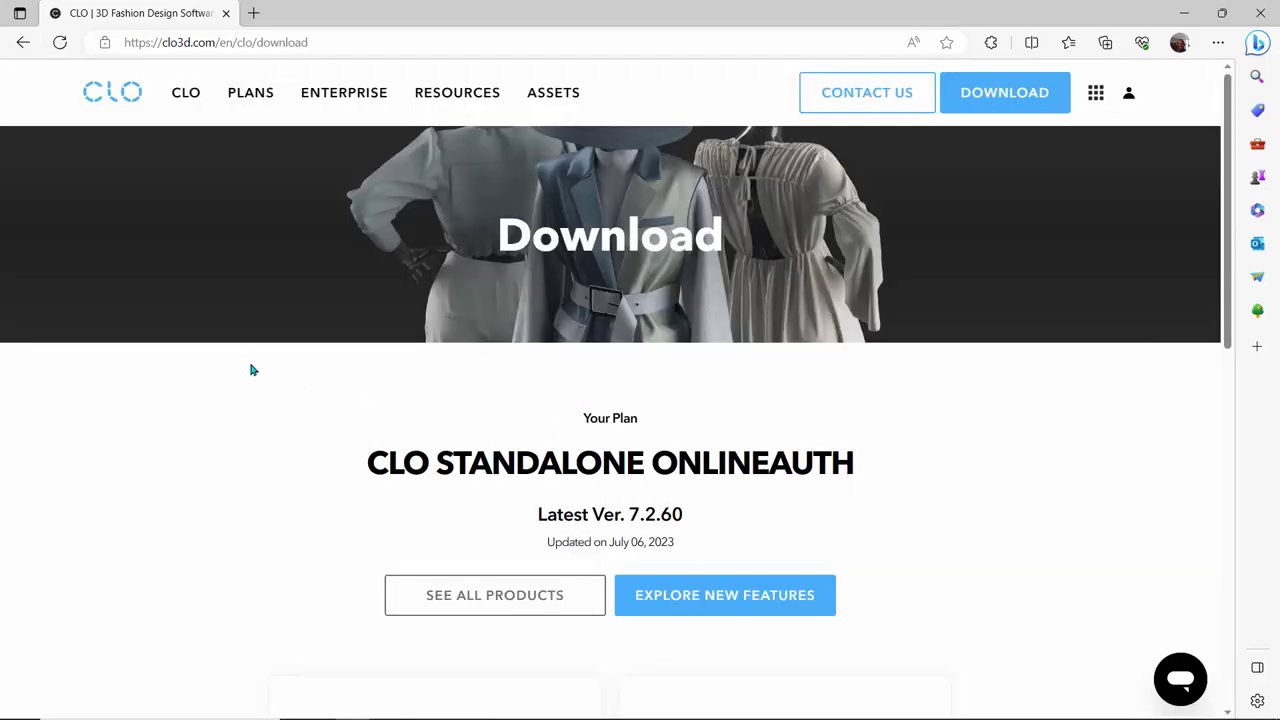
scroll(252, 370, down, 7)
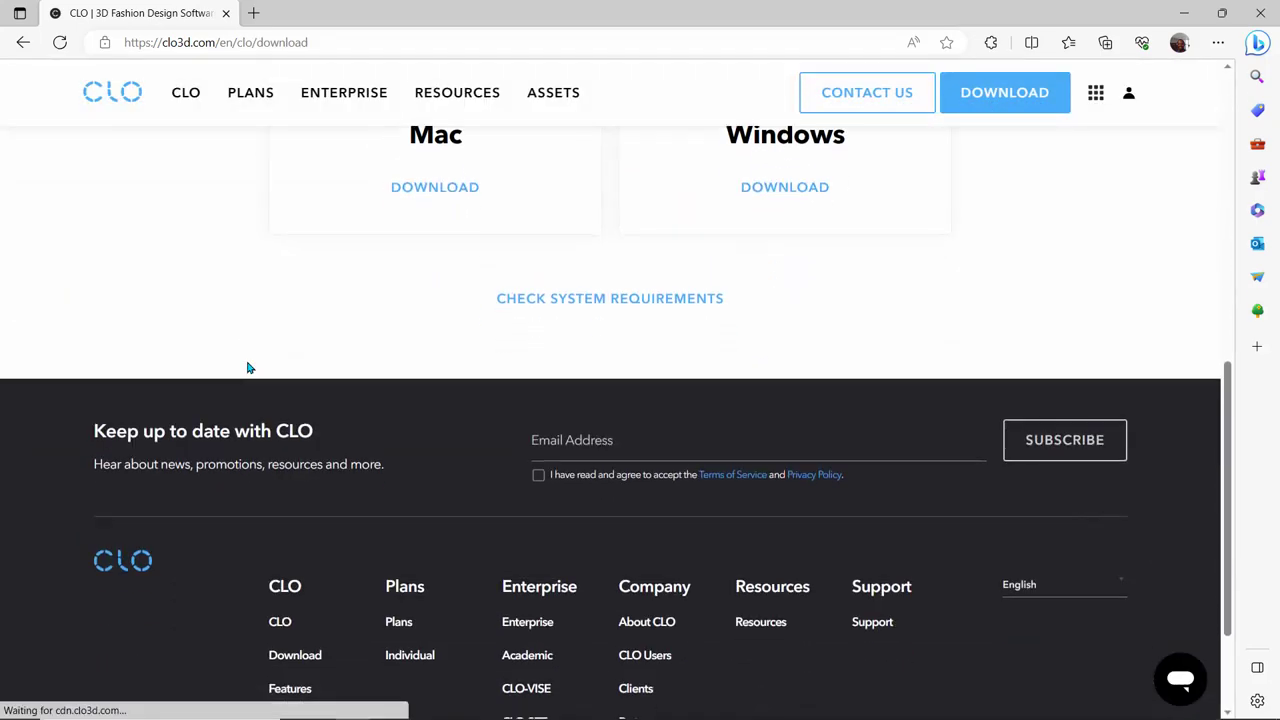
scroll(249, 368, up, 2)
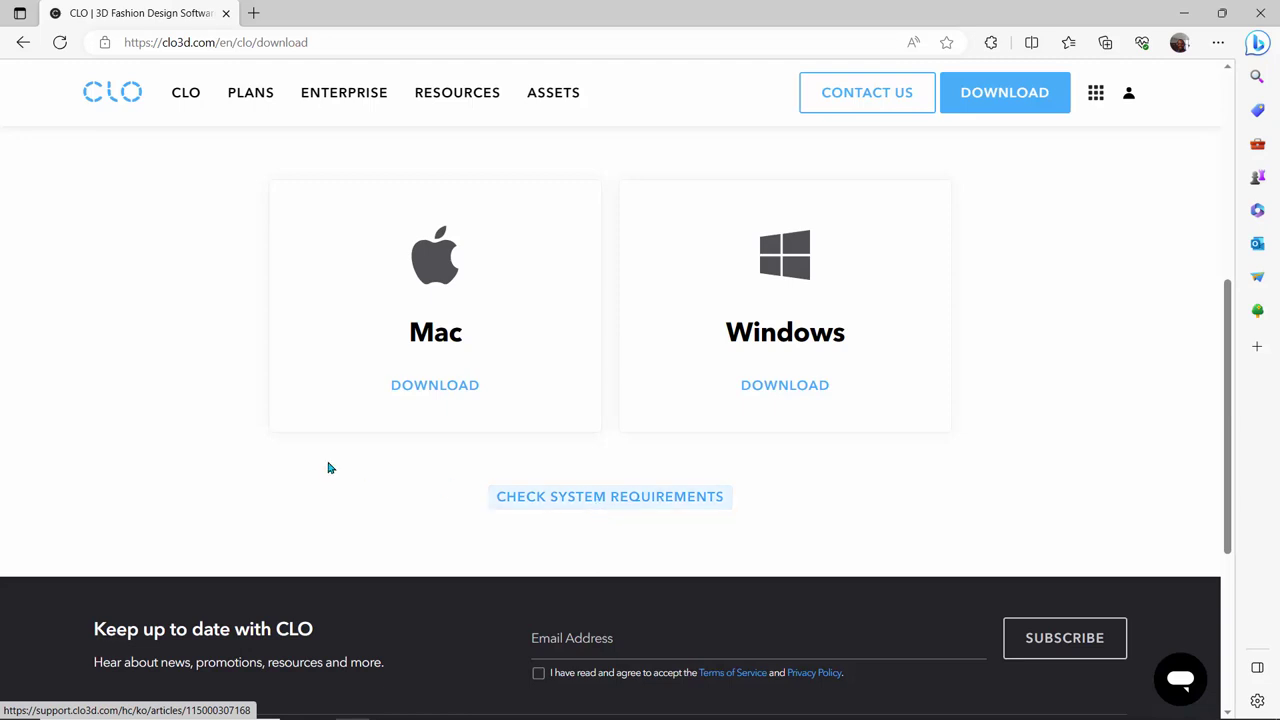
Step: Open the CLO System Requirements (June 2023) article and translate it from Korean to English
click(655, 497)
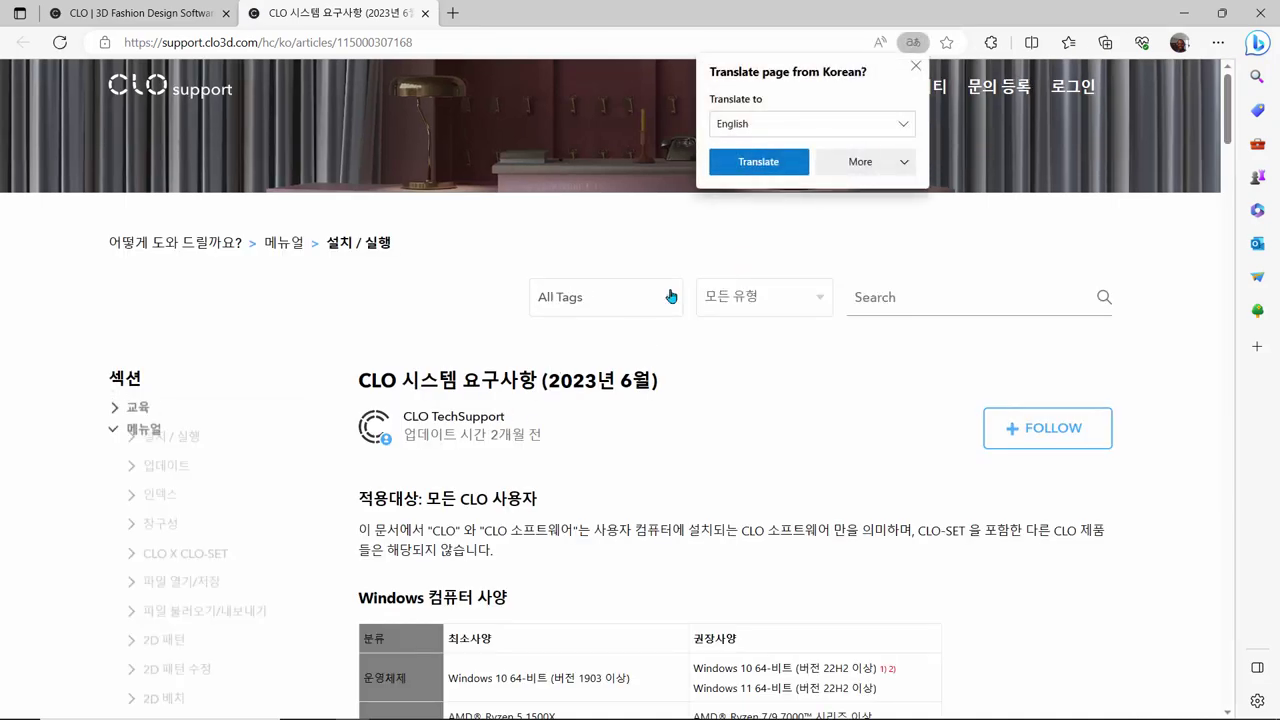
click(755, 163)
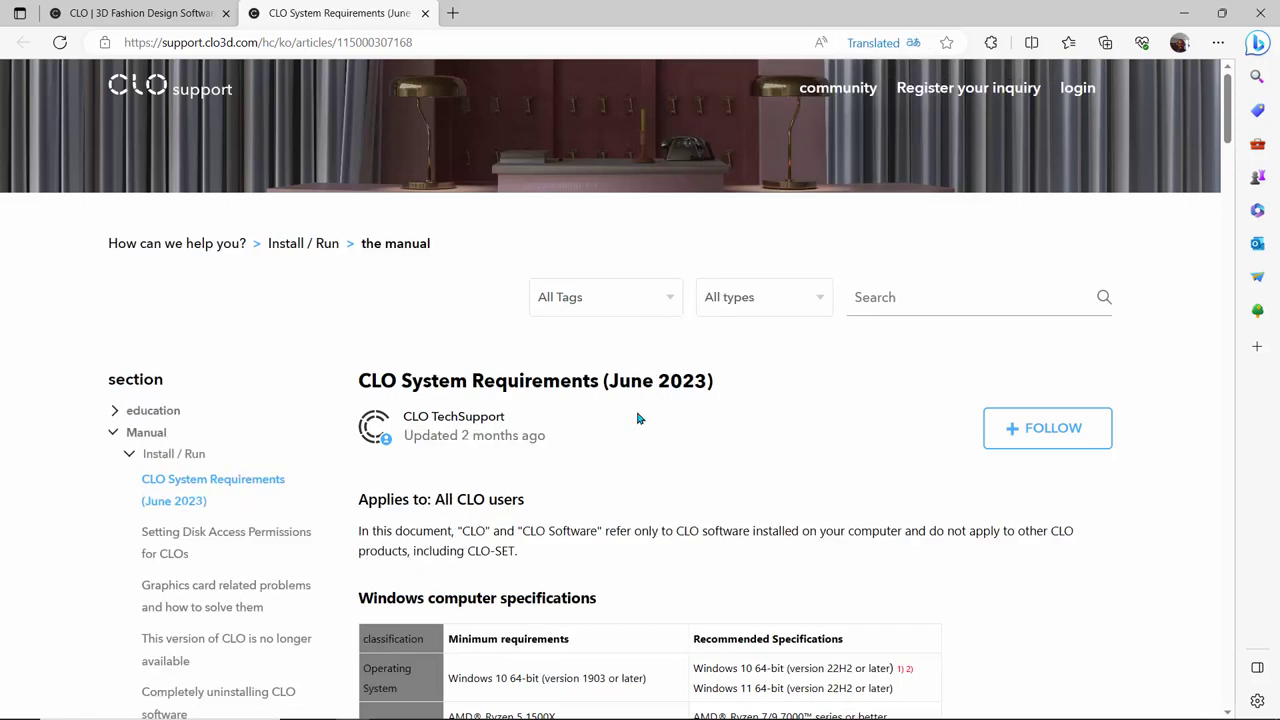
Step: Review the Windows and Mac spec tables, then switch back to the Download page tab
scroll(637, 417, down, 3)
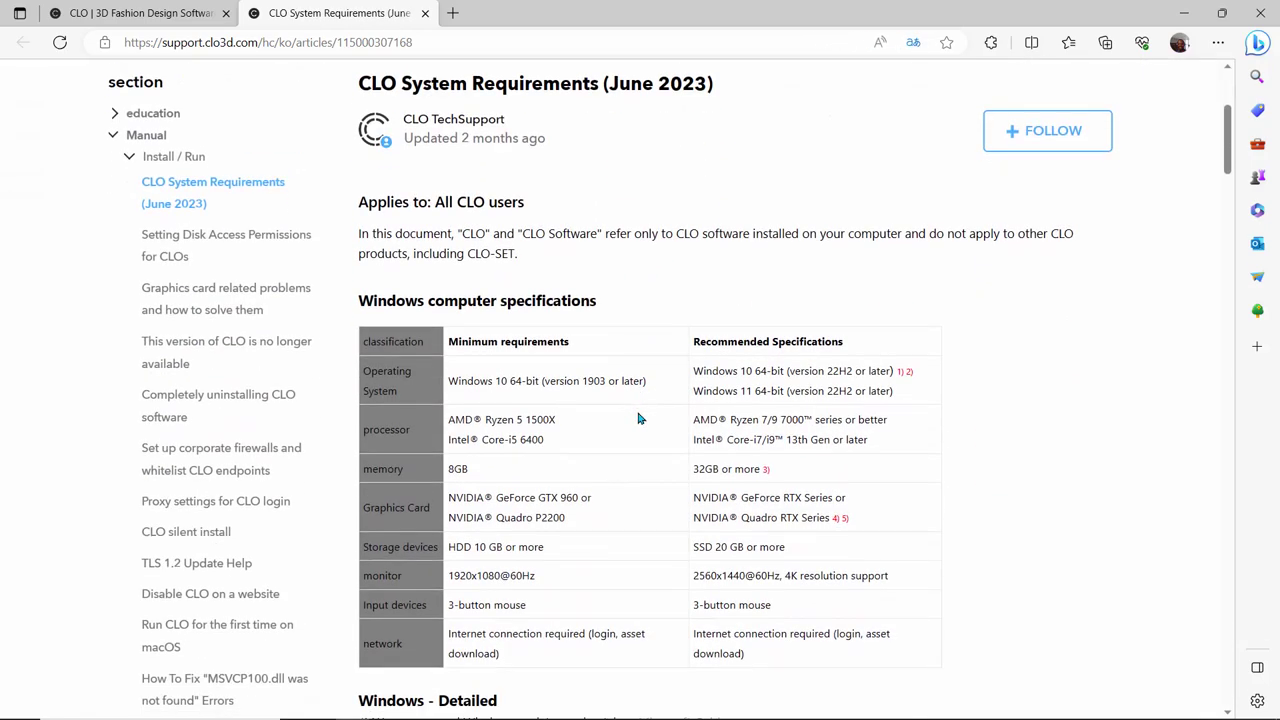
scroll(640, 418, down, 2)
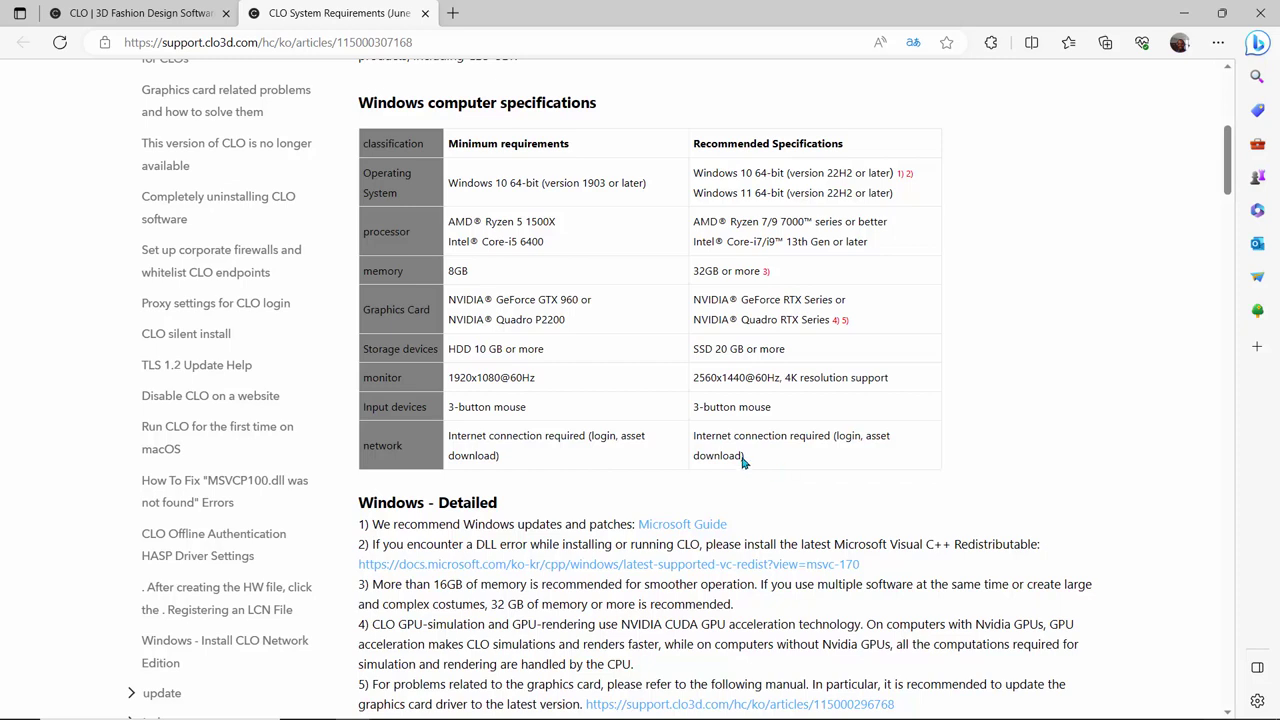
scroll(588, 425, down, 3)
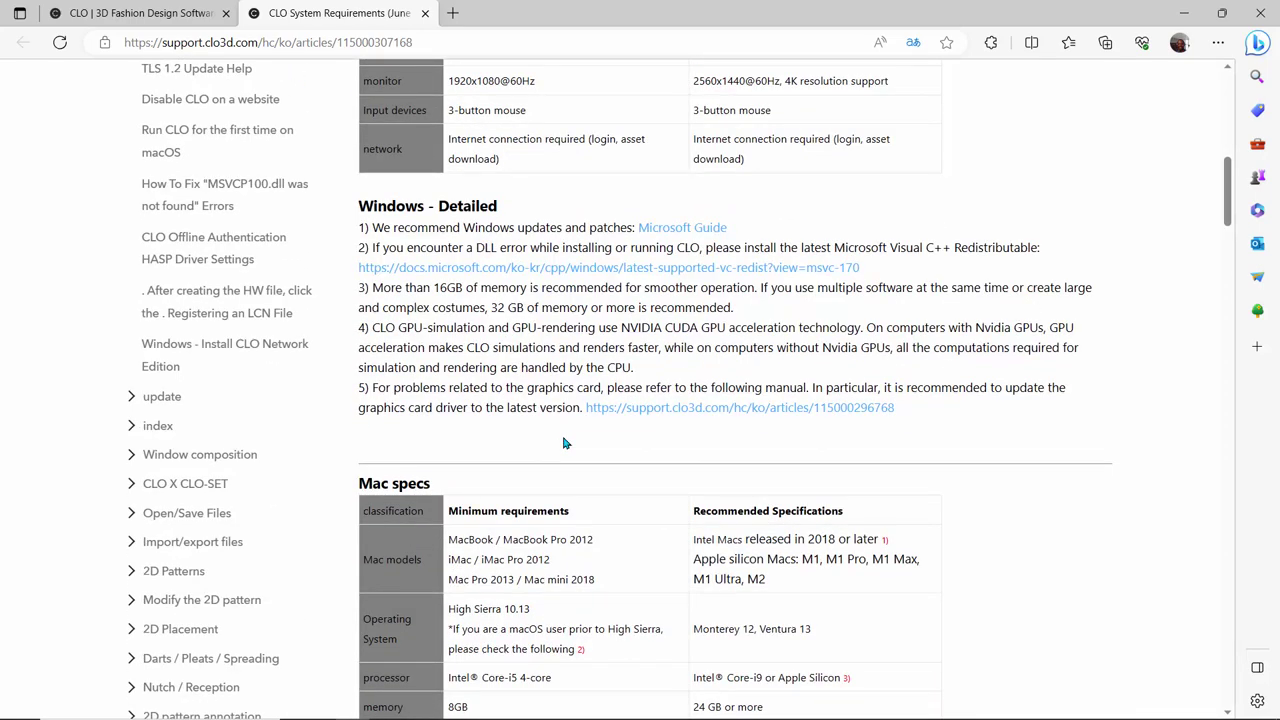
scroll(563, 443, up, 9)
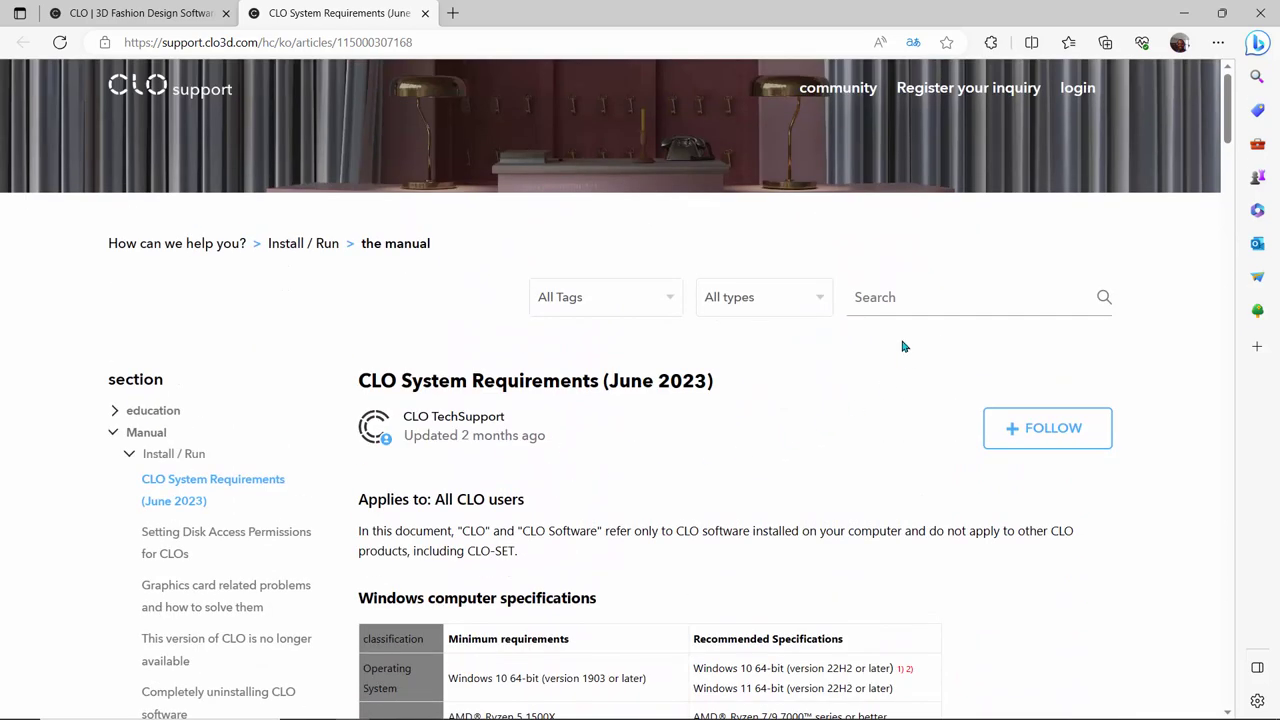
click(108, 14)
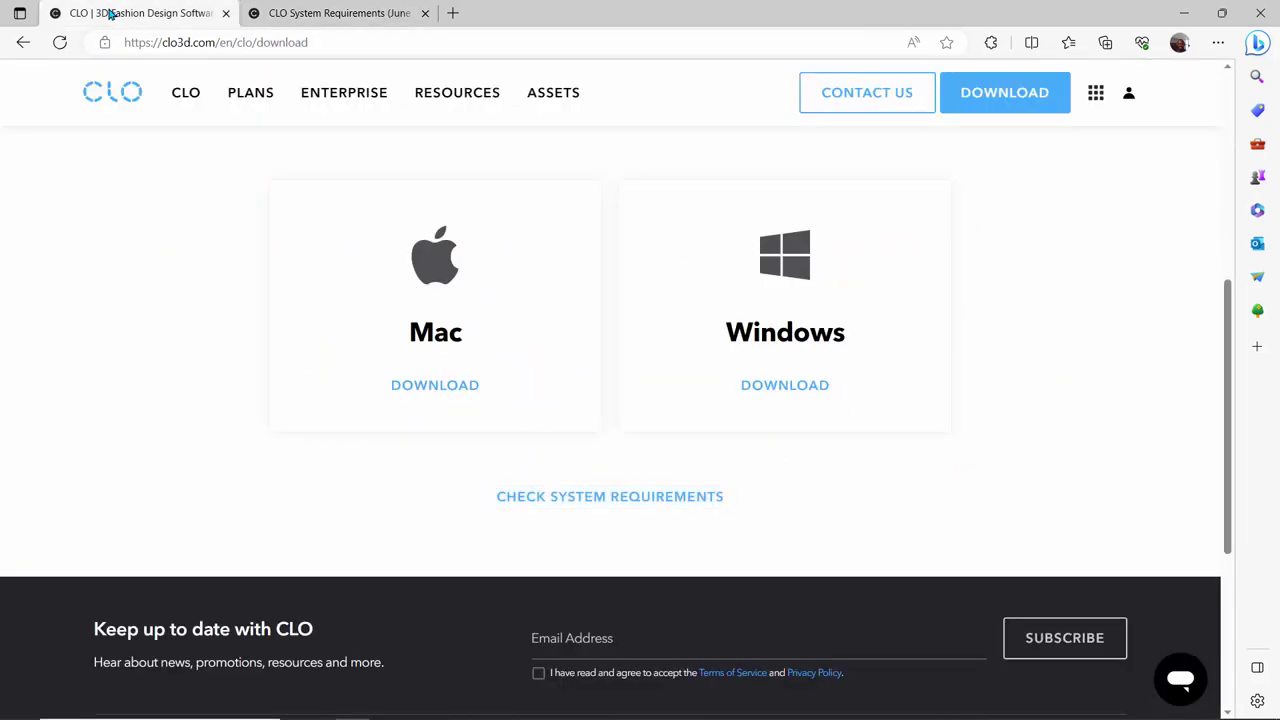
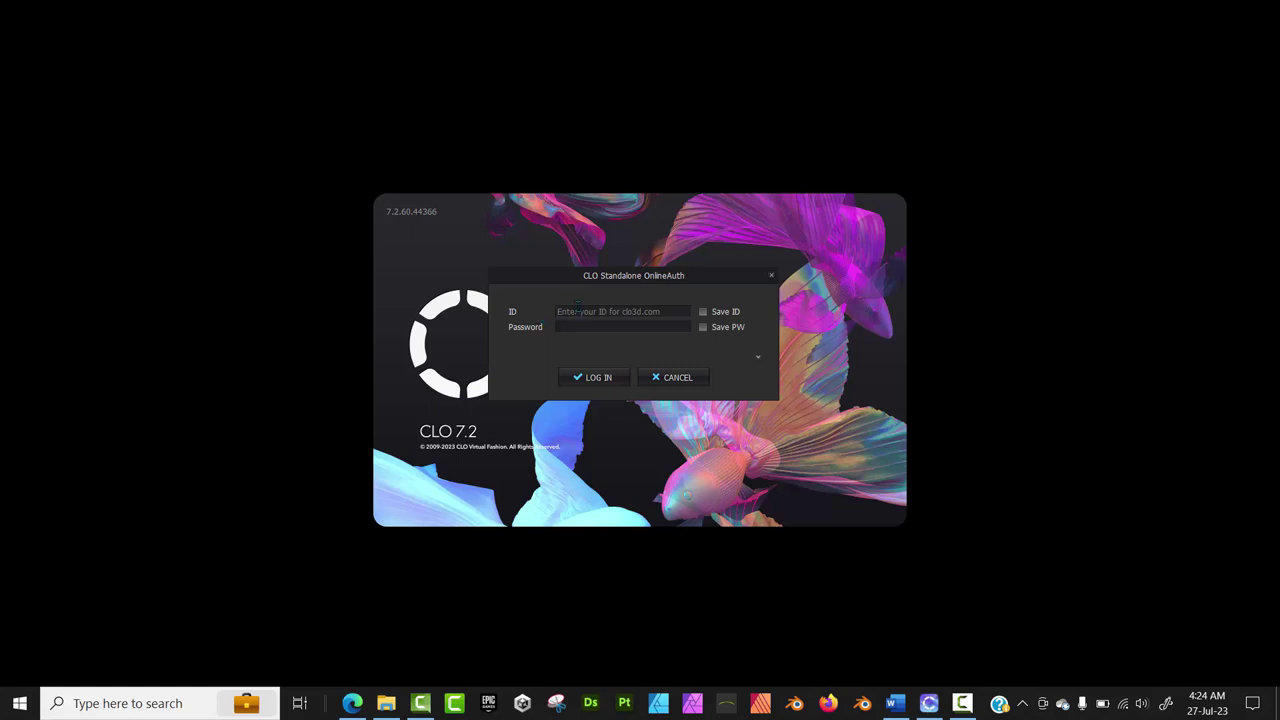
Step: Try signing in twice with the account ID and password, dismissing each Invalid ID error
text(mkchiz)
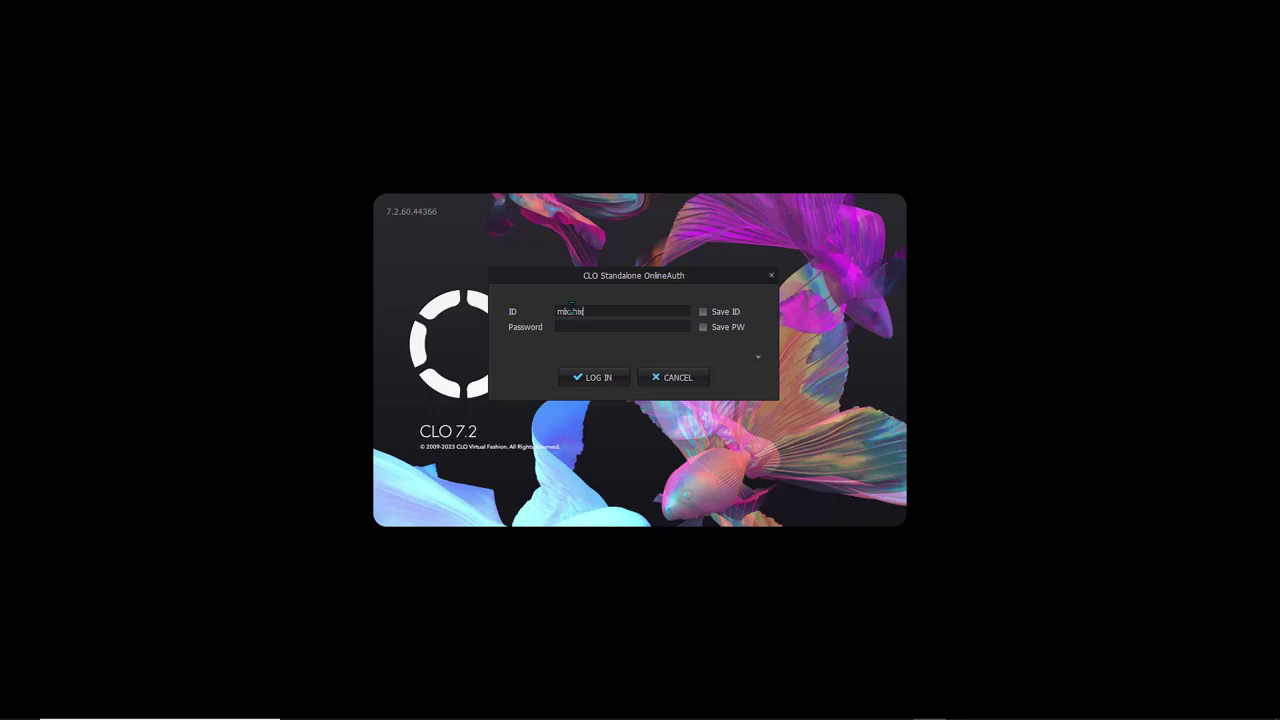
text(zle••••••••)
click(603, 379)
click(634, 380)
text(mlshizzle)
key(Tab)
text(•••••••••••)
click(594, 377)
click(637, 385)
Step: Re-enter the corrected account ID and password and log in successfully
text(mlshizzle)
key(Tab)
text(•••••••)
click(604, 379)
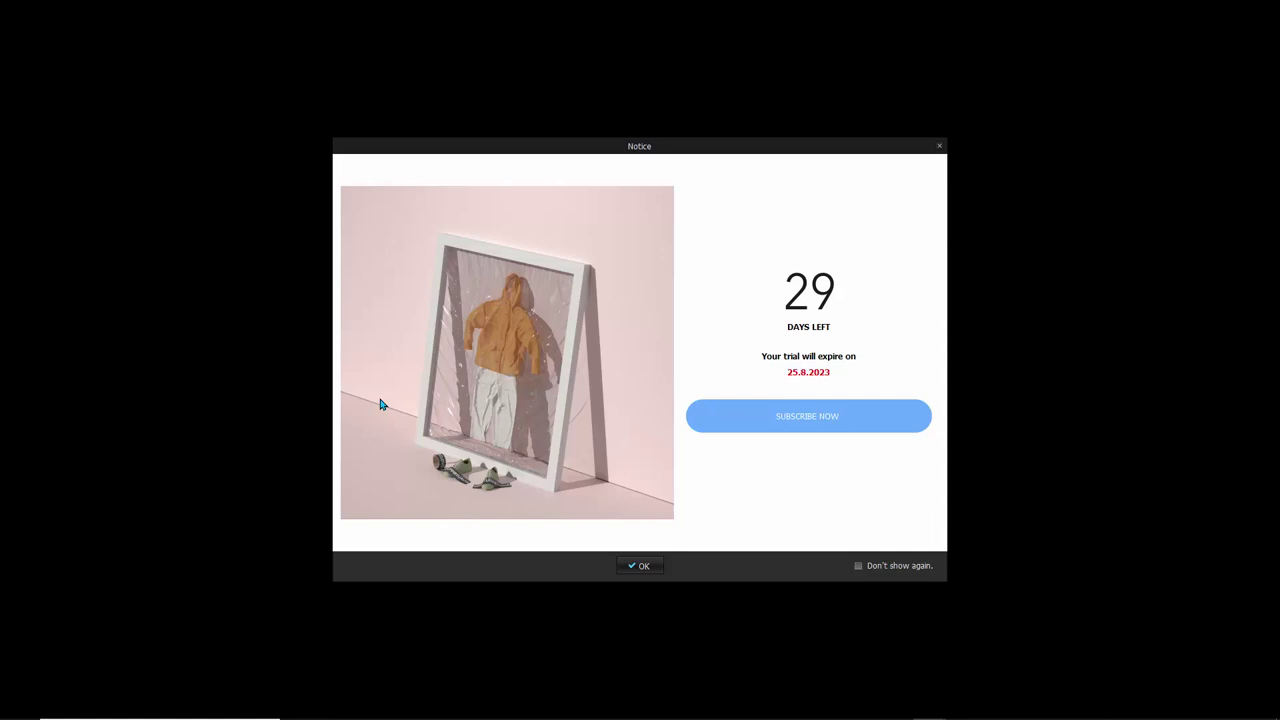
Step: Close the 29-day trial notice and Welcome dialog, and turn on the 3D/2D split view
click(639, 566)
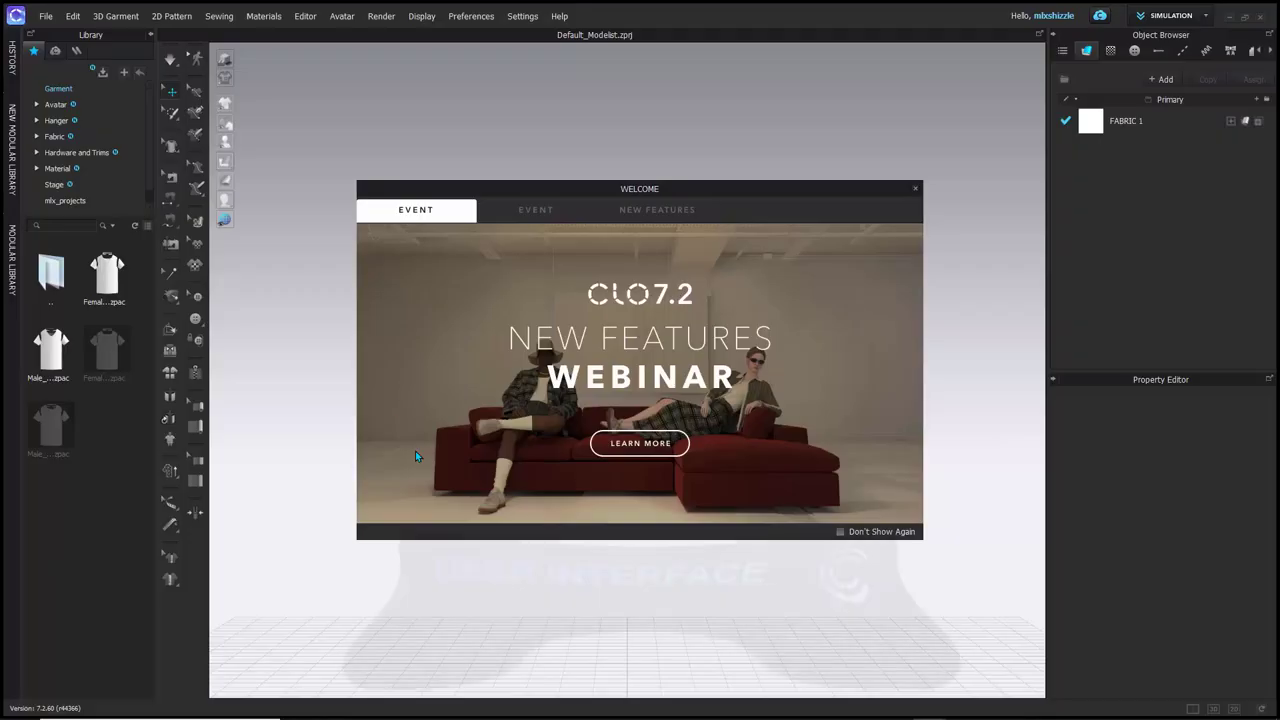
click(915, 189)
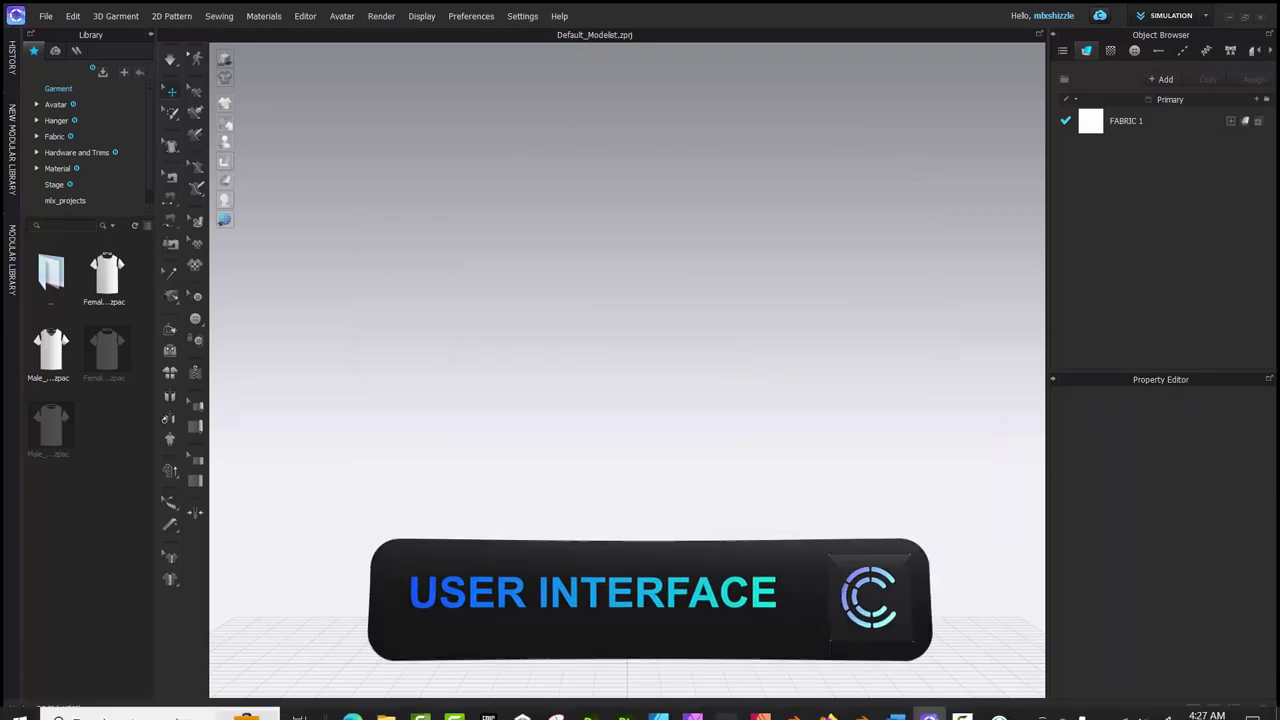
click(1193, 708)
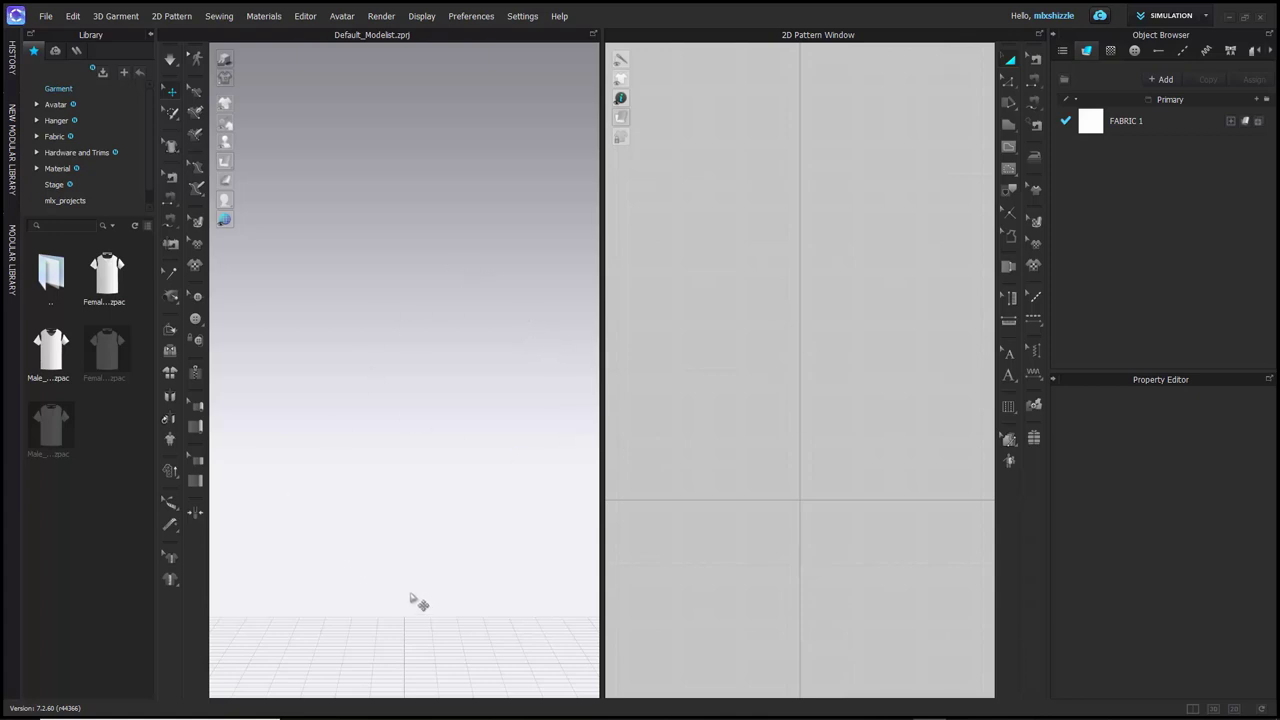
middle_drag(414, 677, 396, 620)
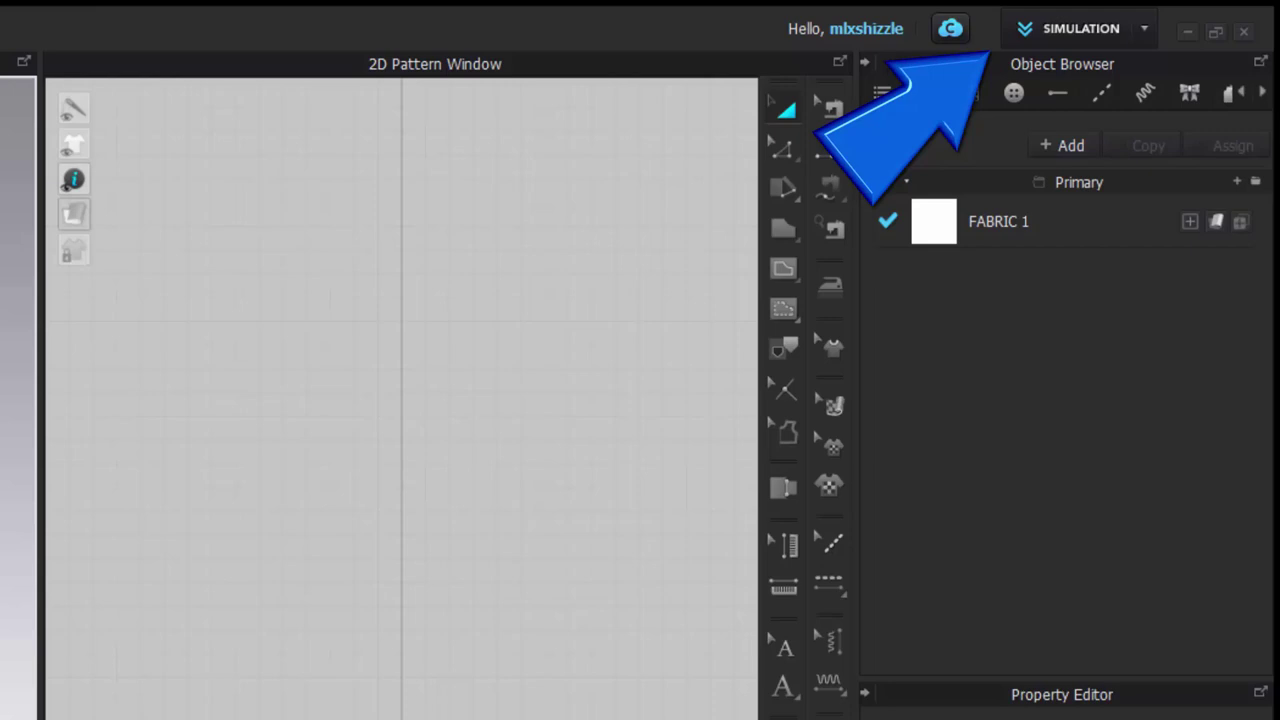
click(1146, 29)
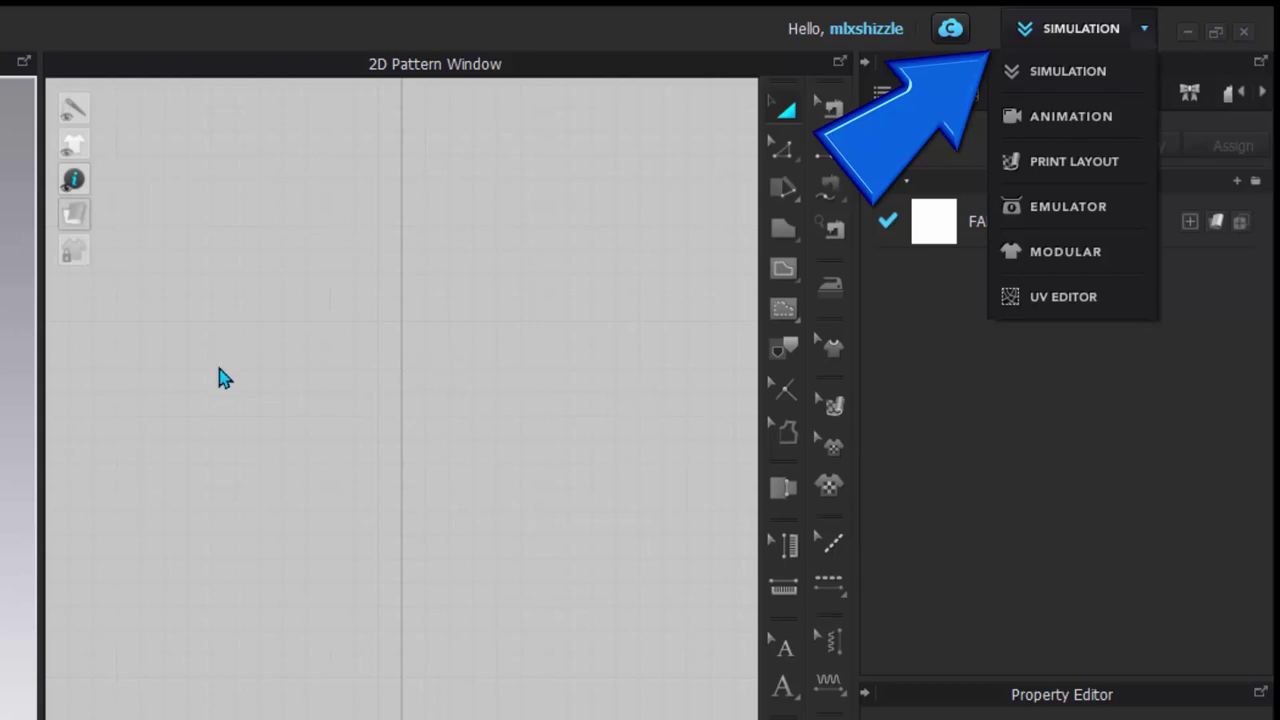
click(941, 482)
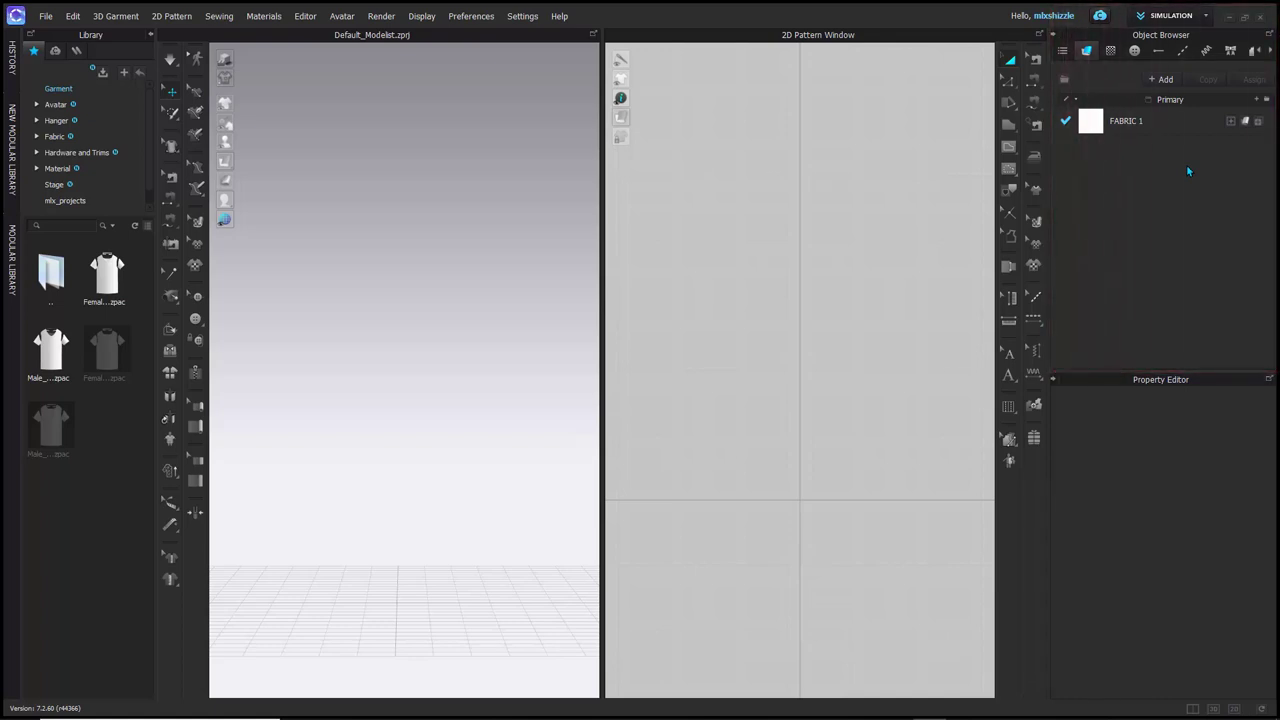
Step: Select FABRIC 1 in the Object Browser and leave its material type set to PBR
click(1092, 128)
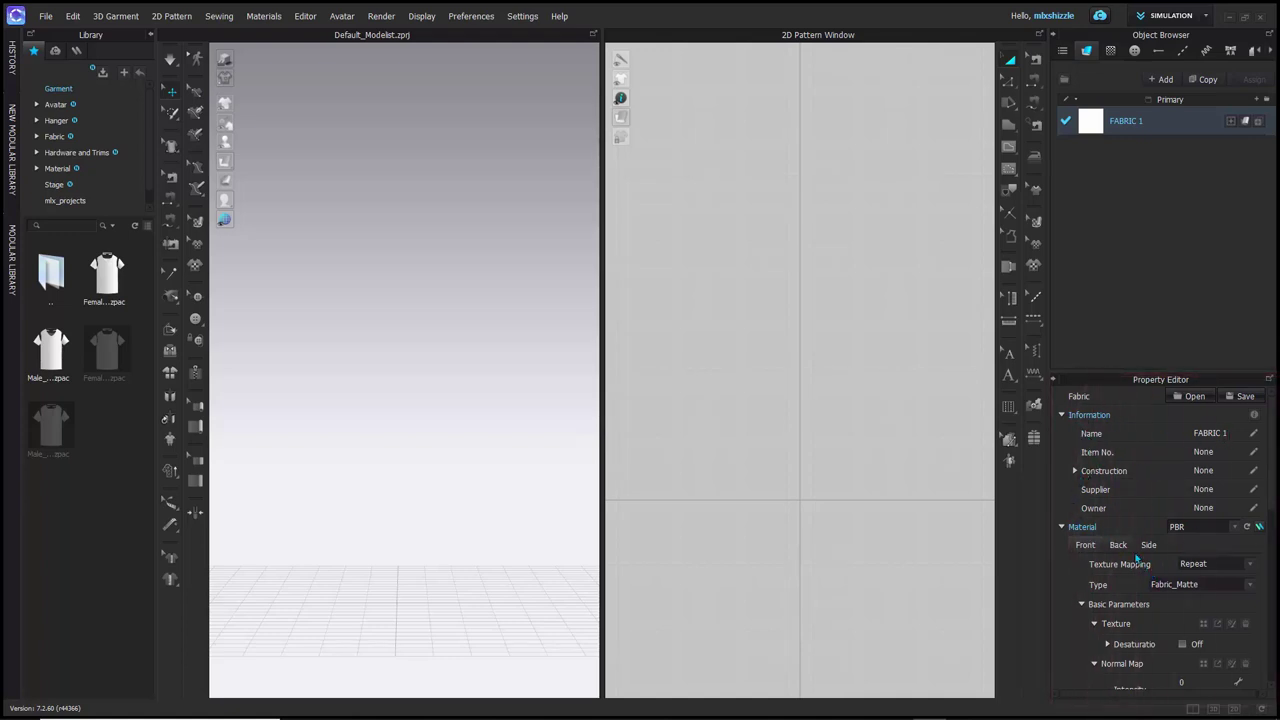
click(1236, 528)
click(1236, 531)
click(1236, 528)
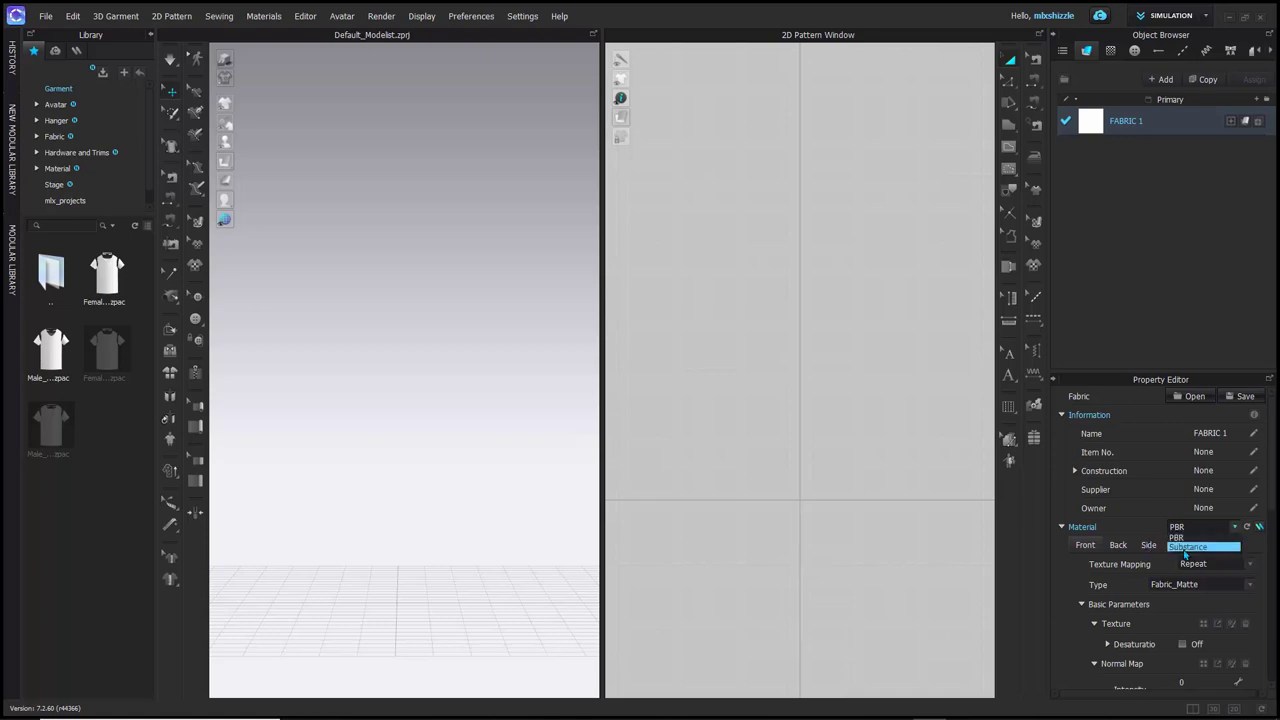
click(1184, 538)
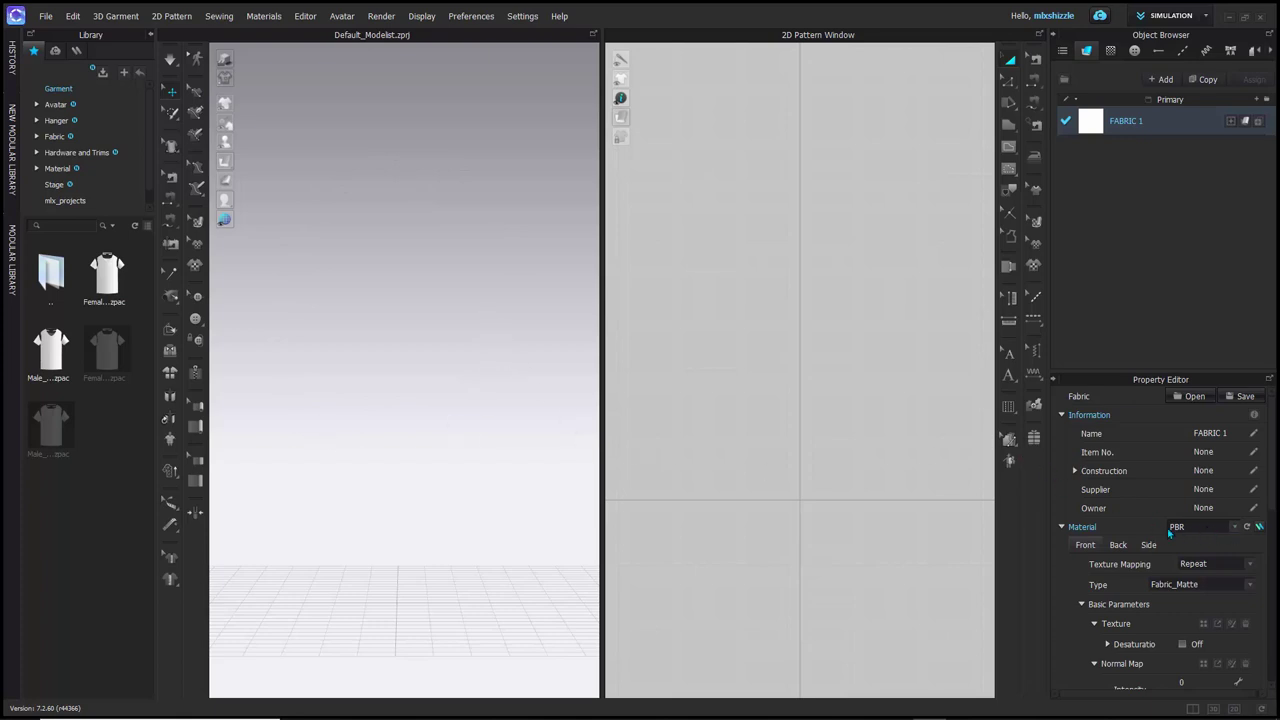
click(1232, 527)
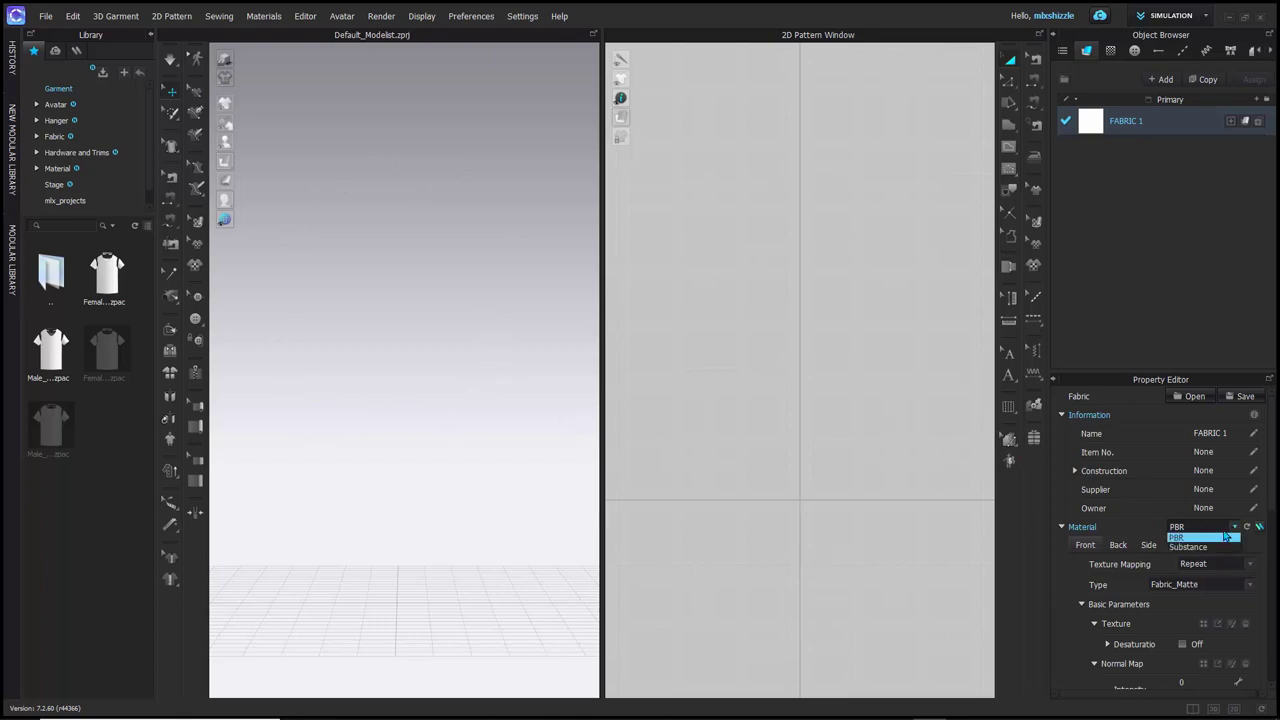
click(1231, 526)
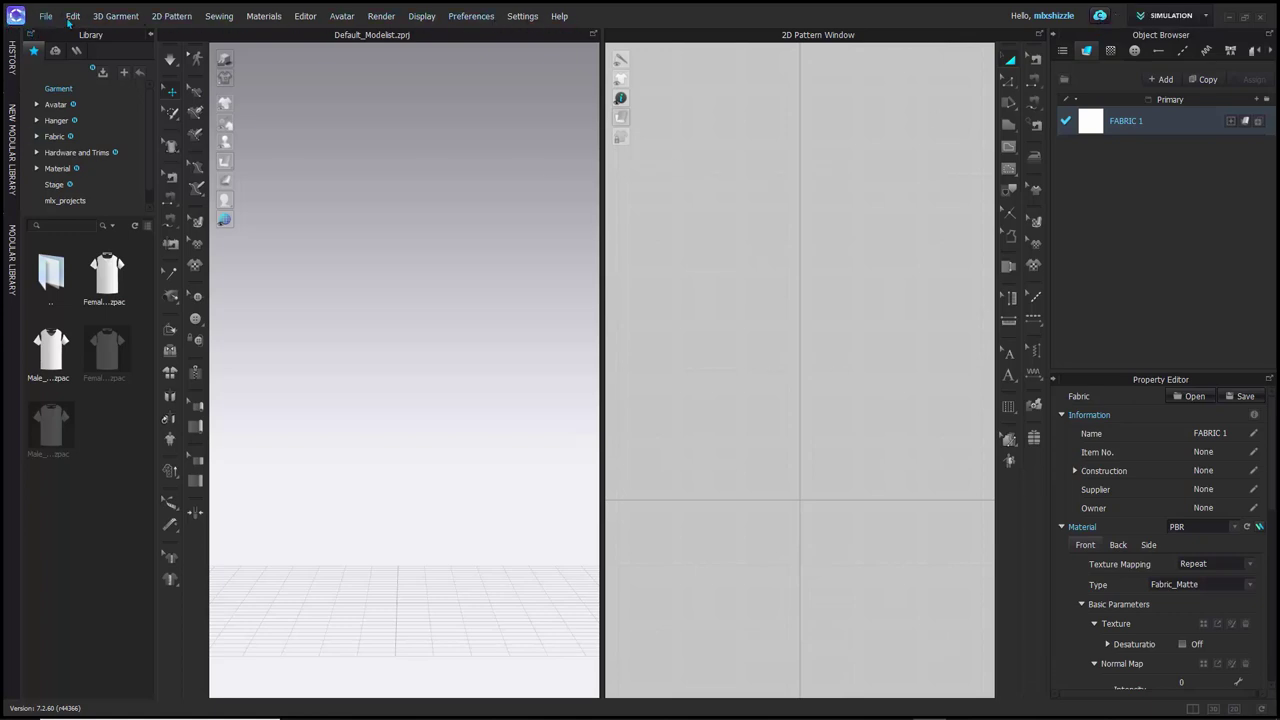
Step: Browse the 3D Garment, Sewing, Materials, Avatar and Preferences menus, ending on the Settings menu
click(112, 17)
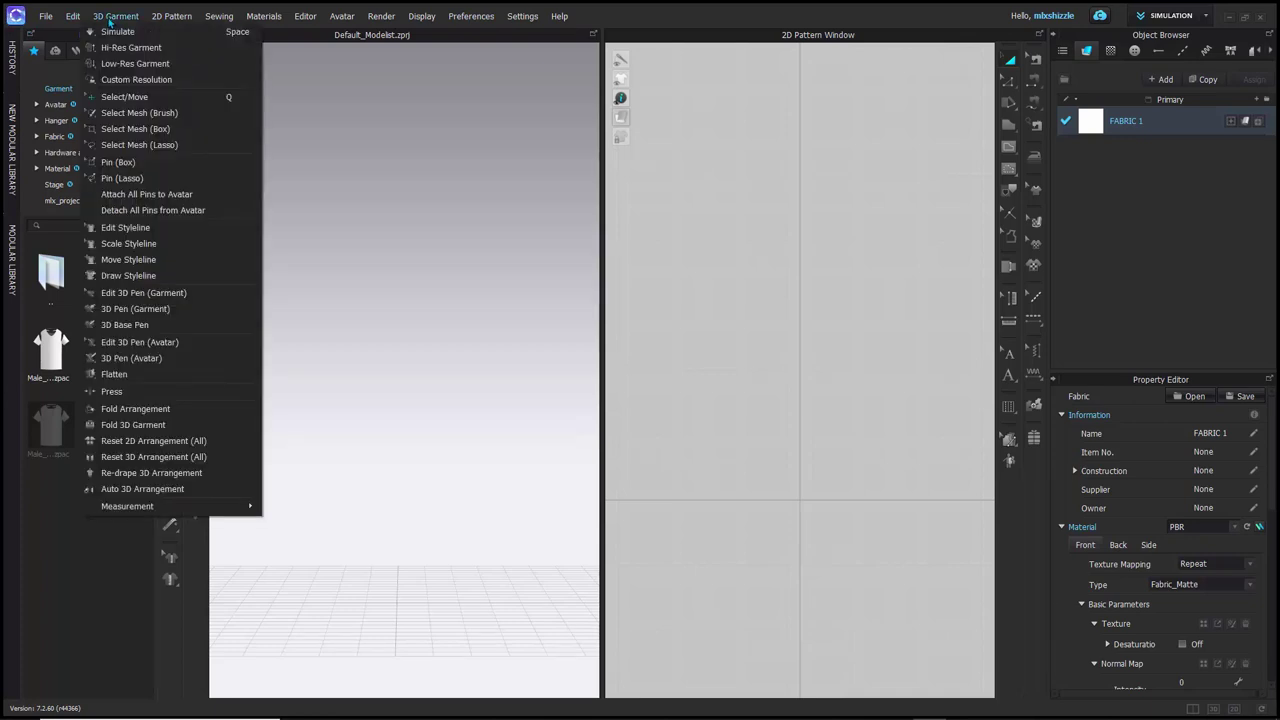
mouse_move(213, 19)
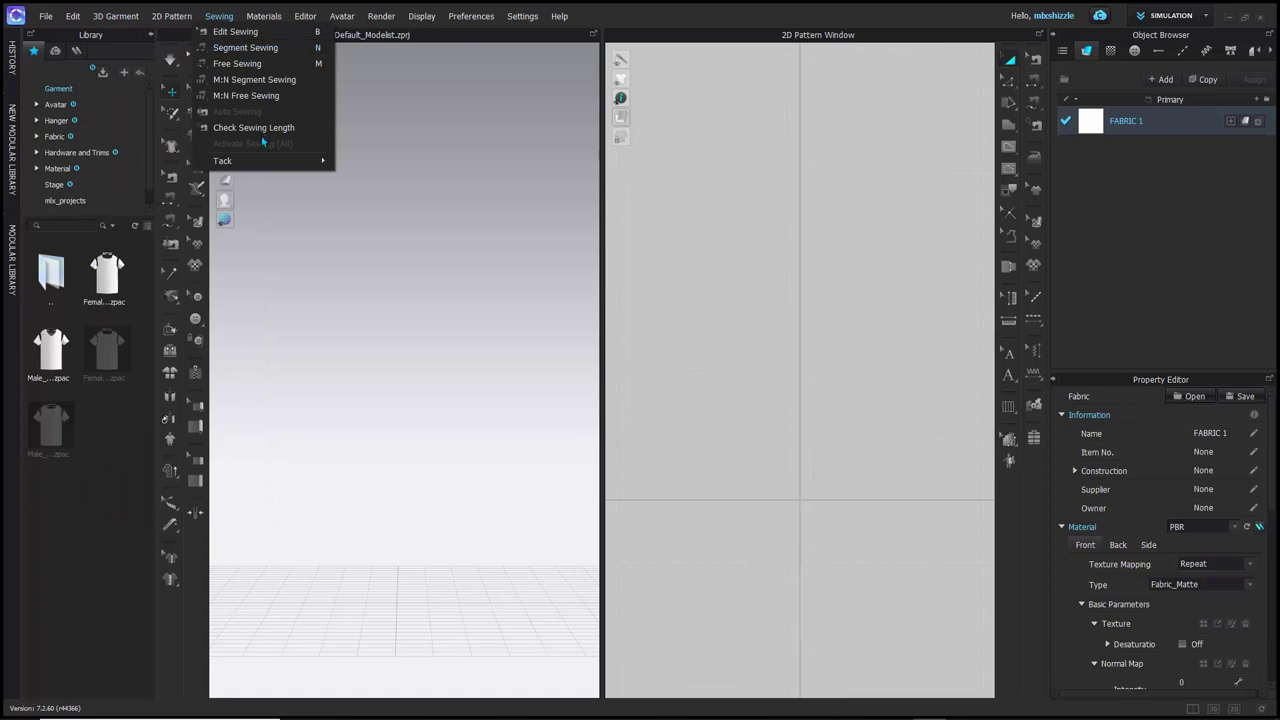
mouse_move(252, 14)
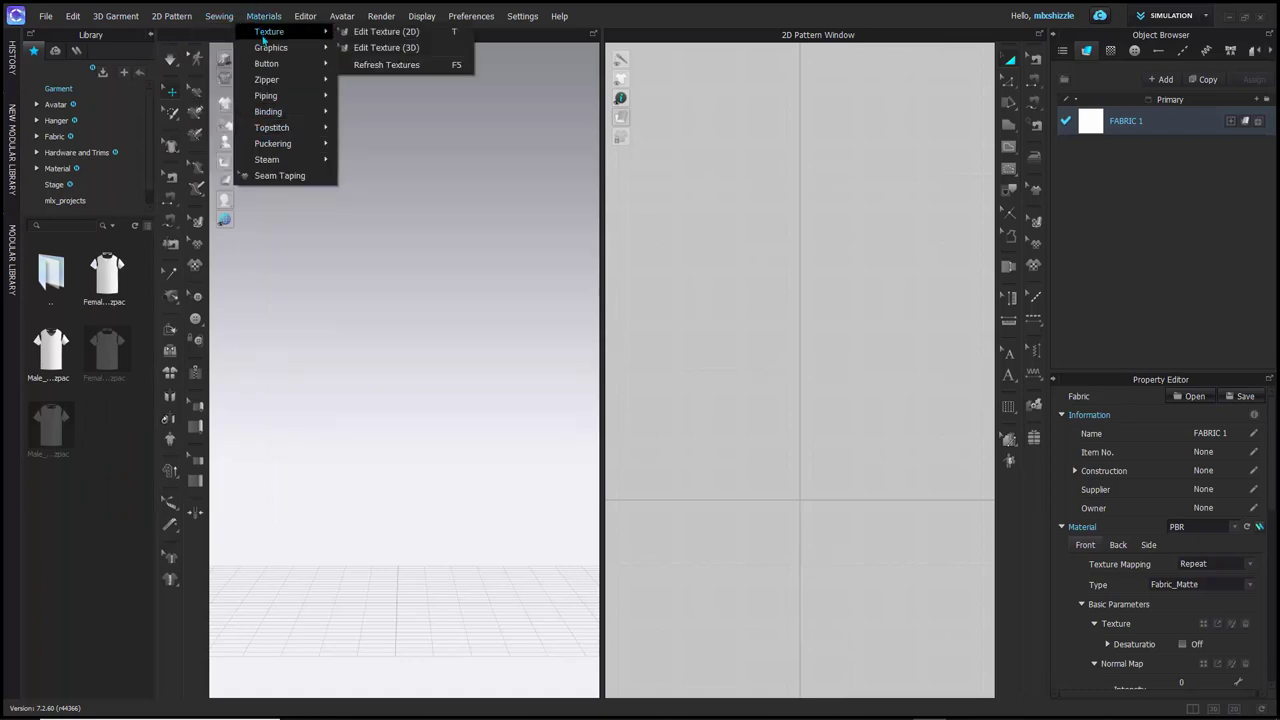
mouse_move(270, 70)
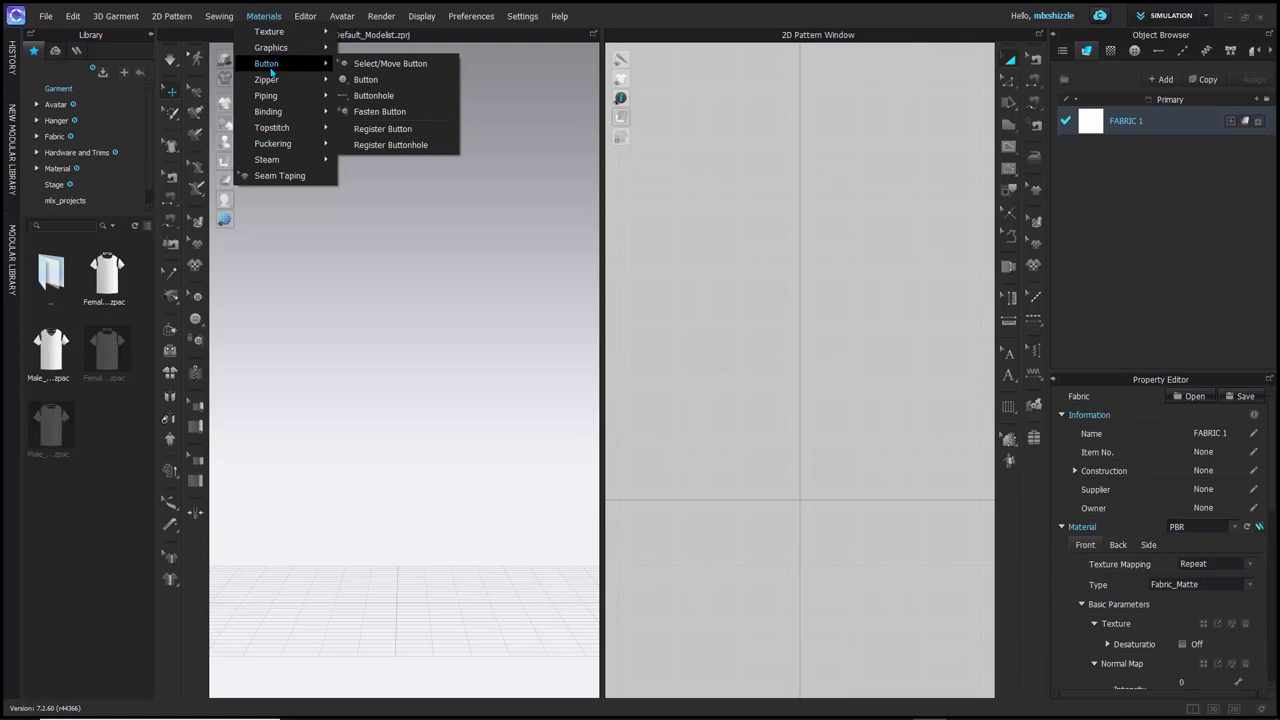
mouse_move(272, 97)
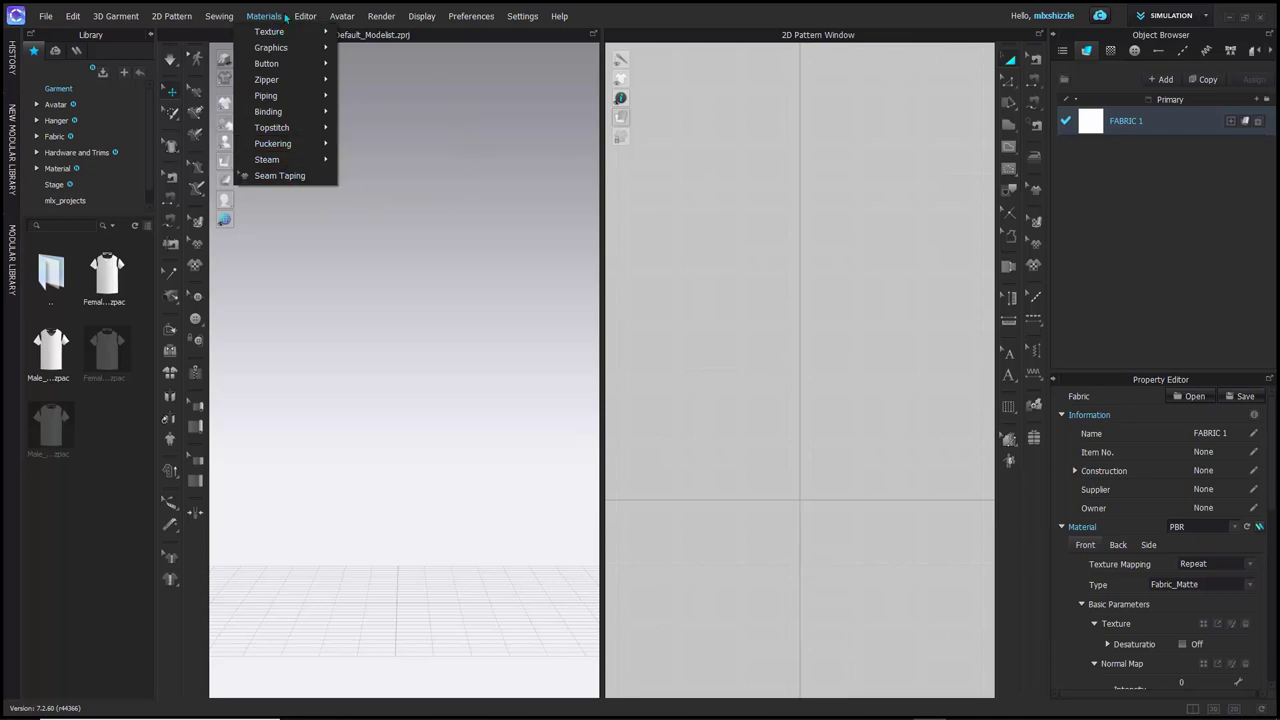
mouse_move(310, 16)
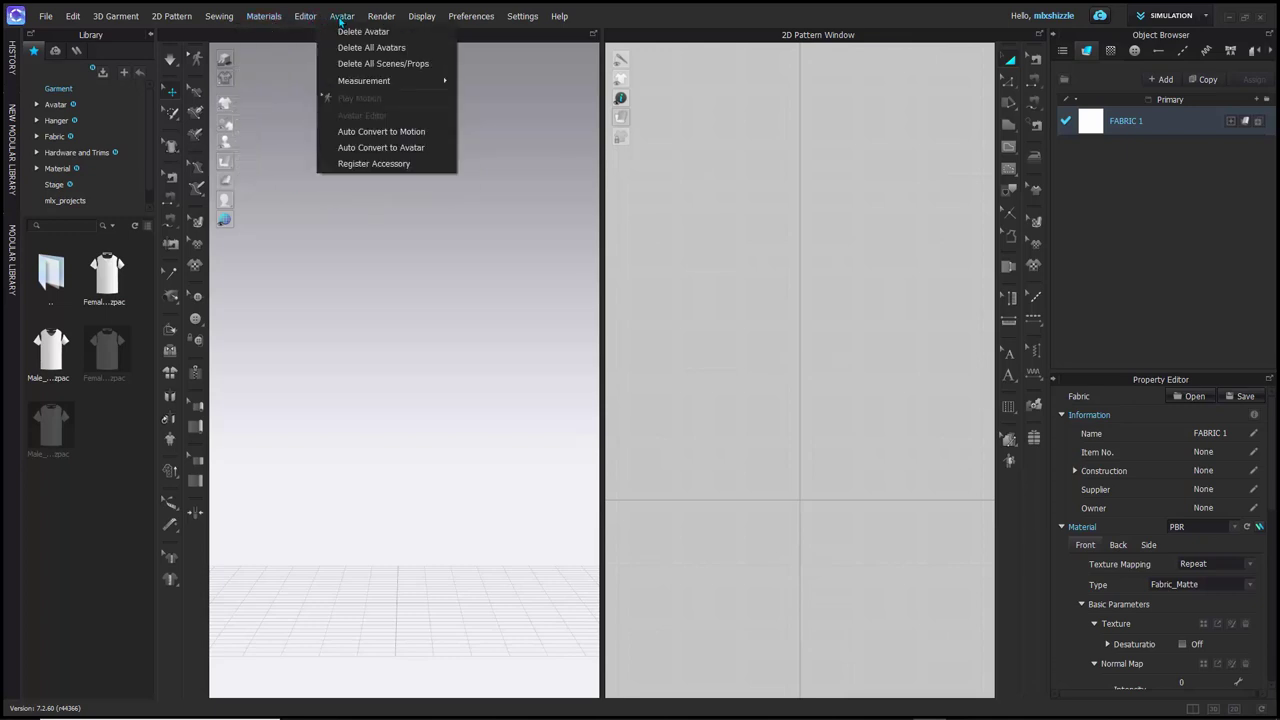
mouse_move(404, 17)
mouse_move(467, 17)
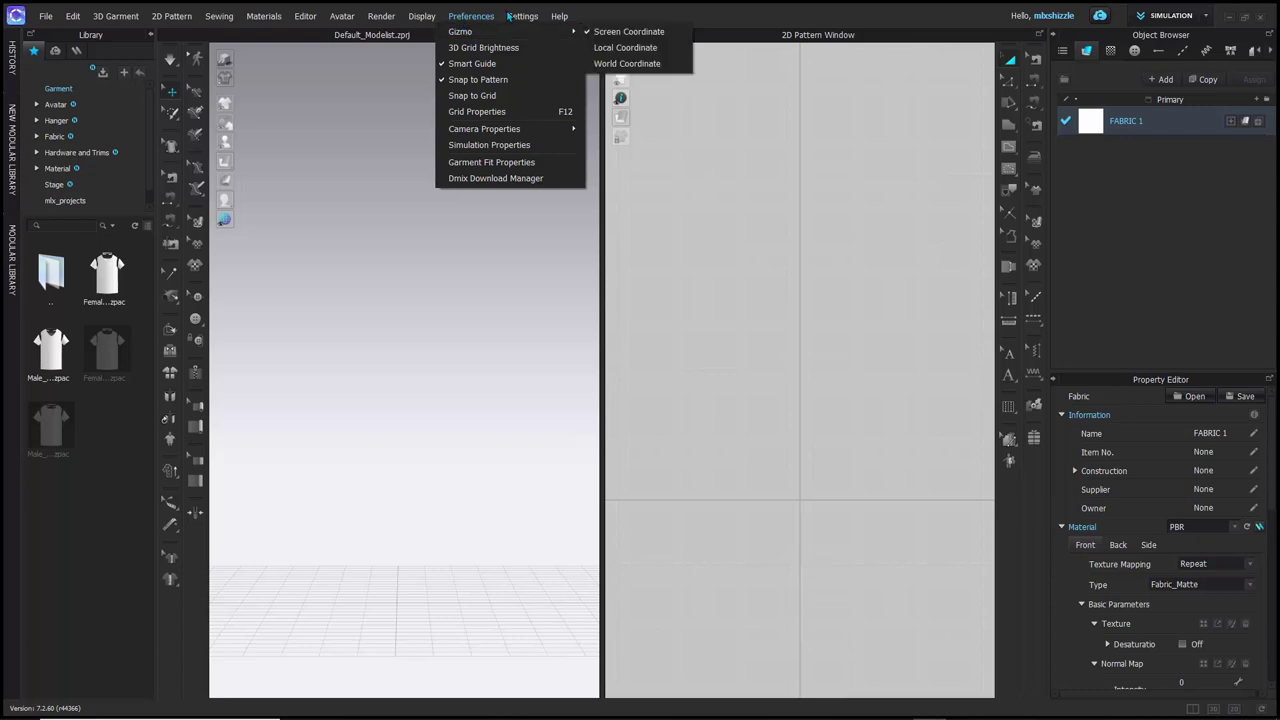
mouse_move(512, 17)
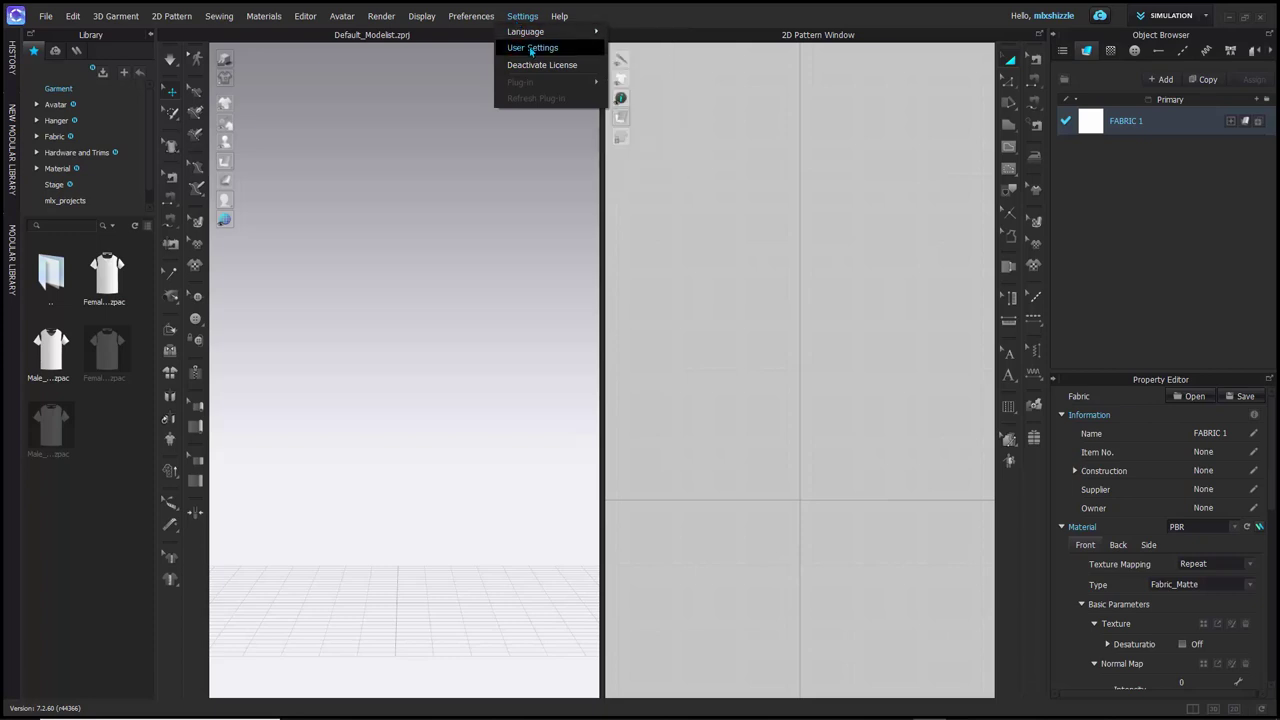
Step: Open User Settings and look through the View Control and Shortcut pages, including File shortcuts
click(531, 48)
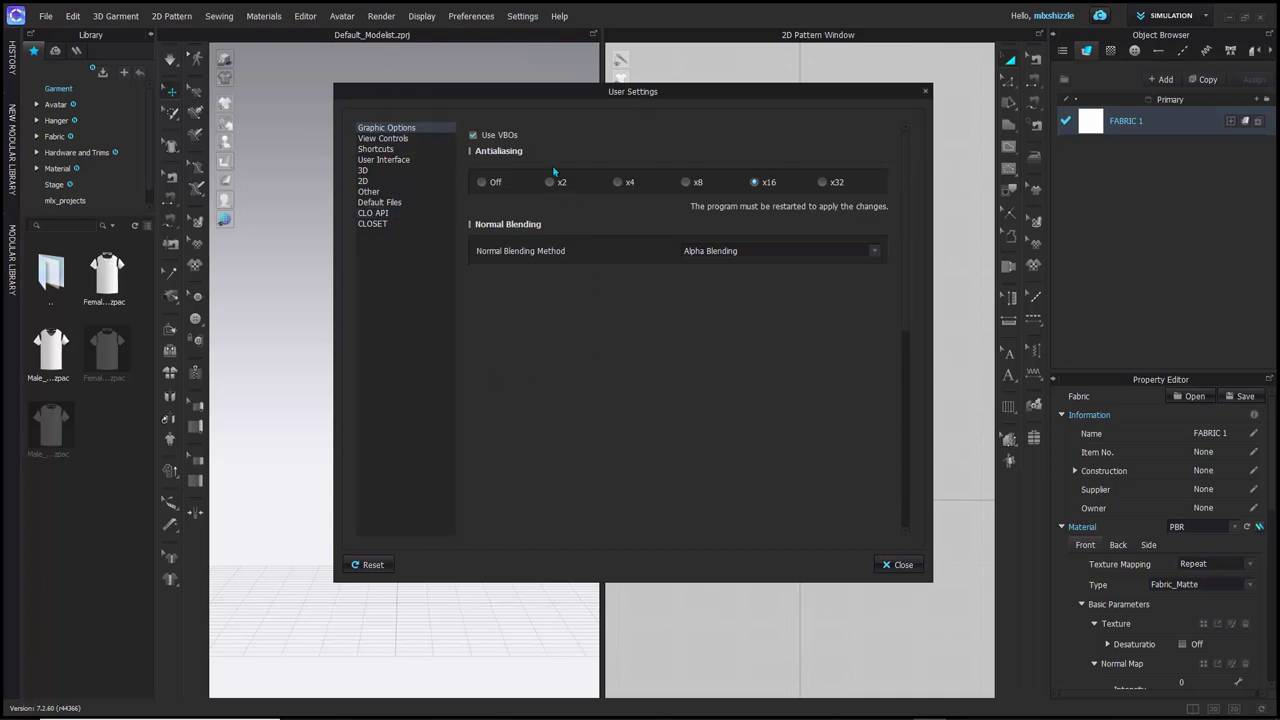
click(383, 139)
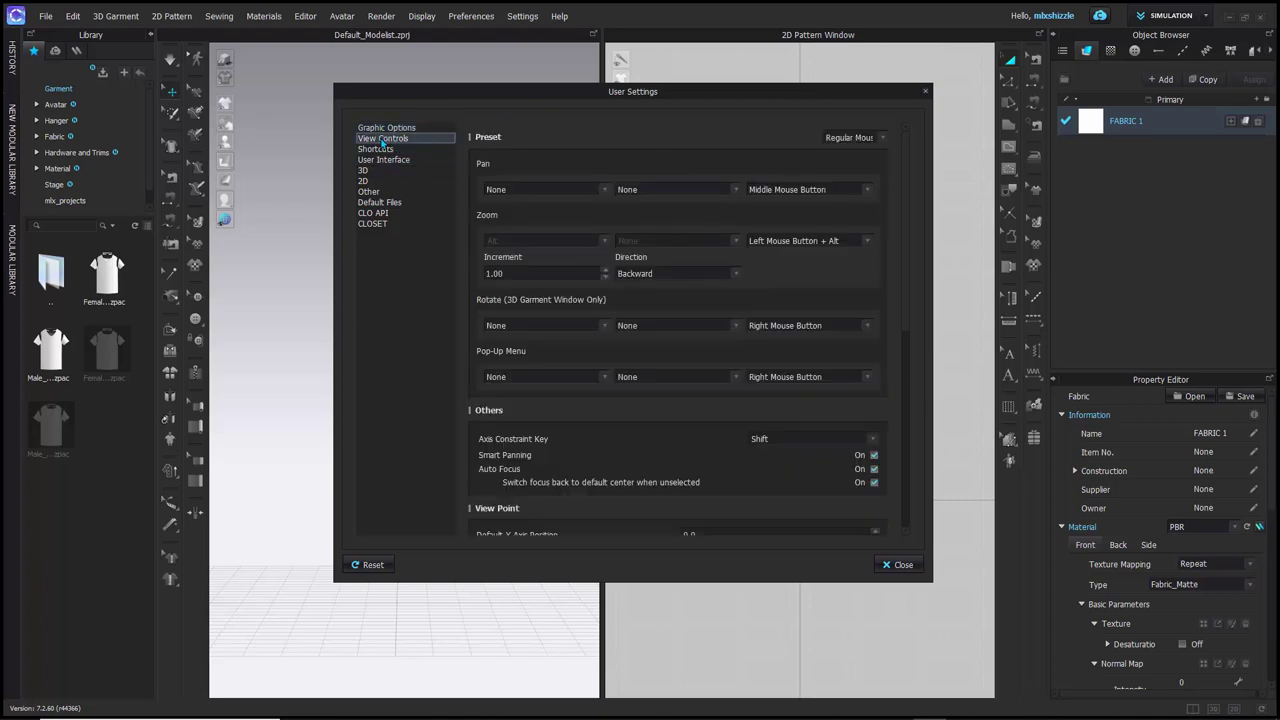
click(370, 150)
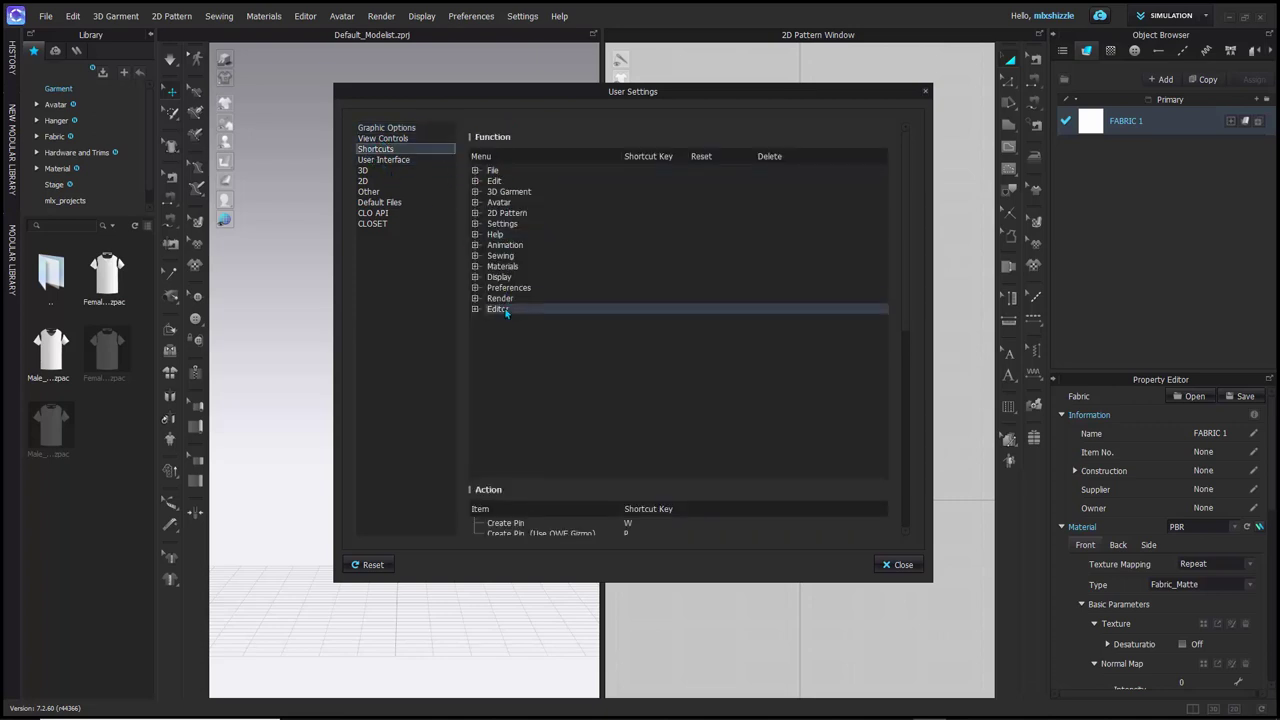
click(476, 171)
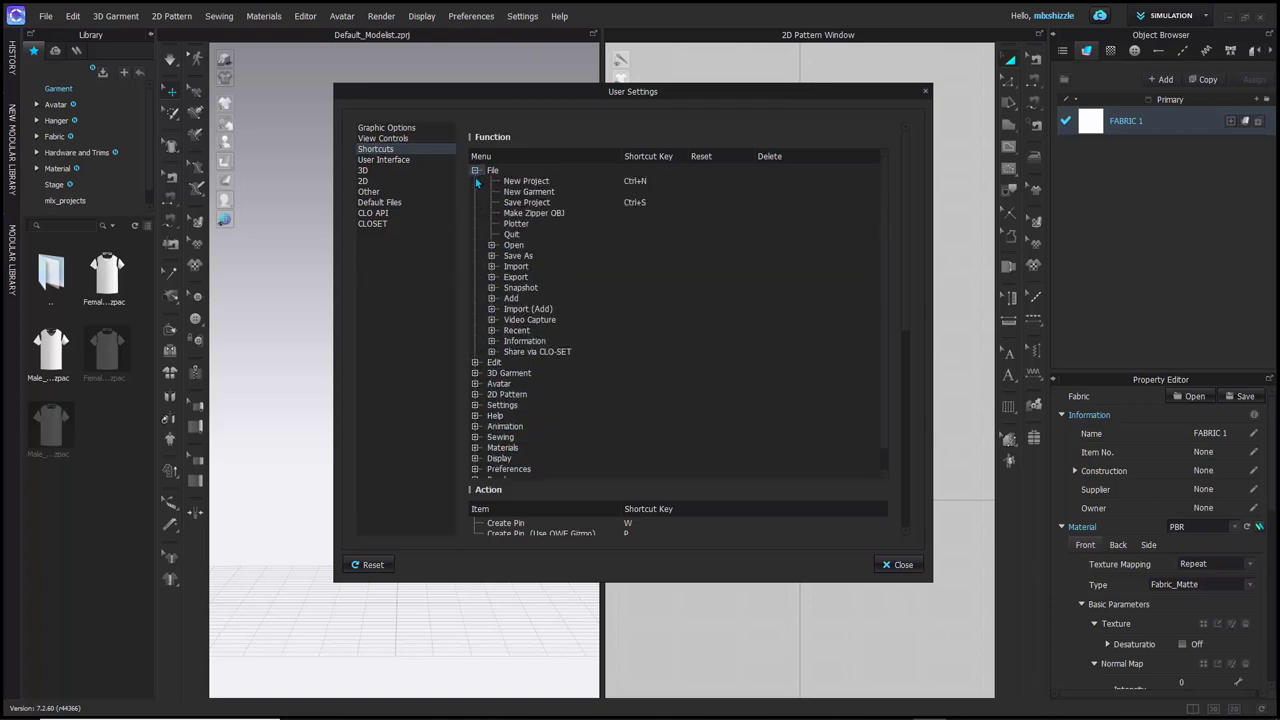
click(475, 171)
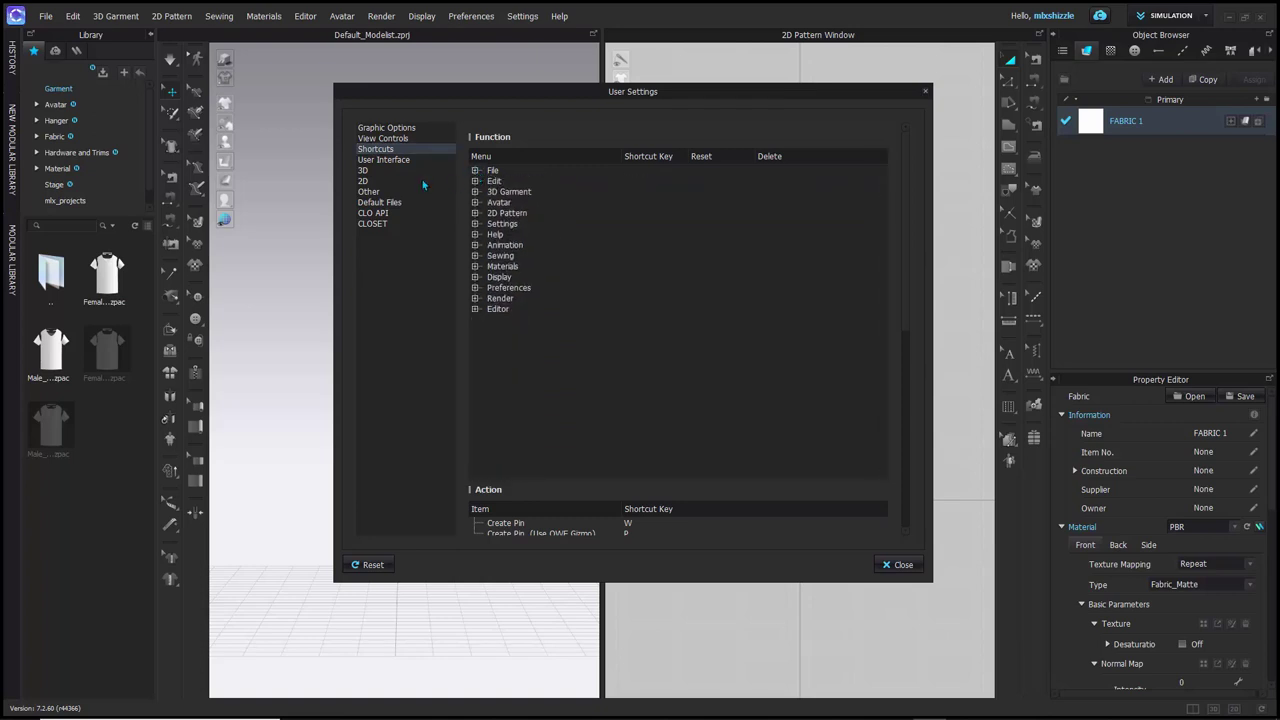
click(382, 160)
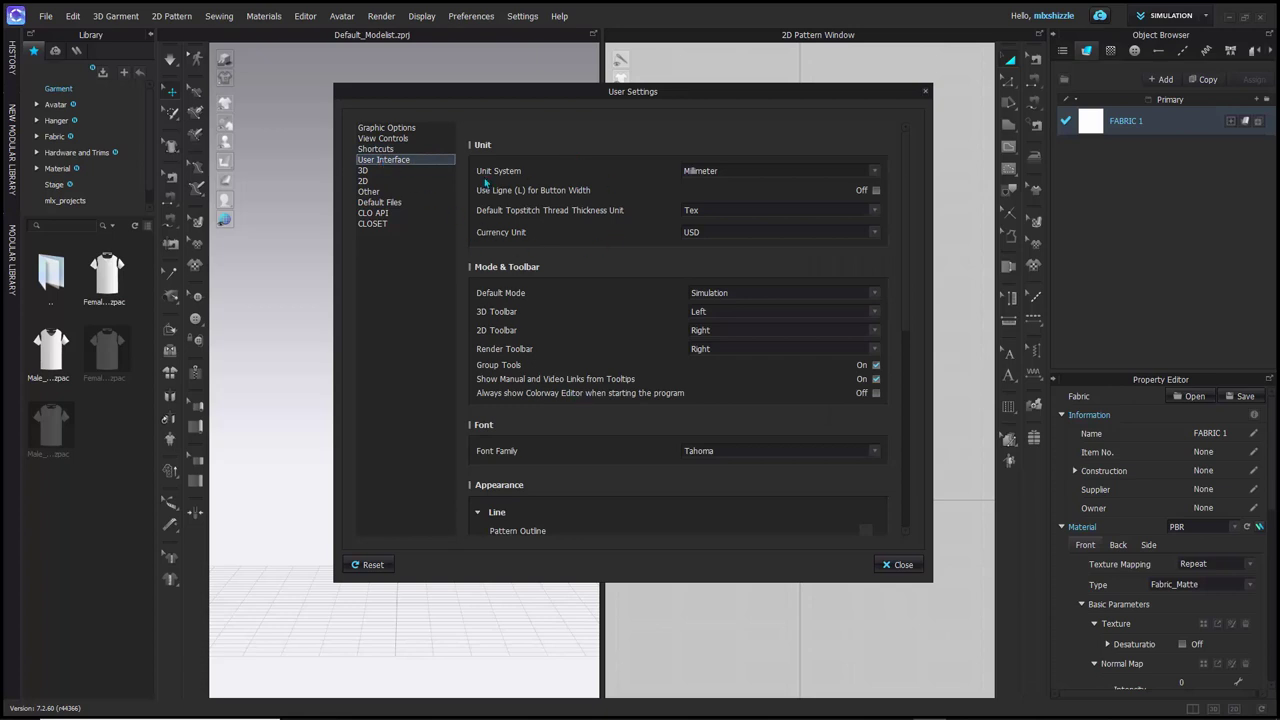
Step: Keep Inch units and USD currency on the User Interface page, check 3D settings, then close
click(877, 171)
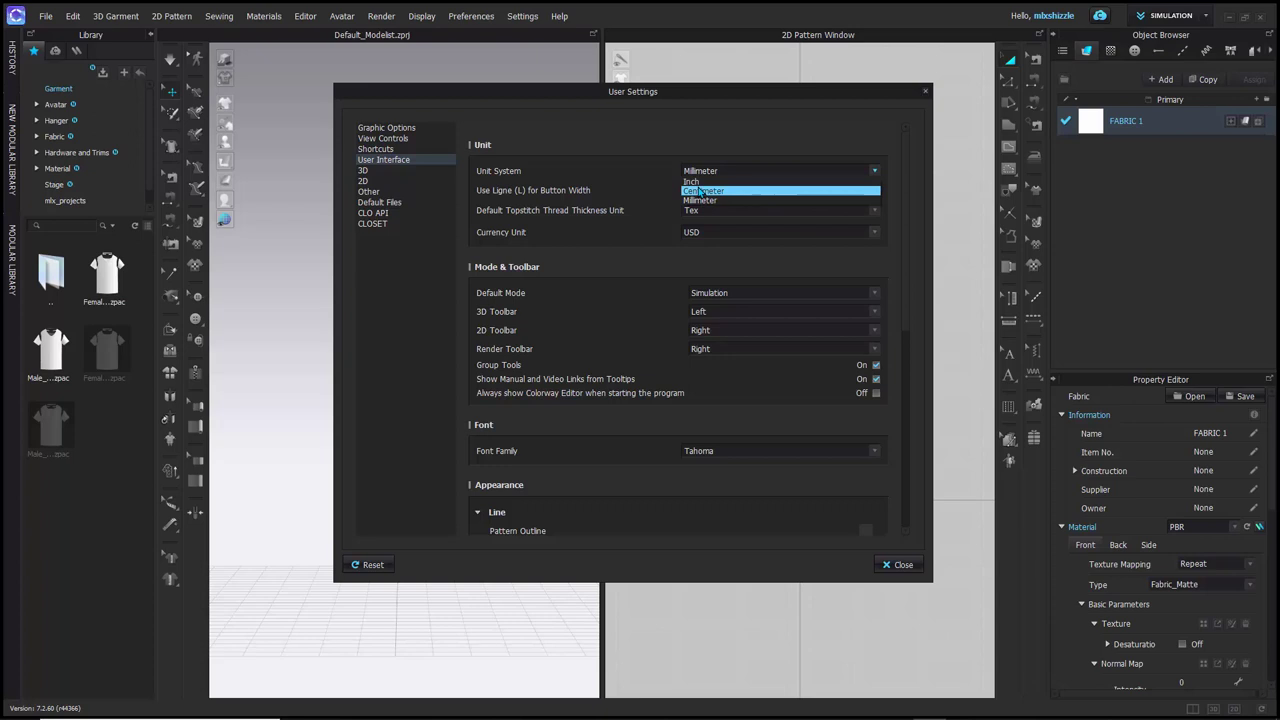
click(695, 182)
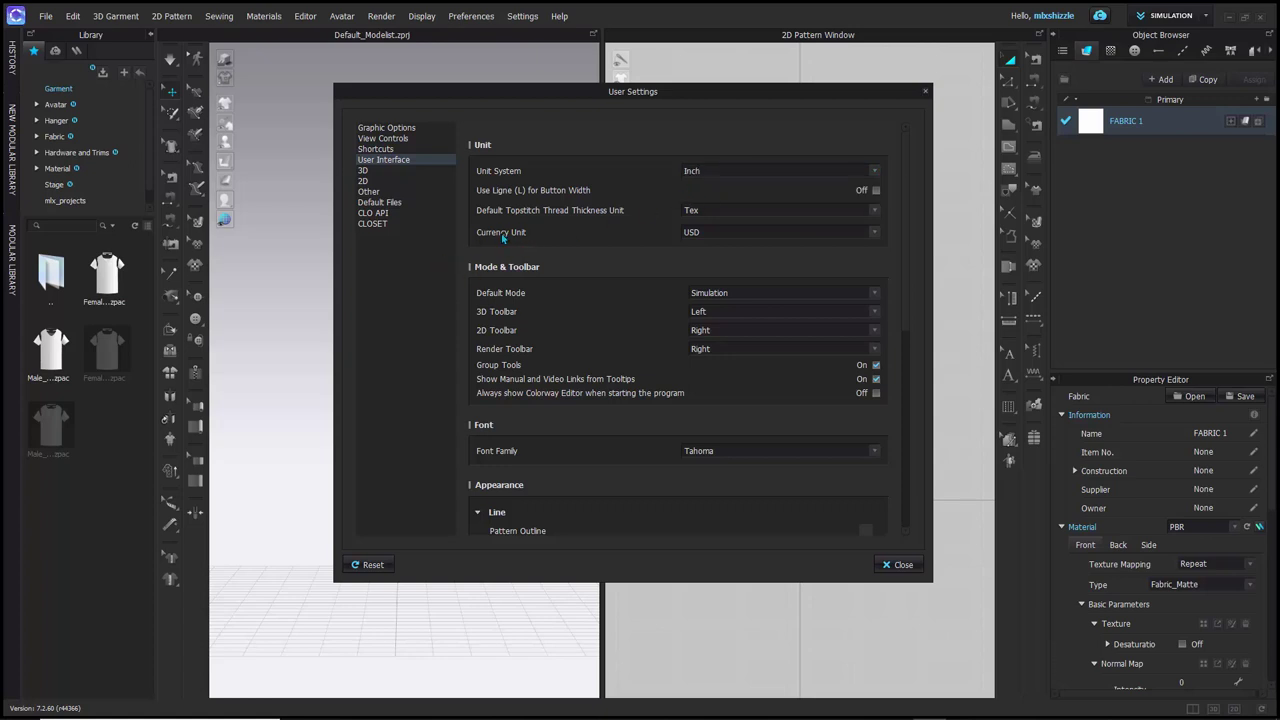
click(874, 234)
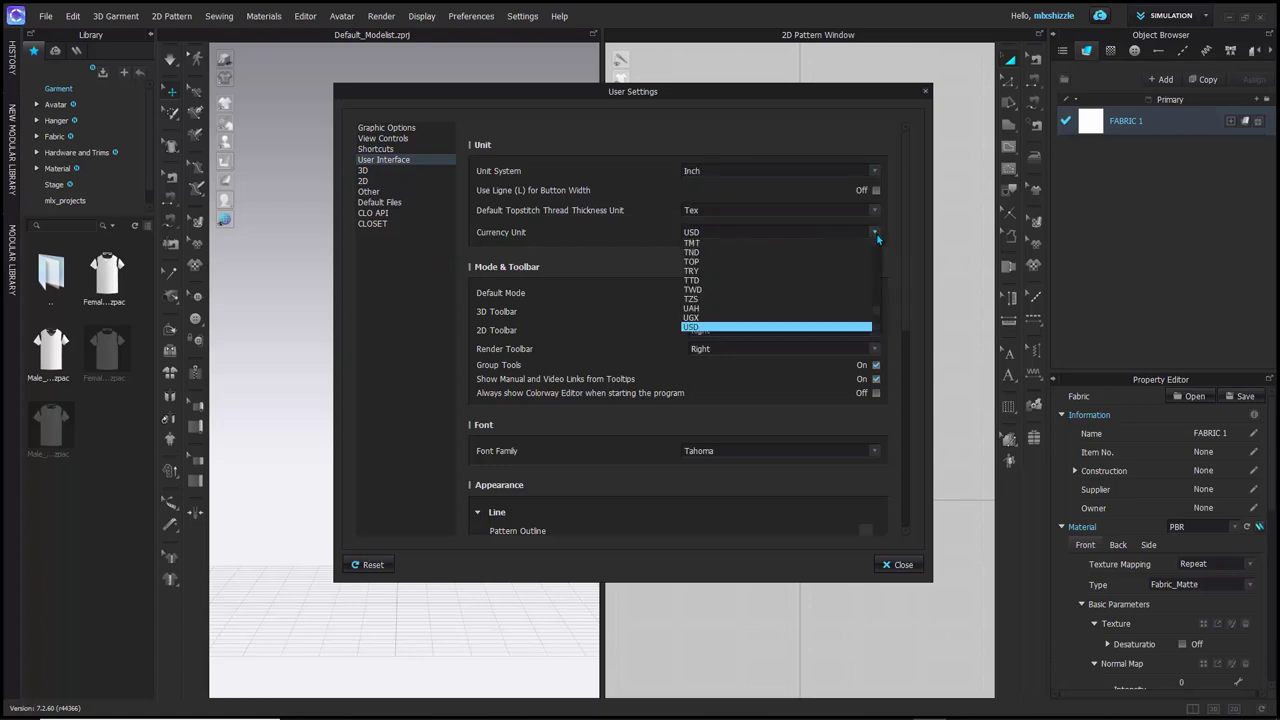
scroll(711, 313, down, 2)
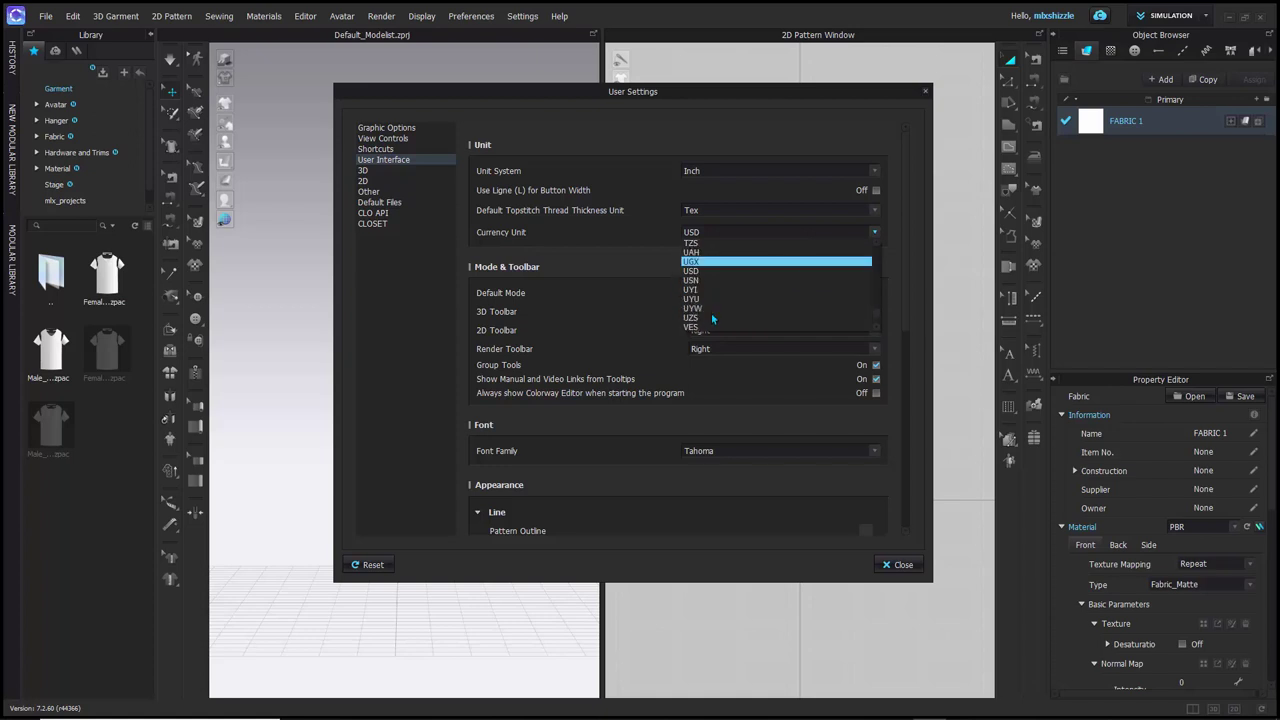
click(602, 134)
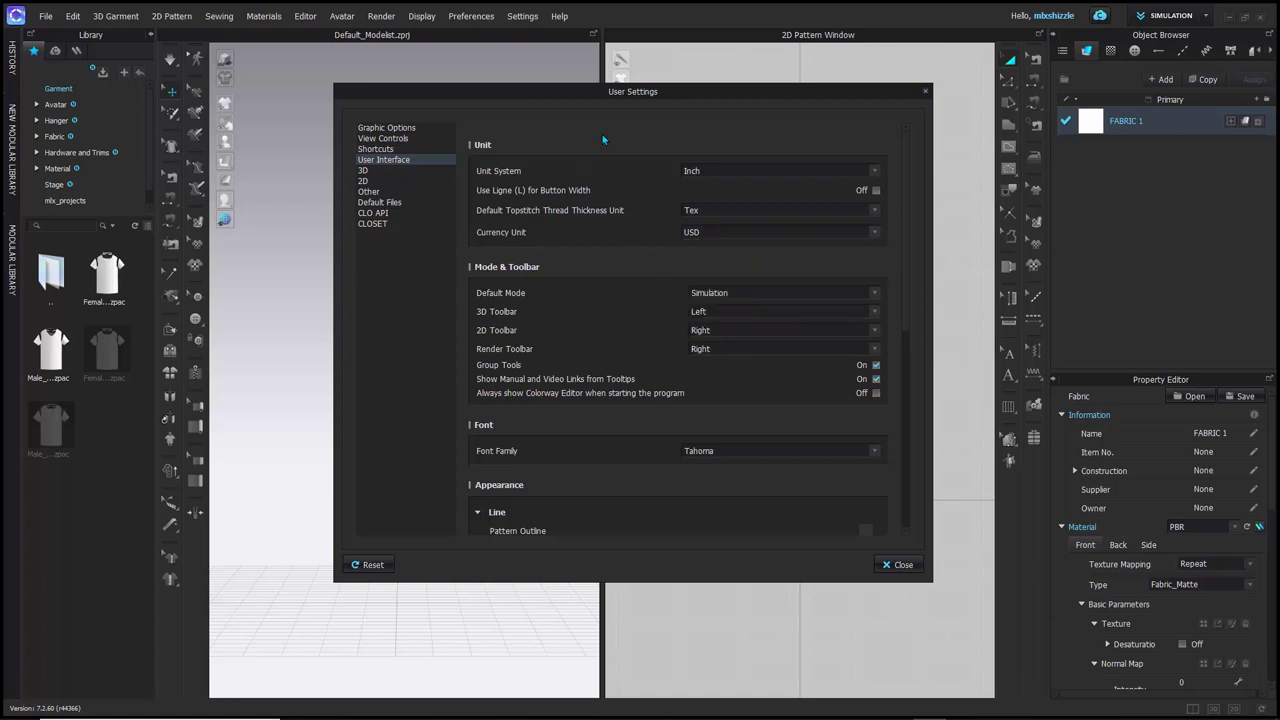
click(364, 171)
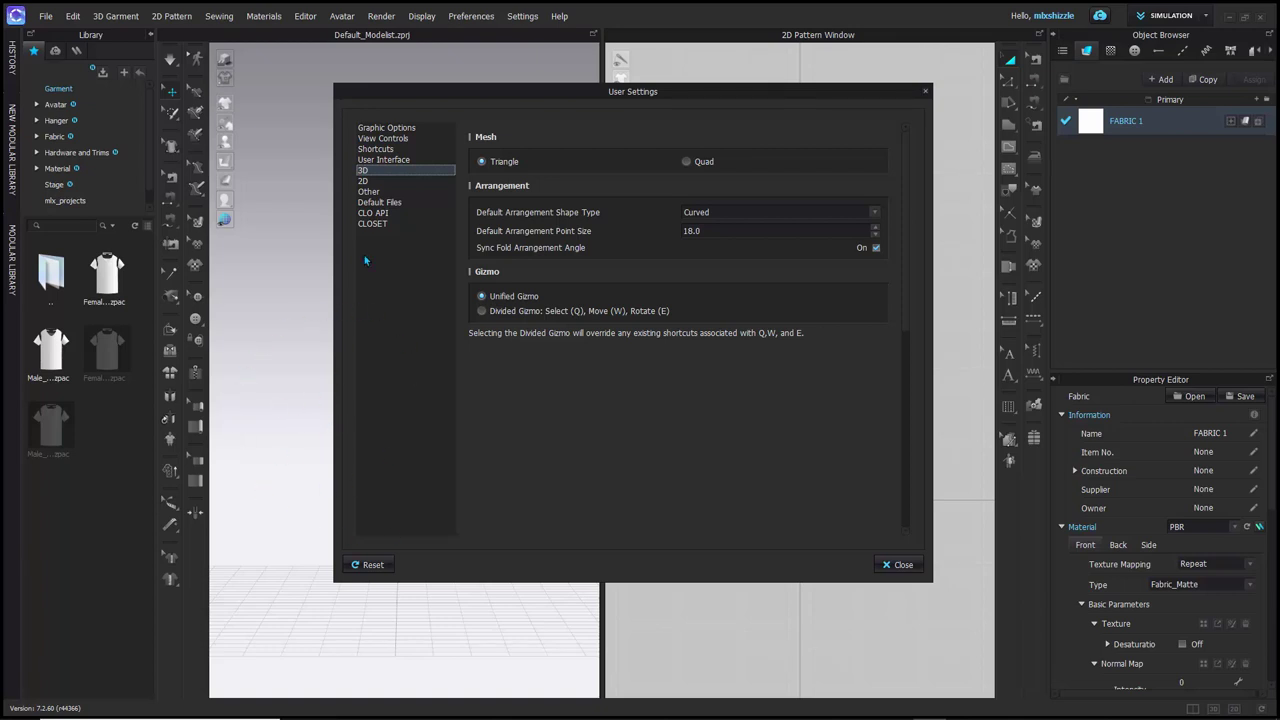
click(383, 161)
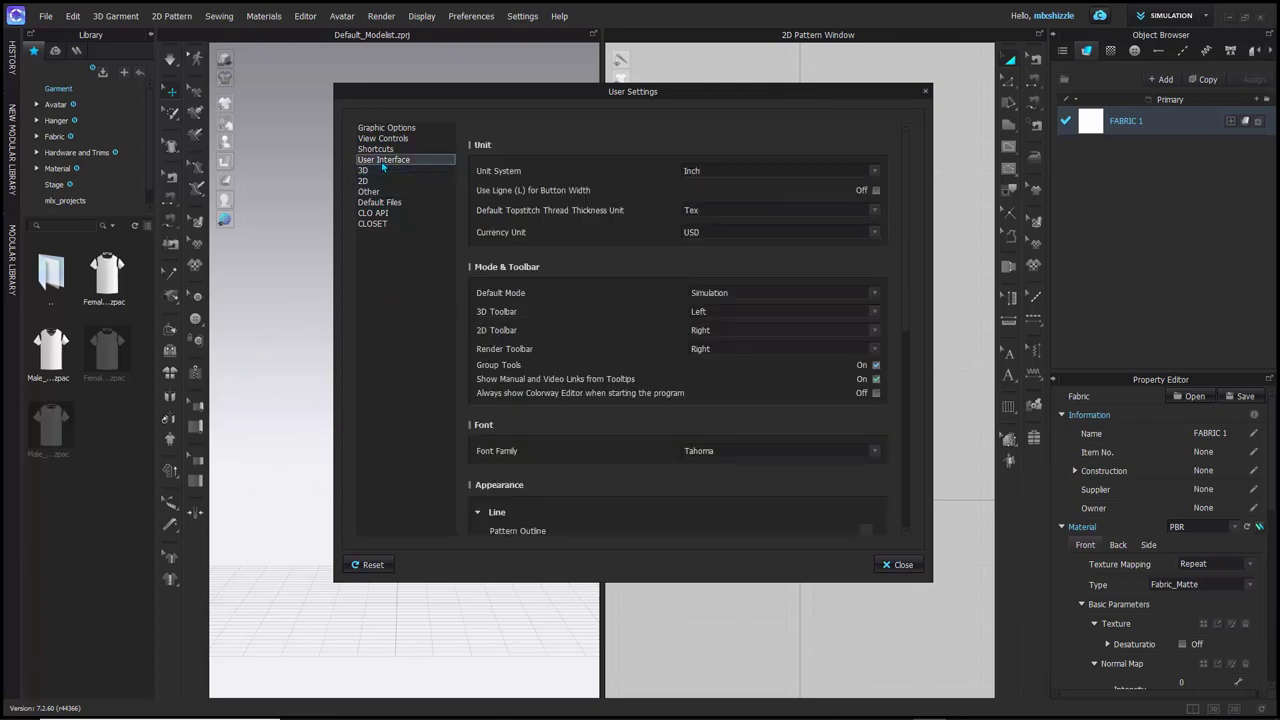
click(925, 91)
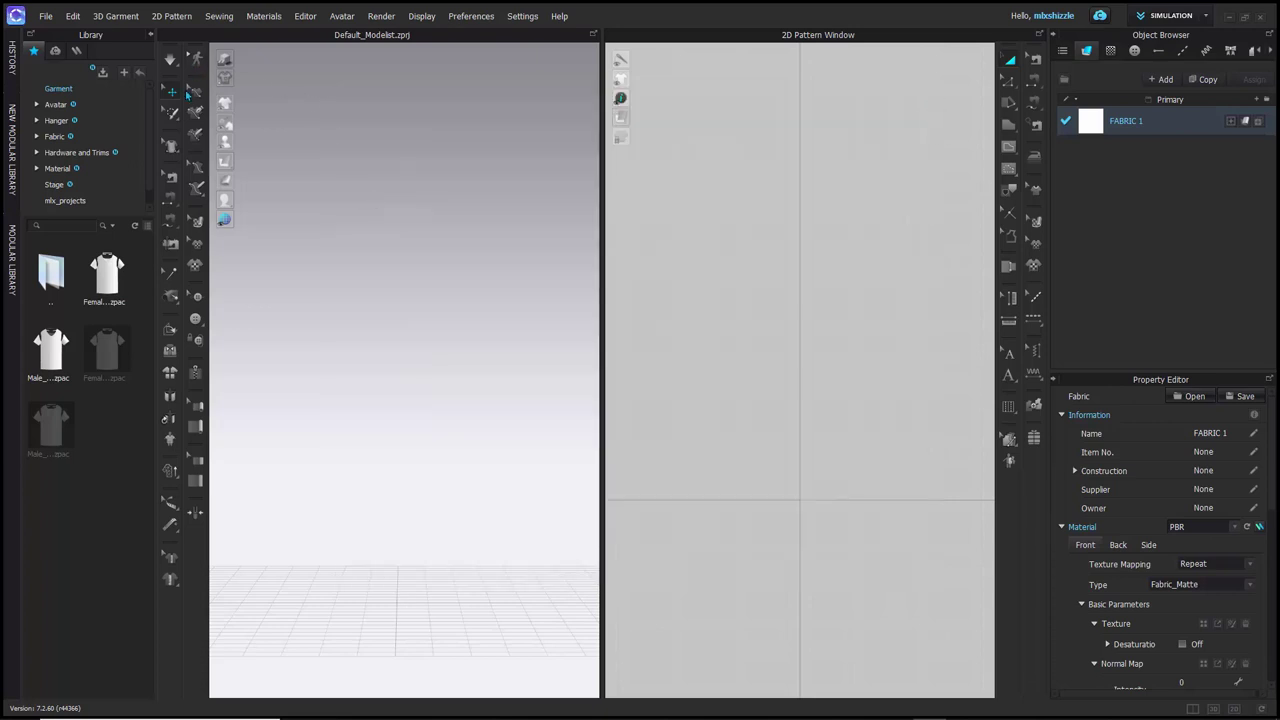
Step: Open the Display menu, then click the empty 3D viewport to deselect FABRIC 1
click(419, 17)
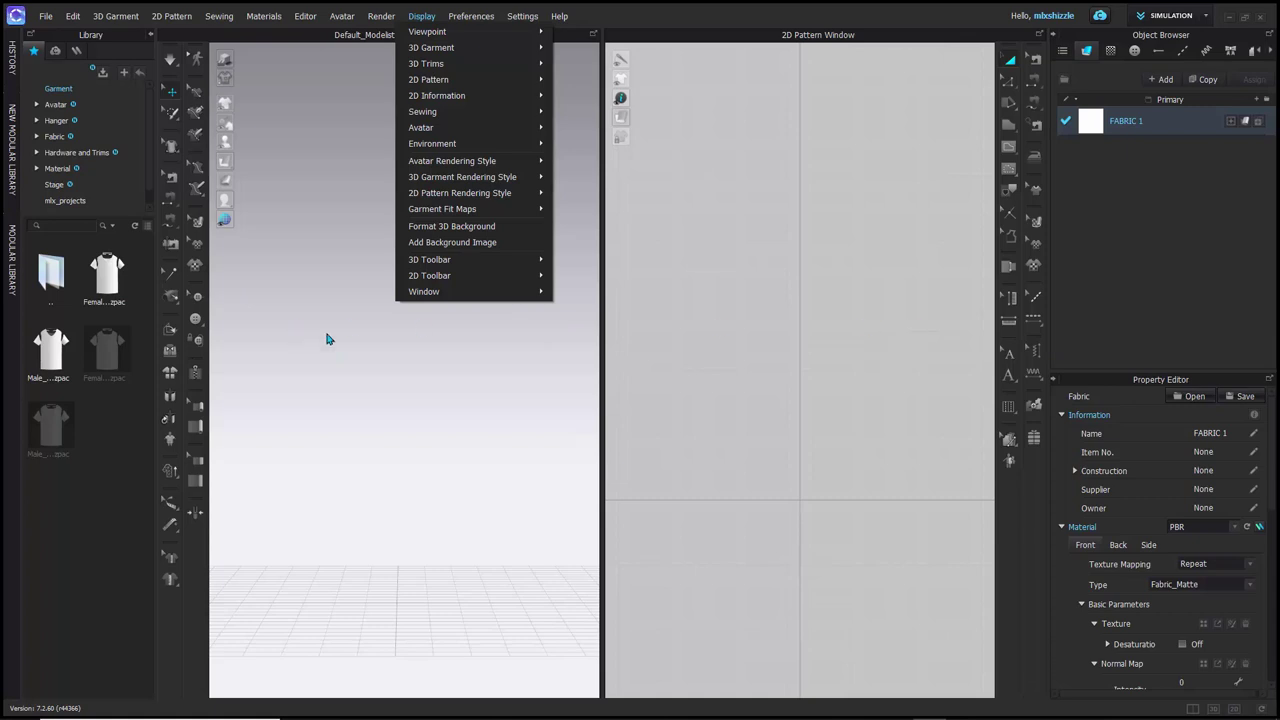
click(390, 358)
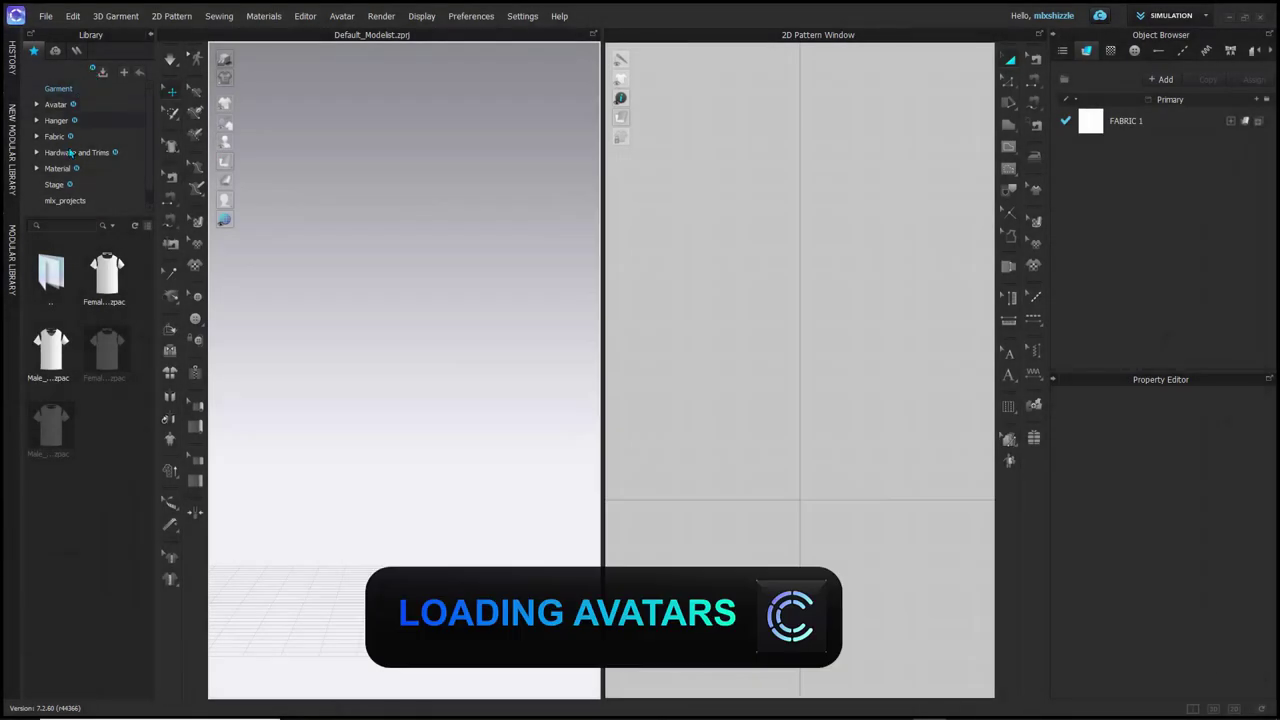
click(36, 105)
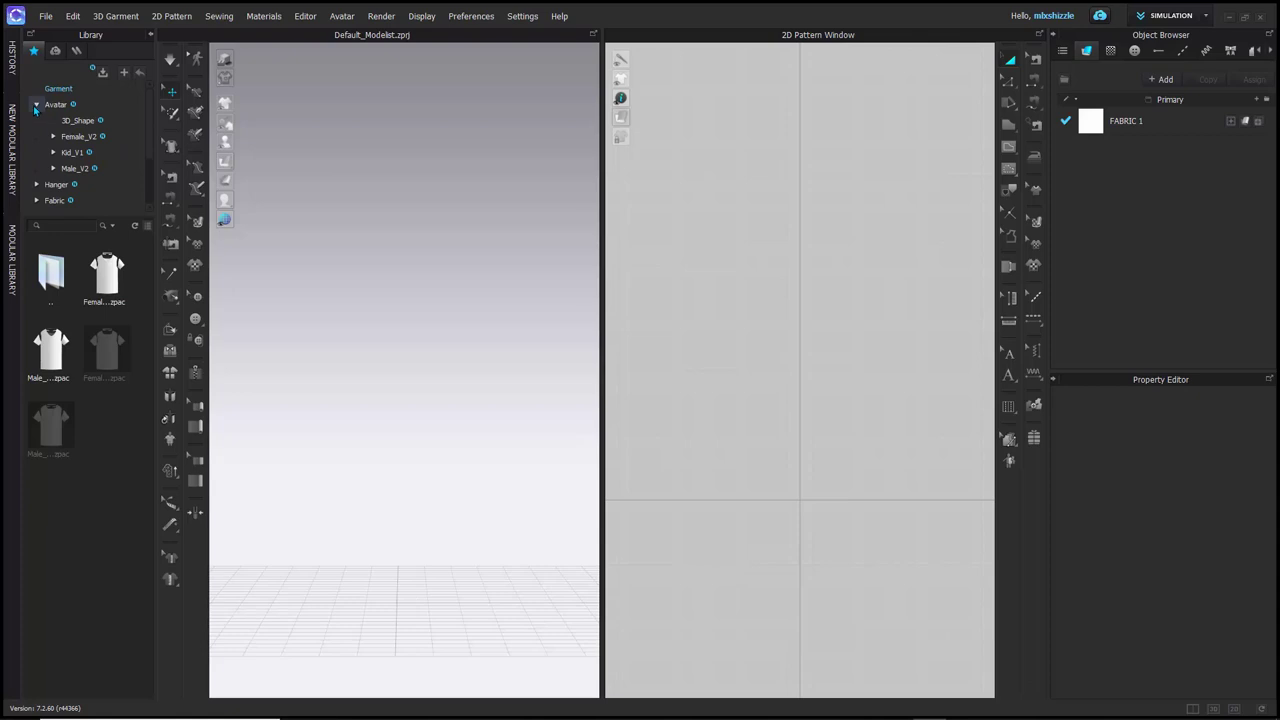
click(36, 105)
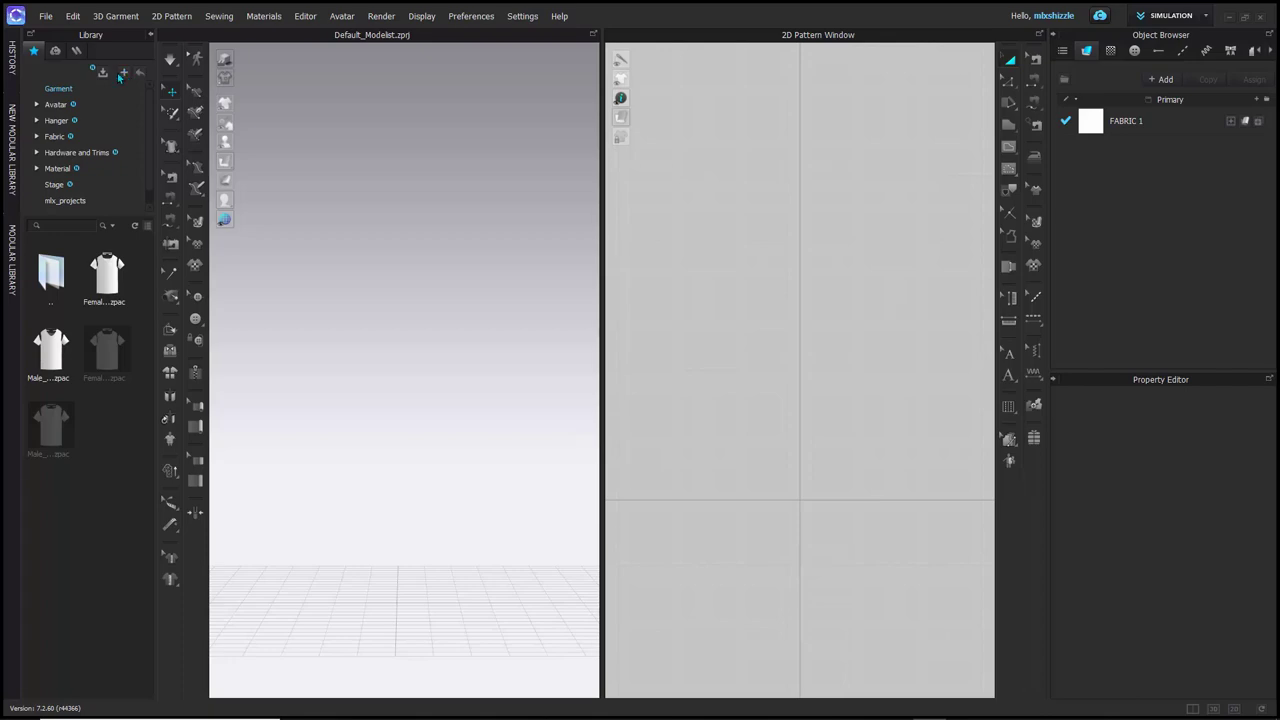
Step: Add the D:\3D Fashion Design\mlx_projects folder to the Library with Add Folder
click(124, 74)
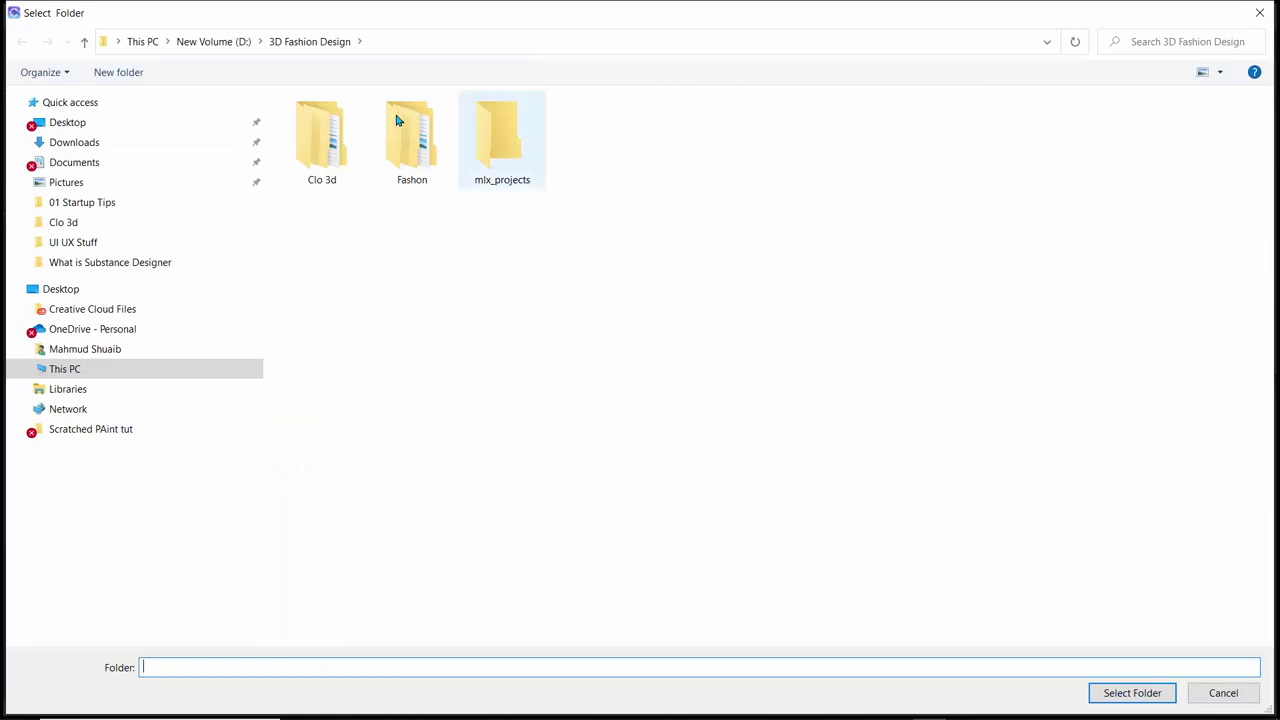
click(490, 126)
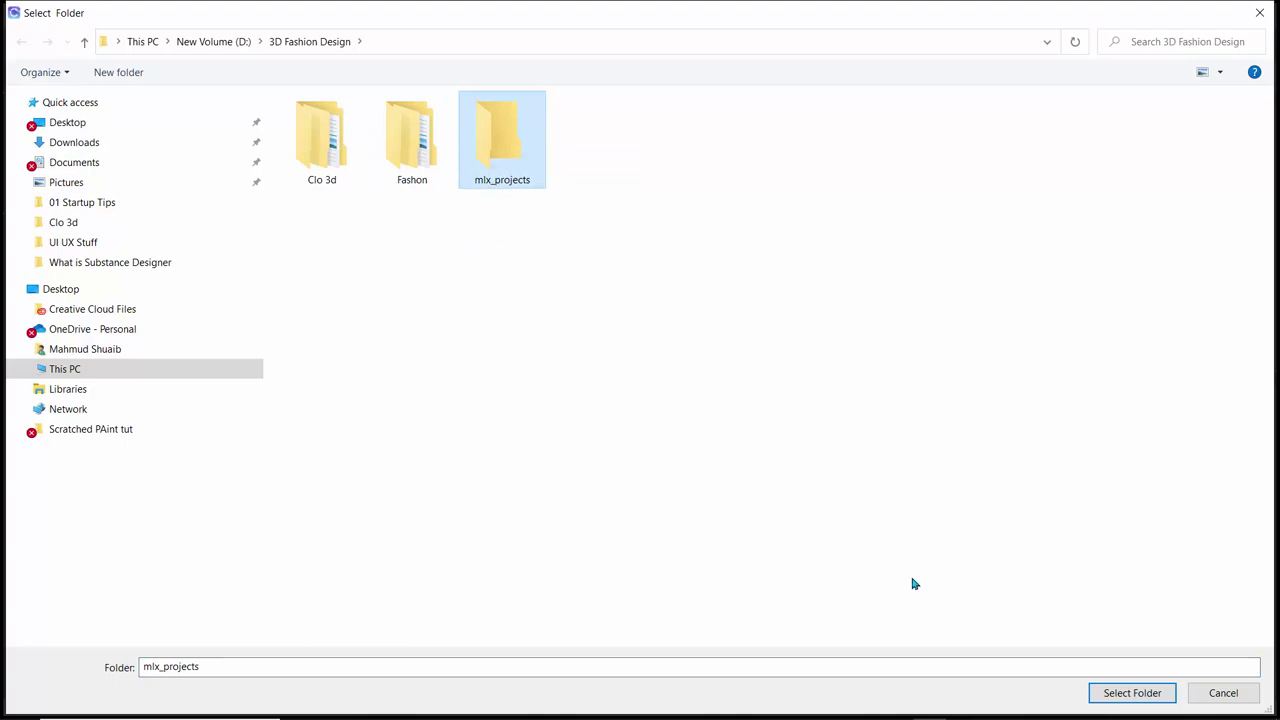
click(1123, 691)
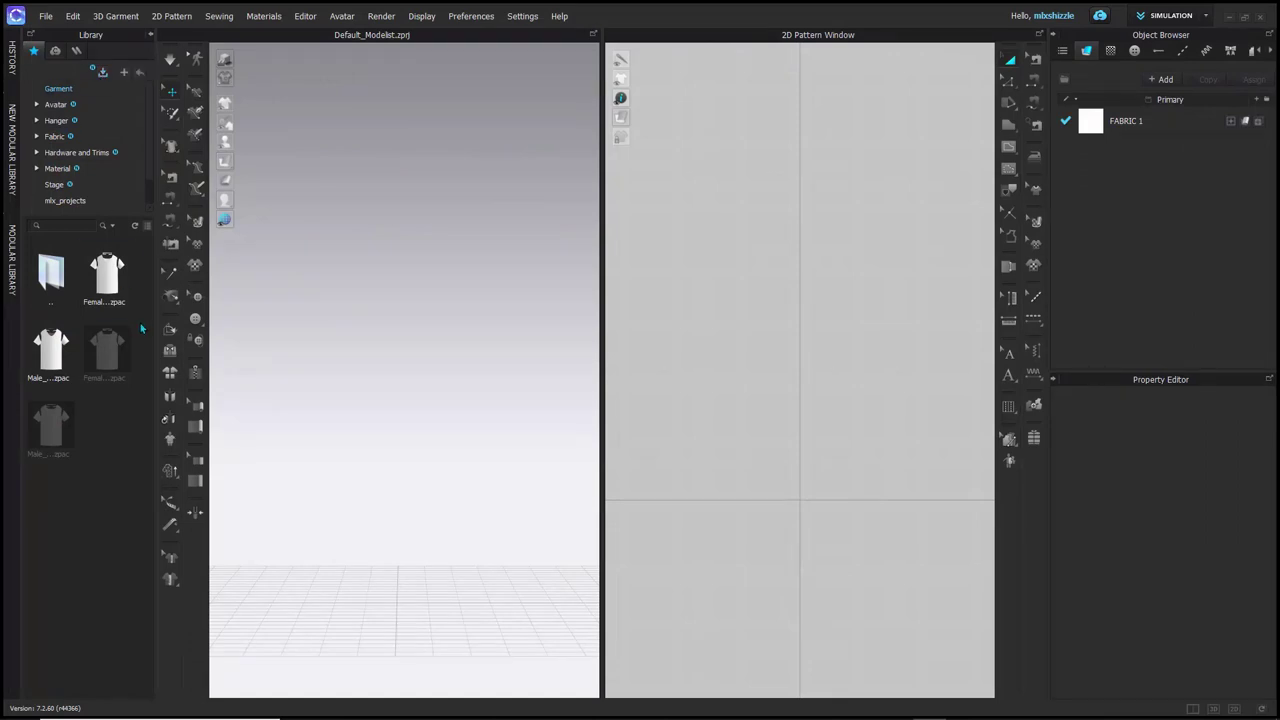
Step: Expand the Avatar category and open the Female_V2 folder, previewing its avatar thumbnails
click(50, 92)
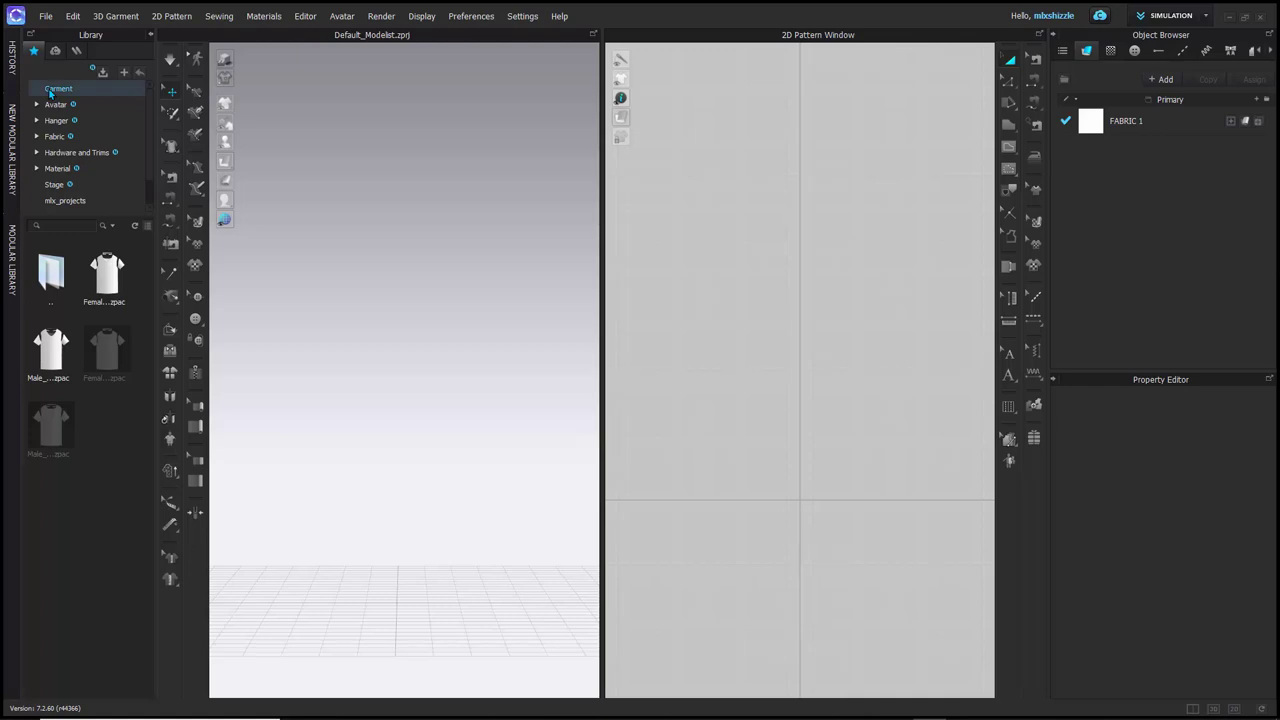
click(56, 105)
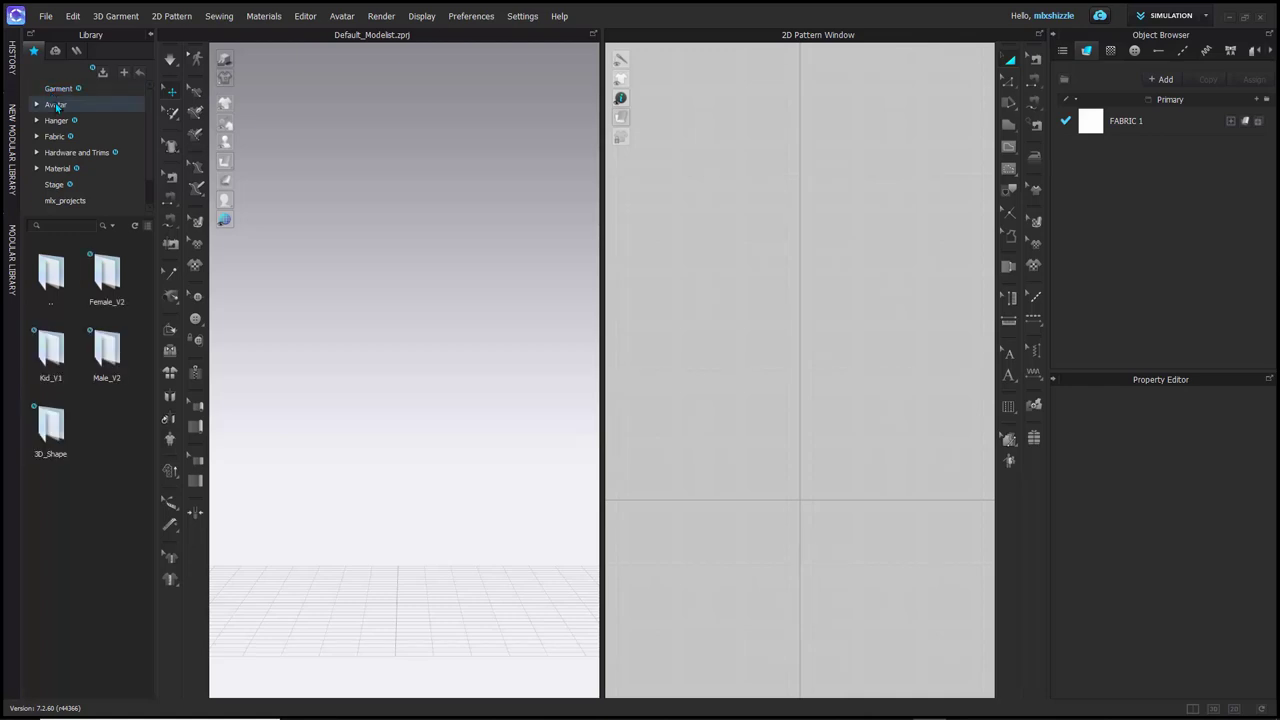
click(37, 105)
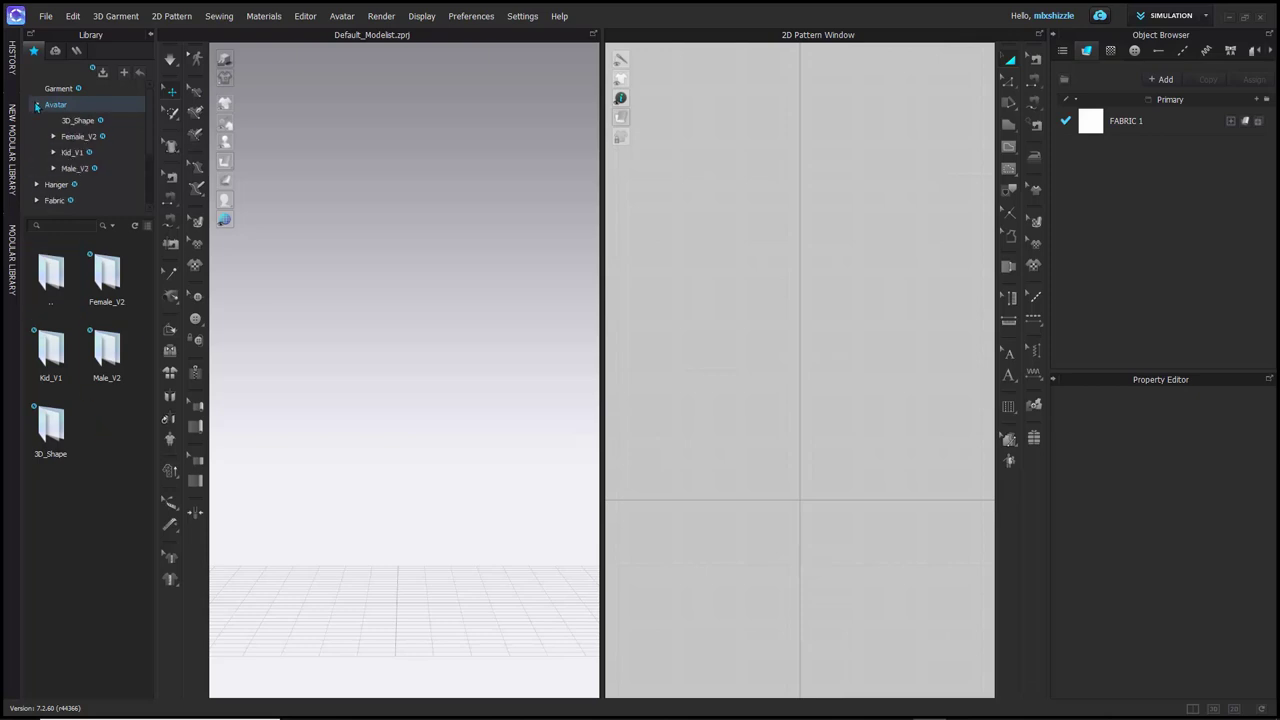
click(37, 105)
click(37, 105)
click(37, 105)
click(37, 105)
double_click(115, 281)
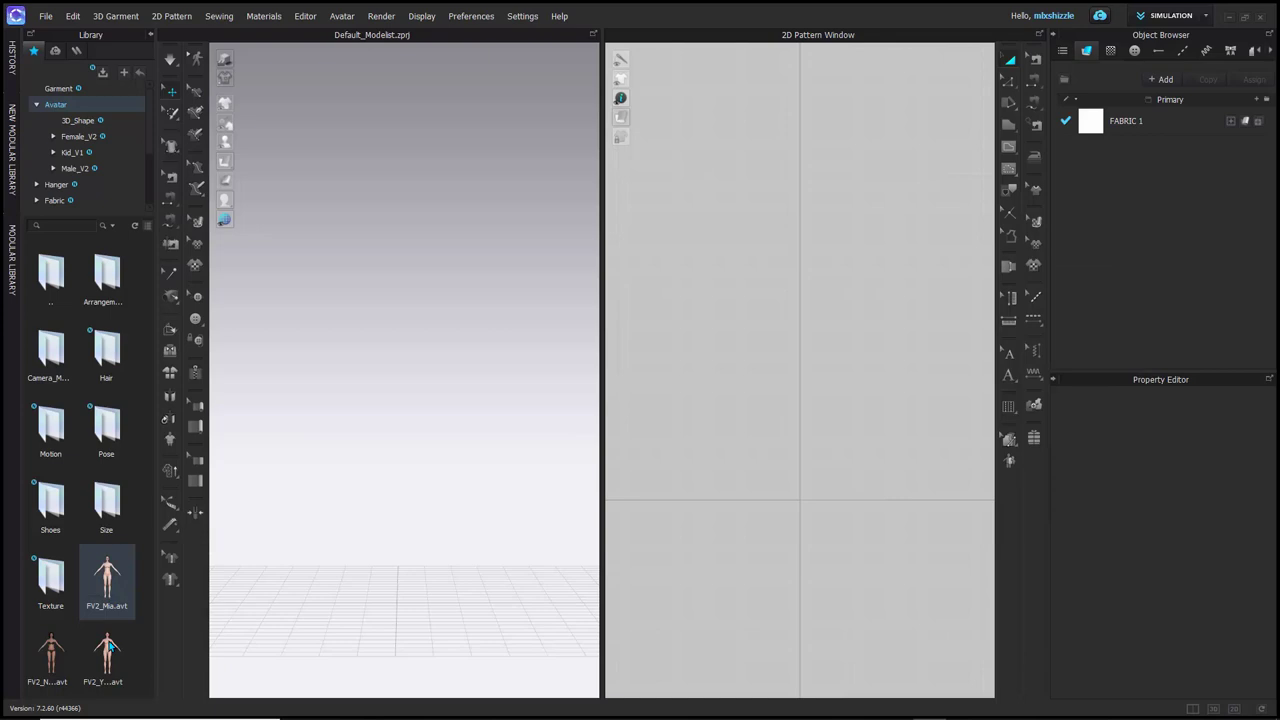
mouse_move(110, 648)
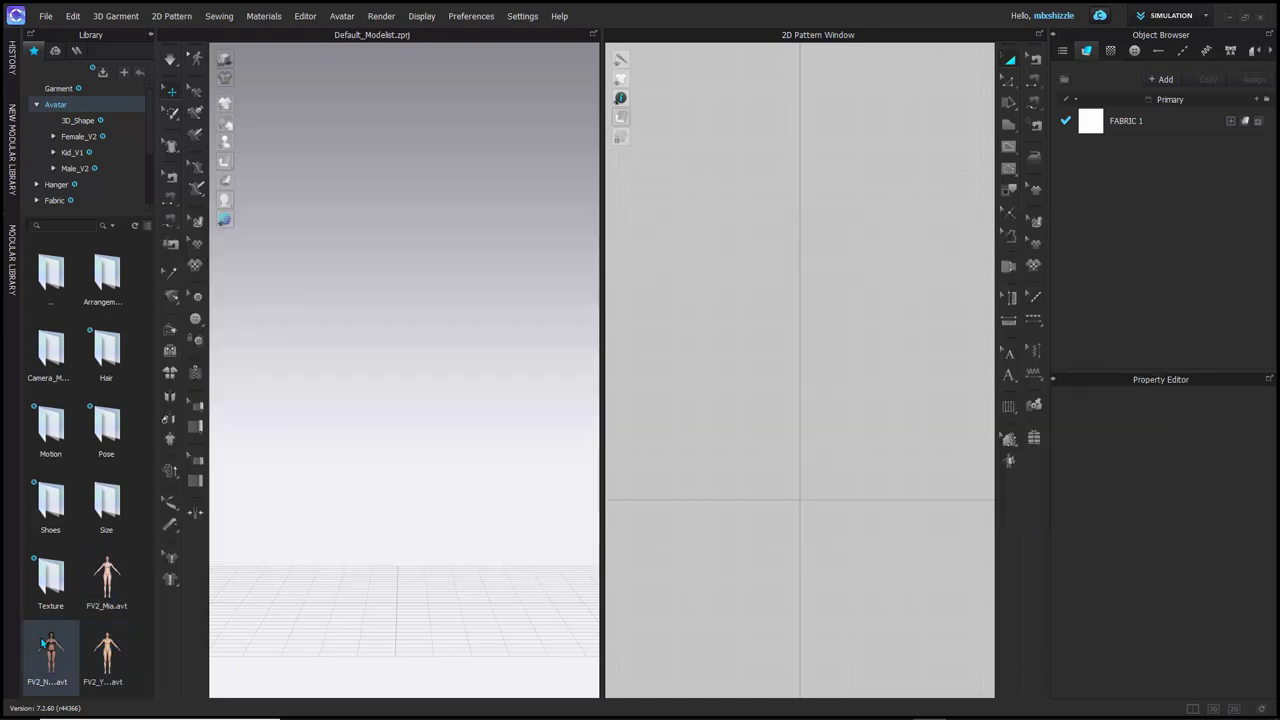
mouse_move(52, 649)
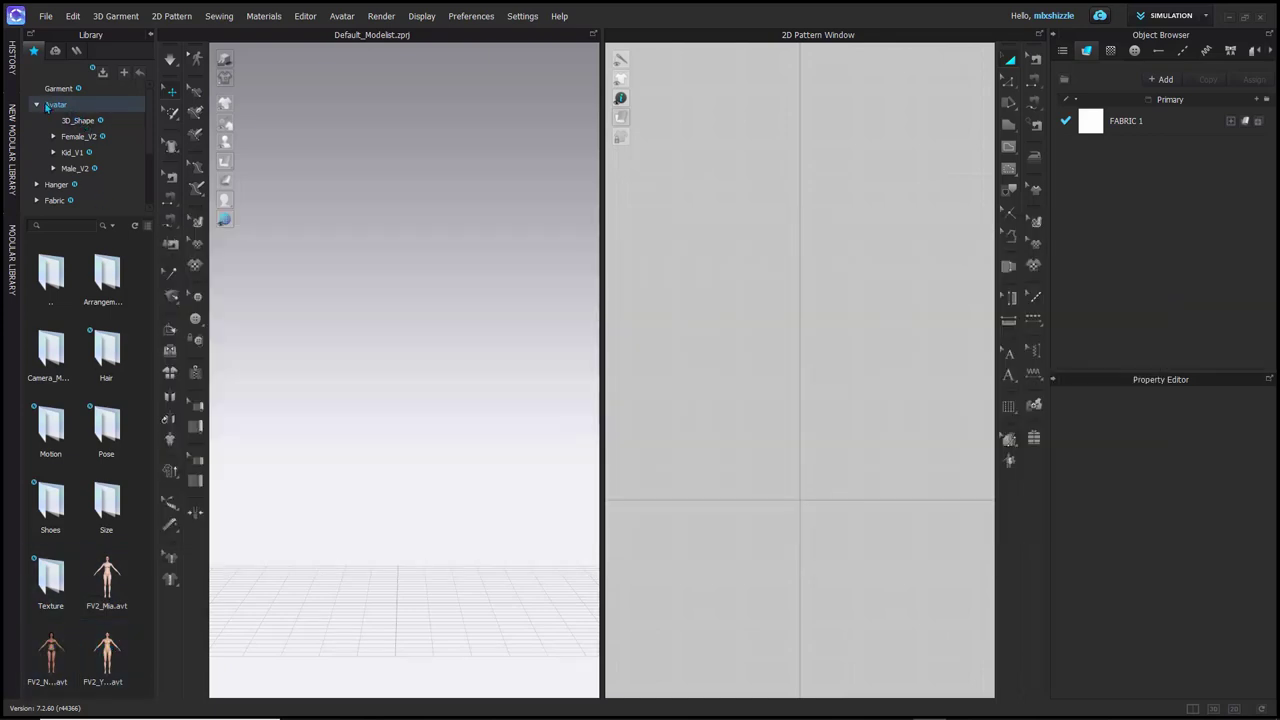
Step: Reselect the Female_V2 folder and preview the FV2_Mia, FV2_Yuna and FV2_Naomi avatars
click(36, 104)
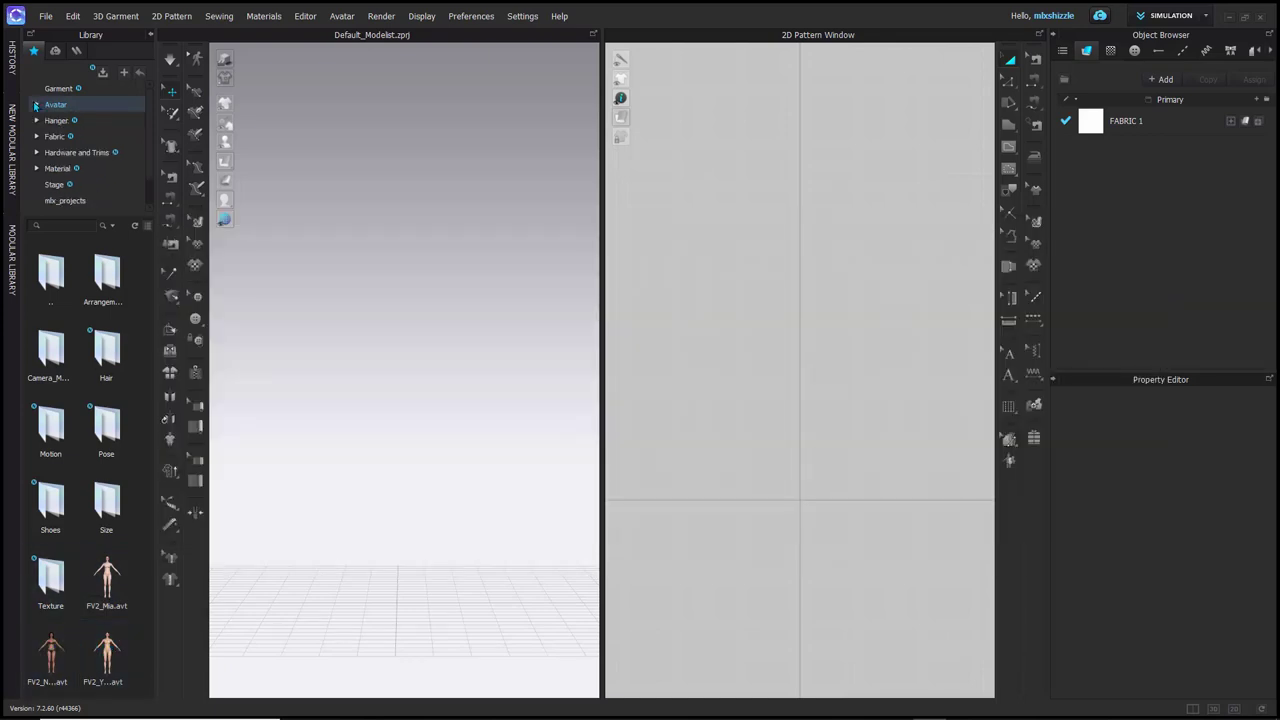
click(36, 104)
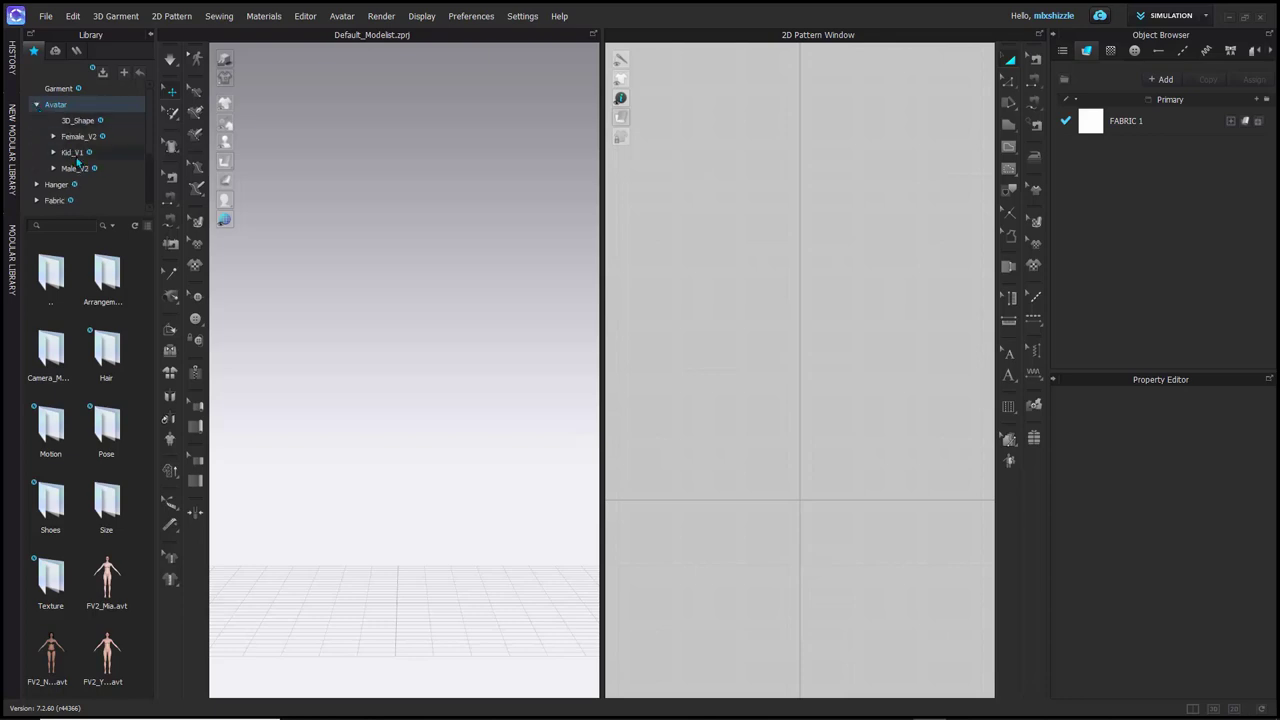
click(73, 137)
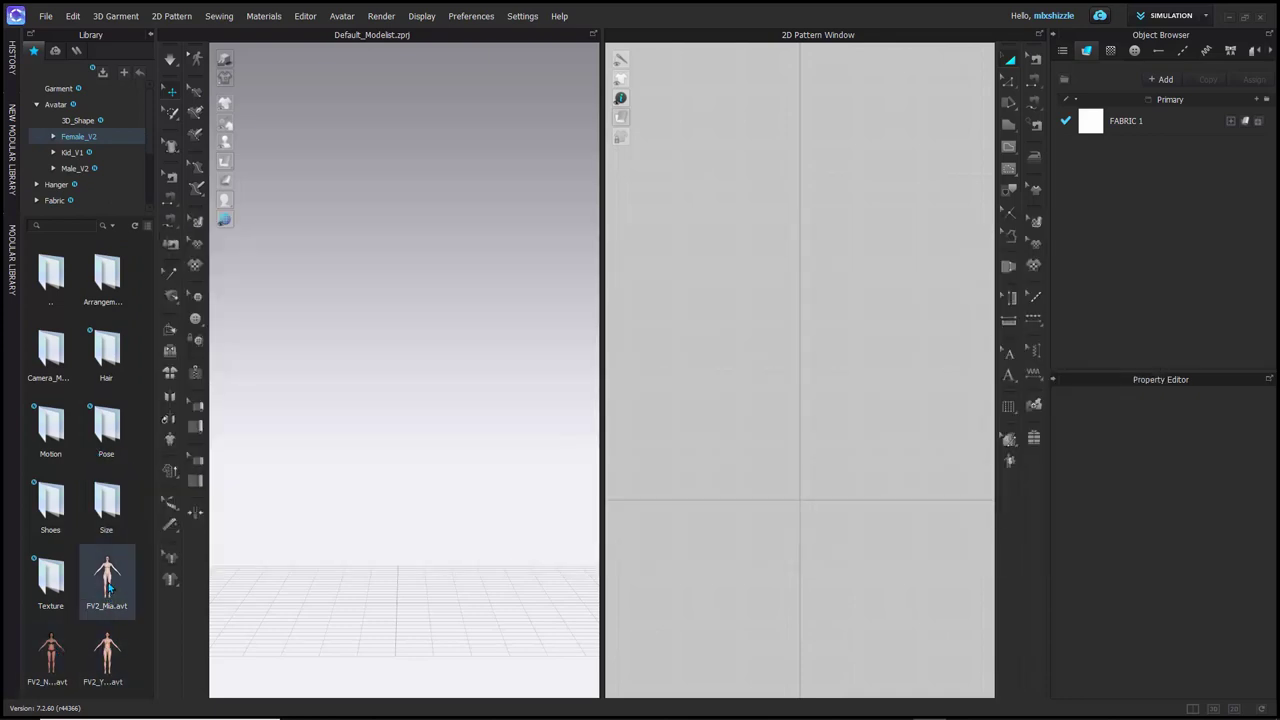
mouse_move(110, 590)
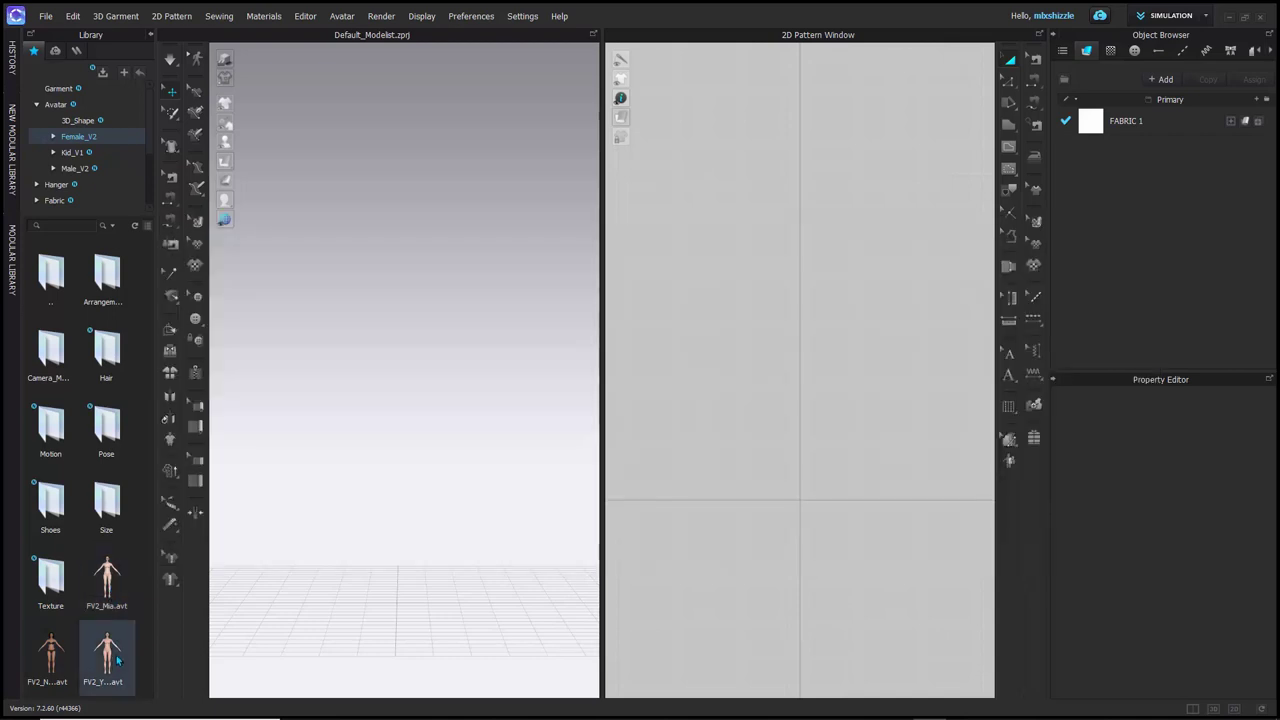
mouse_move(115, 658)
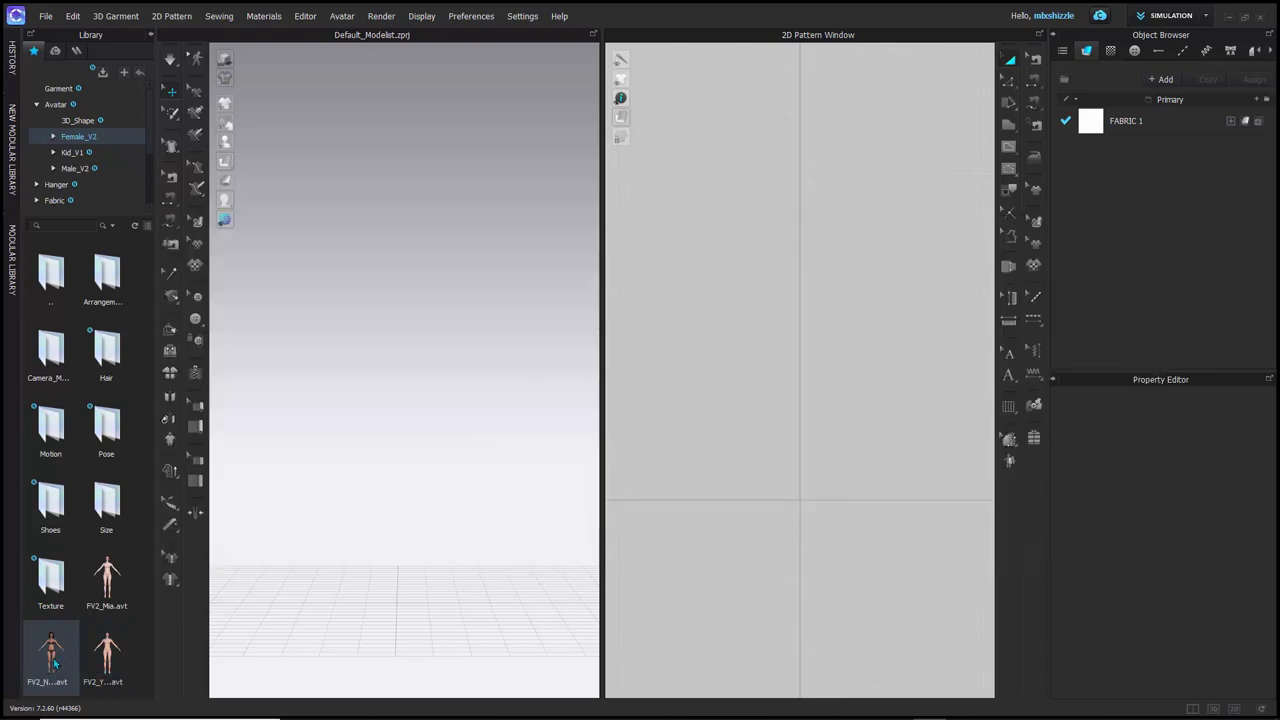
mouse_move(50, 662)
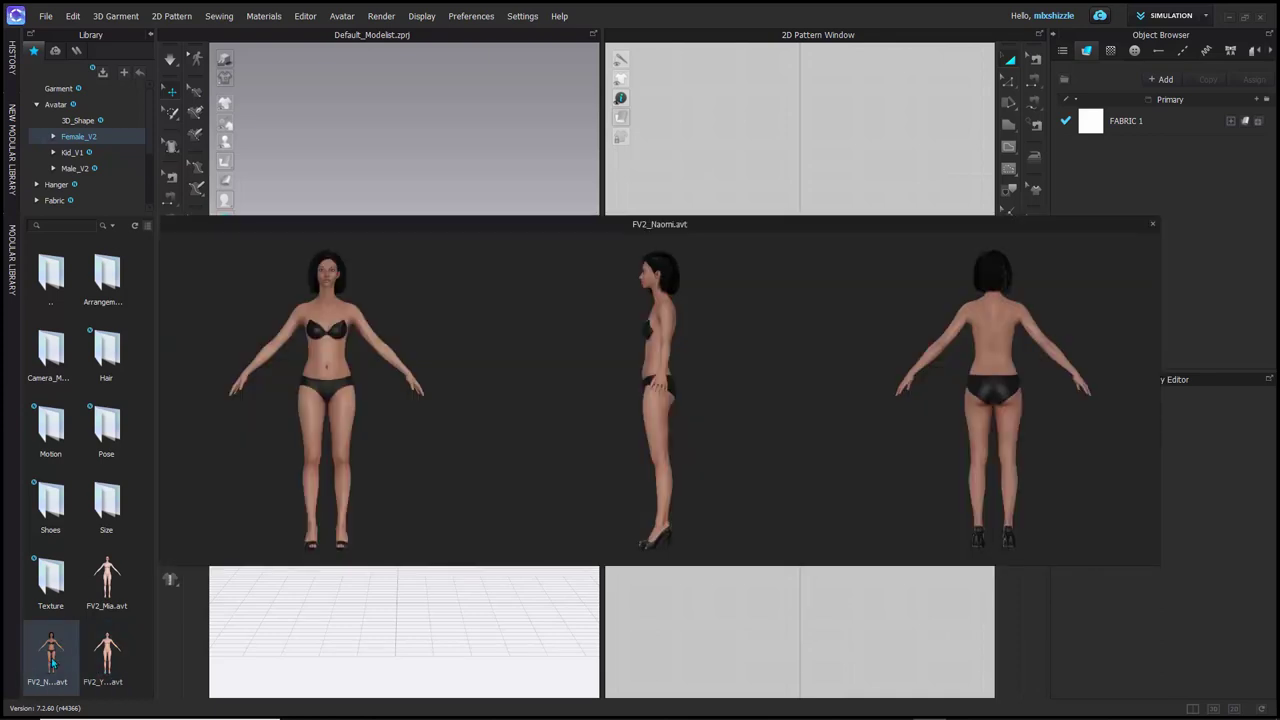
Step: Drag the FV2_Naomi avatar into the 3D scene and recenter it in the view
drag(55, 661, 402, 578)
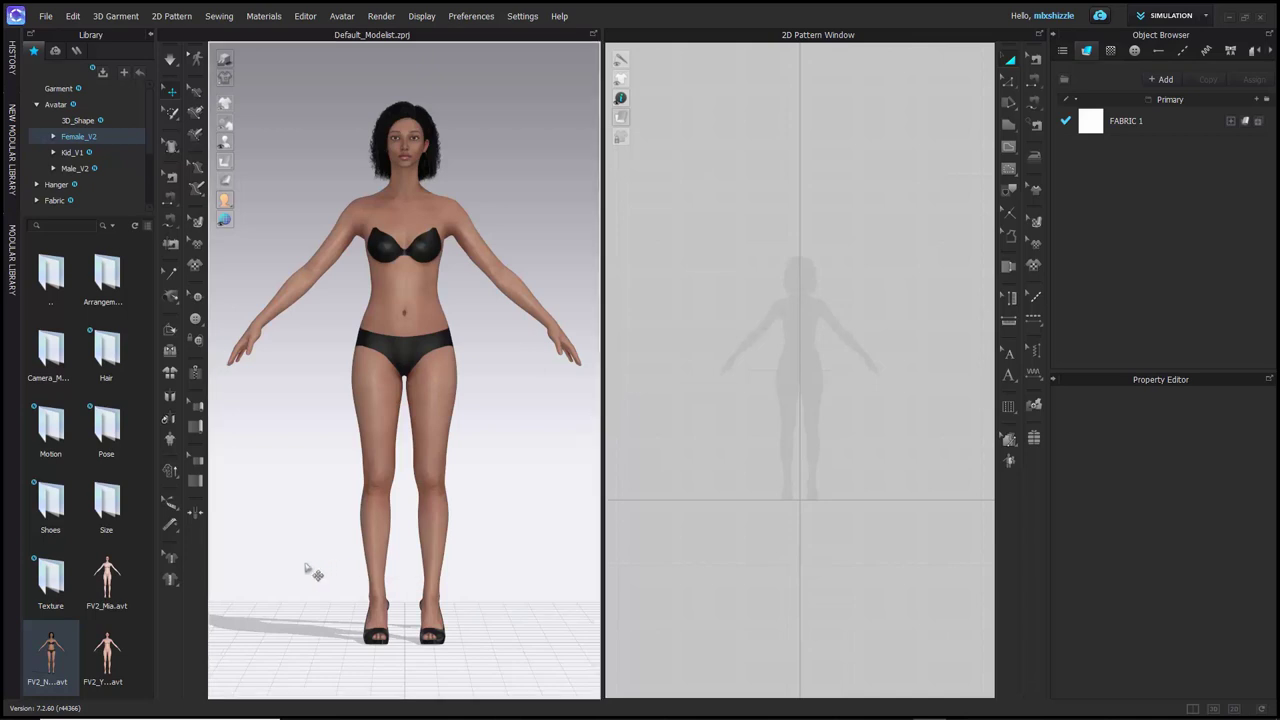
mouse_move(307, 570)
middle_down()
mouse_move(323, 583)
mouse_move(291, 562)
mouse_move(323, 557)
mouse_move(307, 557)
middle_up()
mouse_move(363, 486)
middle_down()
mouse_move(343, 477)
mouse_move(334, 506)
mouse_move(406, 523)
mouse_move(408, 453)
mouse_move(349, 480)
mouse_move(420, 506)
mouse_move(409, 437)
mouse_move(353, 484)
mouse_move(420, 466)
mouse_move(323, 437)
mouse_move(329, 537)
mouse_move(489, 465)
mouse_move(406, 417)
mouse_move(331, 460)
mouse_move(237, 486)
mouse_move(463, 494)
mouse_move(386, 457)
mouse_move(391, 388)
mouse_move(372, 505)
middle_up()
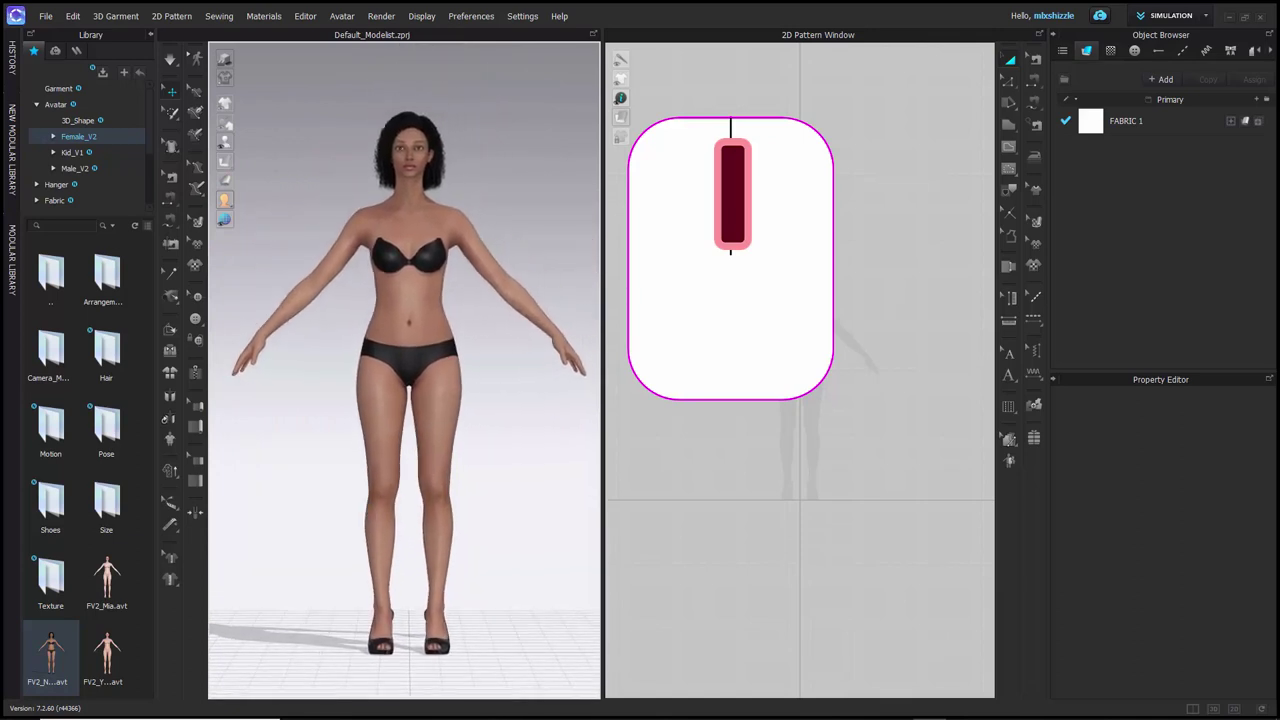
Step: Zoom and pan the 3D view until the avatar shows from head to feet
scroll(434, 357, down, 2)
scroll(434, 357, up, 4)
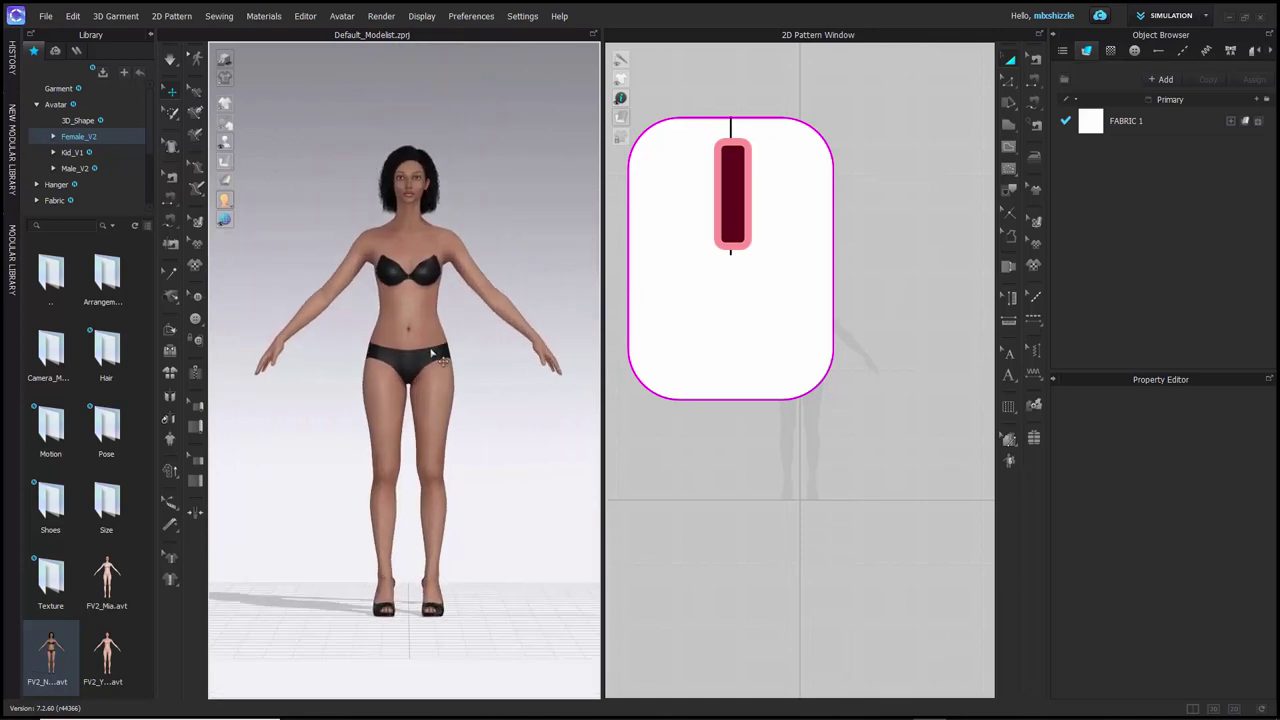
scroll(434, 357, up, 5)
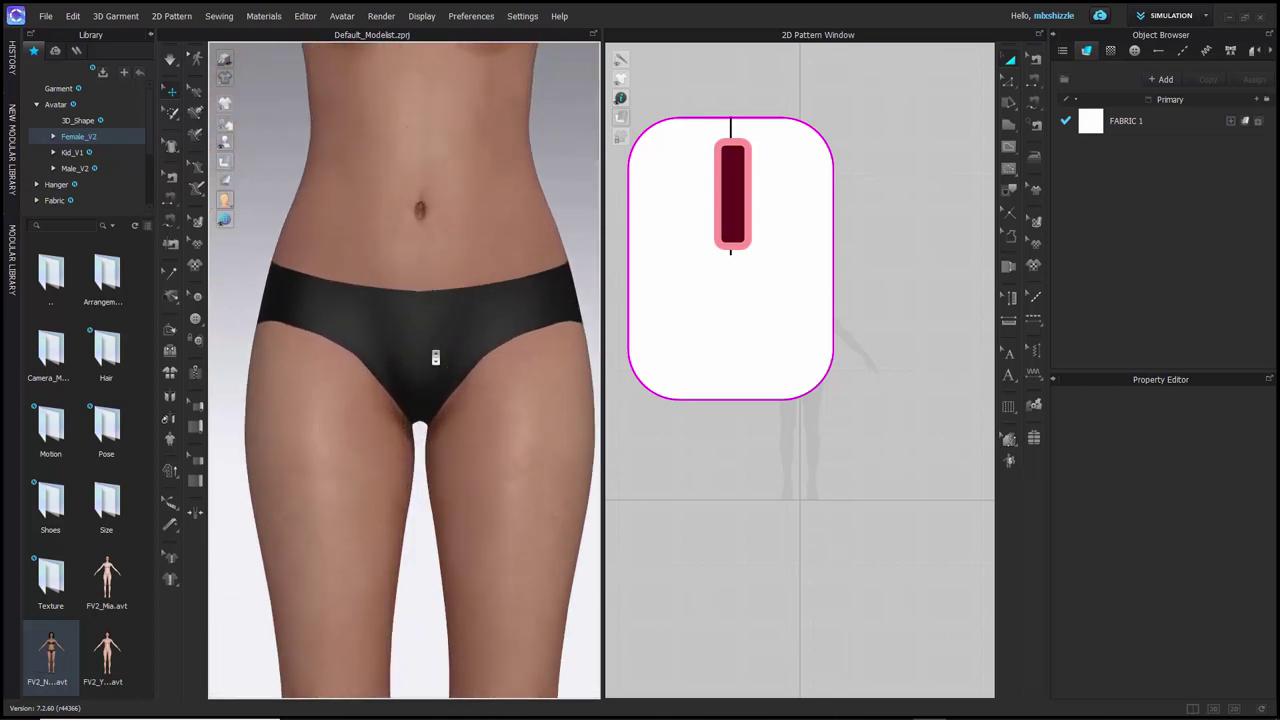
middle_drag(449, 271, 435, 466)
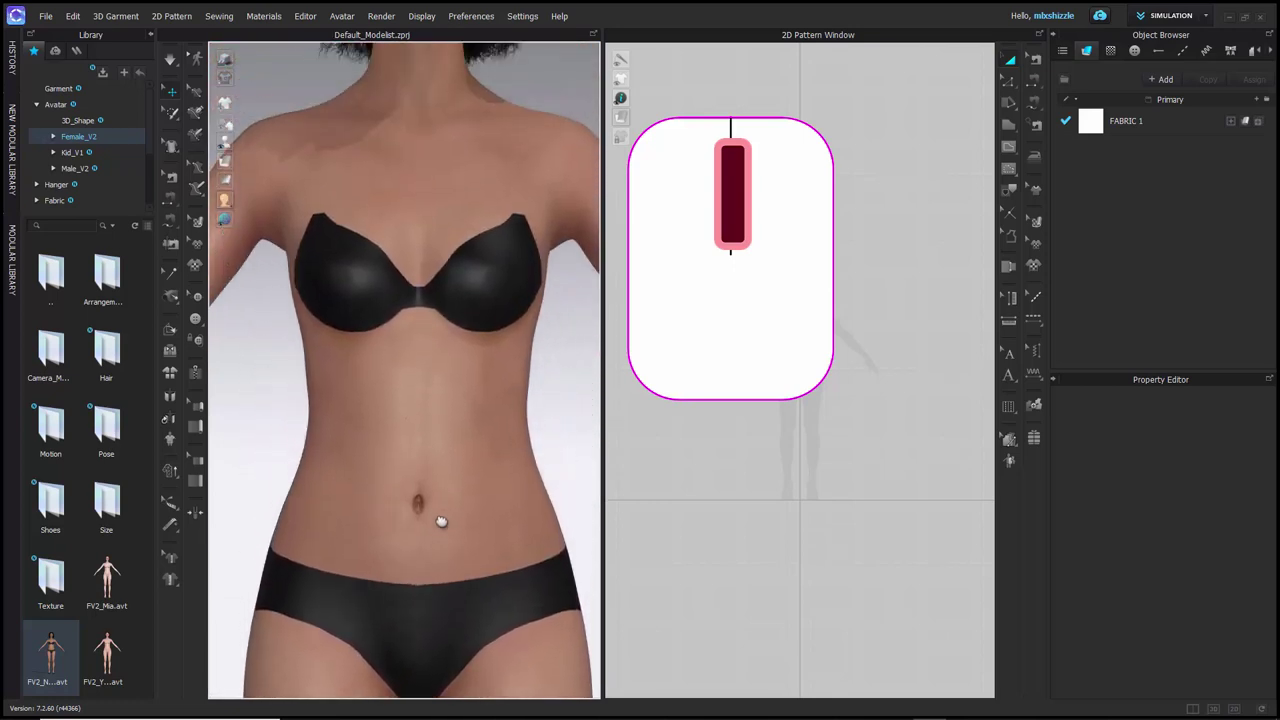
scroll(431, 463, down, 8)
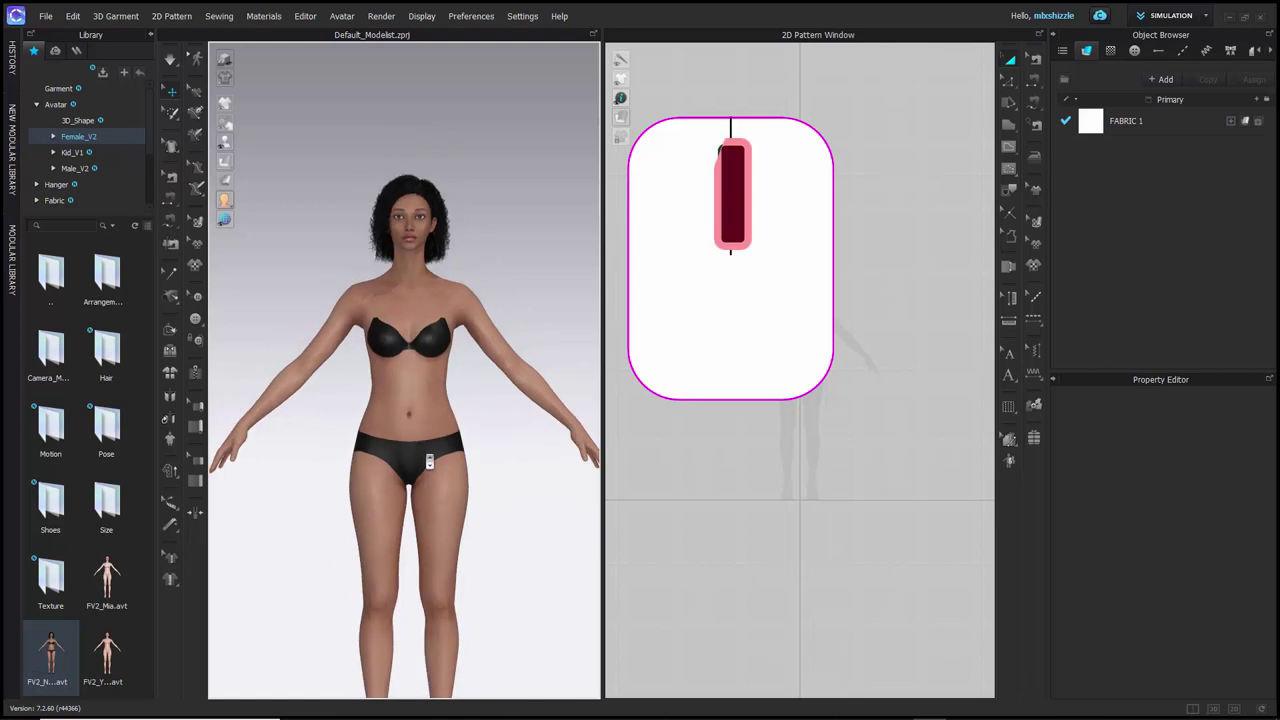
scroll(429, 462, up, 5)
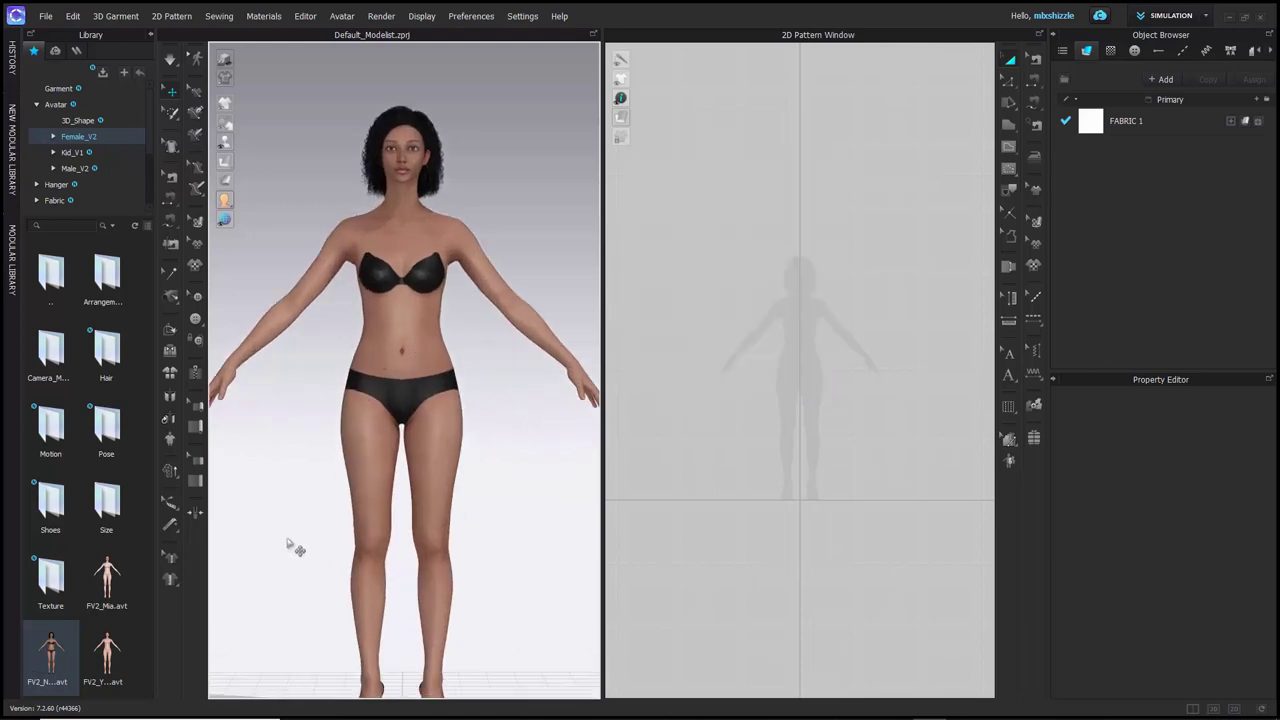
right_drag(290, 531, 651, 500)
scroll(291, 512, up, 3)
scroll(291, 512, down, 5)
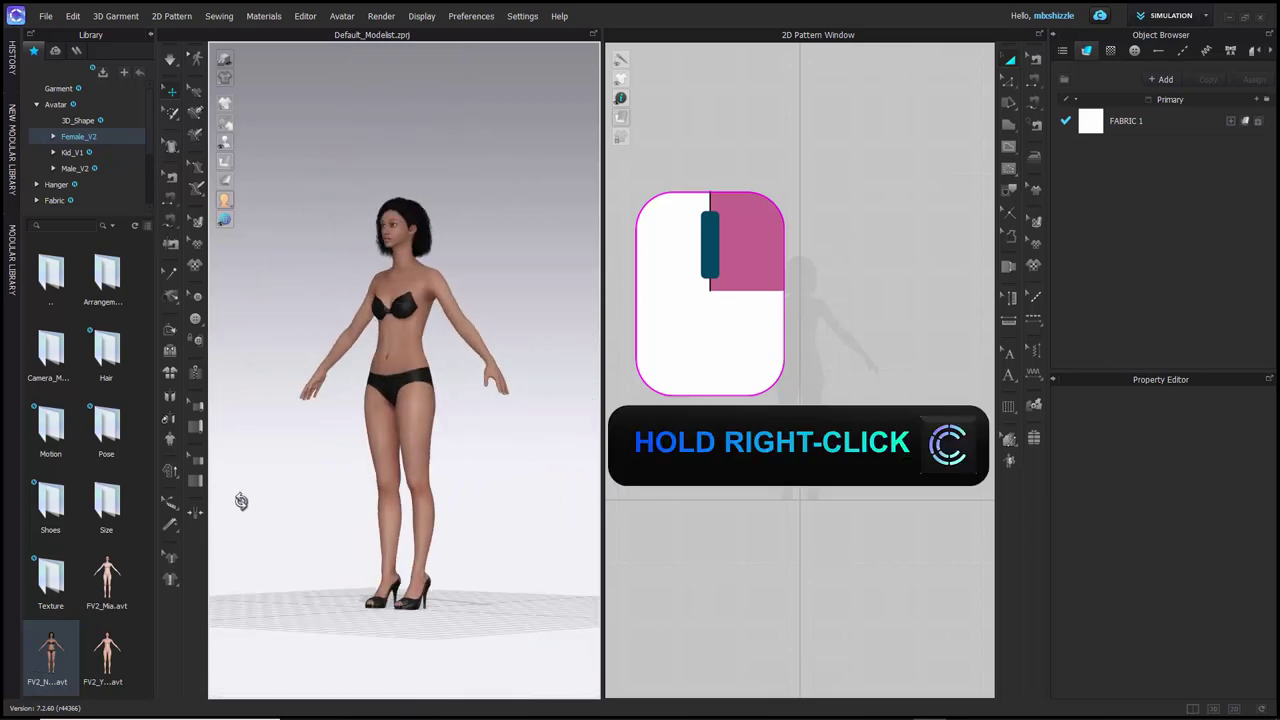
right_drag(568, 511, 386, 389)
right_drag(390, 528, 345, 518)
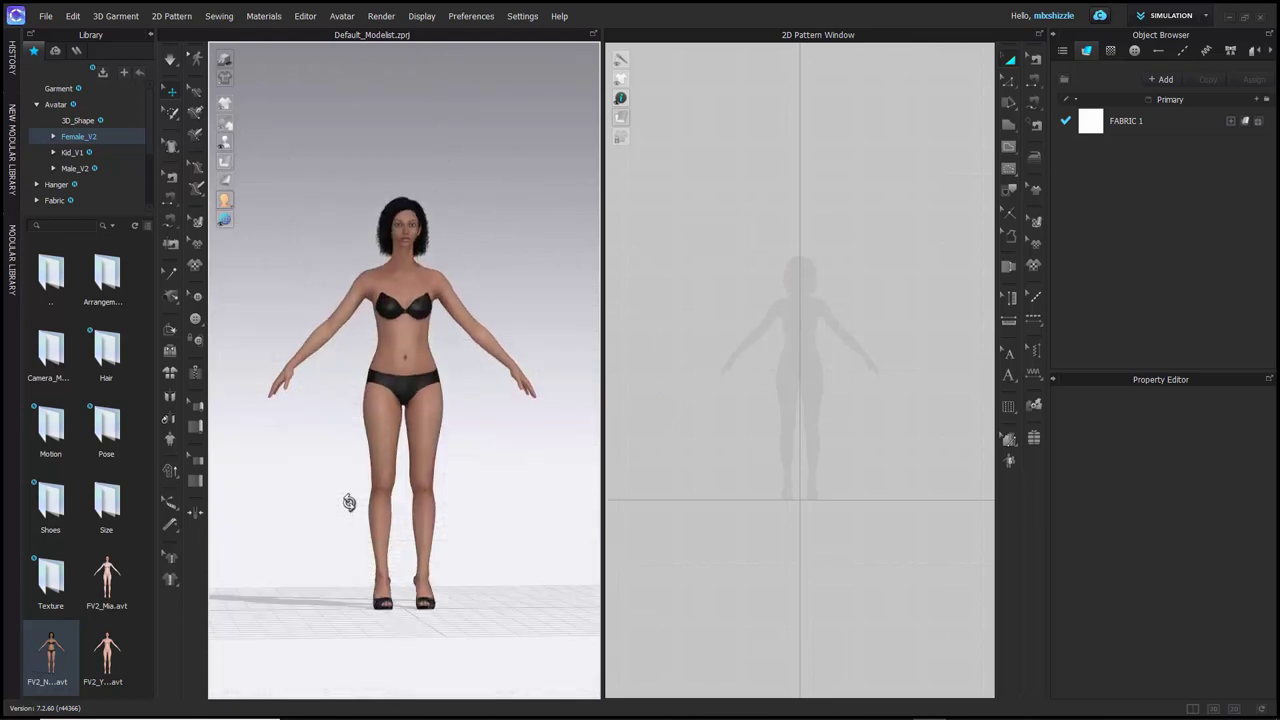
scroll(353, 510, up, 3)
scroll(353, 510, down, 2)
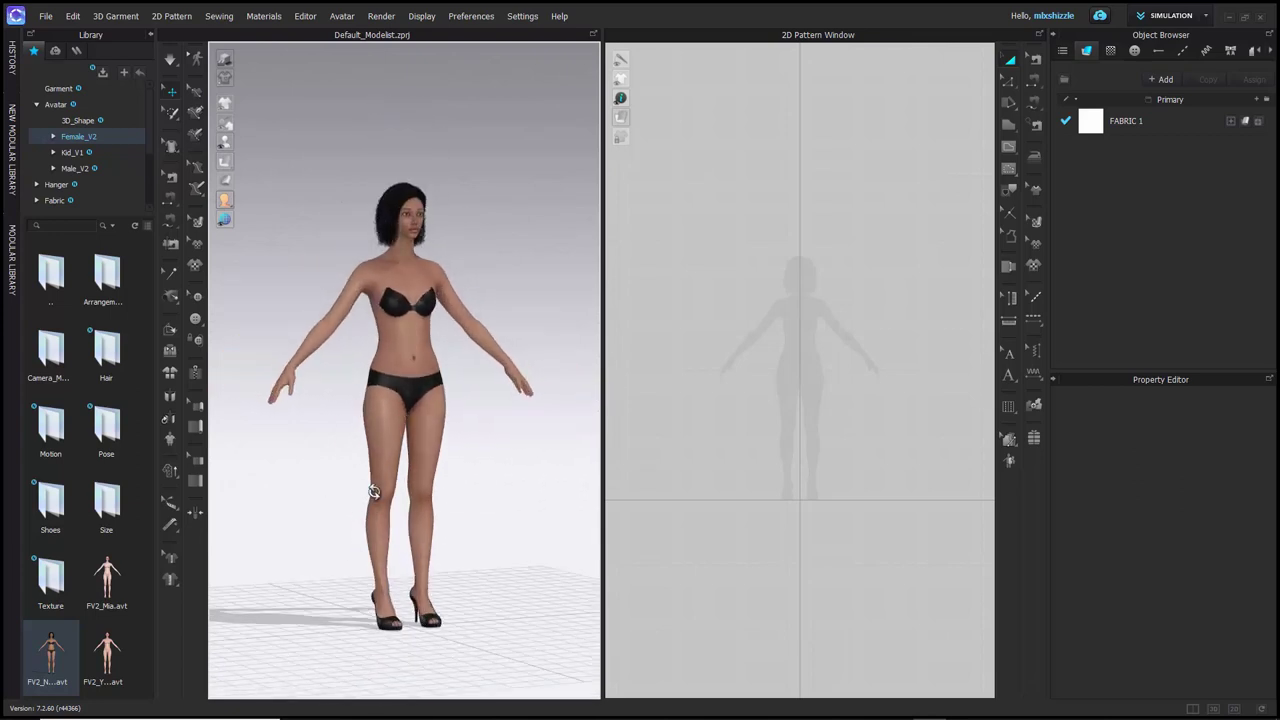
right_drag(362, 500, 318, 505)
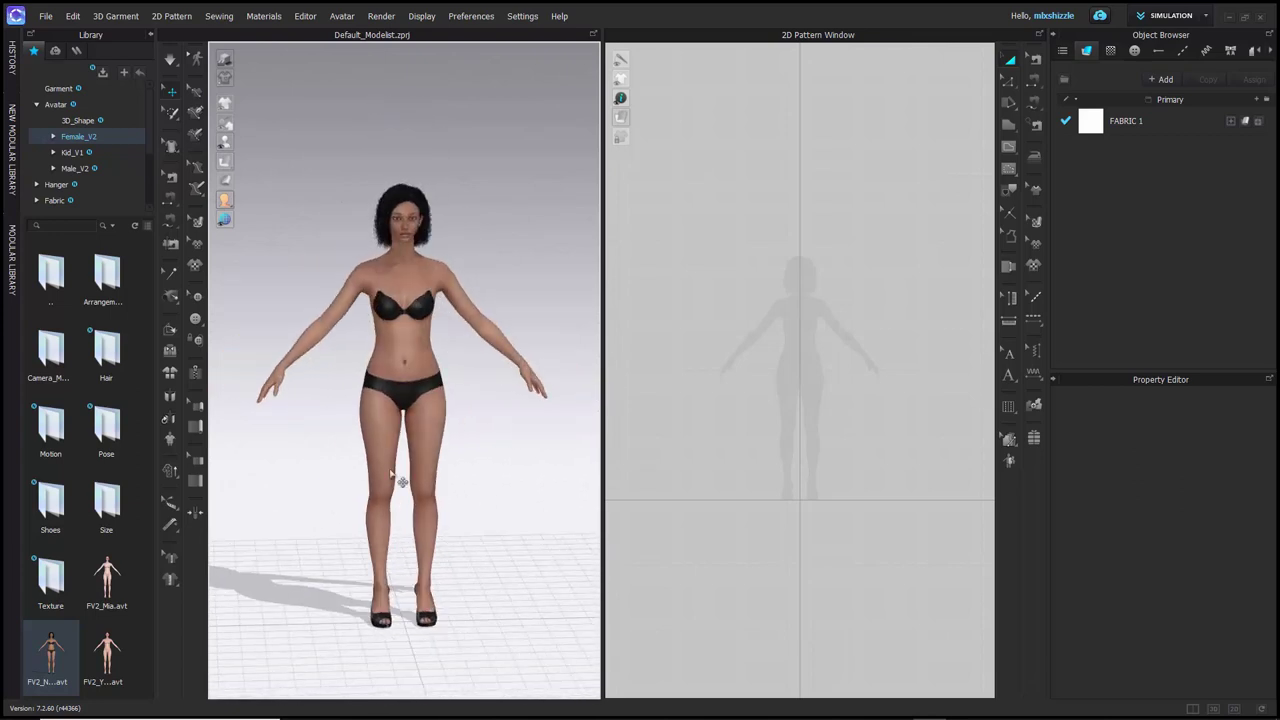
right_drag(391, 476, 440, 452)
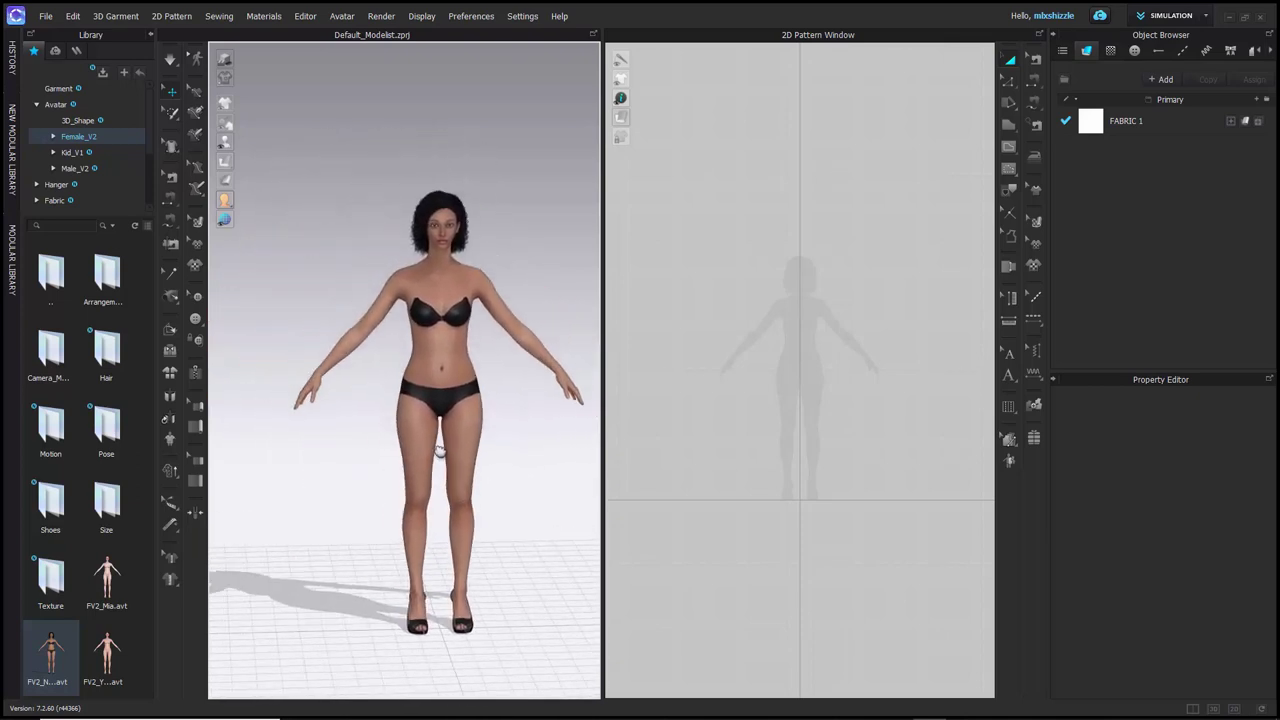
middle_drag(440, 452, 396, 460)
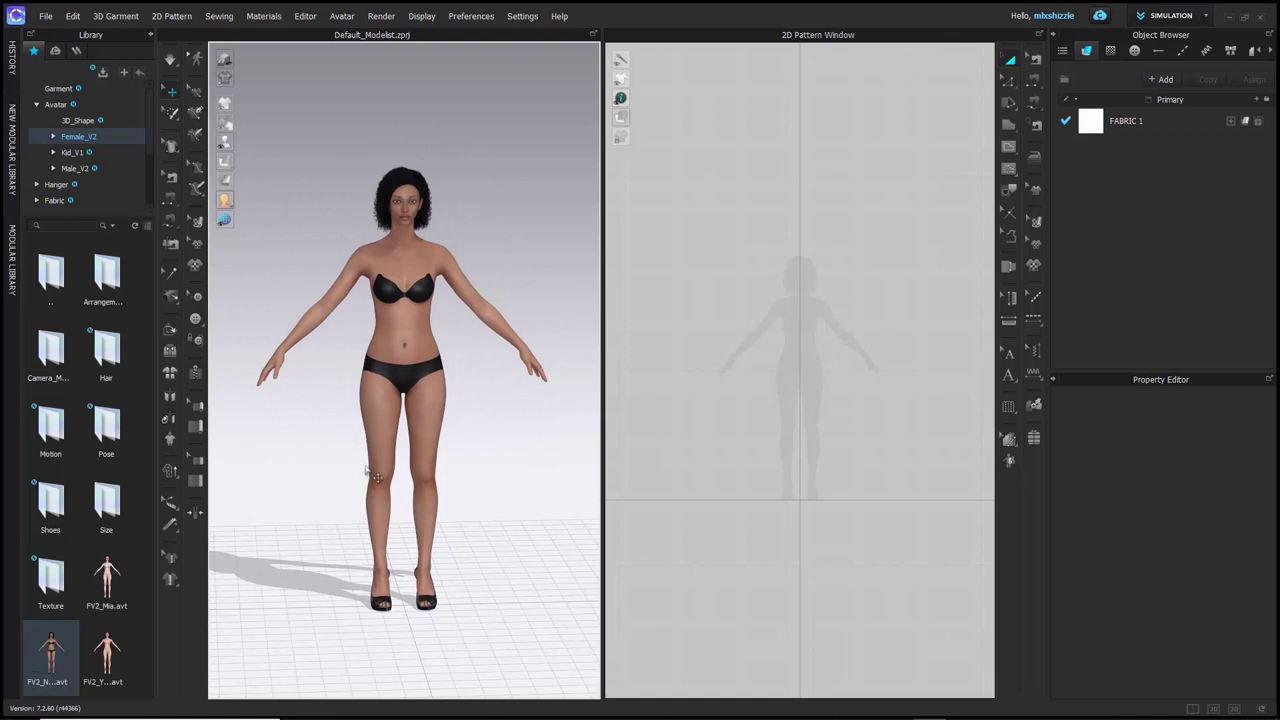
Step: Hide the FV2_Naomi avatar via its right-click menu, then restore it with Shift+A
click(365, 468)
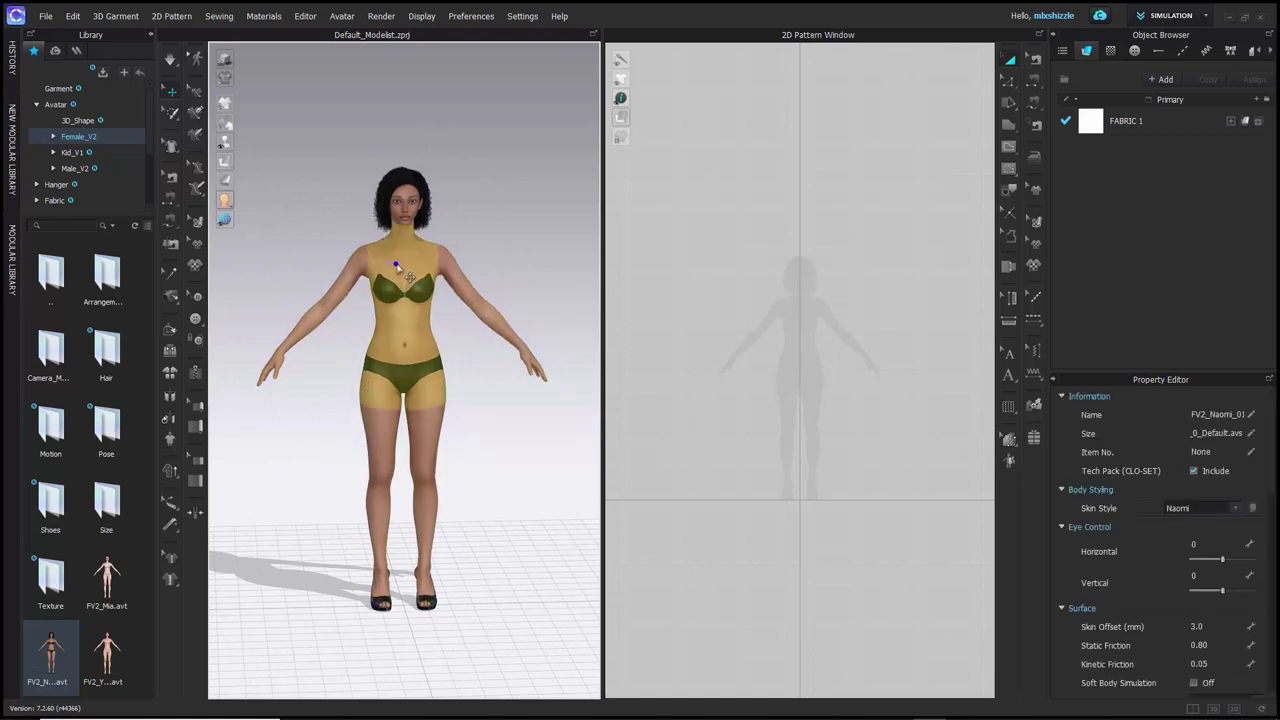
right_click(378, 608)
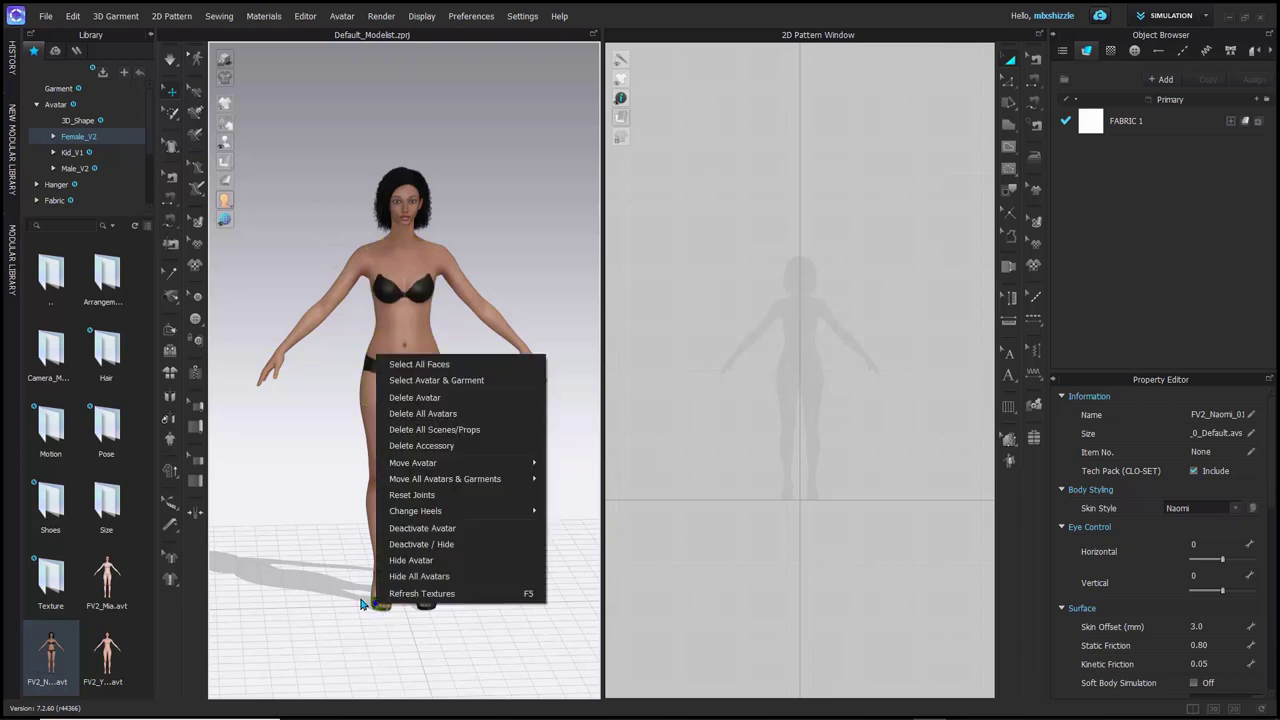
click(408, 561)
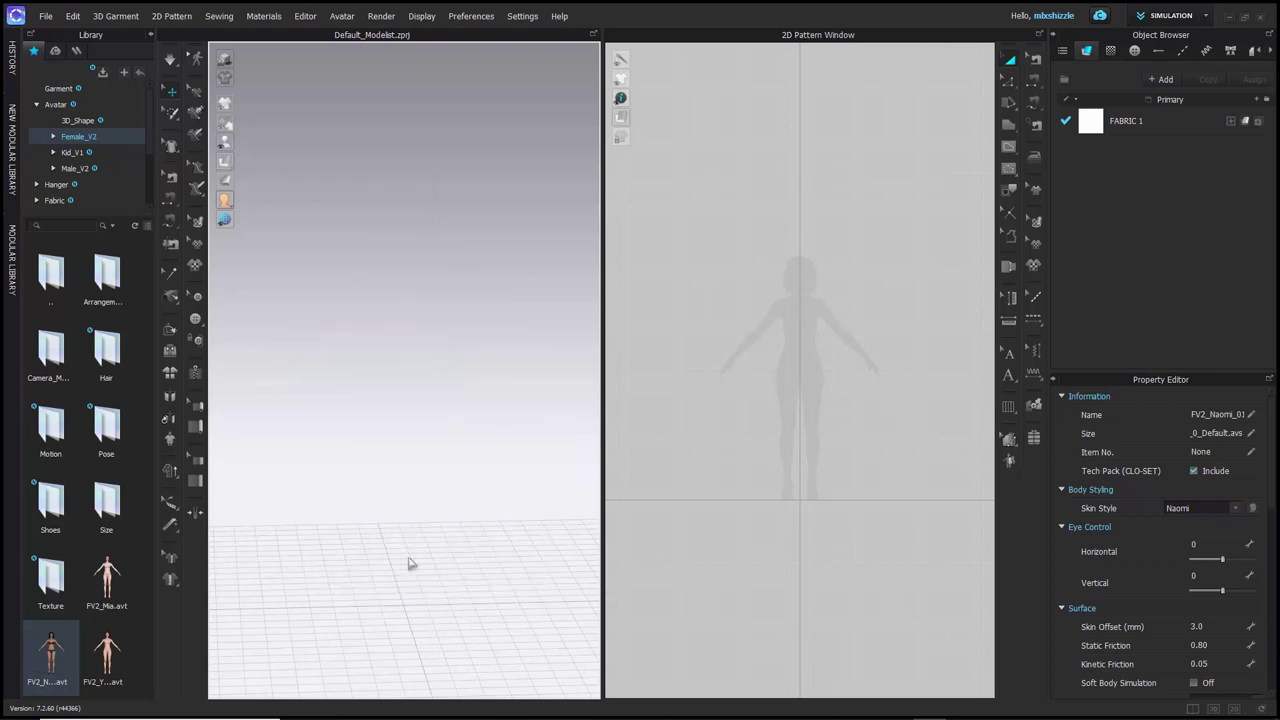
key(shift+a)
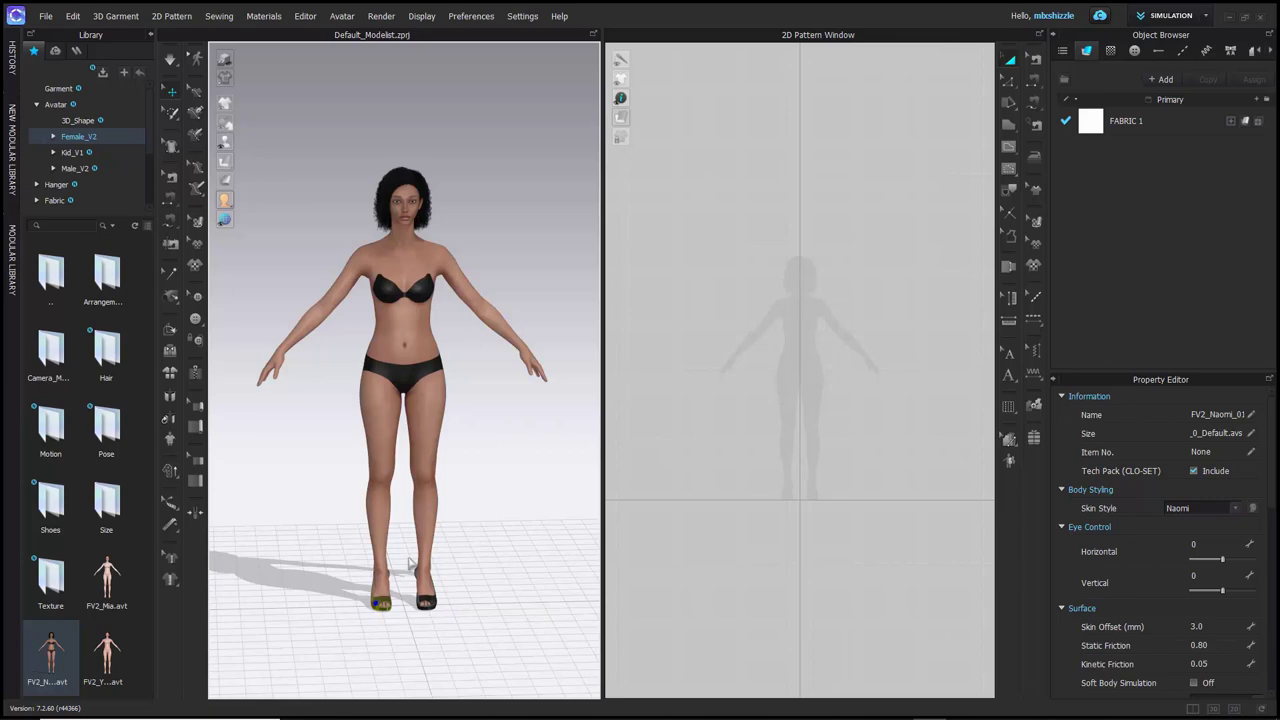
Step: Hide FV2_Naomi's left and right high-heeled shoes, then orbit to view her bare feet
scroll(388, 620, down, 3)
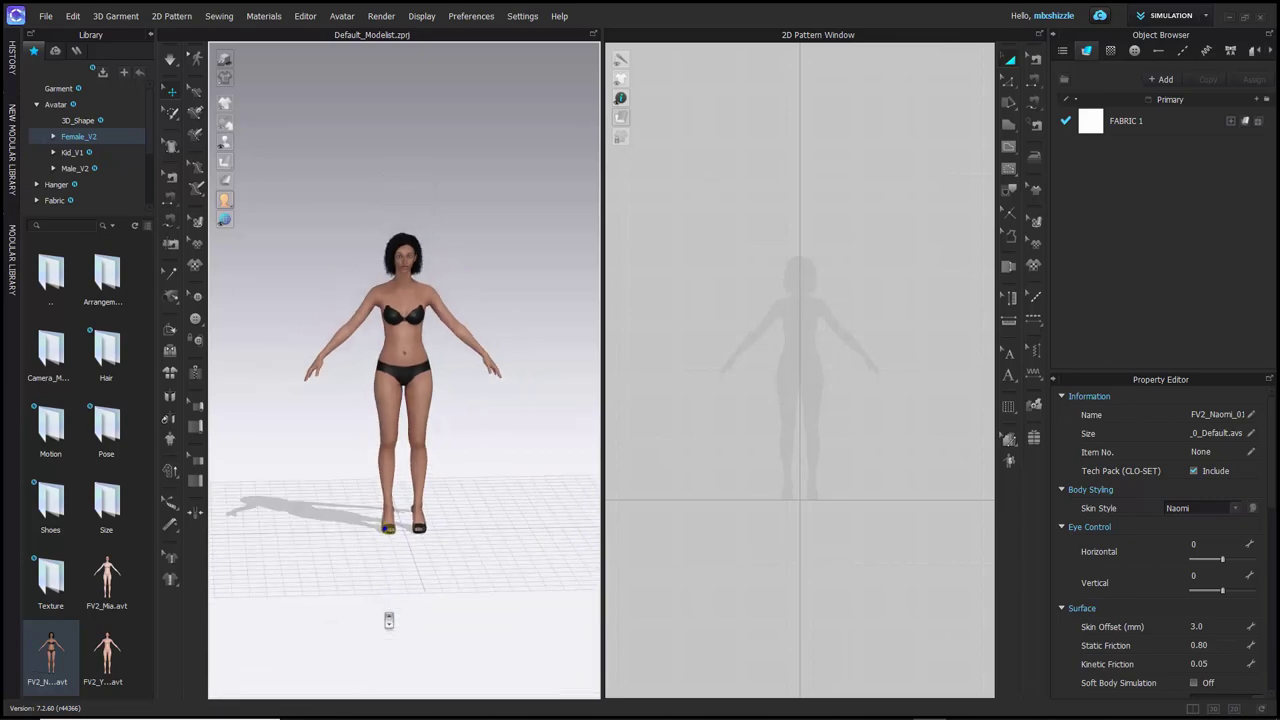
scroll(389, 621, up, 3)
scroll(344, 530, up, 2)
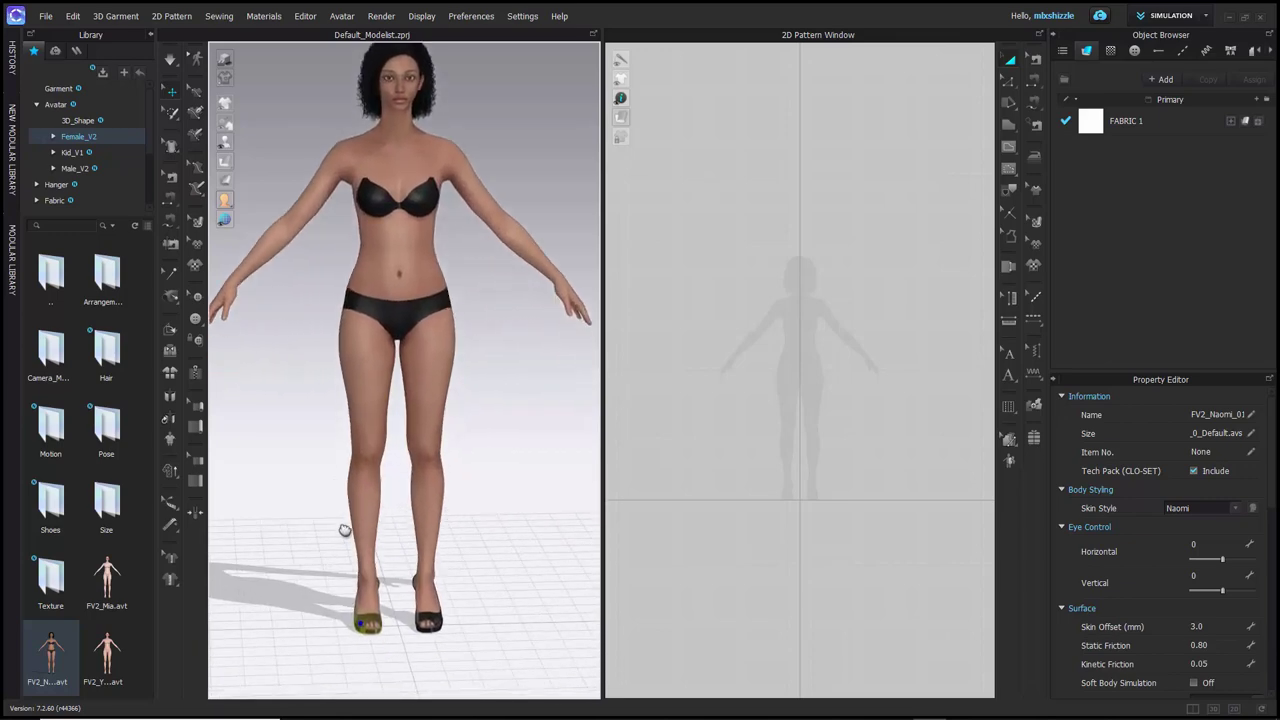
right_click(362, 592)
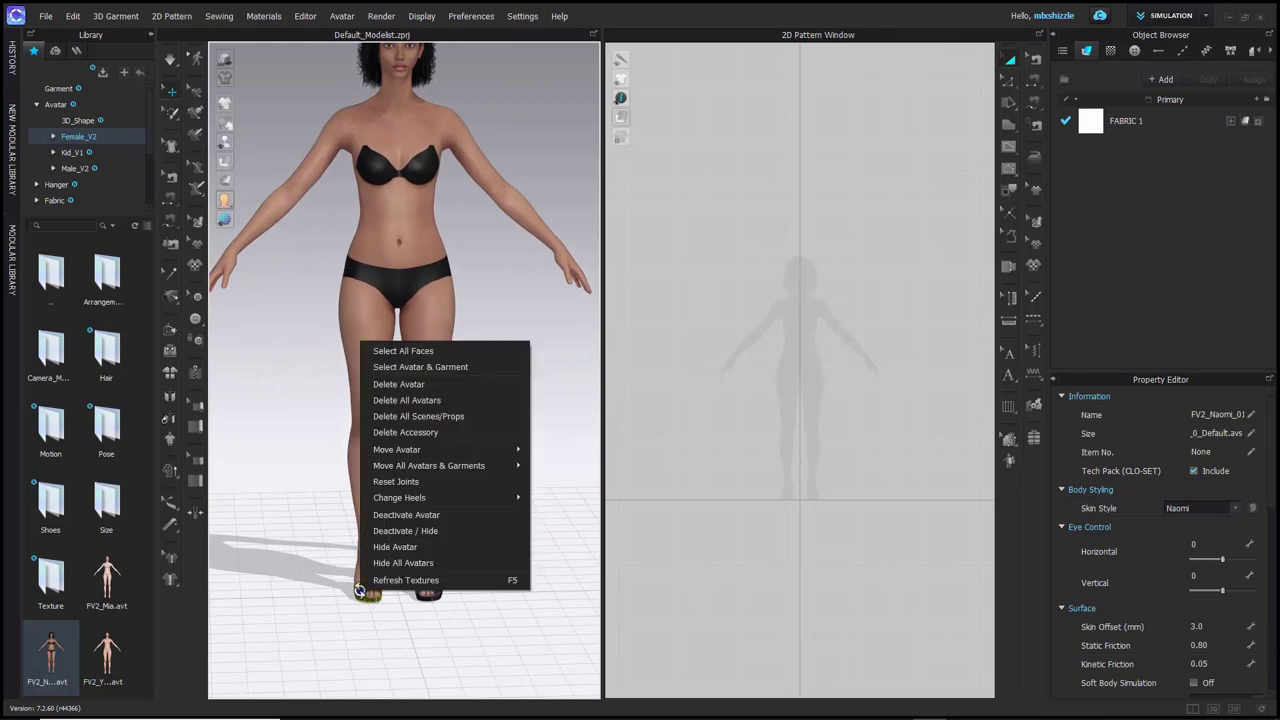
click(398, 531)
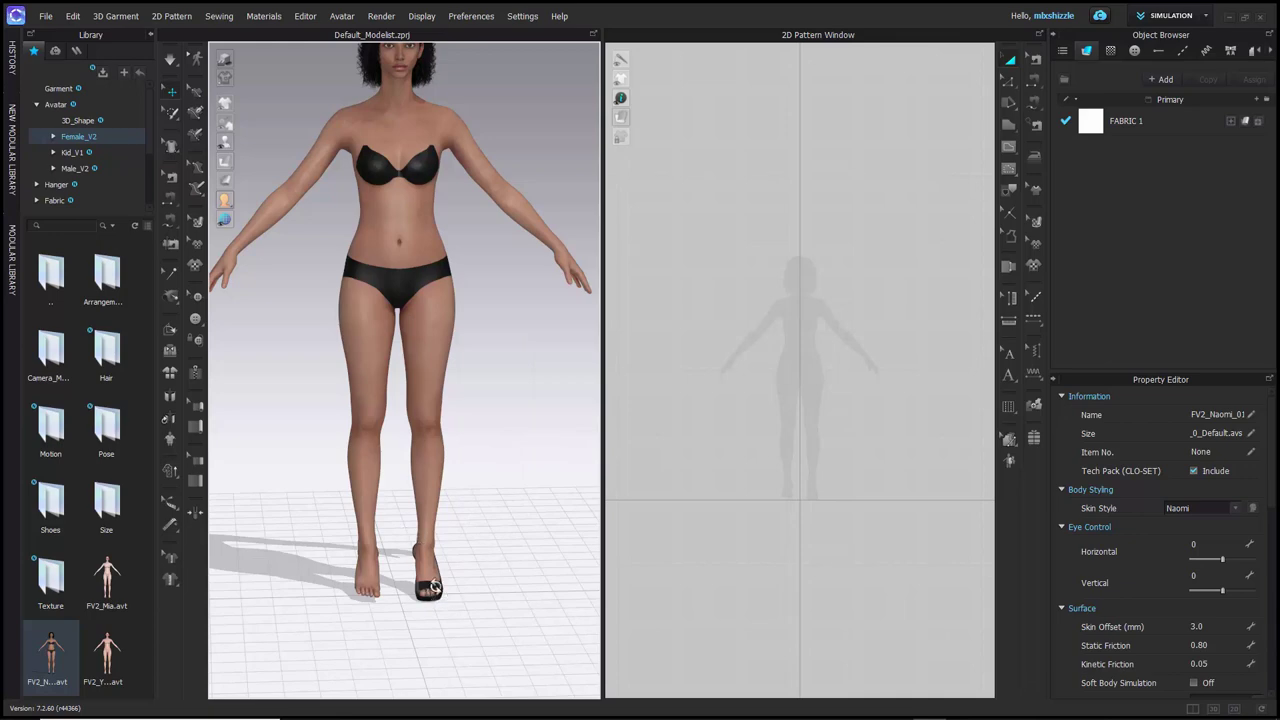
right_click(433, 588)
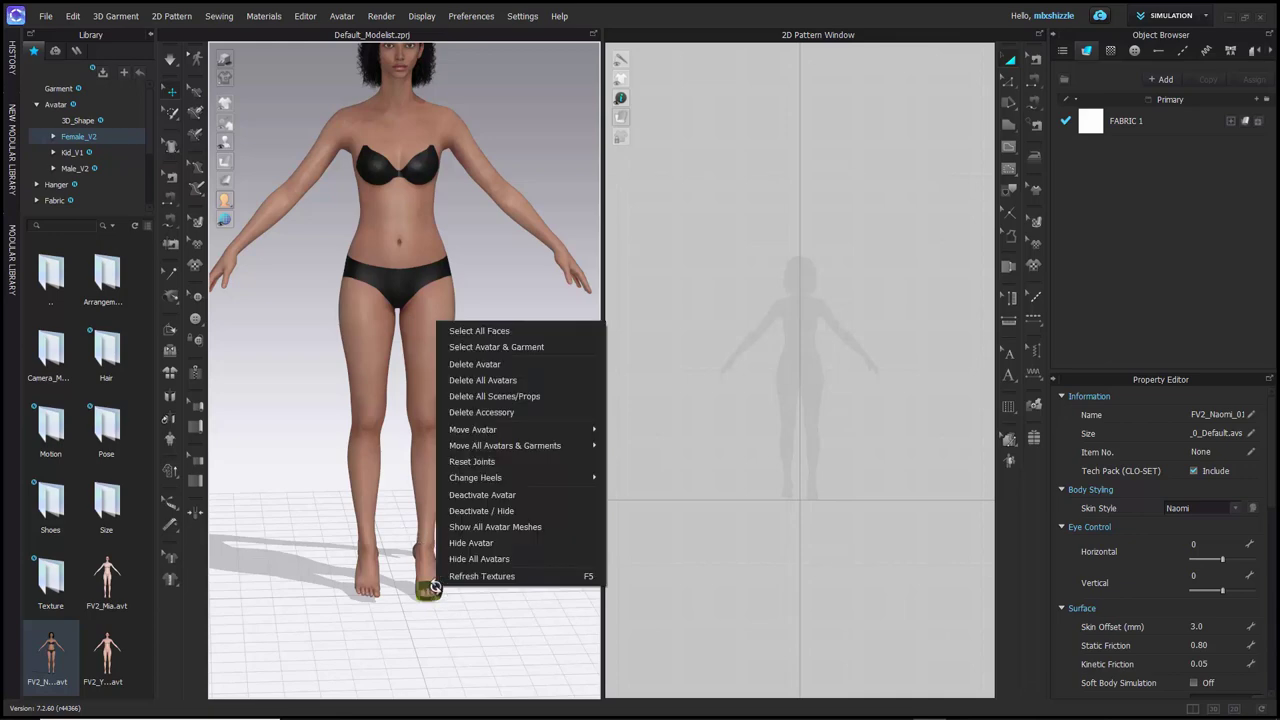
click(465, 512)
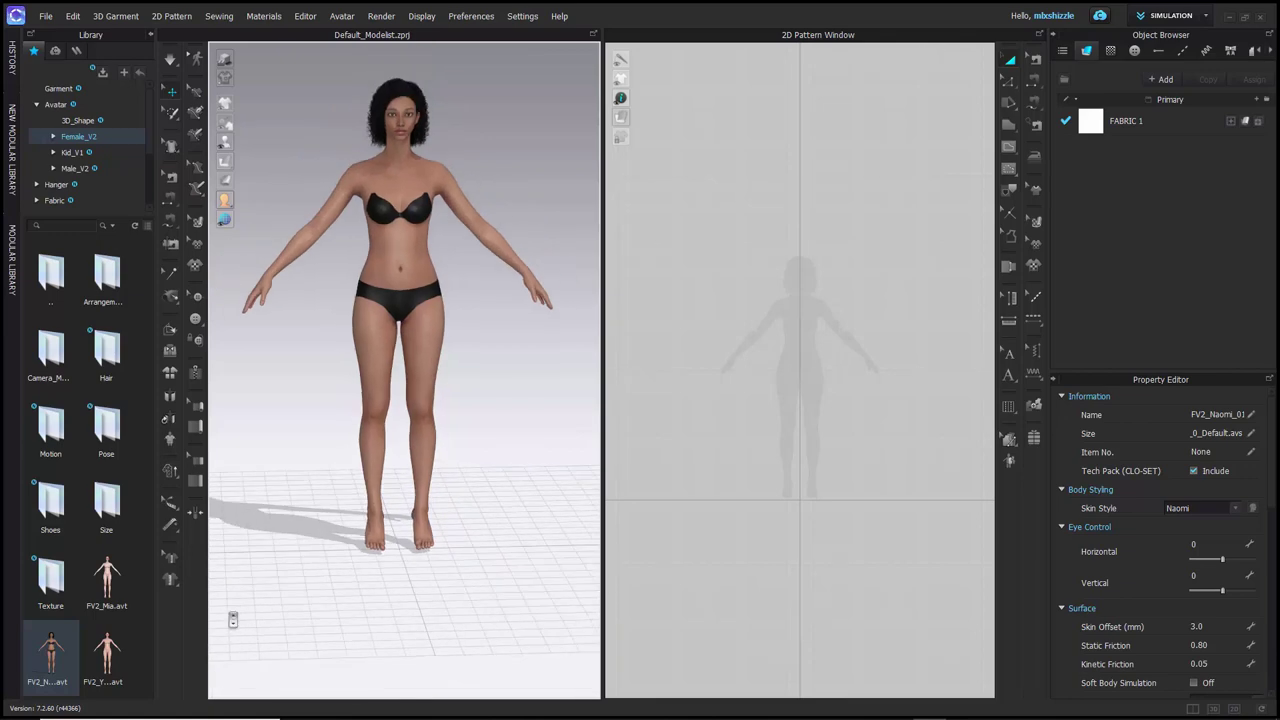
mouse_move(241, 597)
right_down()
mouse_move(346, 580)
mouse_move(423, 580)
mouse_move(431, 597)
mouse_move(234, 600)
right_up()
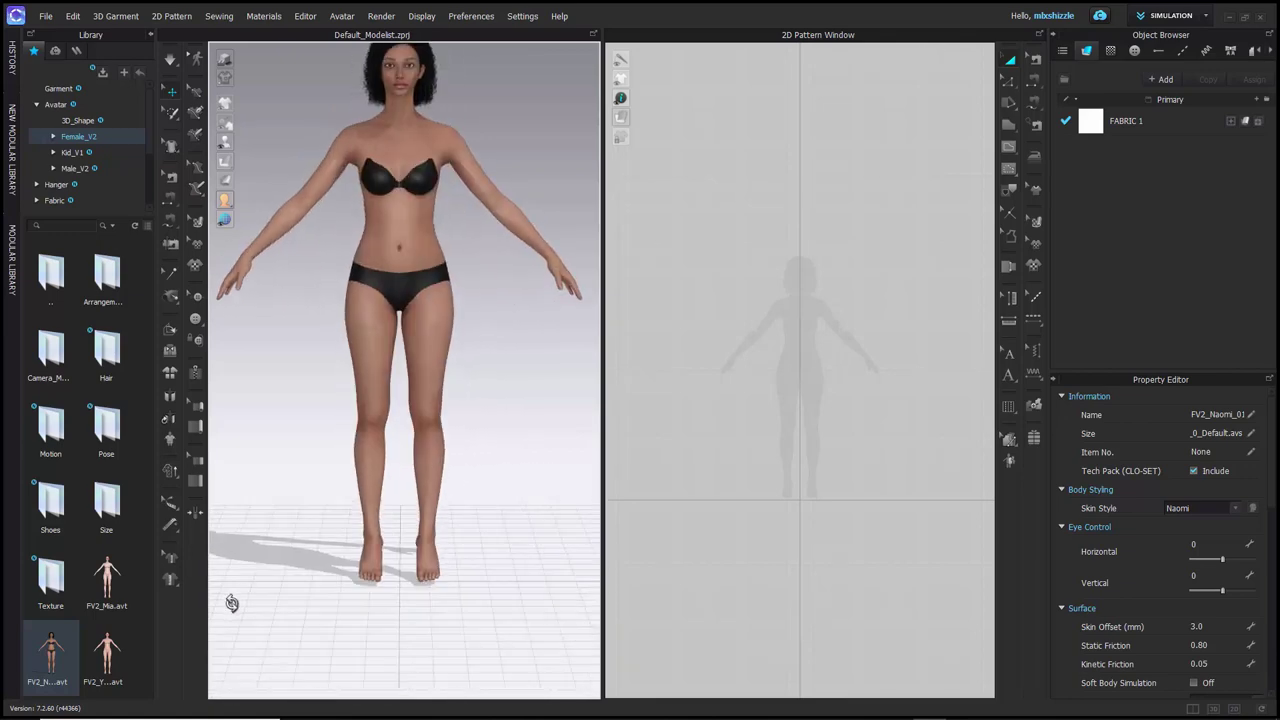
Step: Set the avatar's Change Heels option to Down, then check the flat feet from a three-quarter view
right_click(362, 569)
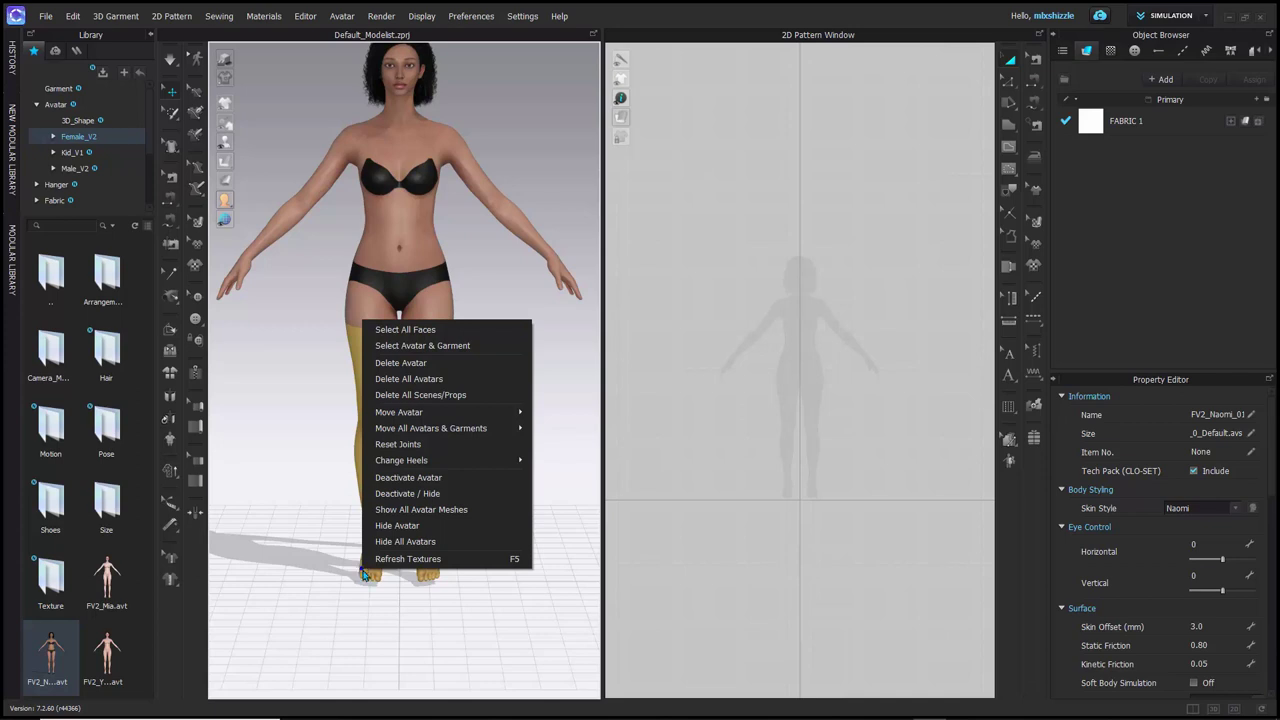
mouse_move(406, 463)
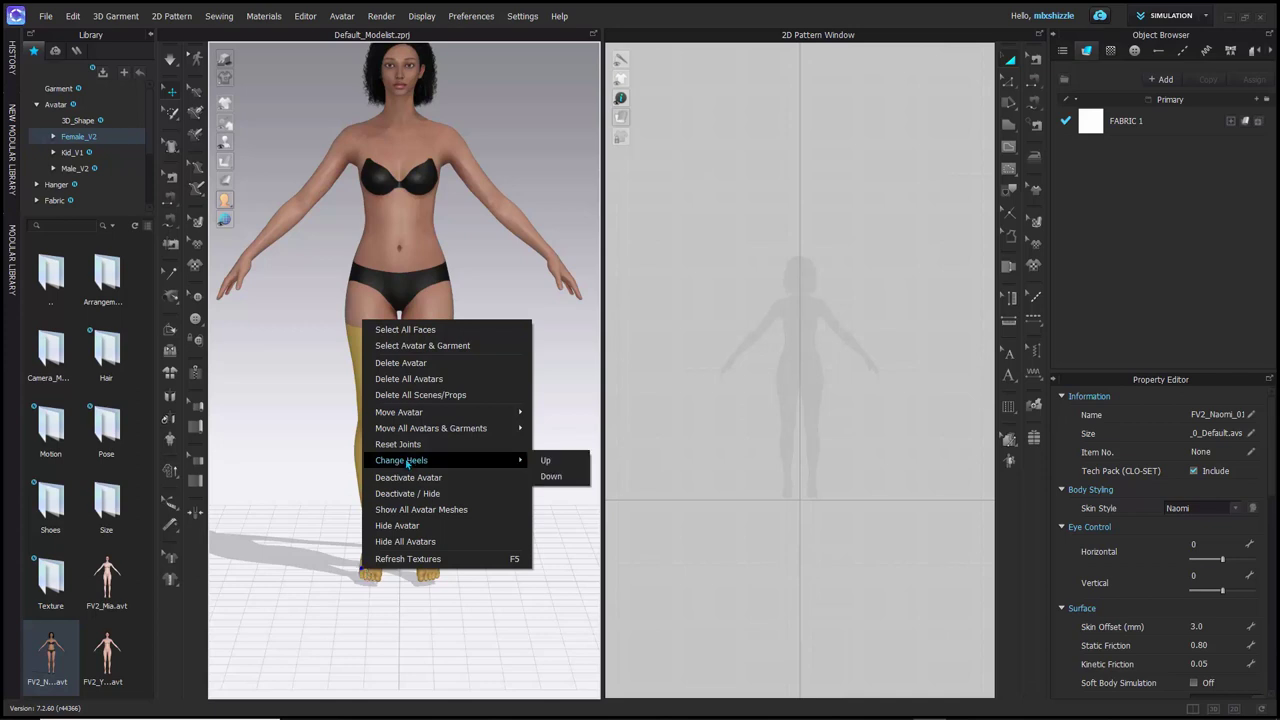
click(551, 476)
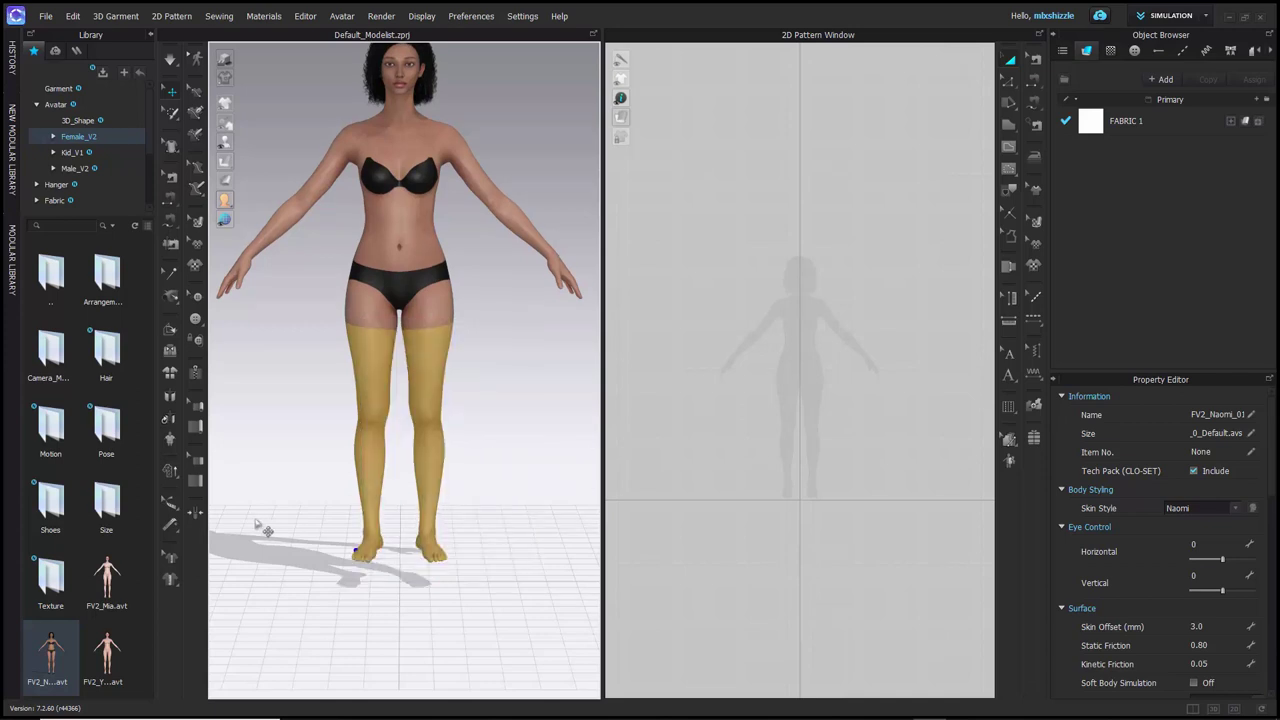
right_drag(303, 529, 329, 537)
scroll(333, 548, up, 3)
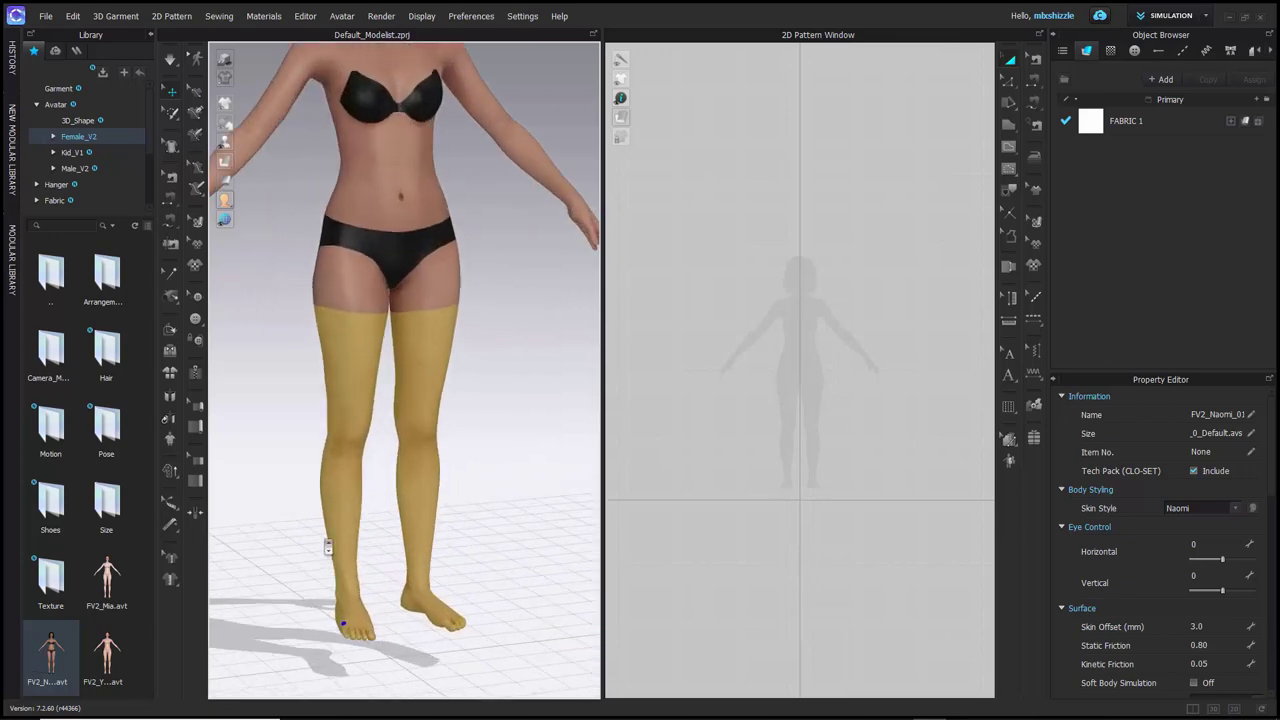
scroll(328, 547, down, 5)
right_drag(451, 514, 396, 500)
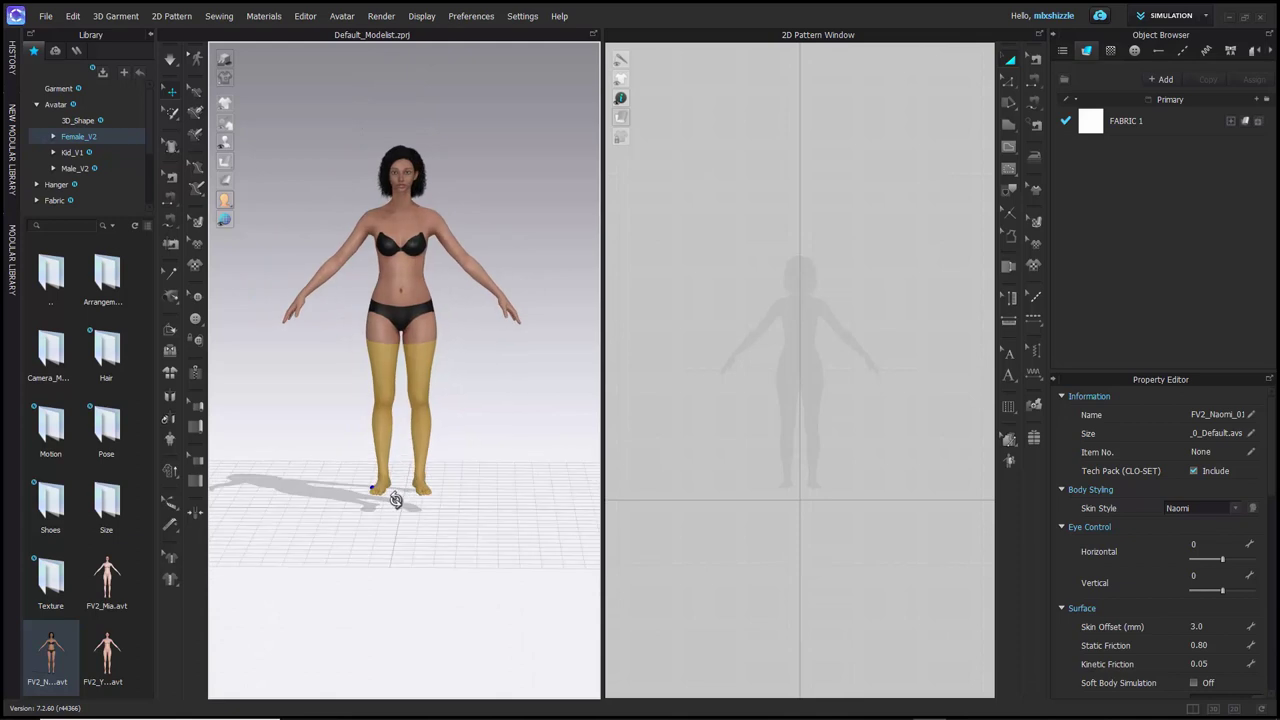
Step: Select all of the avatar's faces from her head, then clear that selection
click(347, 256)
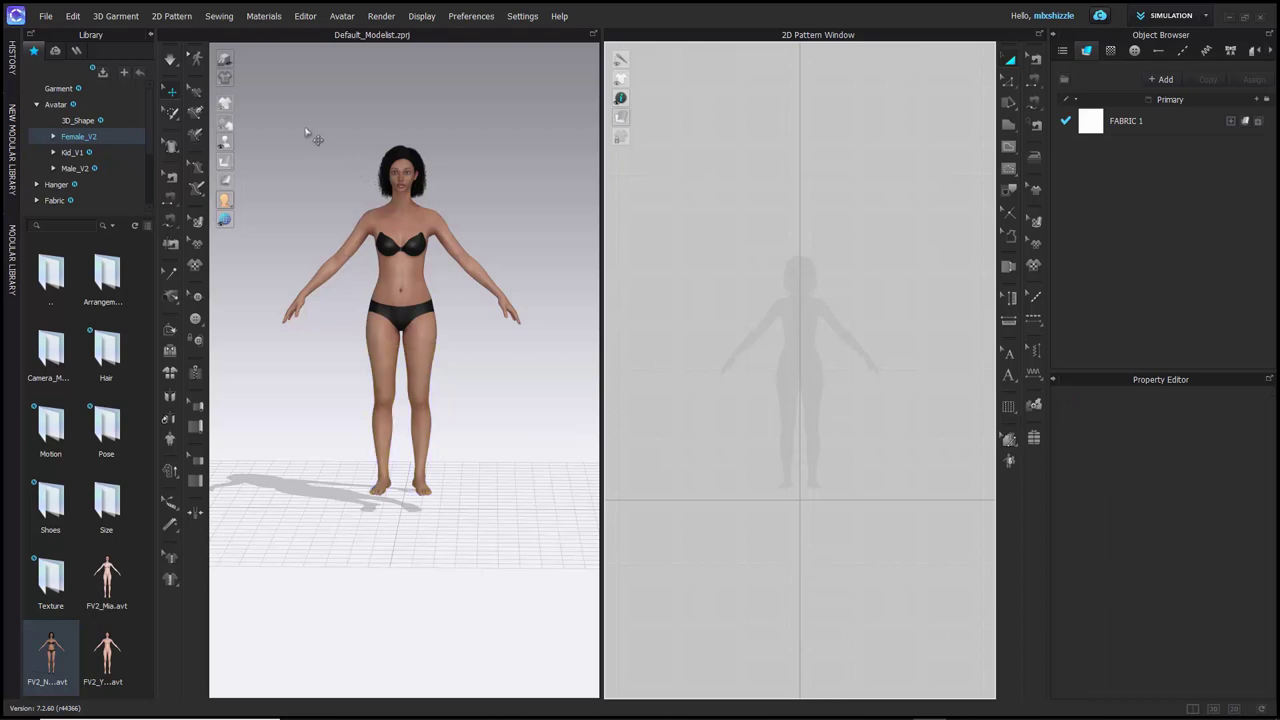
right_click(402, 161)
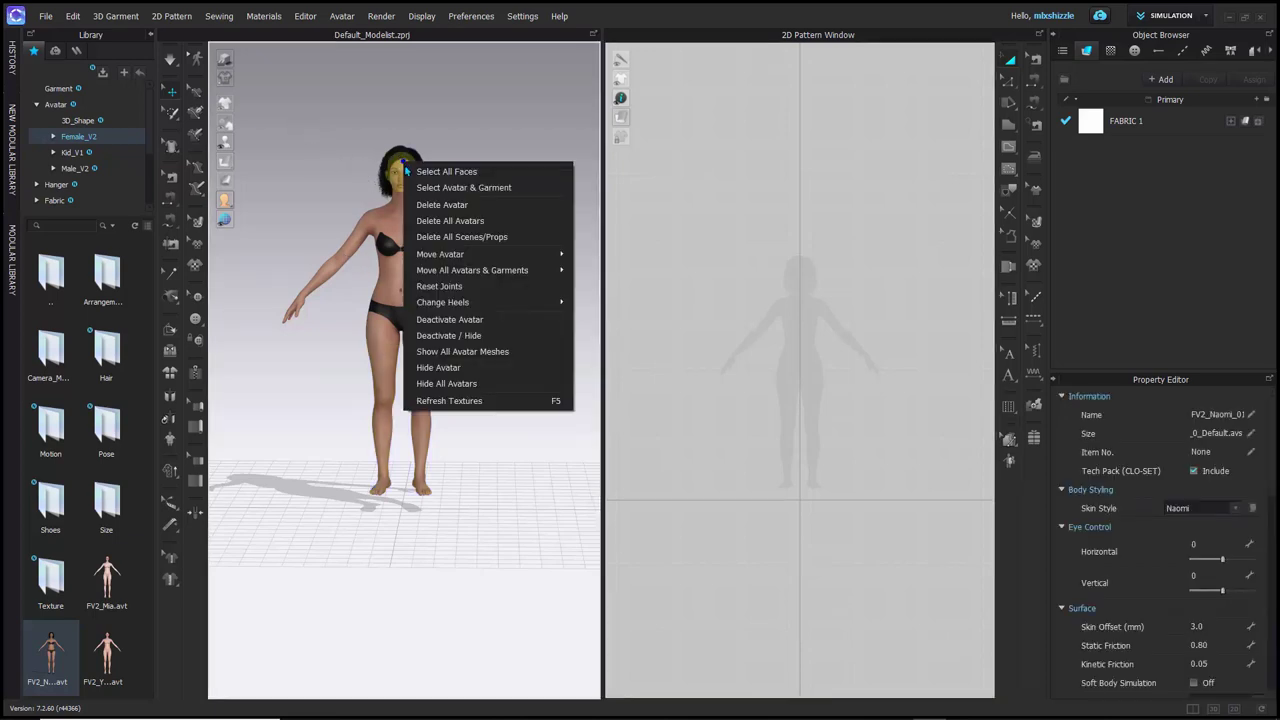
click(434, 174)
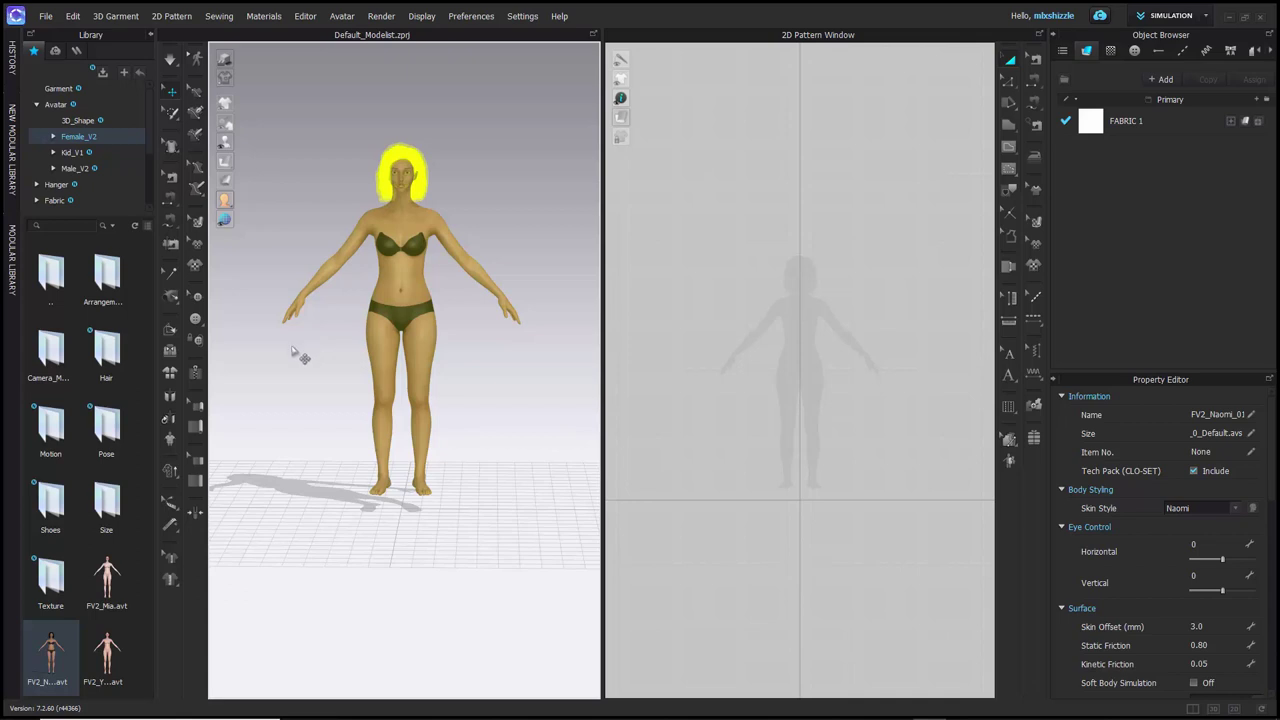
click(340, 203)
scroll(788, 333, up, 5)
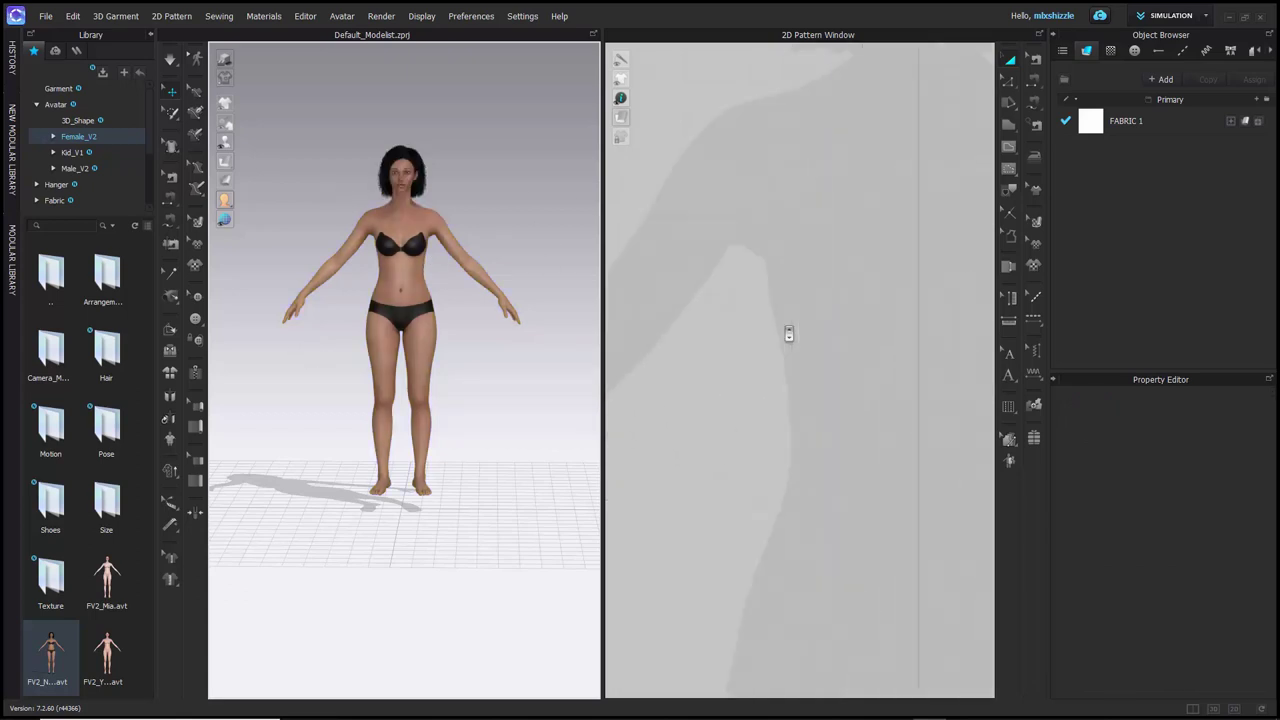
middle_drag(791, 329, 794, 244)
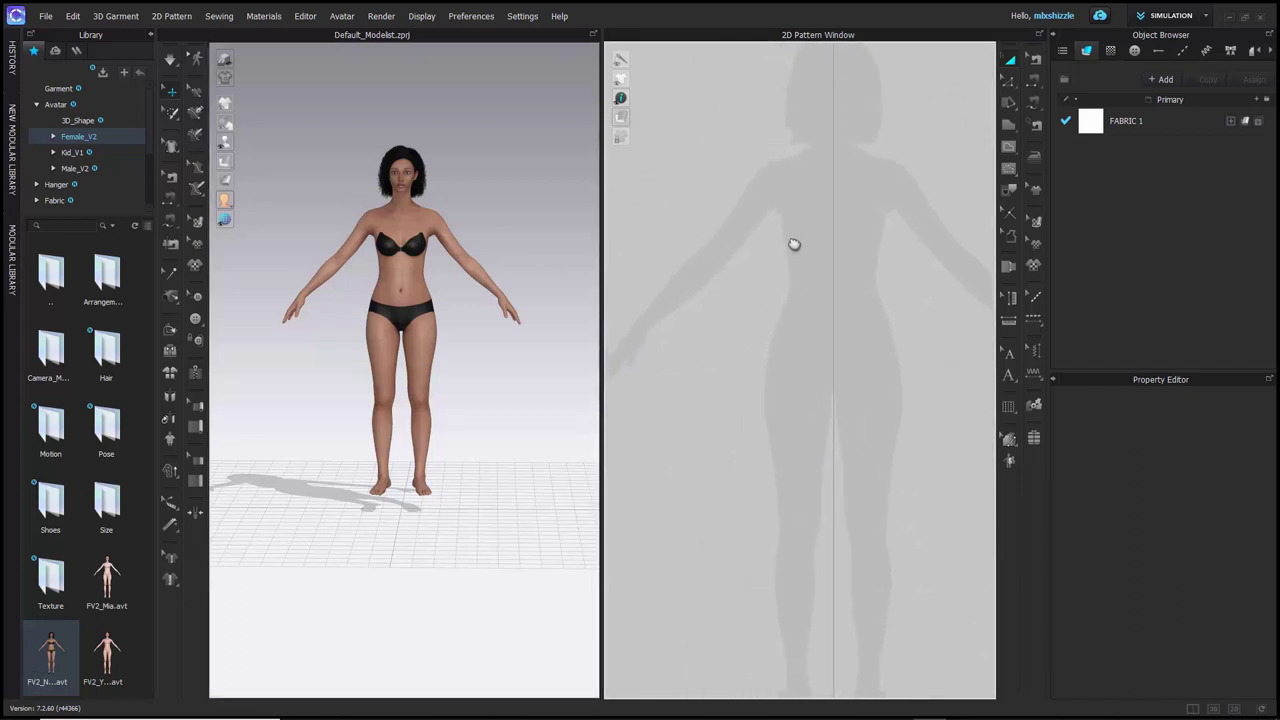
scroll(823, 260, up, 2)
scroll(823, 261, down, 5)
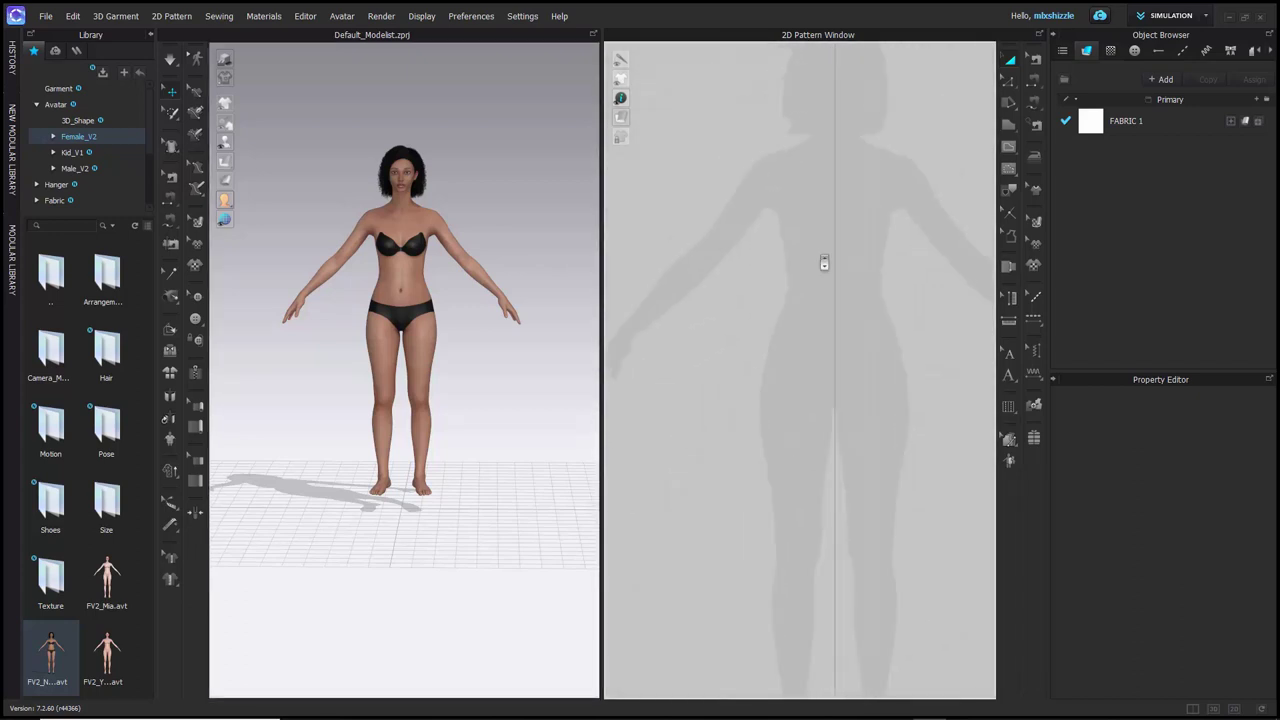
scroll(824, 262, up, 2)
scroll(824, 262, down, 1)
scroll(824, 262, up, 1)
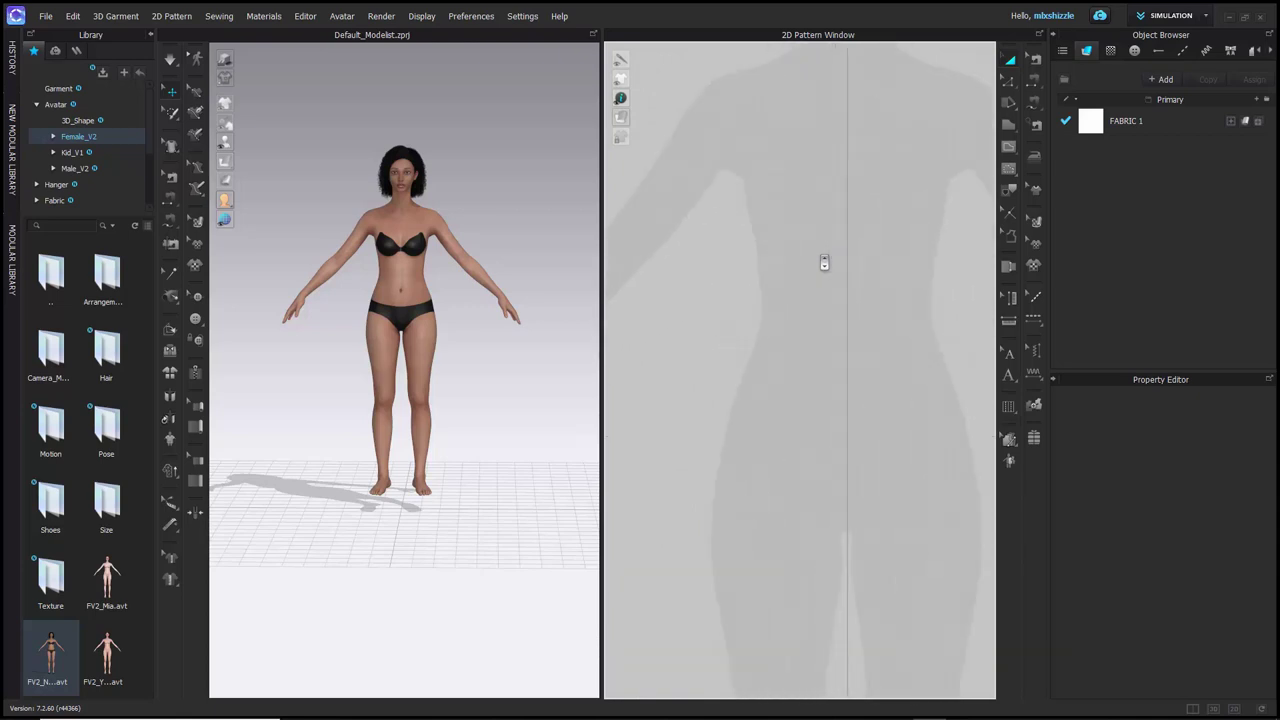
scroll(824, 262, down, 1)
scroll(824, 262, down, 2)
scroll(824, 262, up, 1)
scroll(824, 263, down, 1)
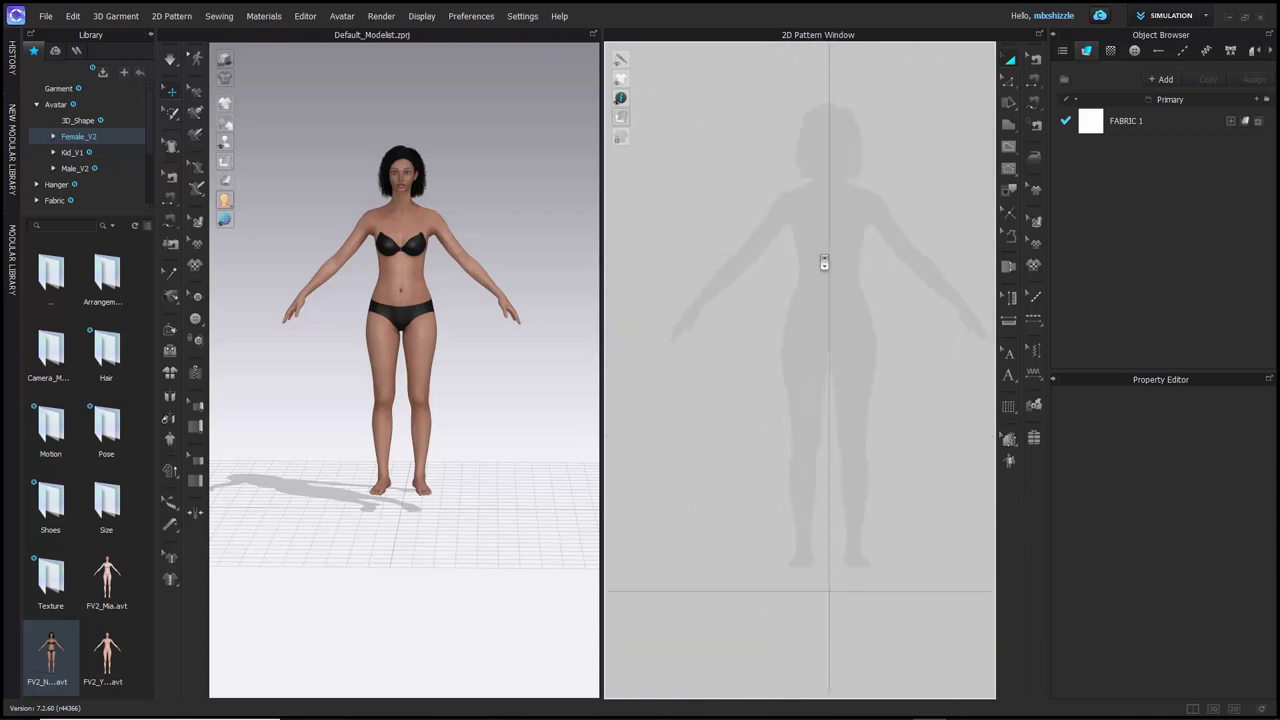
scroll(791, 237, up, 1)
scroll(749, 277, down, 1)
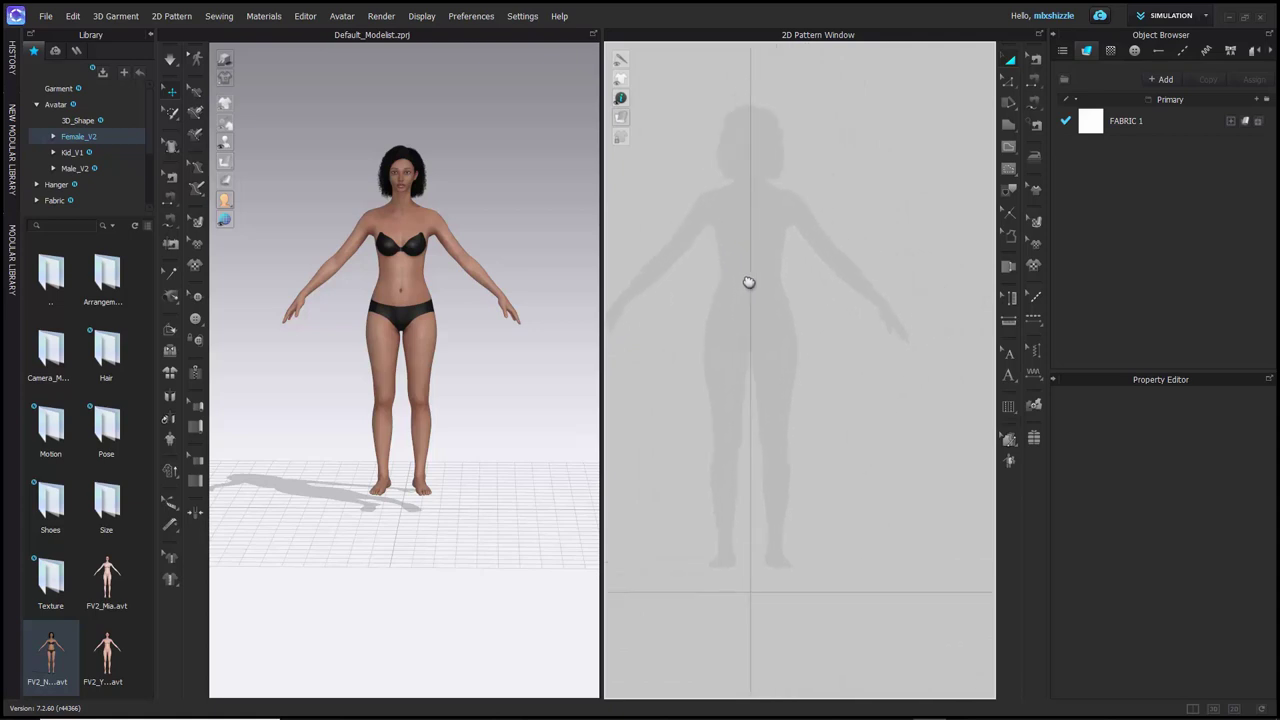
middle_drag(749, 277, 803, 277)
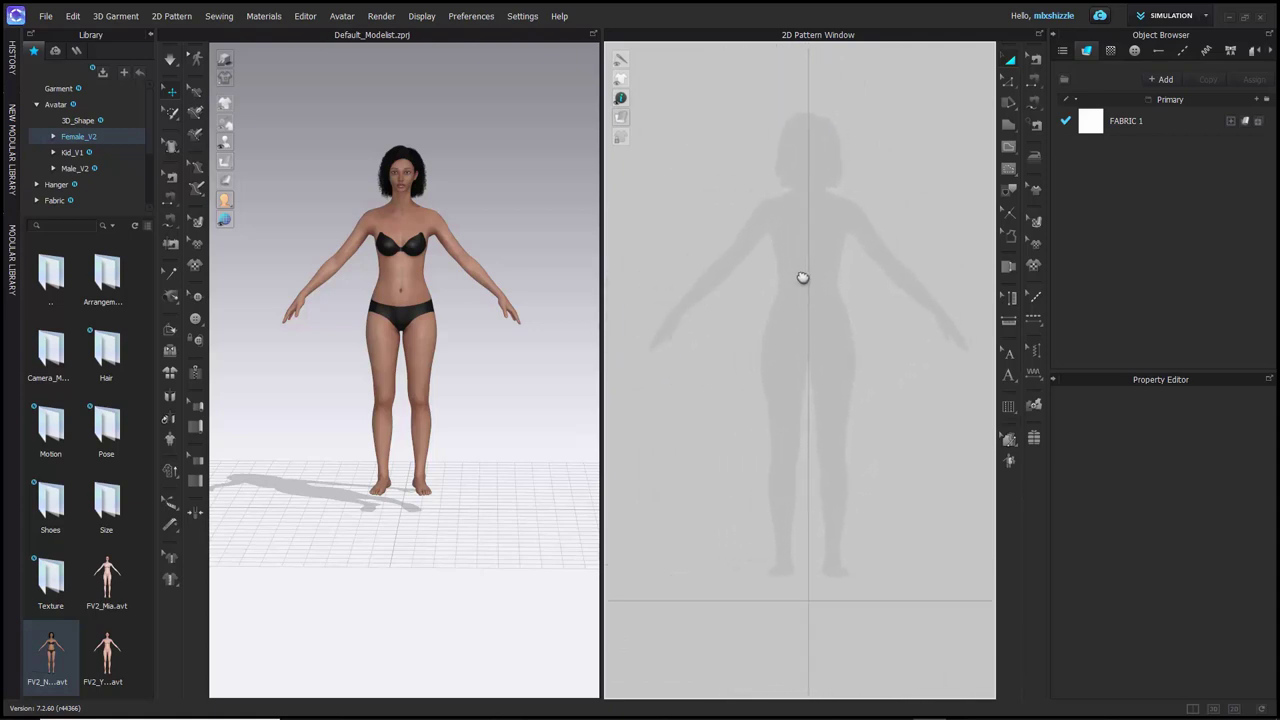
right_click(720, 435)
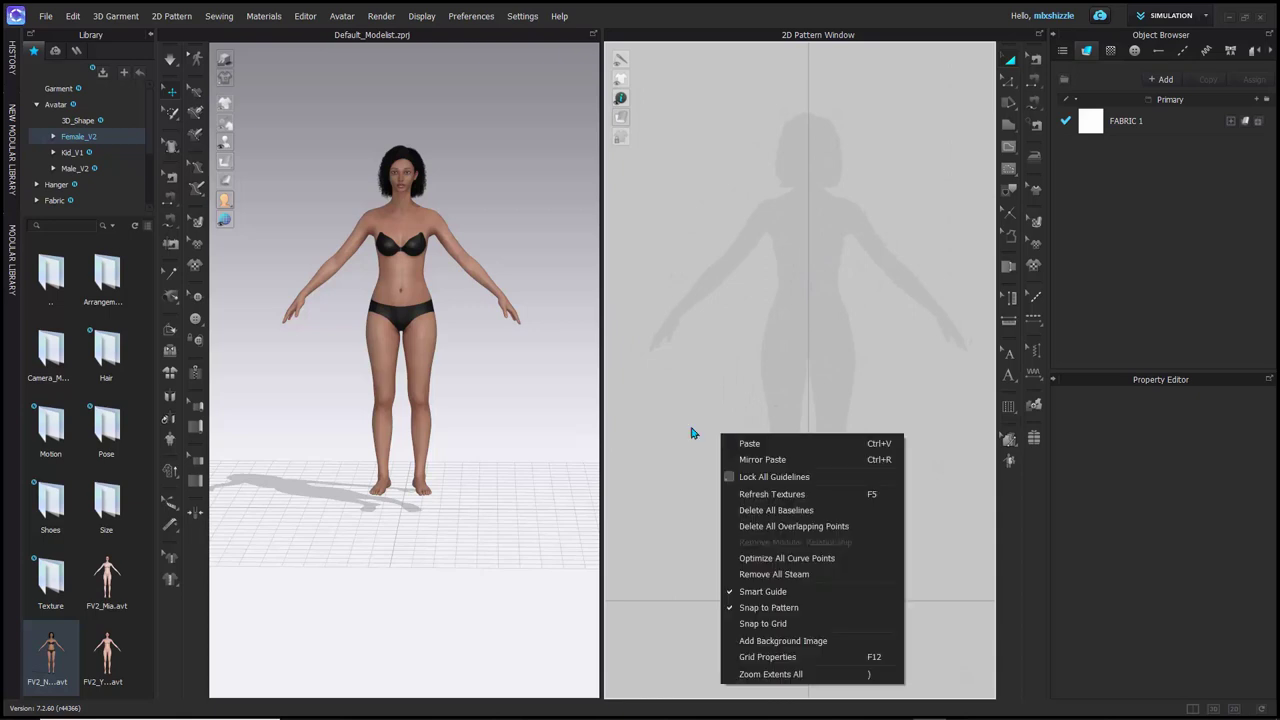
right_click(510, 438)
click(486, 486)
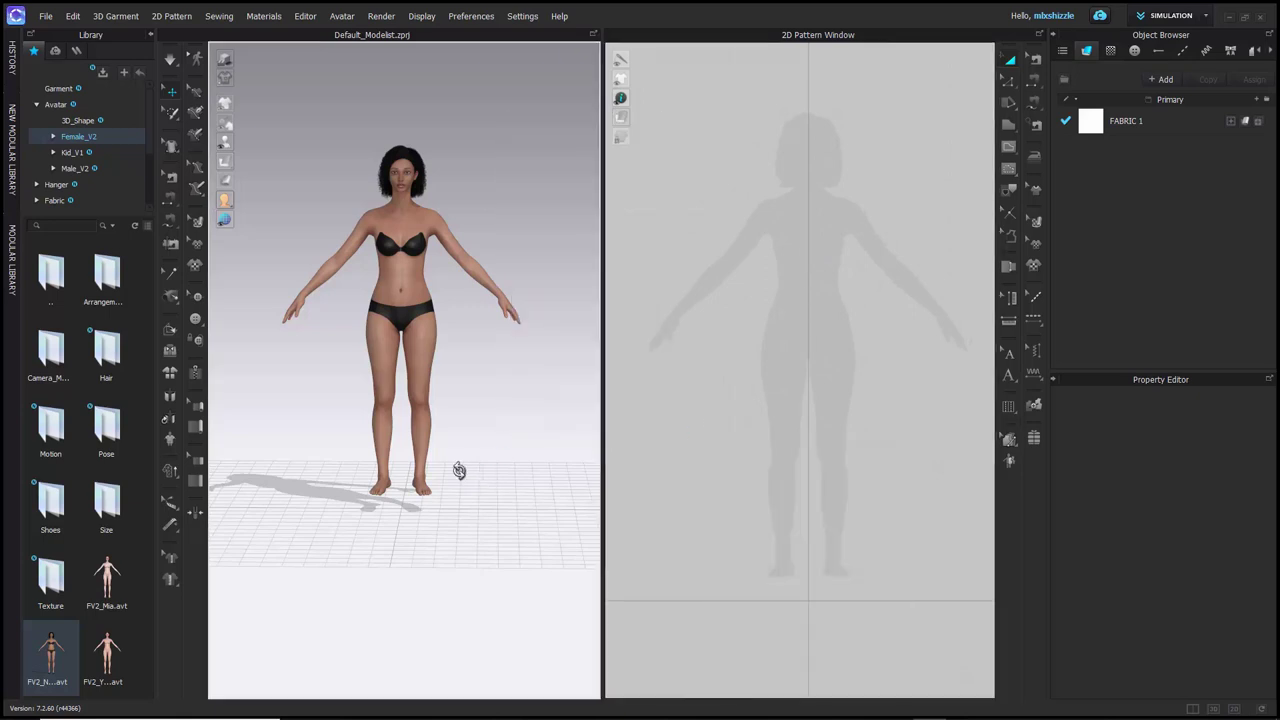
mouse_move(457, 471)
right_down()
mouse_move(350, 463)
mouse_move(466, 466)
mouse_move(449, 471)
right_up()
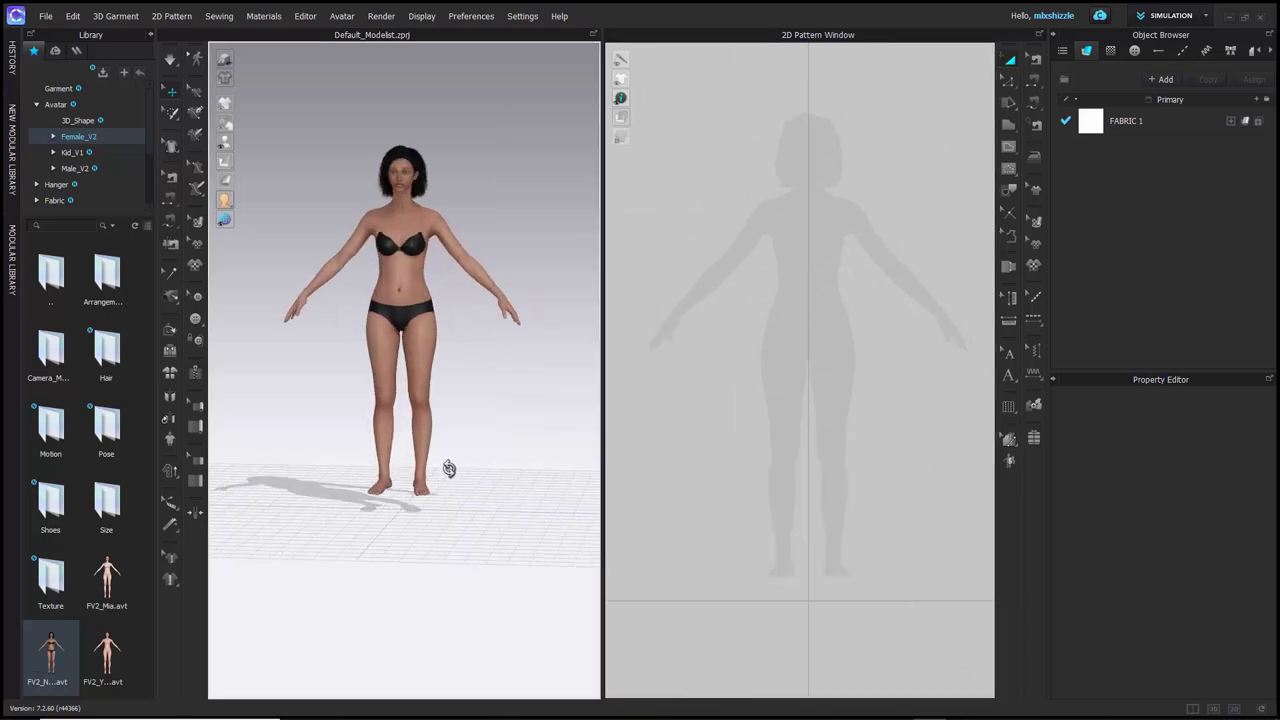
right_click(716, 479)
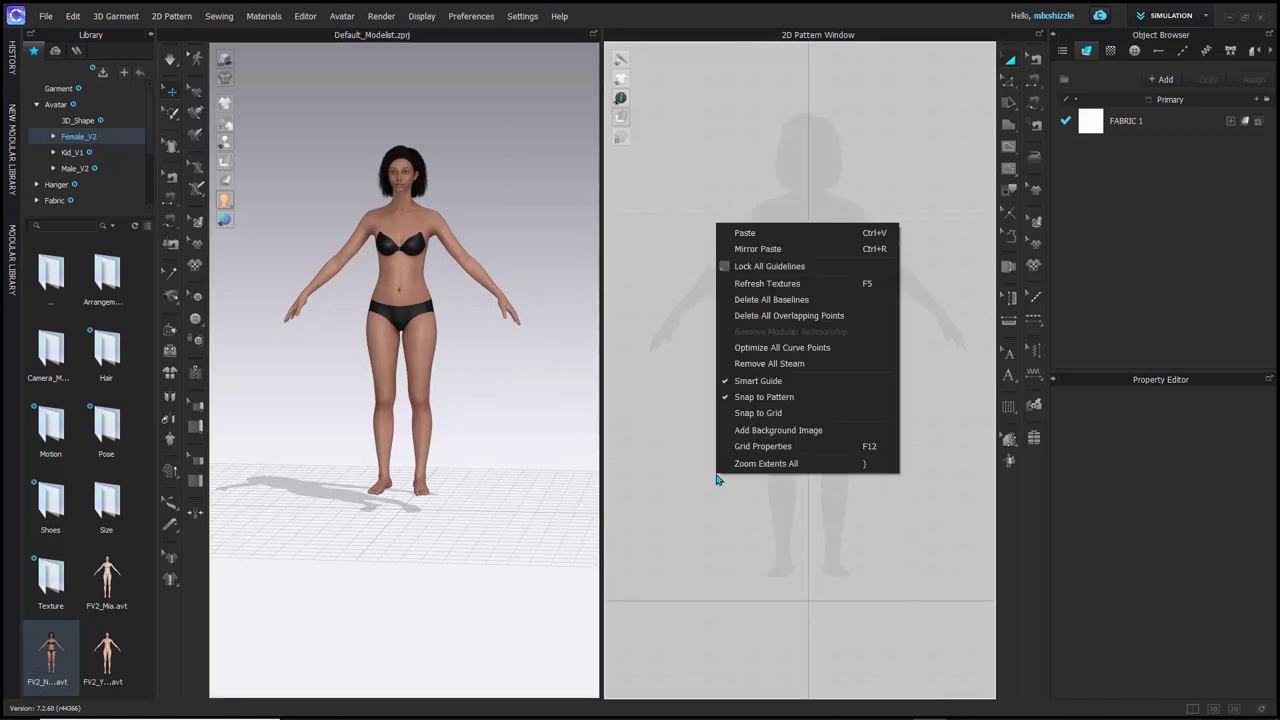
click(524, 458)
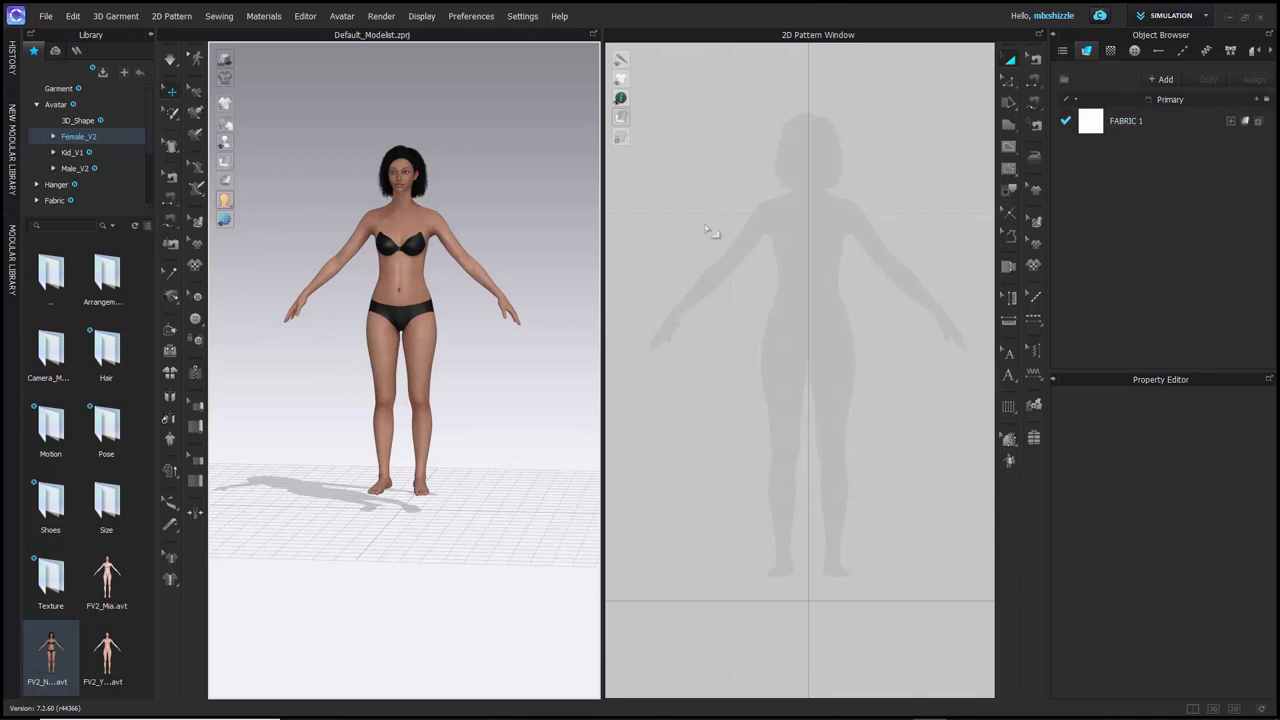
Step: Show the HISTORY list, preview an earlier Select step, then return to the last Select entry
click(12, 58)
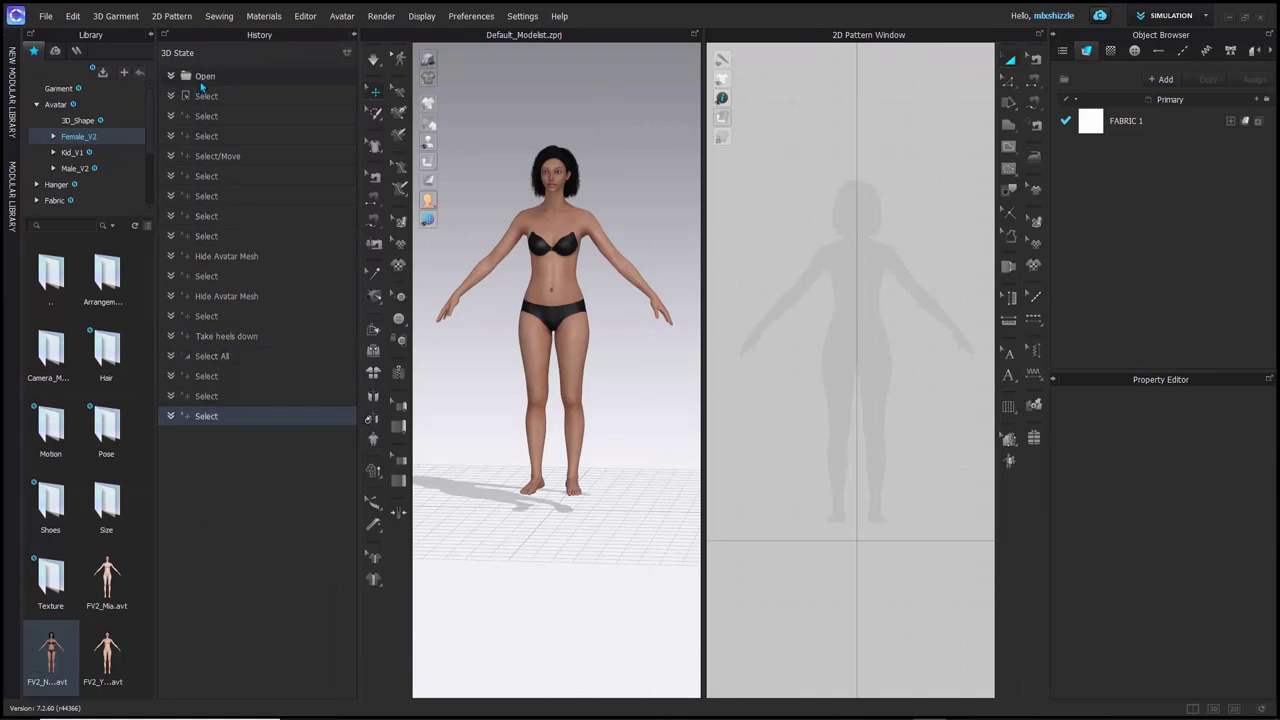
click(205, 136)
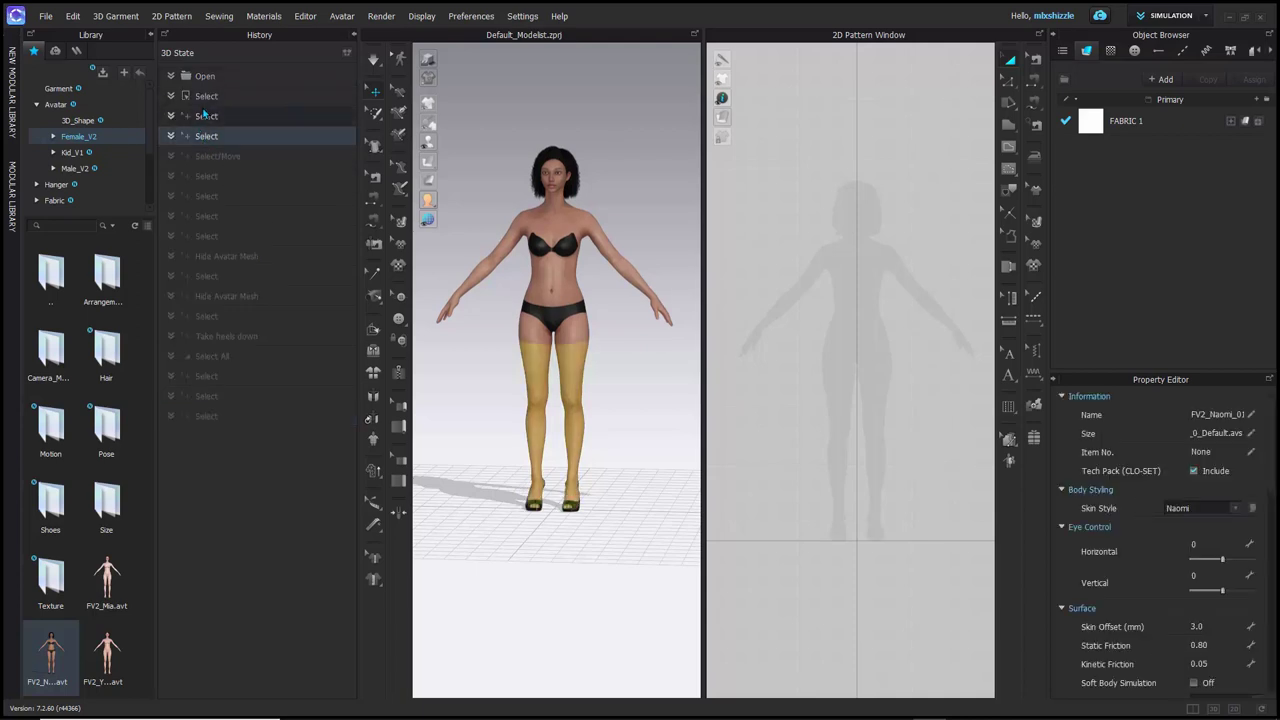
click(213, 419)
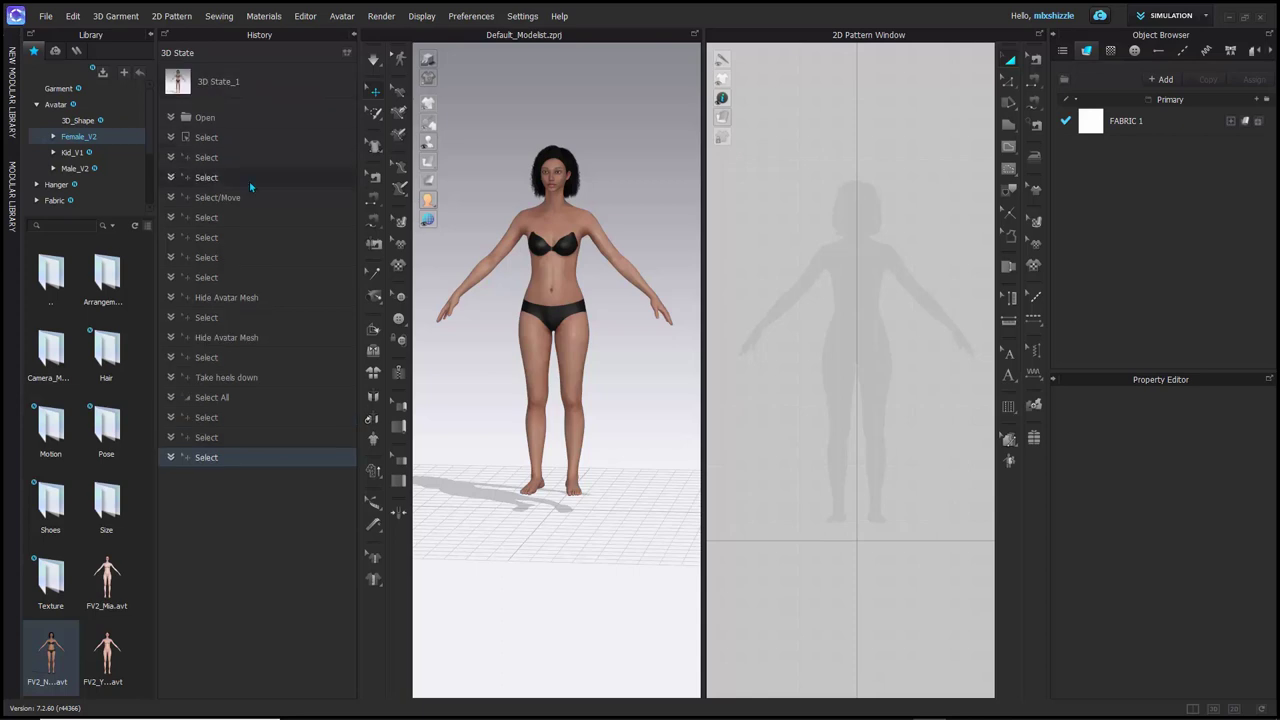
Step: Cancel loading 3D State_1, rename it 'hid shoes', and collapse the library's Avatar folder
double_click(225, 81)
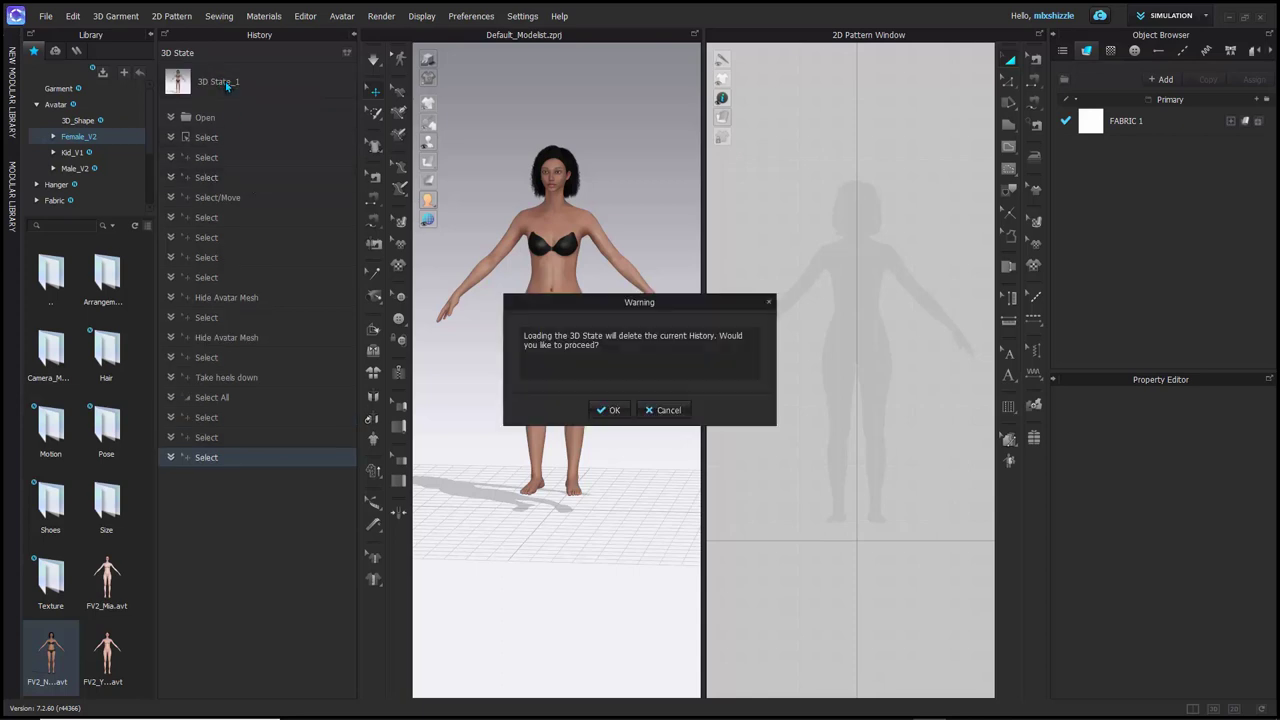
click(662, 411)
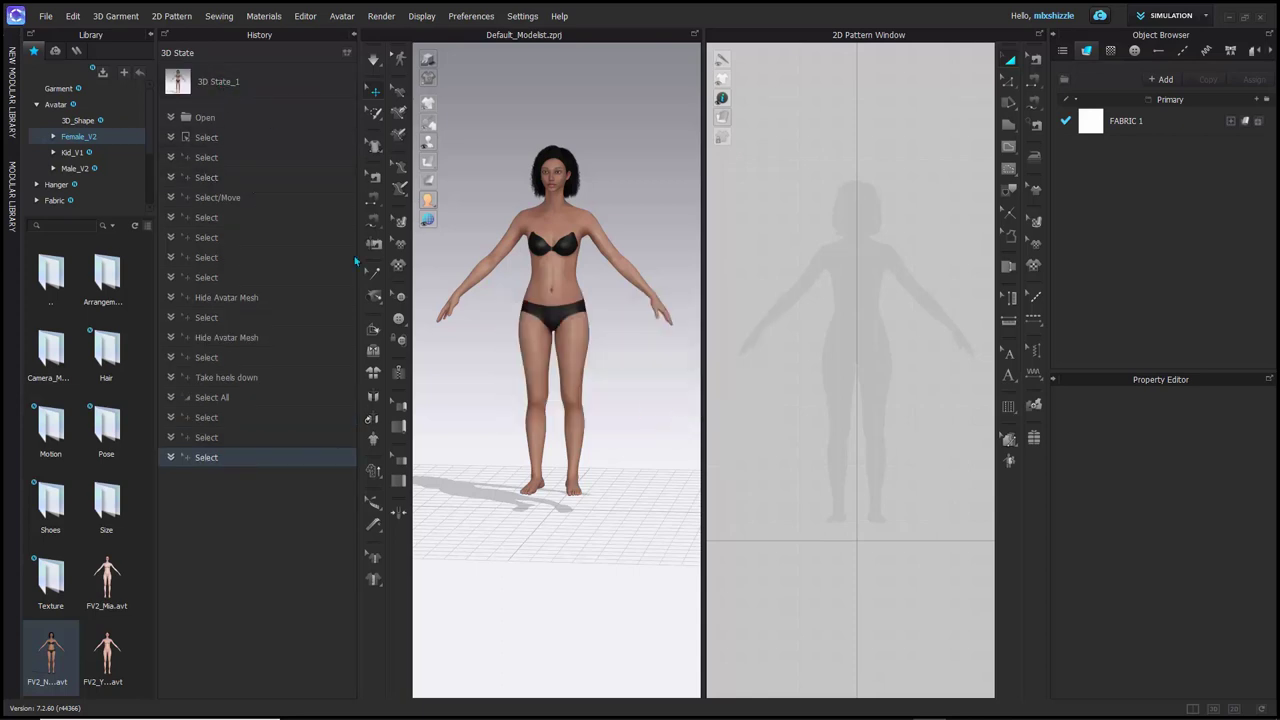
right_click(218, 79)
click(244, 102)
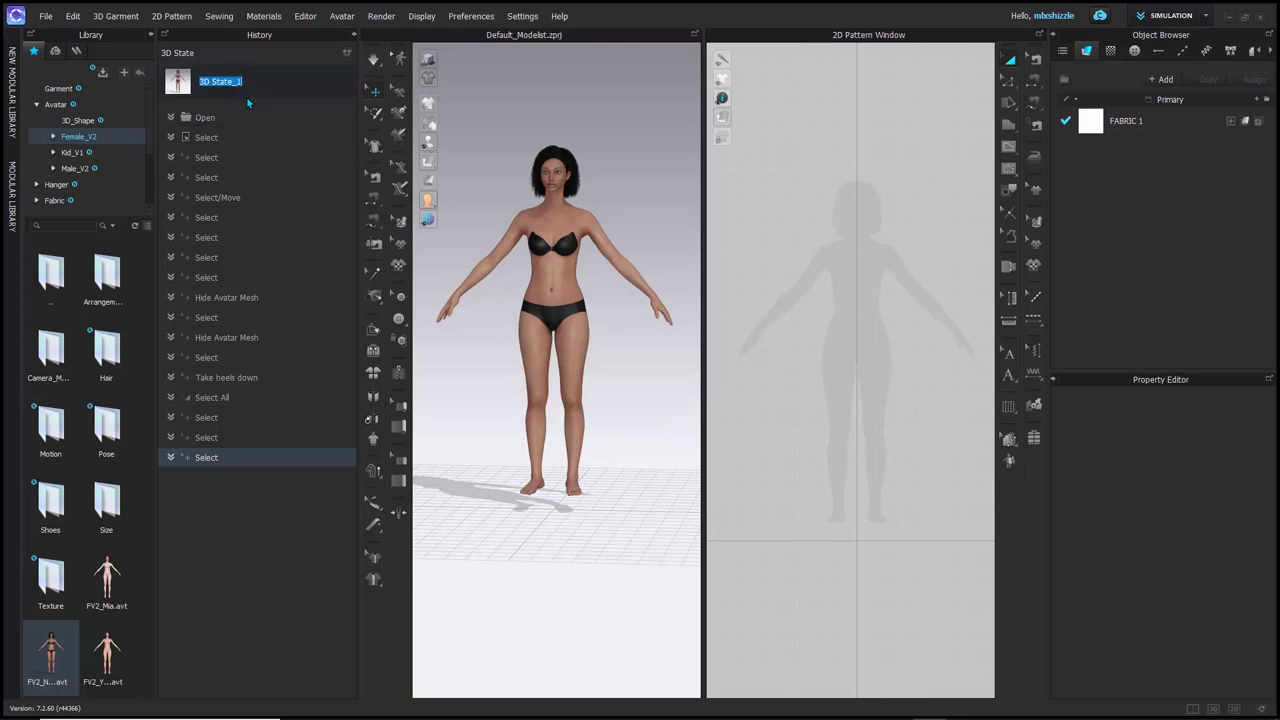
text(te)
key(BackSpace)
key(BackSpace)
text(h)
click(36, 104)
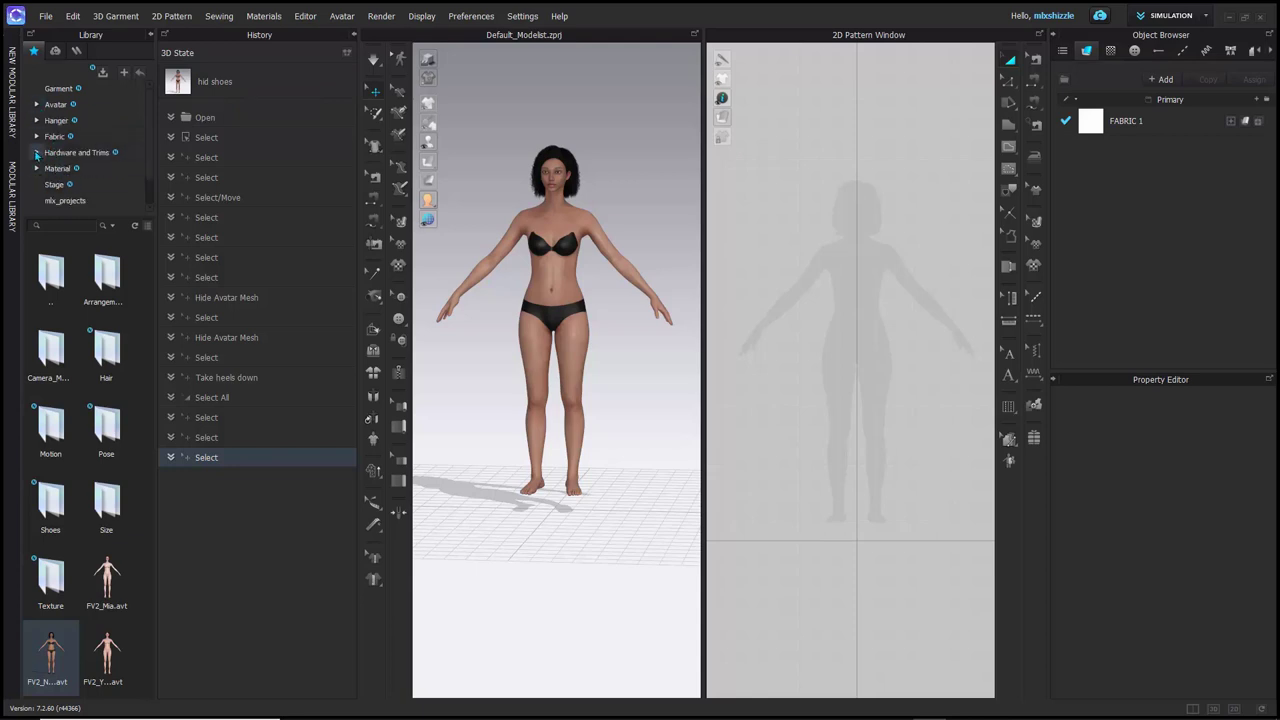
click(37, 153)
Step: Collapse Hardware and Trims, zoom the 3D view, and show FABRIC 1 in the Property Editor
click(37, 153)
scroll(534, 205, up, 3)
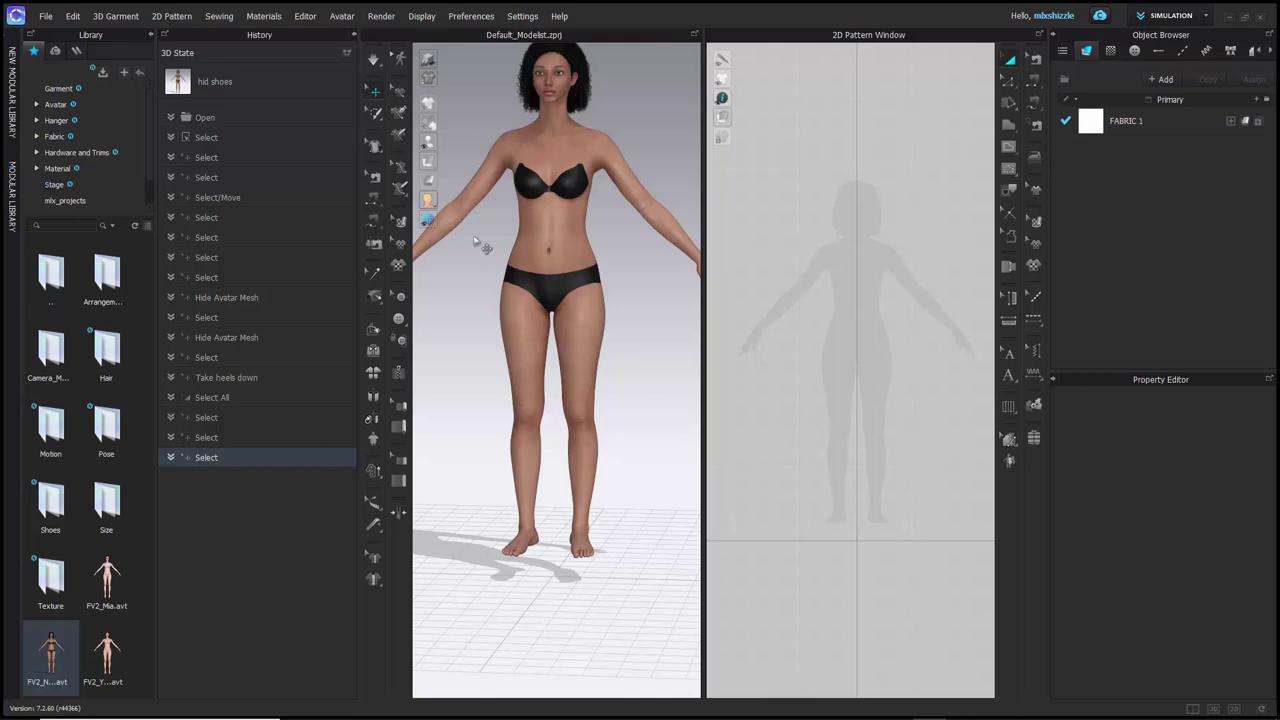
scroll(524, 197, down, 2)
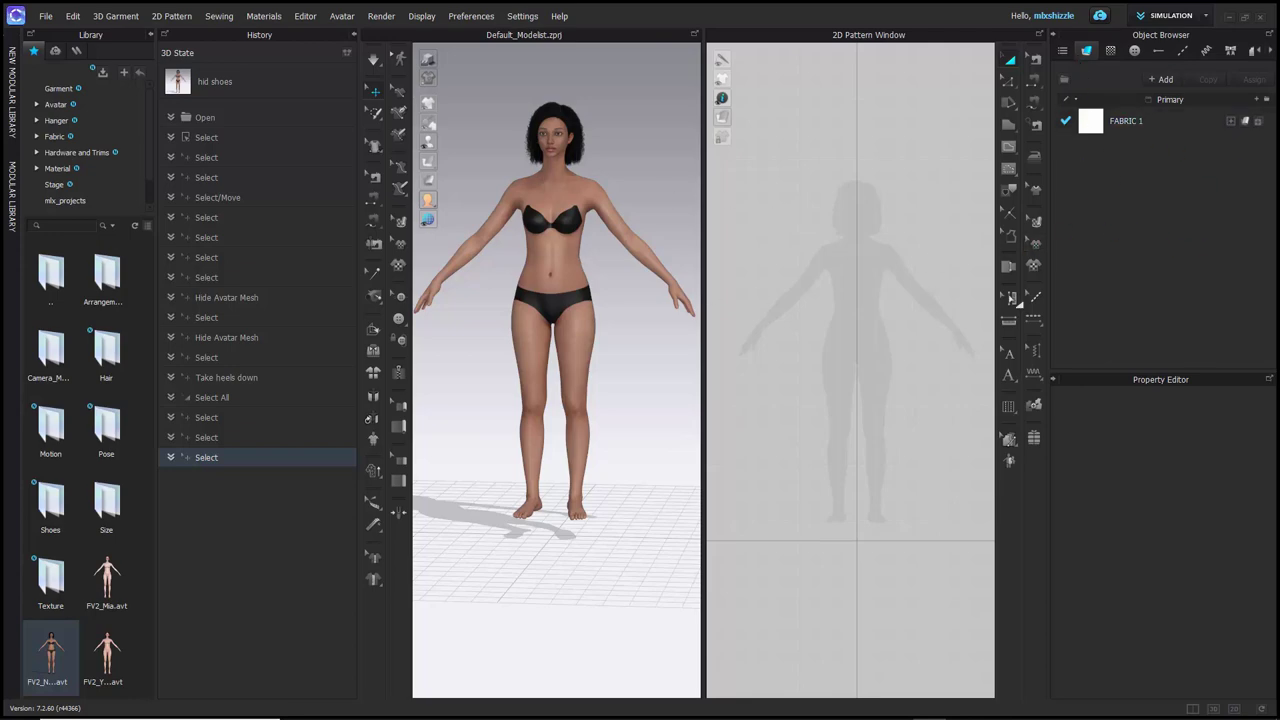
click(1094, 122)
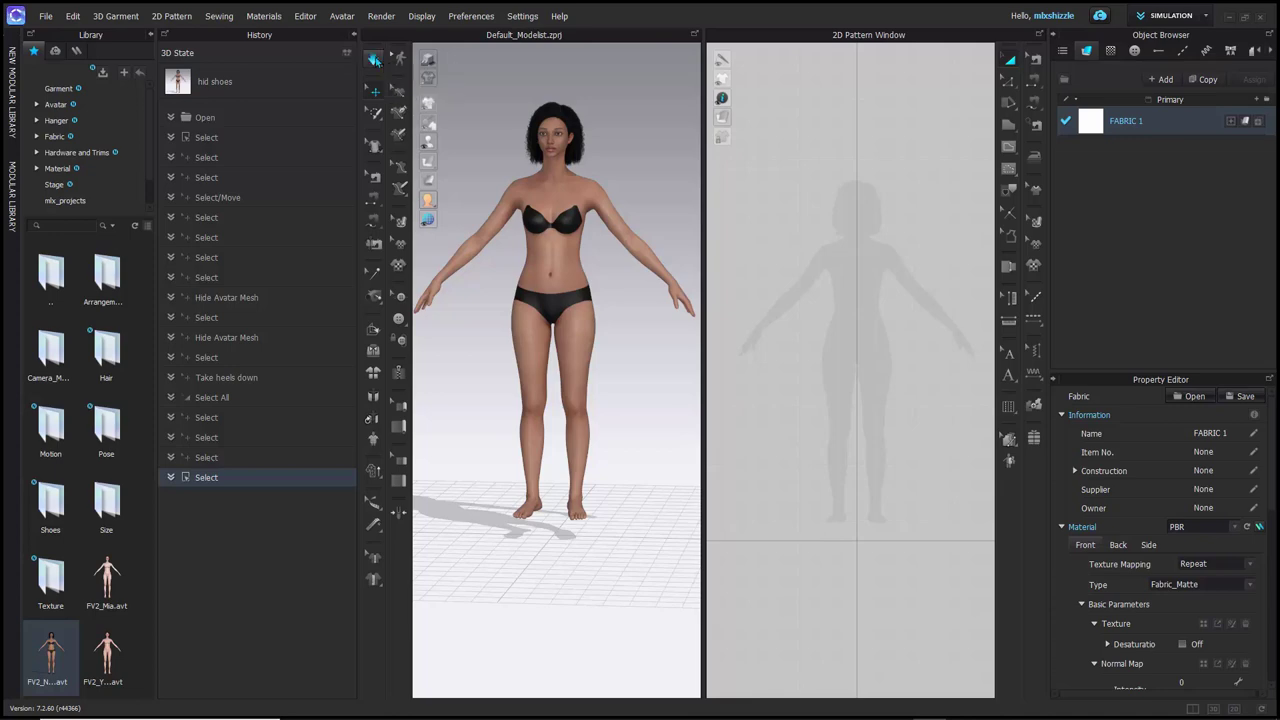
Step: Switch simulation quality to Fast (GPU), review the Preset list, then revert to Normal (Default)
click(375, 60)
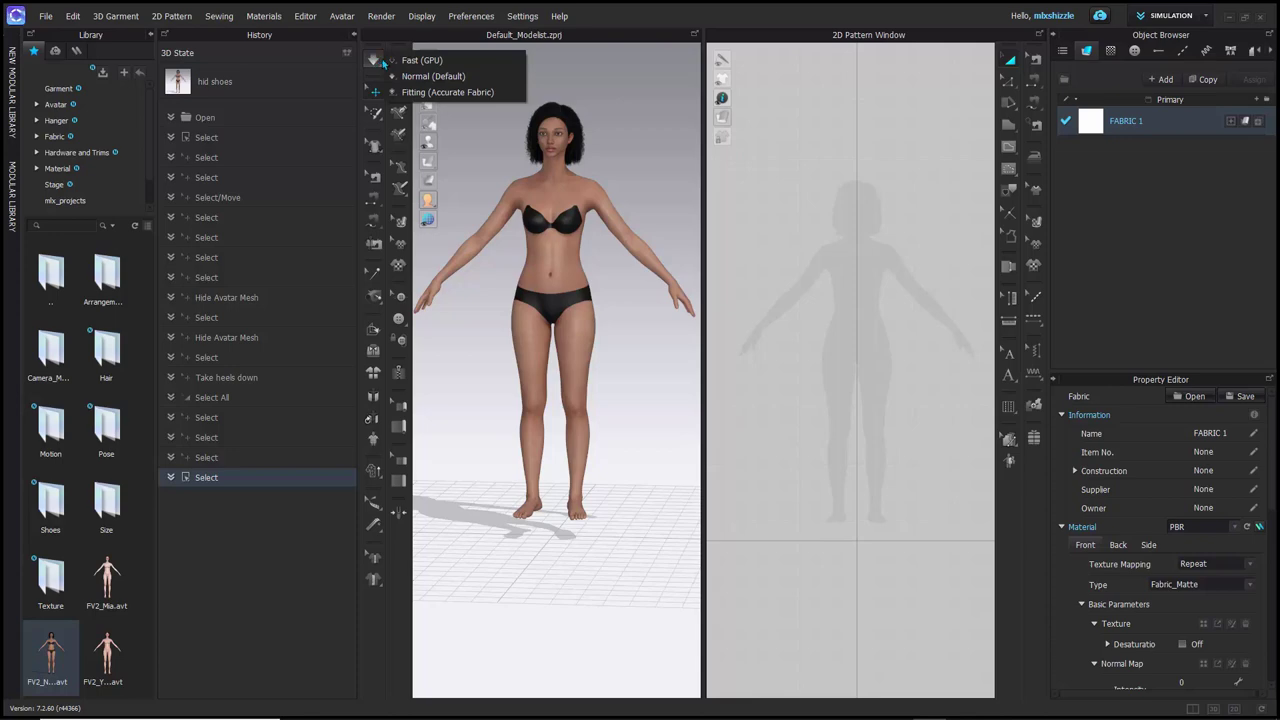
click(424, 60)
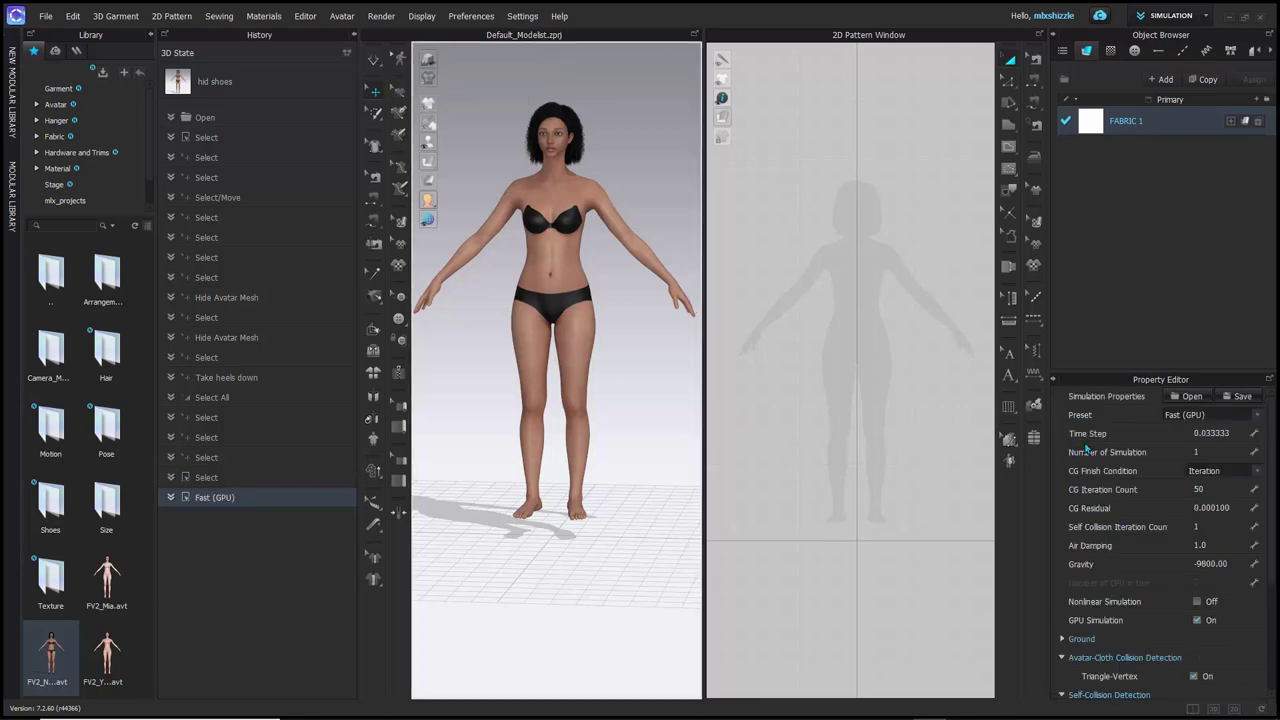
click(1257, 415)
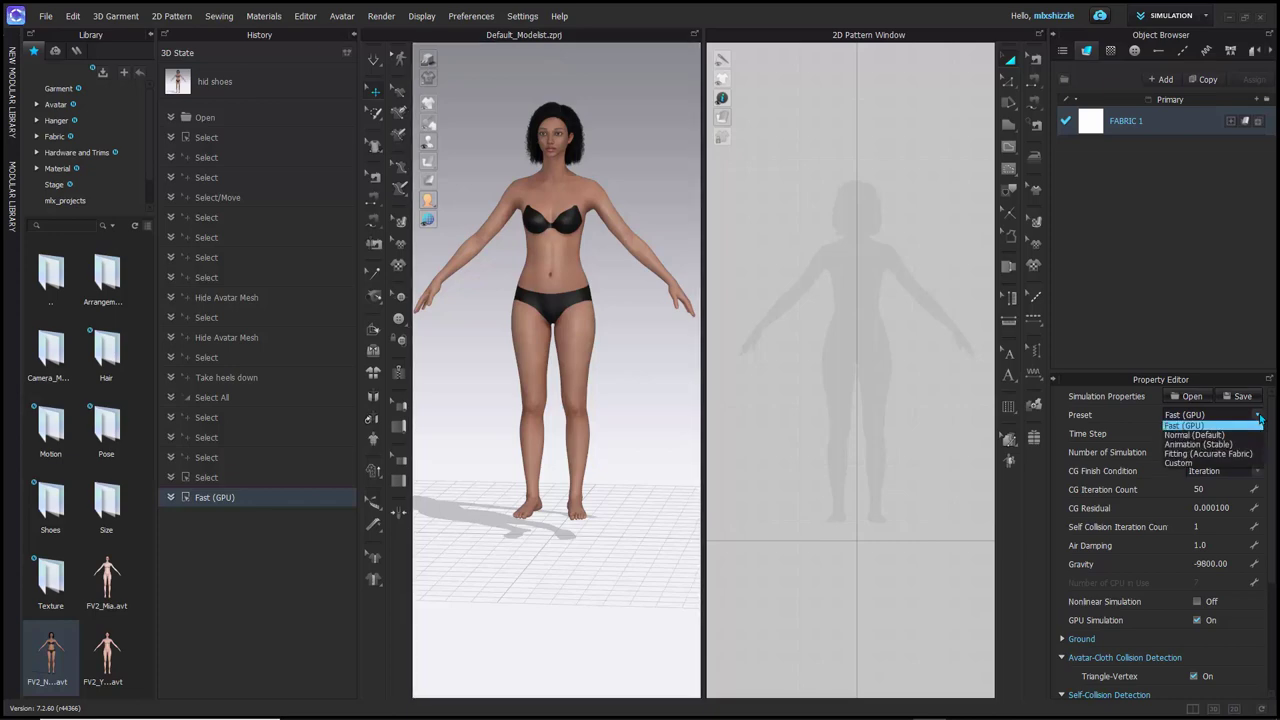
click(1259, 417)
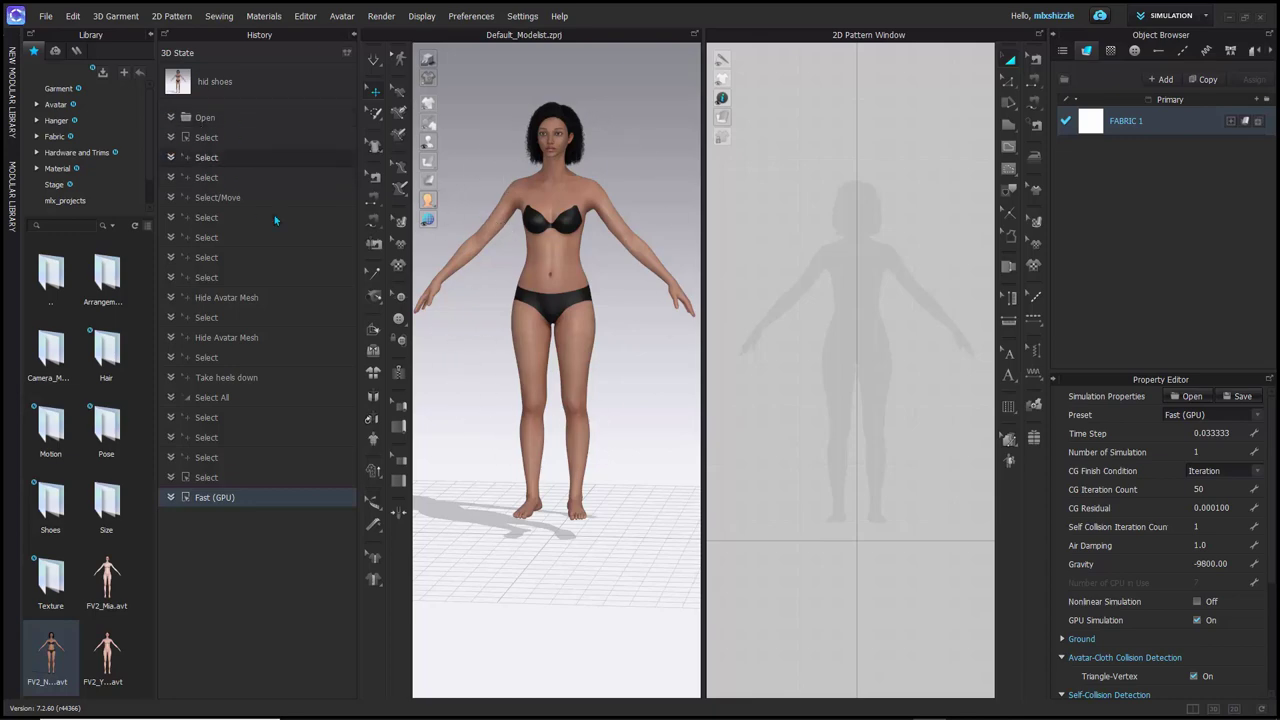
click(374, 60)
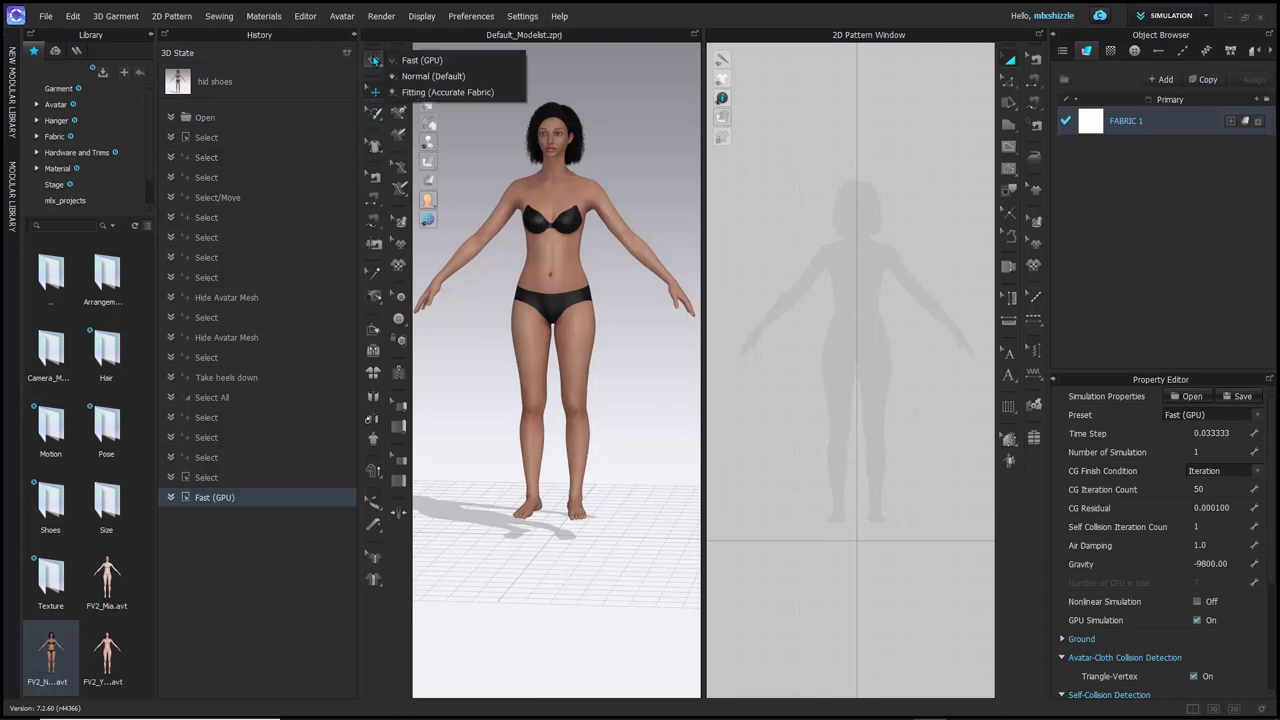
click(416, 76)
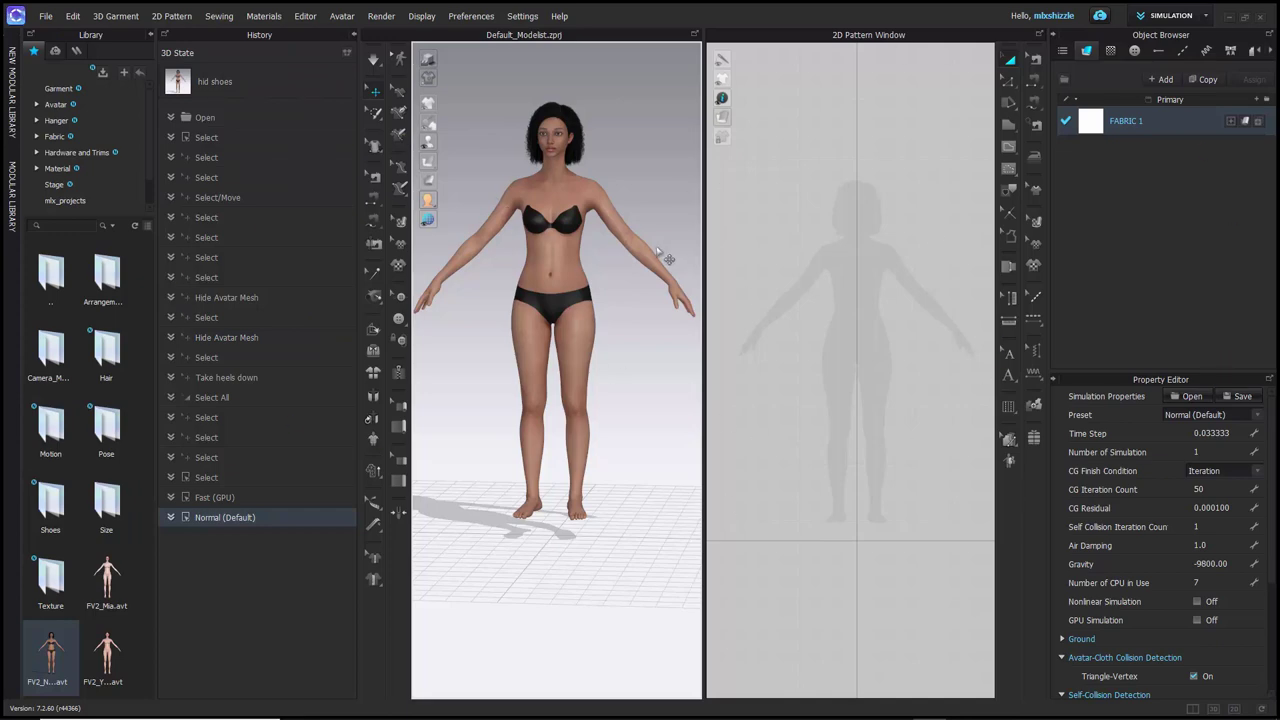
Step: Switch to the Animation workspace, acknowledge its notice, then move to the Print Layout workspace
click(1168, 18)
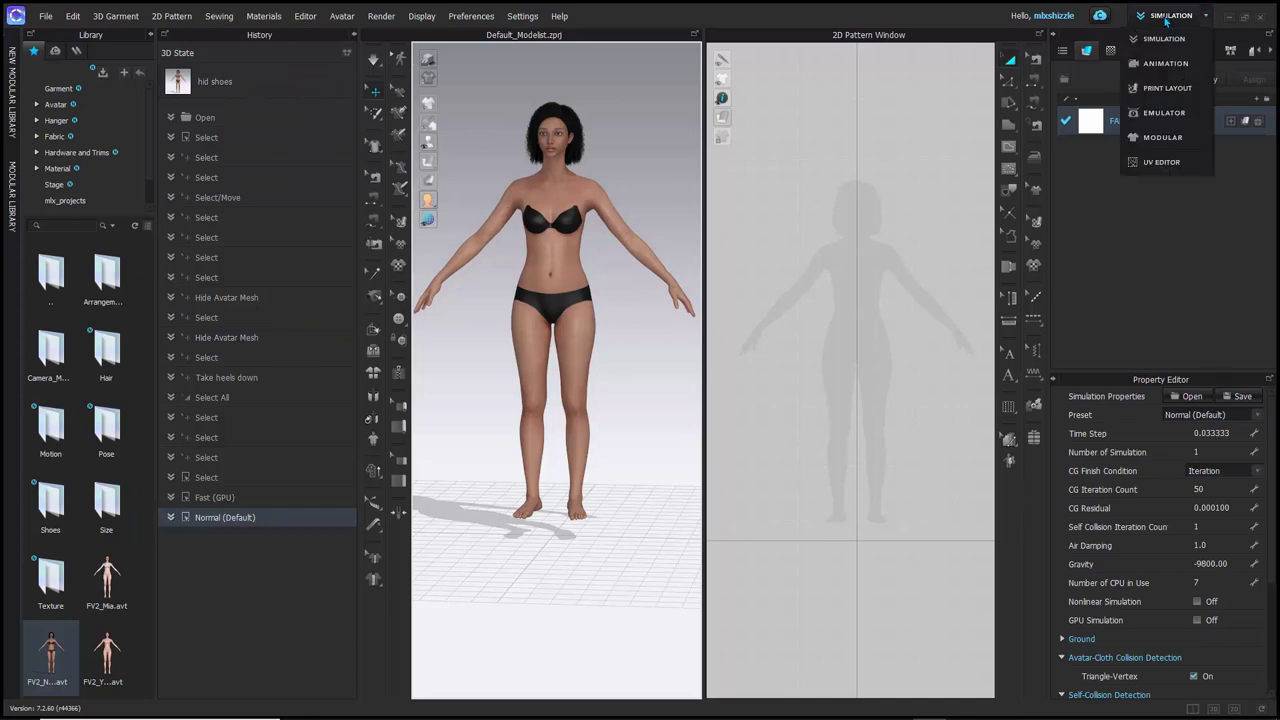
click(1165, 63)
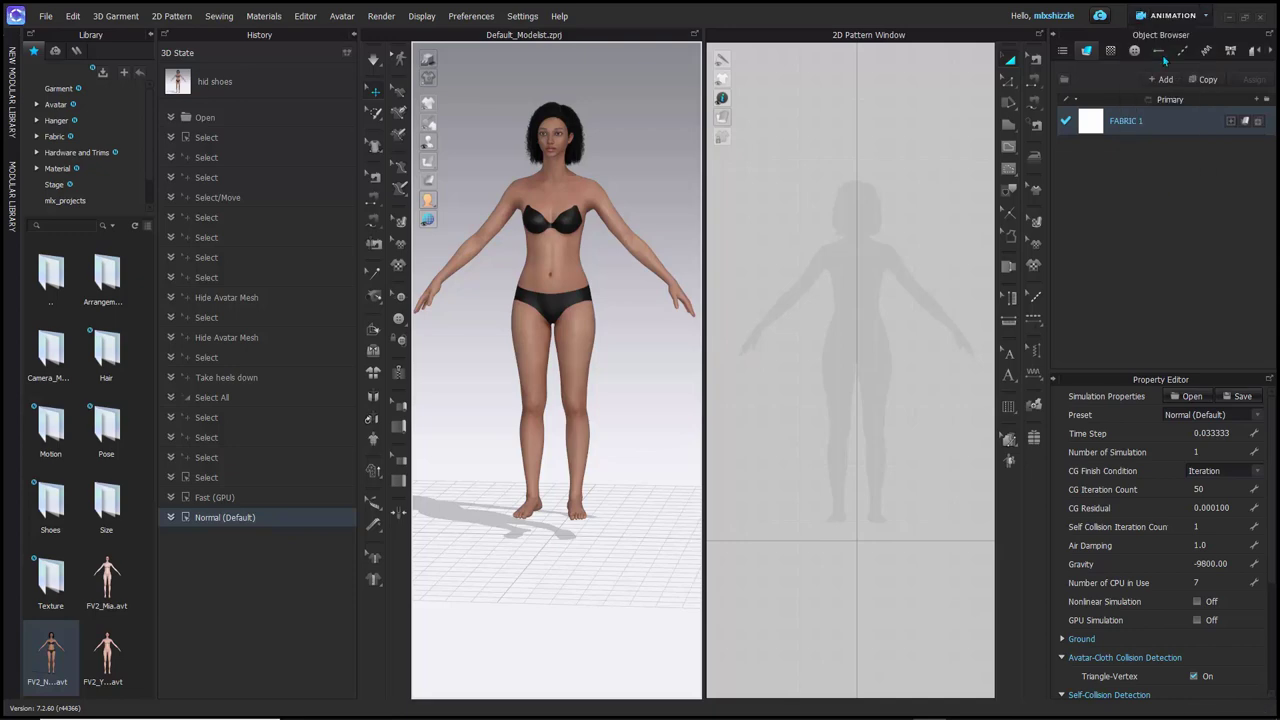
click(634, 408)
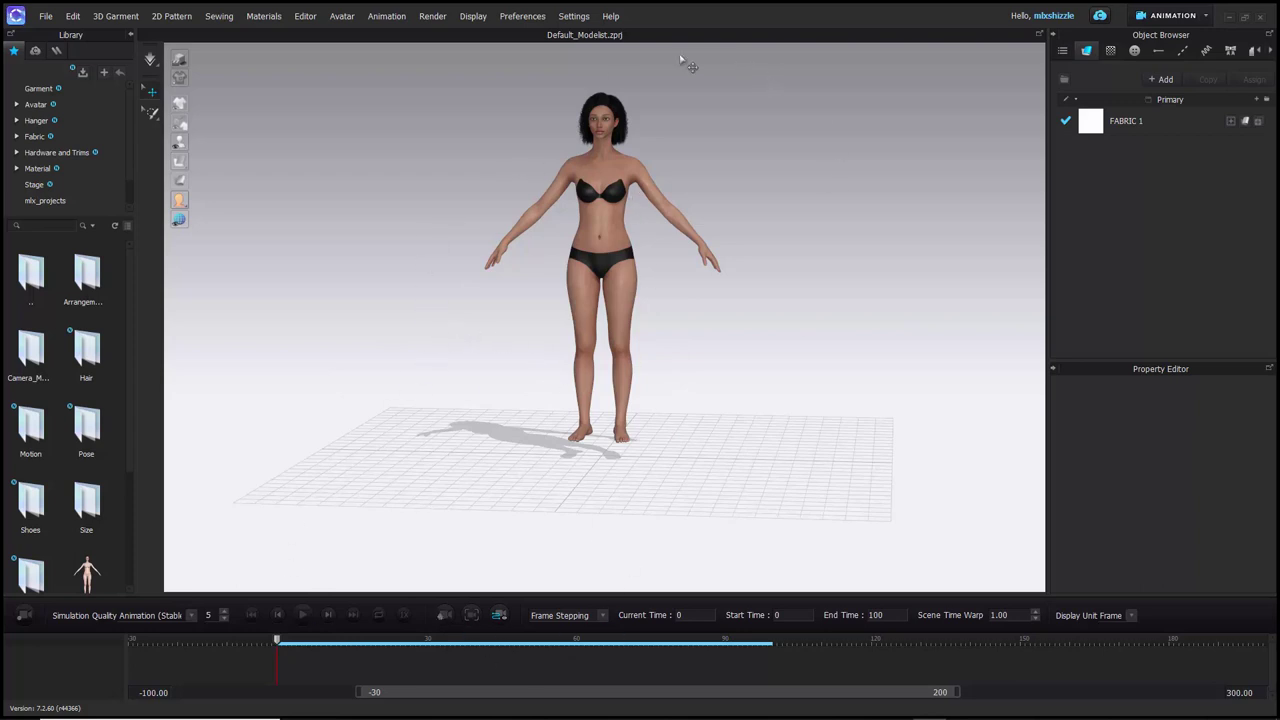
click(1172, 16)
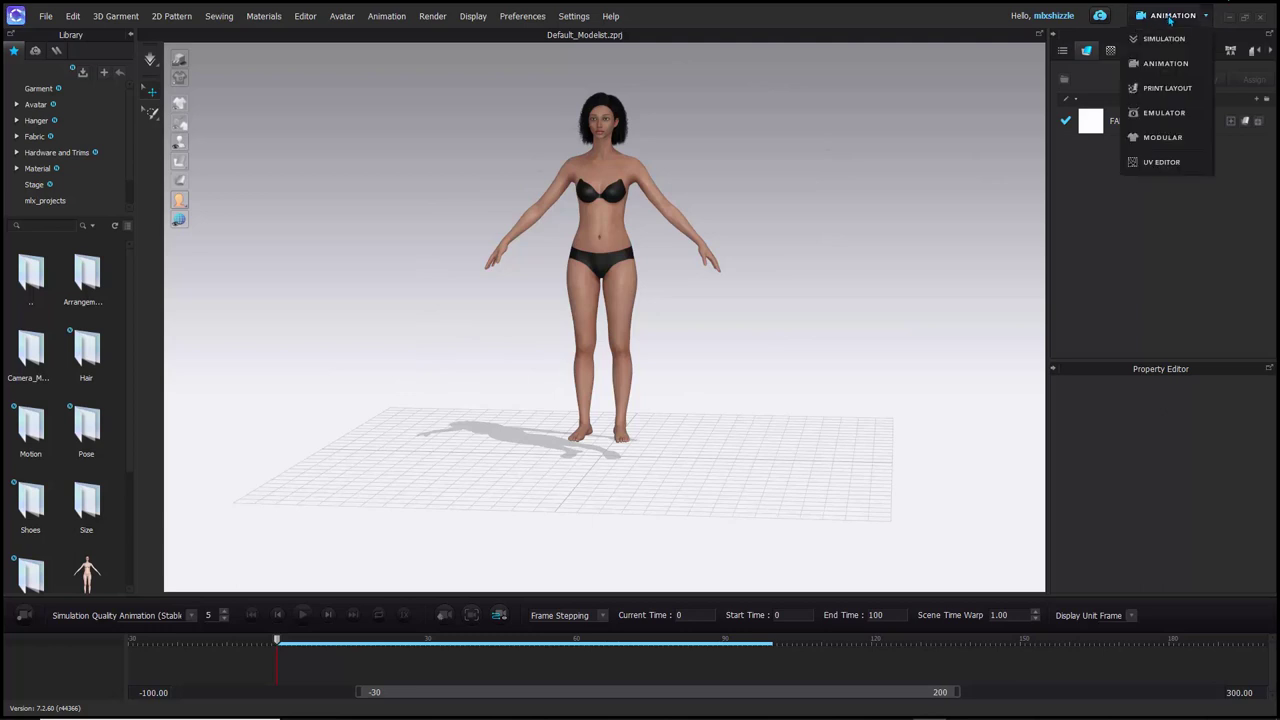
click(1166, 89)
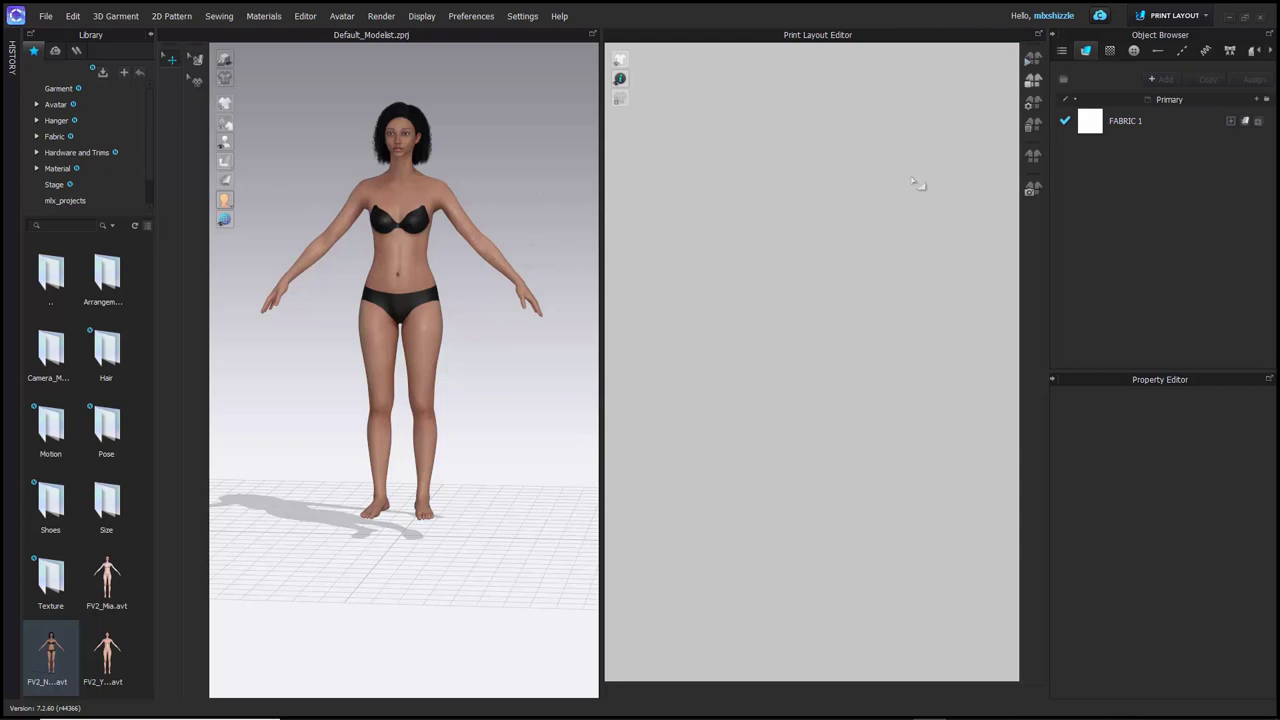
Step: Choose EMULATOR from the mode dropdown and proceed past the warning to open Fabric Kit Preparation
click(1170, 16)
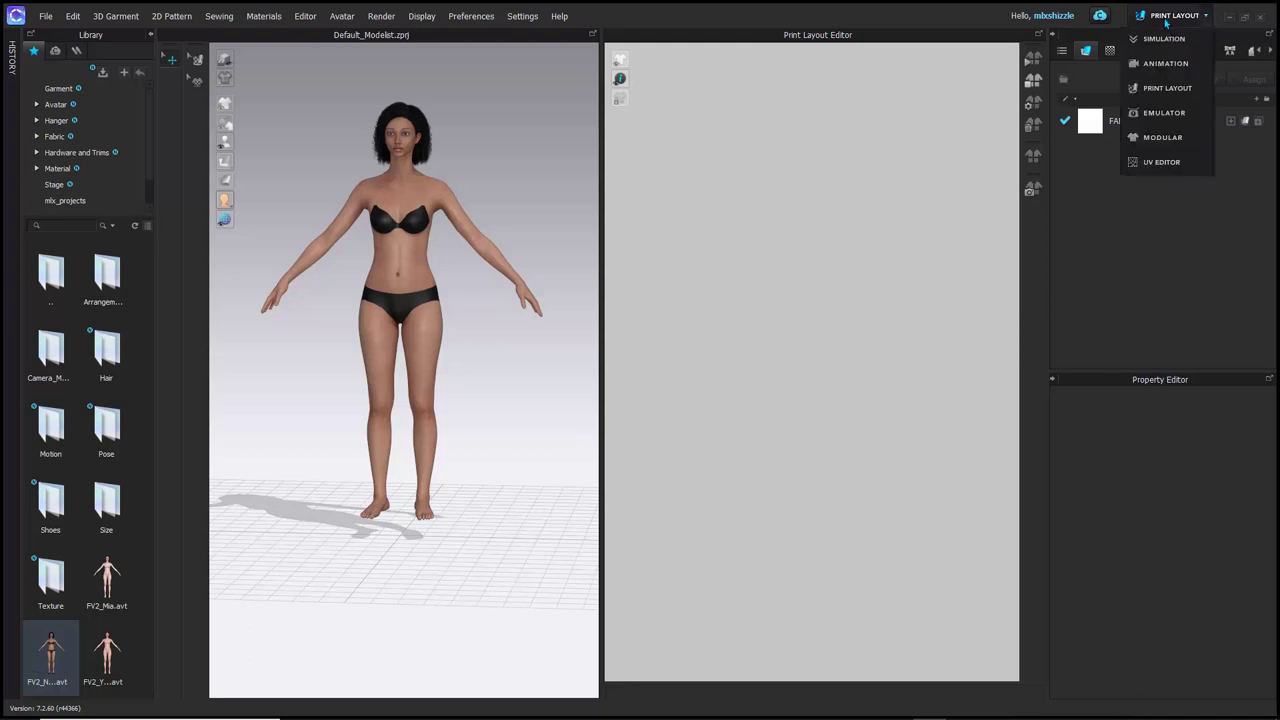
click(1164, 112)
click(610, 408)
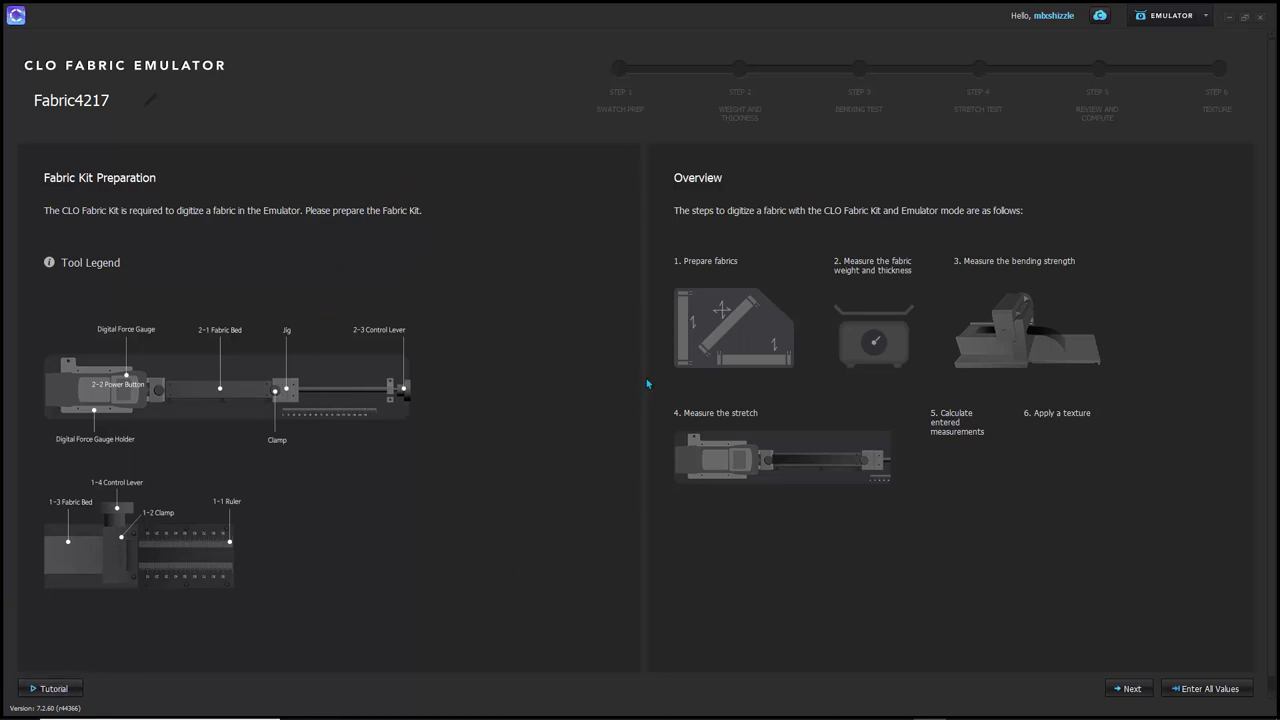
Step: Switch to MODULAR, accepting that emulator data is discarded, then switch to UV EDITOR
click(1170, 16)
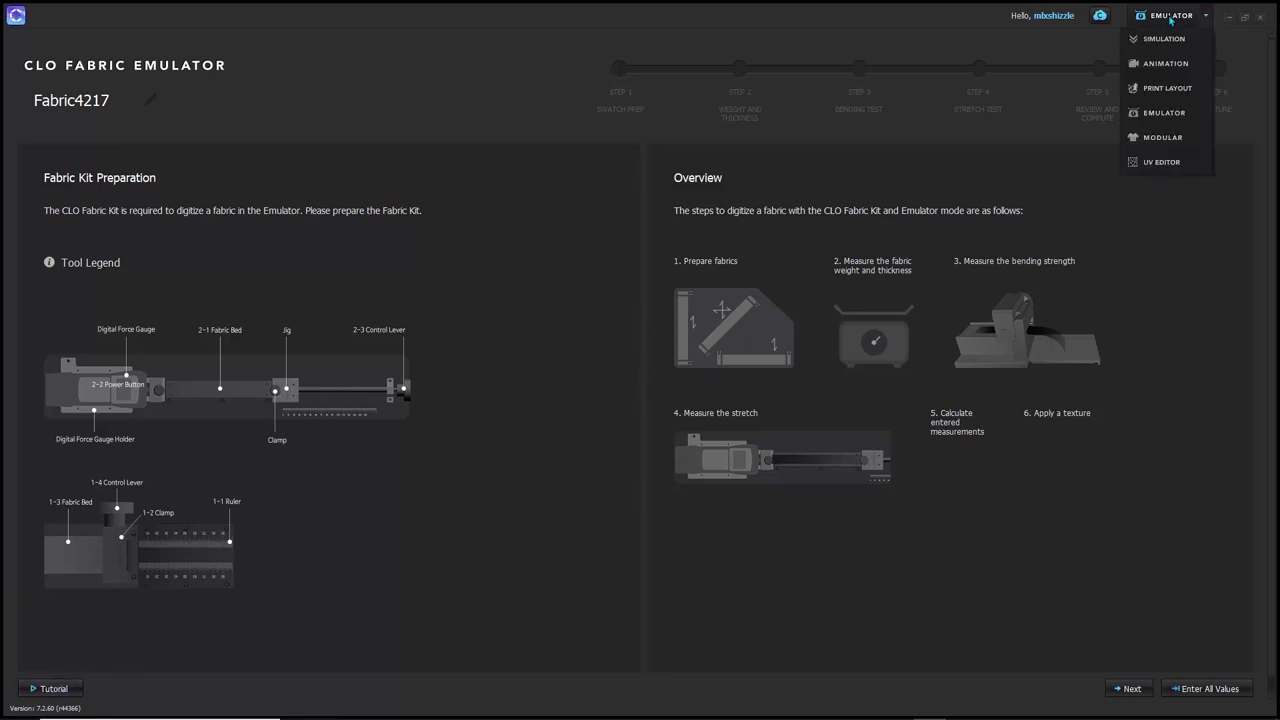
click(1159, 137)
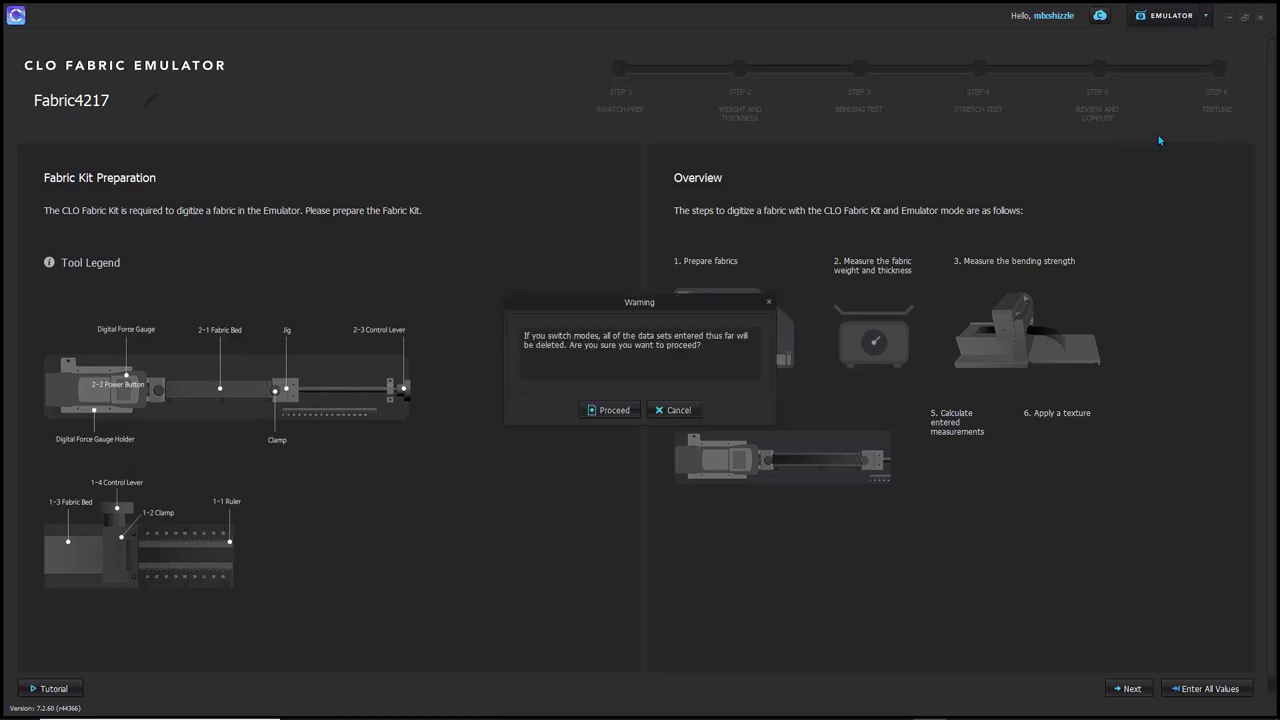
click(605, 410)
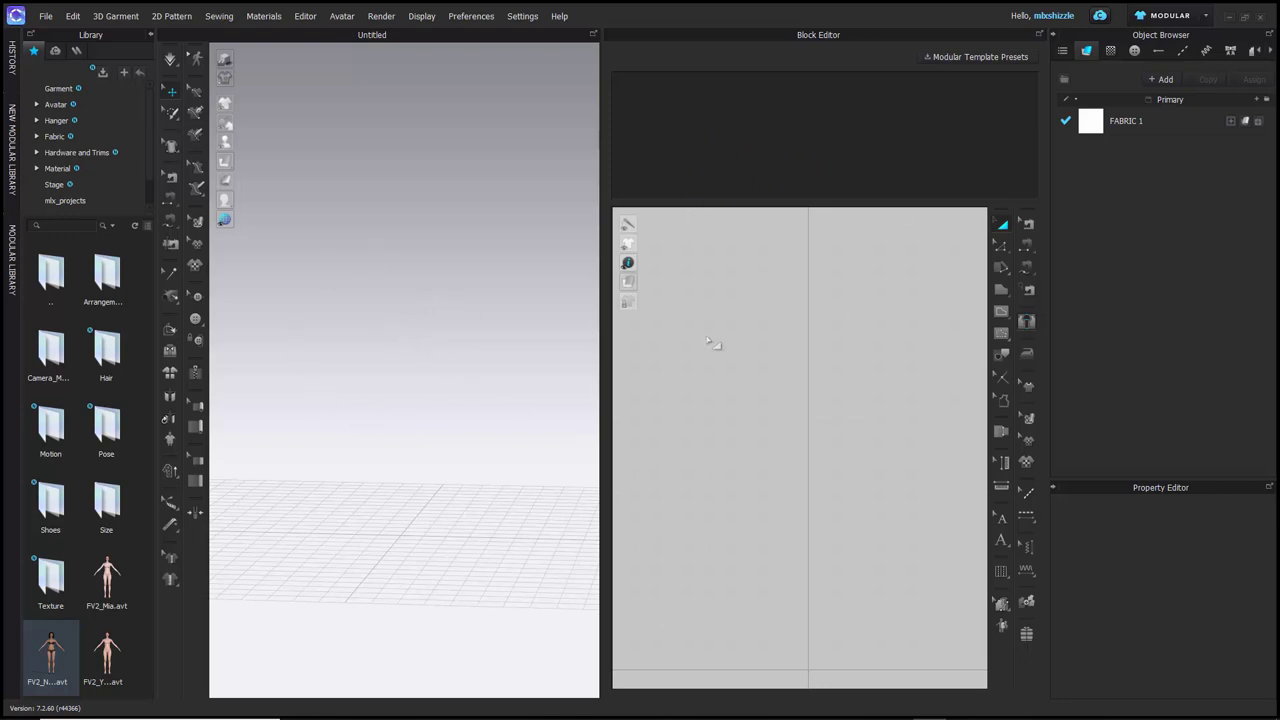
click(1160, 17)
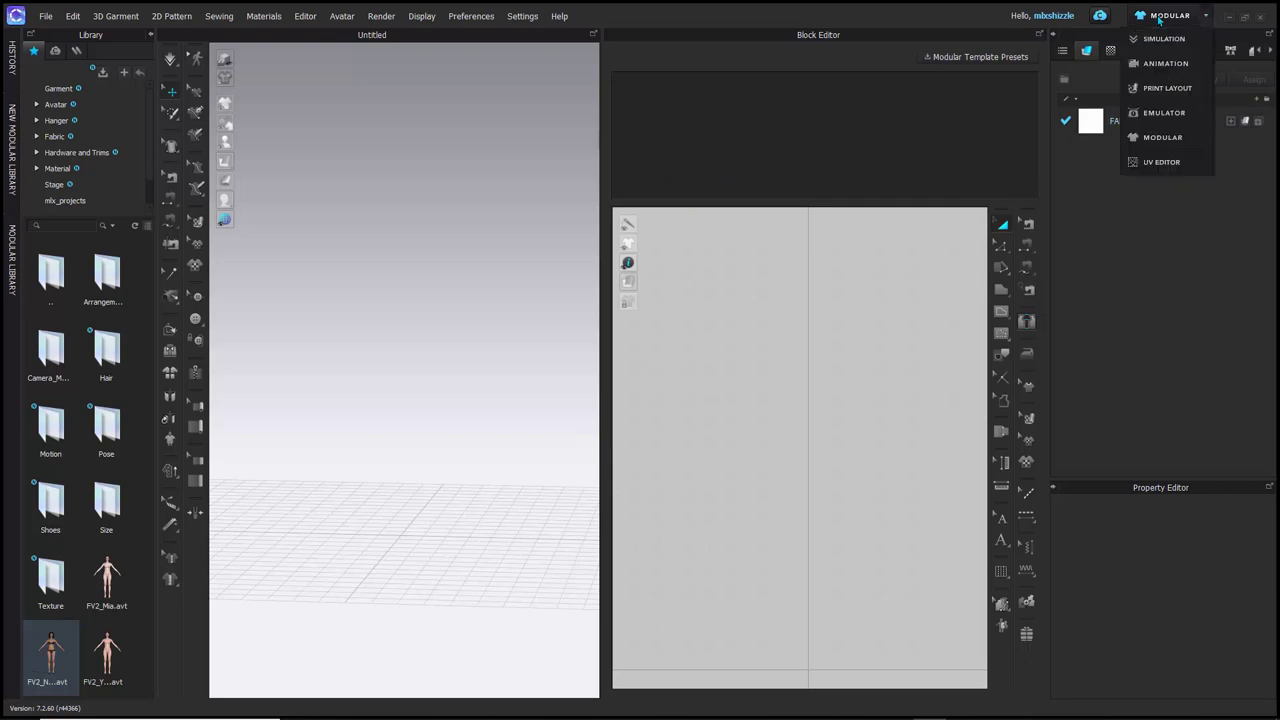
click(1160, 161)
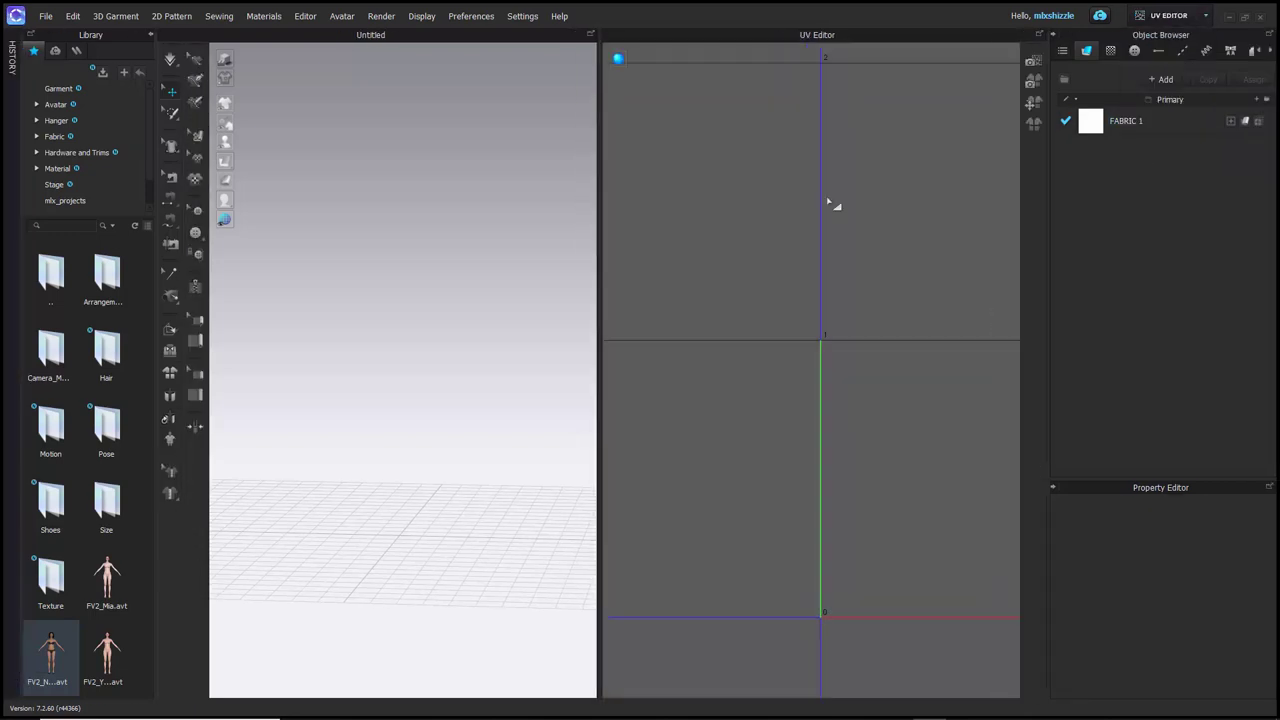
Step: Zoom the UV grid out two wheel steps, then open the workspace mode dropdown
scroll(776, 295, down, 4)
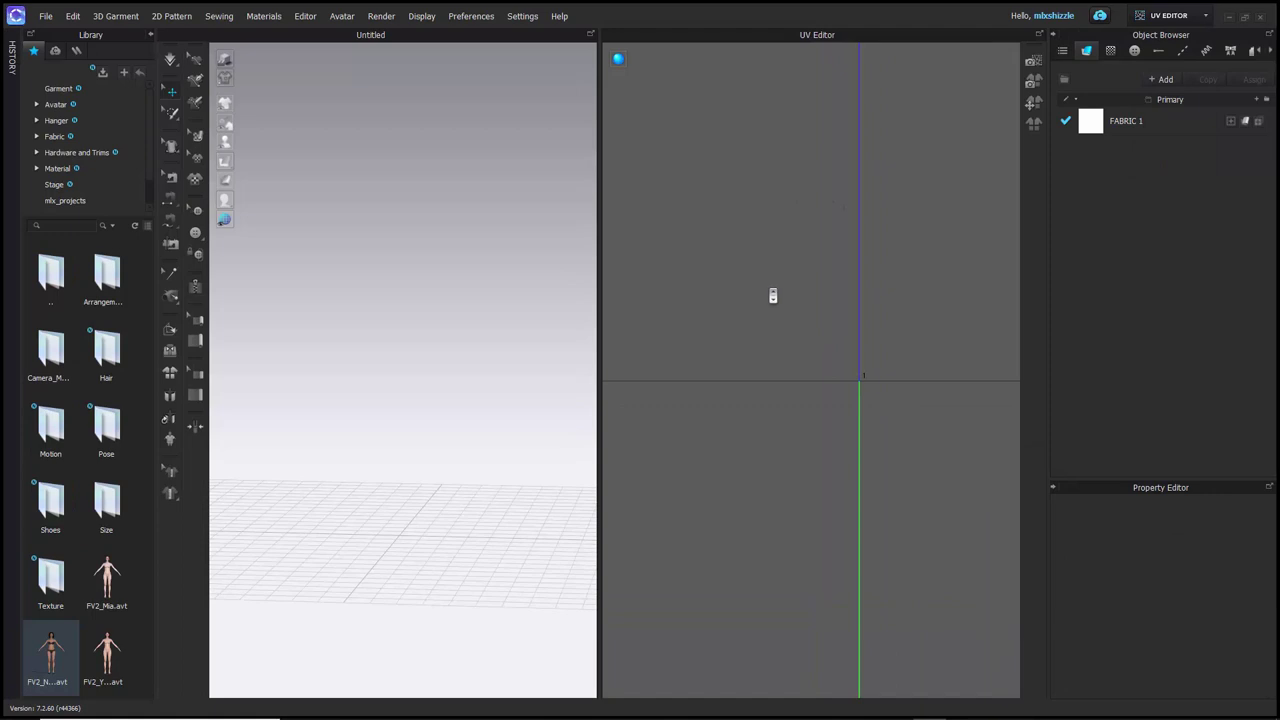
scroll(771, 293, down, 3)
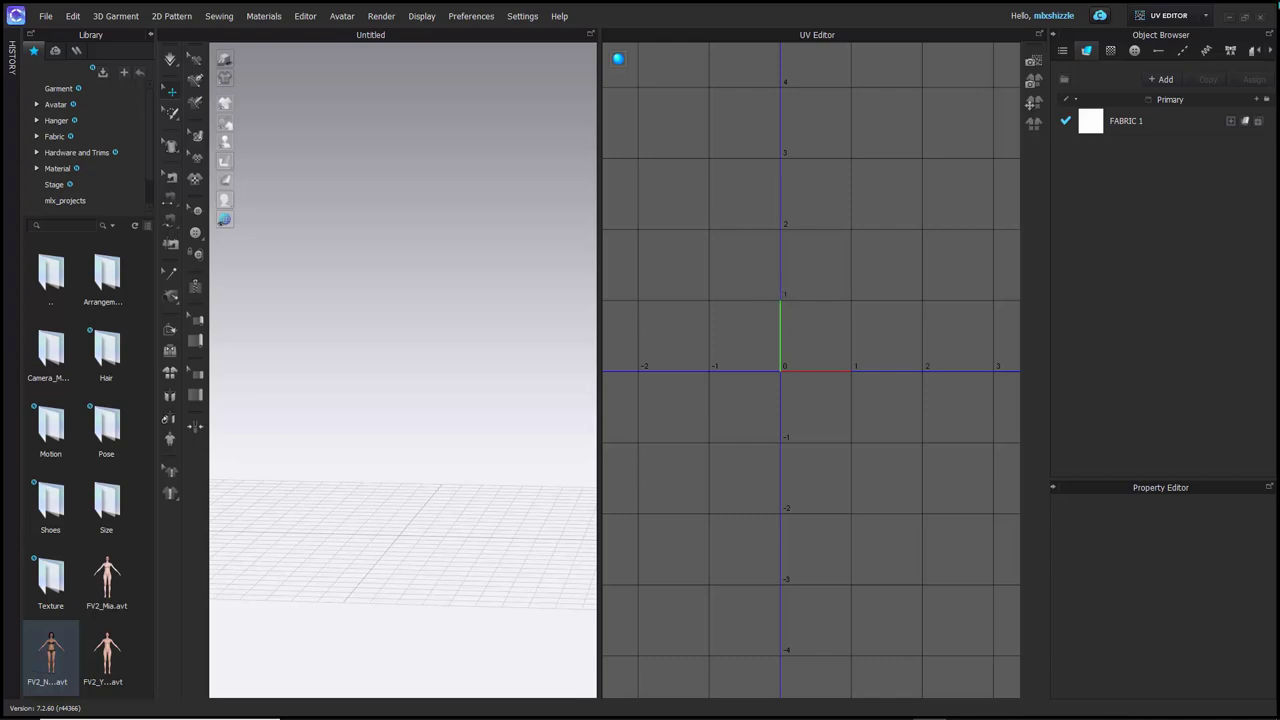
click(1160, 20)
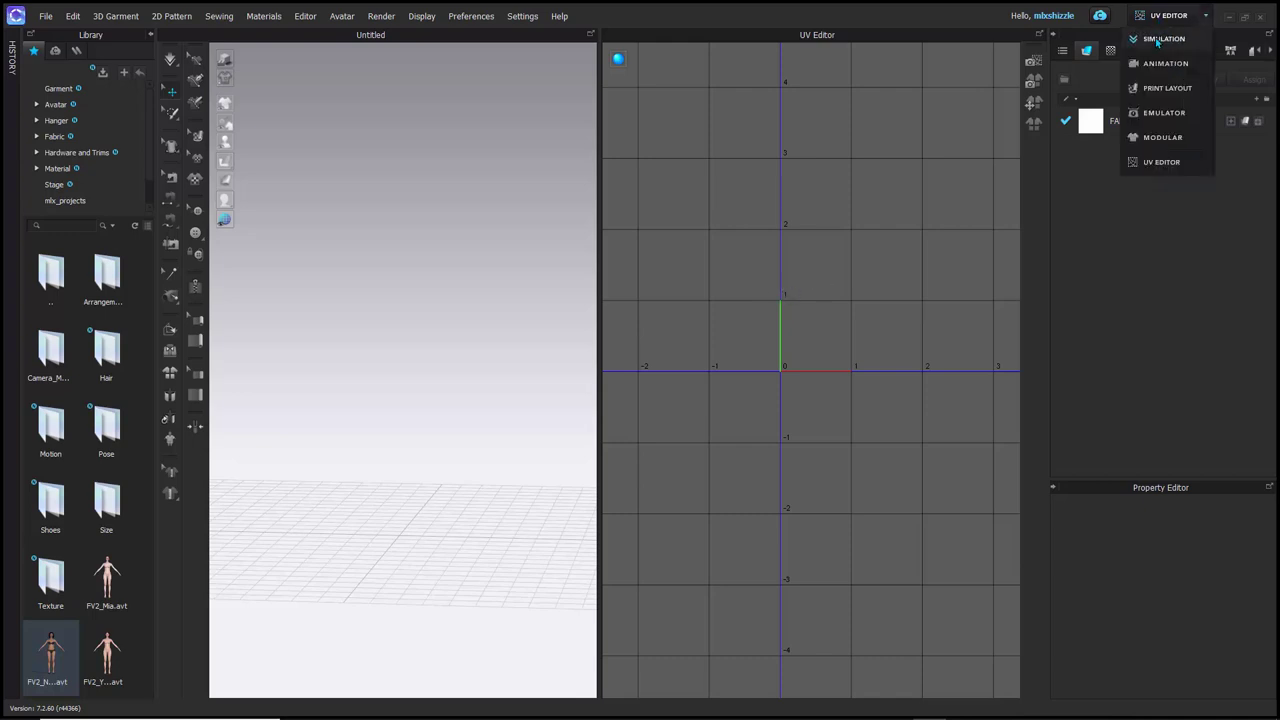
Step: Return to Simulation with a wider 3D window and drop the FV2_Naomi avatar into the scene
click(1161, 40)
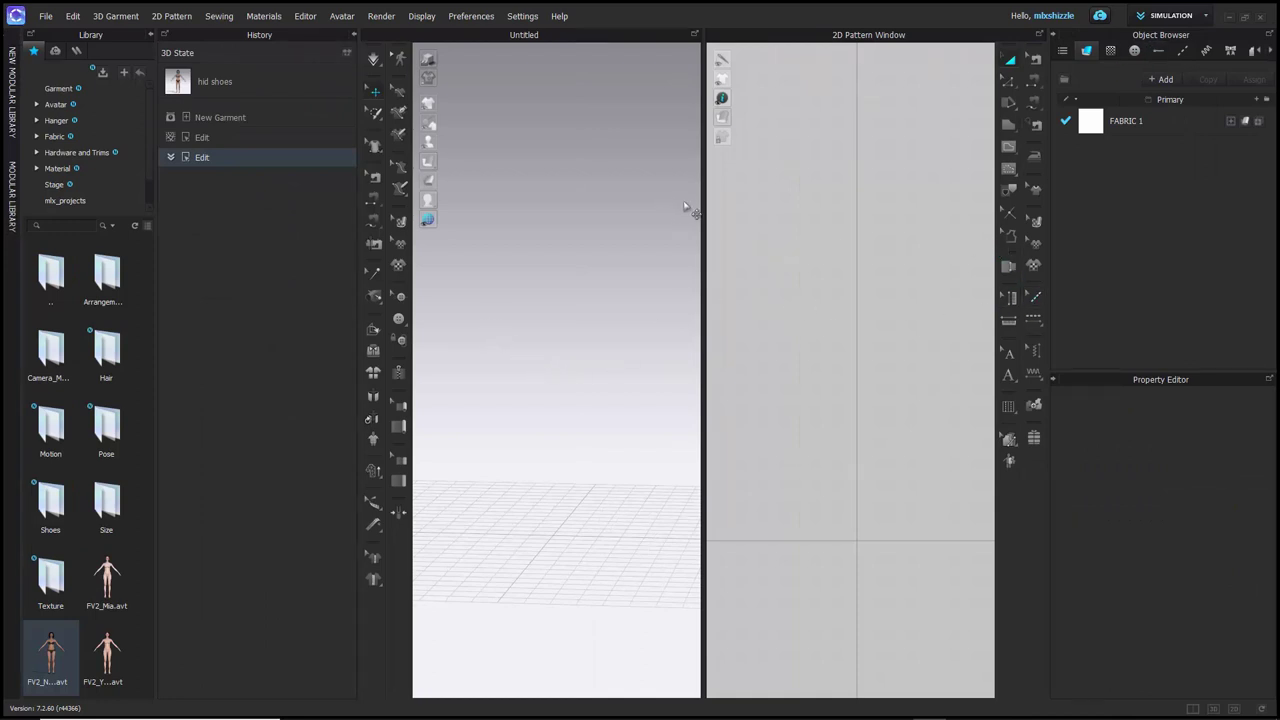
drag(704, 210, 771, 209)
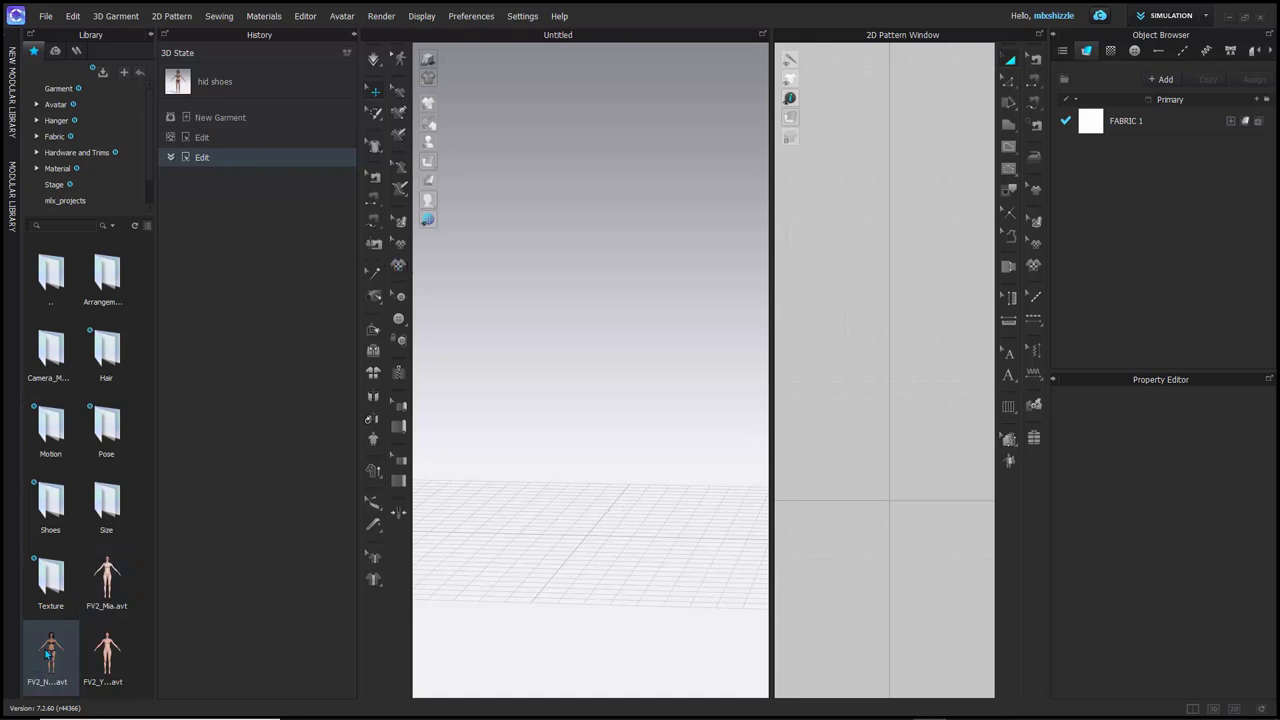
mouse_move(48, 656)
drag(50, 658, 591, 544)
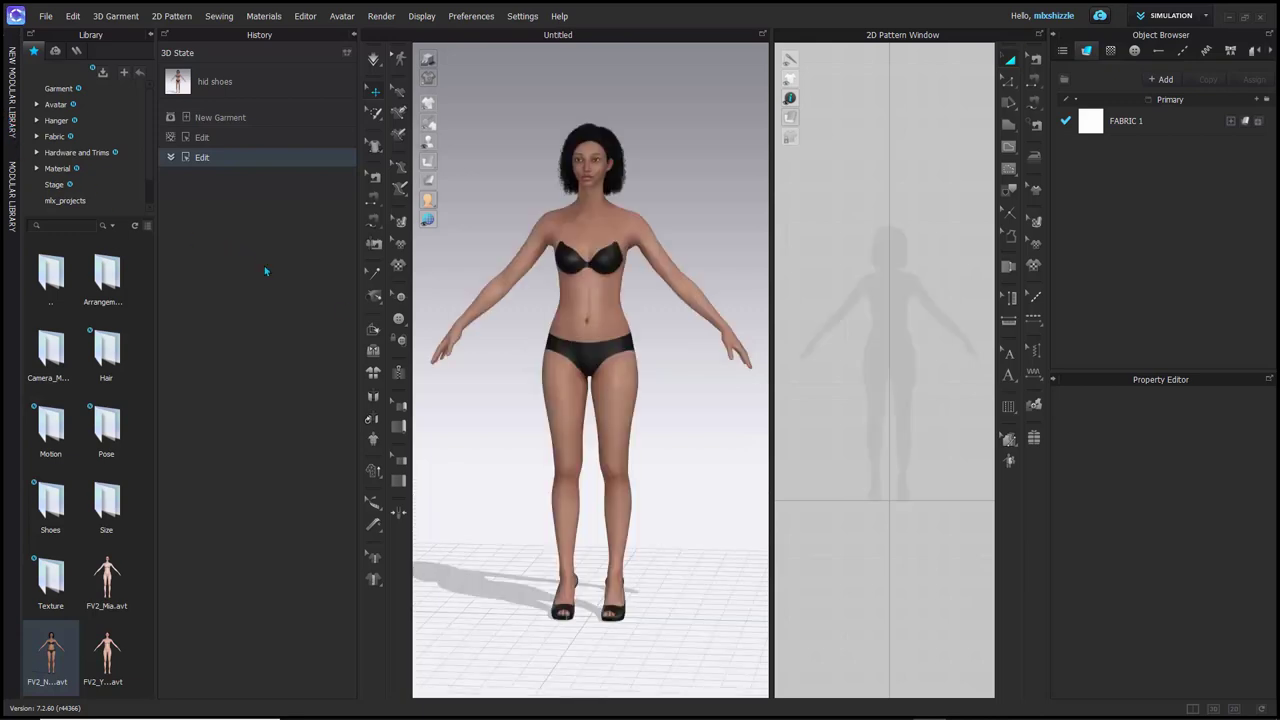
Step: Load the 'hid shoes' 3D state, accepting the history-clear and low-memory warnings
double_click(190, 86)
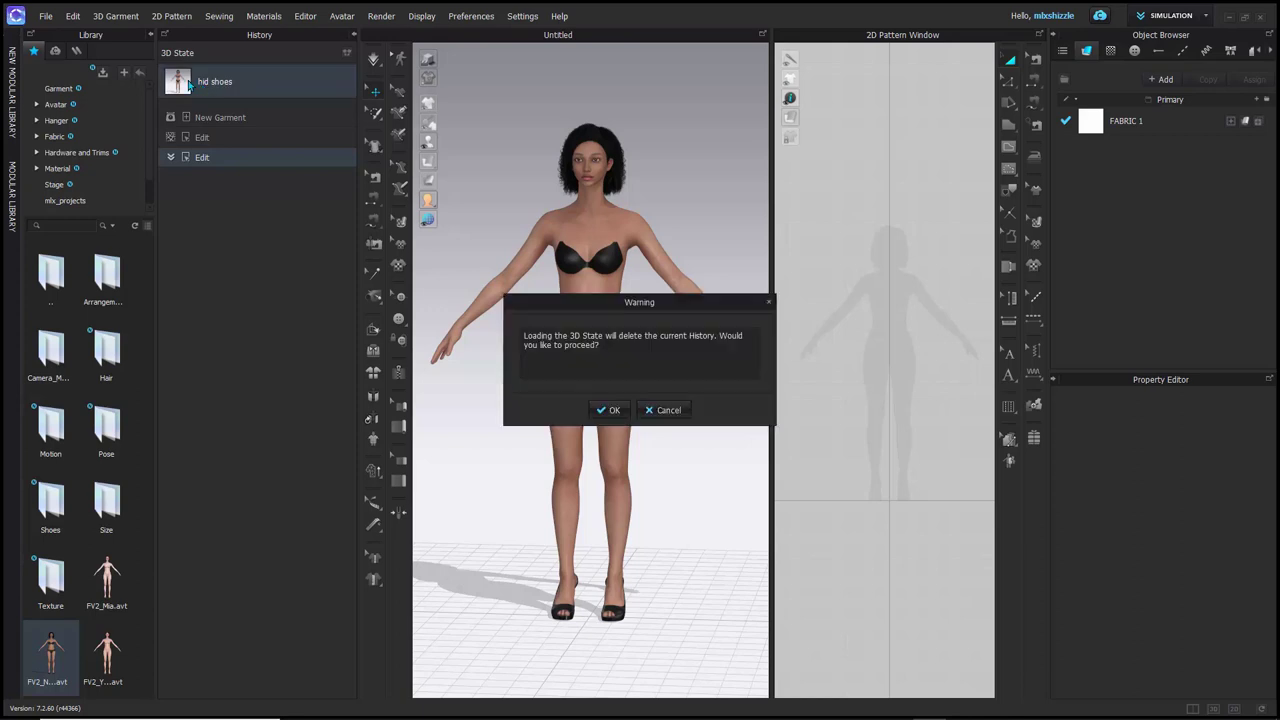
click(616, 407)
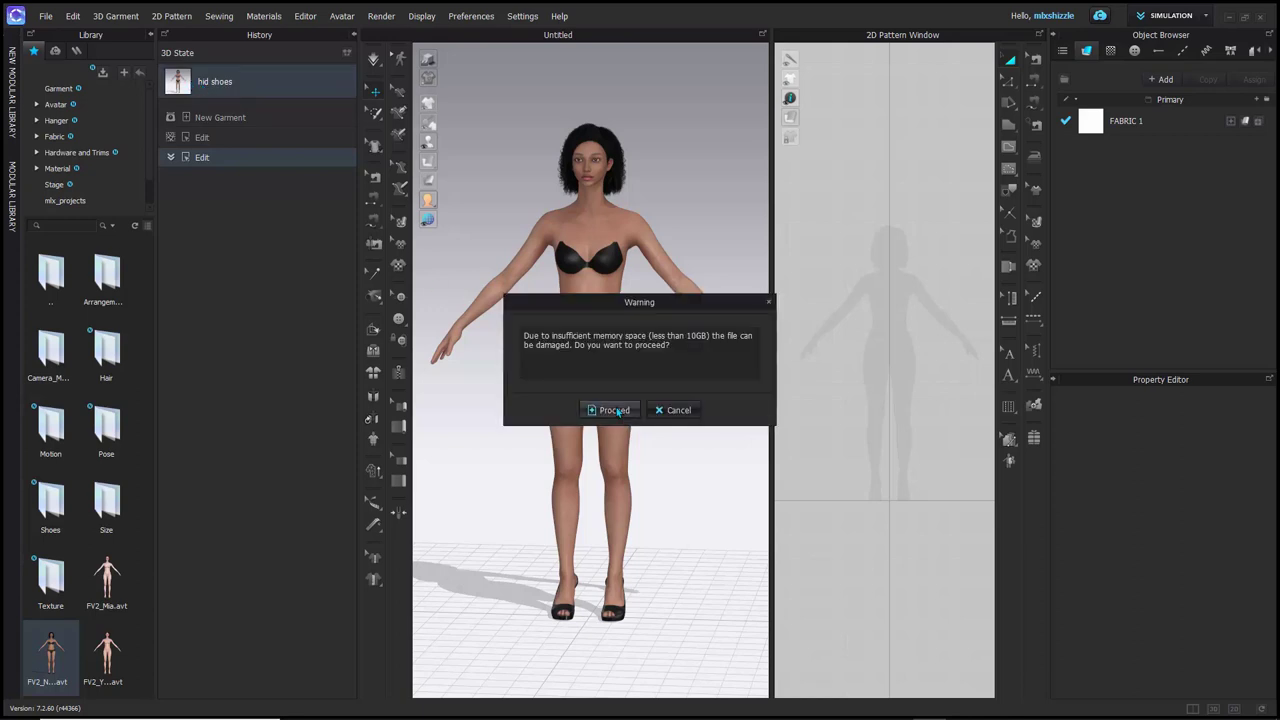
click(616, 407)
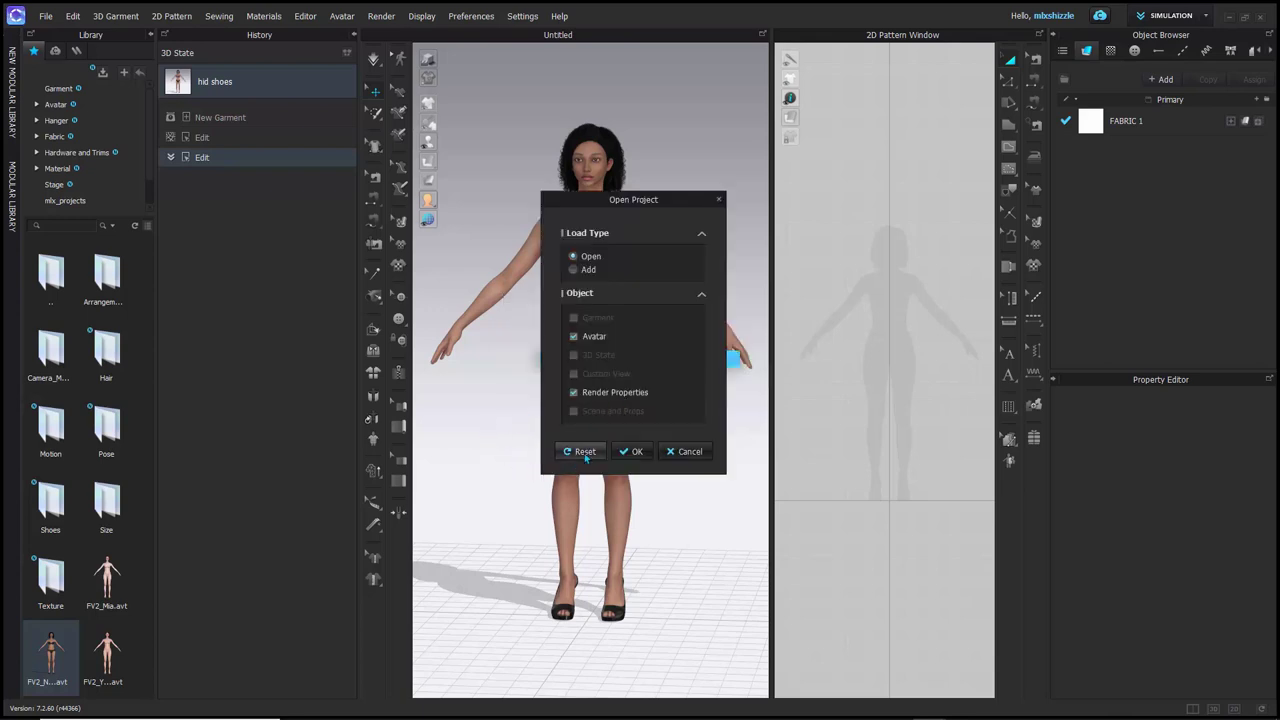
Step: Confirm opening the avatar and render properties, then orbit around the barefoot avatar
click(630, 451)
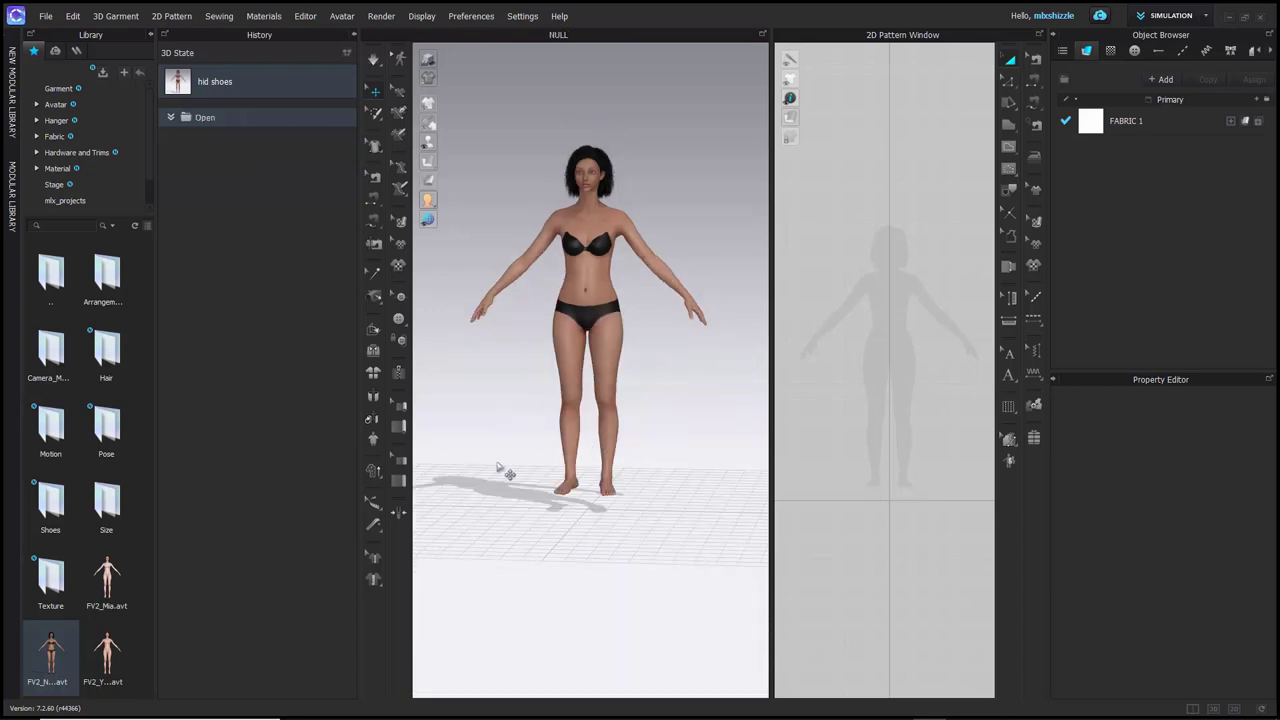
right_drag(499, 462, 546, 481)
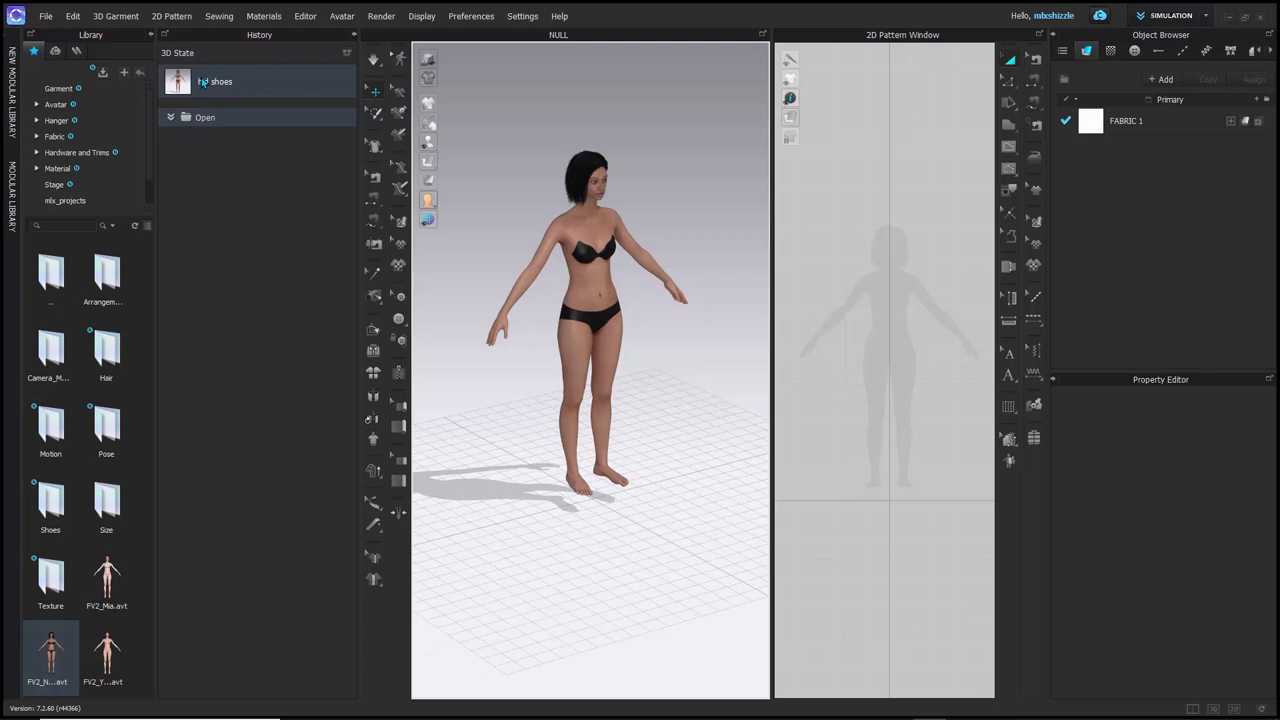
Step: Save the project as naomi_test.zprj in D:\3D Fashion Design\mlx_projects
click(45, 17)
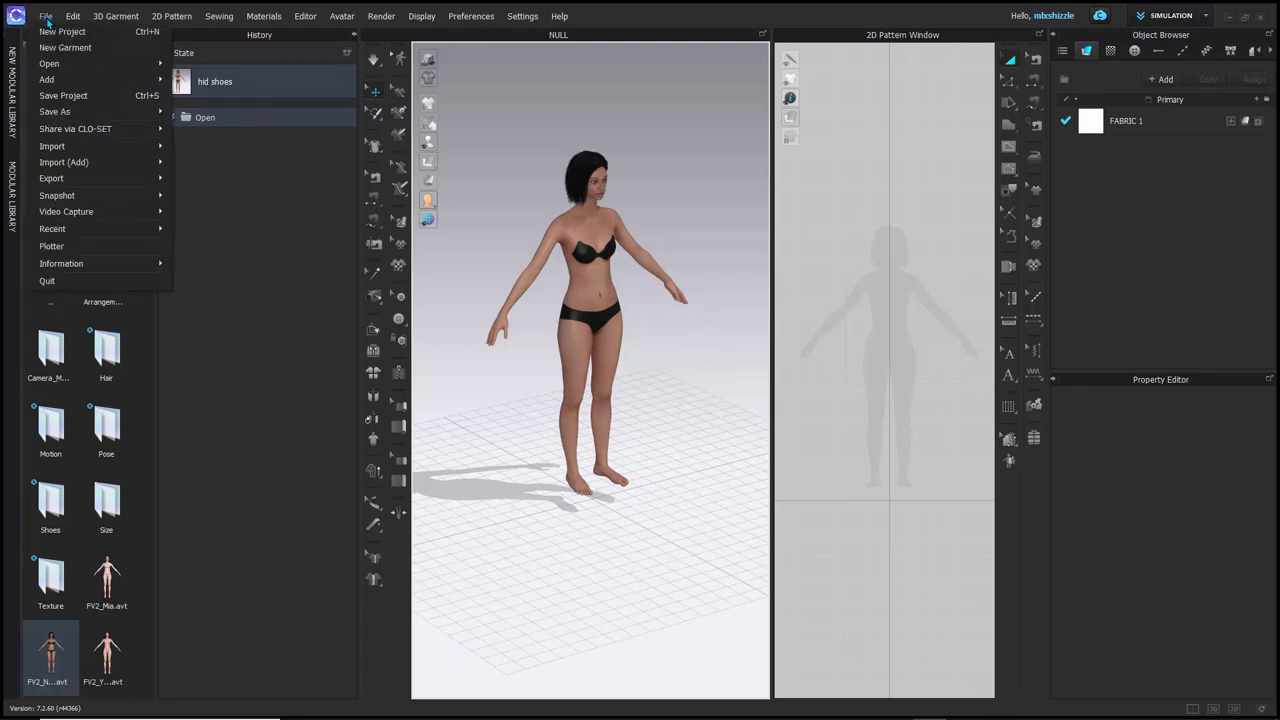
mouse_move(69, 115)
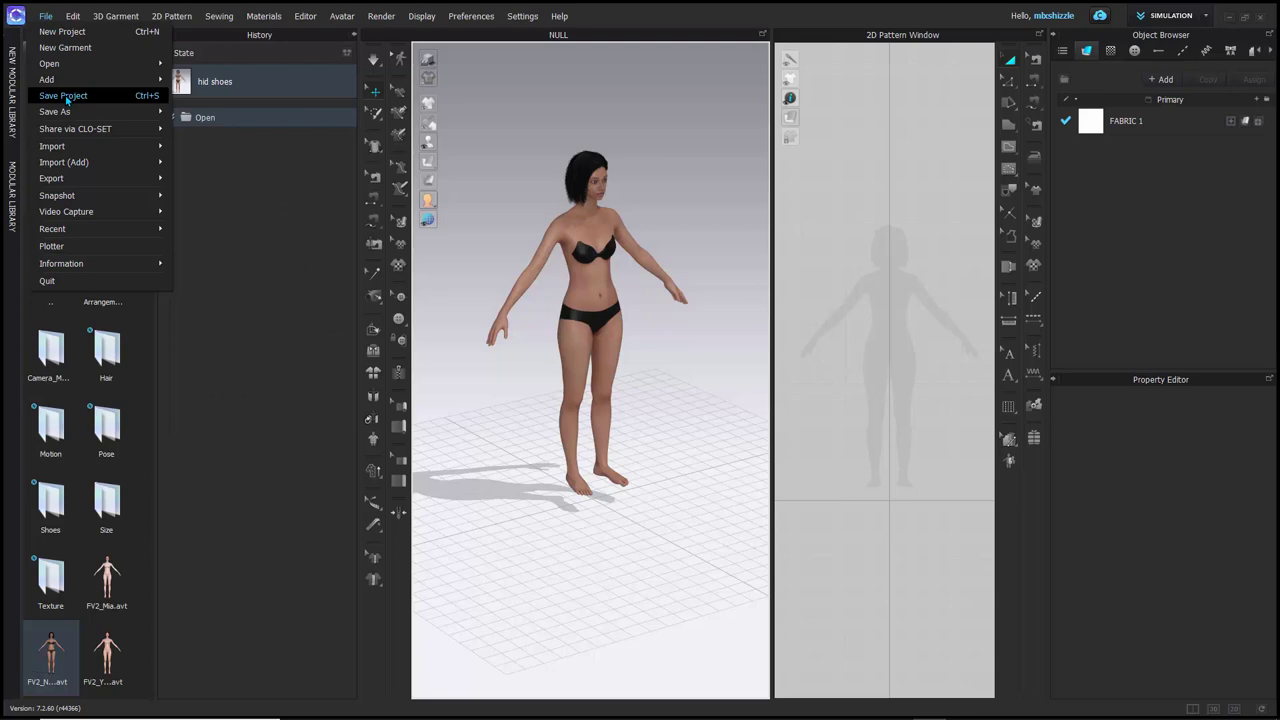
click(66, 97)
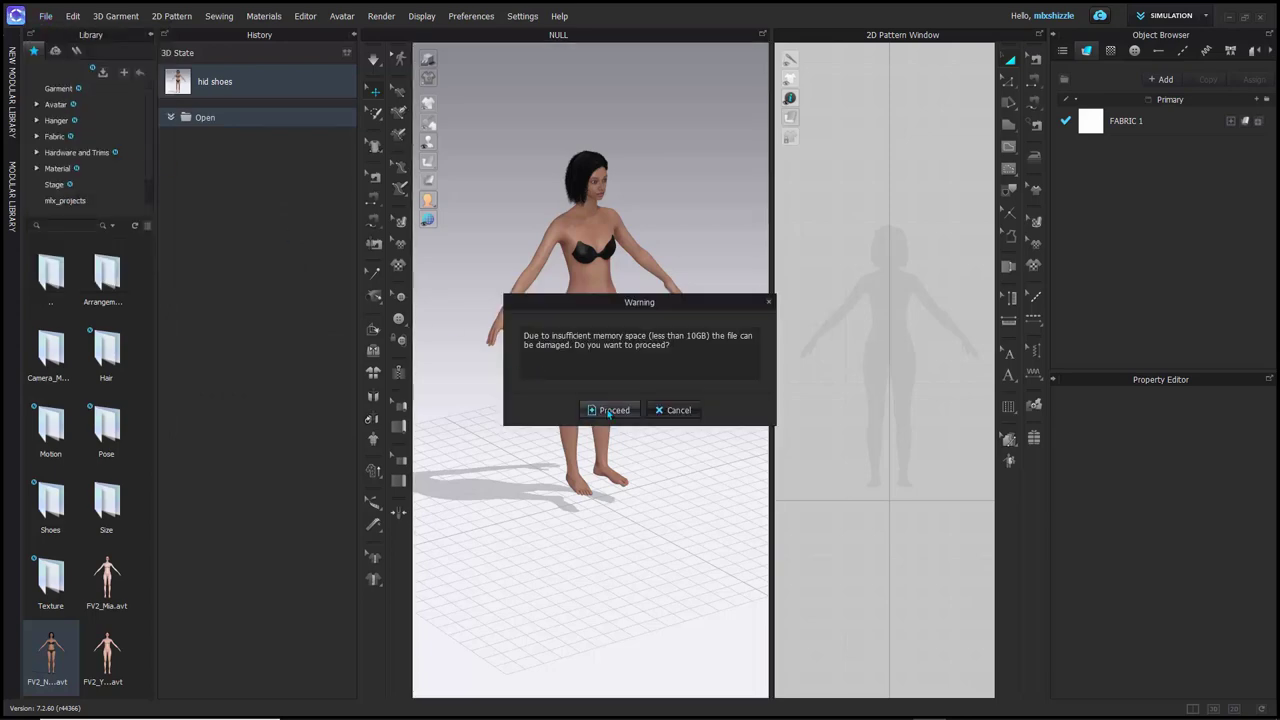
click(607, 411)
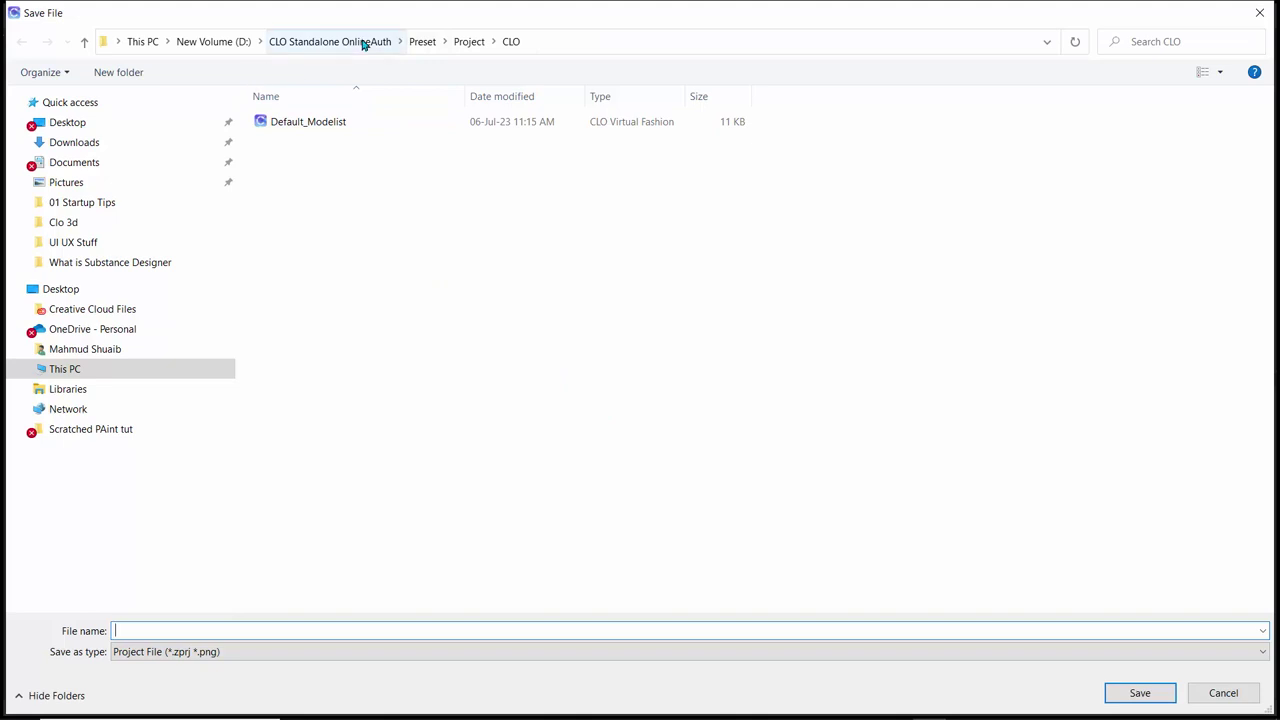
click(208, 44)
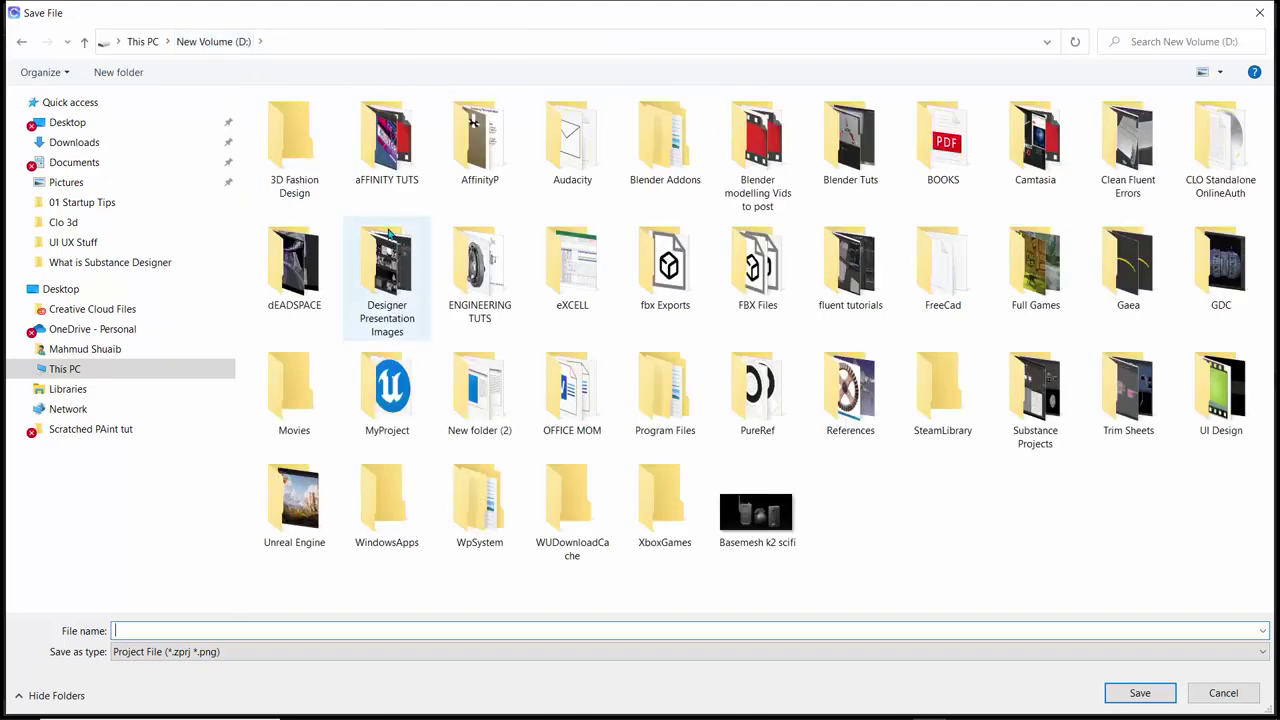
click(303, 162)
double_click(303, 162)
click(471, 150)
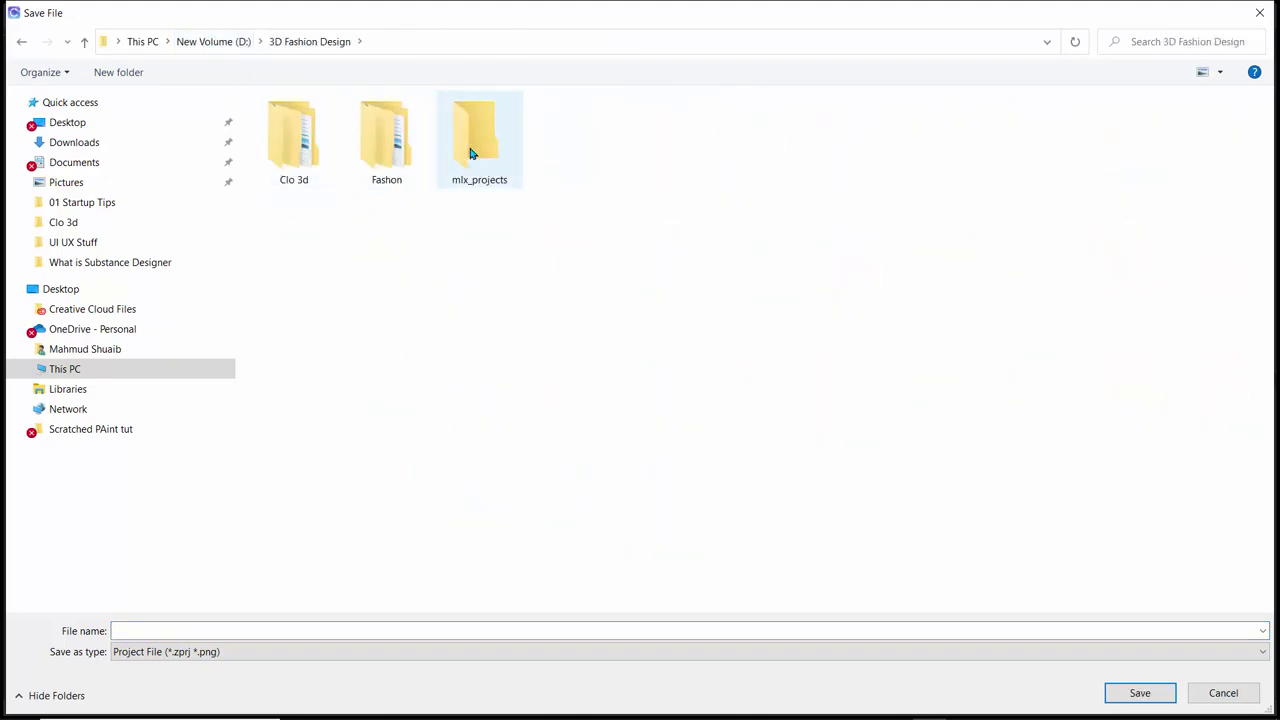
double_click(471, 150)
click(173, 628)
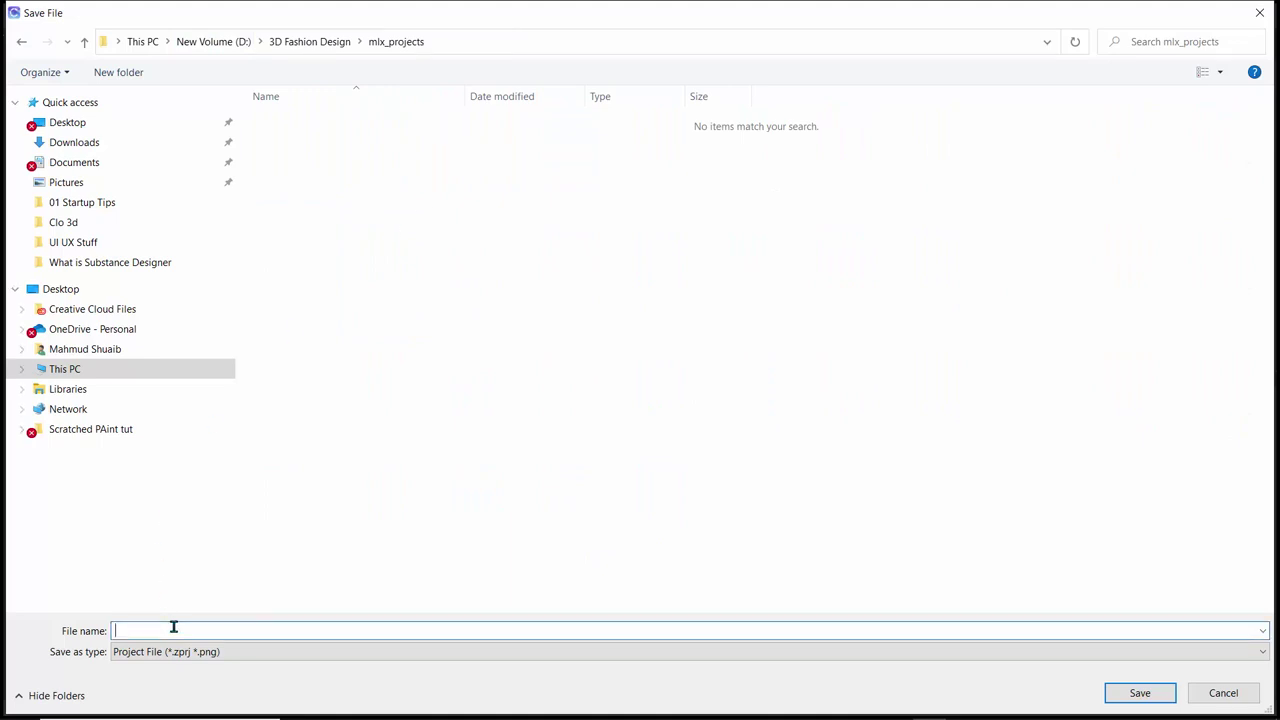
text(na)
text(omi)
text(_t4)
text(es)
text(t)
key(Return)
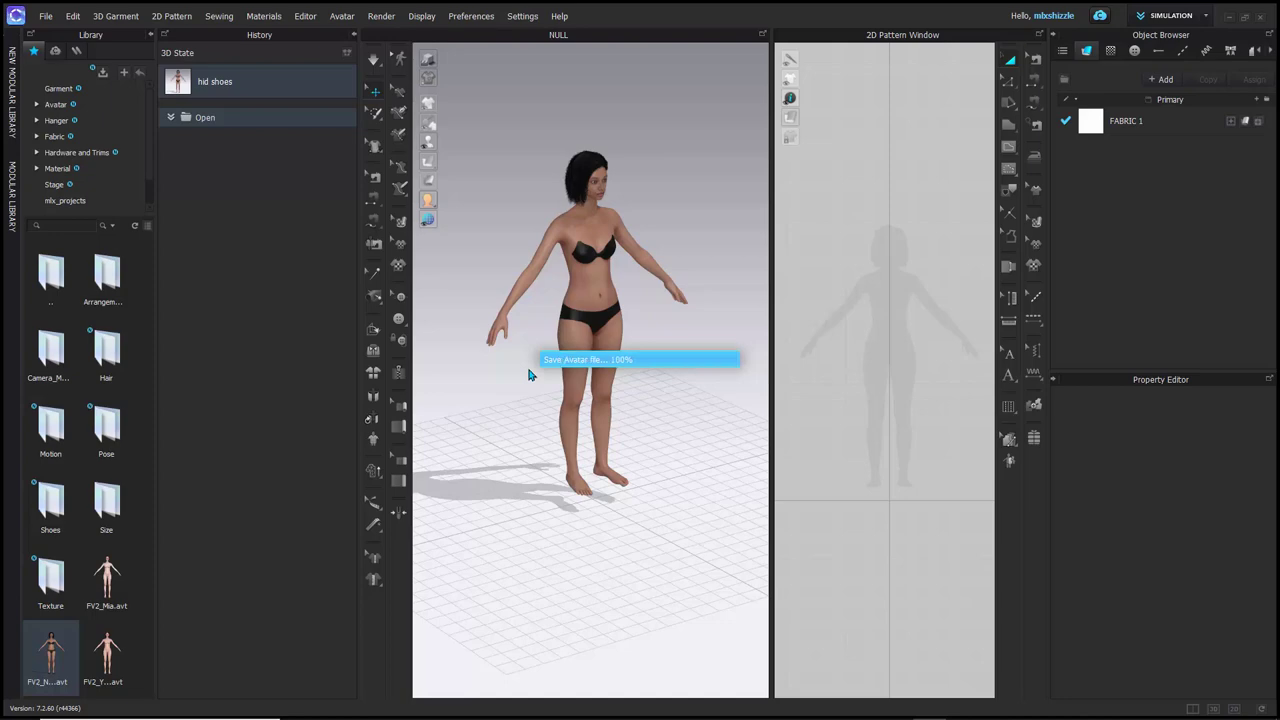
Step: Switch the library to its sign-in section and orbit to low frontal and three-quarter views of the avatar
click(55, 52)
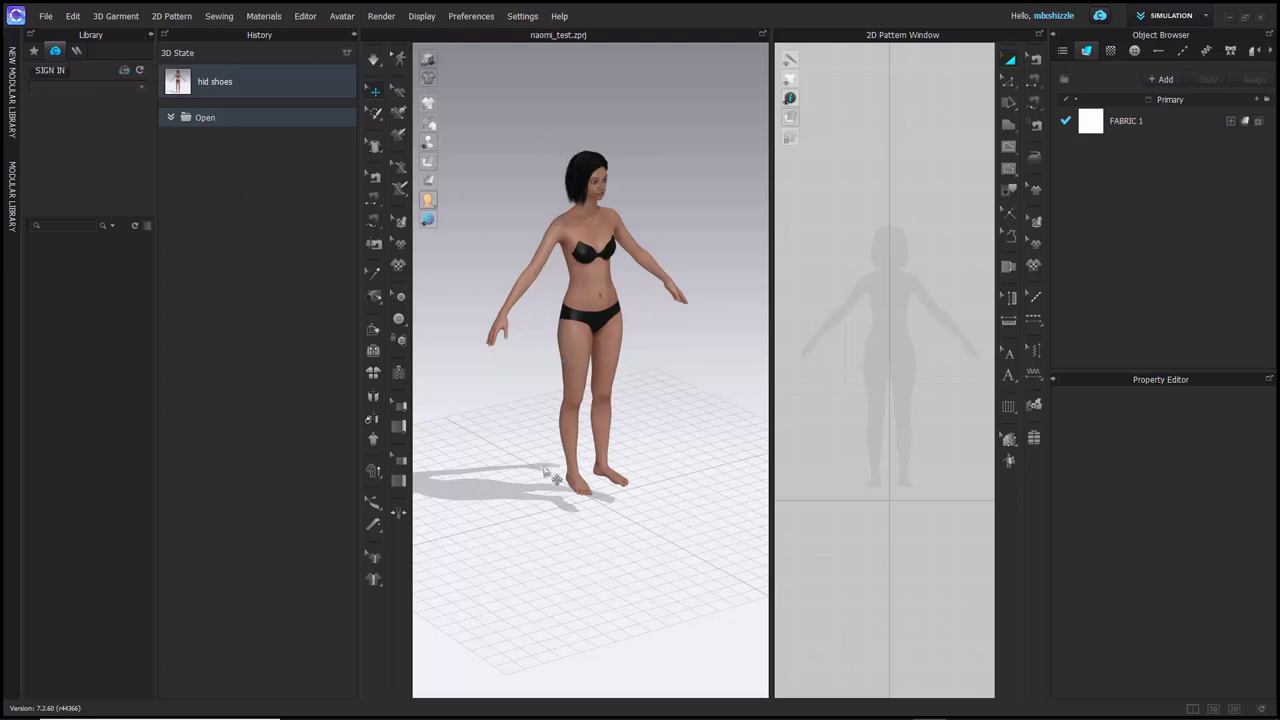
mouse_move(543, 463)
right_down()
mouse_move(491, 446)
mouse_move(580, 477)
mouse_move(553, 468)
right_up()
scroll(614, 434, down, 3)
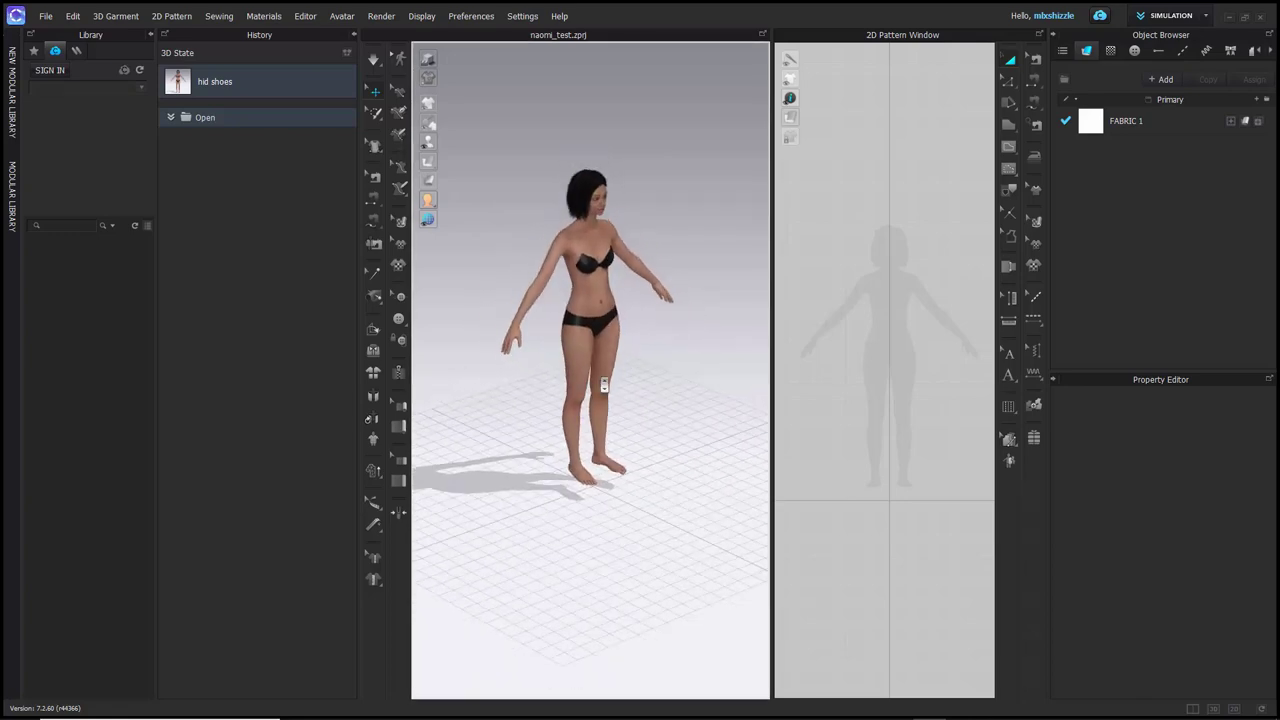
scroll(603, 384, up, 5)
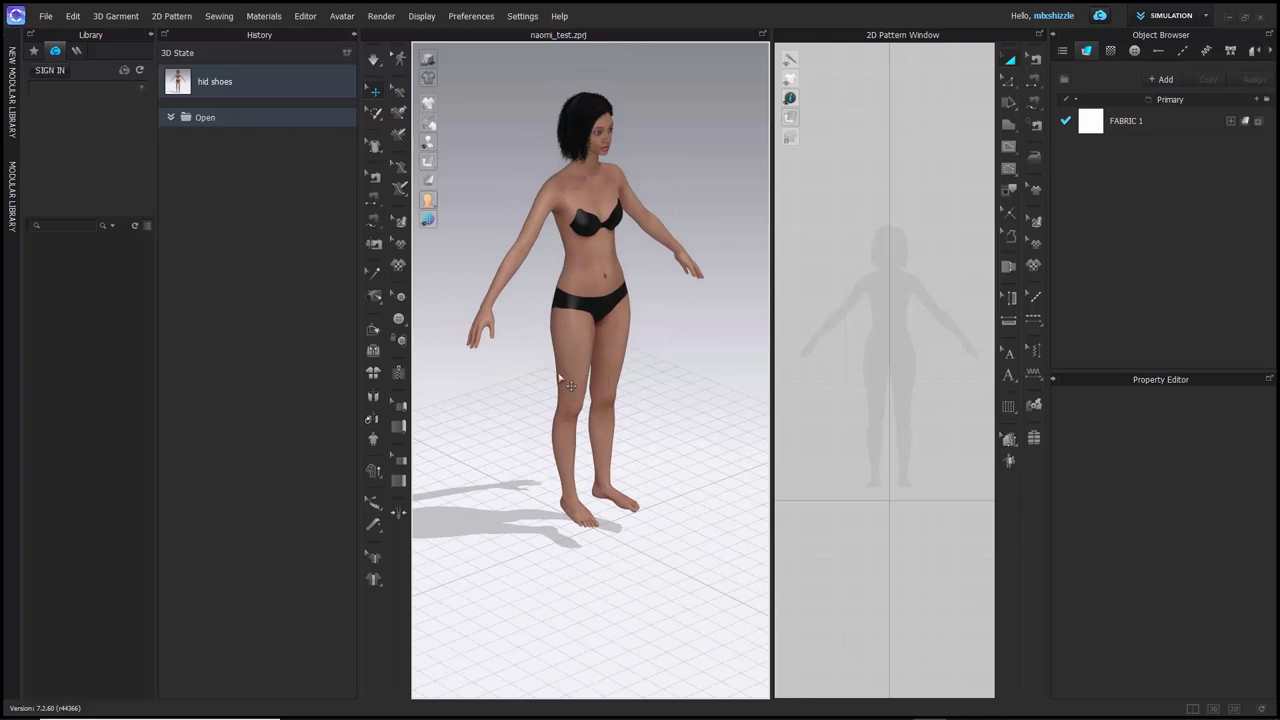
right_drag(553, 396, 354, 420)
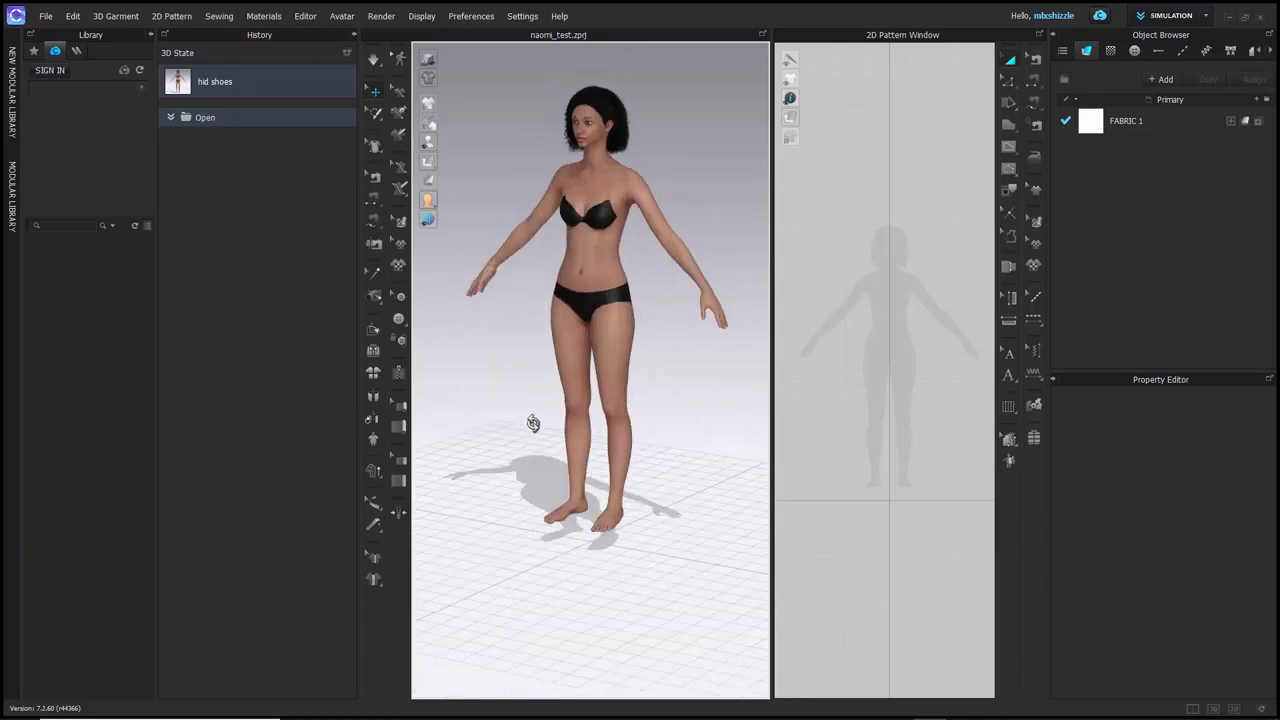
right_drag(533, 423, 491, 414)
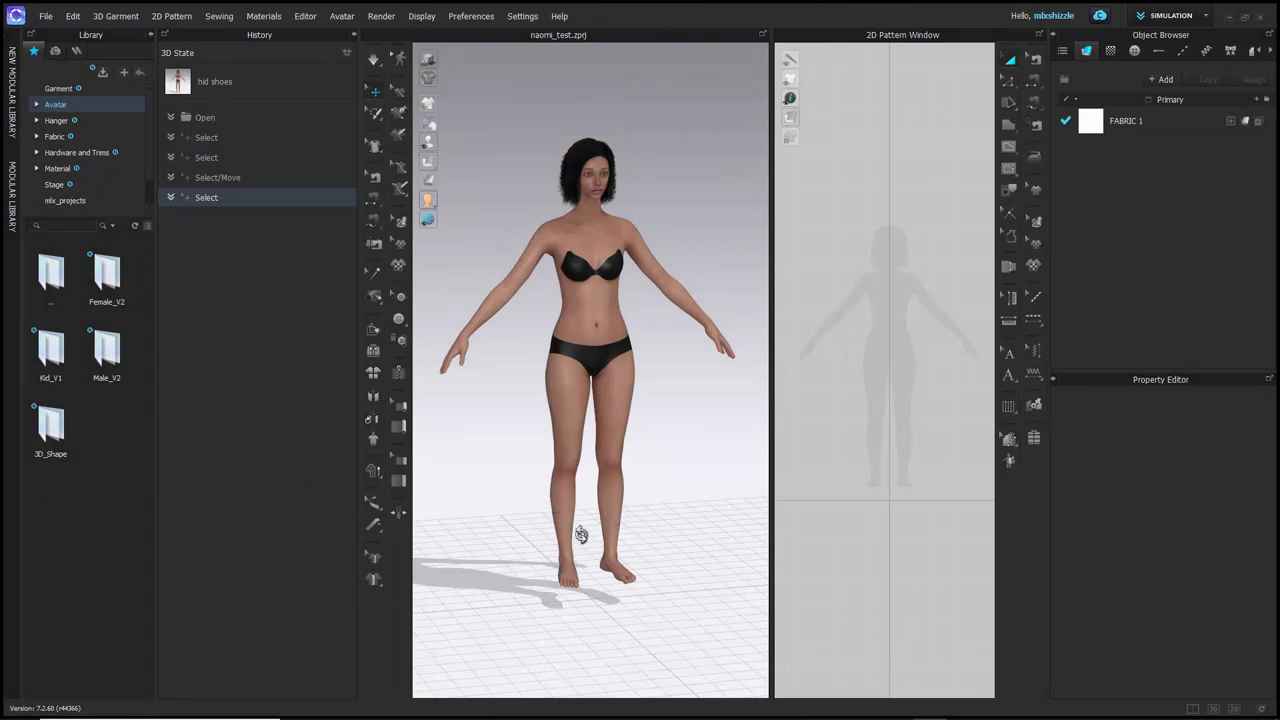
right_drag(580, 529, 720, 523)
Step: Snap through the preset back, front, left and right views, ending on the front view
key(8)
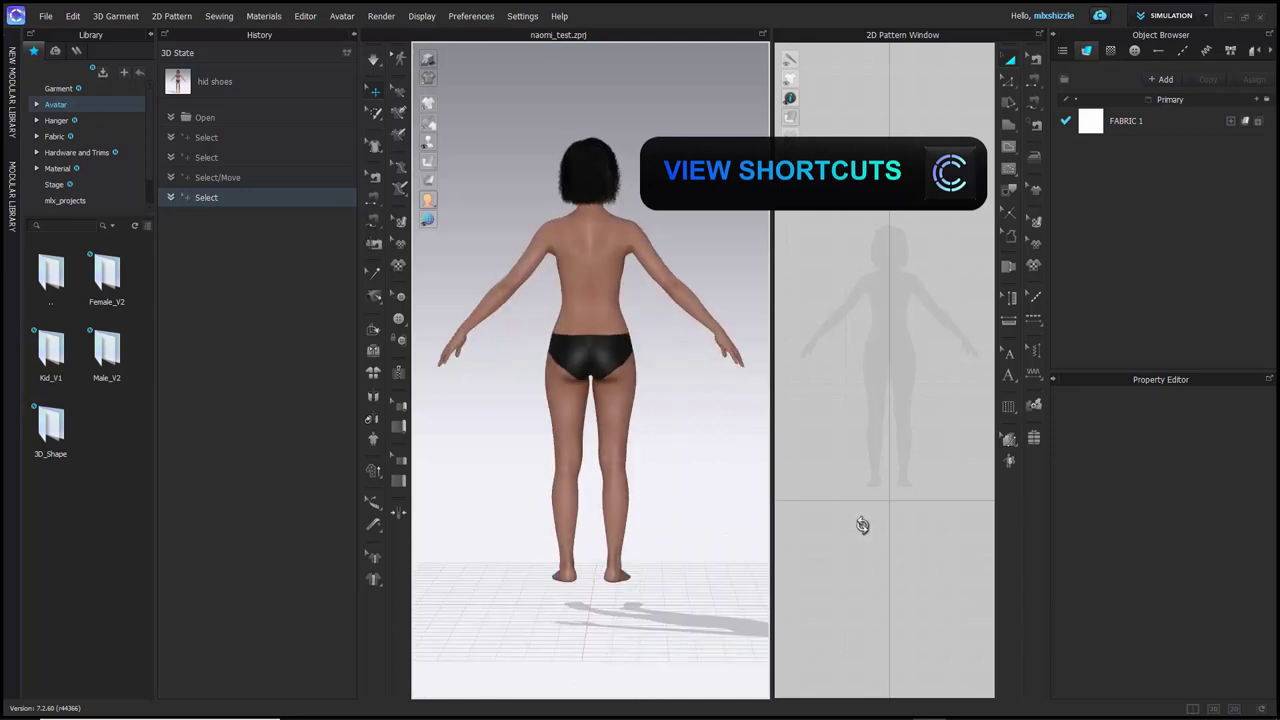
key(2)
right_drag(517, 525, 591, 531)
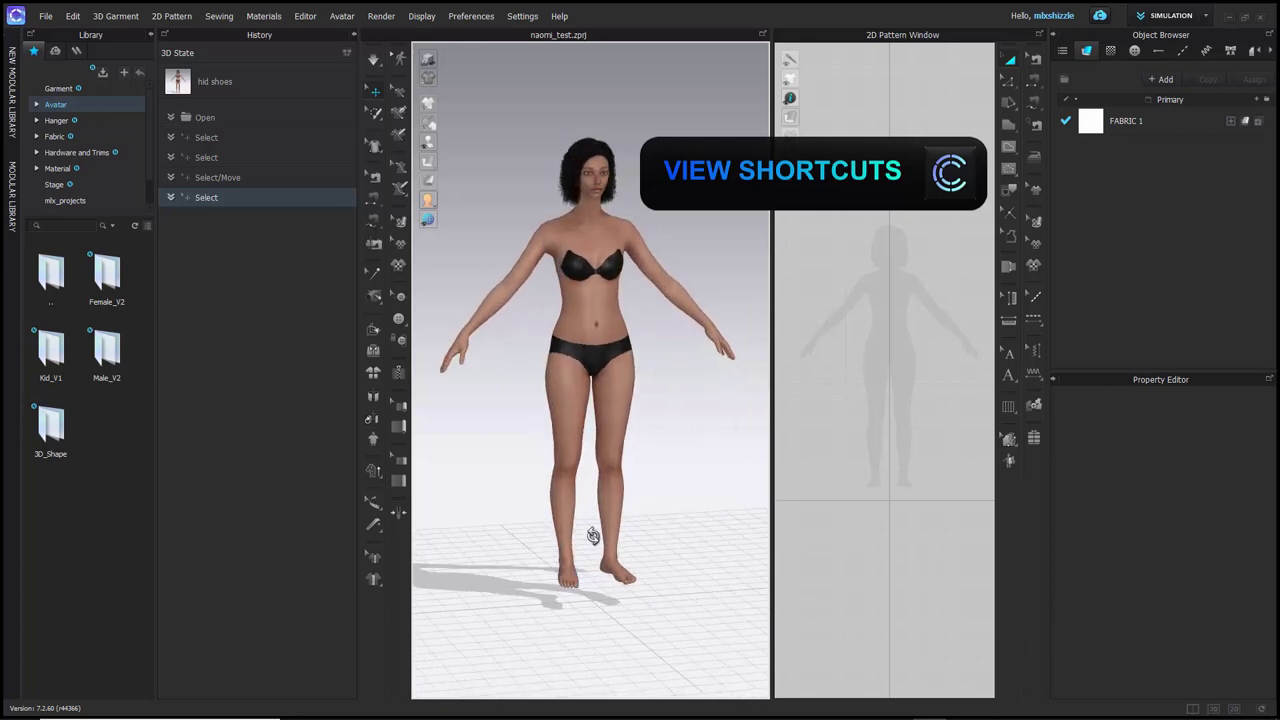
key(2)
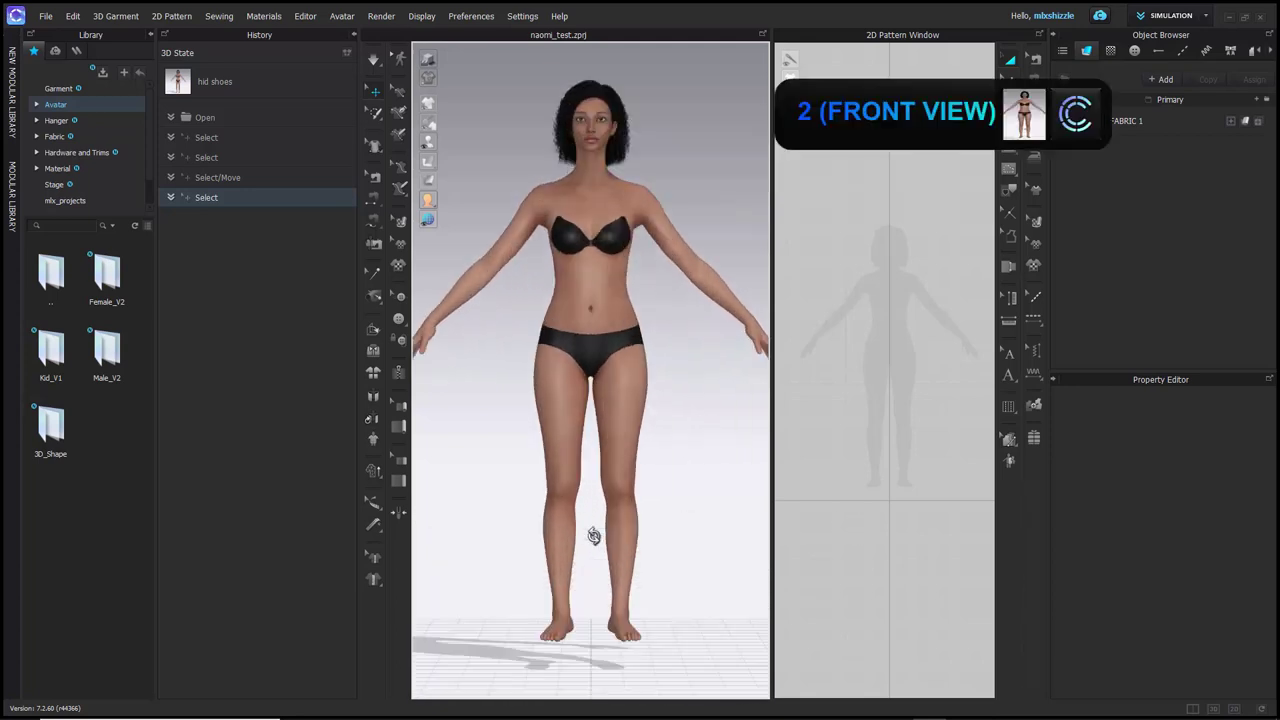
key(4)
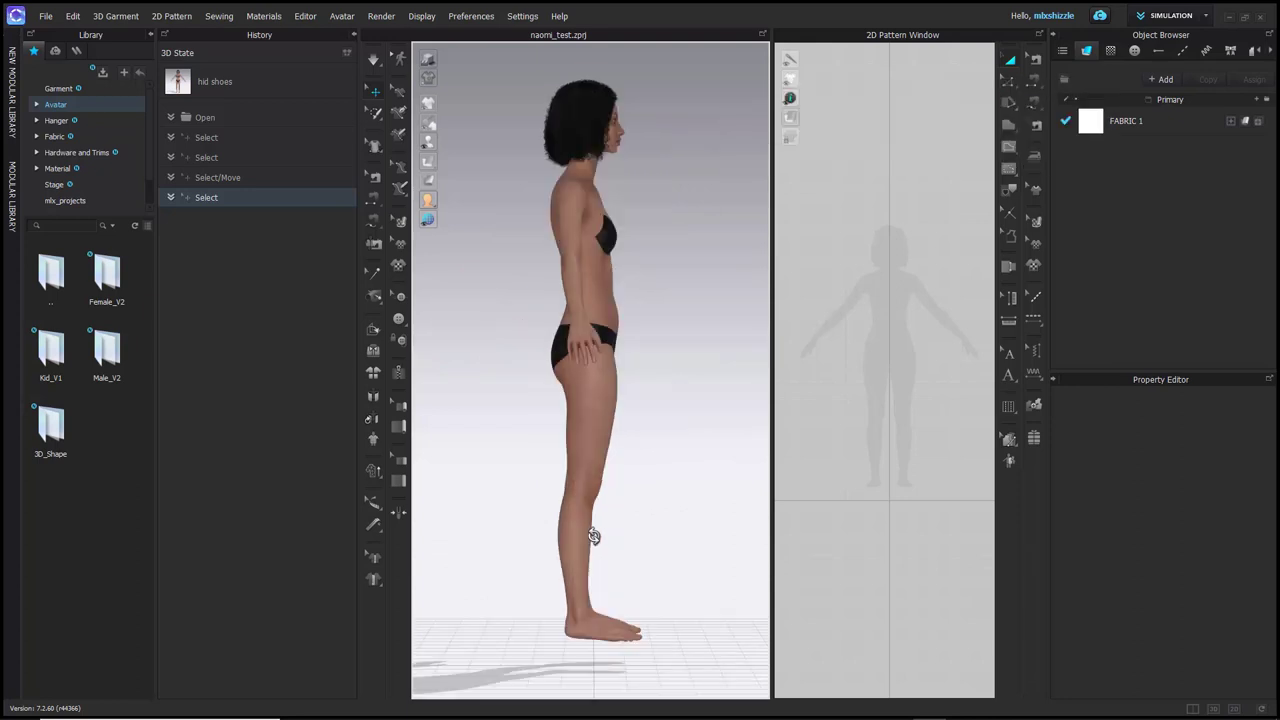
key(6)
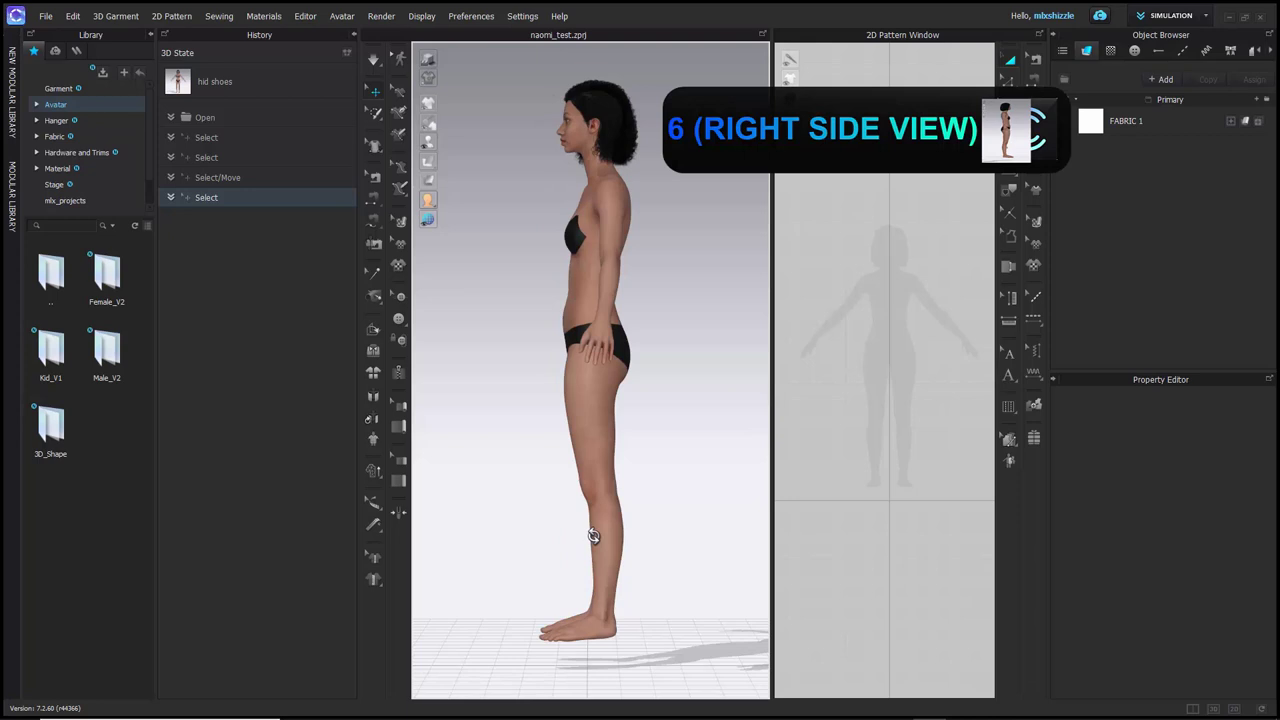
key(2)
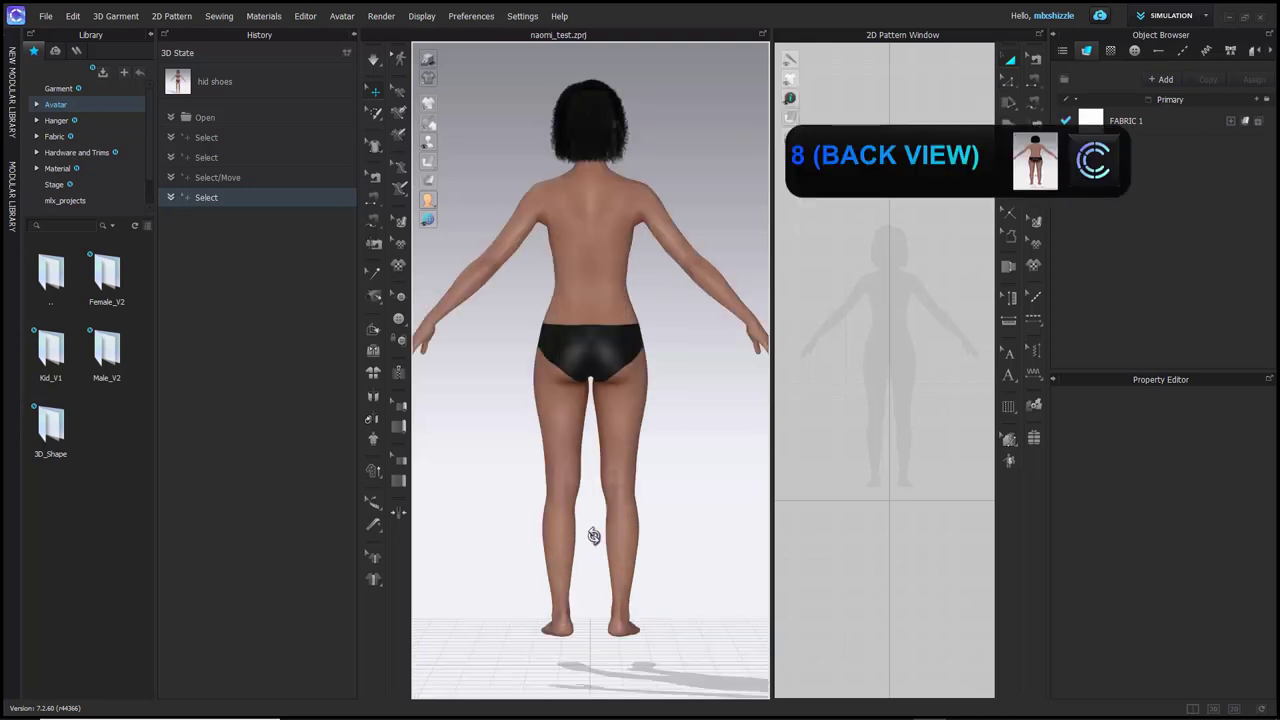
key(2)
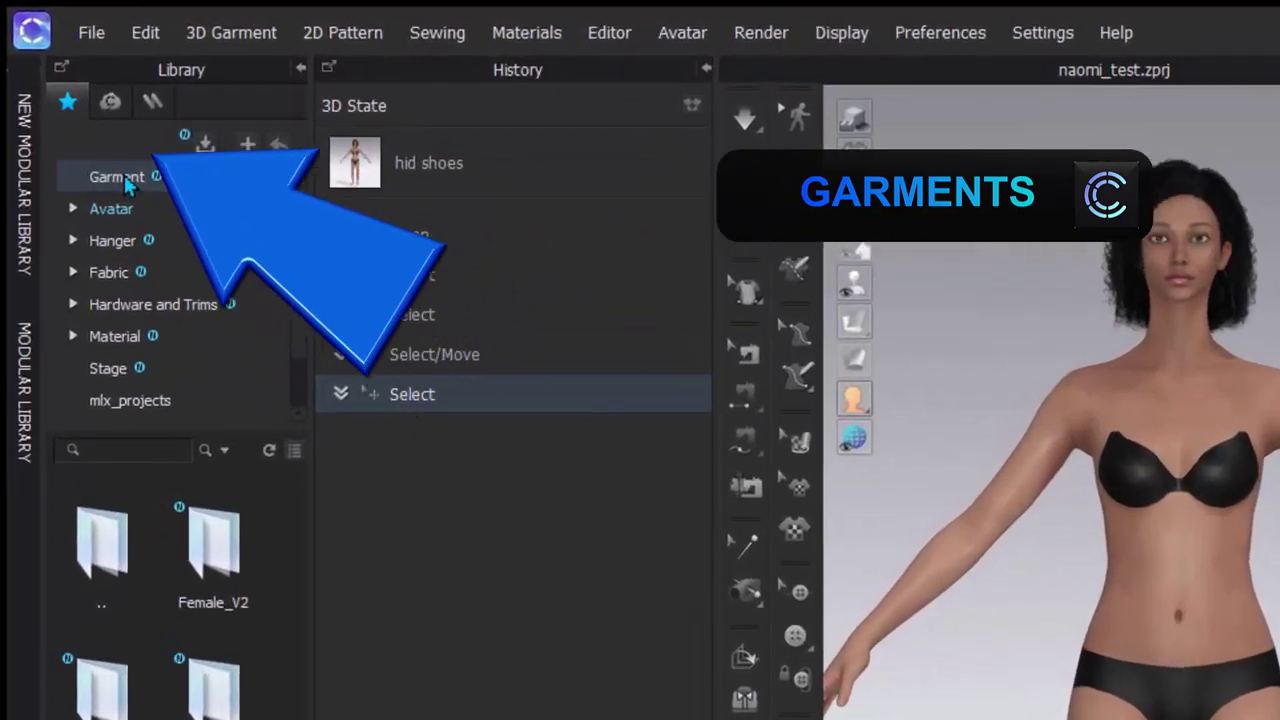
Step: Browse the Garment library and download the Female T-shirt and Male T-shirt garments
click(61, 89)
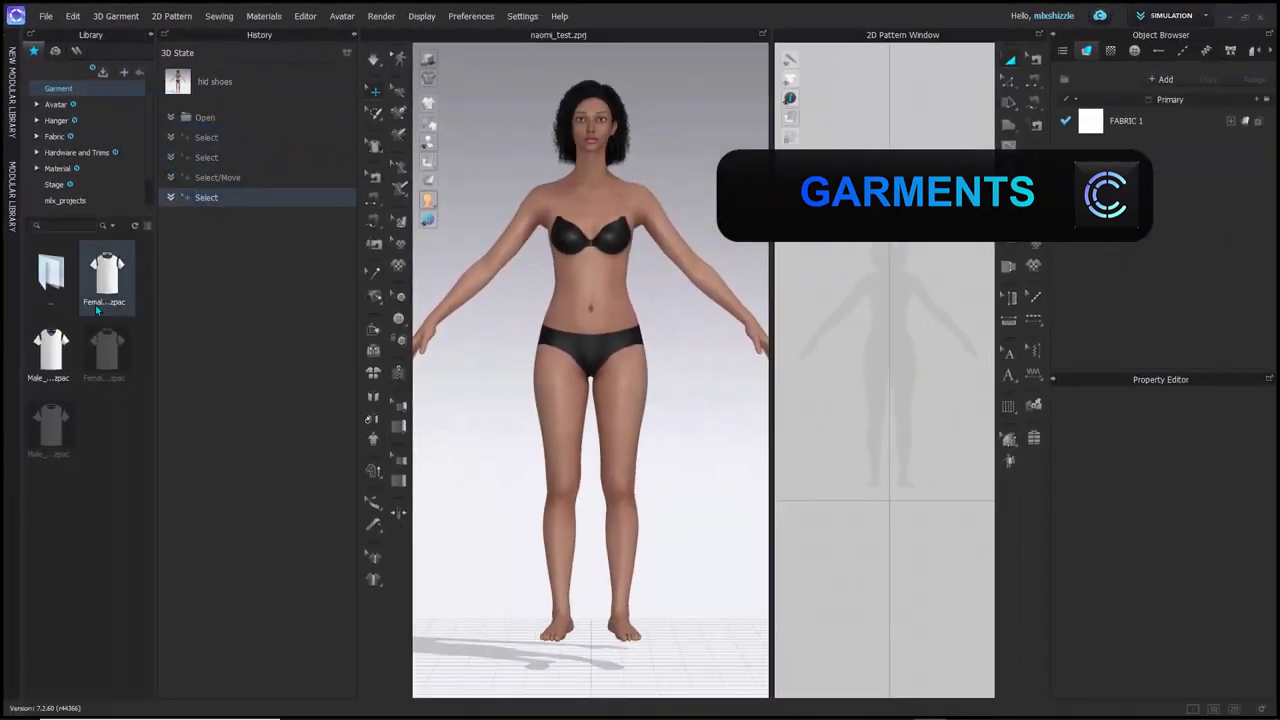
mouse_move(174, 485)
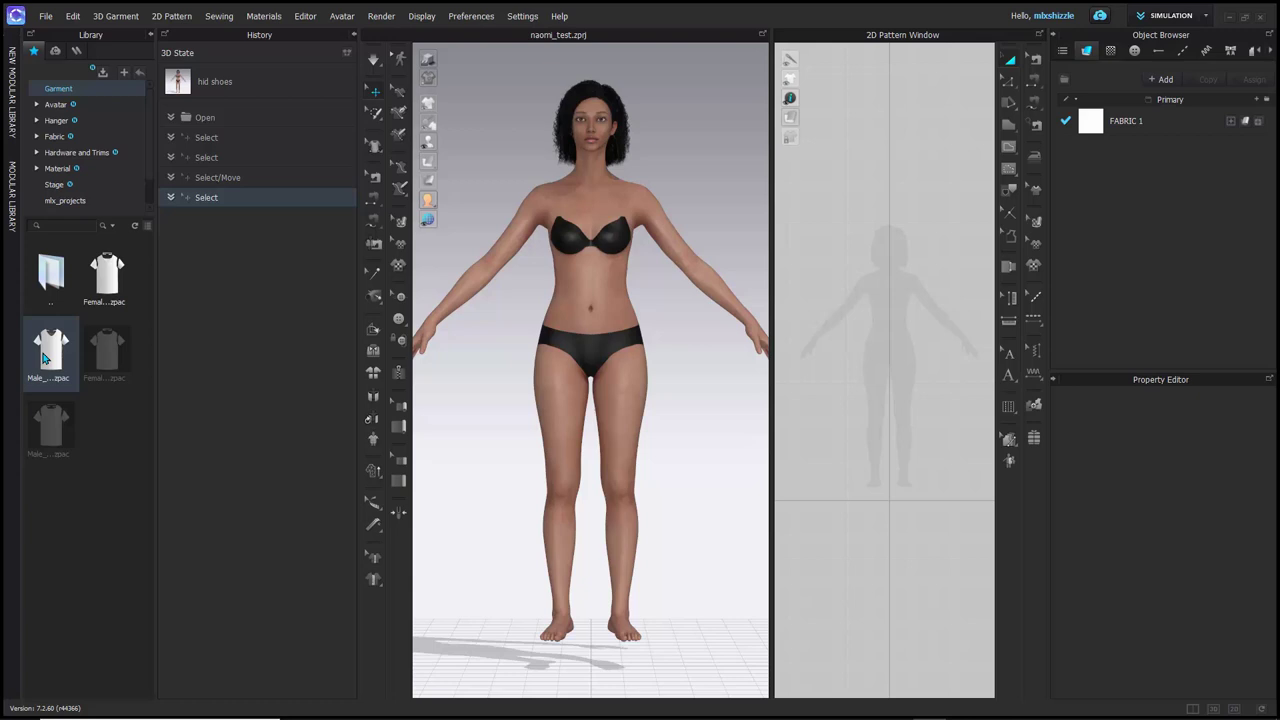
mouse_move(44, 358)
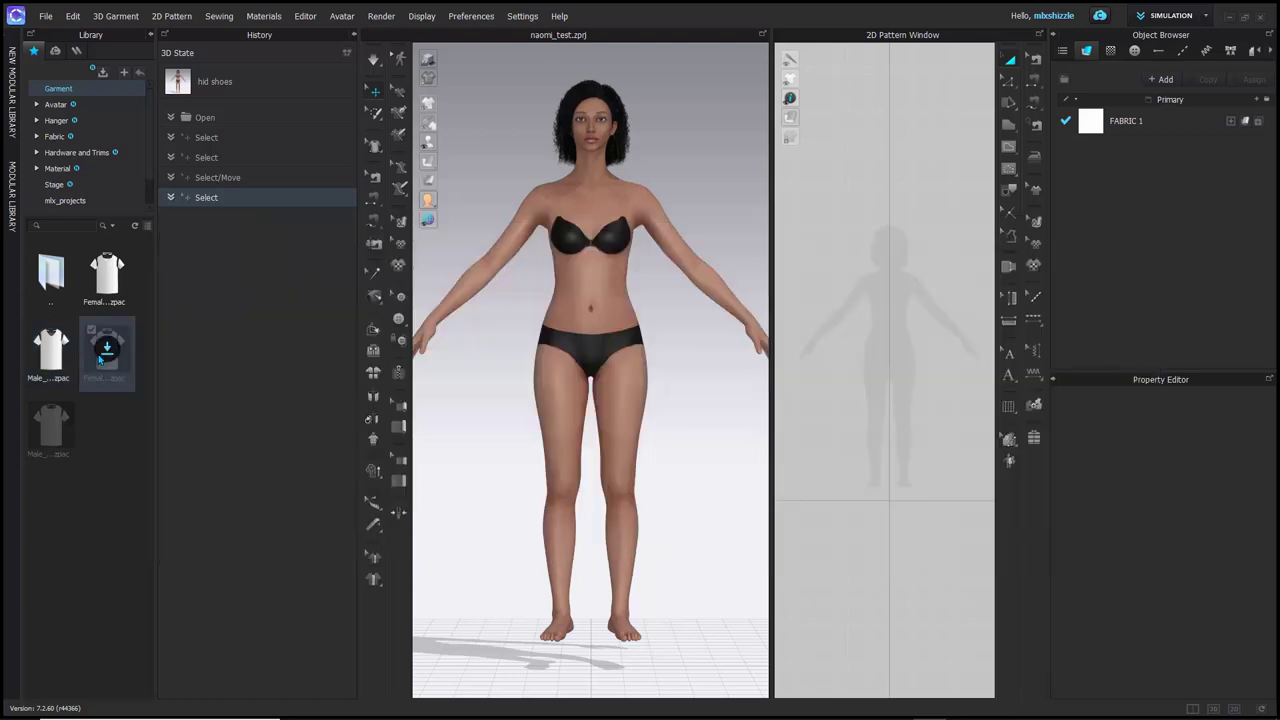
mouse_move(100, 359)
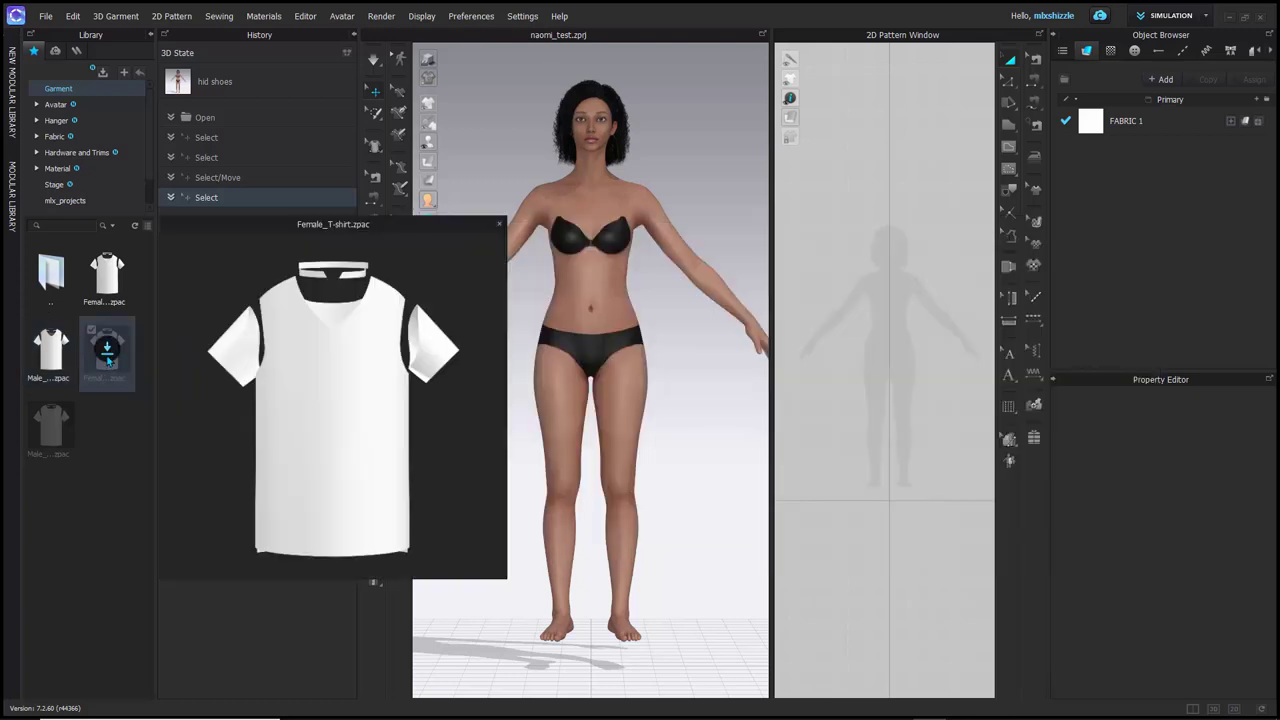
mouse_move(65, 413)
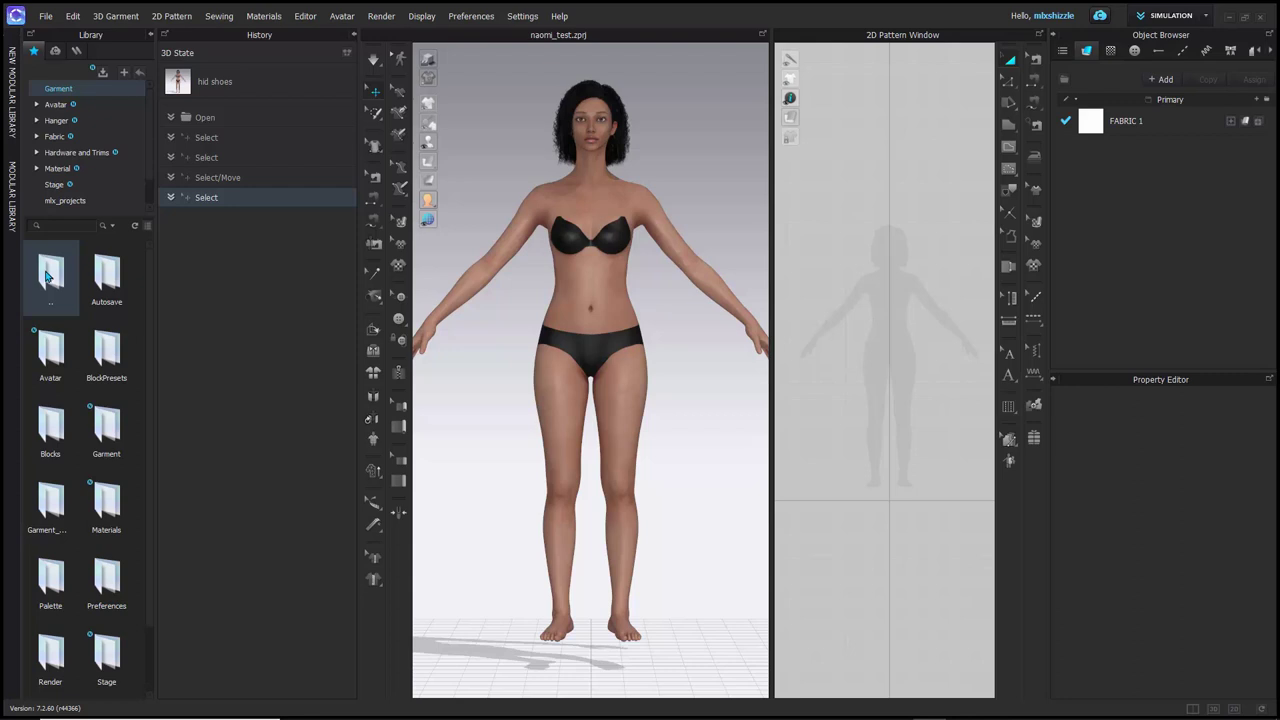
click(55, 90)
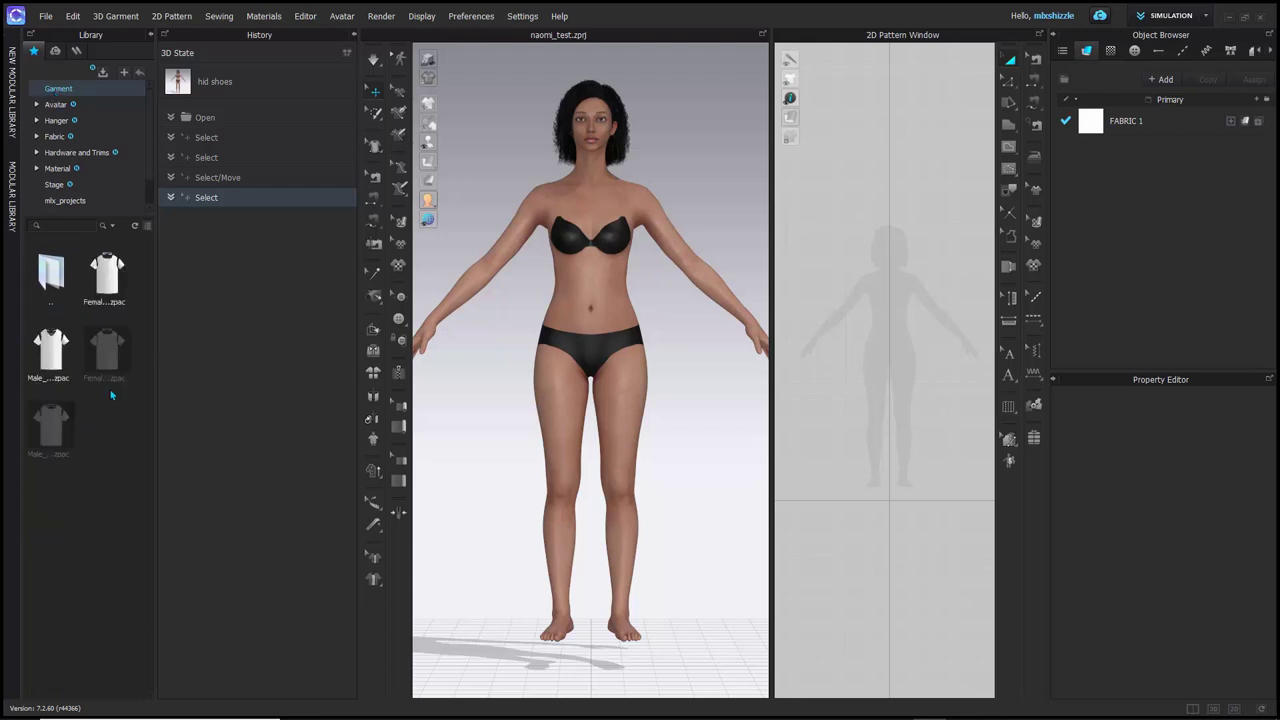
mouse_move(114, 374)
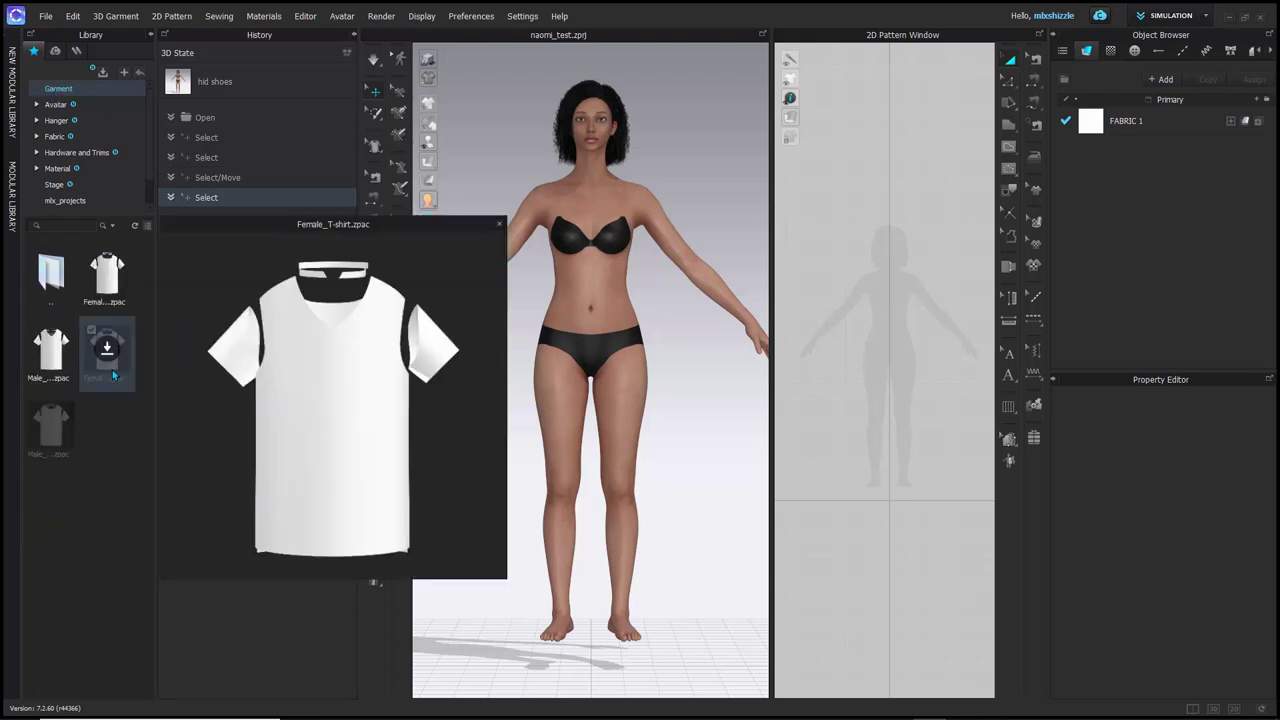
click(107, 348)
click(107, 350)
click(53, 429)
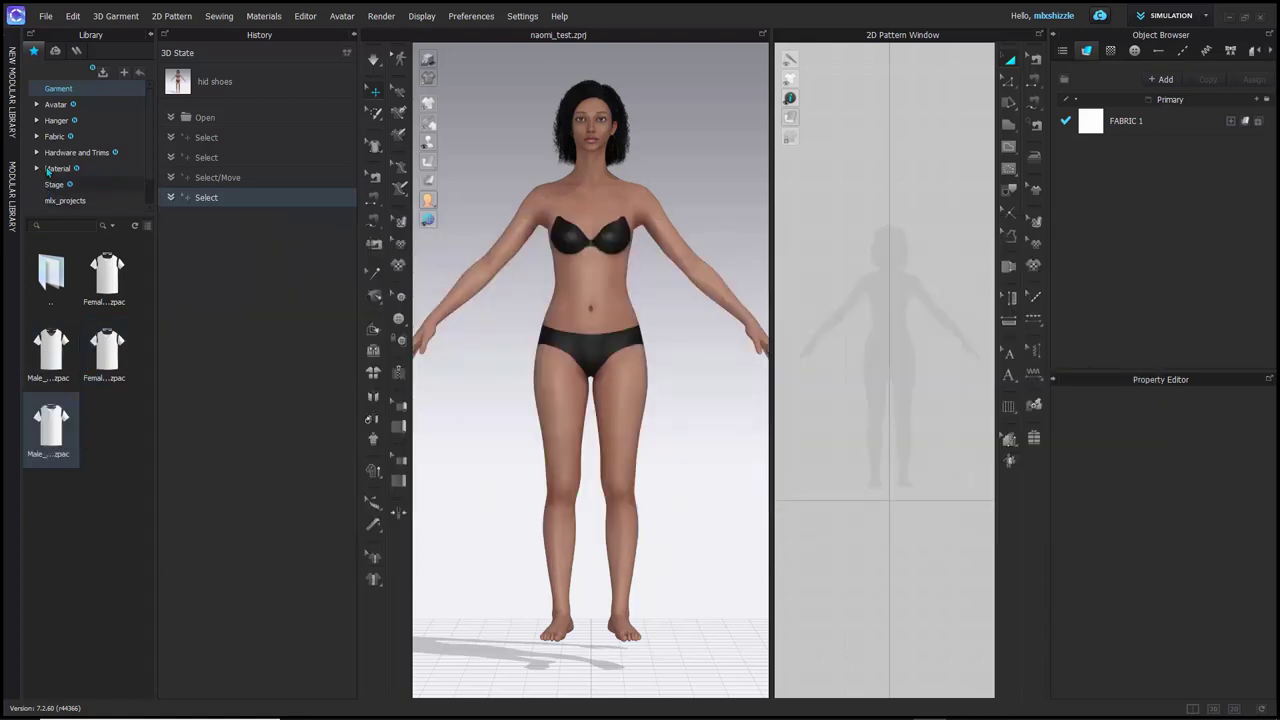
Step: Open the Female_V2 avatar folder in the library and its Pose folder
click(50, 108)
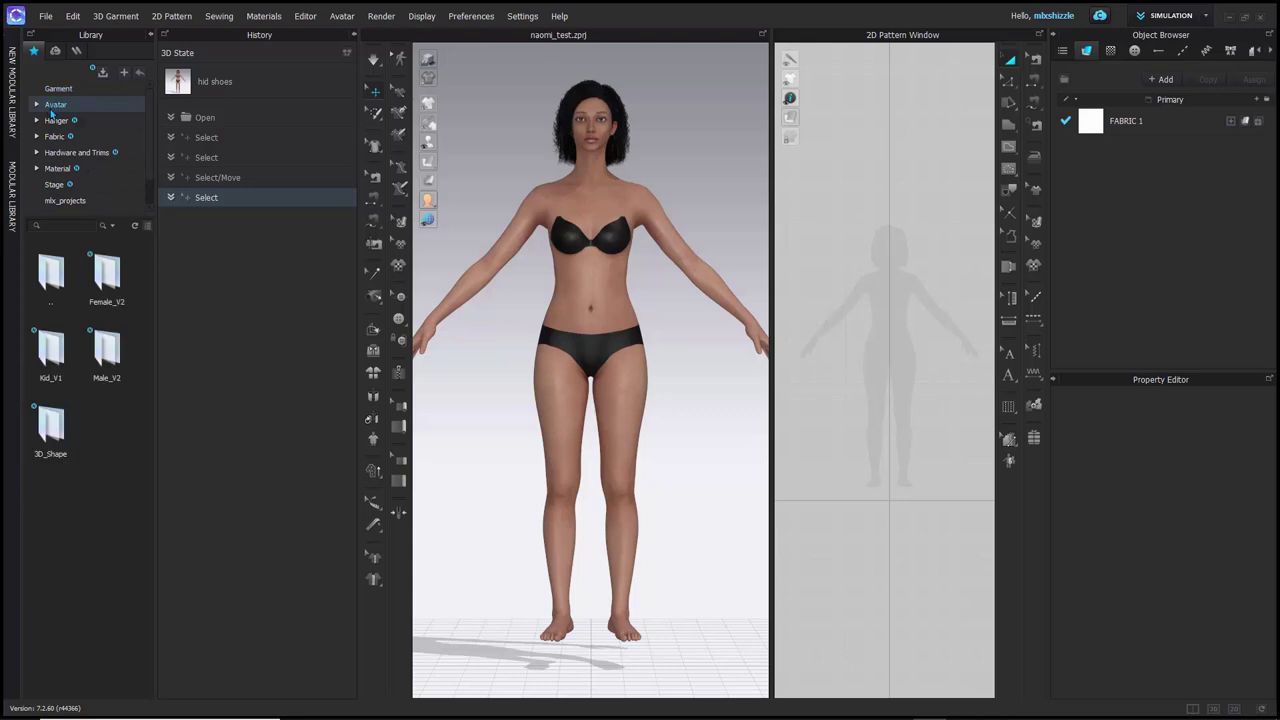
click(37, 104)
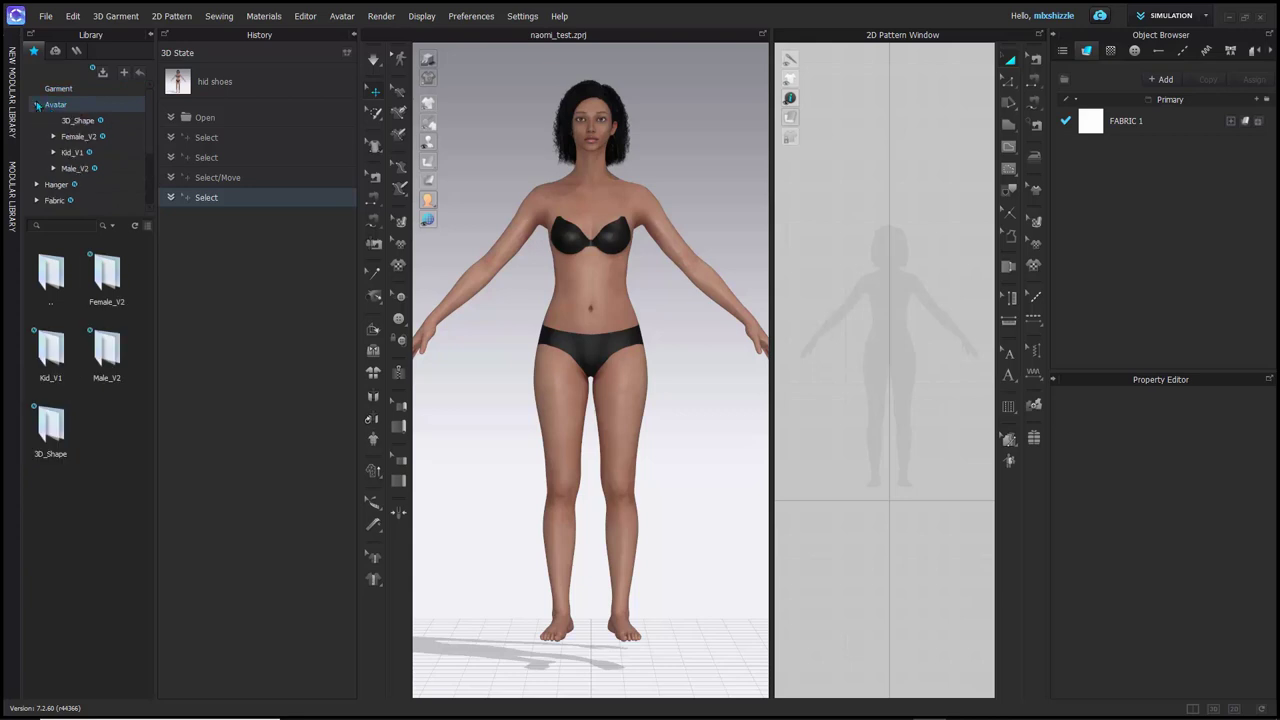
click(73, 137)
click(107, 580)
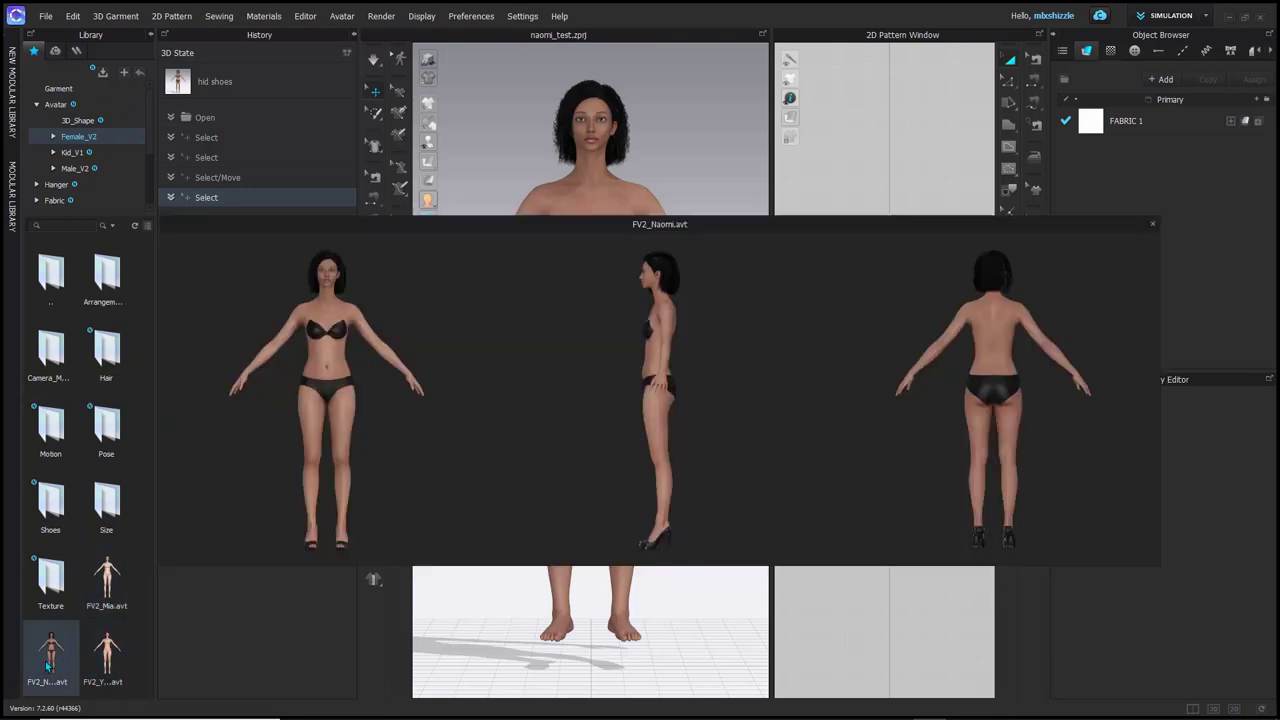
double_click(92, 432)
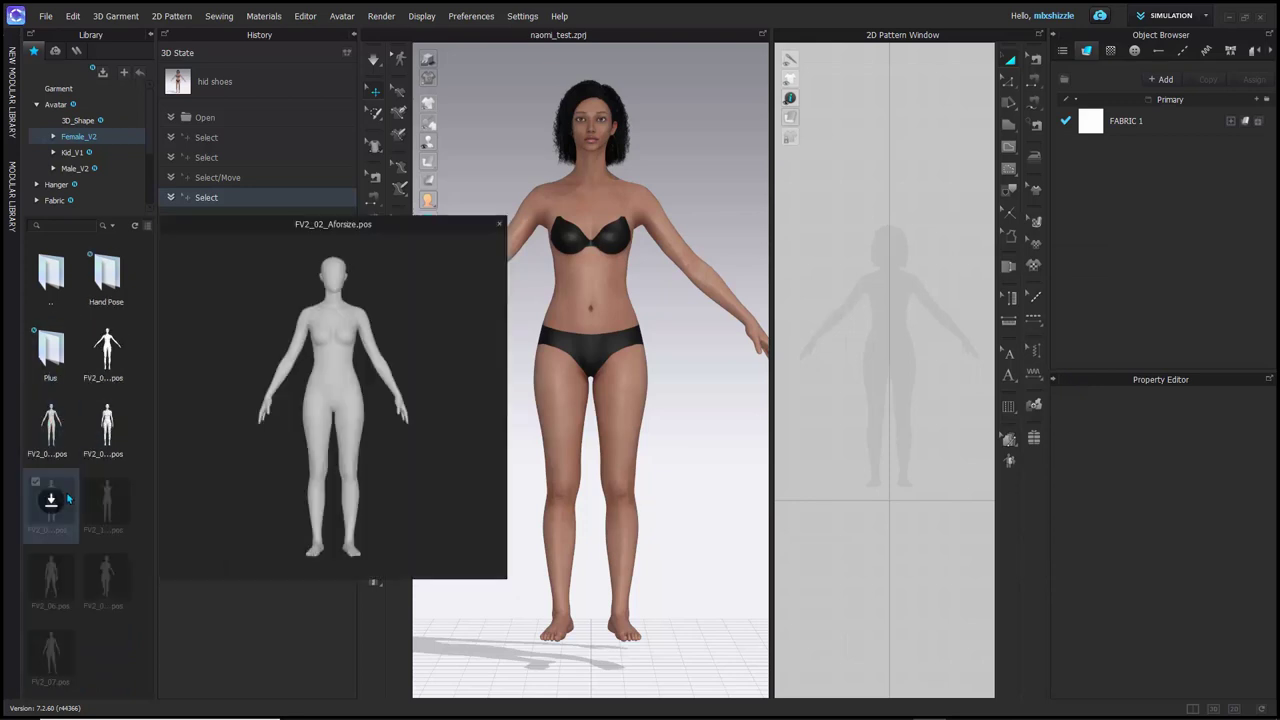
Step: Download the FV2_07 pose and orbit to a three-quarter view of the avatar
mouse_move(114, 502)
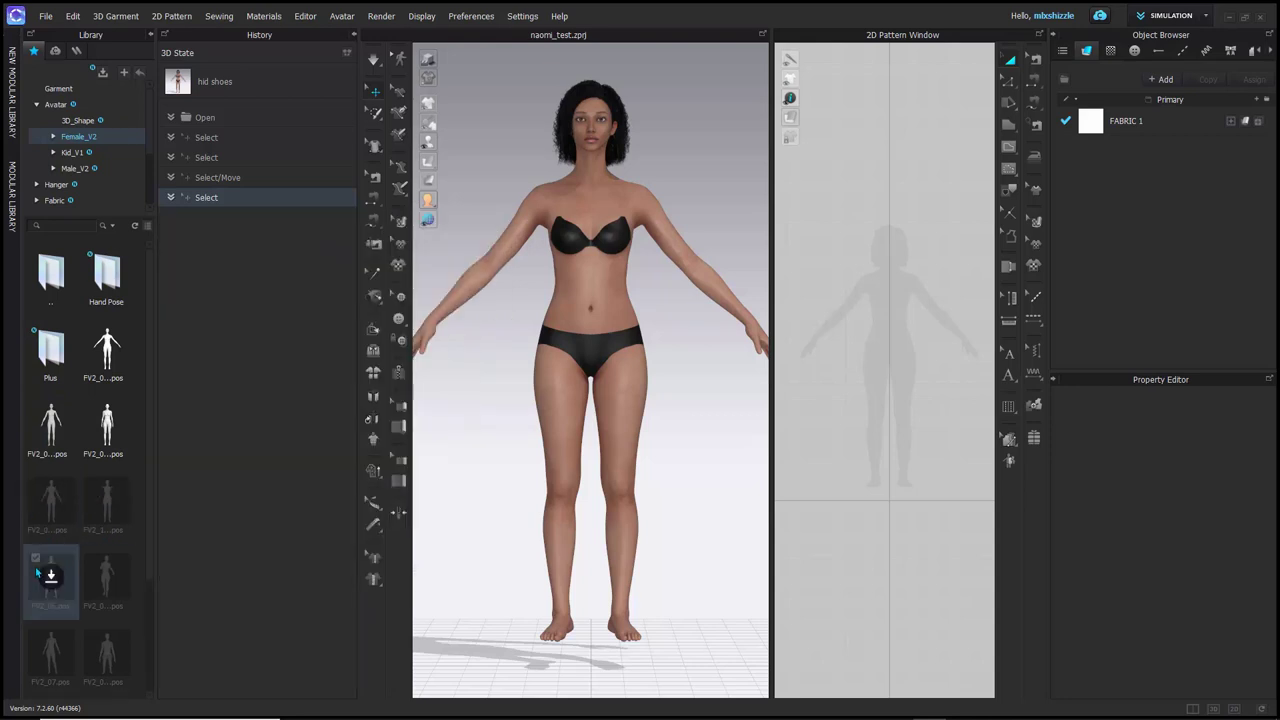
mouse_move(48, 576)
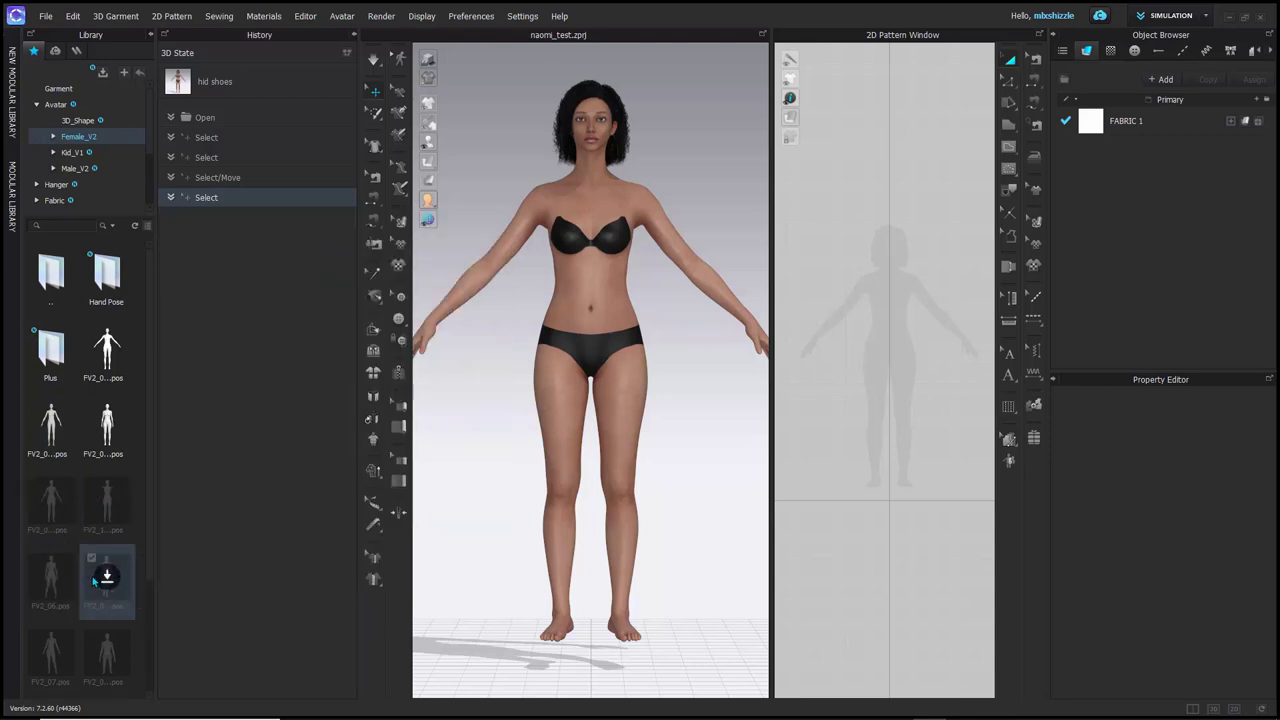
mouse_move(95, 579)
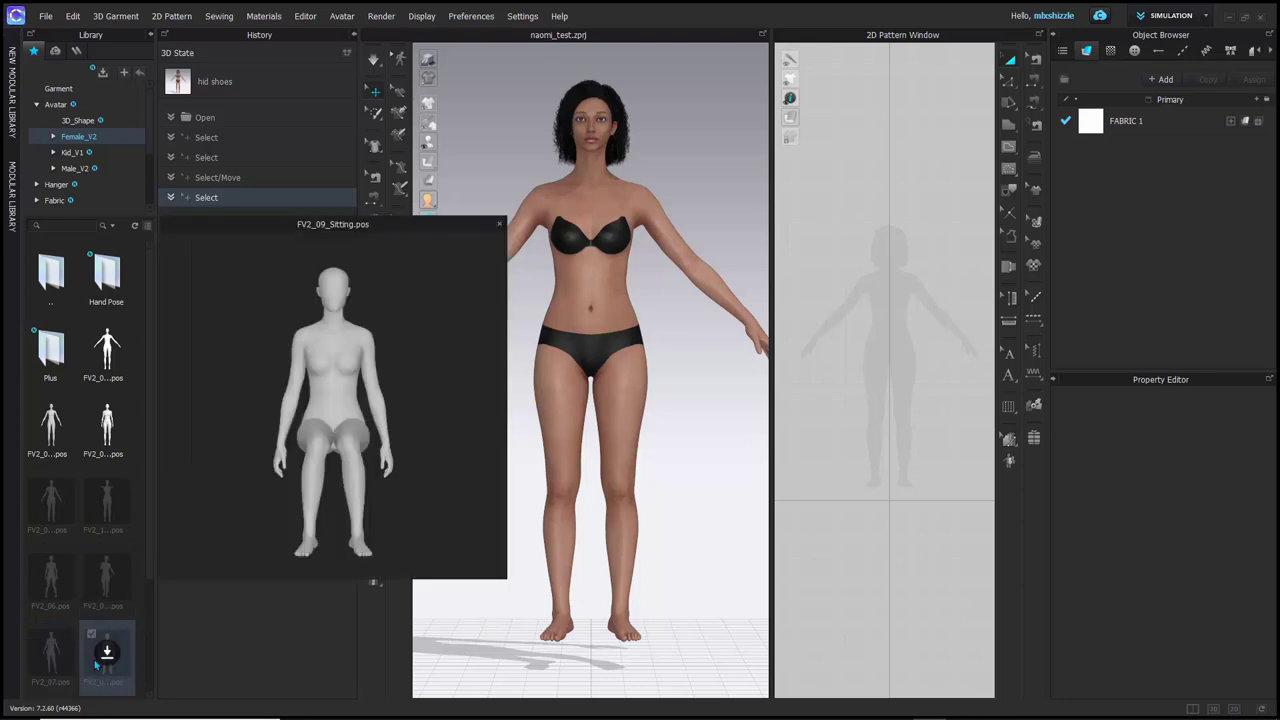
mouse_move(57, 672)
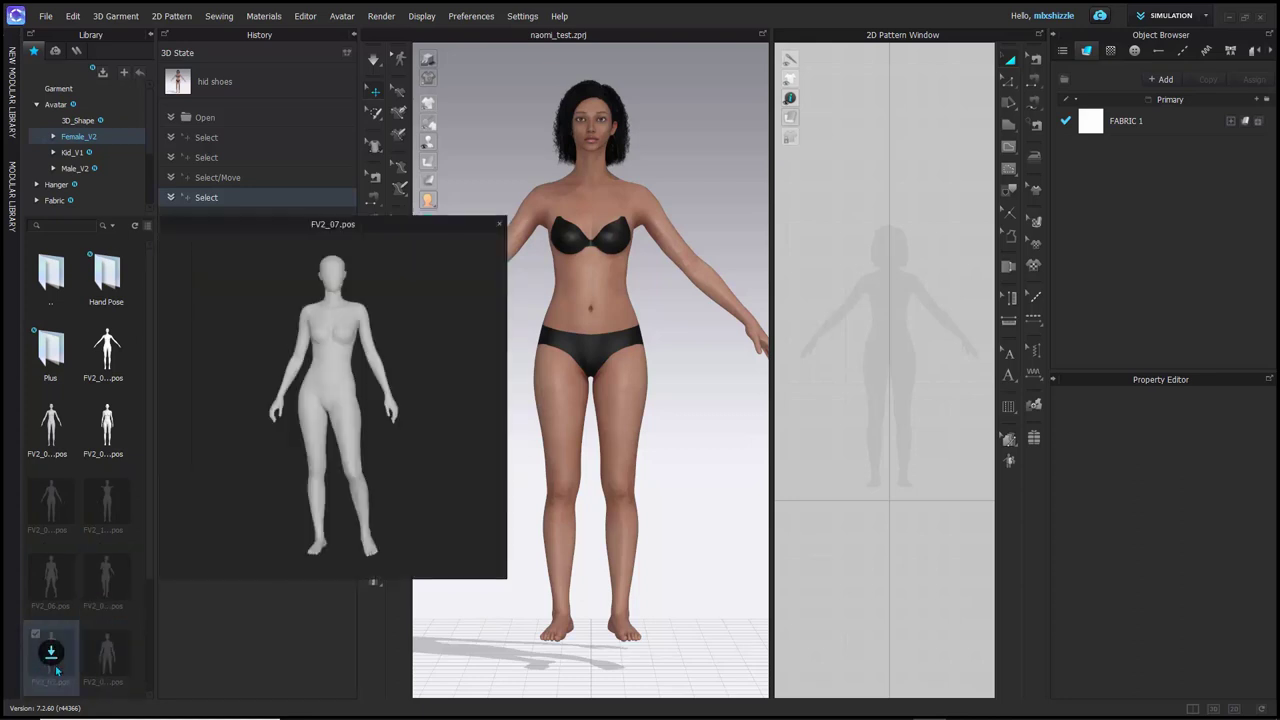
click(51, 653)
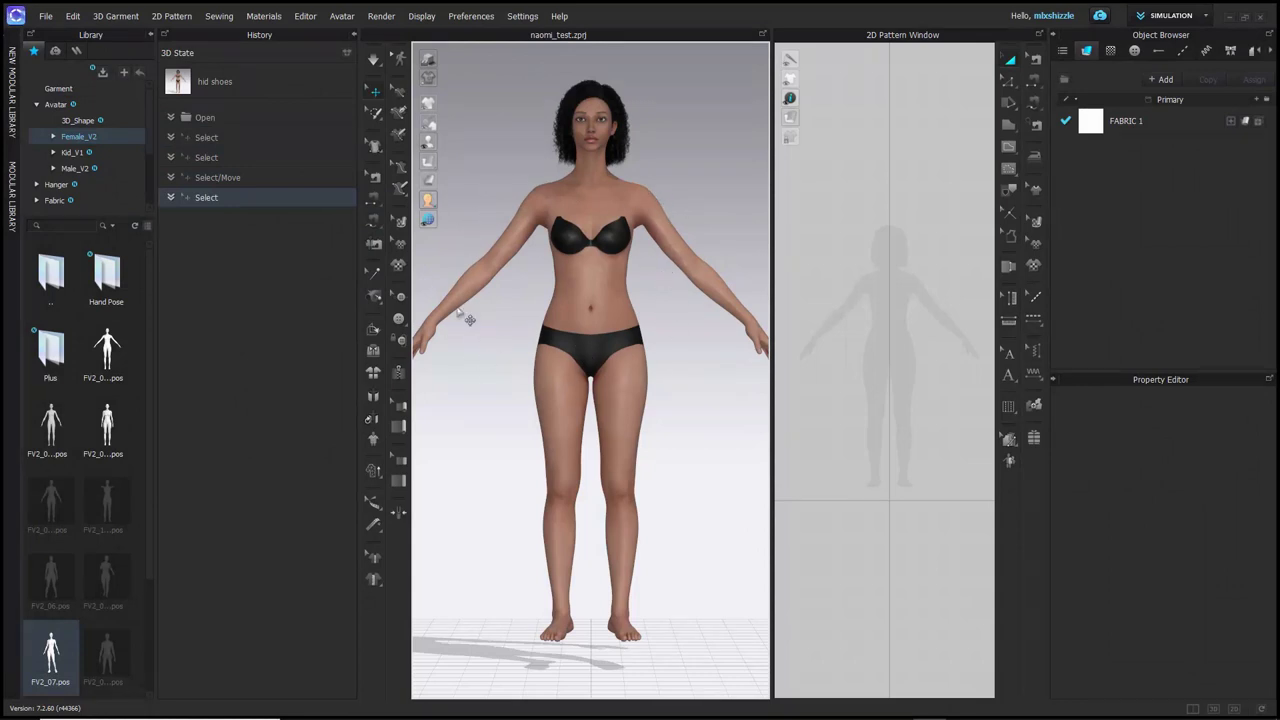
scroll(543, 282, up, 2)
scroll(537, 286, down, 3)
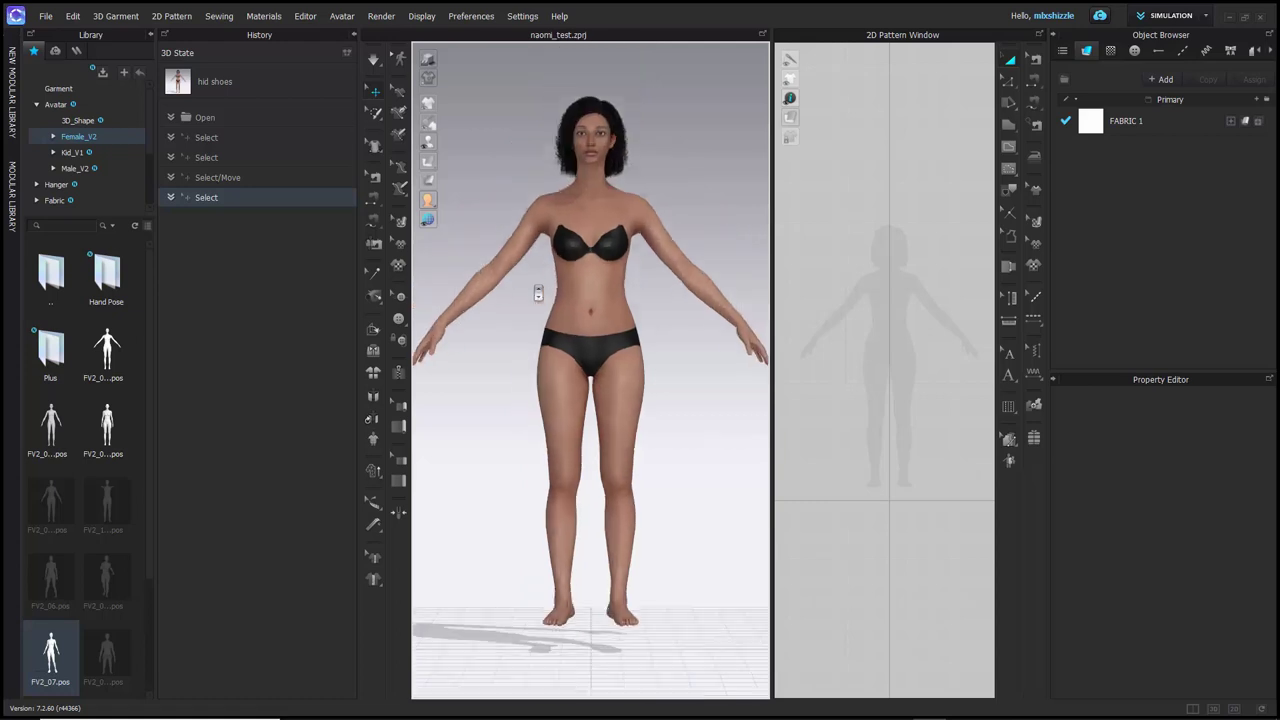
right_drag(537, 286, 692, 270)
scroll(531, 294, up, 1)
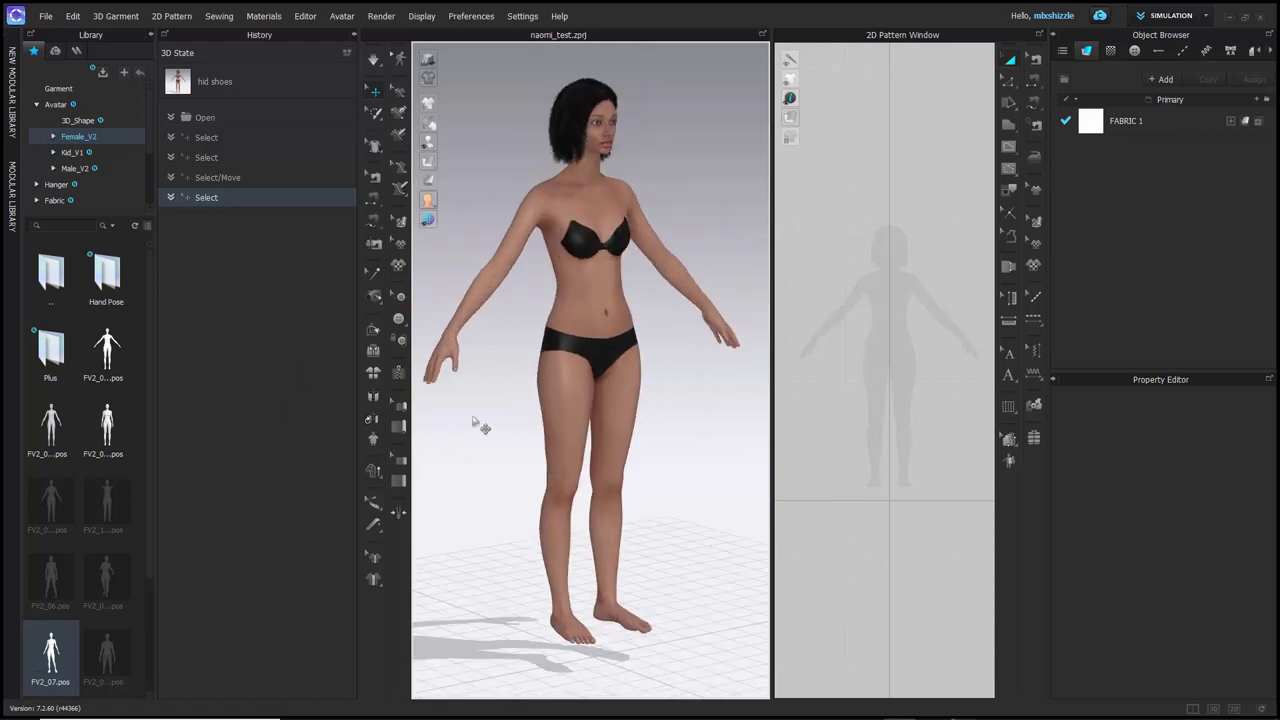
Step: Load Female_T-shirt.zpac onto the avatar, keeping the current avatar's size and pose
click(60, 90)
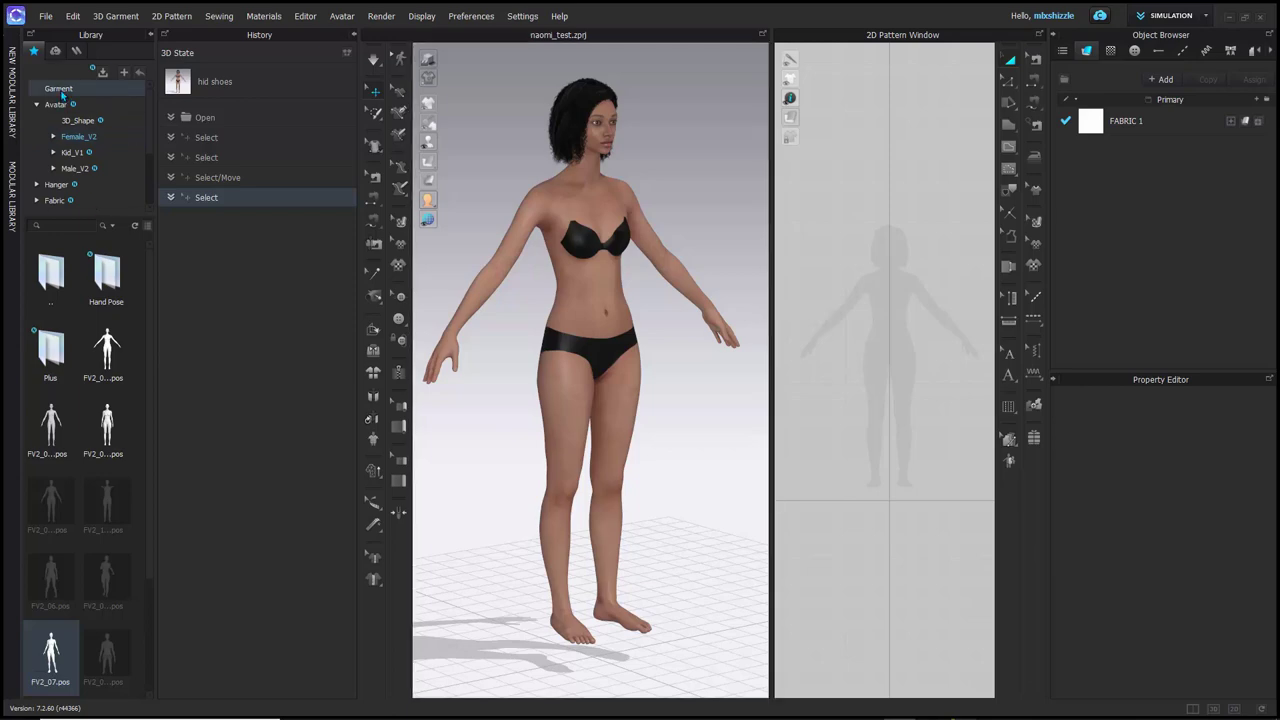
click(61, 90)
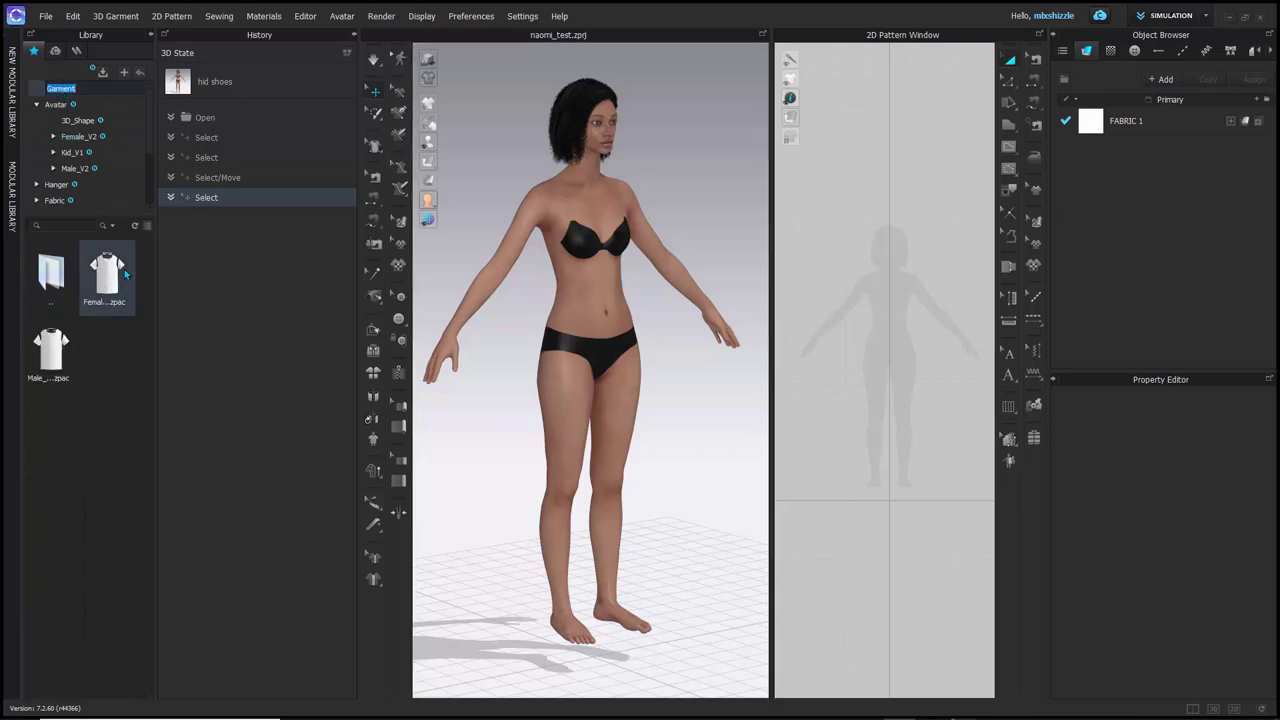
mouse_move(124, 269)
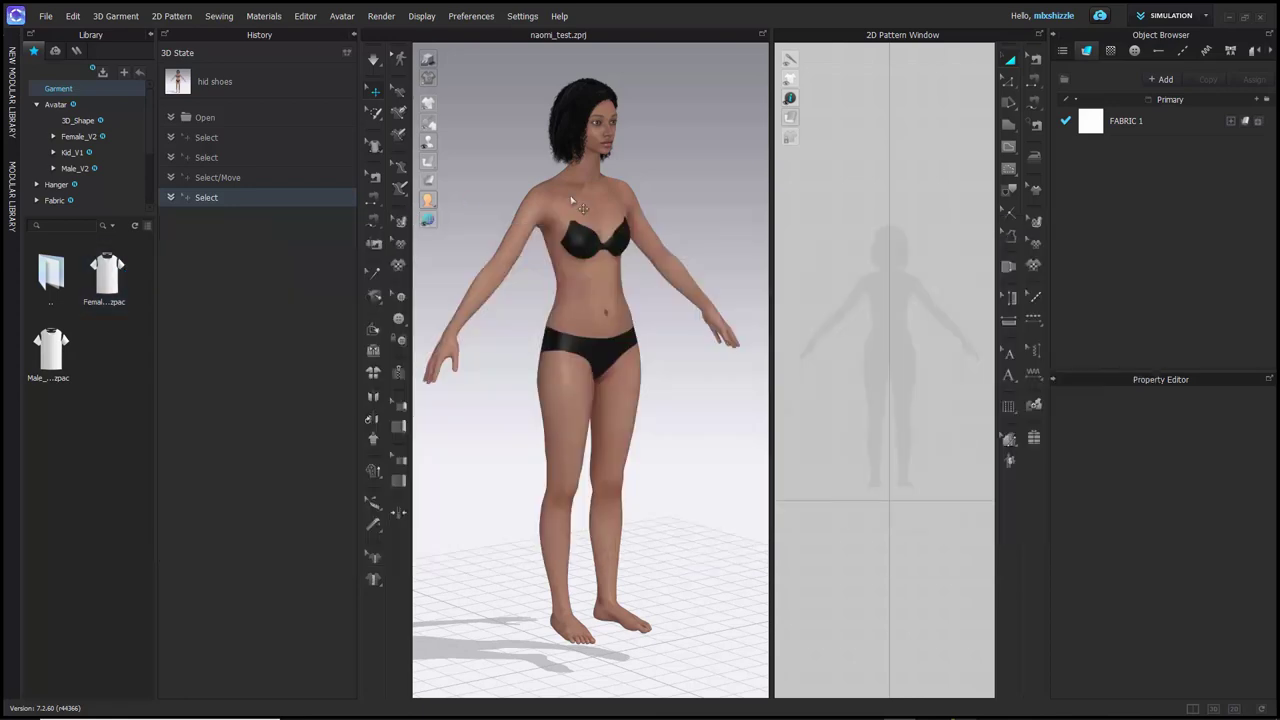
double_click(108, 278)
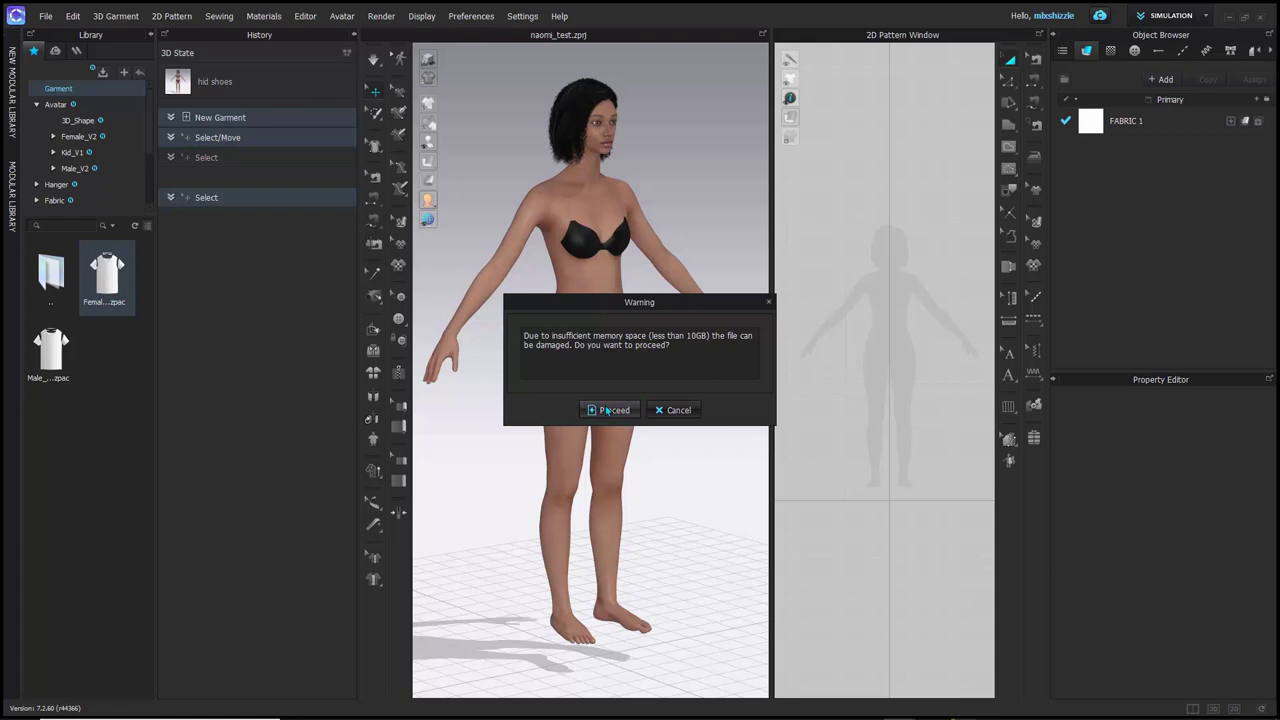
click(606, 410)
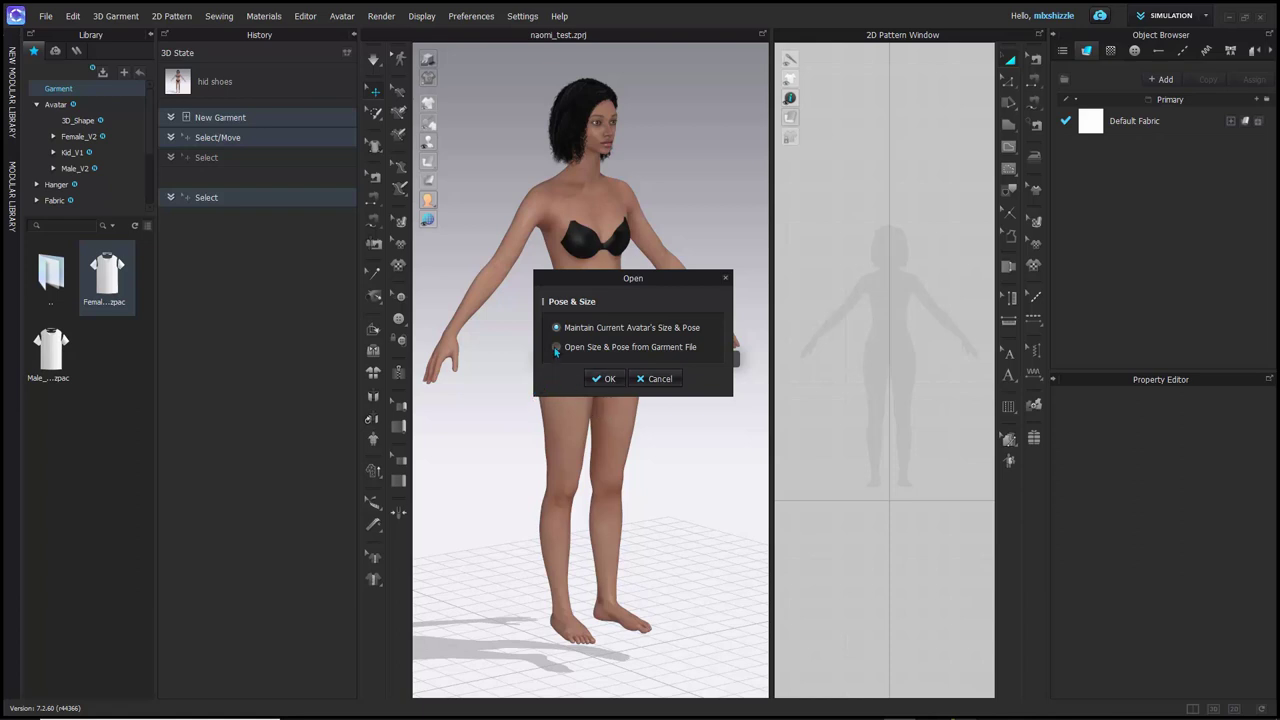
click(606, 379)
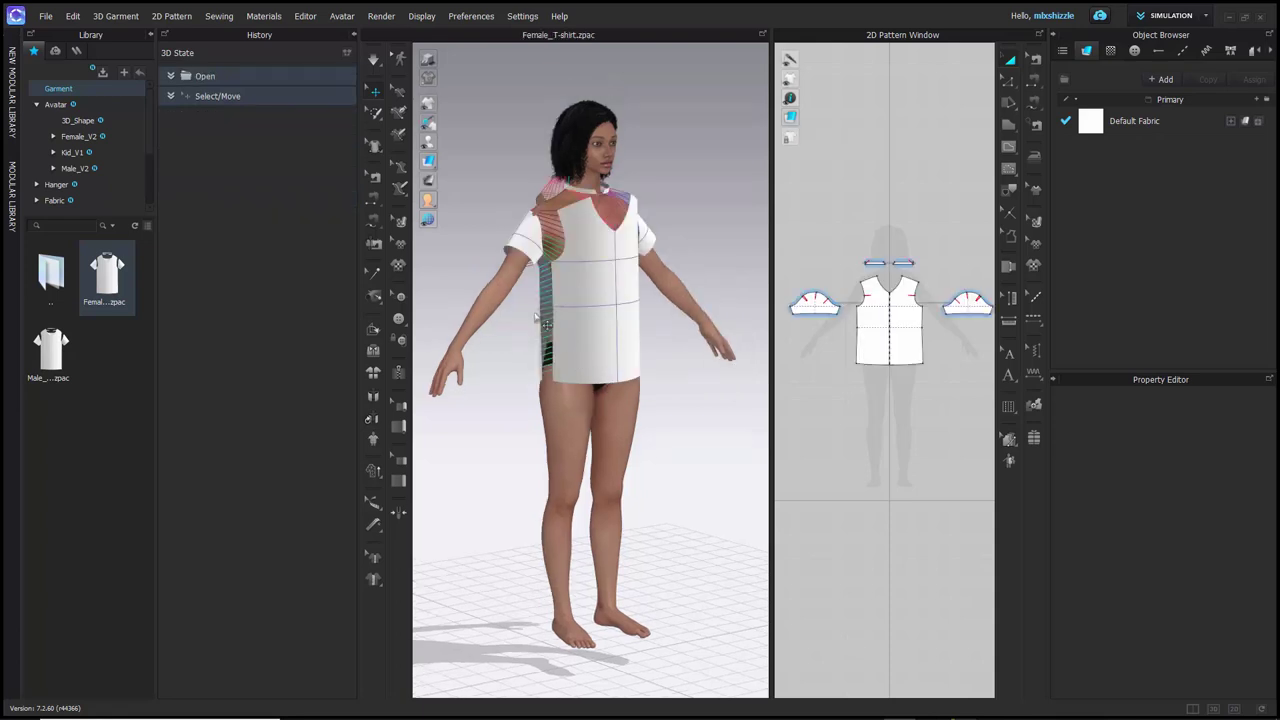
Step: Orbit and zoom to inspect the unsimulated T-shirt from the back
mouse_move(493, 215)
right_down()
mouse_move(691, 241)
mouse_move(460, 220)
mouse_move(490, 232)
mouse_move(466, 220)
mouse_move(517, 220)
mouse_move(480, 229)
right_up()
scroll(602, 238, down, 2)
scroll(602, 238, up, 4)
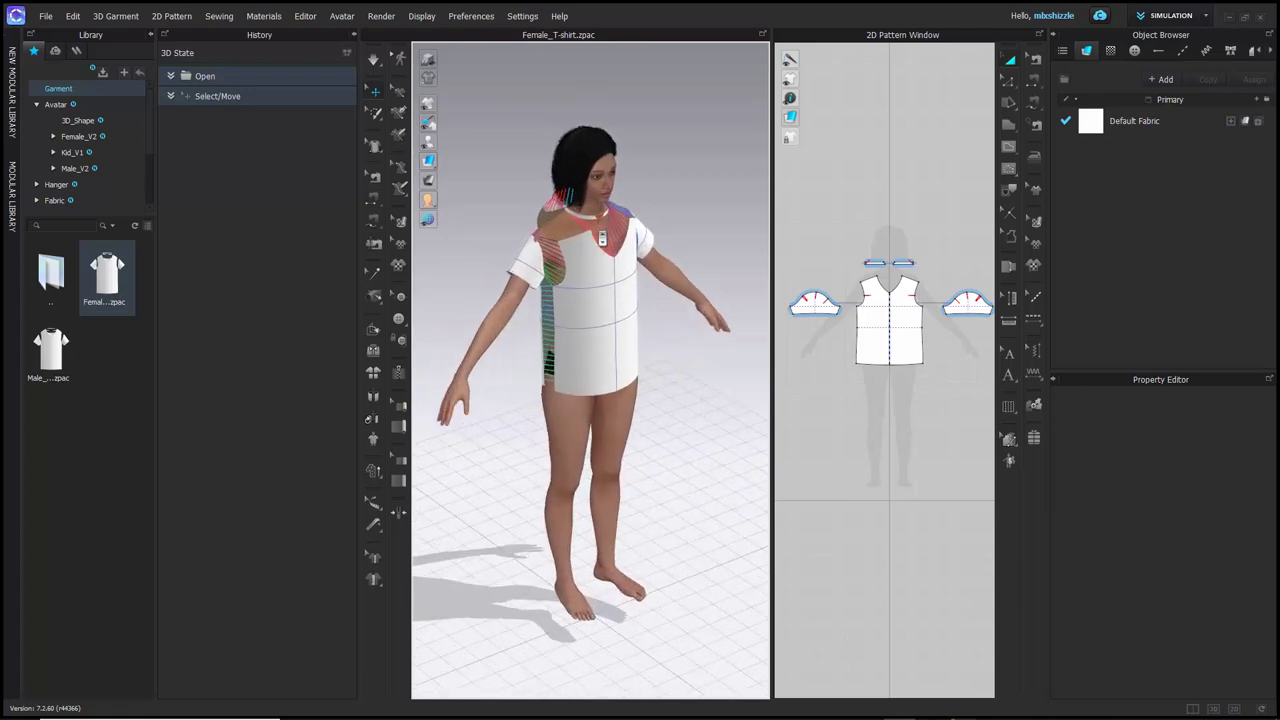
scroll(602, 238, down, 2)
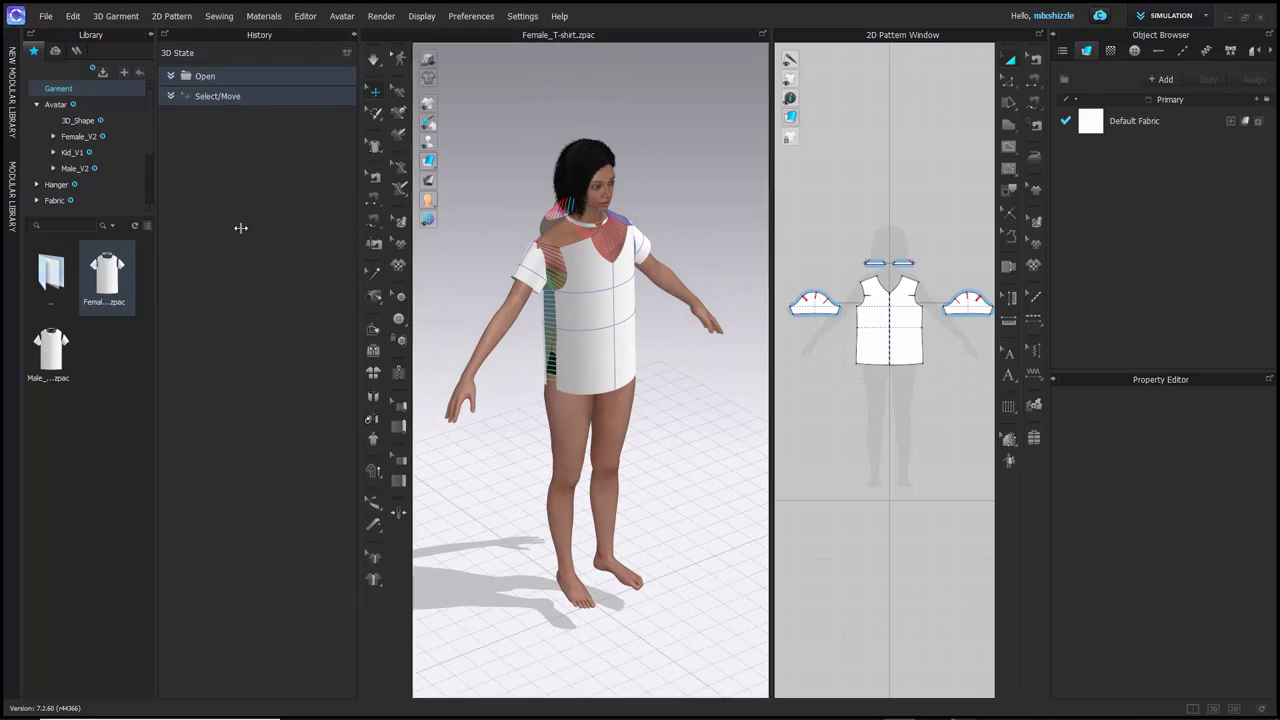
scroll(560, 268, down, 2)
scroll(555, 255, up, 4)
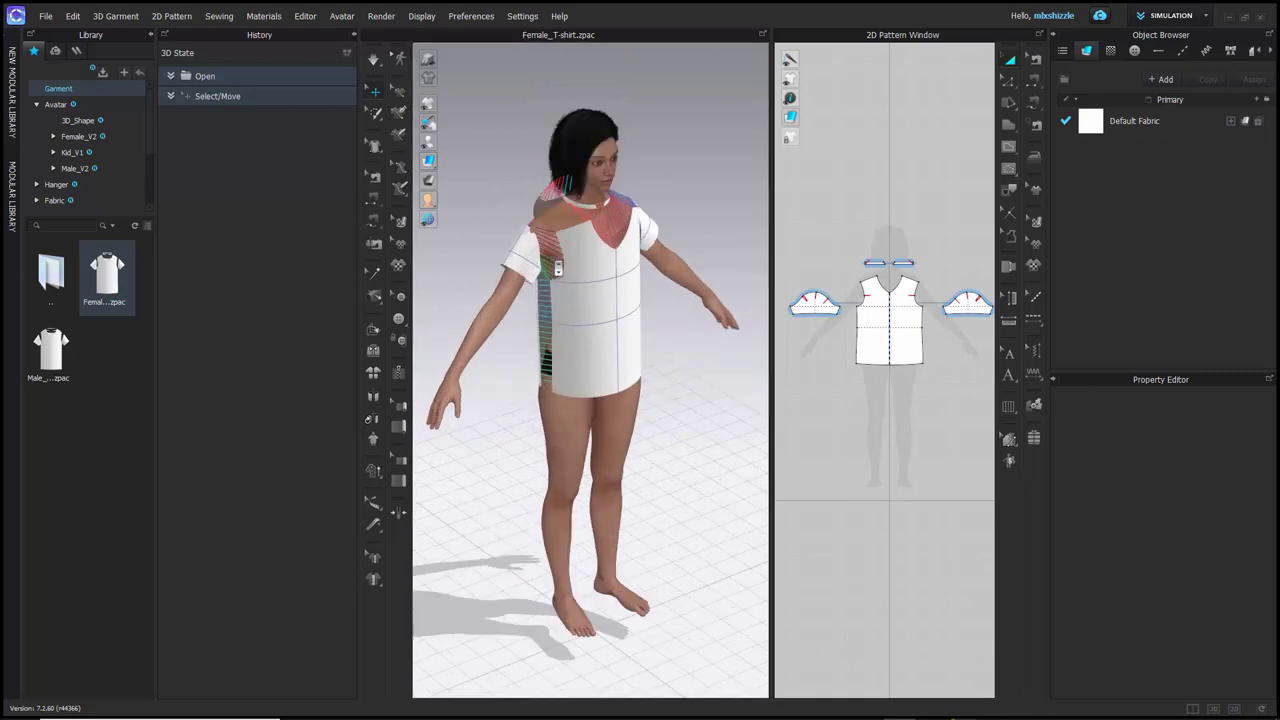
Step: Undo an accidental sleeve move with Ctrl+Z, then orbit to a side view facing the avatar
click(543, 239)
click(548, 237)
click(566, 231)
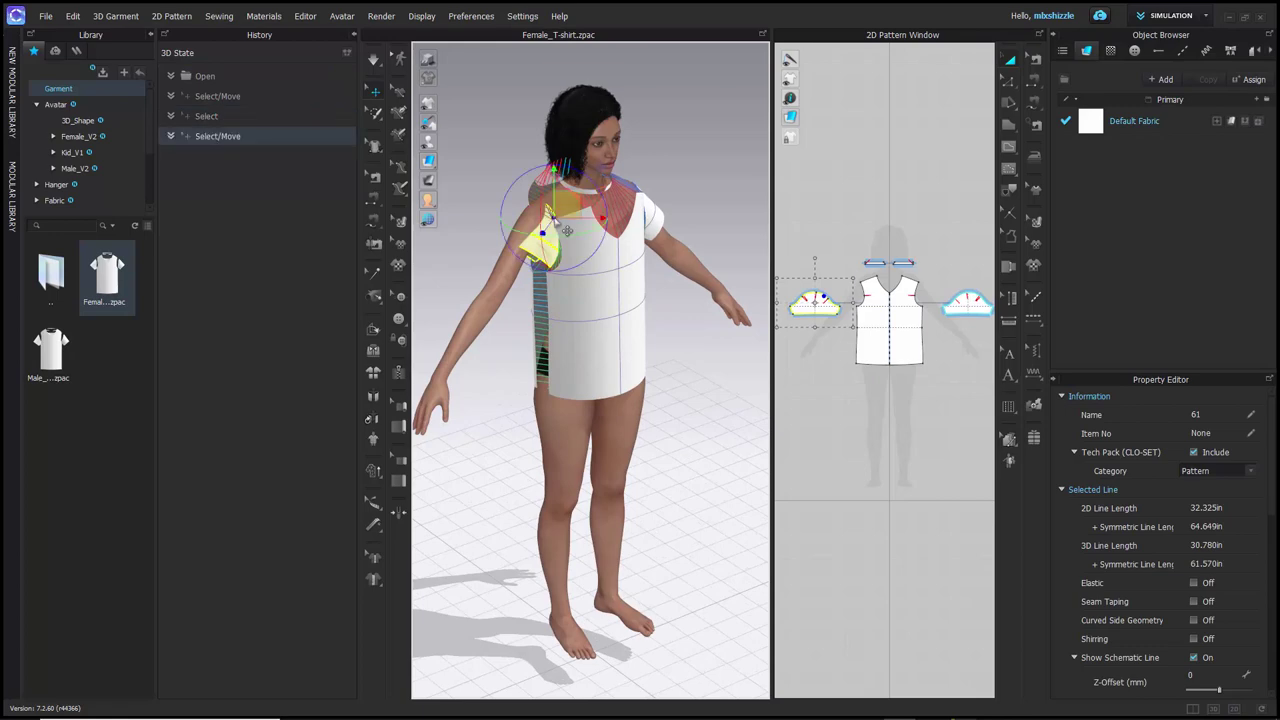
key(ctrl+z)
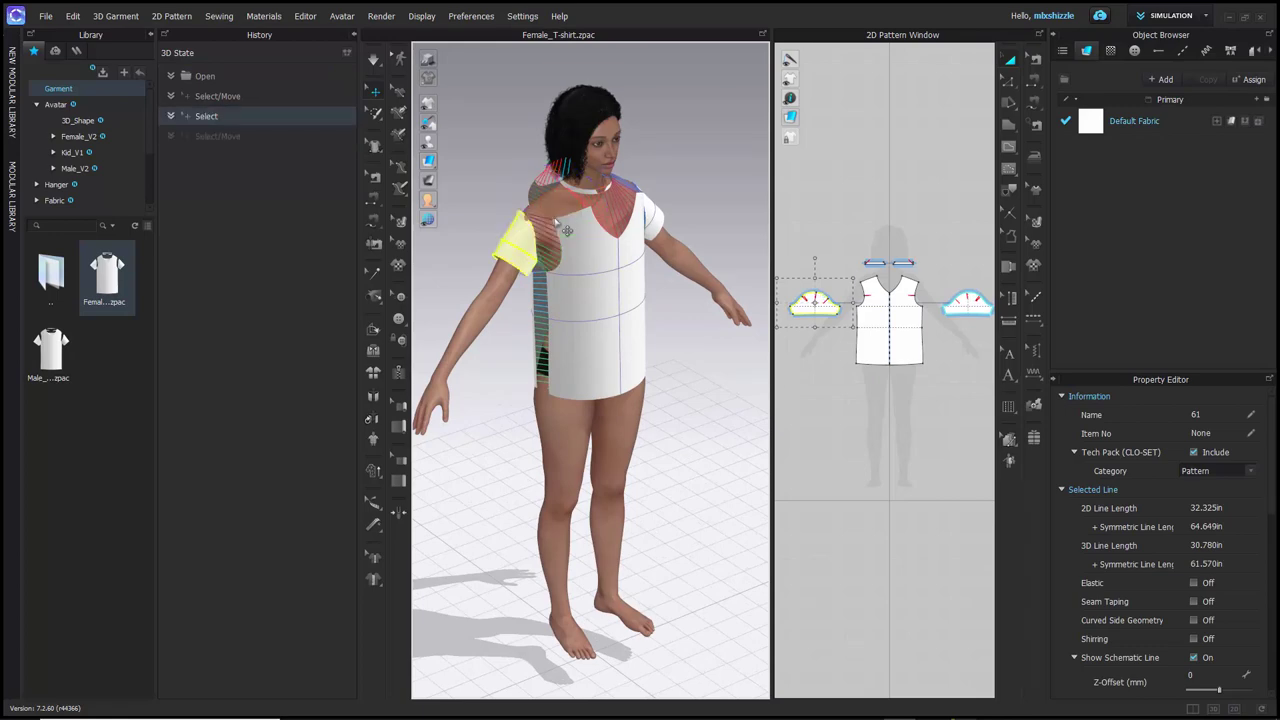
right_drag(566, 231, 626, 189)
right_drag(583, 289, 560, 230)
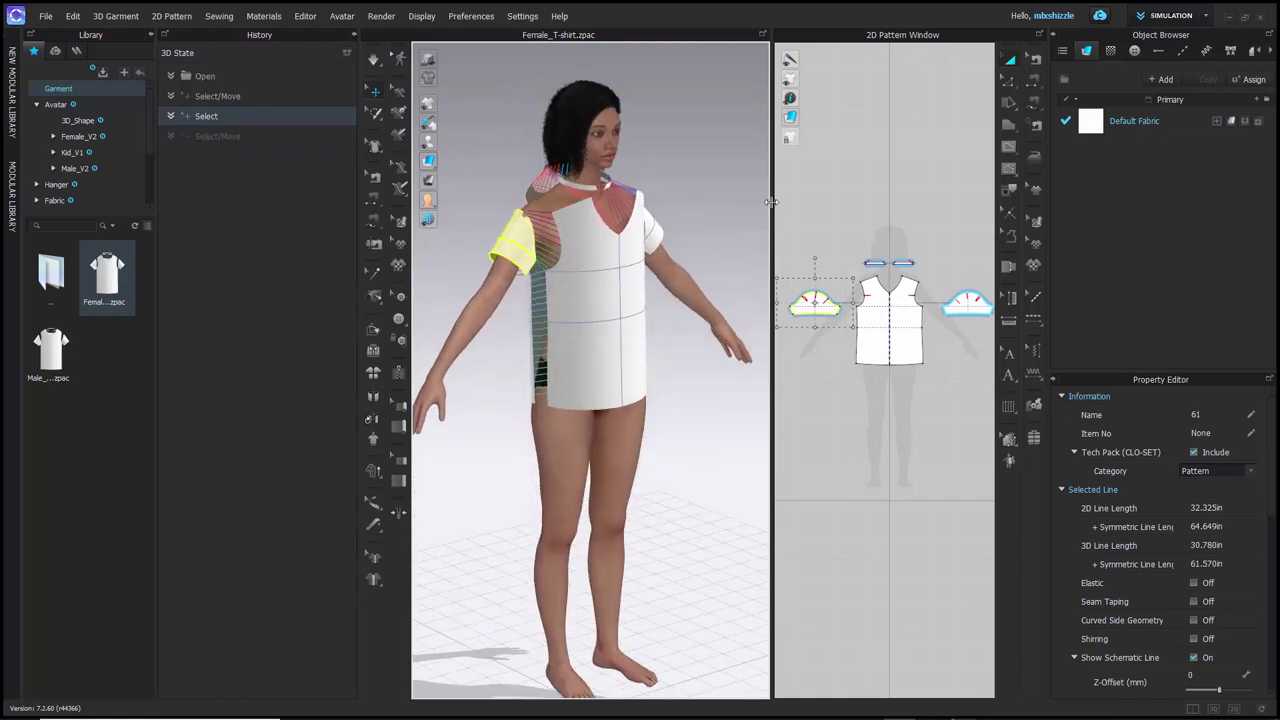
Step: View the shirt in 3D-only, then the patterns in 2D-only, and restore the 3D/2D split layout
click(1213, 708)
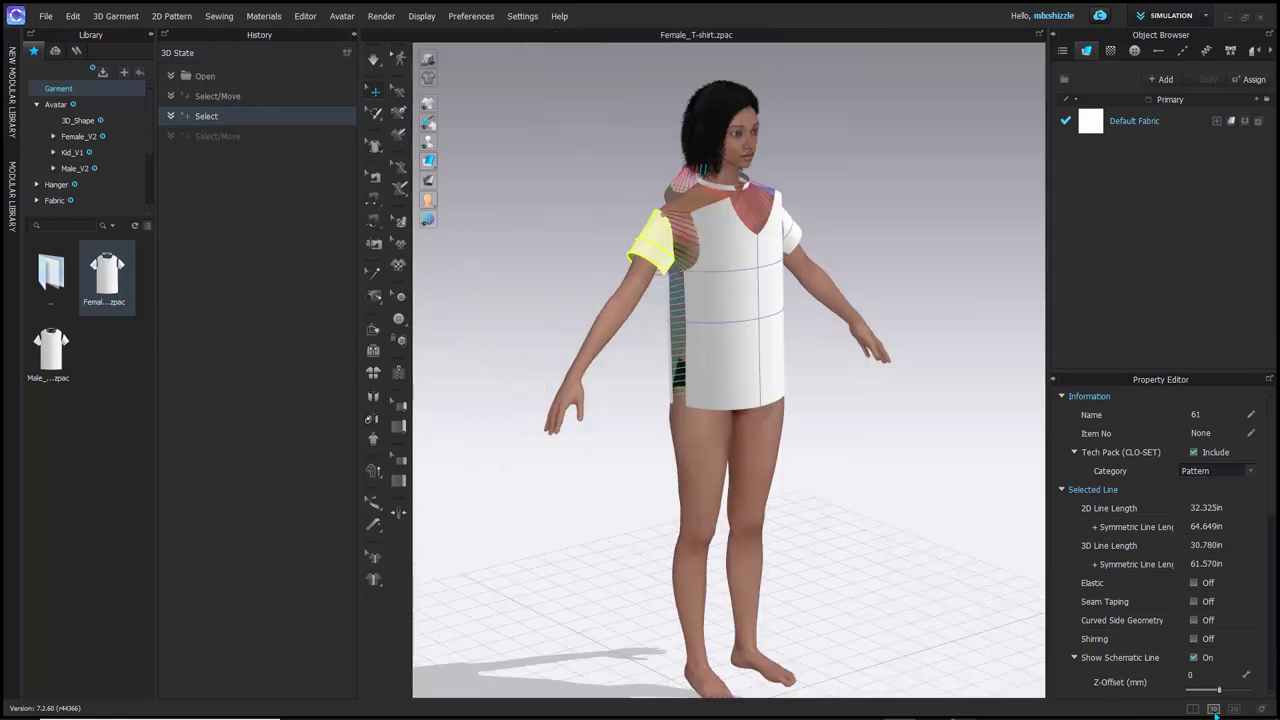
mouse_move(545, 379)
right_down()
mouse_move(650, 370)
mouse_move(606, 351)
mouse_move(540, 376)
right_up()
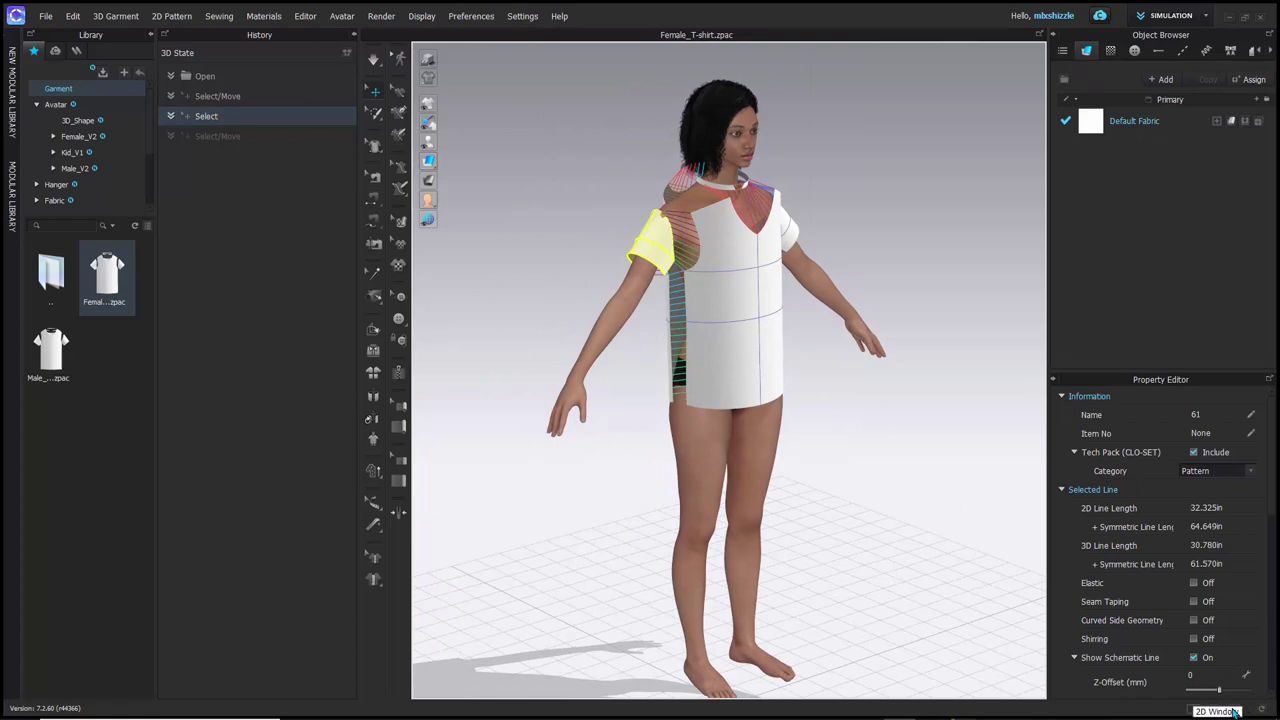
click(1234, 709)
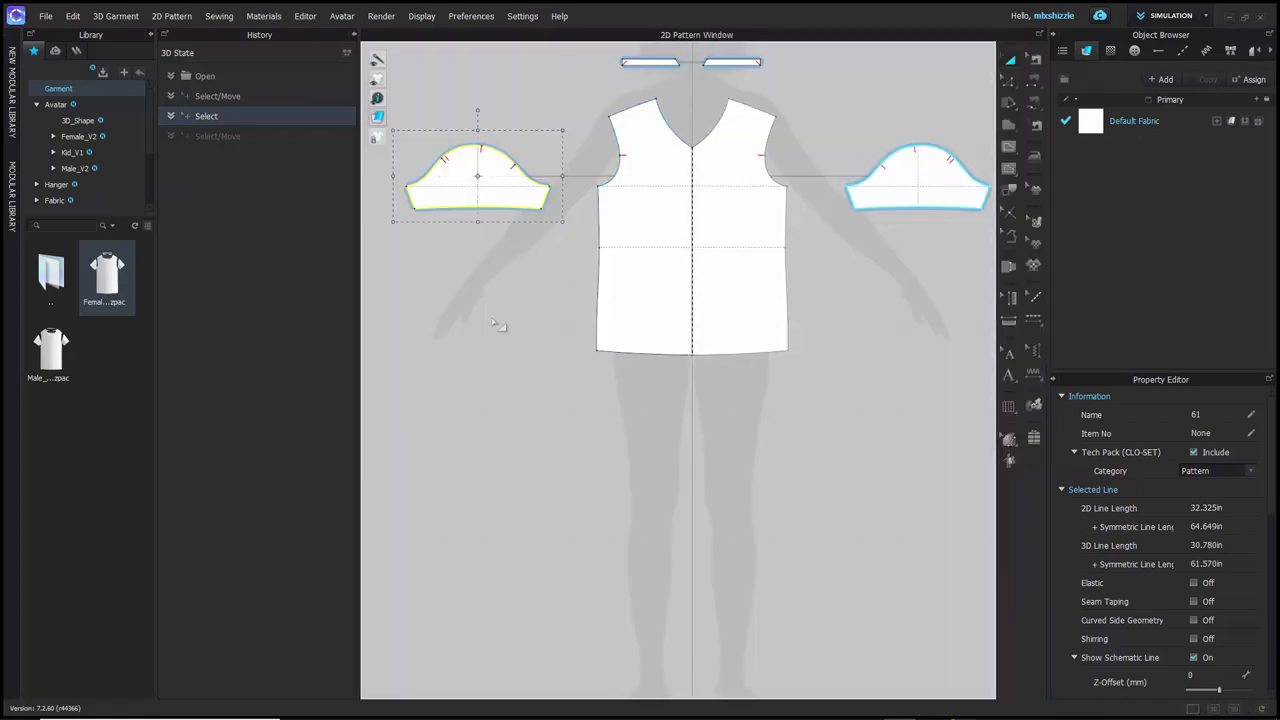
right_drag(500, 323, 479, 474)
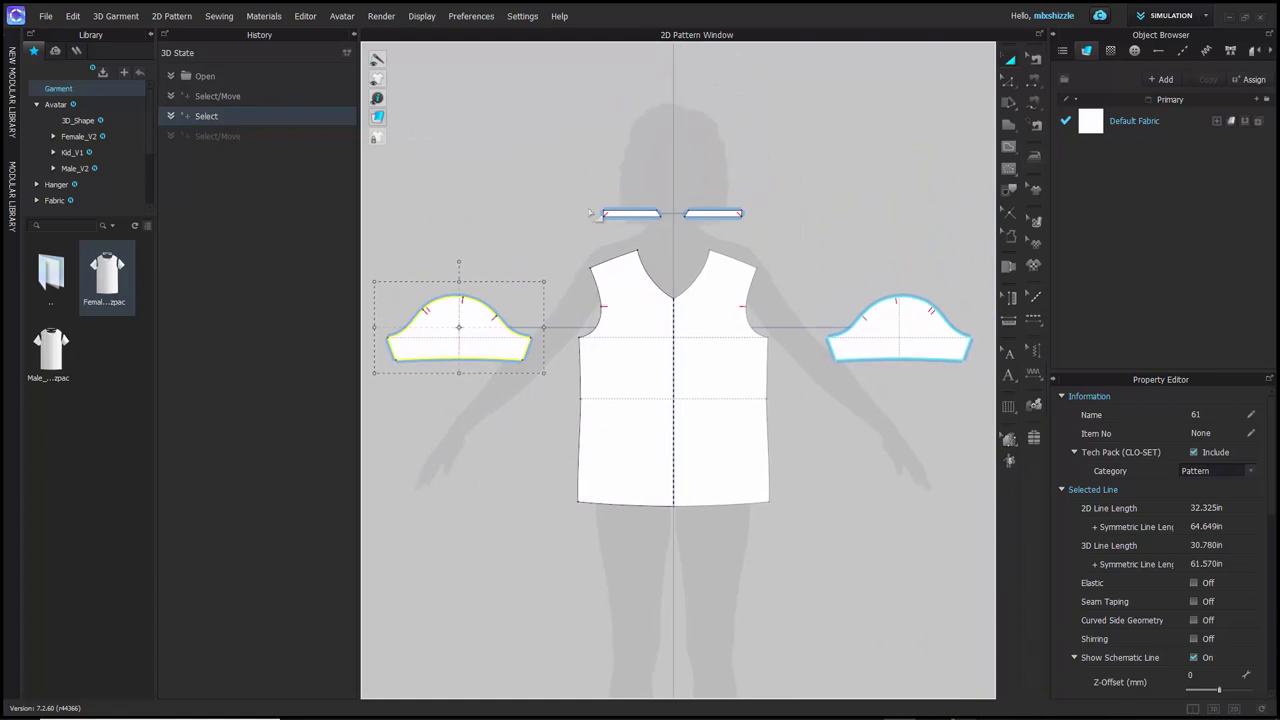
scroll(595, 213, down, 3)
scroll(635, 214, up, 4)
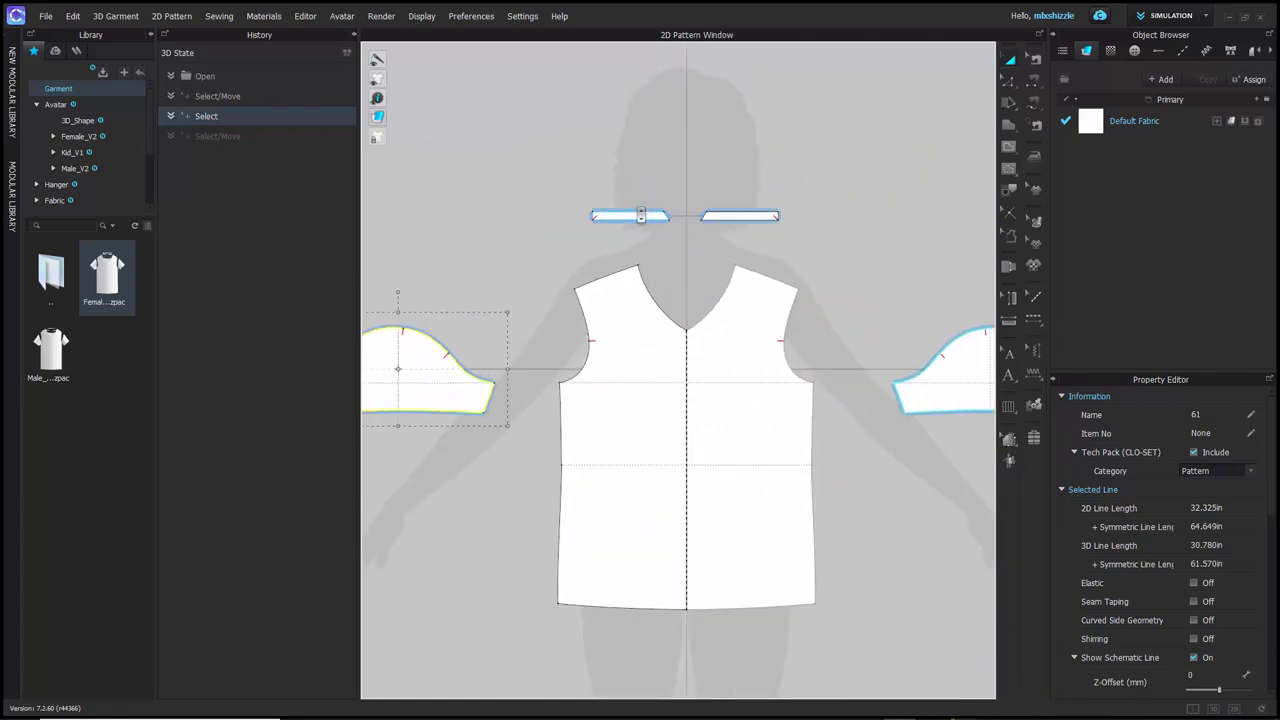
scroll(640, 214, down, 3)
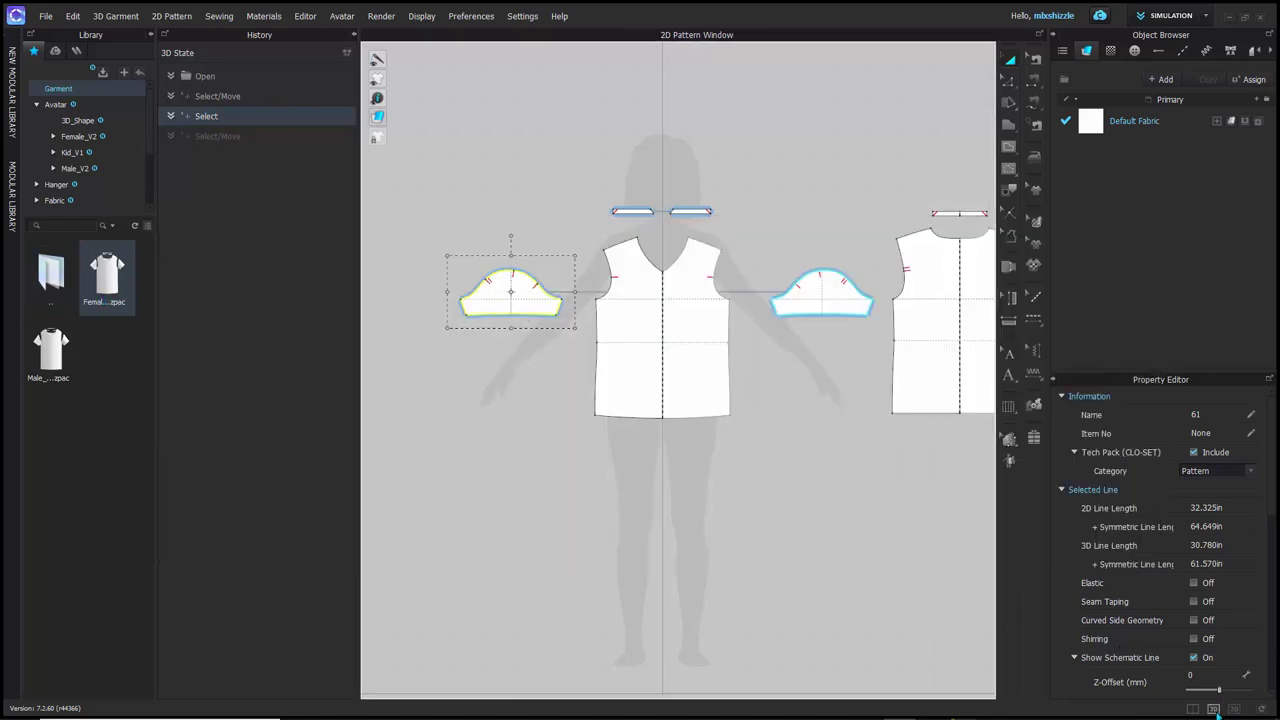
click(1196, 710)
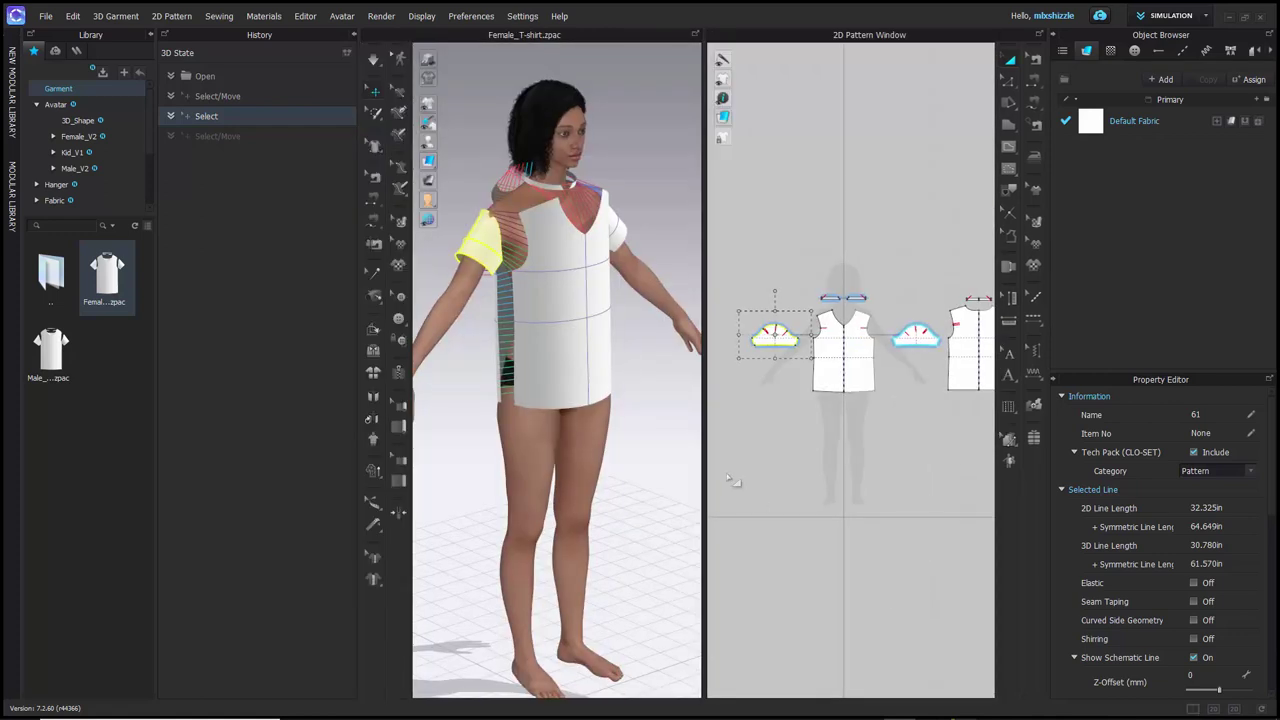
scroll(822, 281, down, 2)
scroll(823, 280, up, 5)
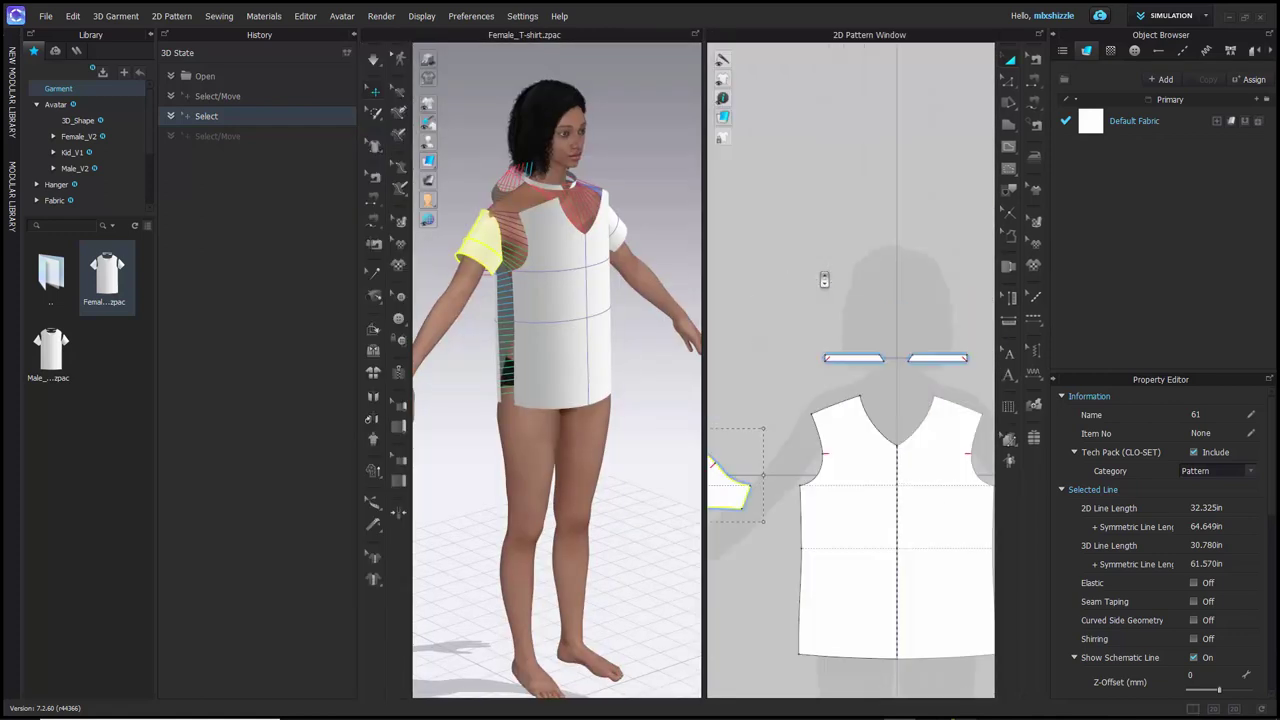
scroll(817, 321, down, 4)
scroll(817, 321, down, 3)
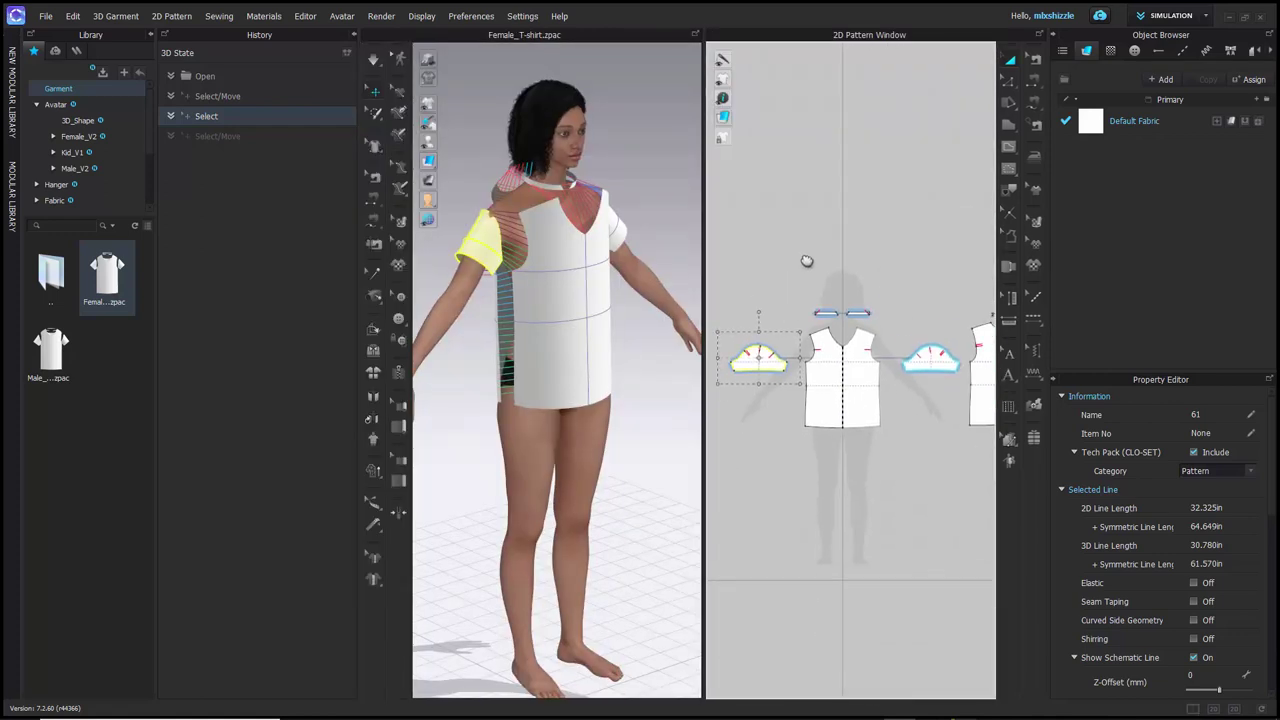
right_drag(817, 321, 807, 230)
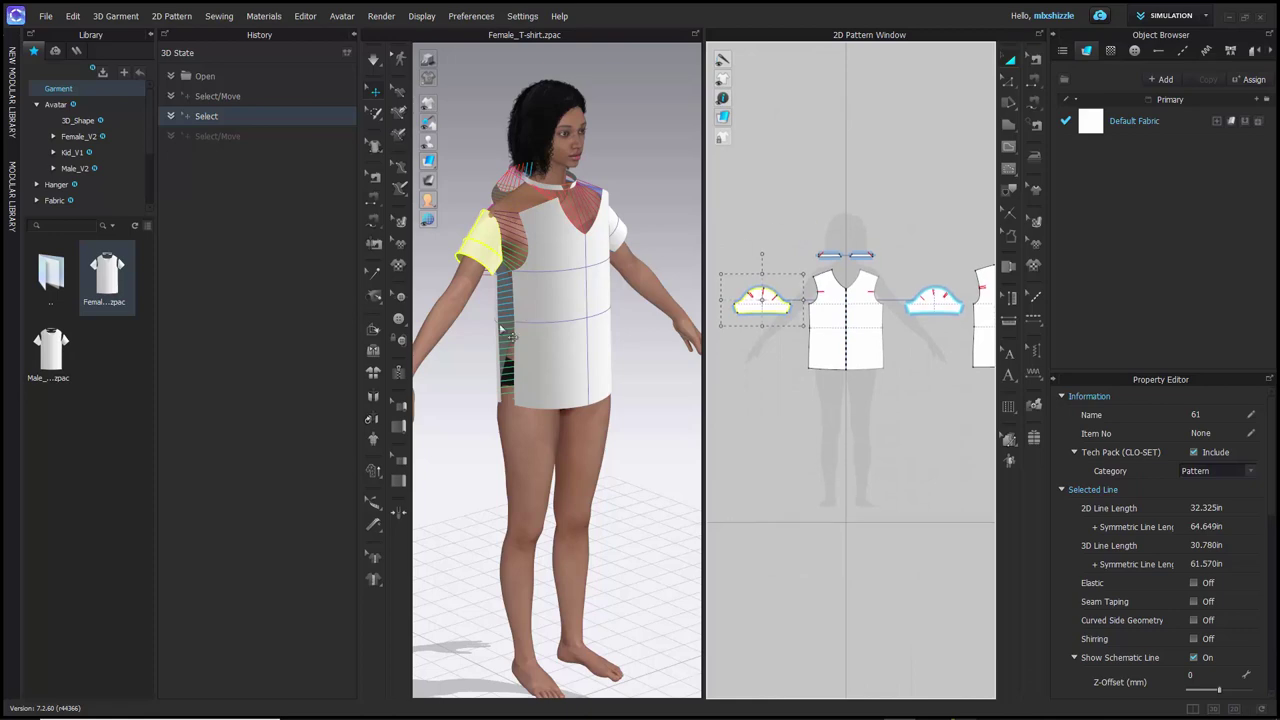
scroll(503, 330, down, 5)
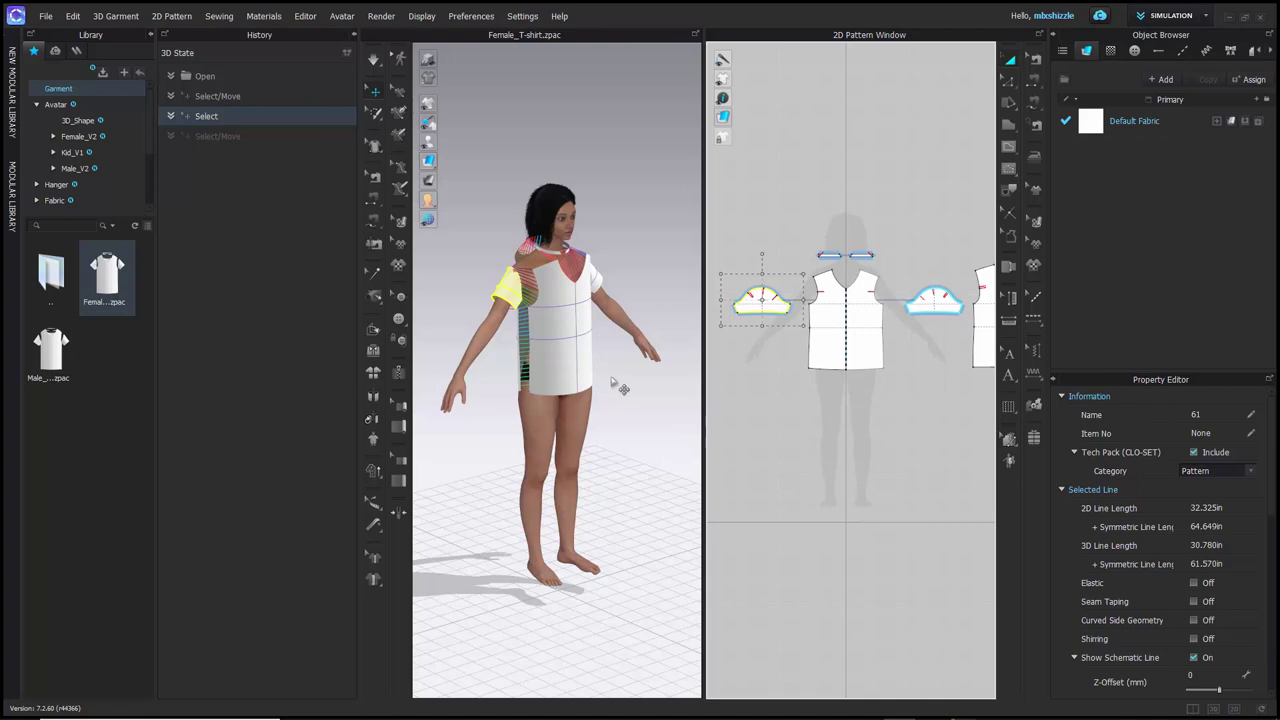
Step: Simulate the T-shirt with Space, clear the sleeve selection and orbit around the avatar
key(space)
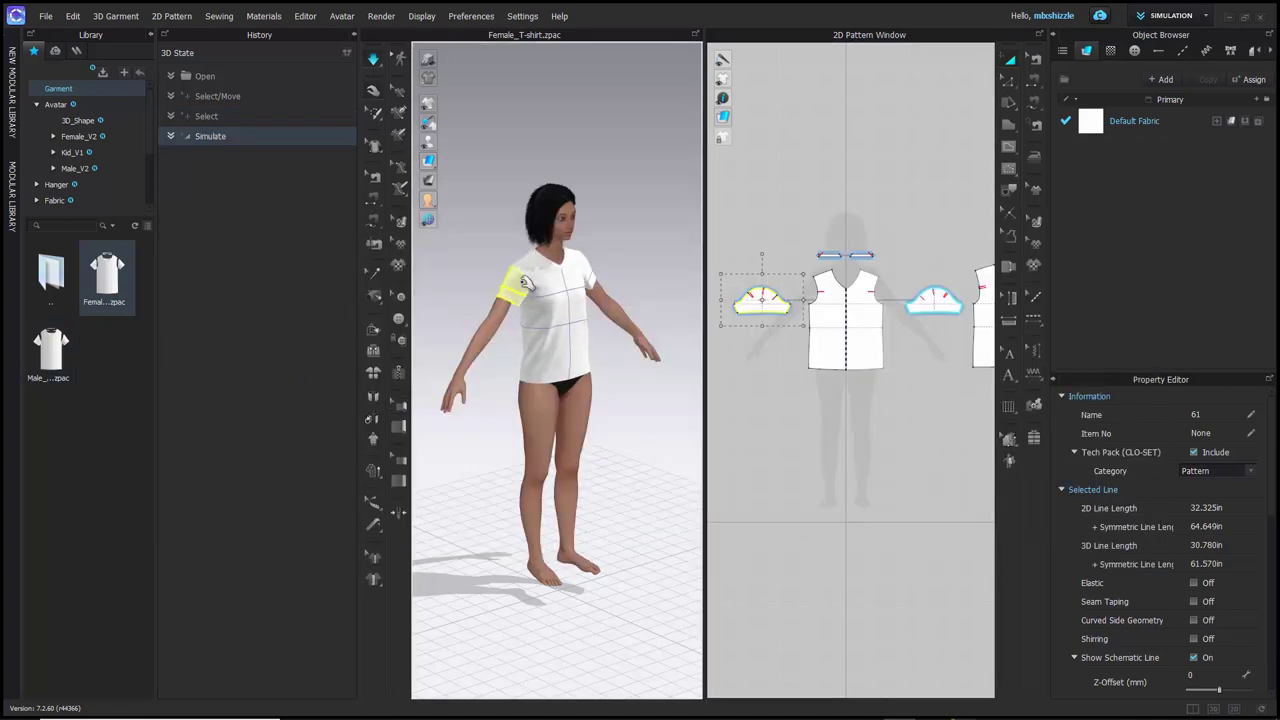
click(506, 232)
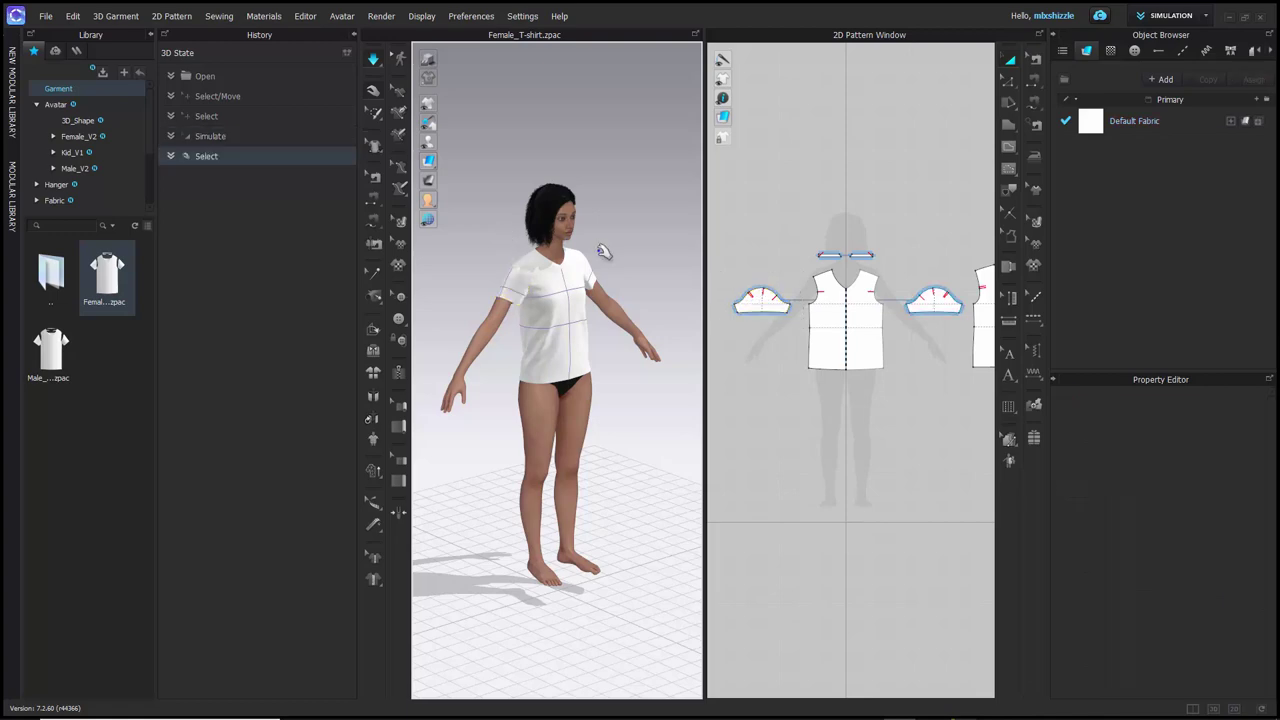
right_drag(604, 252, 560, 253)
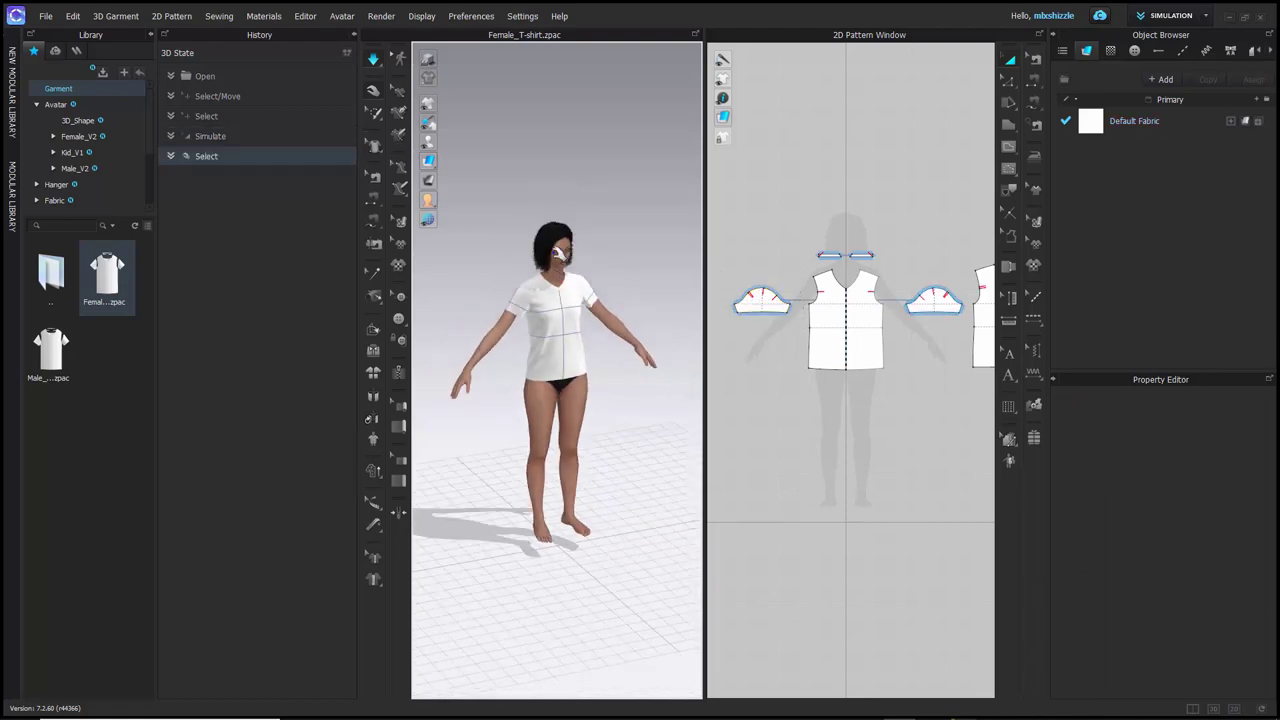
scroll(560, 258, up, 5)
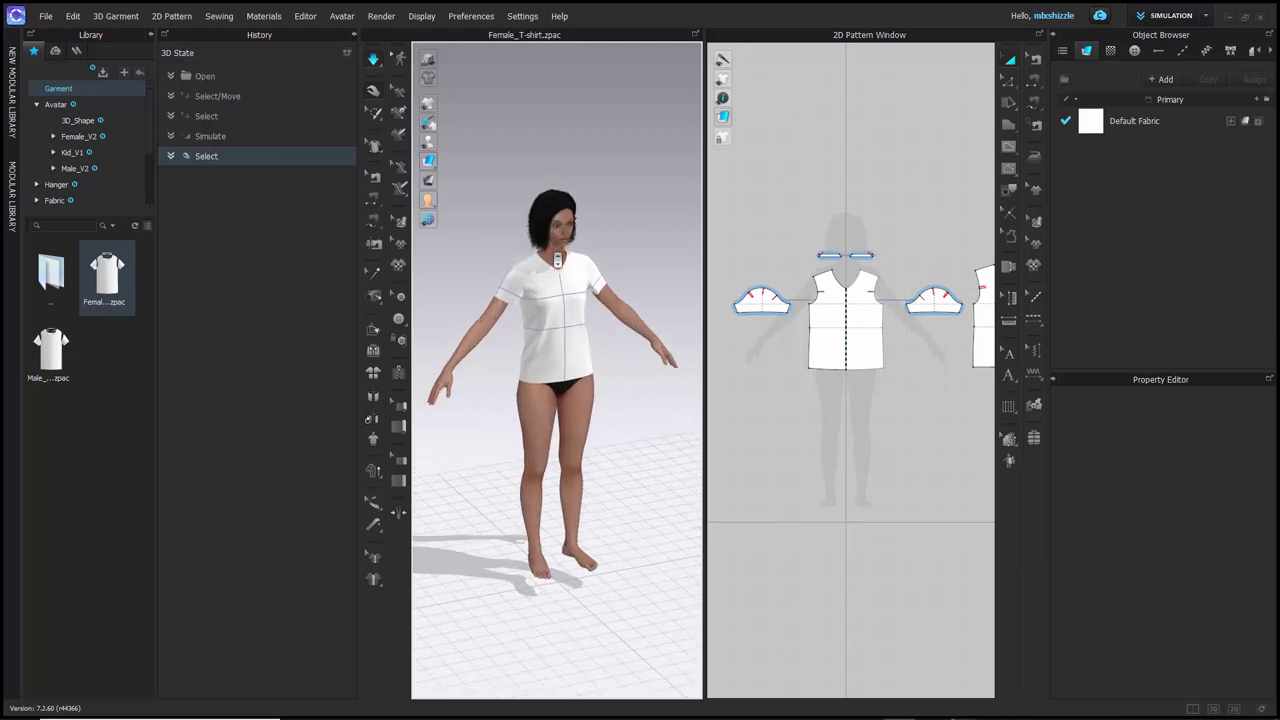
Step: Select the T-shirt's front panel and orbit and zoom to examine the fit up close
click(515, 350)
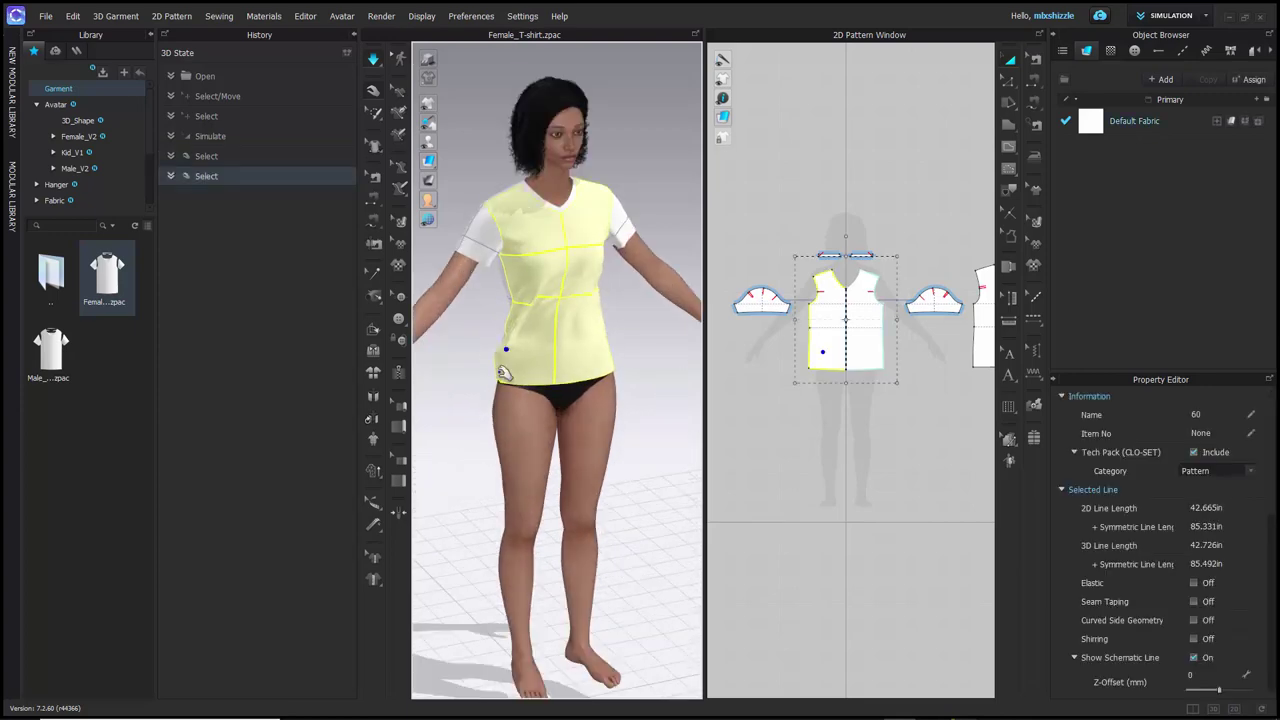
right_drag(520, 385, 572, 396)
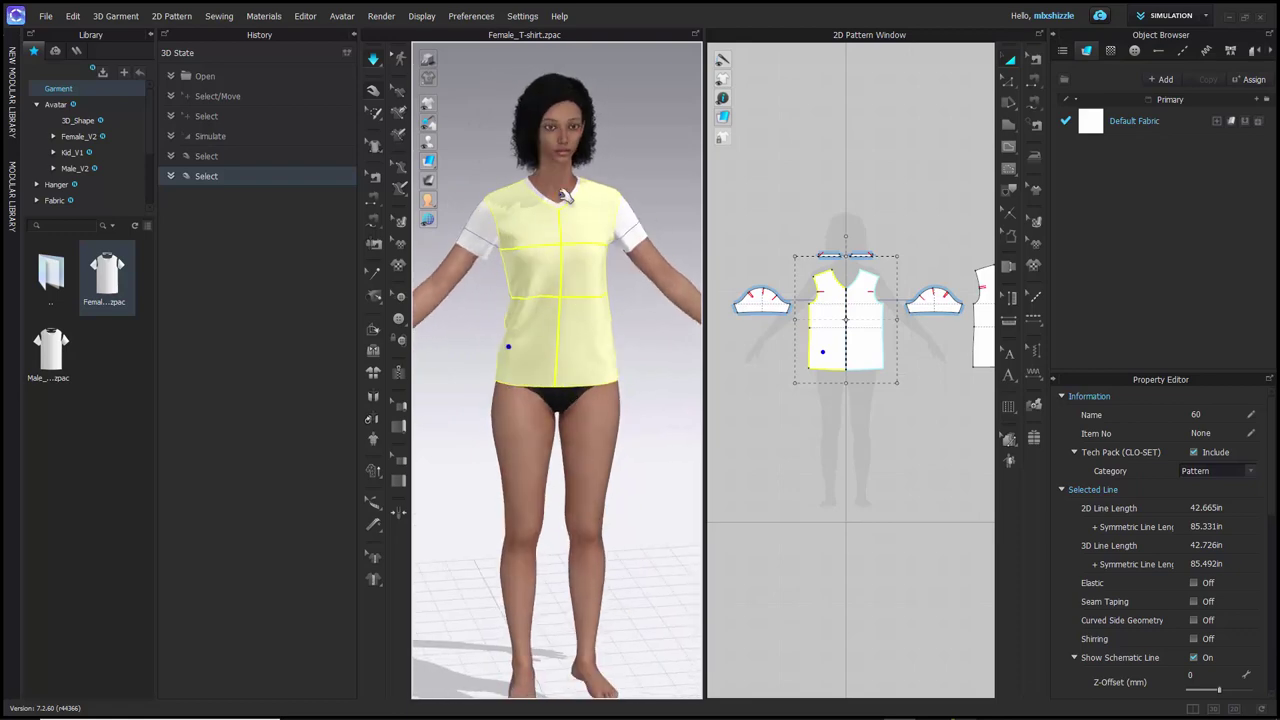
scroll(570, 200, down, 1)
scroll(560, 180, up, 4)
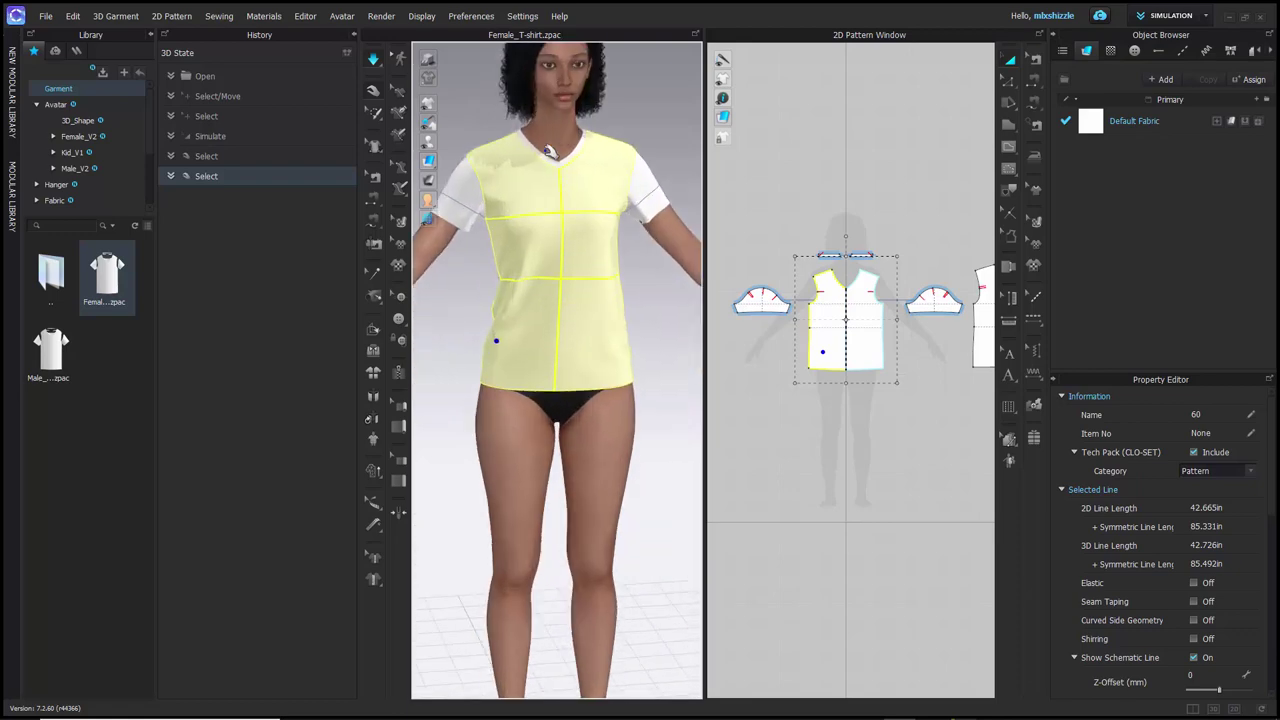
scroll(549, 150, down, 3)
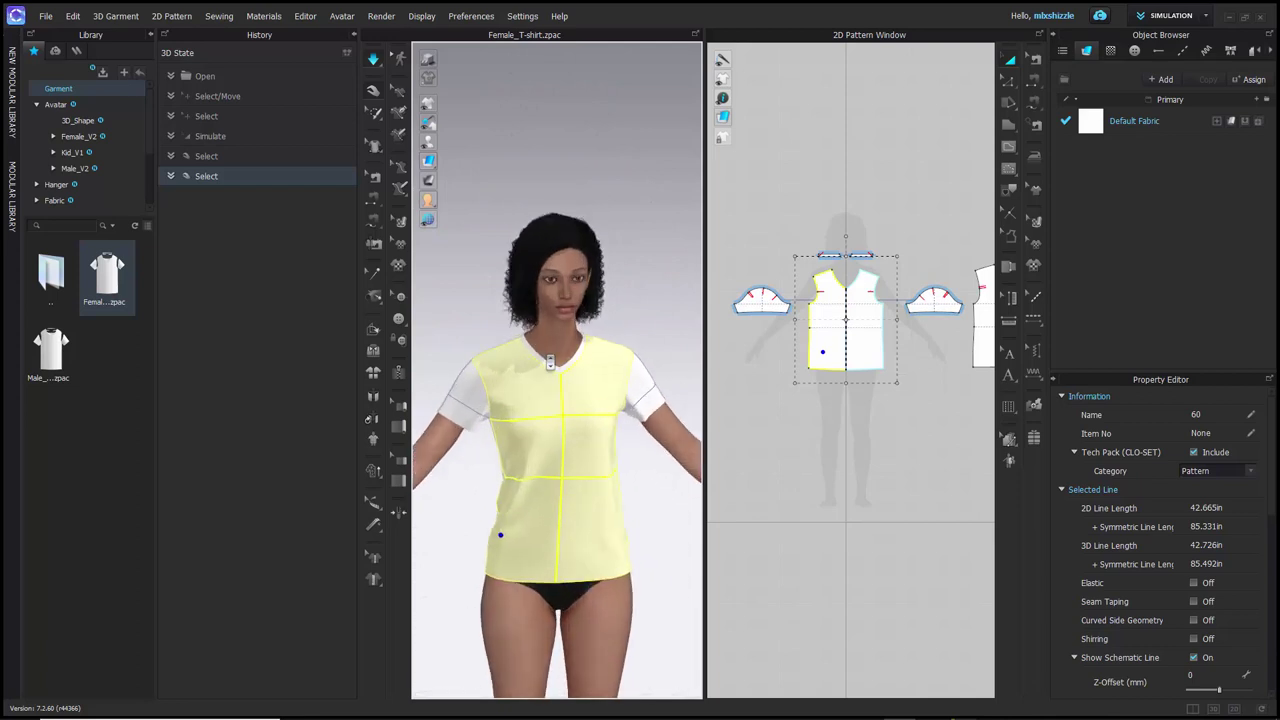
scroll(549, 362, up, 5)
Step: Select the left and right collar binding pieces at the neckline in the 3D window
click(537, 355)
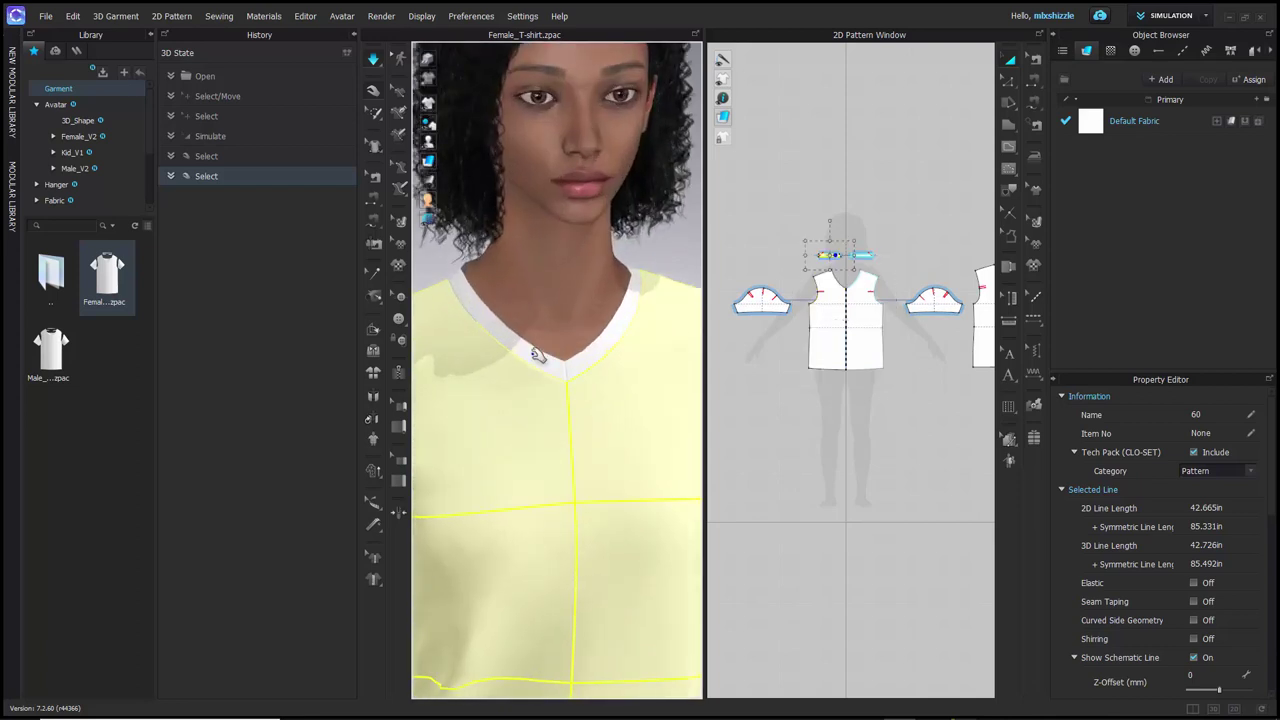
click(537, 355)
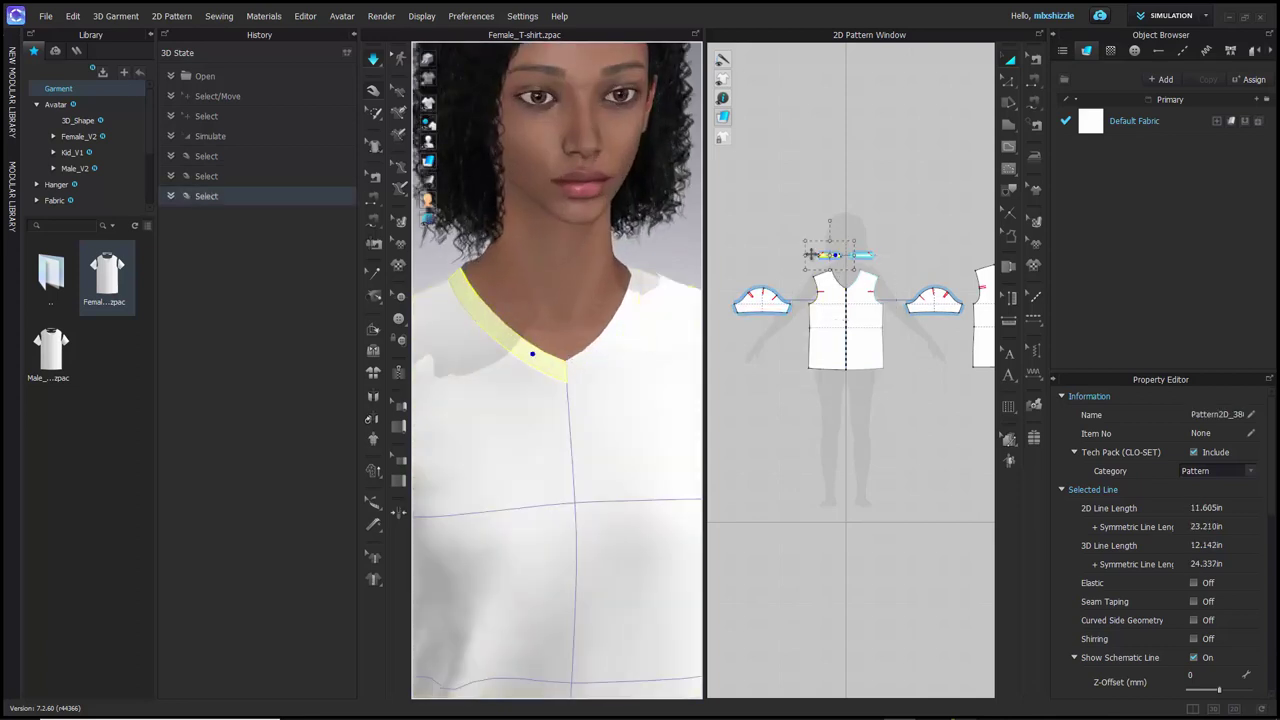
scroll(816, 261, up, 5)
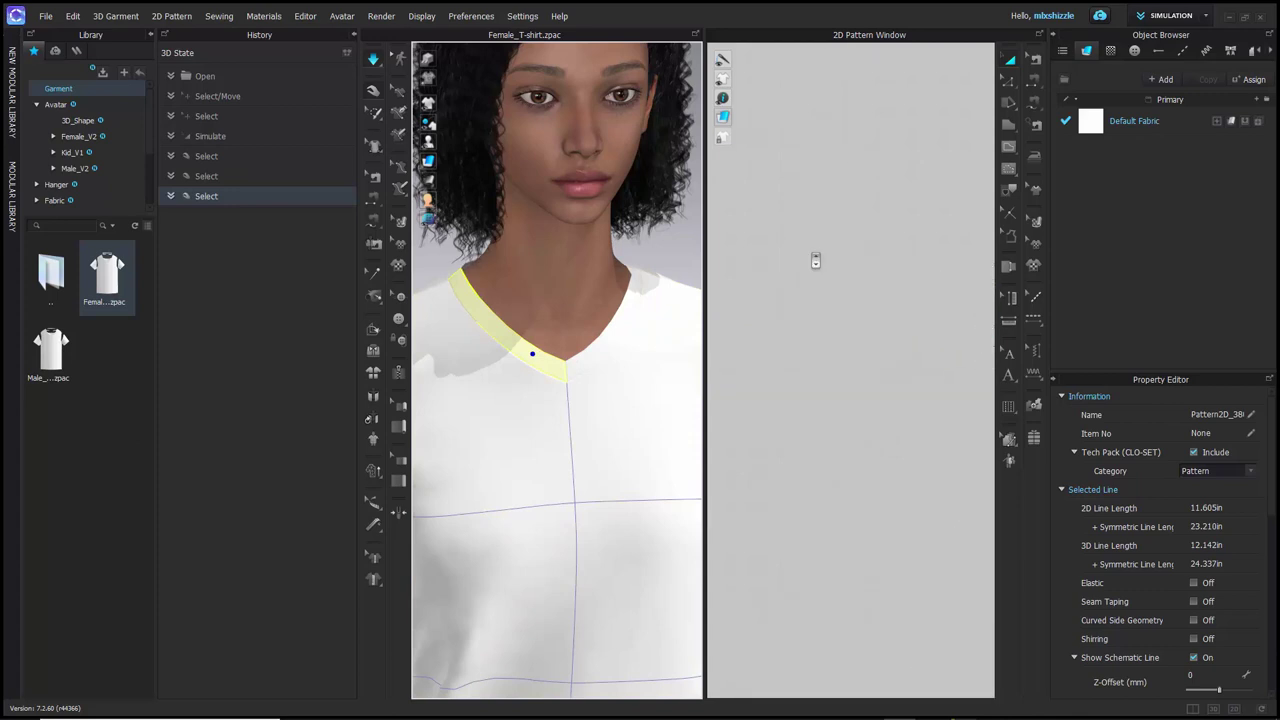
scroll(816, 261, down, 5)
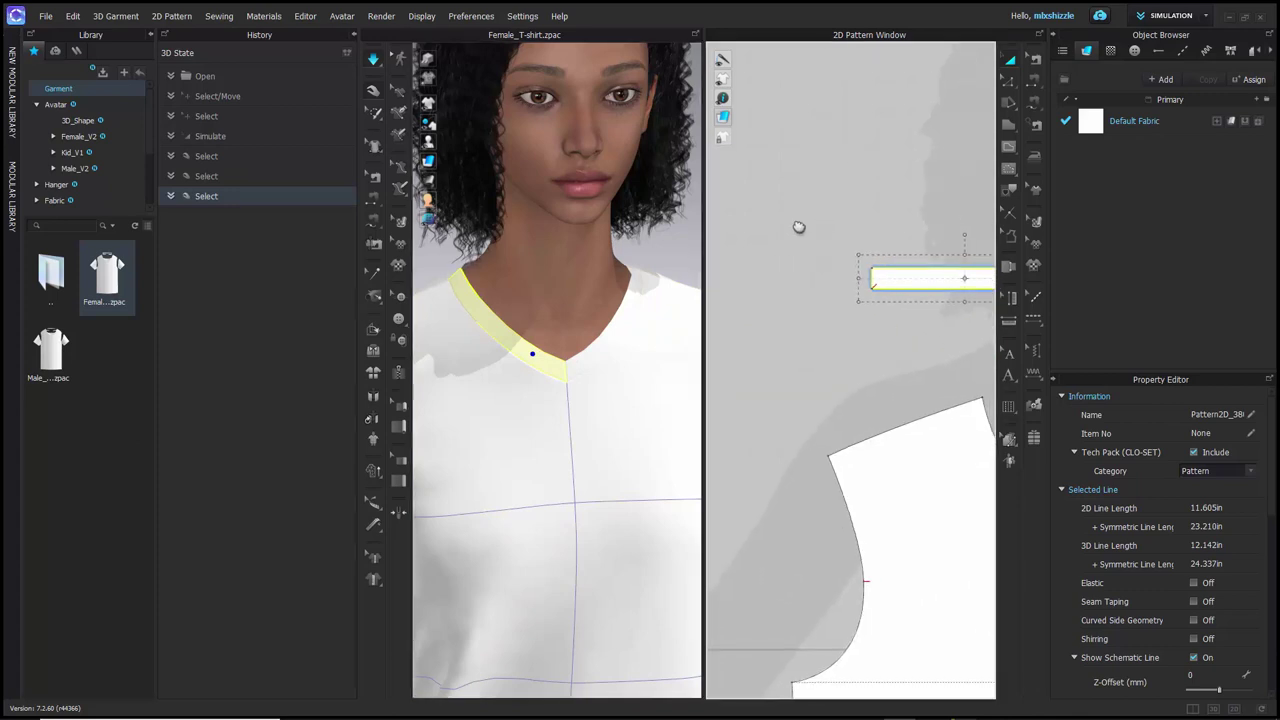
scroll(712, 262, up, 3)
scroll(712, 262, down, 3)
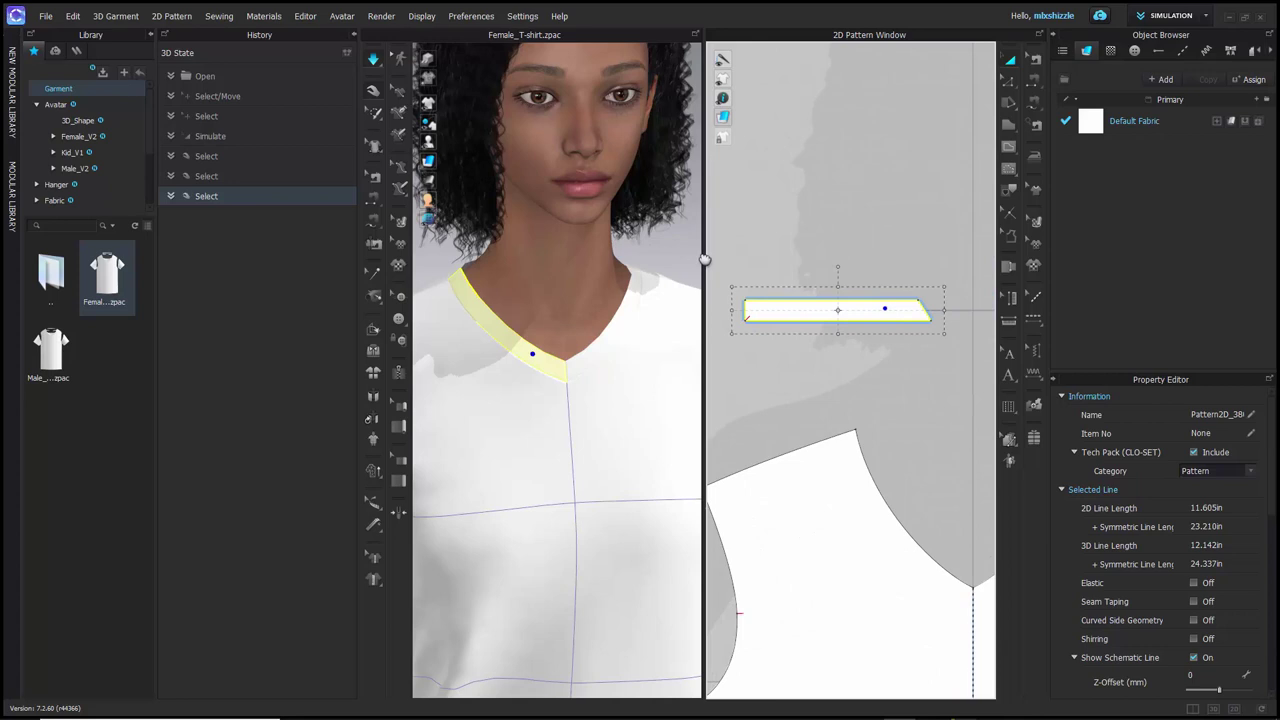
click(598, 358)
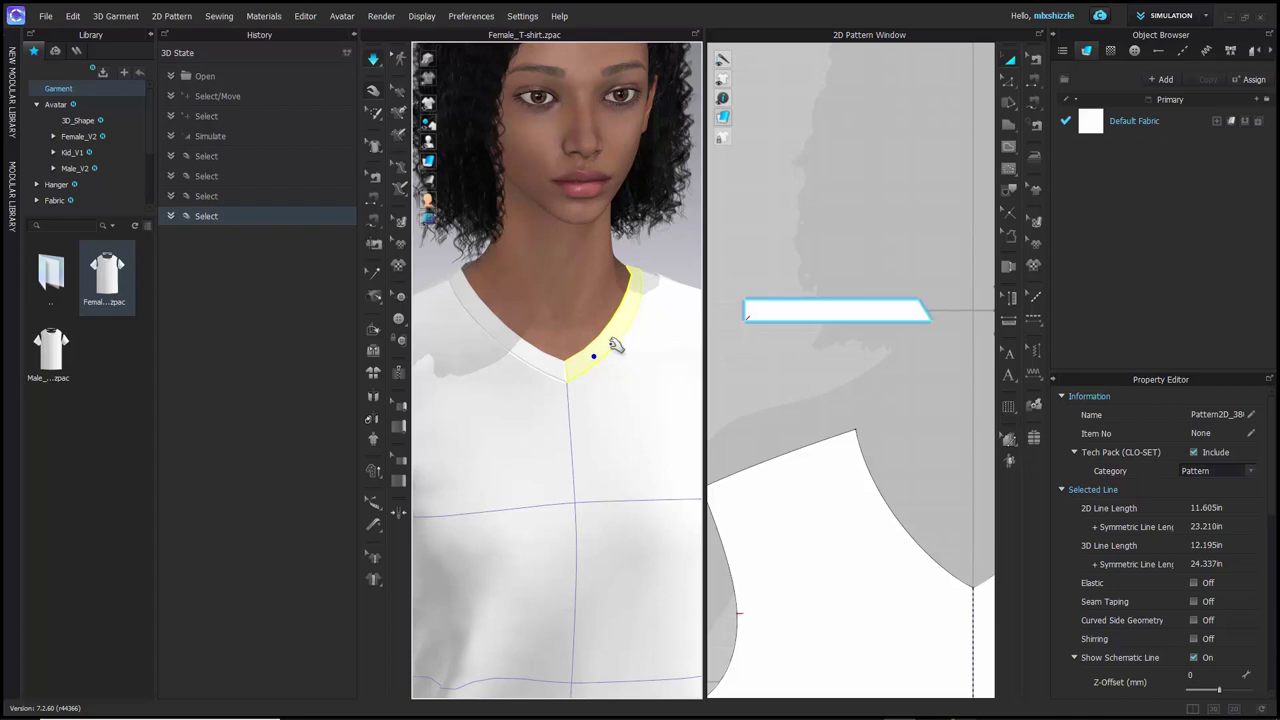
click(527, 351)
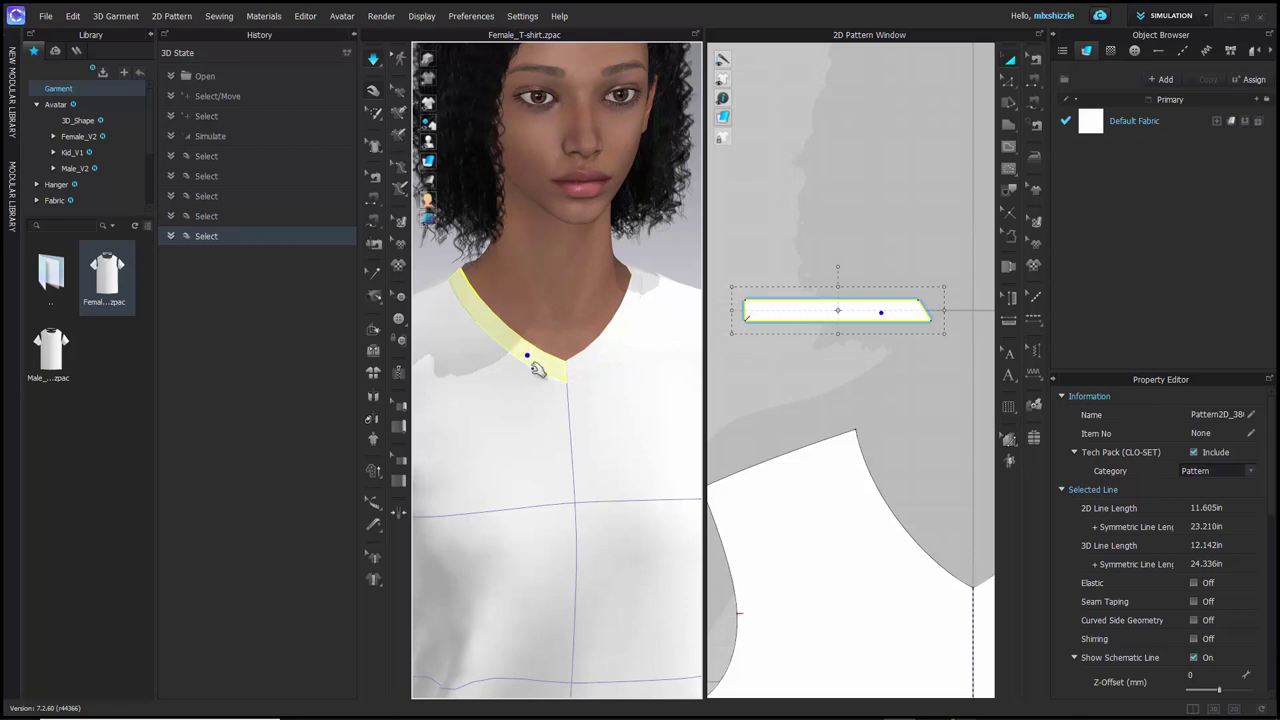
Step: Select the shirt's front body piece and zoom out to show the whole shirt
click(608, 347)
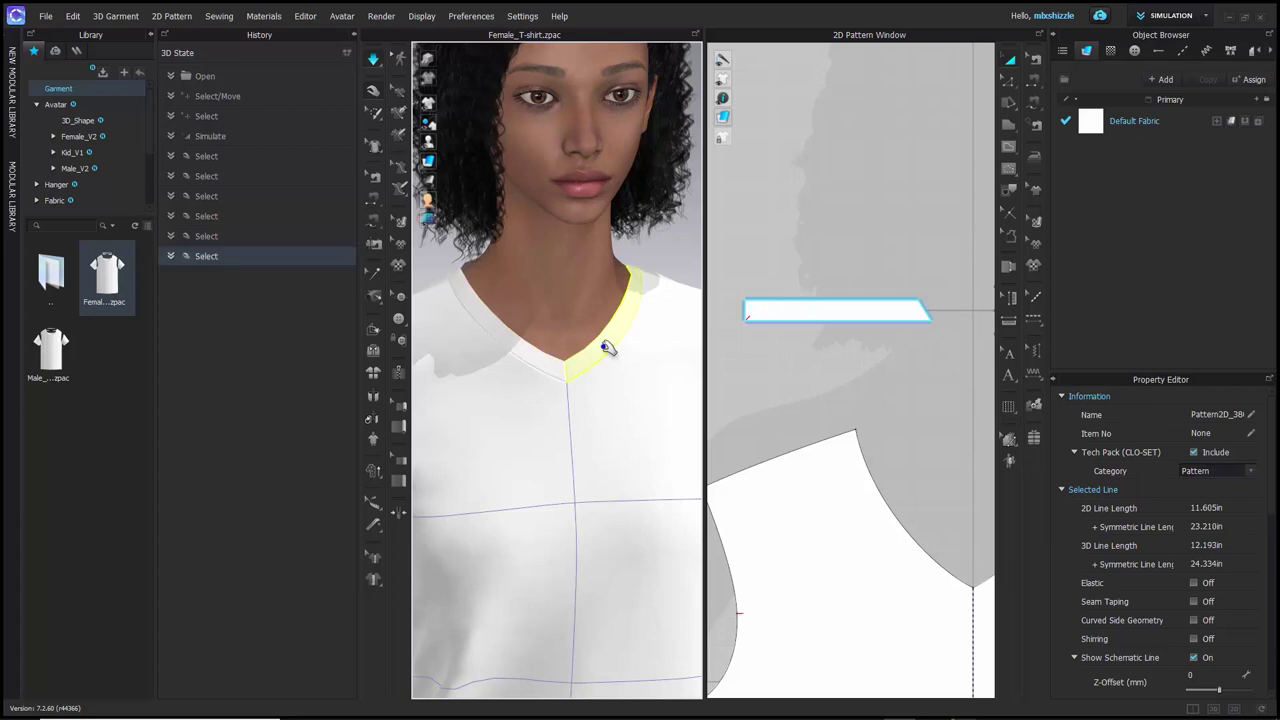
click(634, 435)
scroll(634, 441, down, 8)
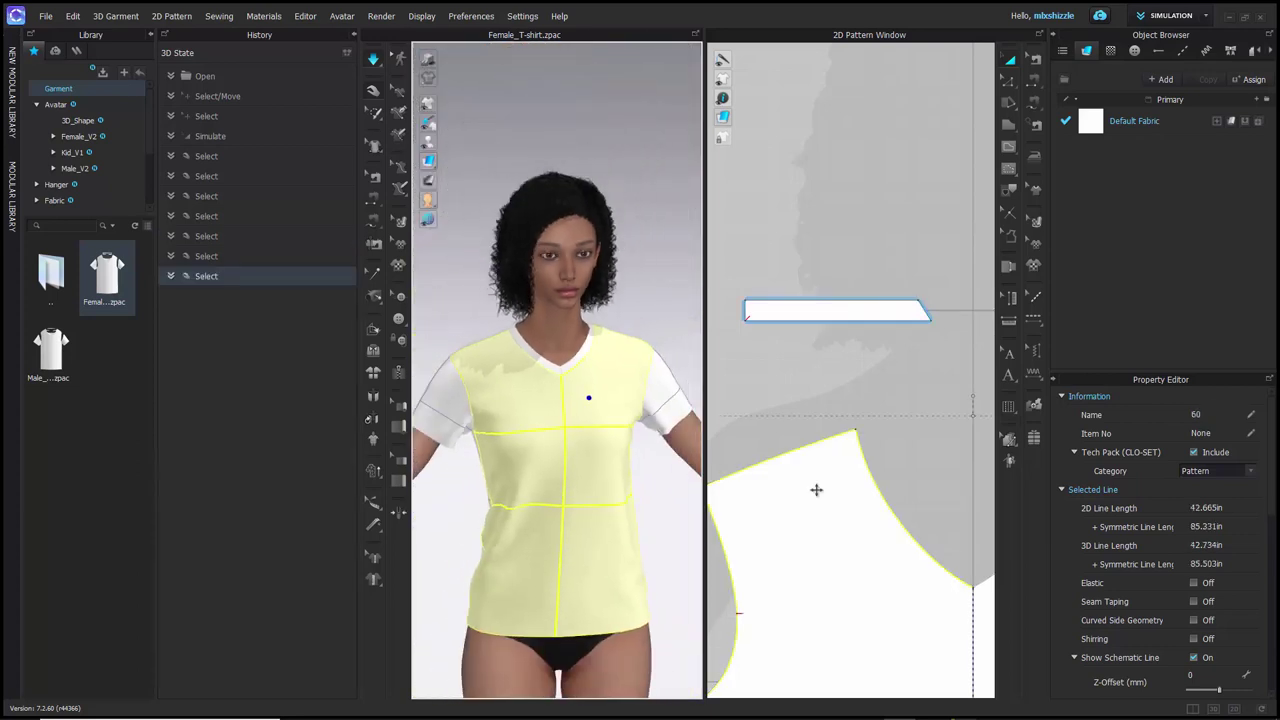
scroll(817, 489, down, 3)
scroll(820, 497, down, 5)
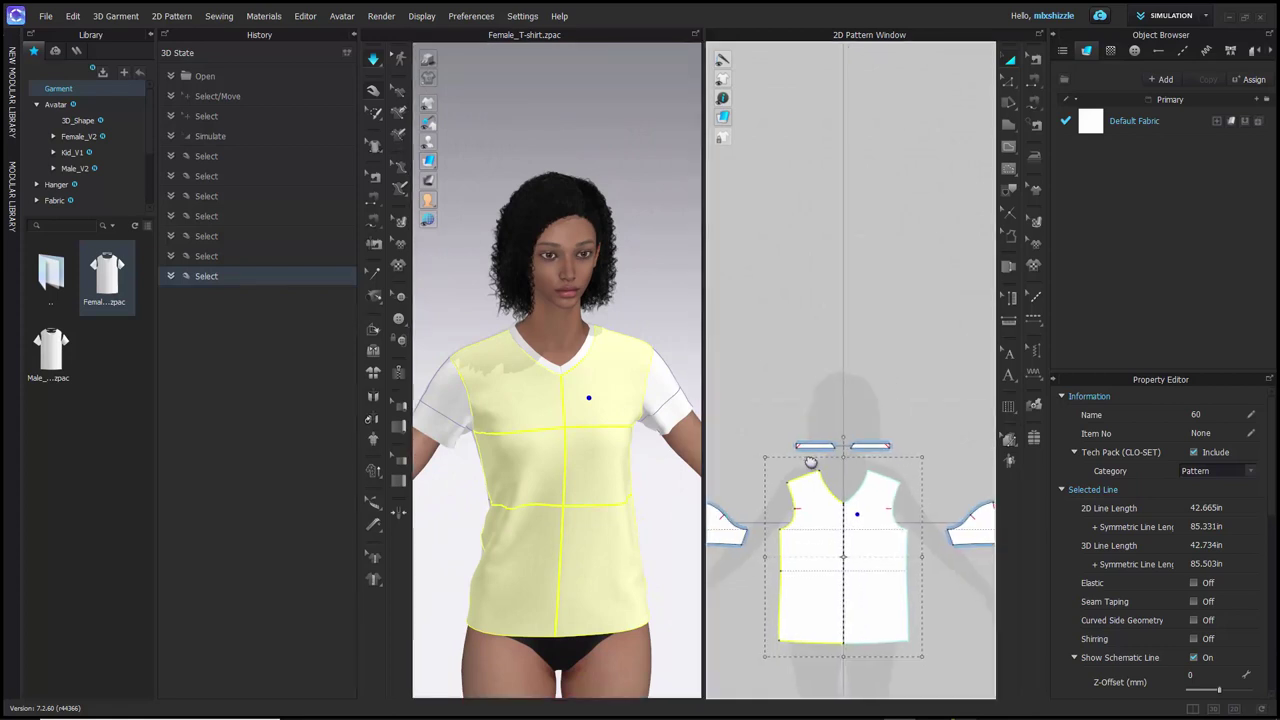
Step: Shift the pattern layout slightly and select the front bodice neckline line
middle_drag(816, 352, 805, 351)
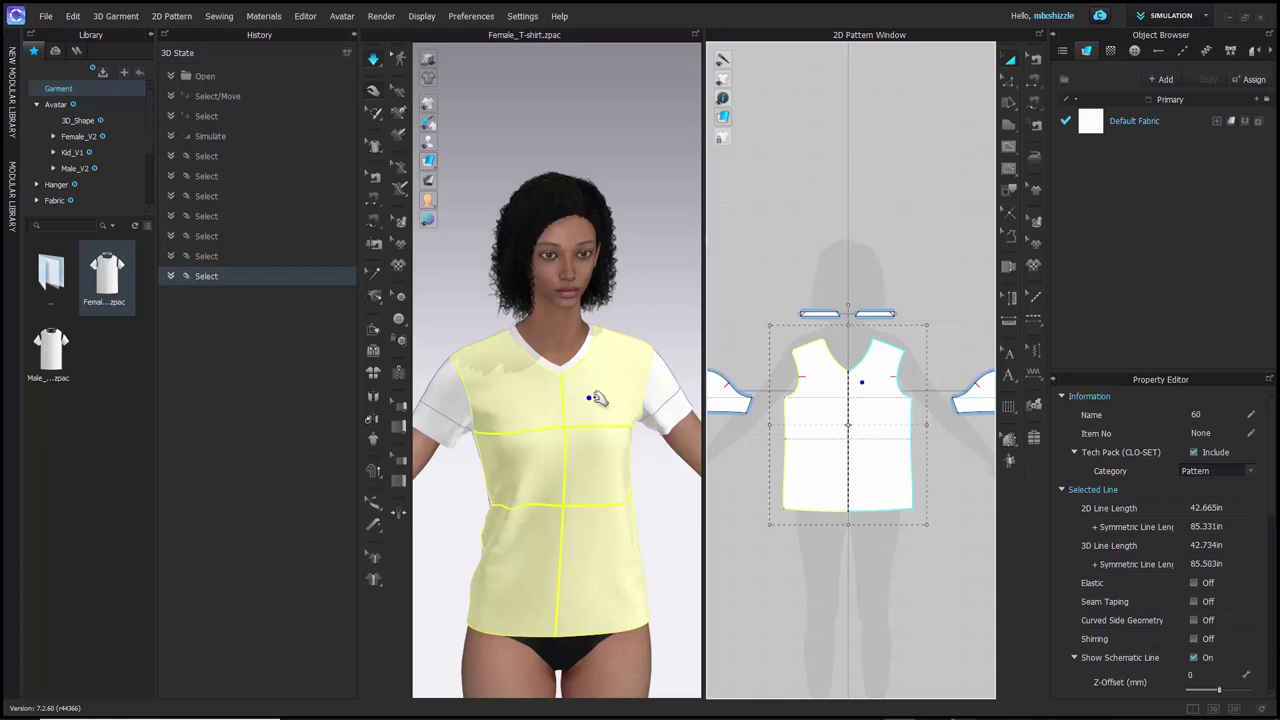
click(600, 378)
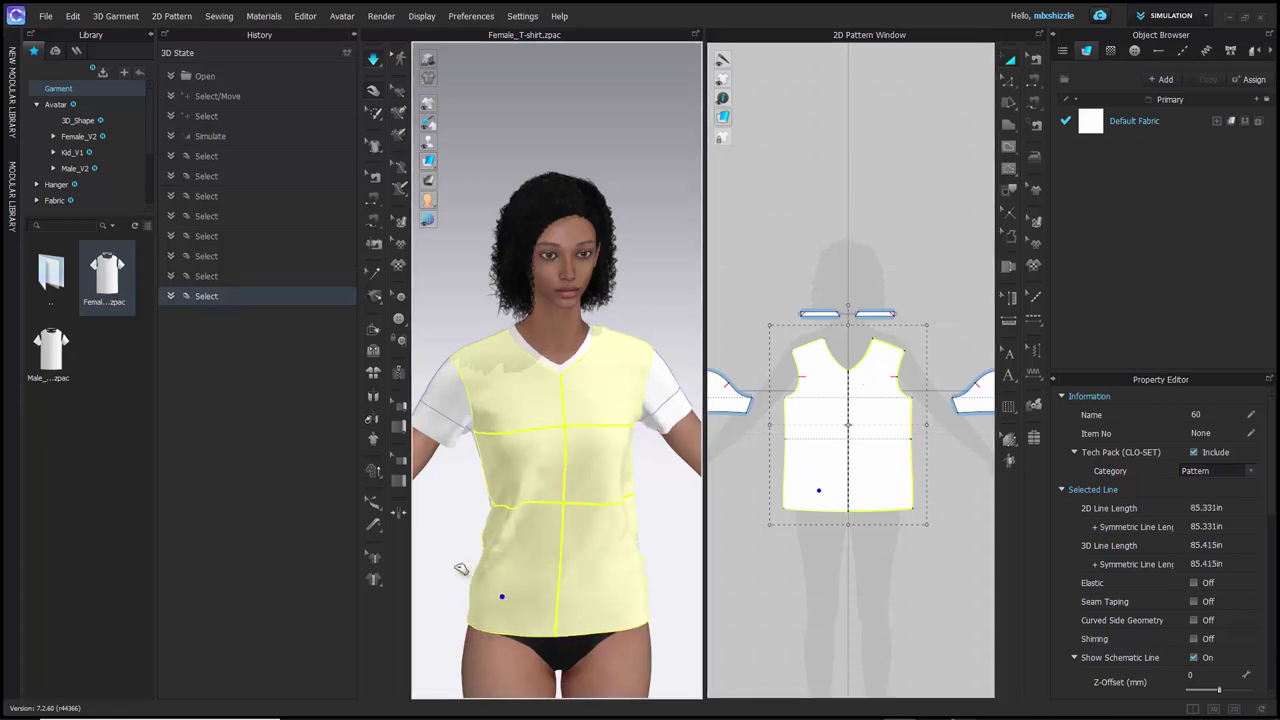
scroll(500, 483, up, 2)
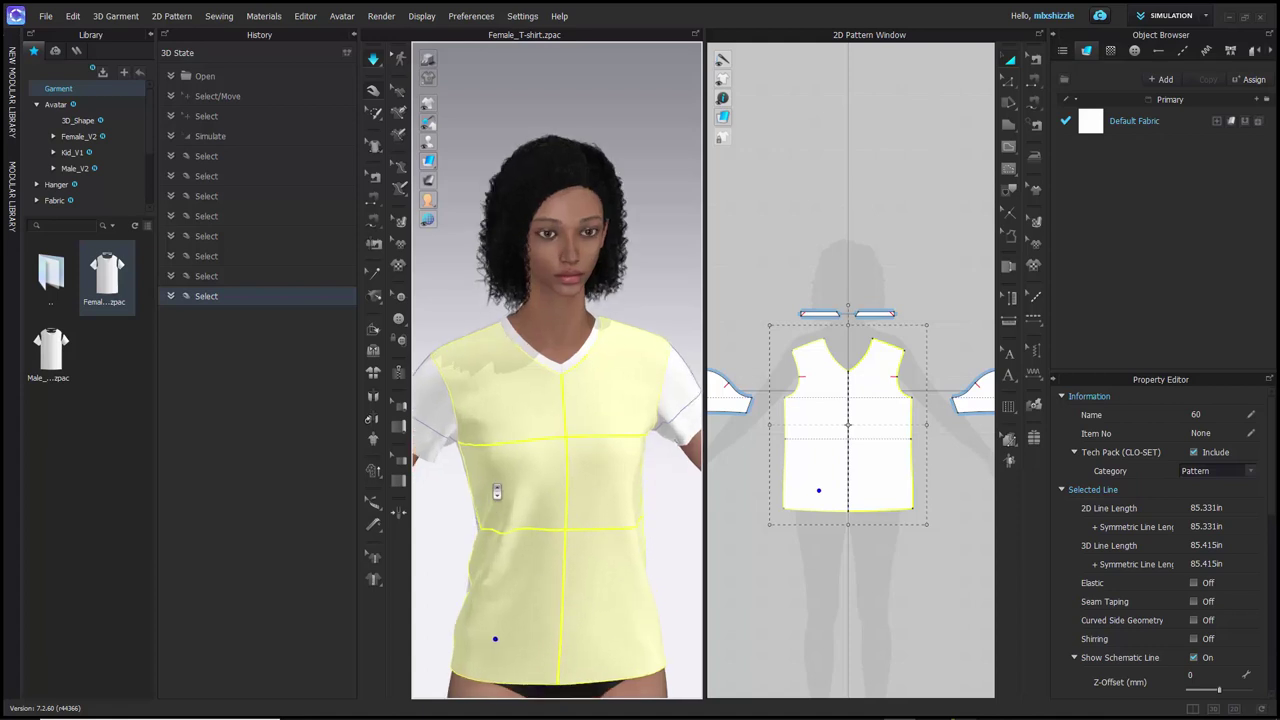
scroll(497, 491, down, 3)
scroll(496, 491, down, 2)
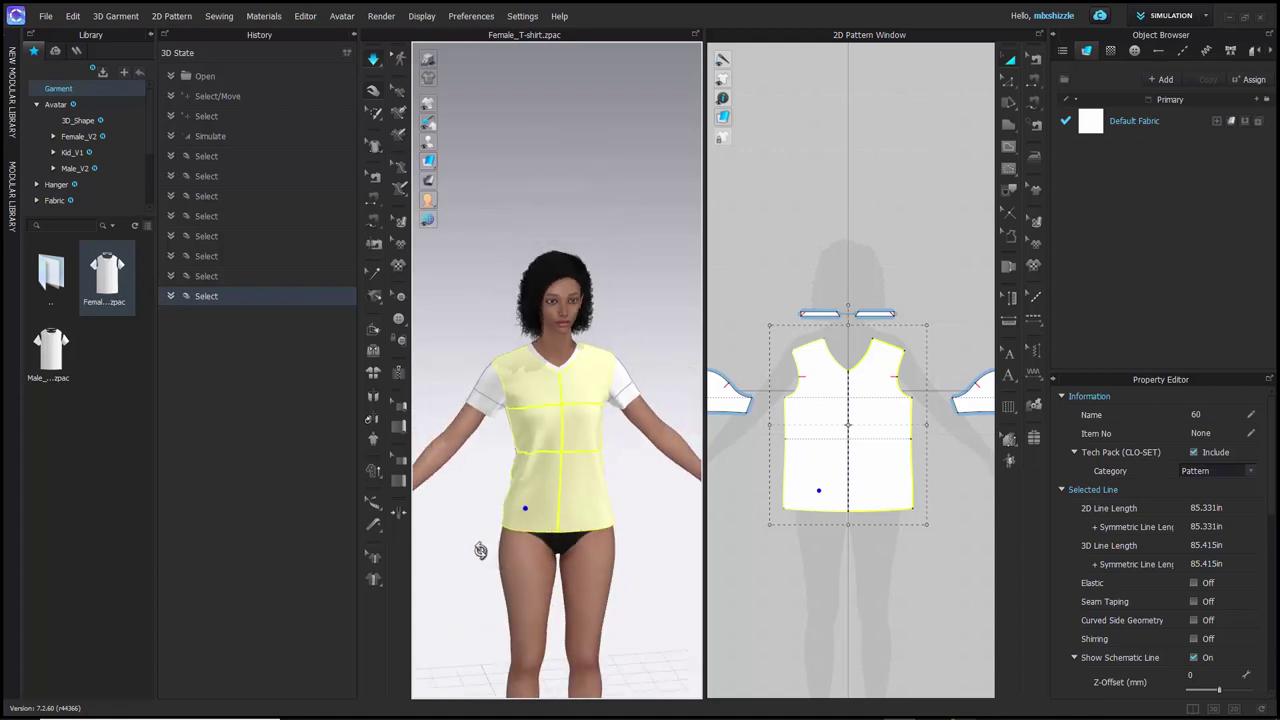
Step: Select the back body piece from a rear view, then orbit to the front and show the feet
right_drag(477, 549, 766, 543)
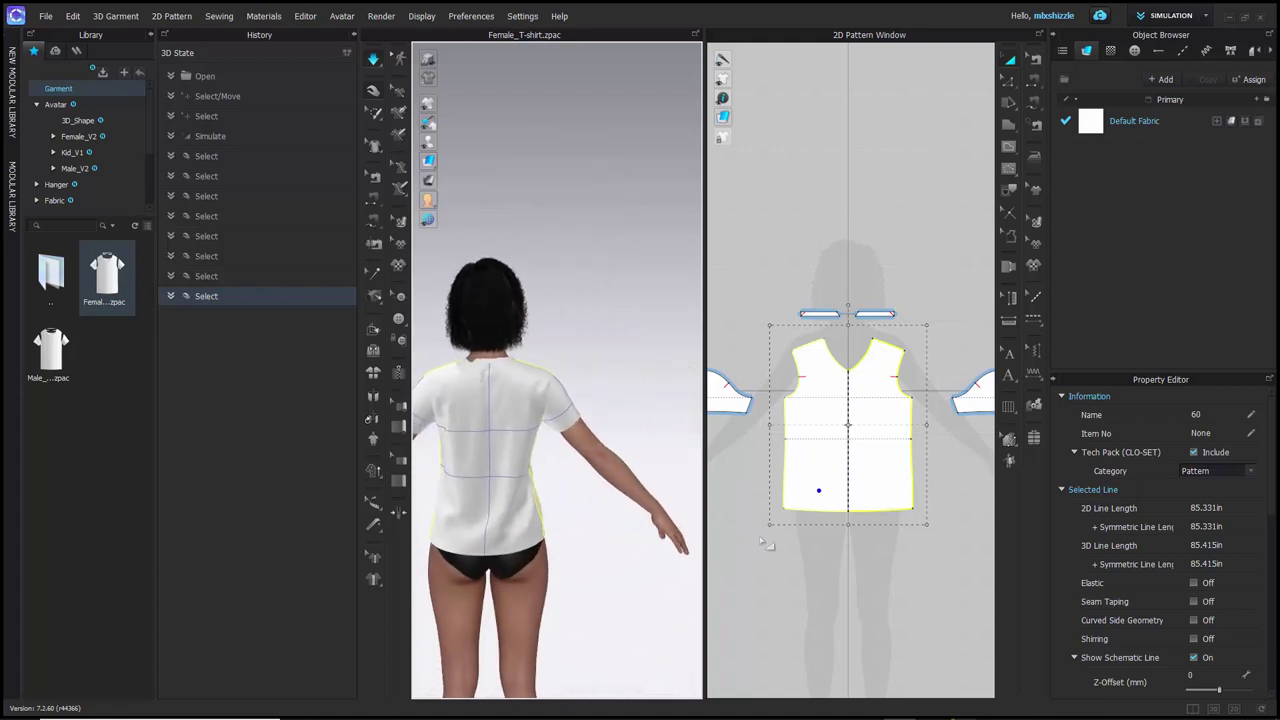
click(501, 489)
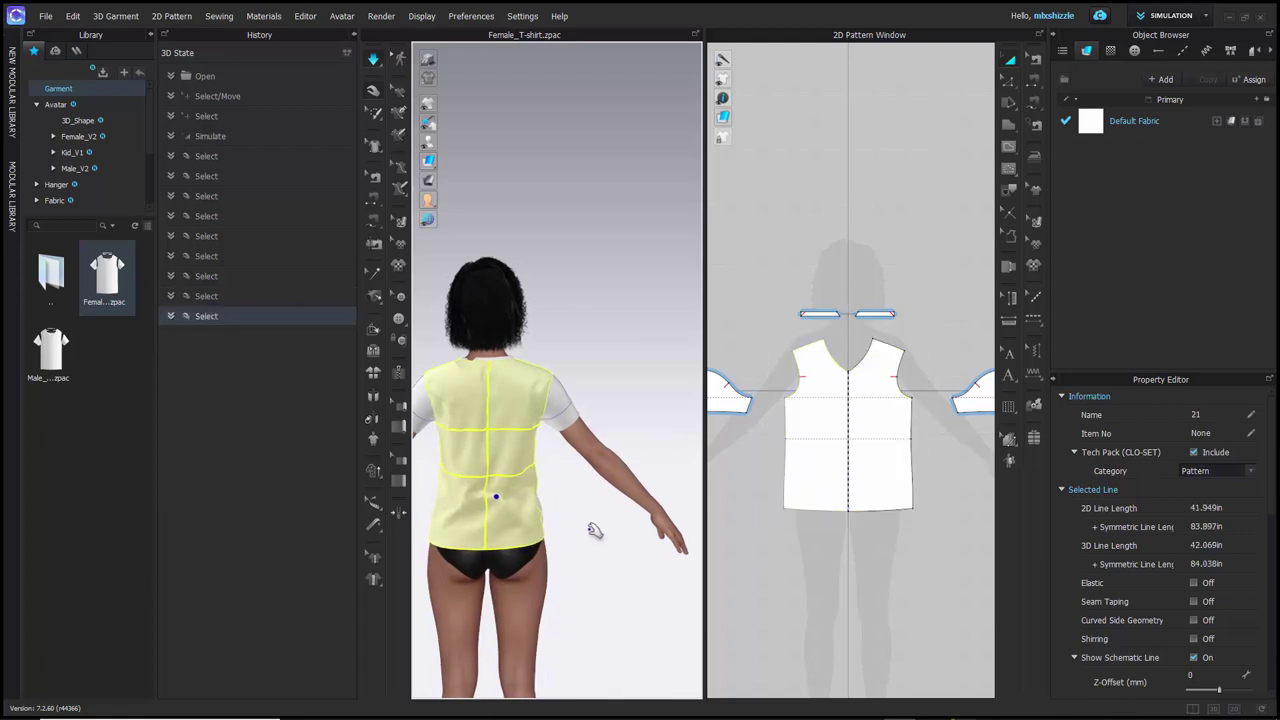
right_drag(594, 529, 453, 514)
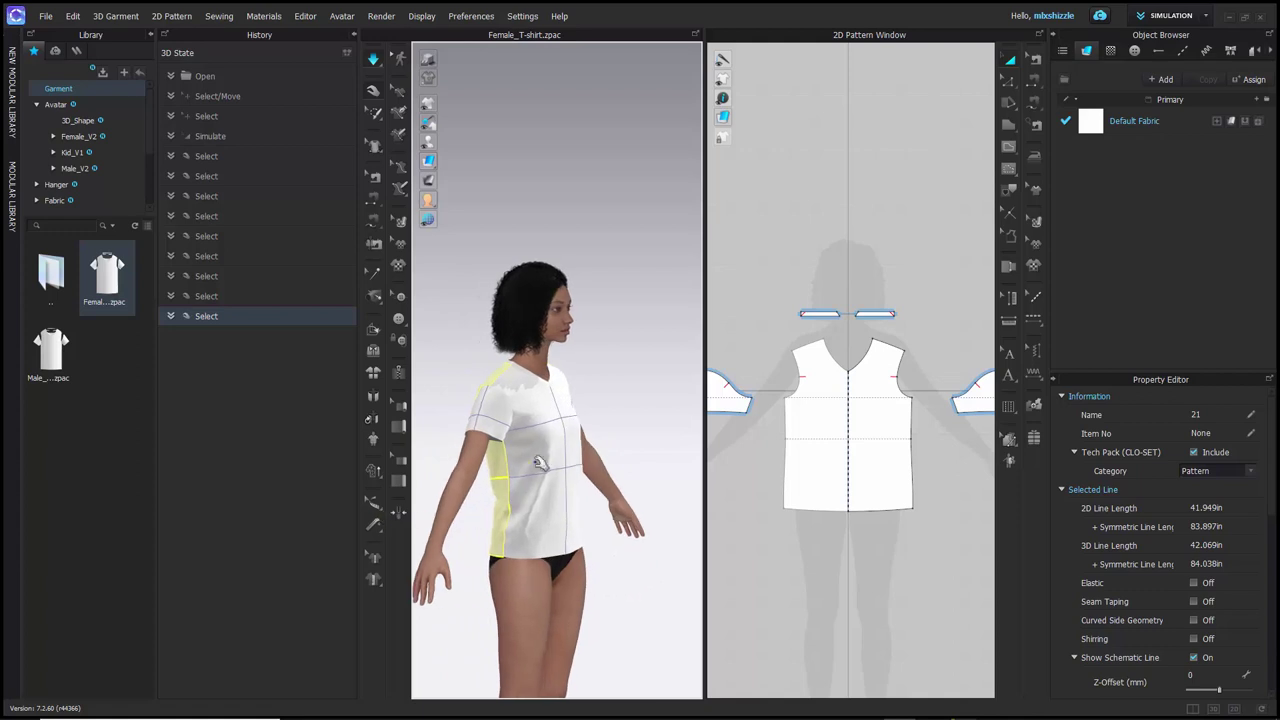
right_drag(548, 442, 512, 528)
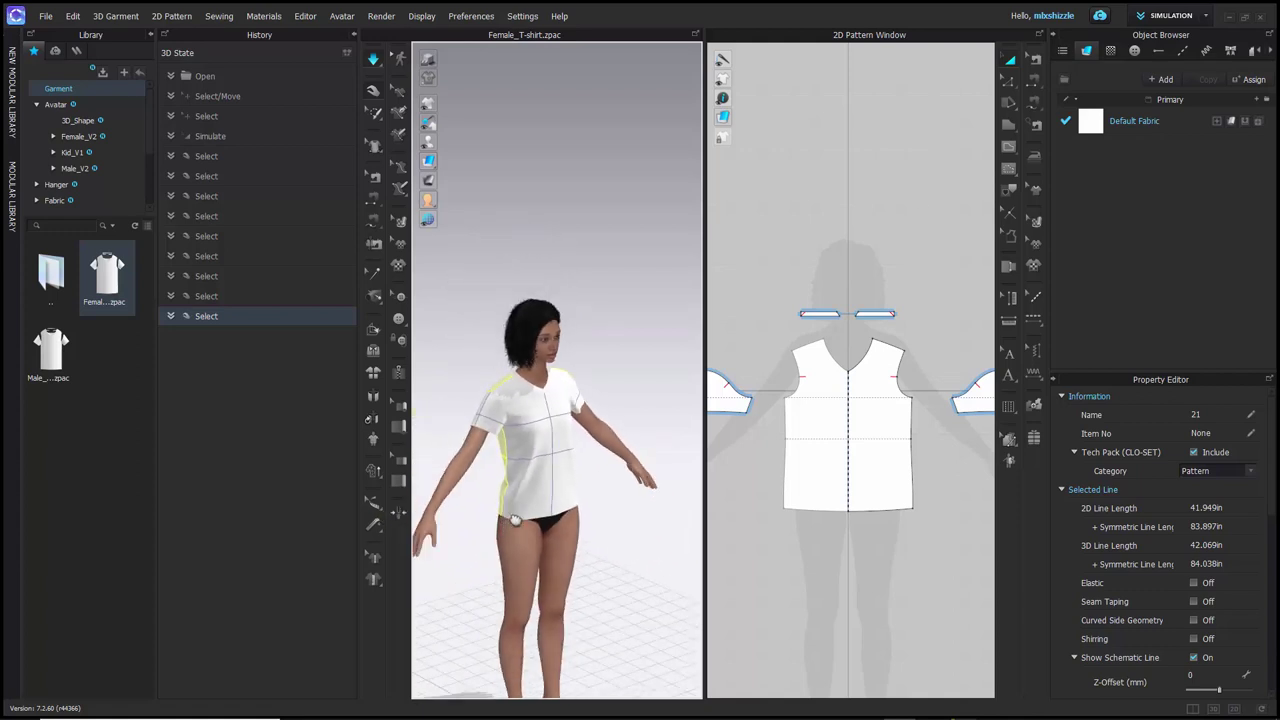
middle_drag(512, 520, 528, 411)
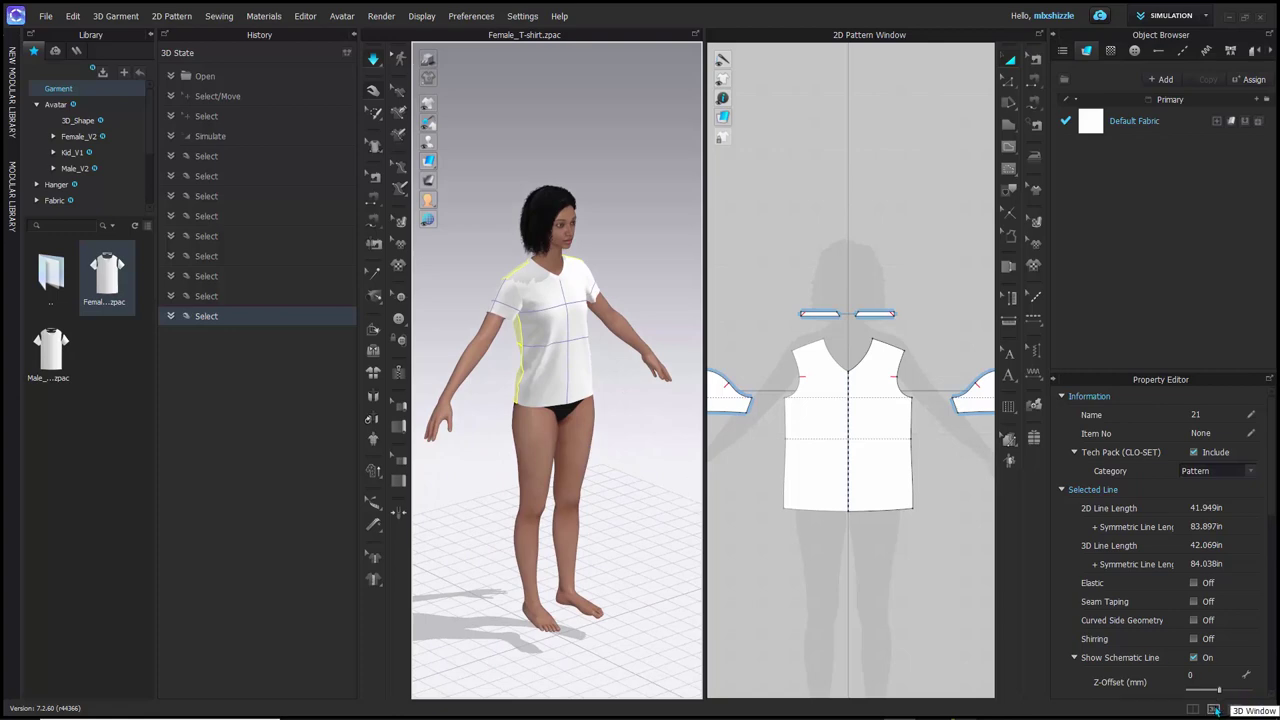
Step: Rerun the simulation in the 3D-only layout, then restore the side-by-side 3D/2D layout
click(1213, 709)
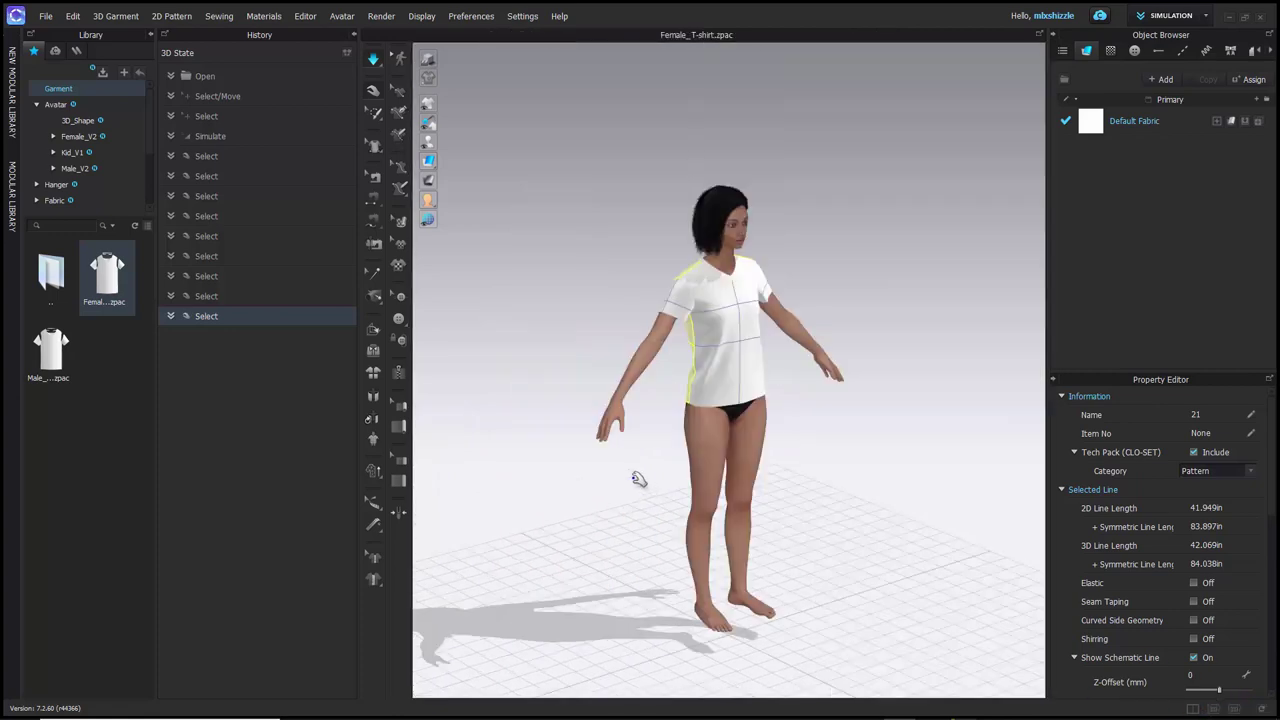
right_drag(638, 479, 577, 470)
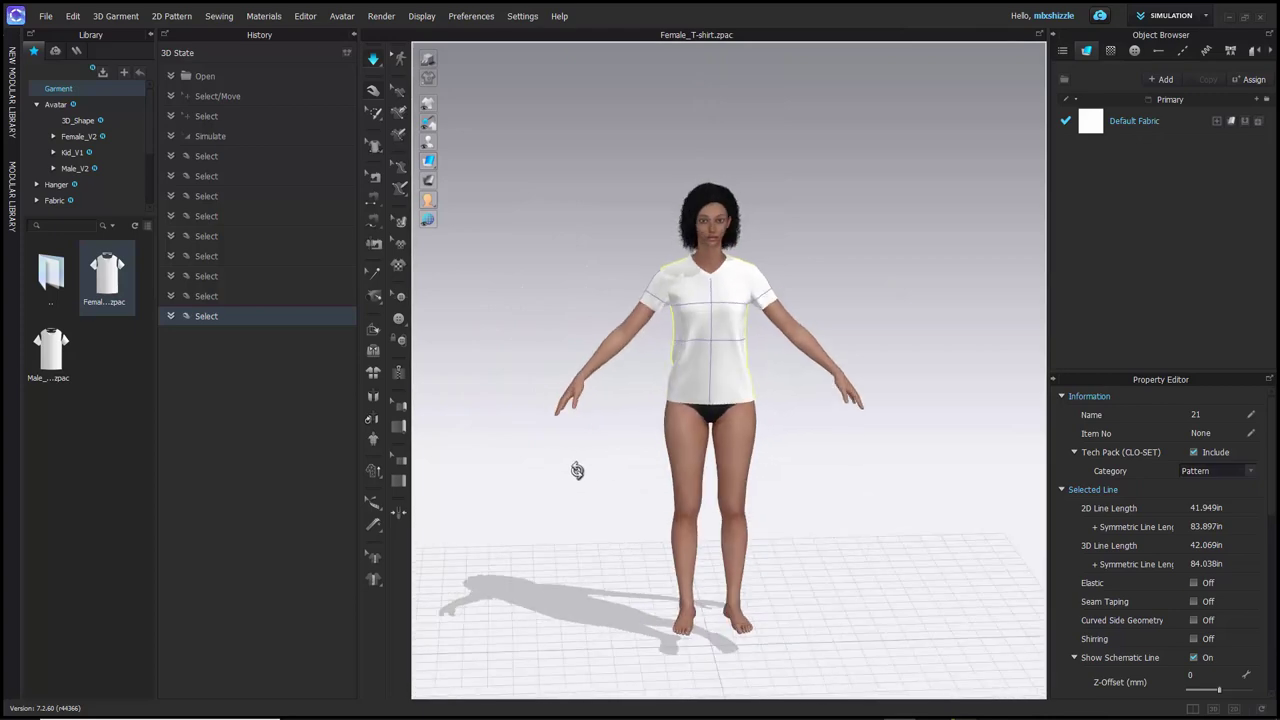
key(space)
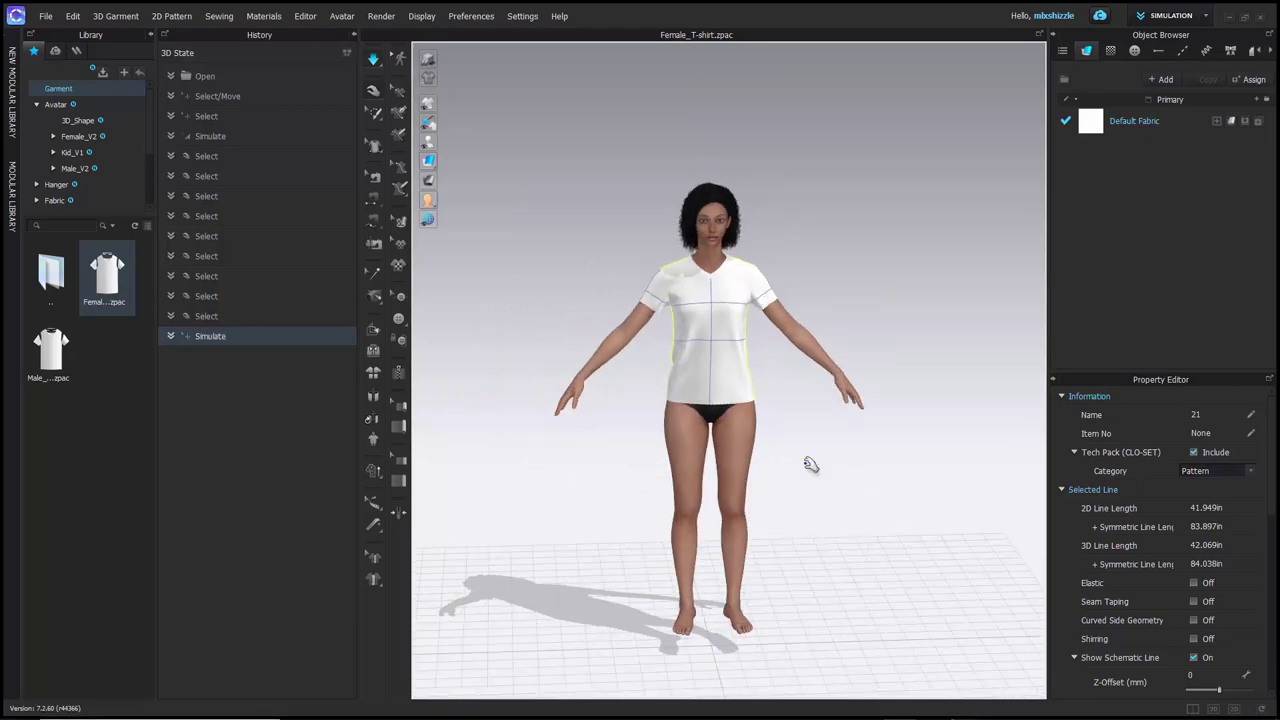
click(1194, 709)
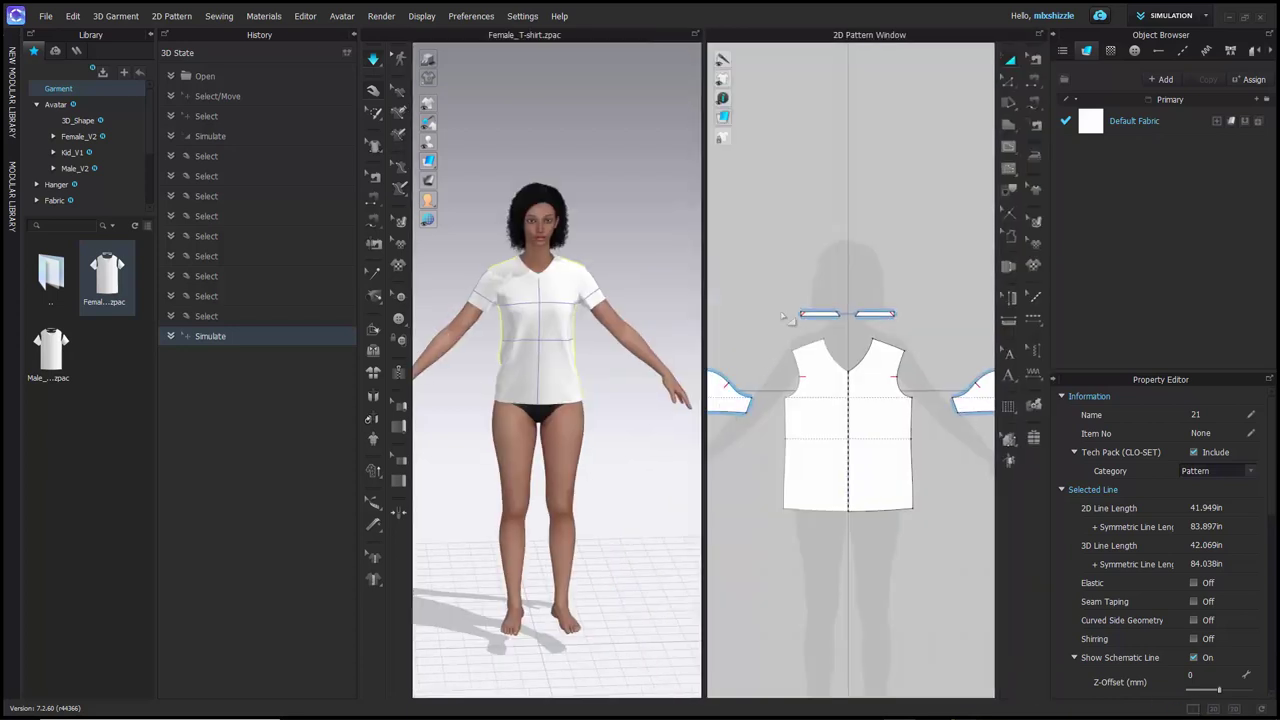
scroll(782, 318, up, 2)
scroll(766, 257, down, 2)
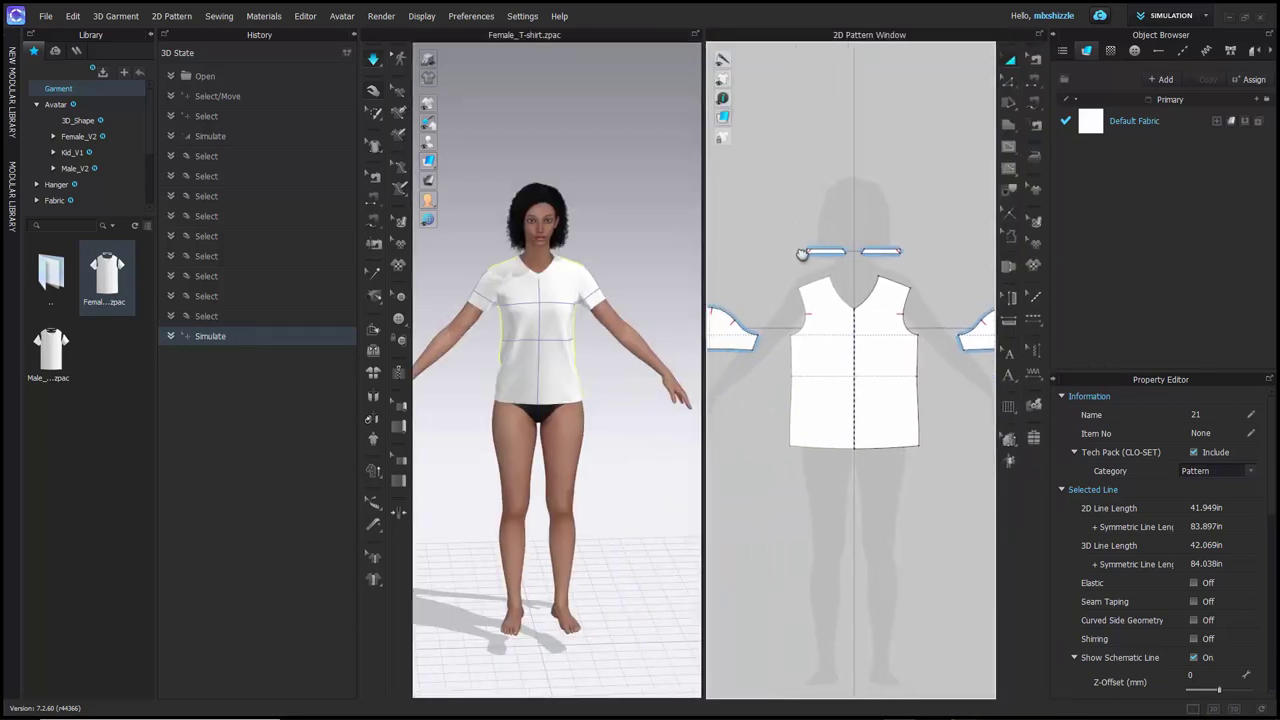
scroll(813, 288, down, 1)
scroll(813, 290, up, 3)
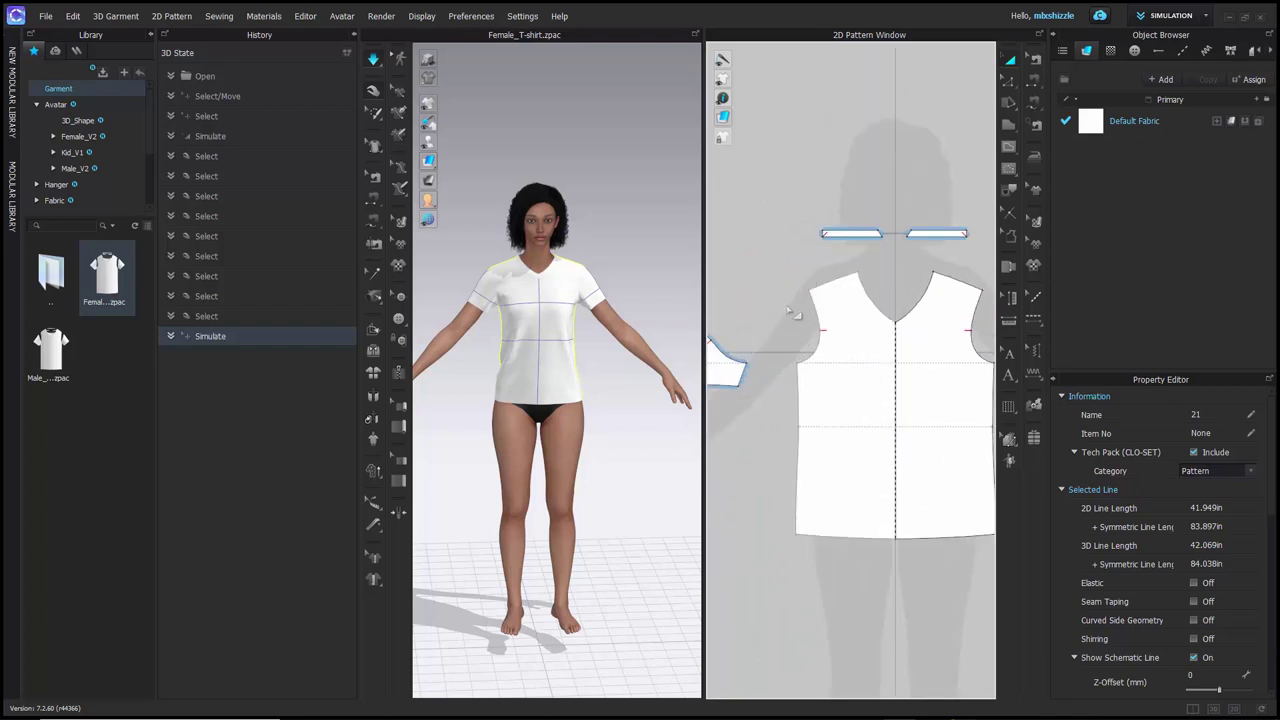
Step: Select the front bodice pattern piece and turn the avatar to a three-quarter view
click(860, 285)
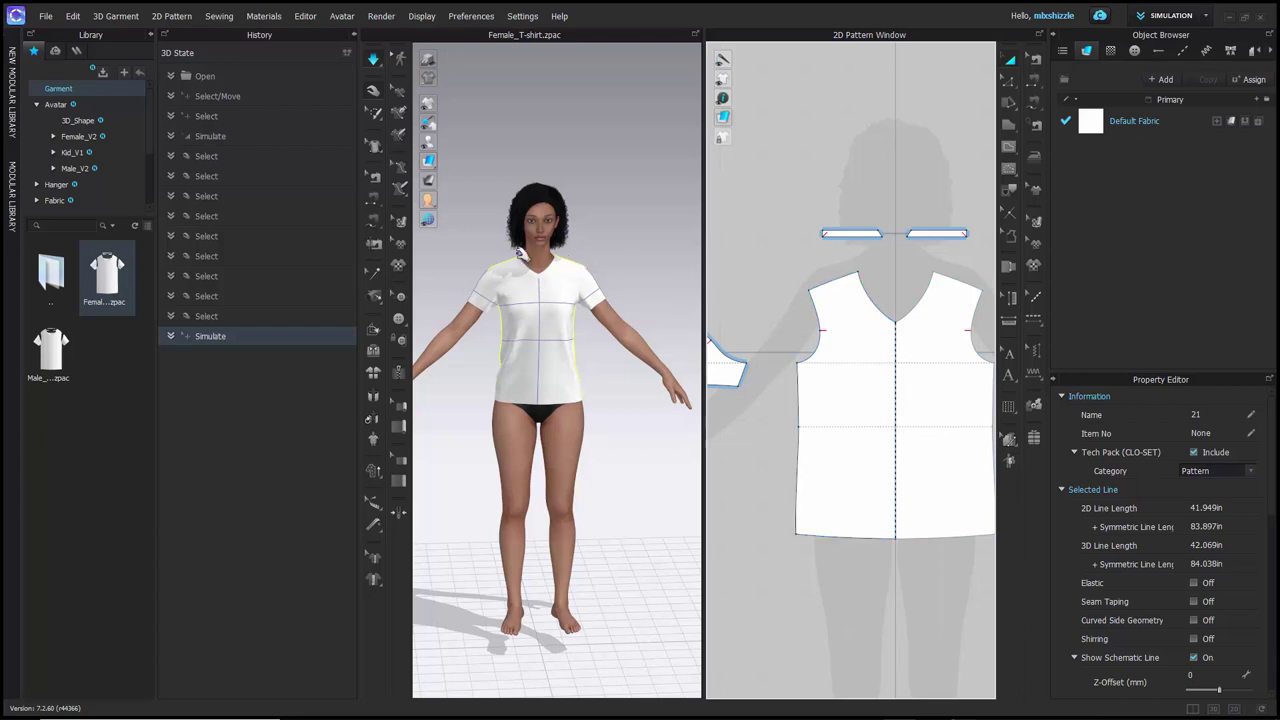
mouse_move(493, 352)
right_down()
mouse_move(600, 372)
mouse_move(523, 390)
mouse_move(507, 346)
right_up()
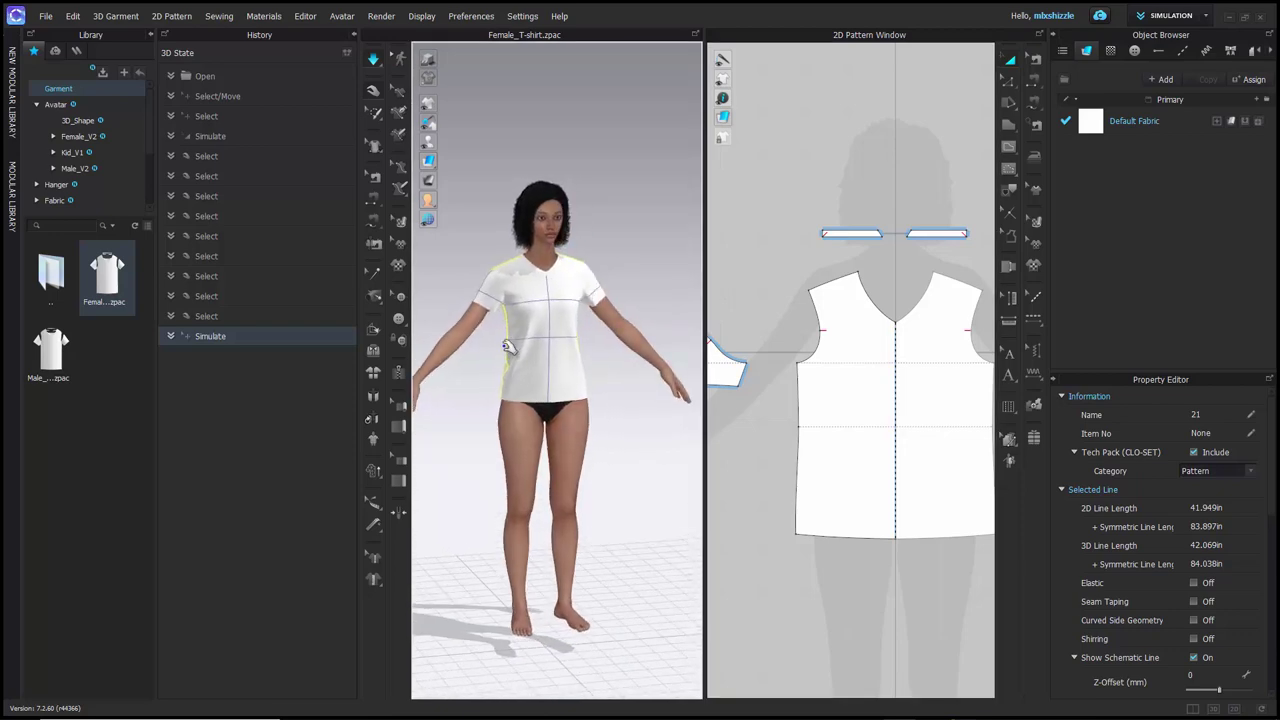
scroll(507, 346, down, 2)
scroll(500, 310, up, 5)
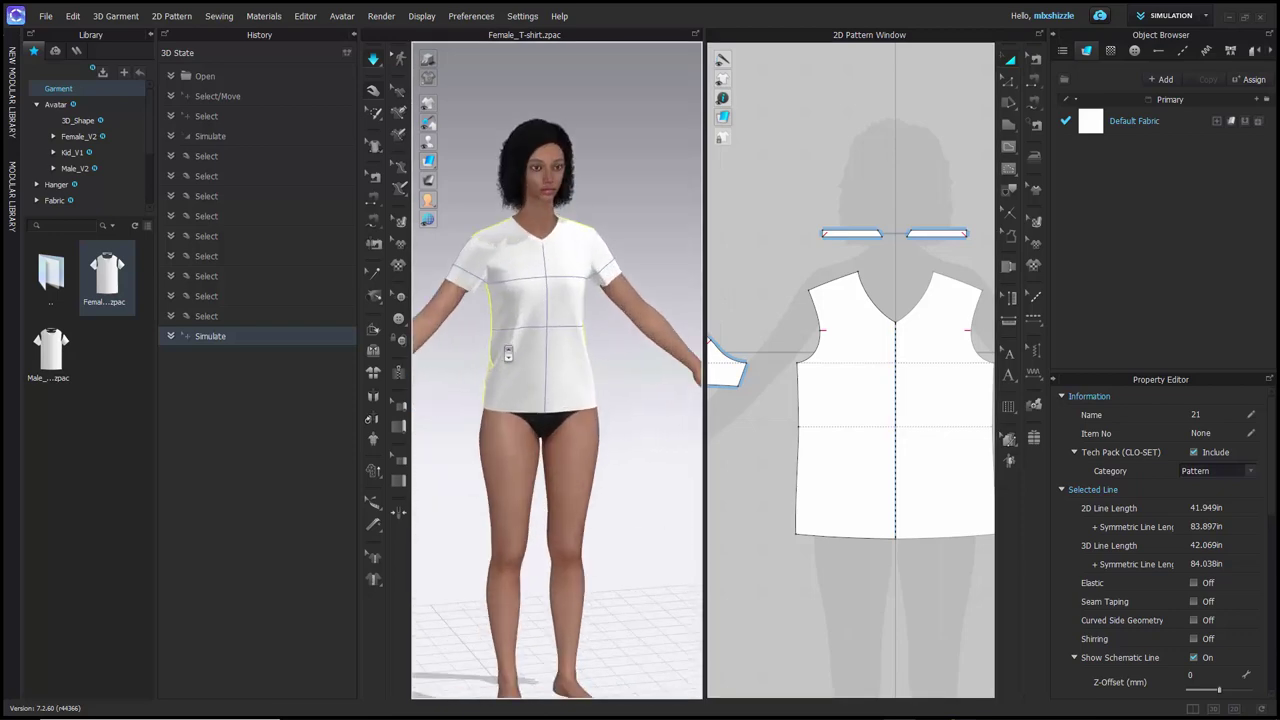
right_drag(500, 309, 536, 301)
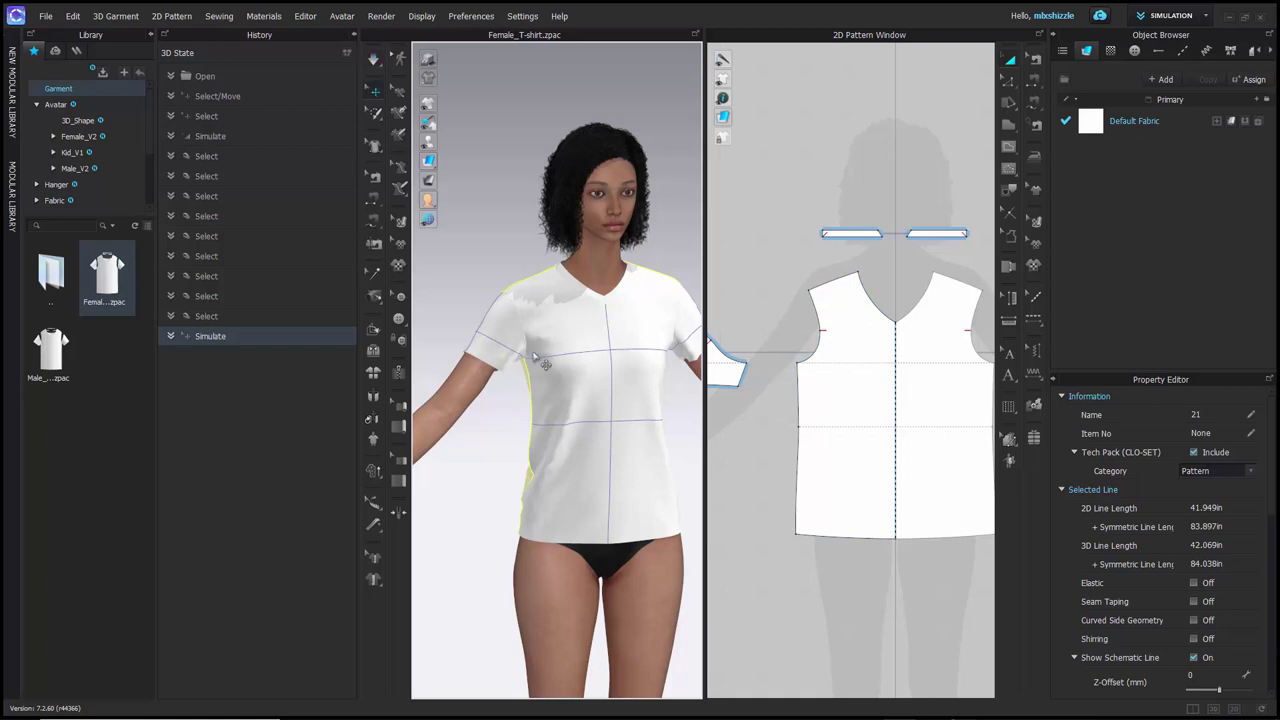
Step: Undo the last step and revert the garment to its unsimulated state from History
key(ctrl+z)
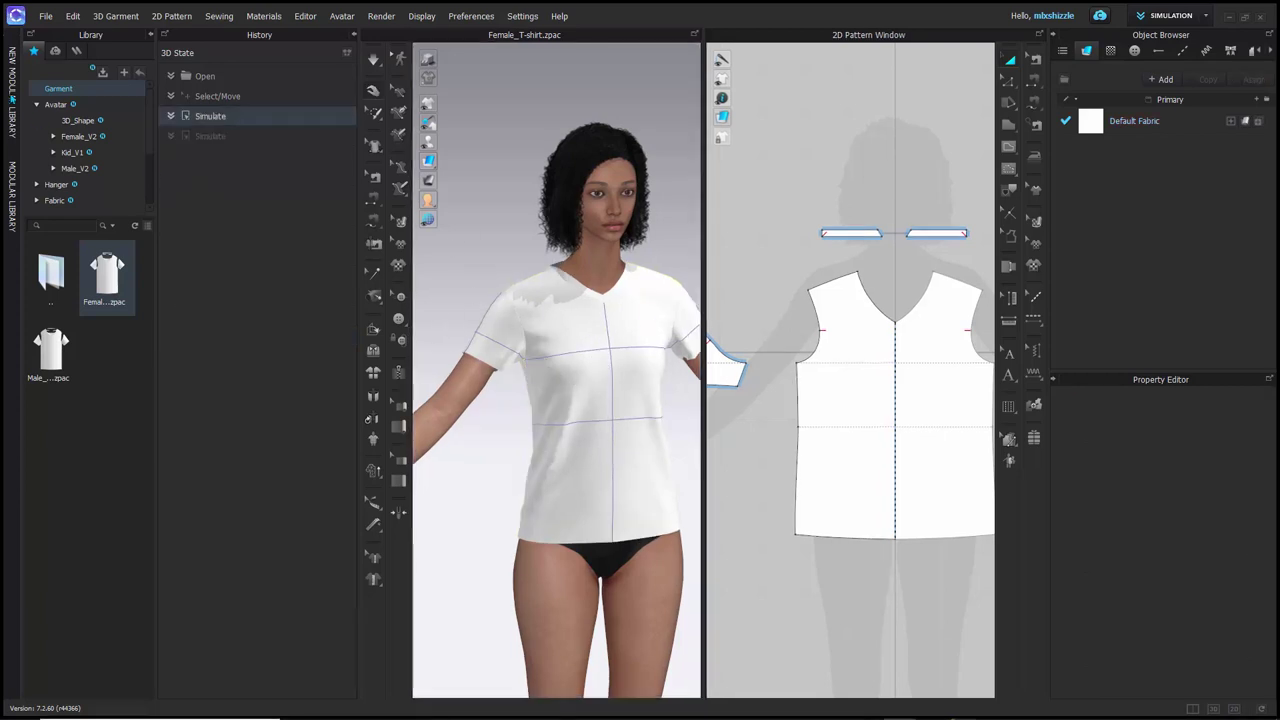
click(201, 96)
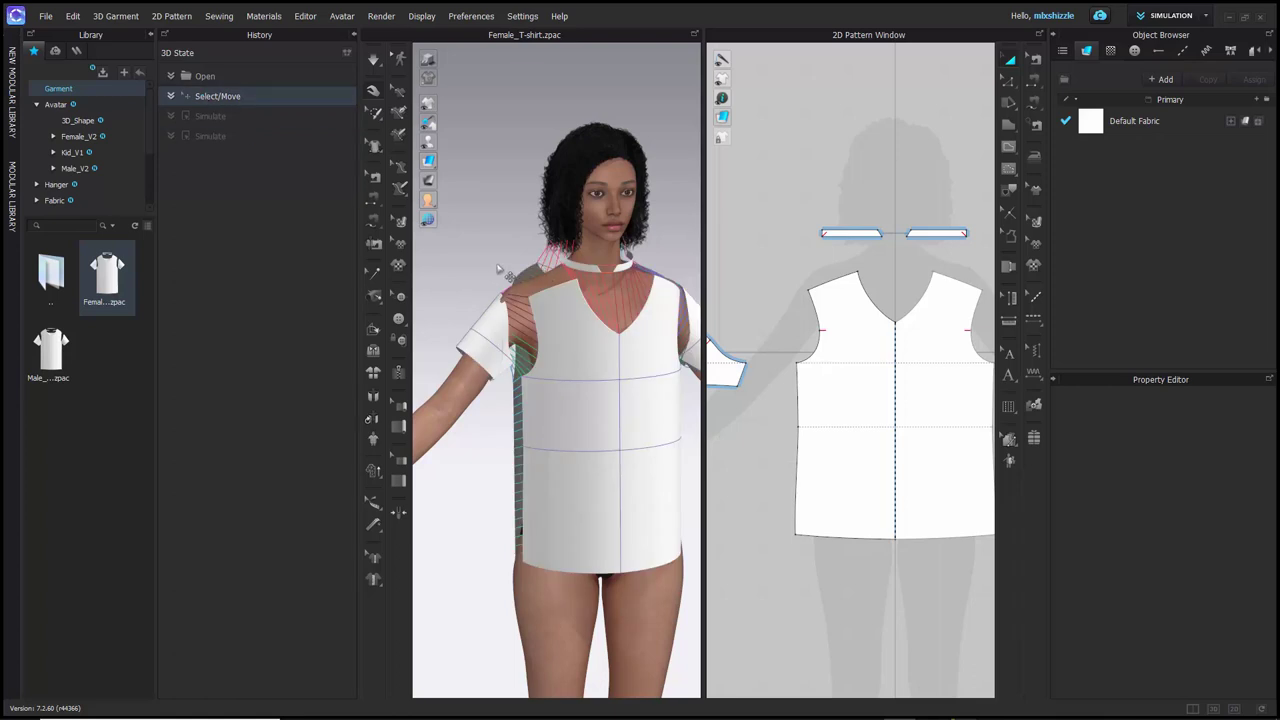
right_drag(500, 268, 584, 312)
scroll(584, 312, up, 5)
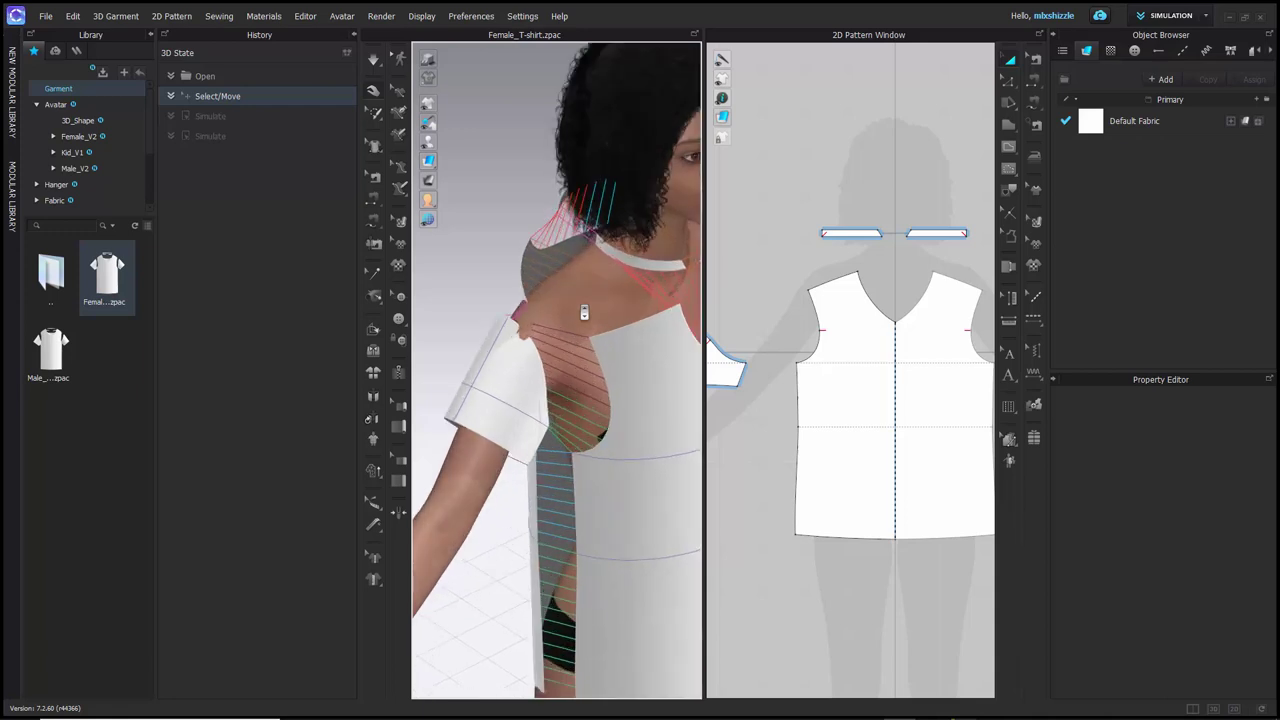
scroll(520, 384, up, 5)
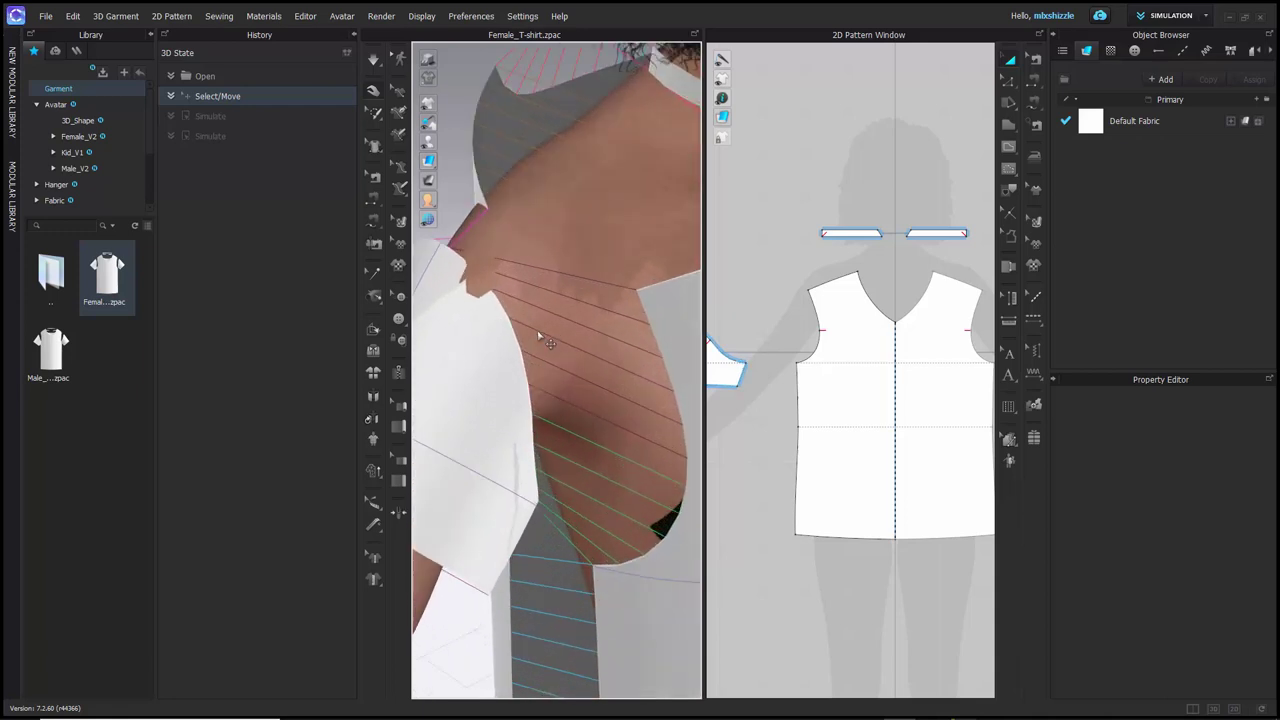
scroll(546, 336, up, 4)
scroll(546, 336, down, 8)
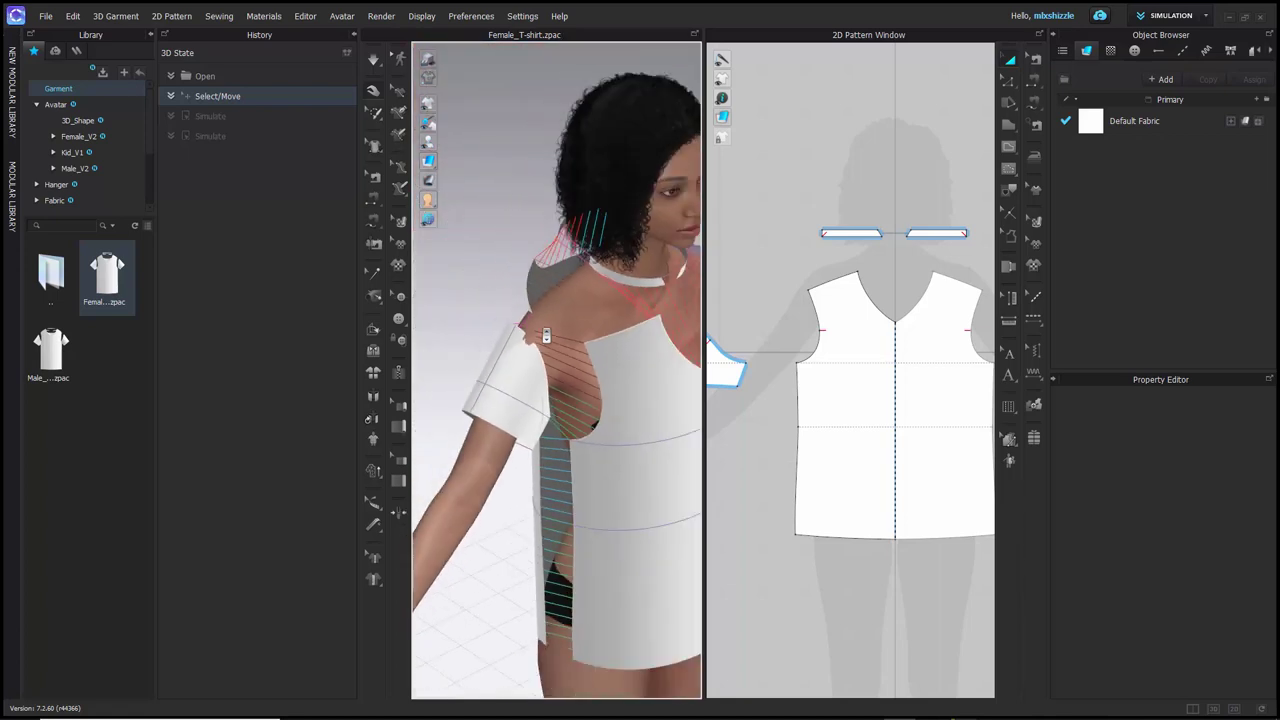
mouse_move(505, 315)
right_down()
mouse_move(570, 308)
mouse_move(520, 295)
mouse_move(533, 314)
mouse_move(528, 304)
right_up()
scroll(520, 295, down, 5)
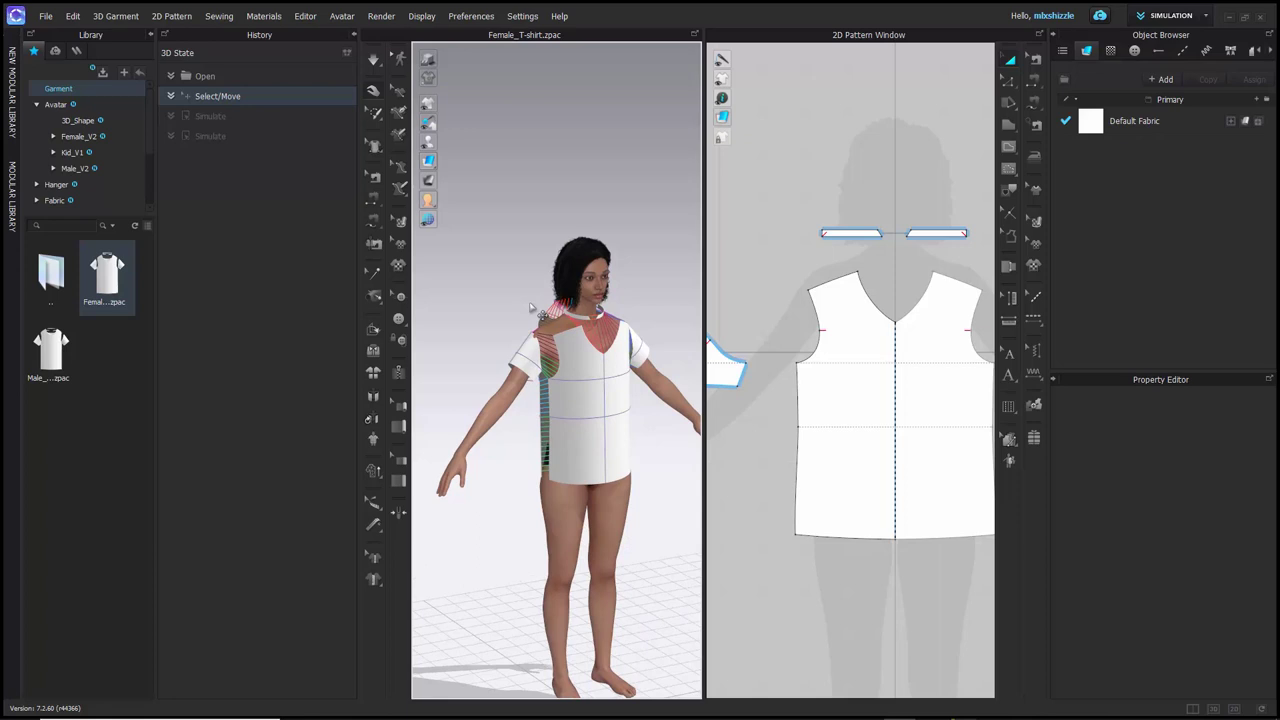
Step: Simulate so the T-shirt drapes onto the avatar, viewed from the front
key(space)
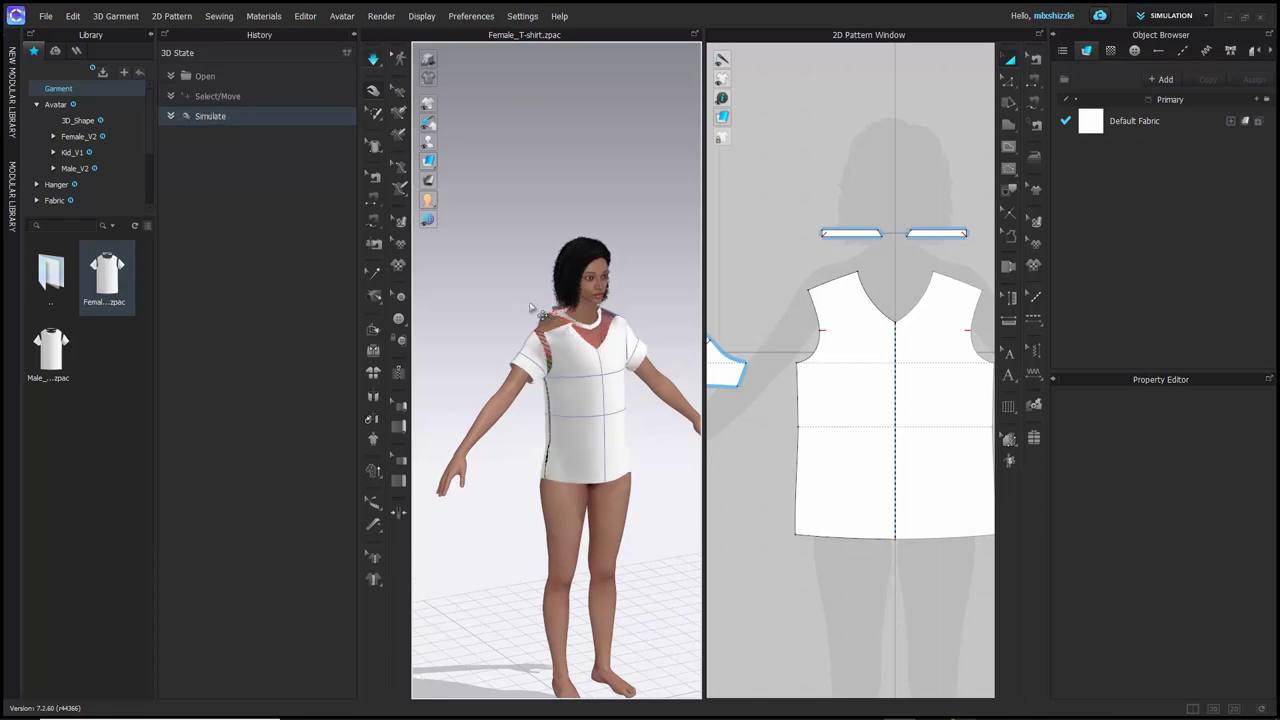
scroll(566, 325, down, 3)
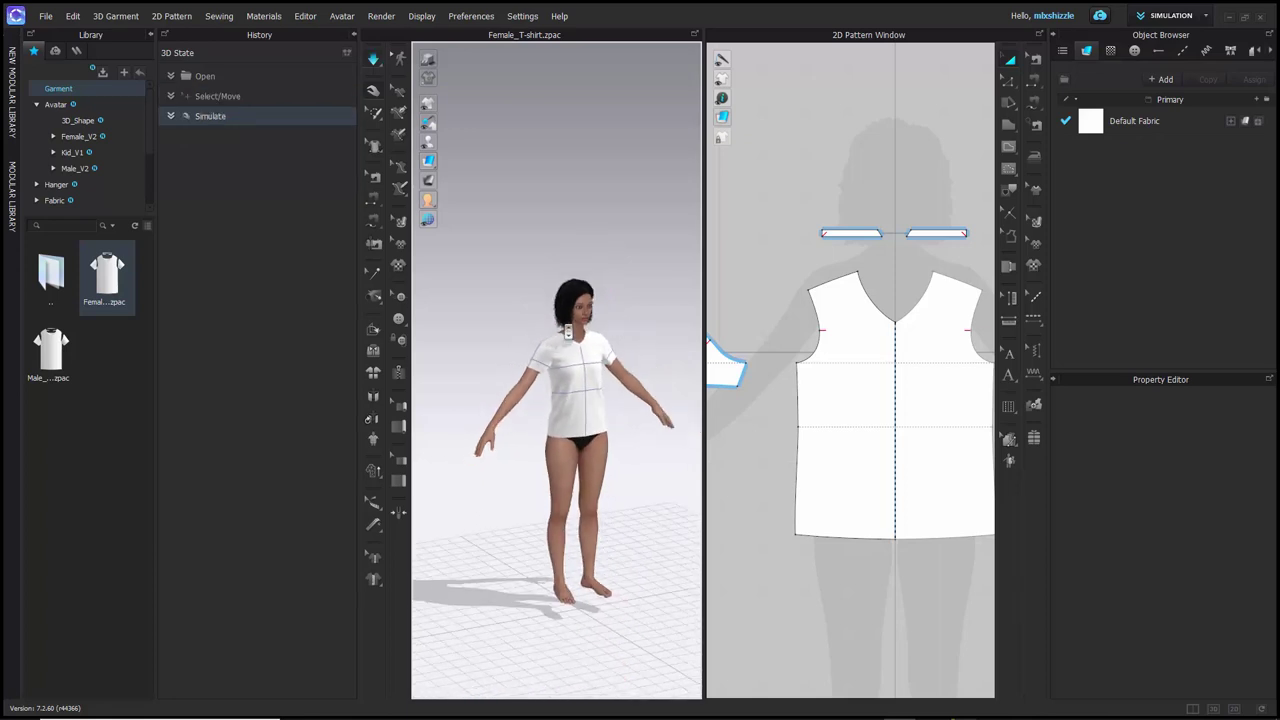
scroll(567, 330, up, 5)
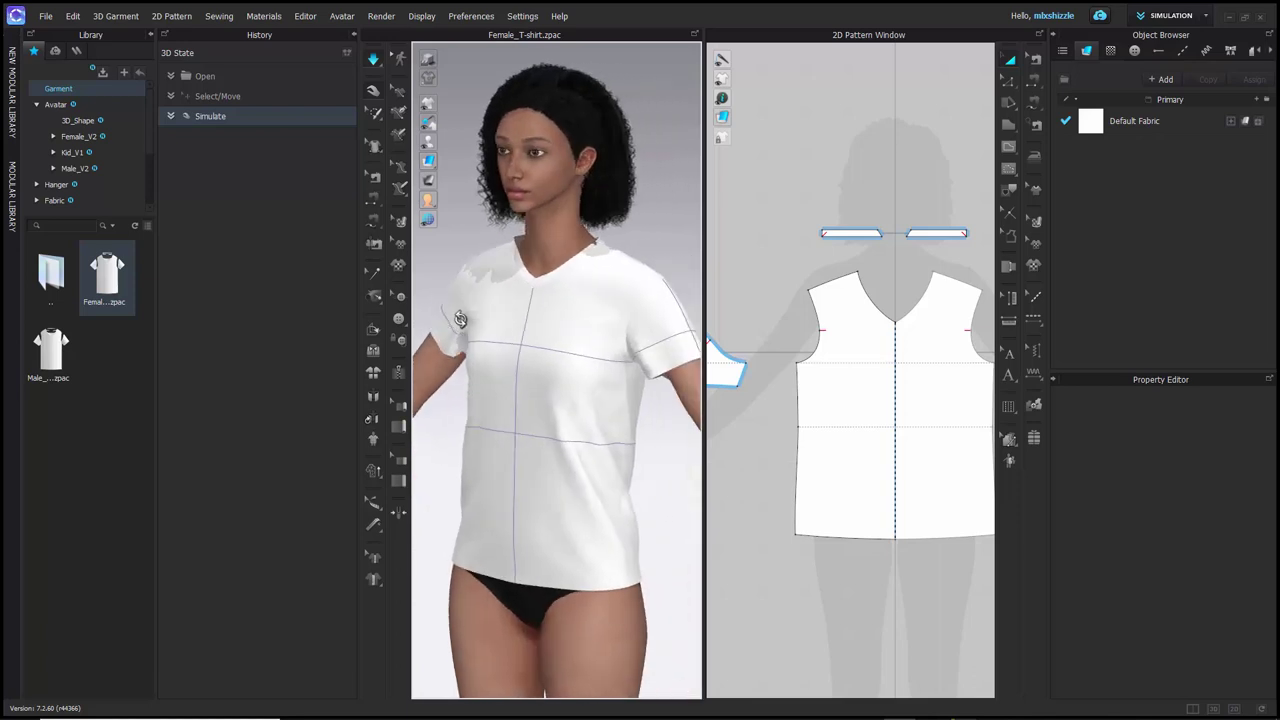
right_drag(460, 318, 505, 363)
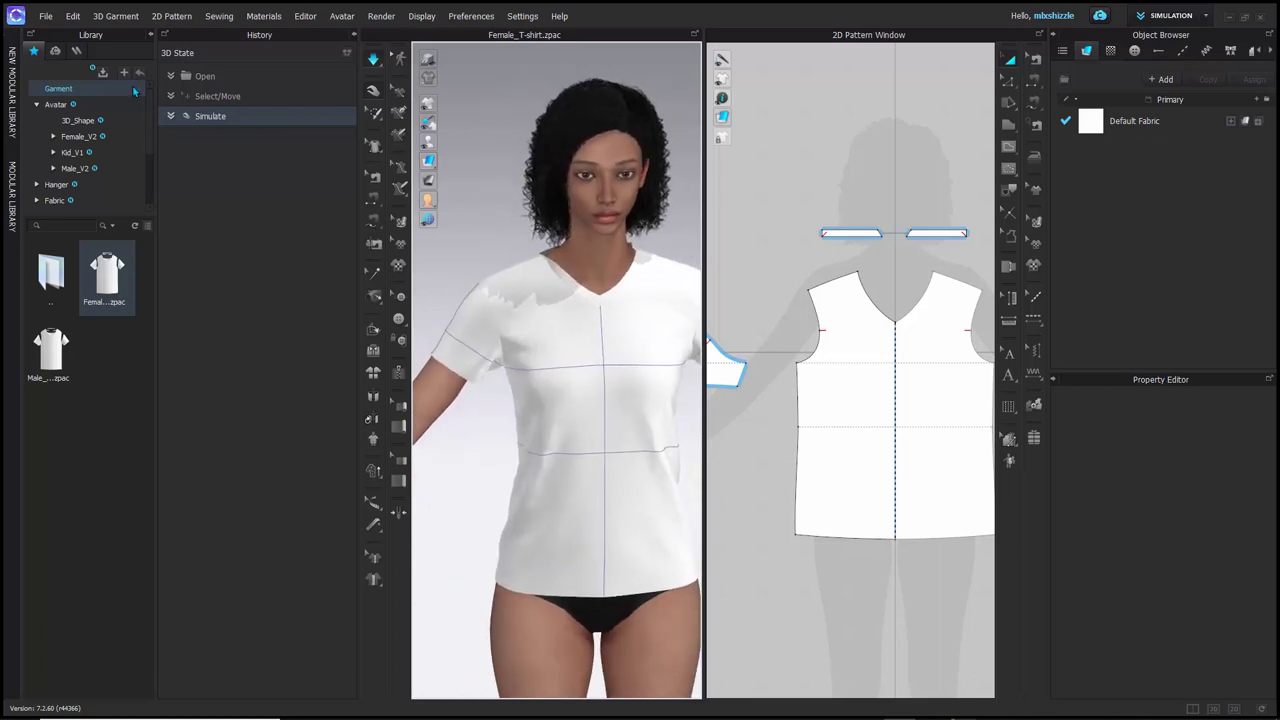
Step: Reset the garment to pre-simulation again, re-simulate, and orbit to check the shirt's back
click(221, 97)
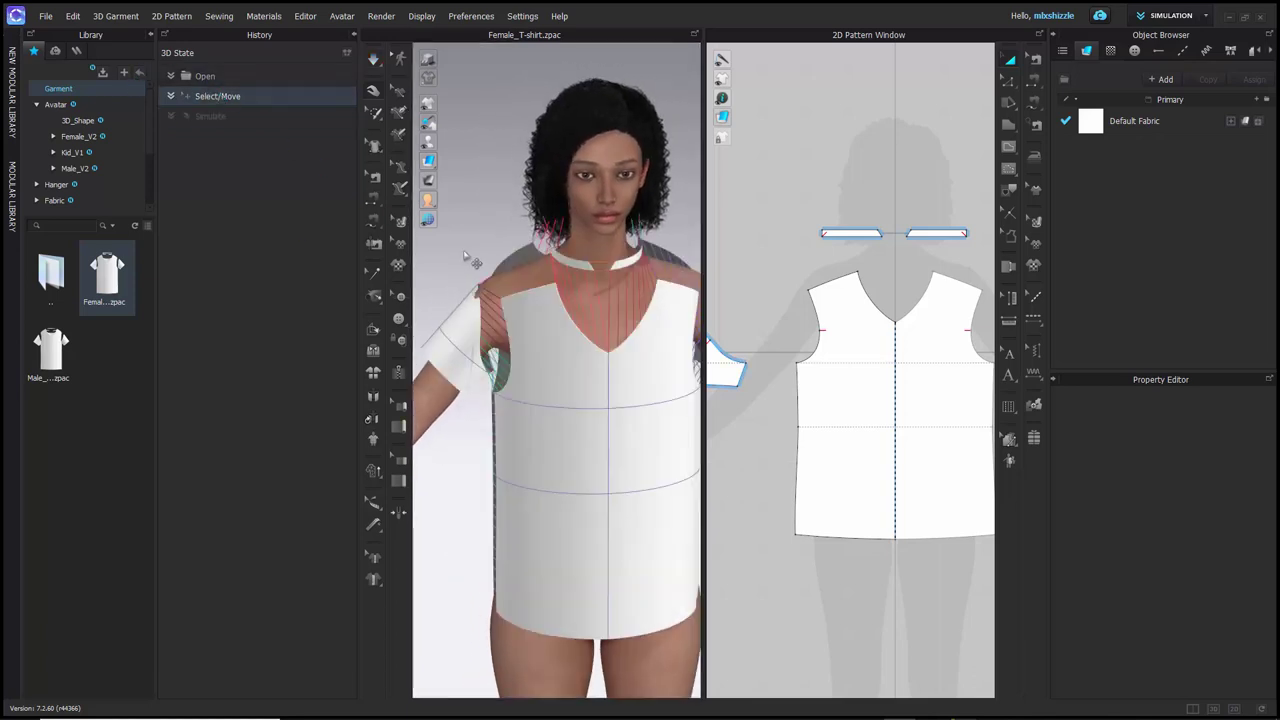
right_drag(463, 257, 490, 250)
key(space)
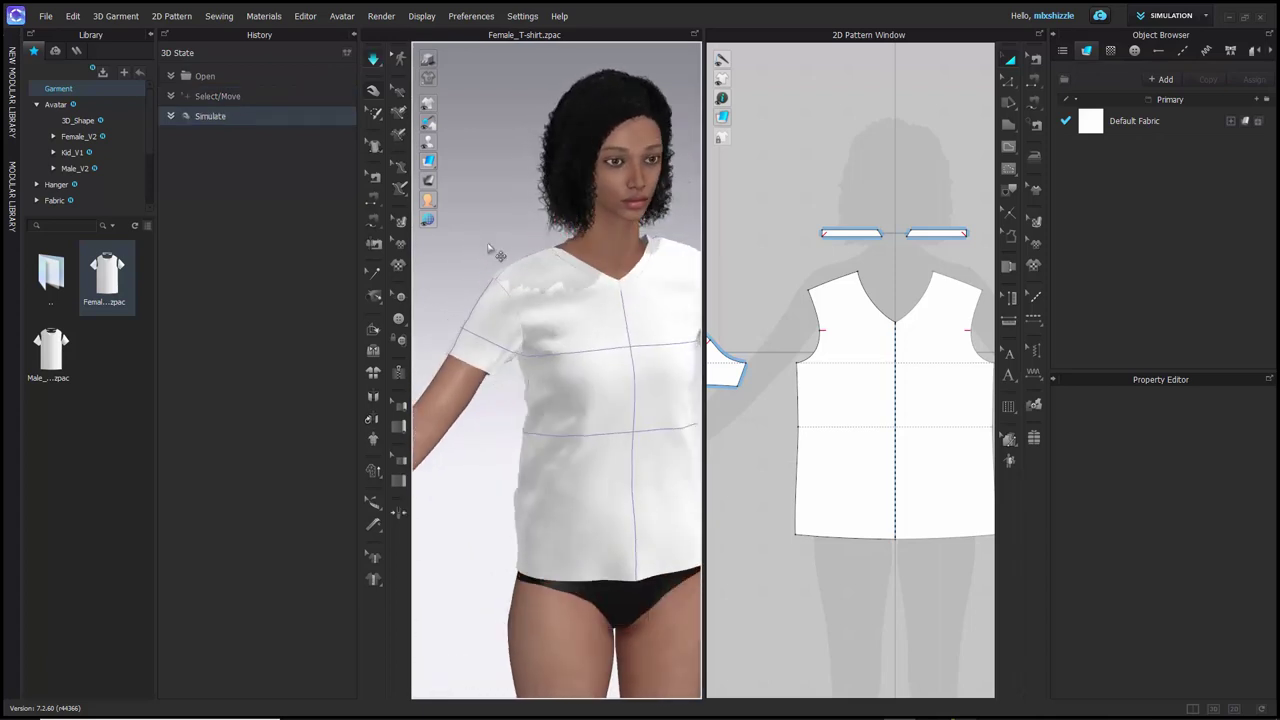
scroll(491, 243, up, 2)
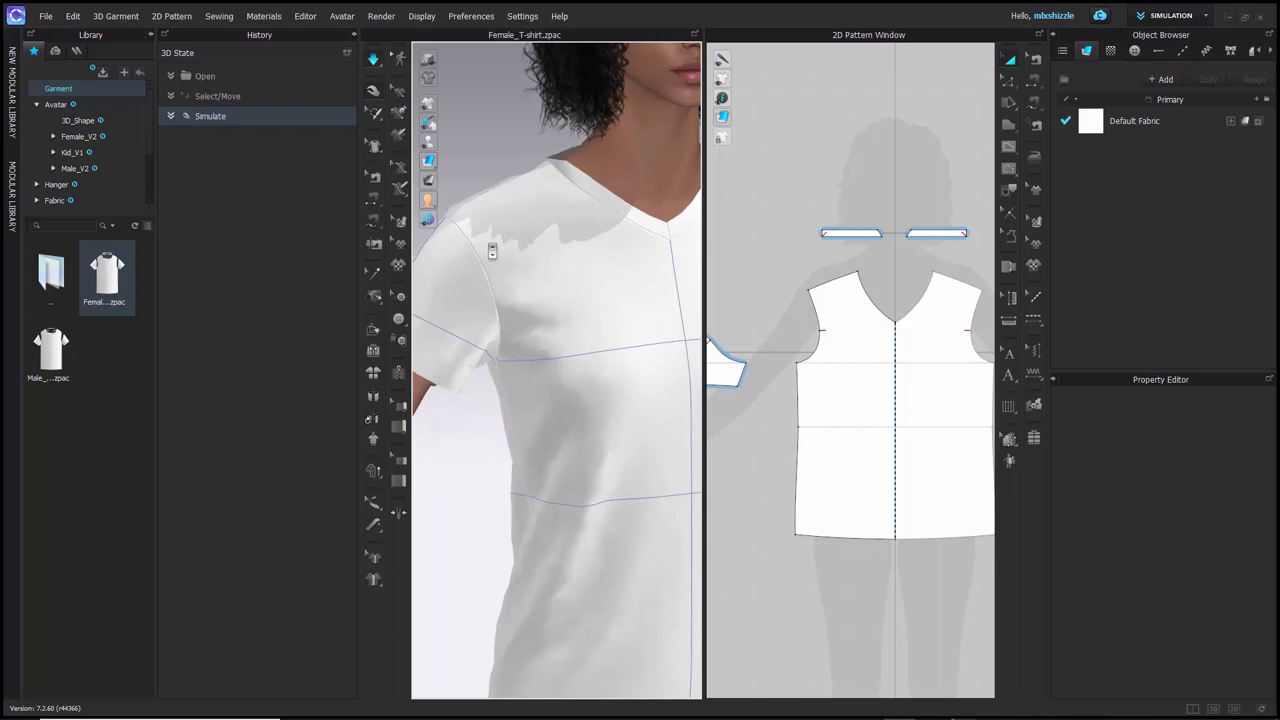
scroll(492, 251, down, 5)
right_drag(566, 336, 549, 324)
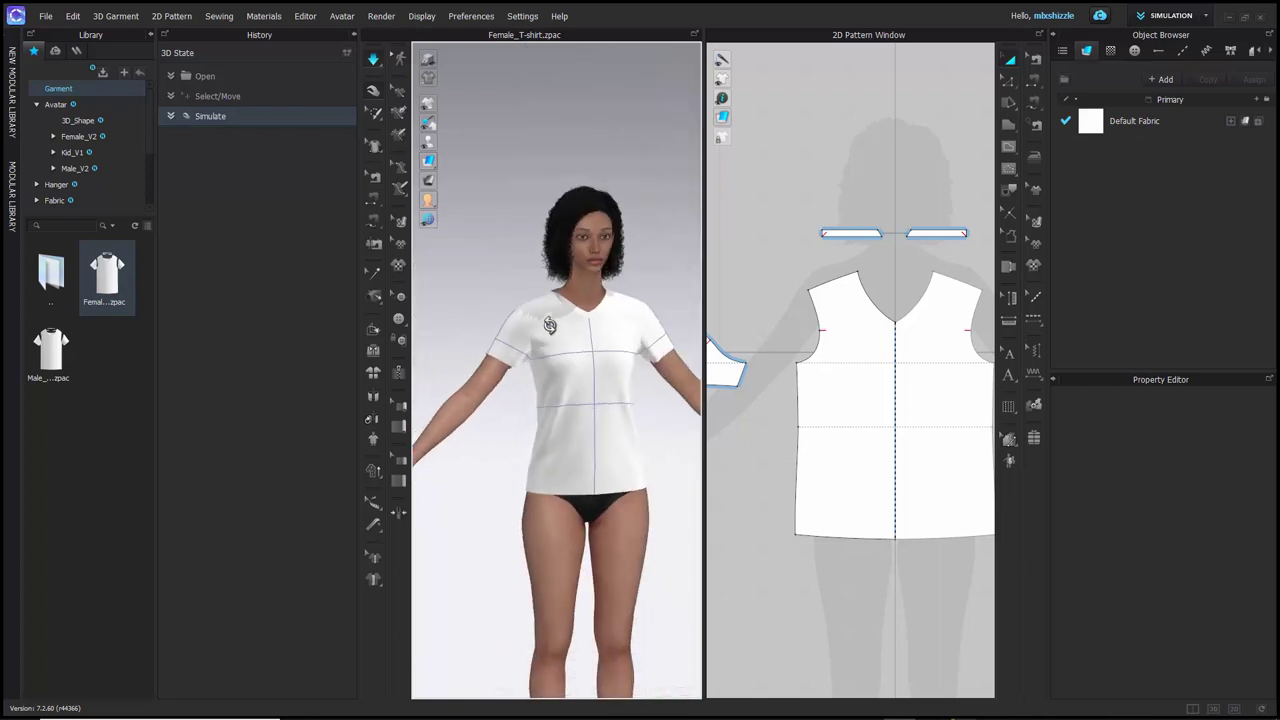
middle_drag(556, 328, 511, 263)
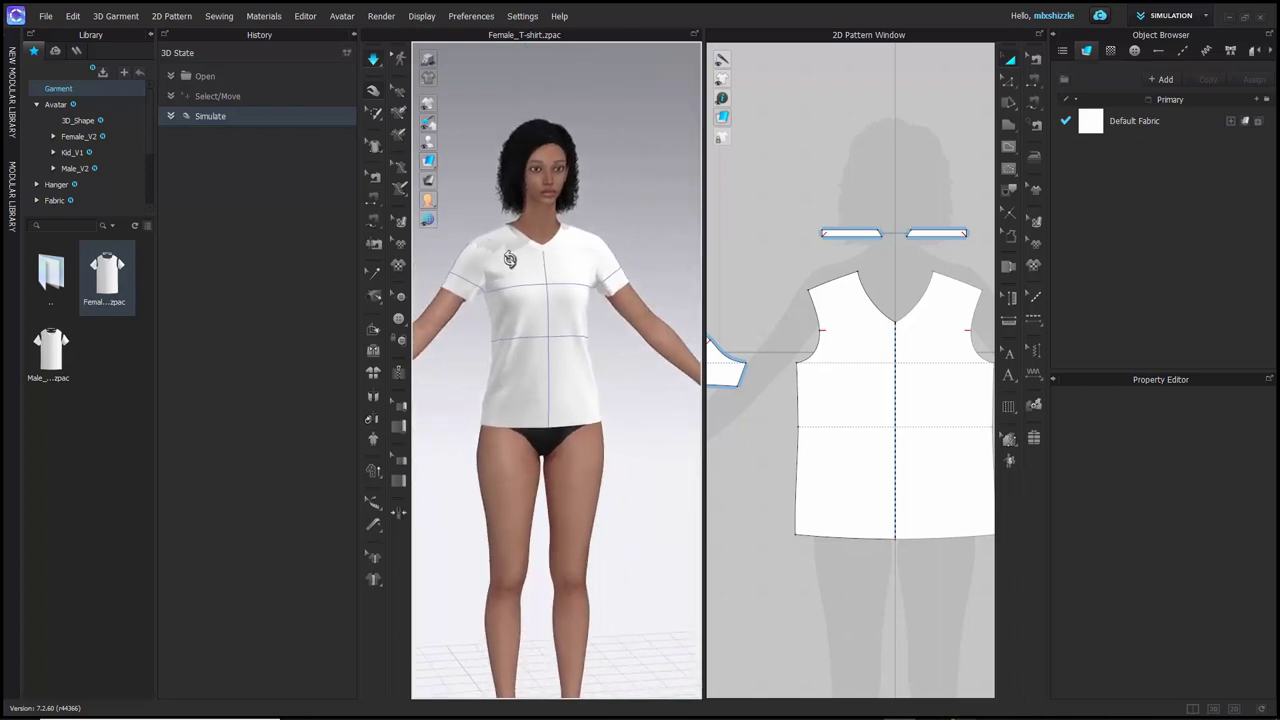
right_drag(510, 259, 714, 267)
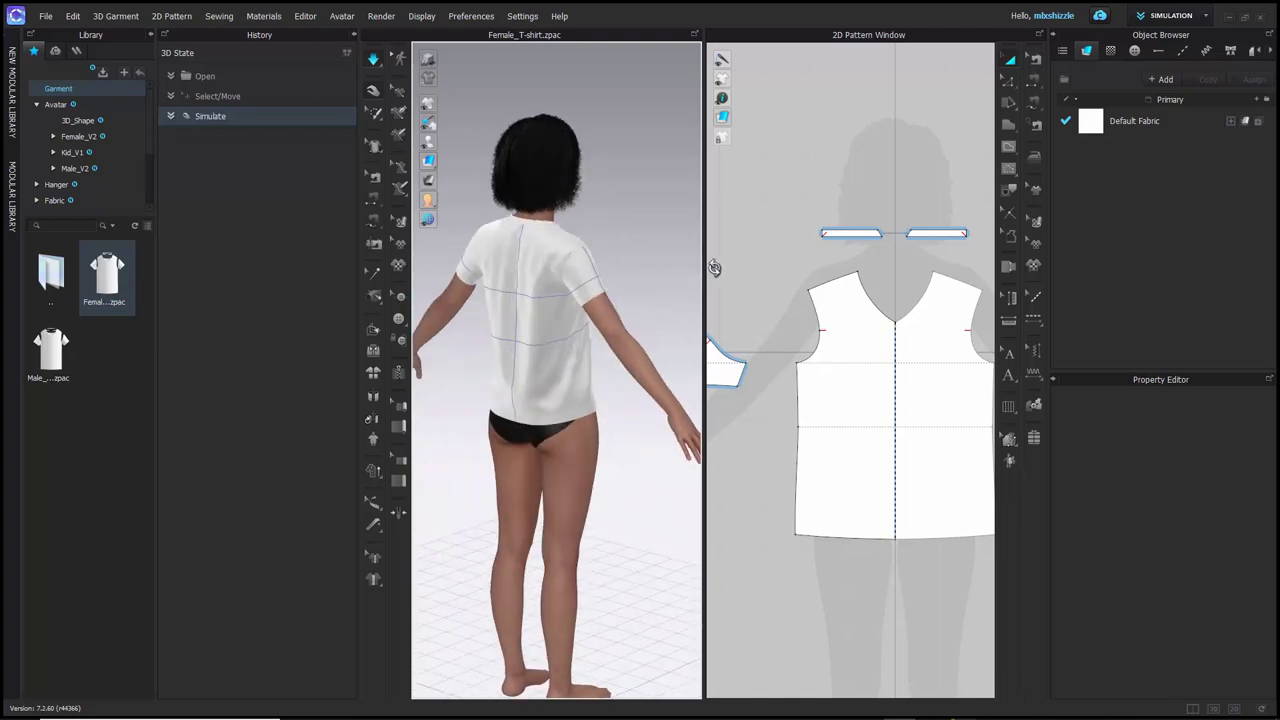
Step: Tug the back panel and hem during simulation, then orbit to the avatar's full-body front
click(541, 288)
drag(504, 288, 520, 358)
drag(558, 411, 540, 455)
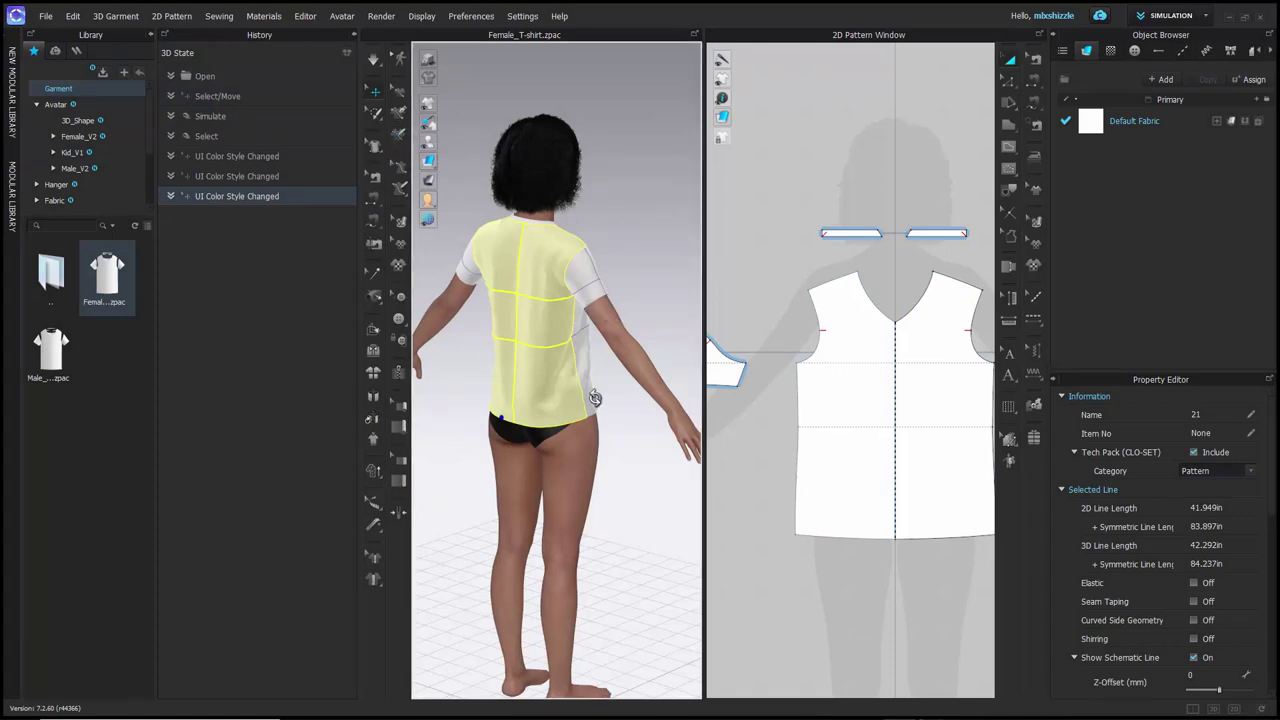
right_drag(603, 405, 416, 394)
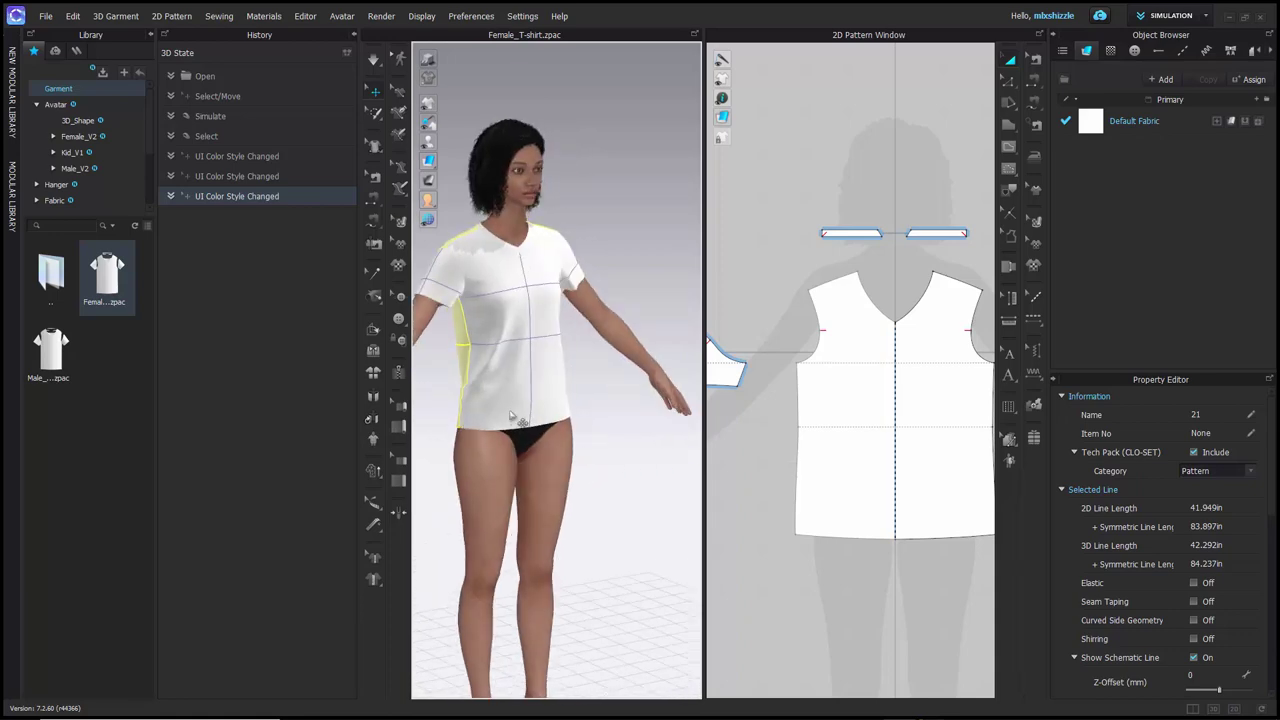
right_drag(510, 416, 522, 348)
scroll(522, 348, up, 3)
scroll(545, 365, down, 5)
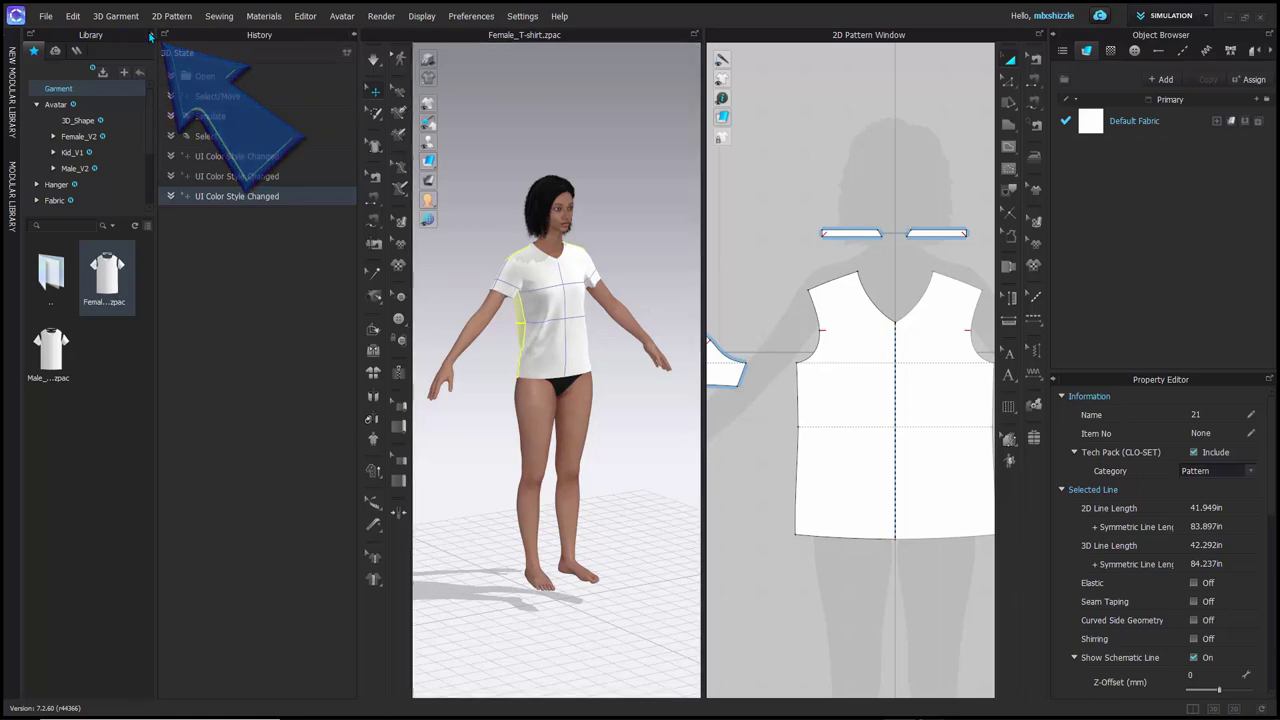
Step: Collapse the Library, History and New Modular Library panels into edge tabs
click(150, 36)
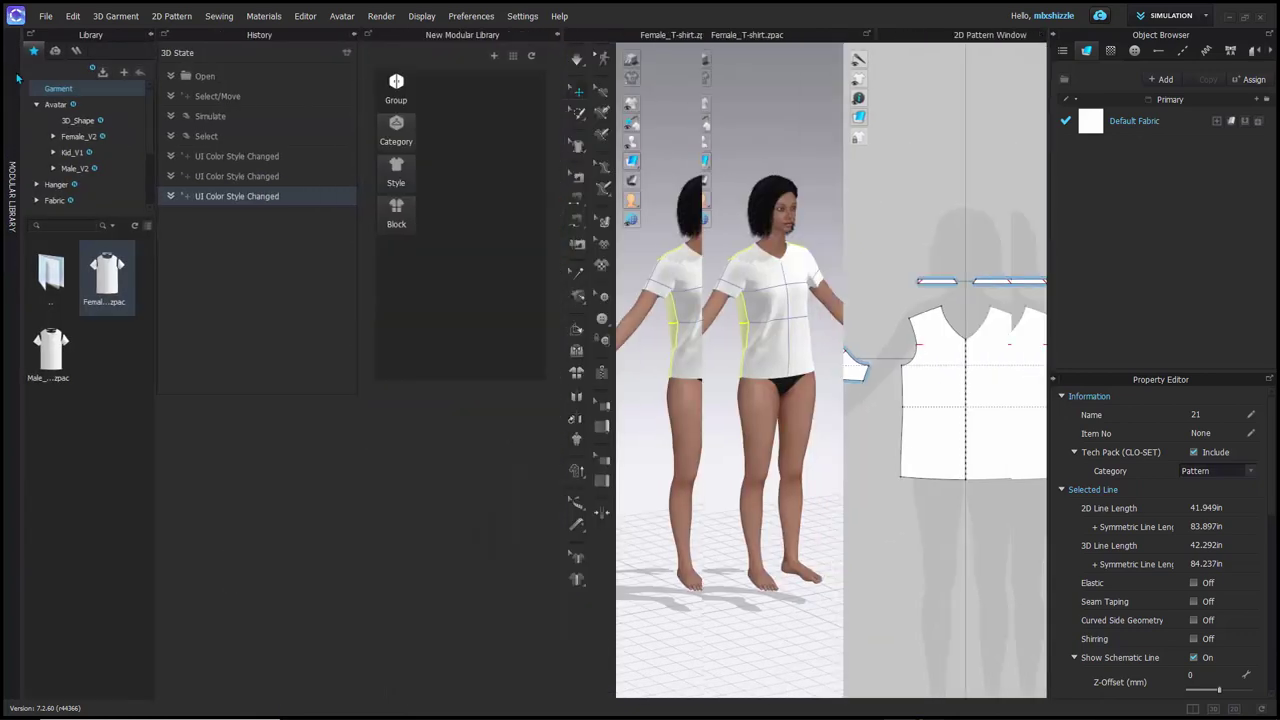
click(150, 36)
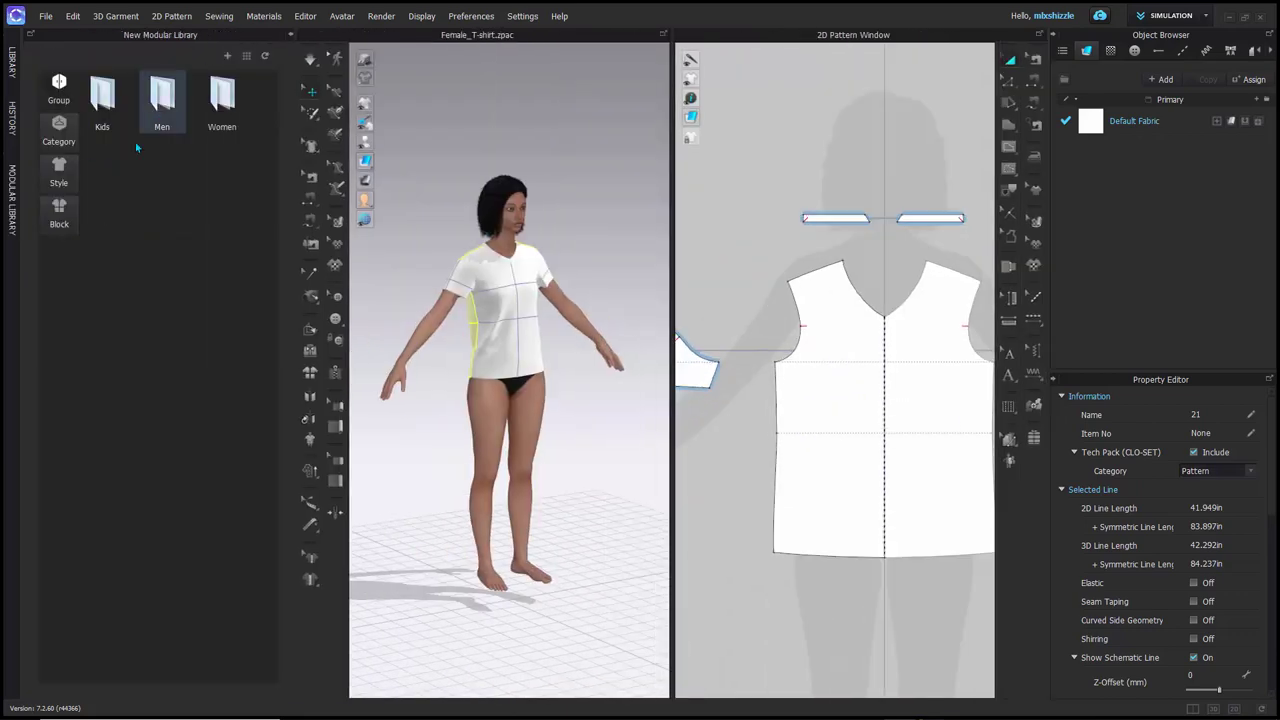
click(290, 37)
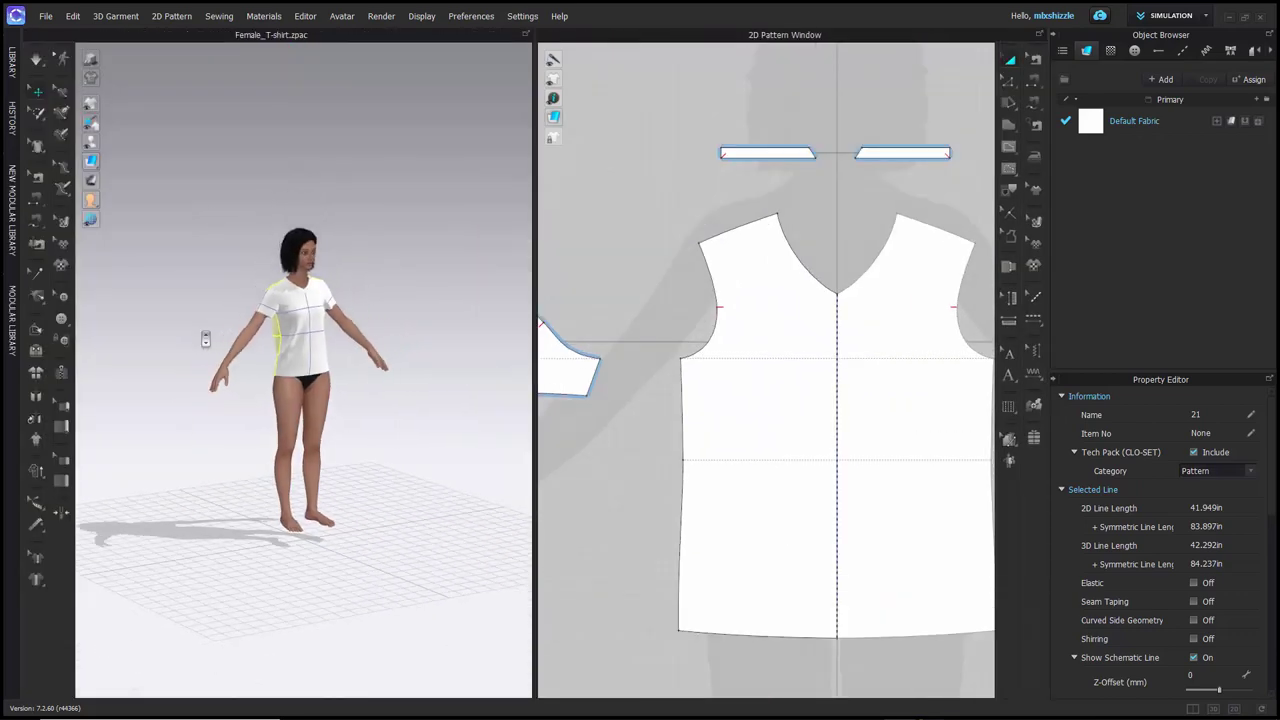
scroll(205, 340, up, 5)
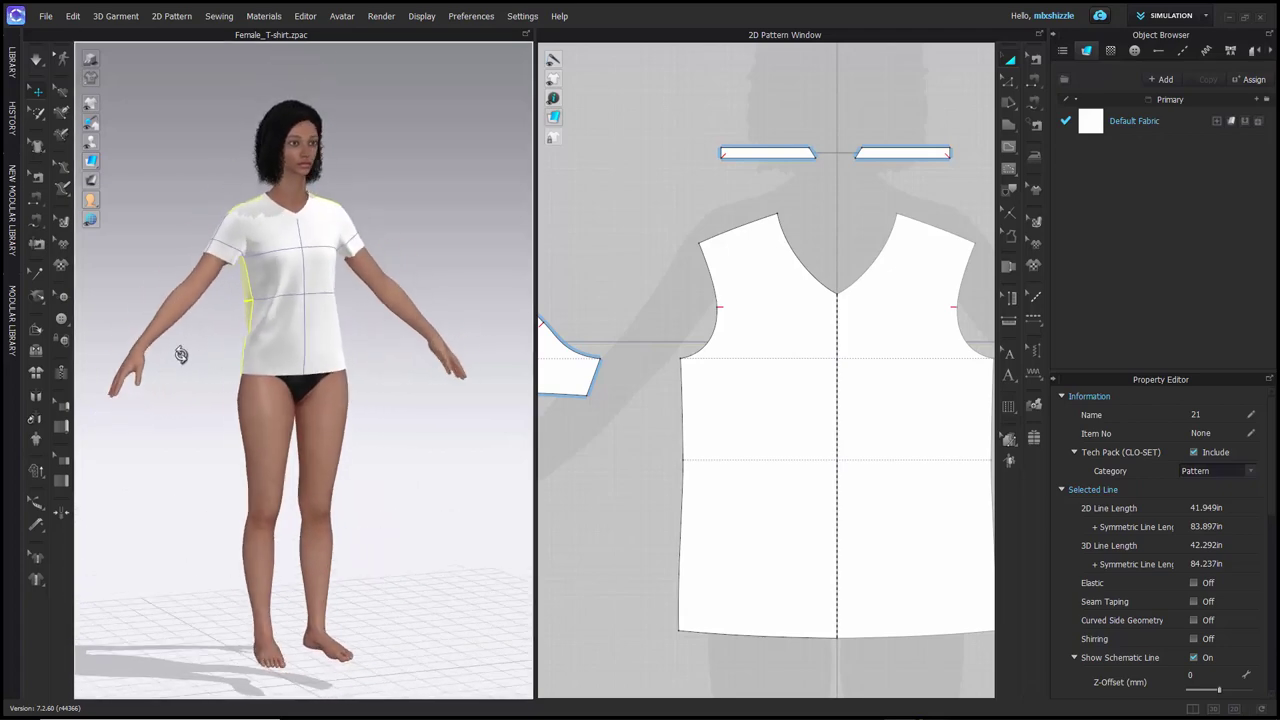
right_drag(181, 355, 191, 381)
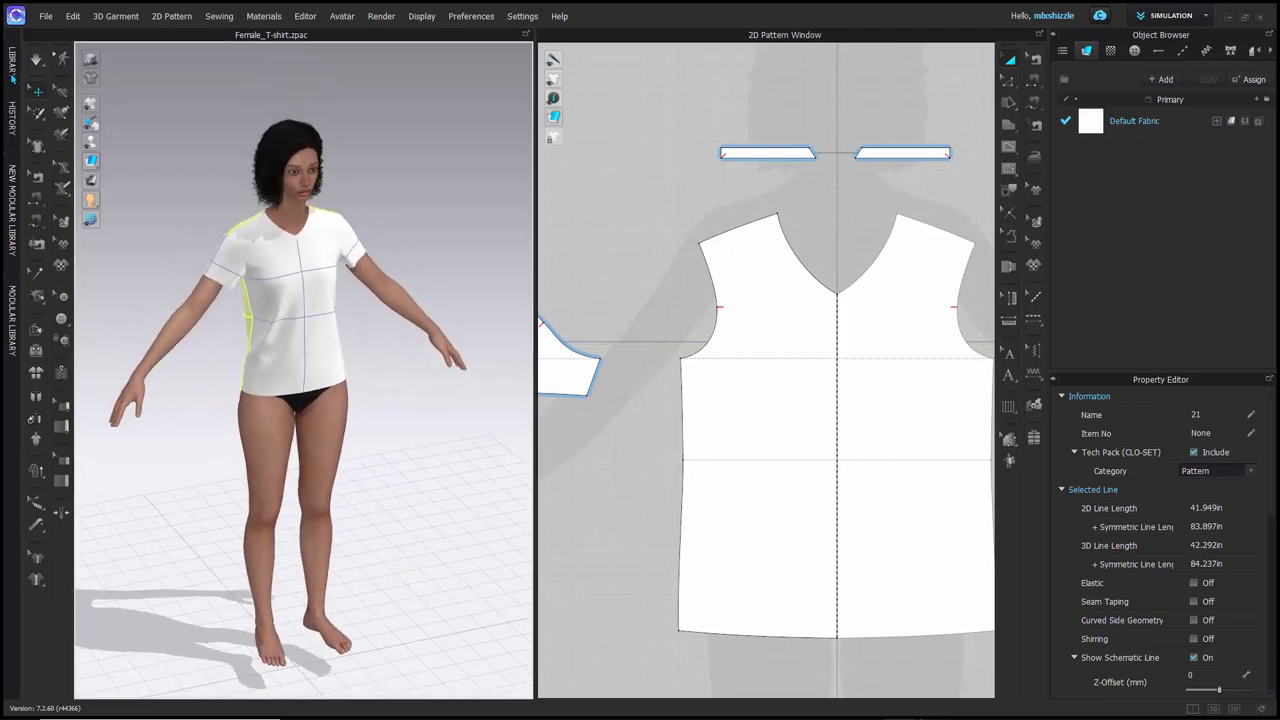
click(12, 70)
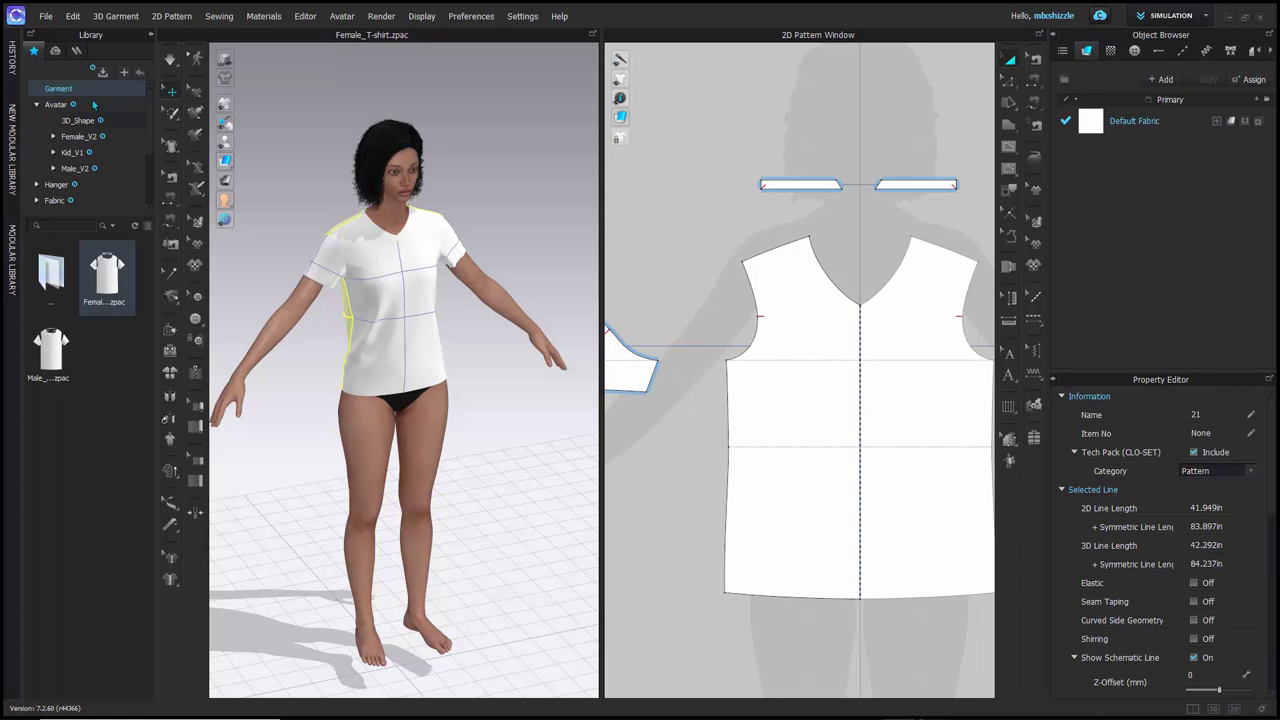
click(152, 37)
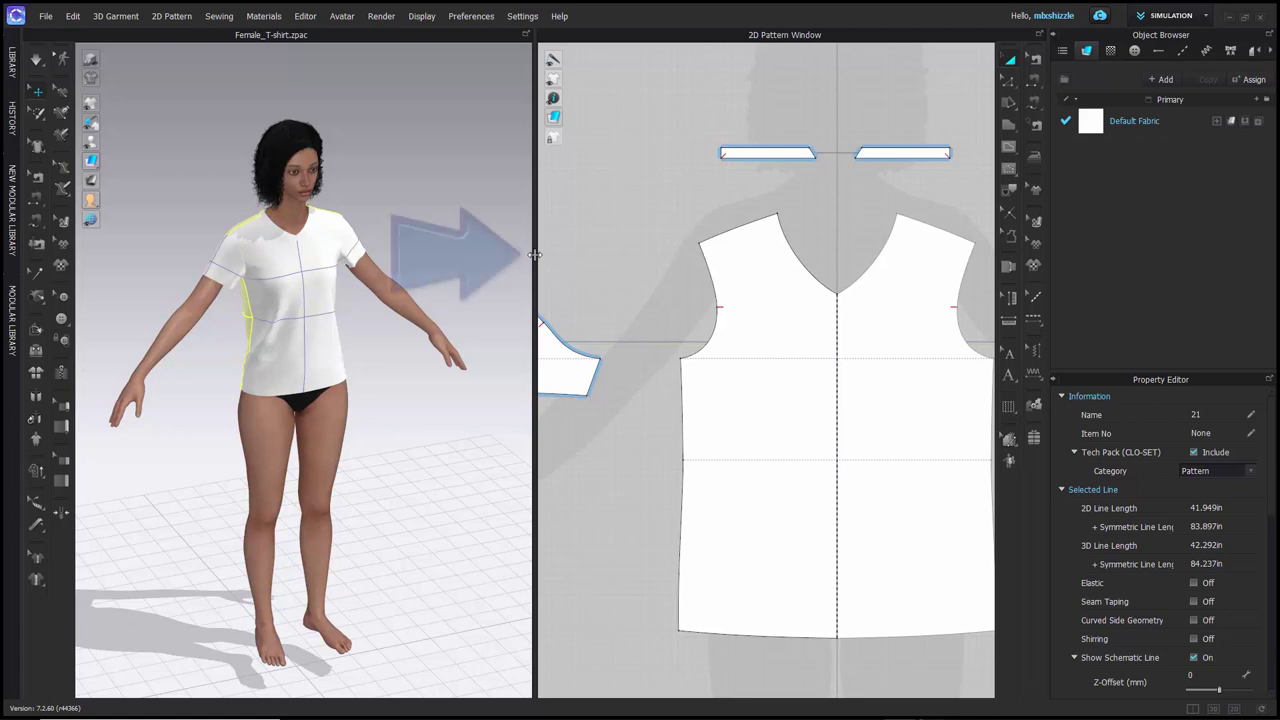
Step: Widen the 3D view, collapse Object Browser and Property Editor, and center the front body pattern
drag(535, 255, 612, 264)
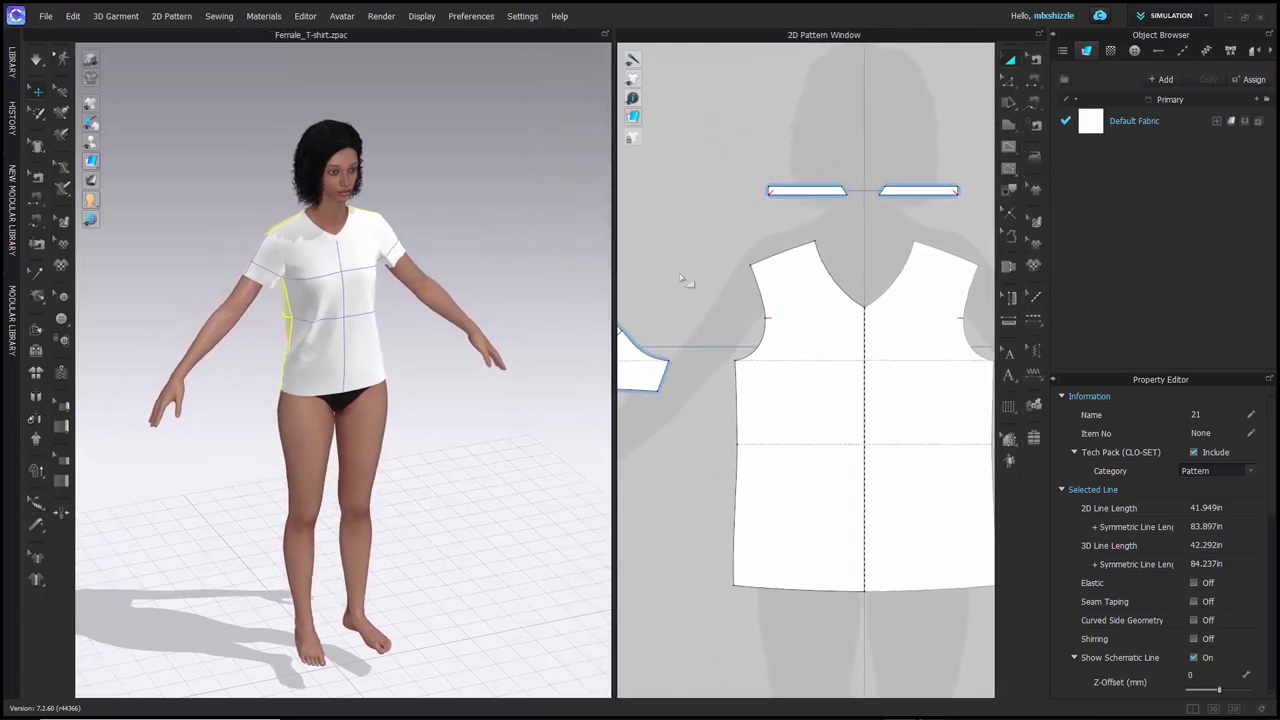
scroll(685, 280, up, 4)
scroll(685, 280, down, 3)
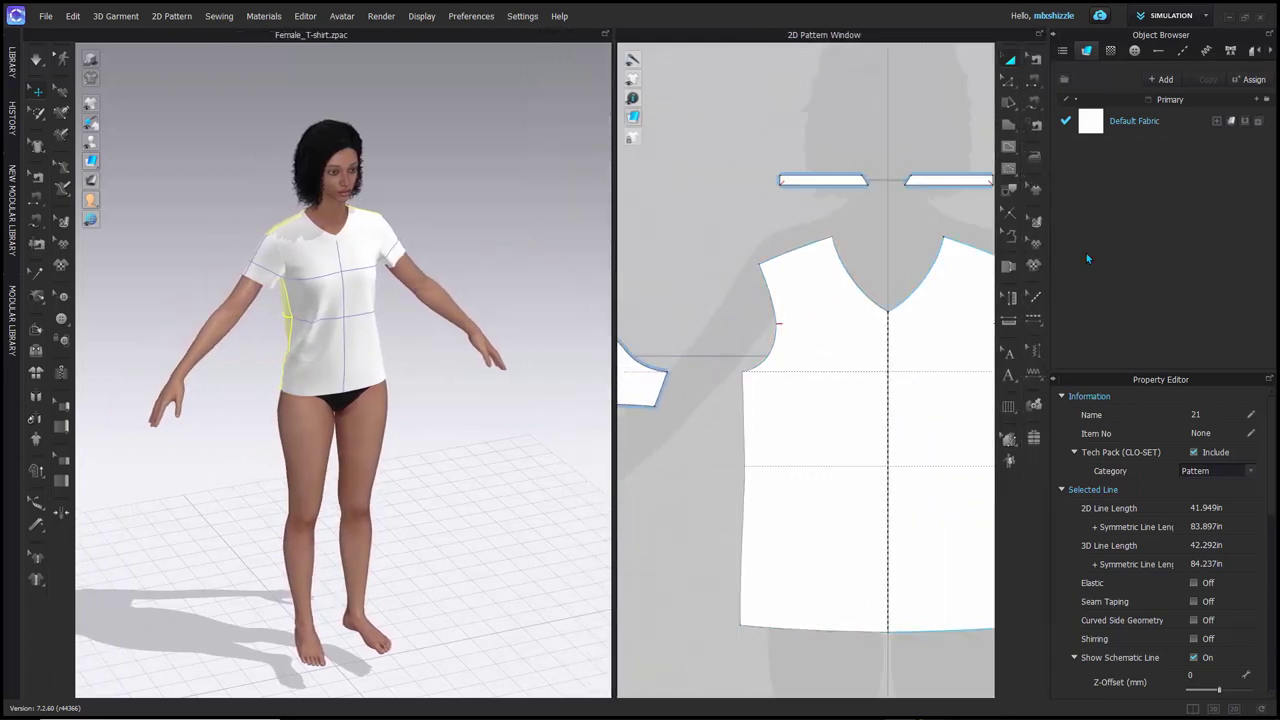
click(1052, 36)
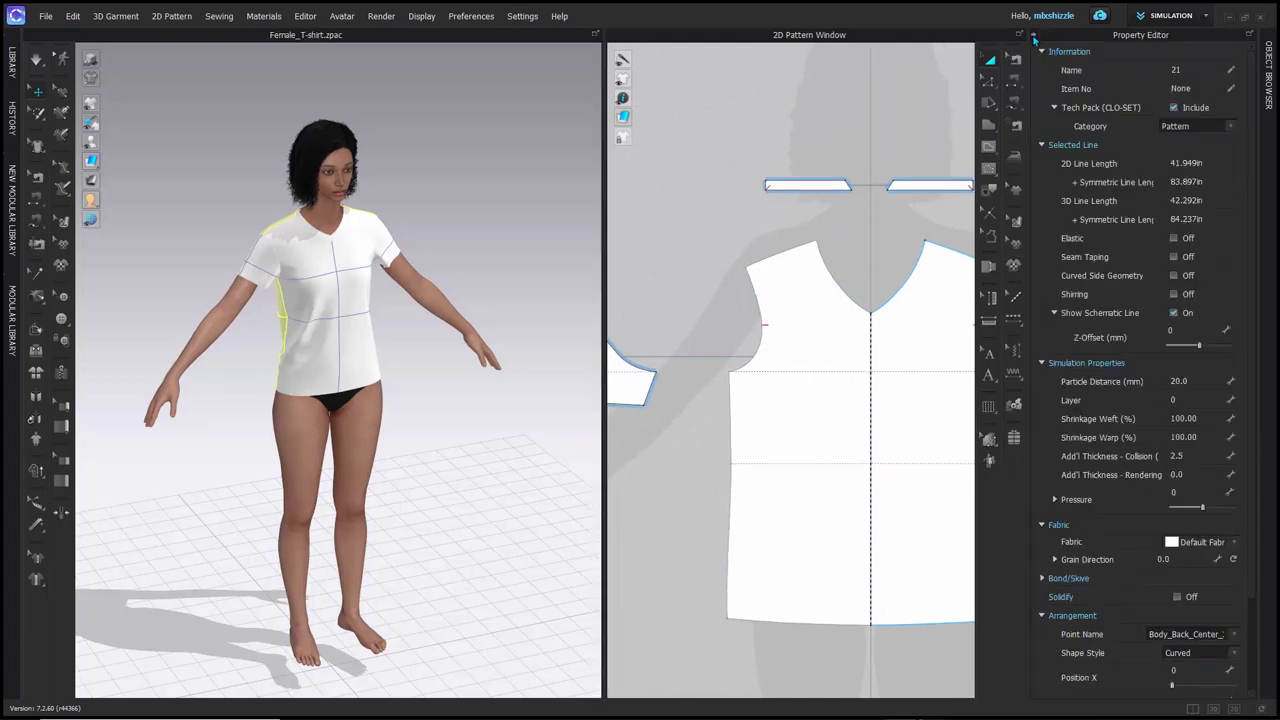
click(1034, 38)
scroll(877, 309, up, 3)
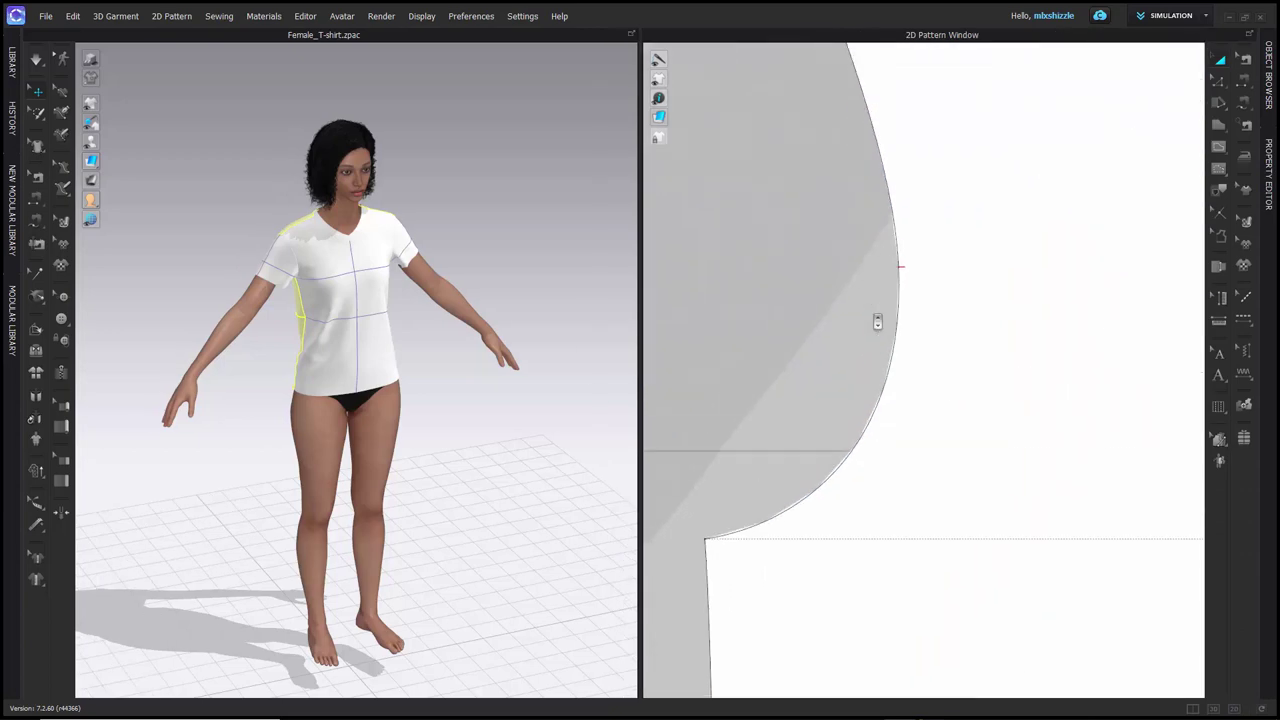
scroll(877, 323, down, 8)
scroll(870, 320, up, 5)
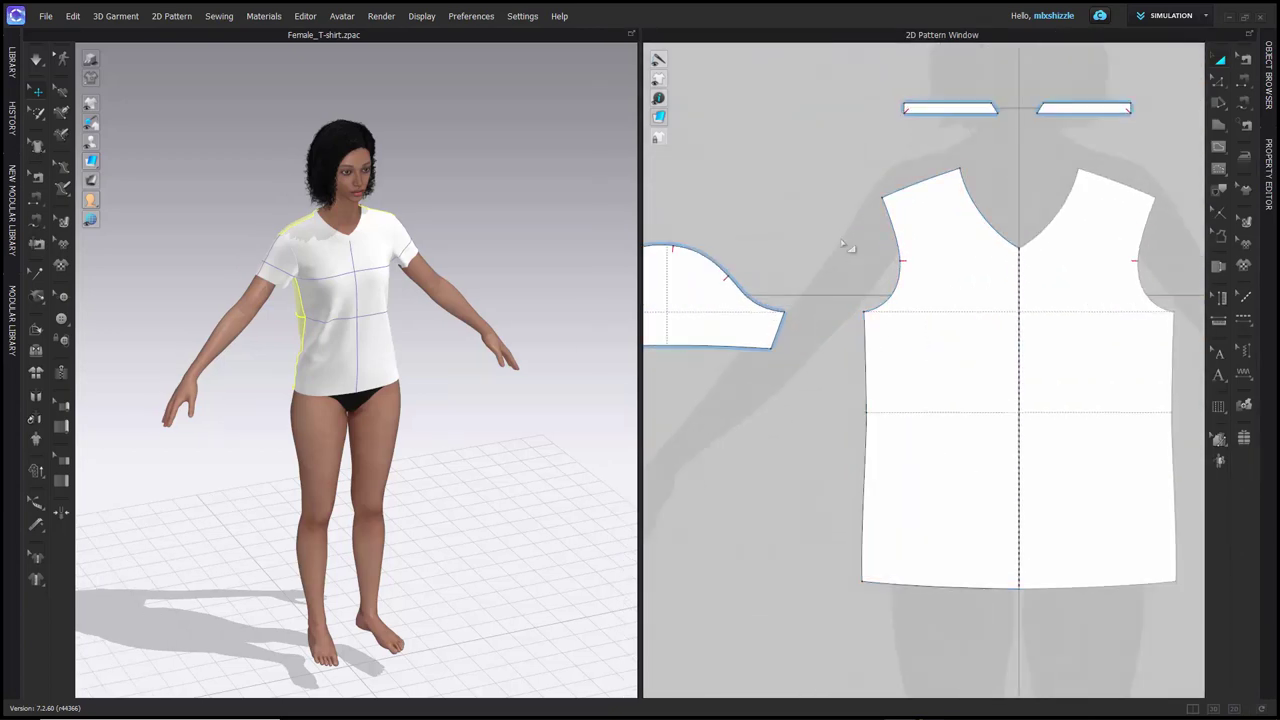
right_drag(849, 246, 770, 261)
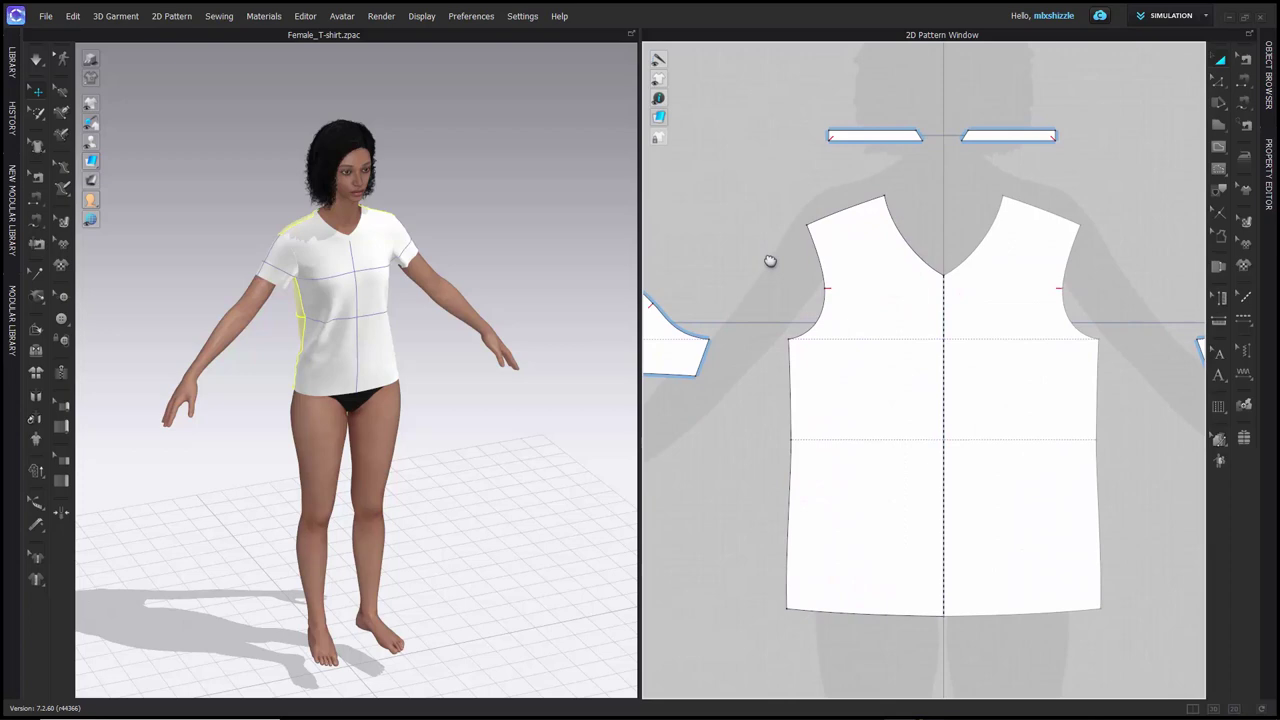
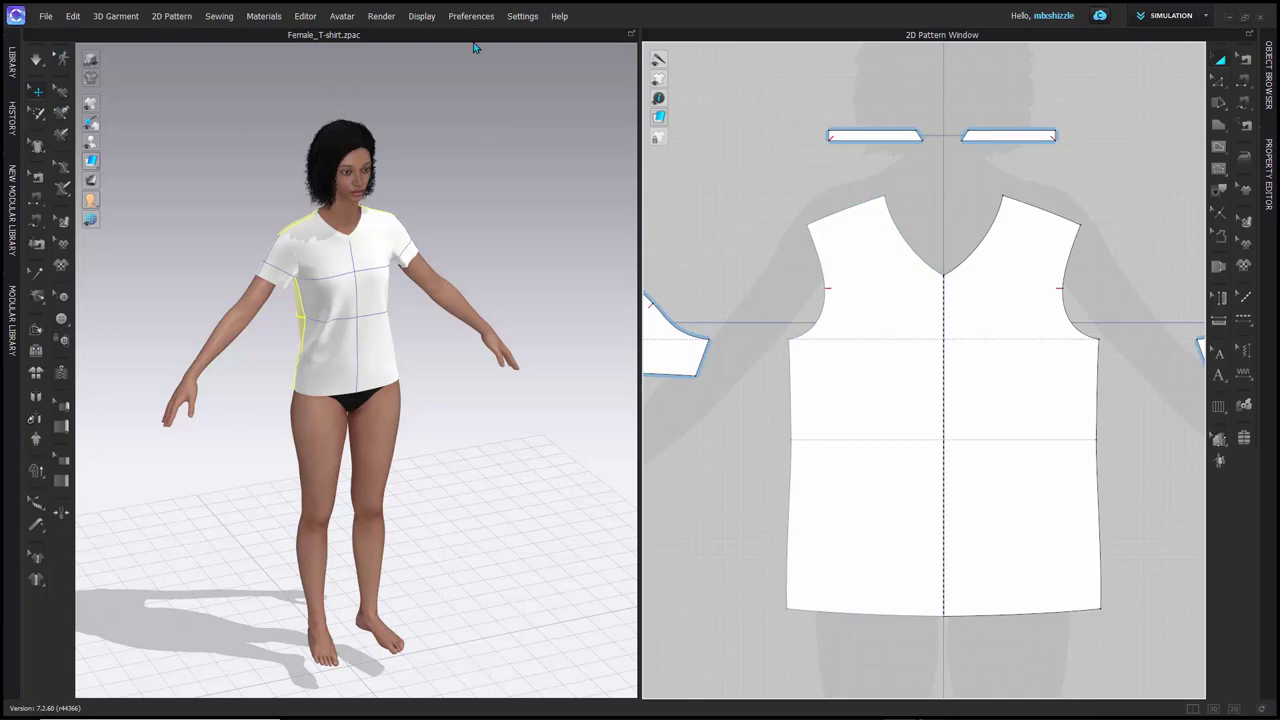
Step: In User Settings > User Interface, set both the 3D Toolbar and 2D Toolbar to Top
click(514, 18)
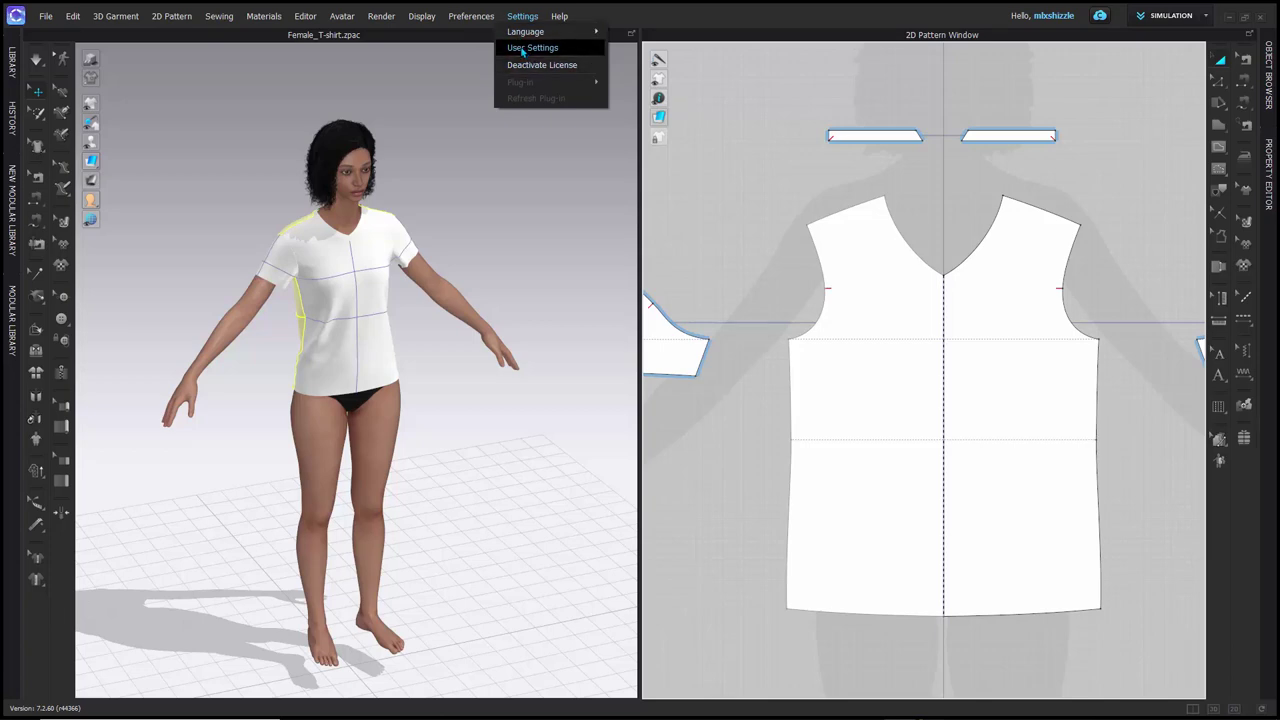
click(523, 49)
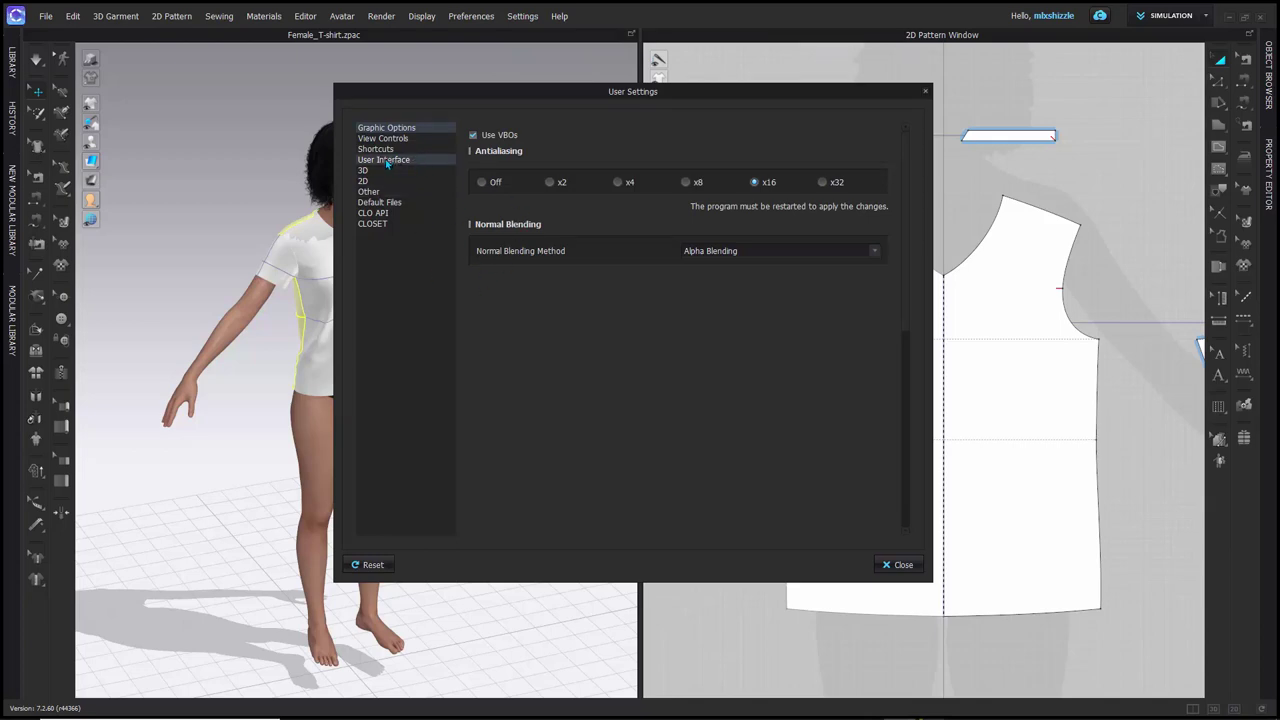
click(386, 161)
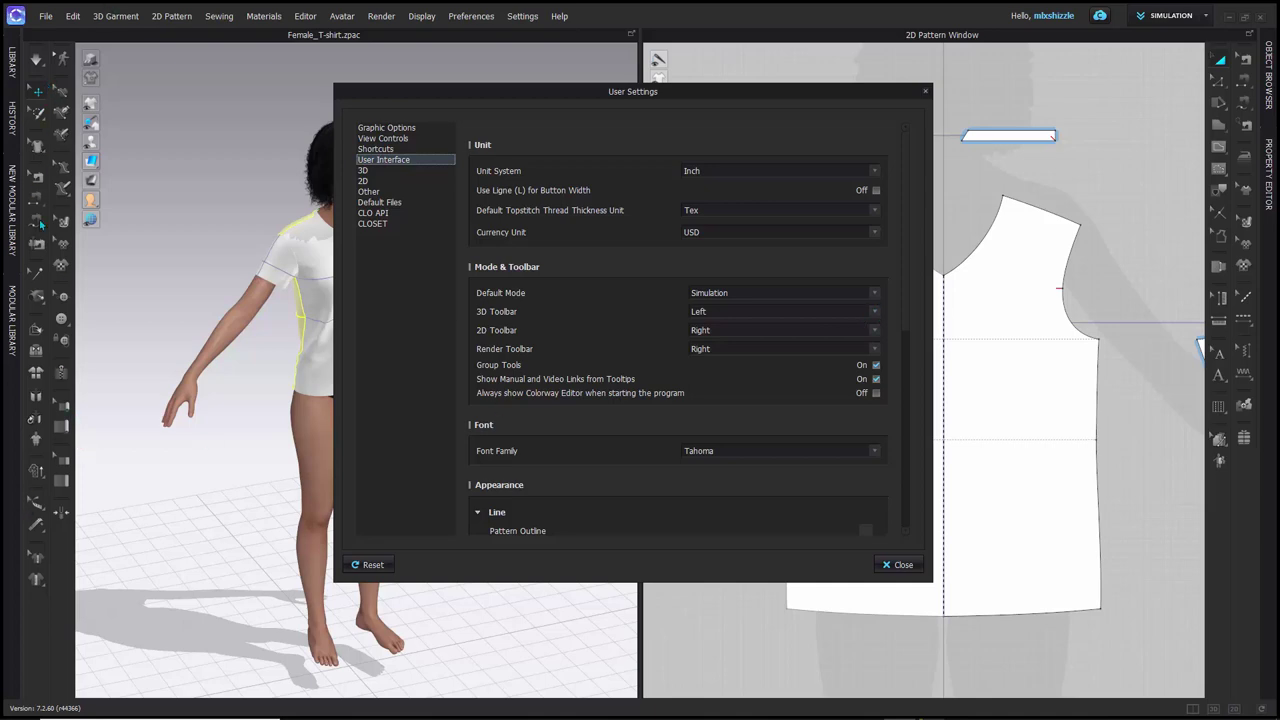
click(875, 312)
click(745, 322)
click(876, 332)
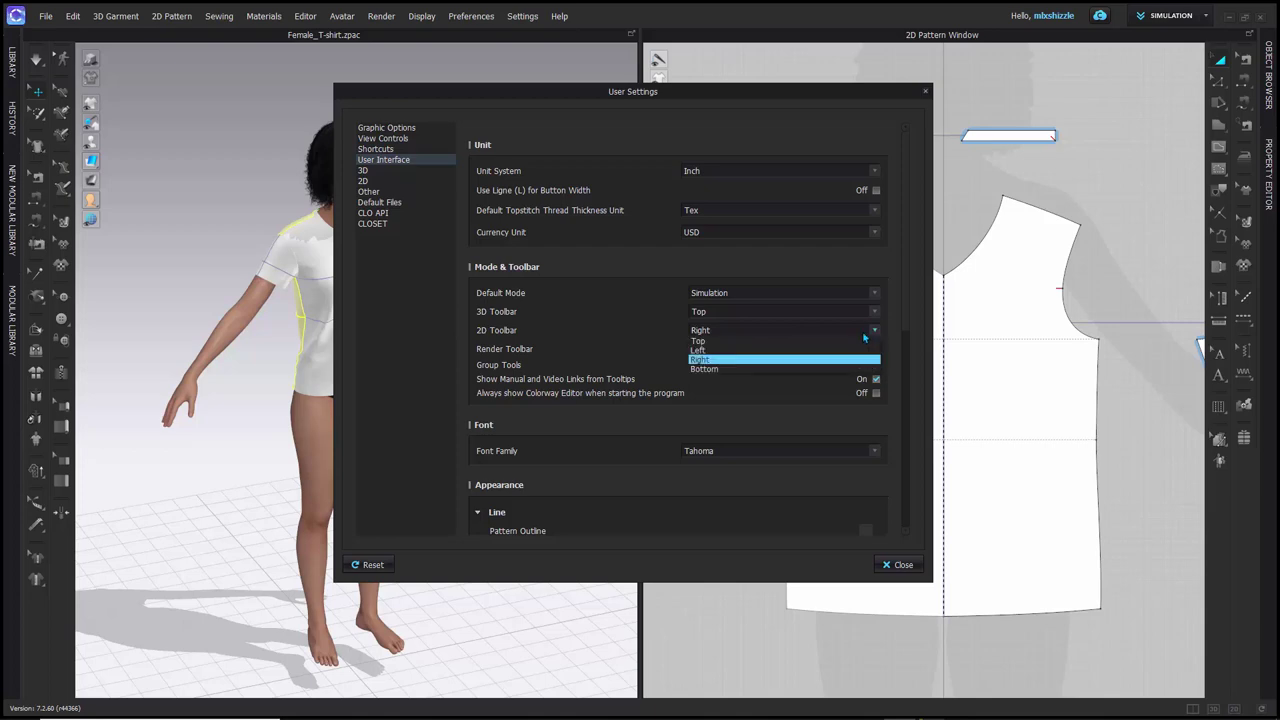
click(770, 346)
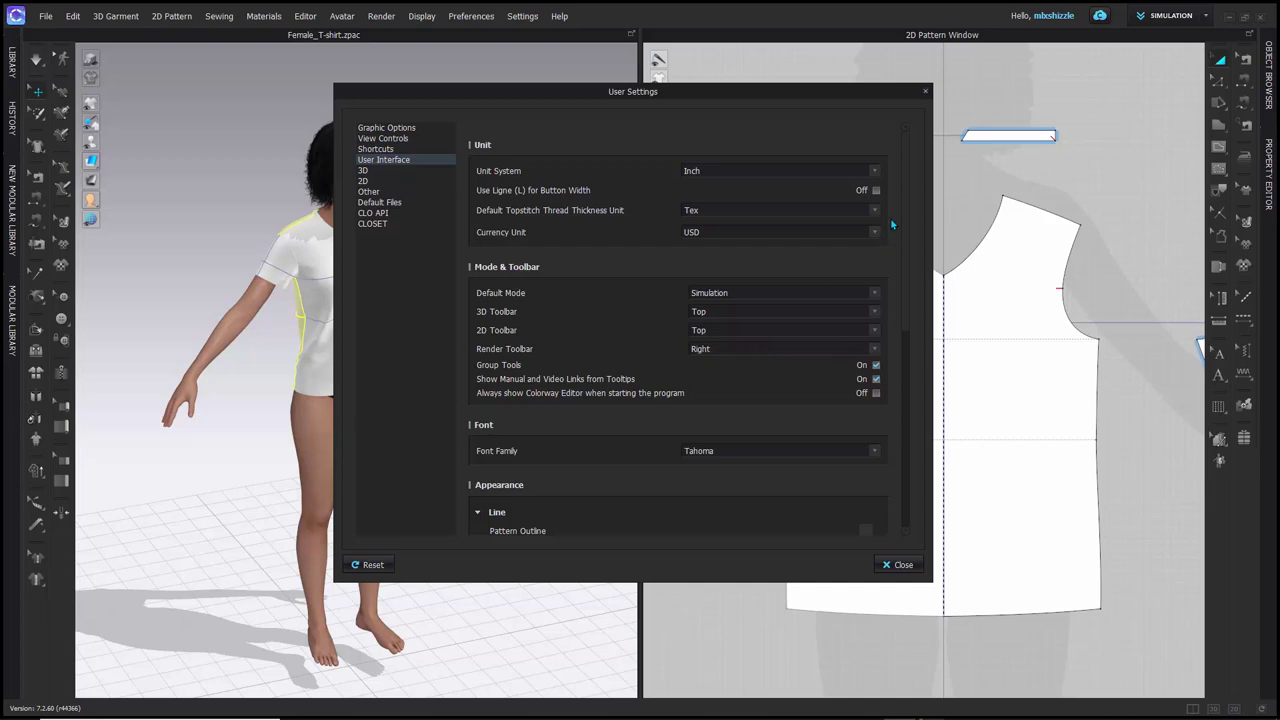
drag(905, 202, 917, 420)
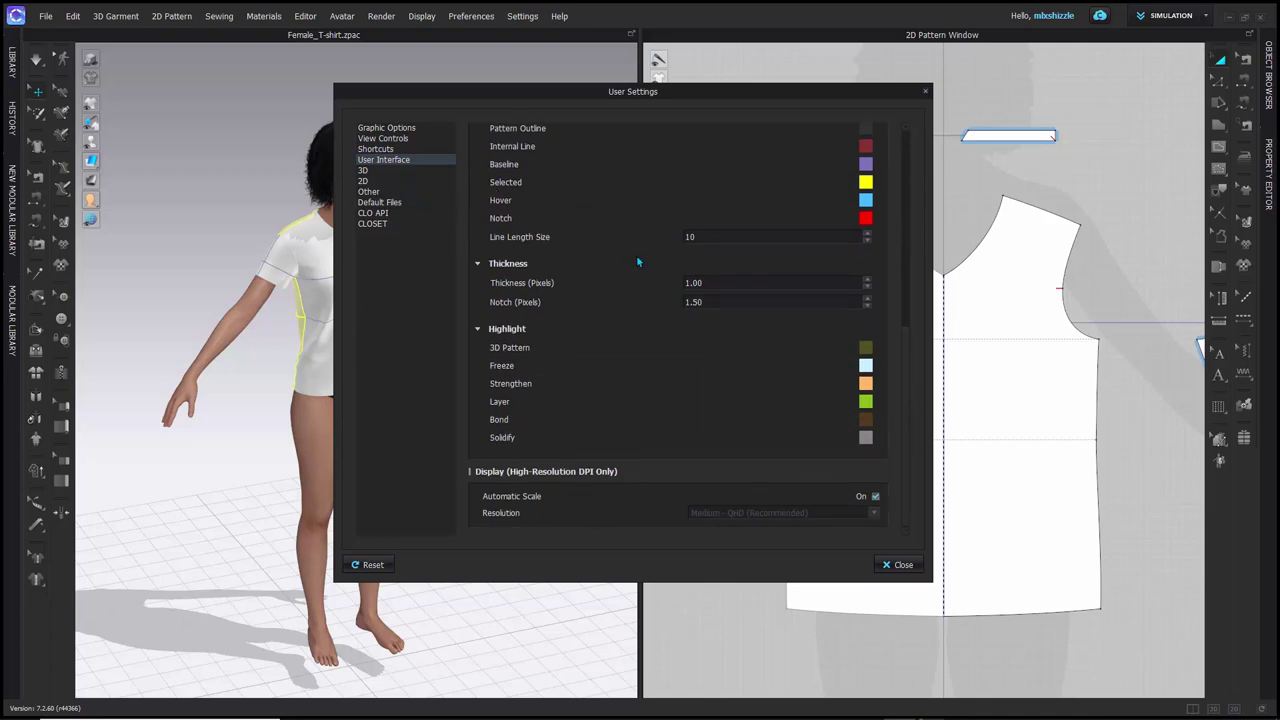
scroll(602, 398, up, 8)
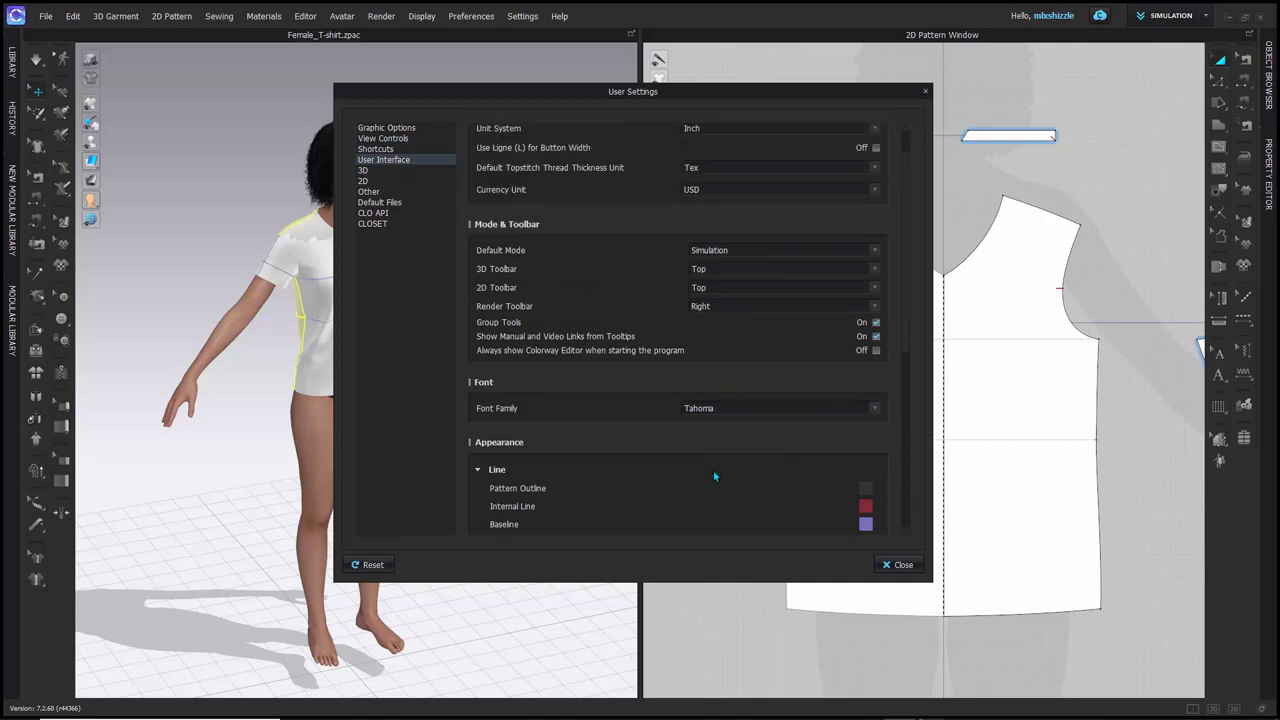
click(899, 565)
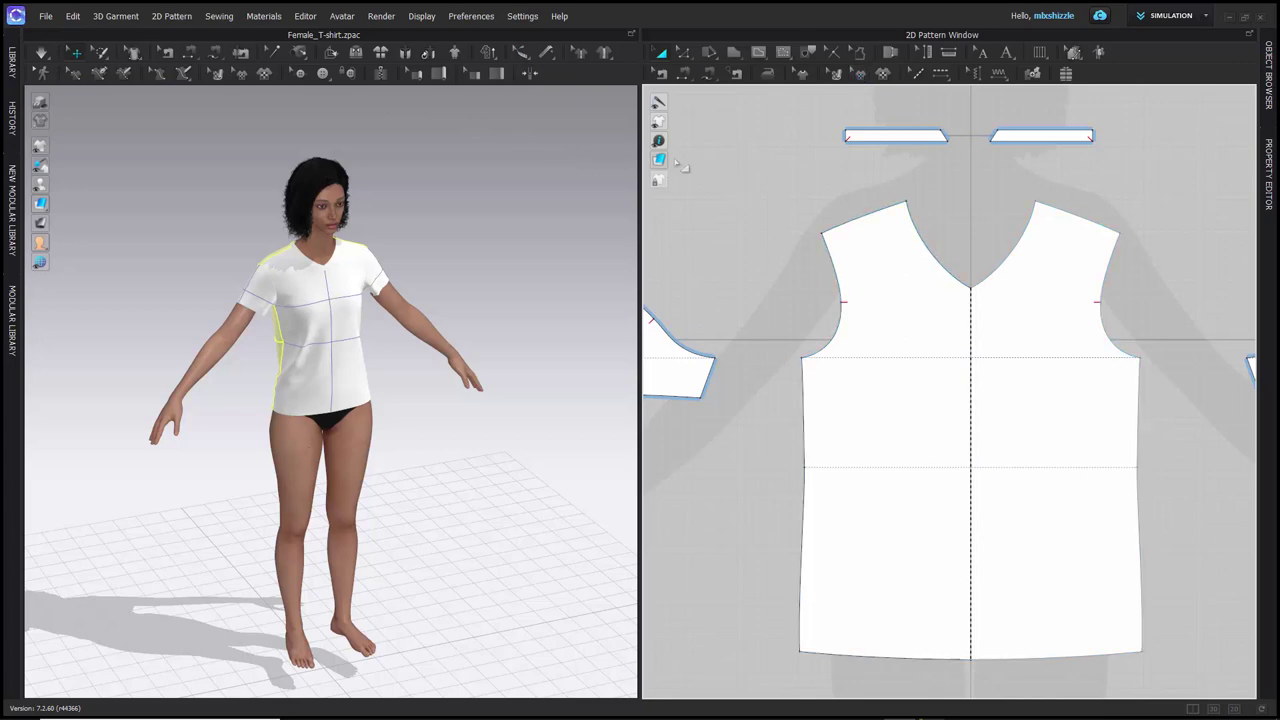
Step: Zoom and pan the 2D pattern window until every T-shirt piece is visible
scroll(755, 274, up, 5)
scroll(755, 274, down, 8)
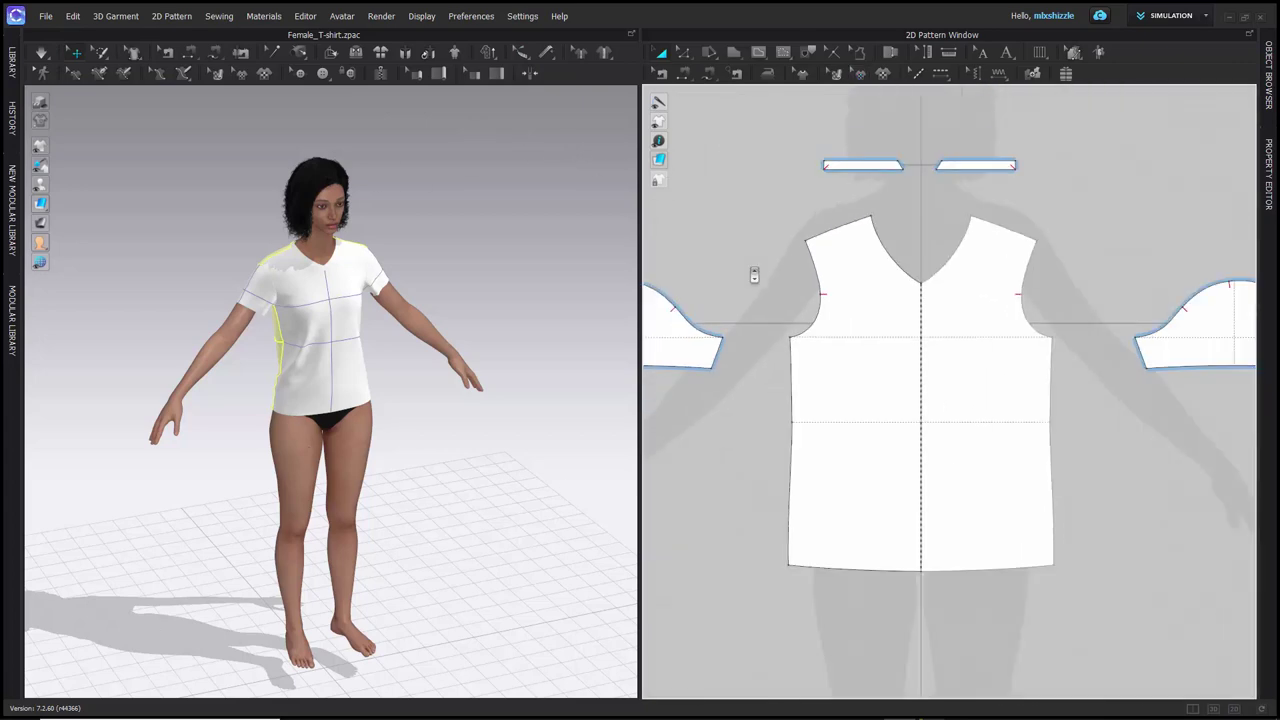
scroll(750, 260, up, 1)
scroll(730, 220, down, 4)
scroll(740, 220, up, 1)
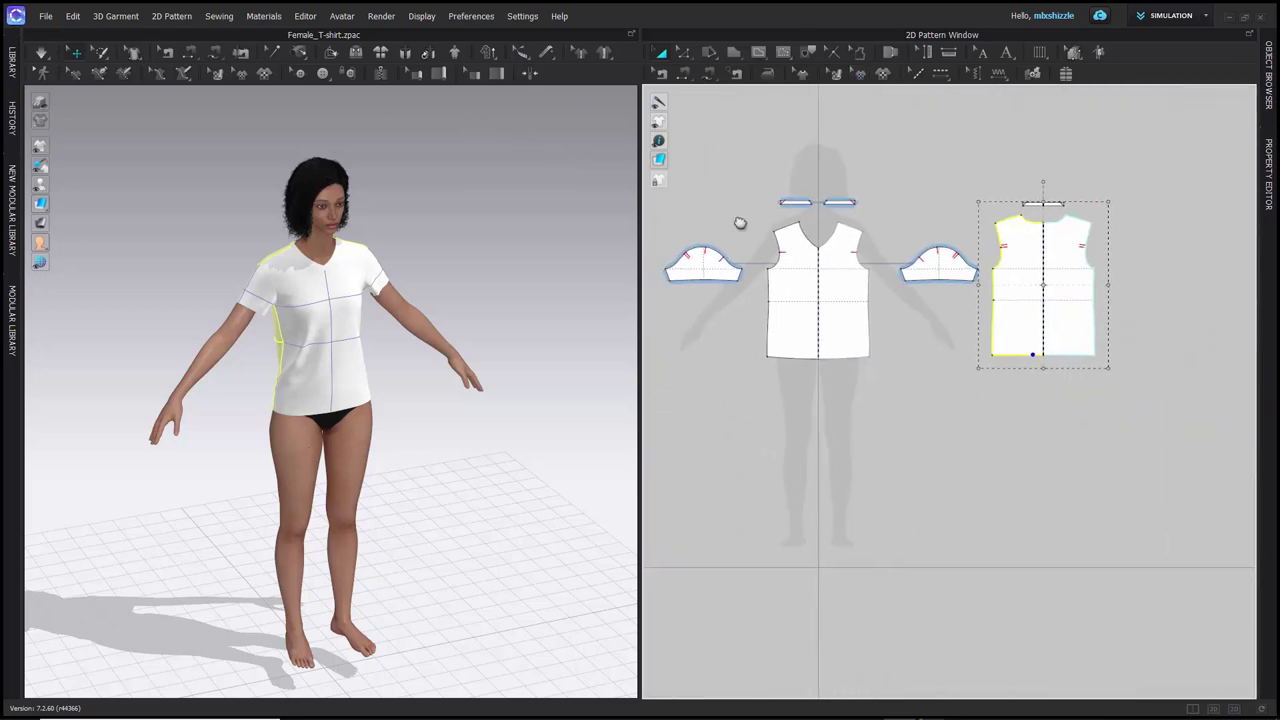
right_drag(740, 220, 763, 249)
scroll(768, 250, down, 2)
scroll(772, 220, up, 4)
Step: Clear the back piece selection, then expand and collapse the garment Library
click(778, 203)
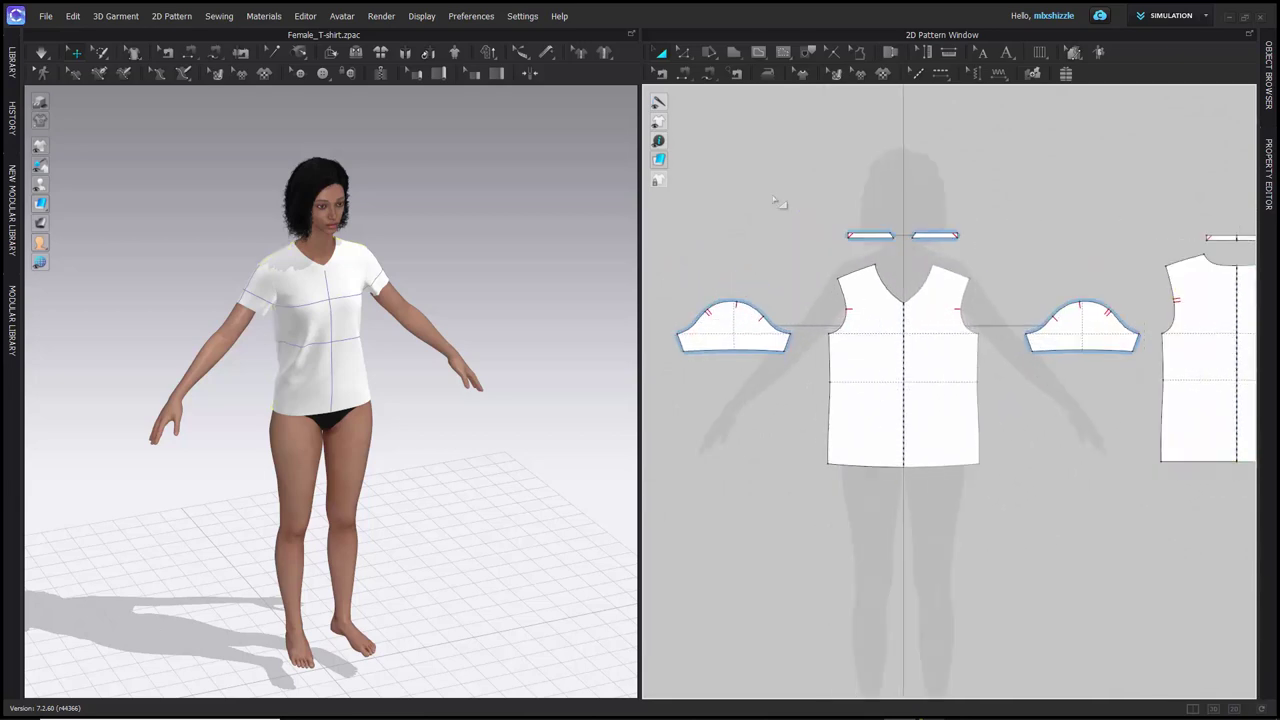
scroll(822, 216, up, 2)
scroll(820, 214, down, 4)
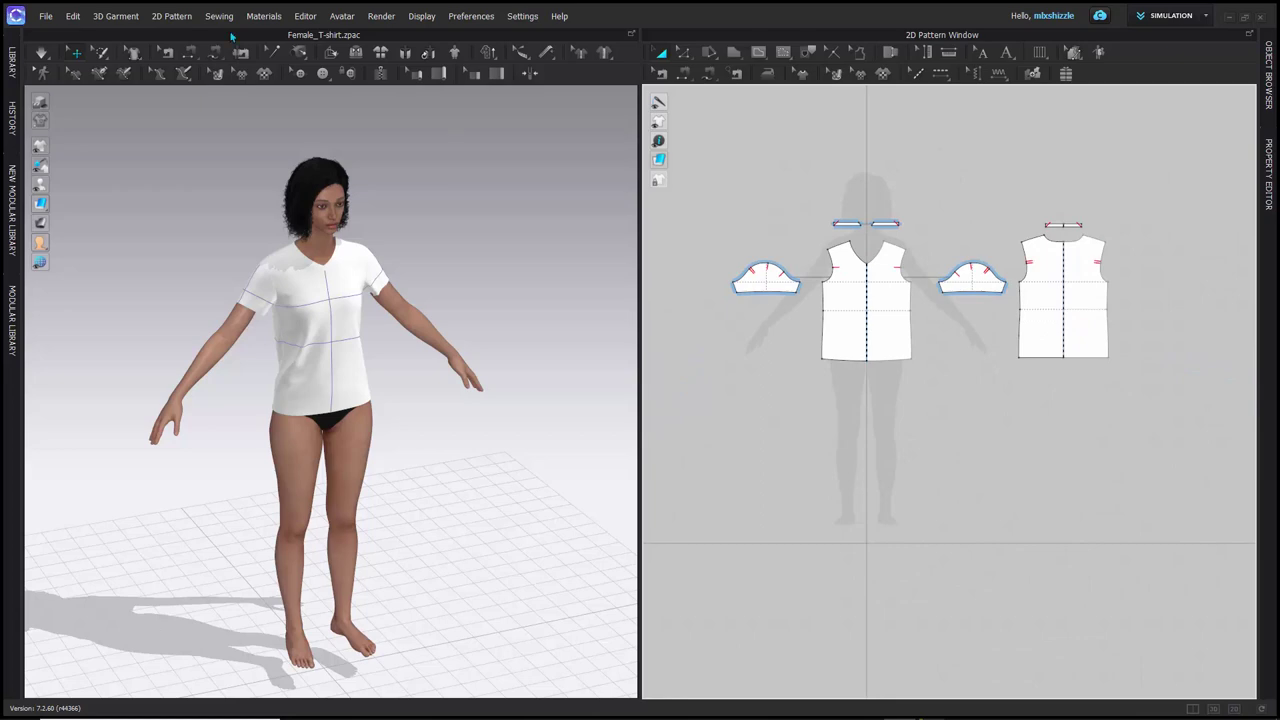
click(12, 70)
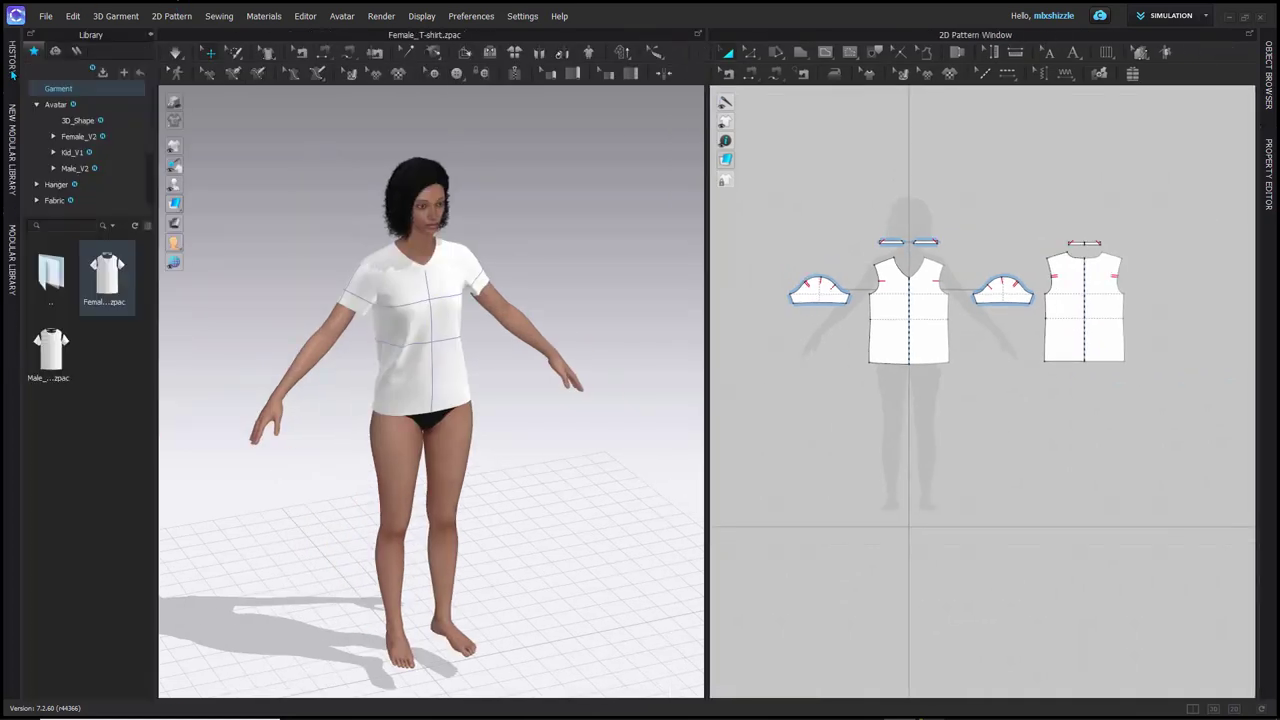
click(150, 36)
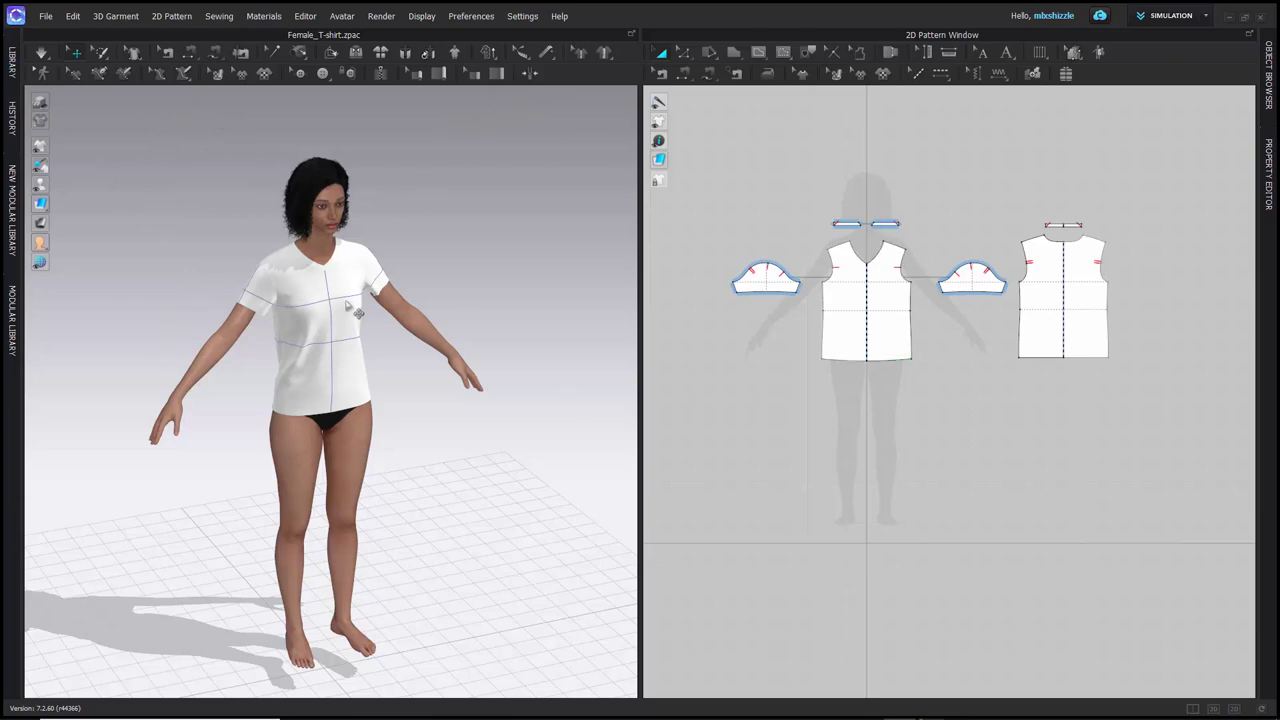
Step: Orbit the 3D view to face the avatar and undo the accidental front piece move
mouse_move(208, 548)
right_down()
mouse_move(134, 509)
mouse_move(349, 523)
mouse_move(400, 543)
mouse_move(168, 516)
mouse_move(209, 531)
right_up()
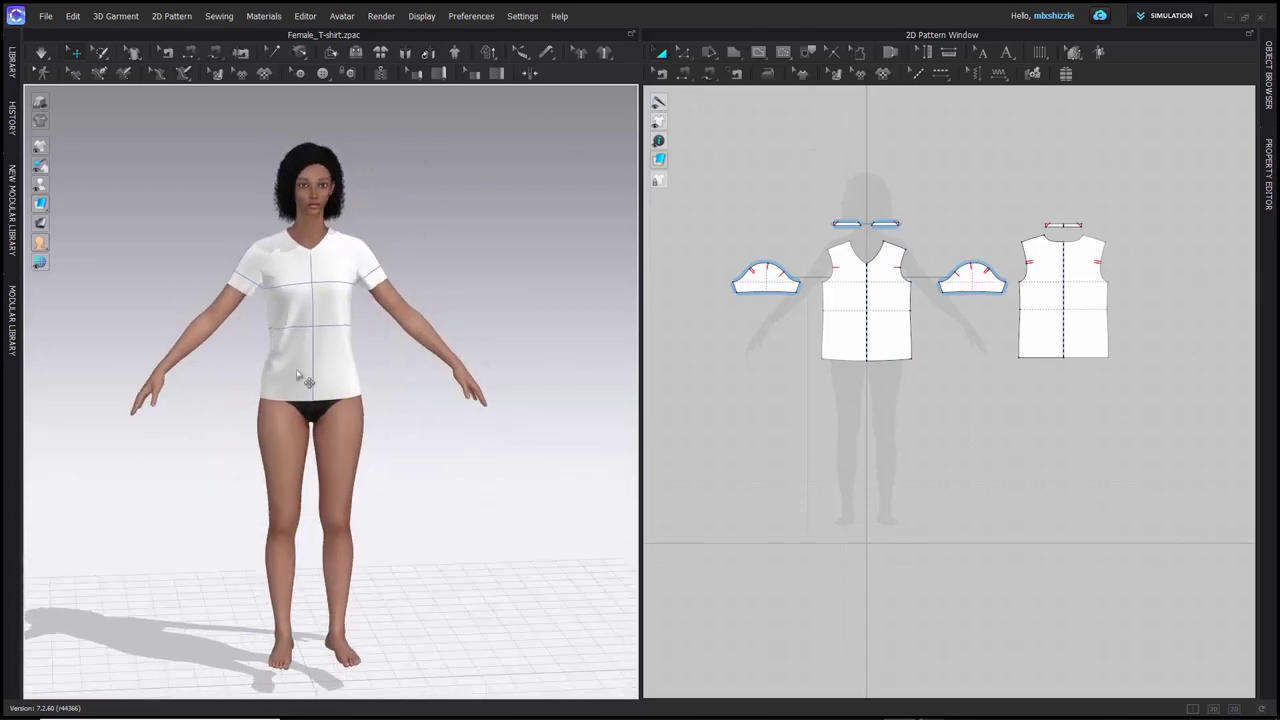
drag(296, 376, 270, 363)
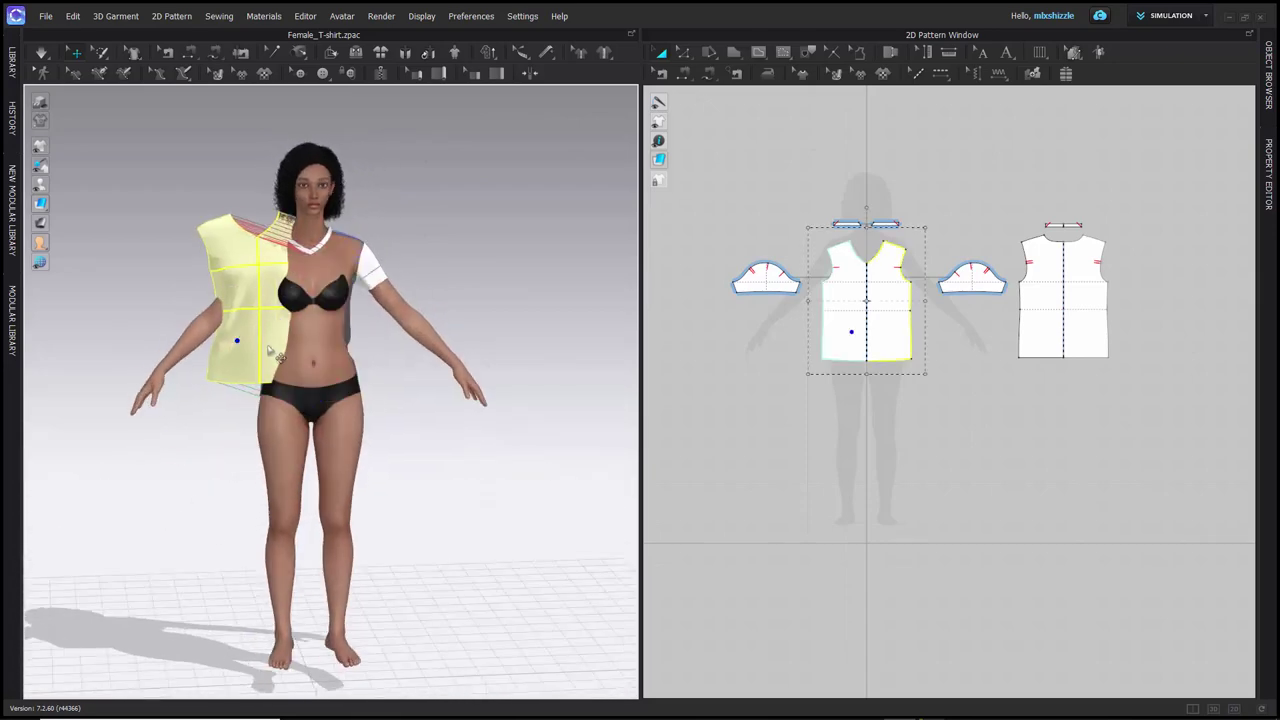
key(ctrl+z)
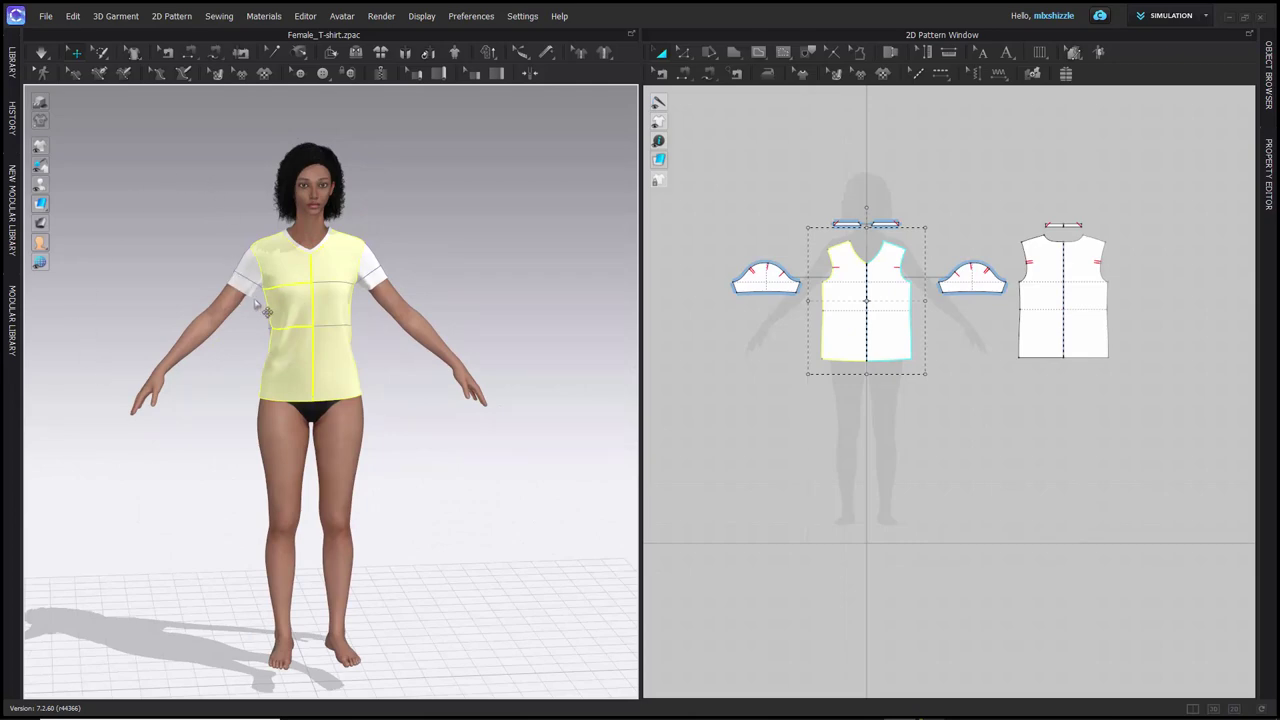
Step: With Select/Move, pull the shirt cloth at the left shoulder and mid-chest, then deselect
key(q)
drag(258, 266, 241, 238)
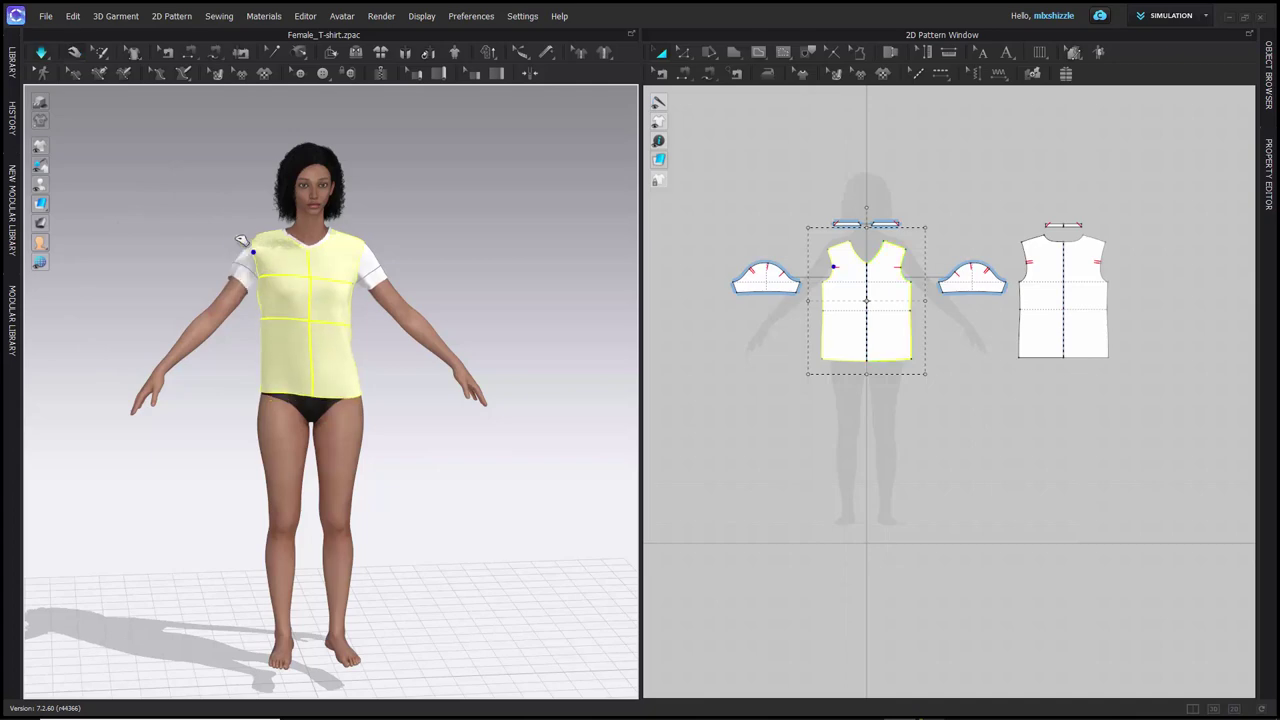
drag(292, 284, 335, 292)
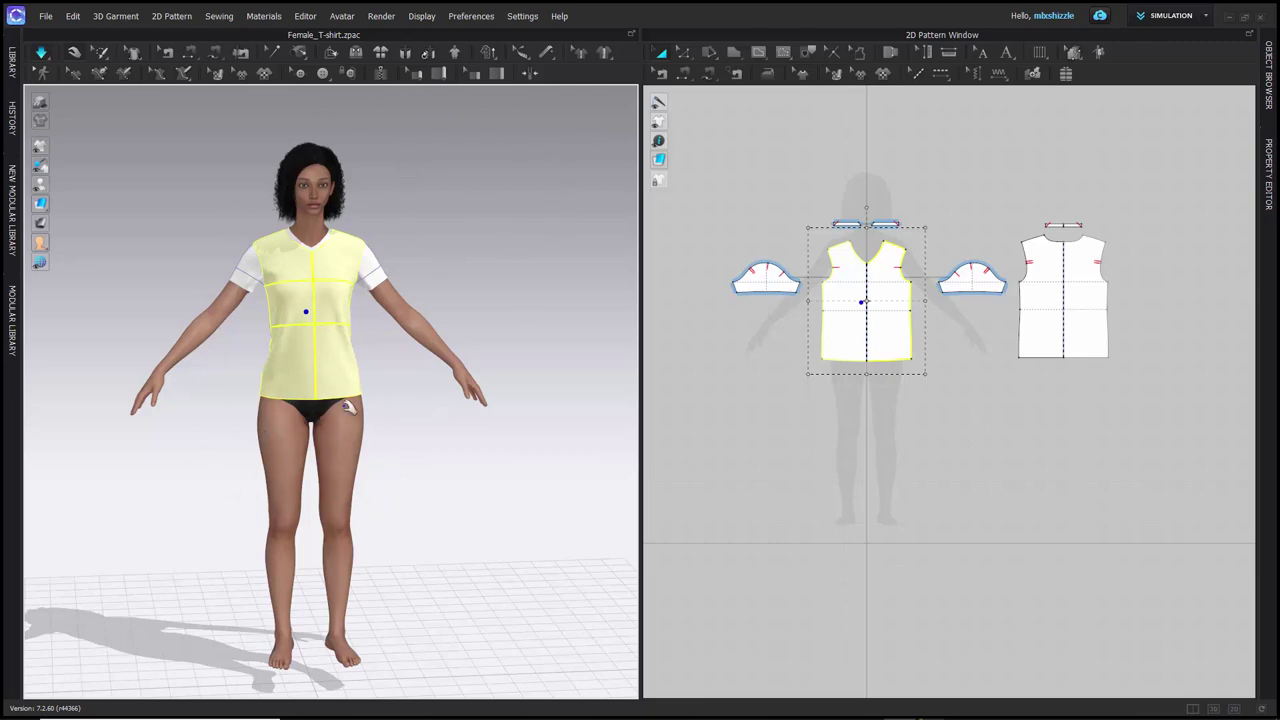
click(165, 284)
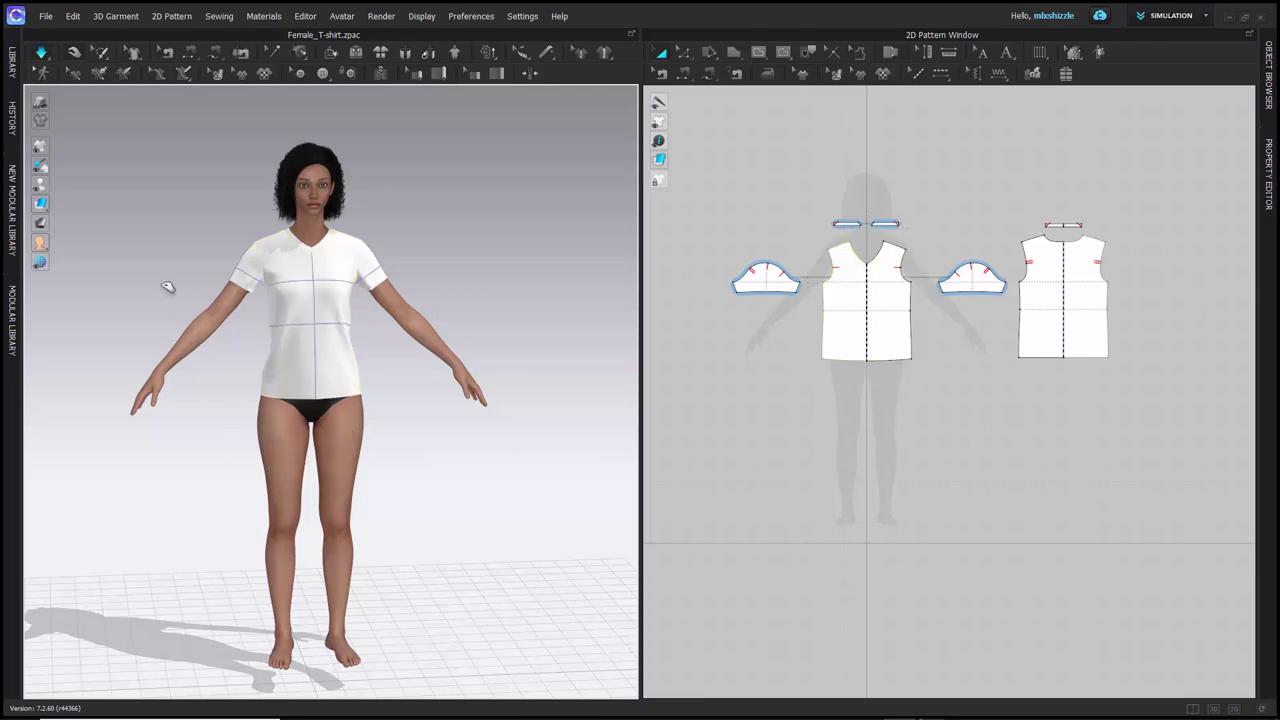
right_drag(160, 277, 185, 294)
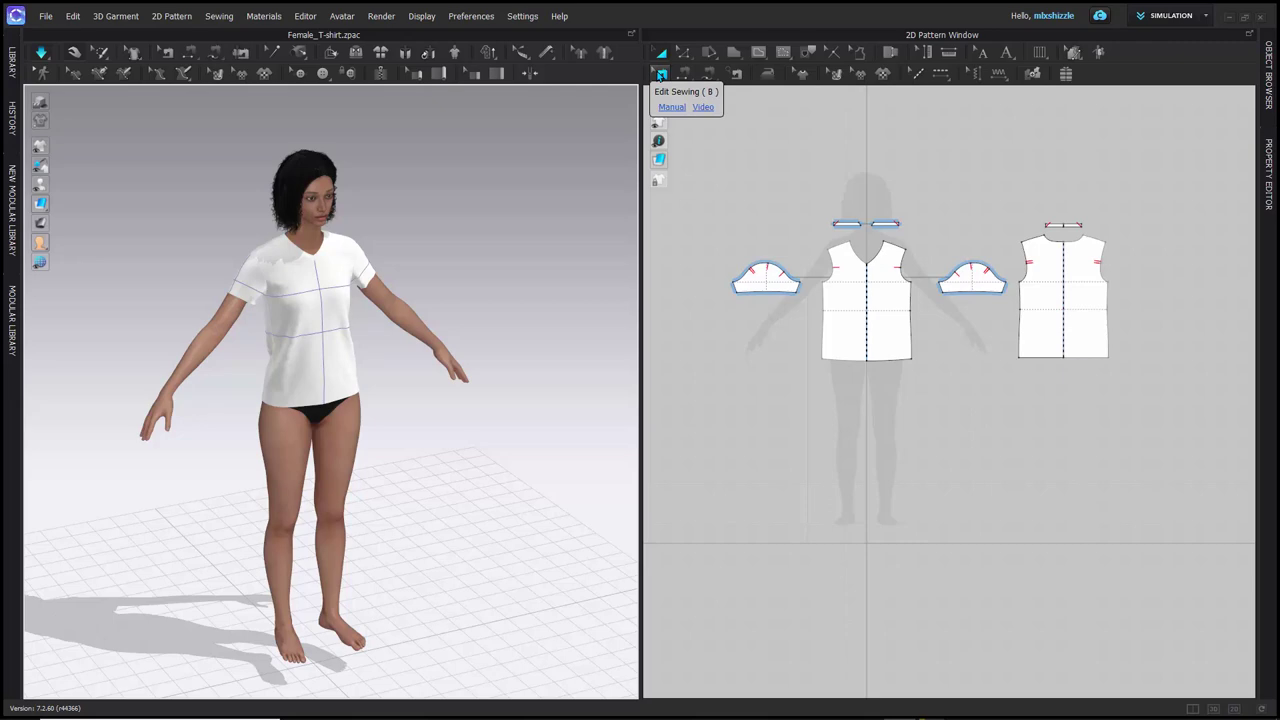
Step: Switch to Edit Sewing, then Segment Topstitch, then back to Edit Sewing
click(660, 76)
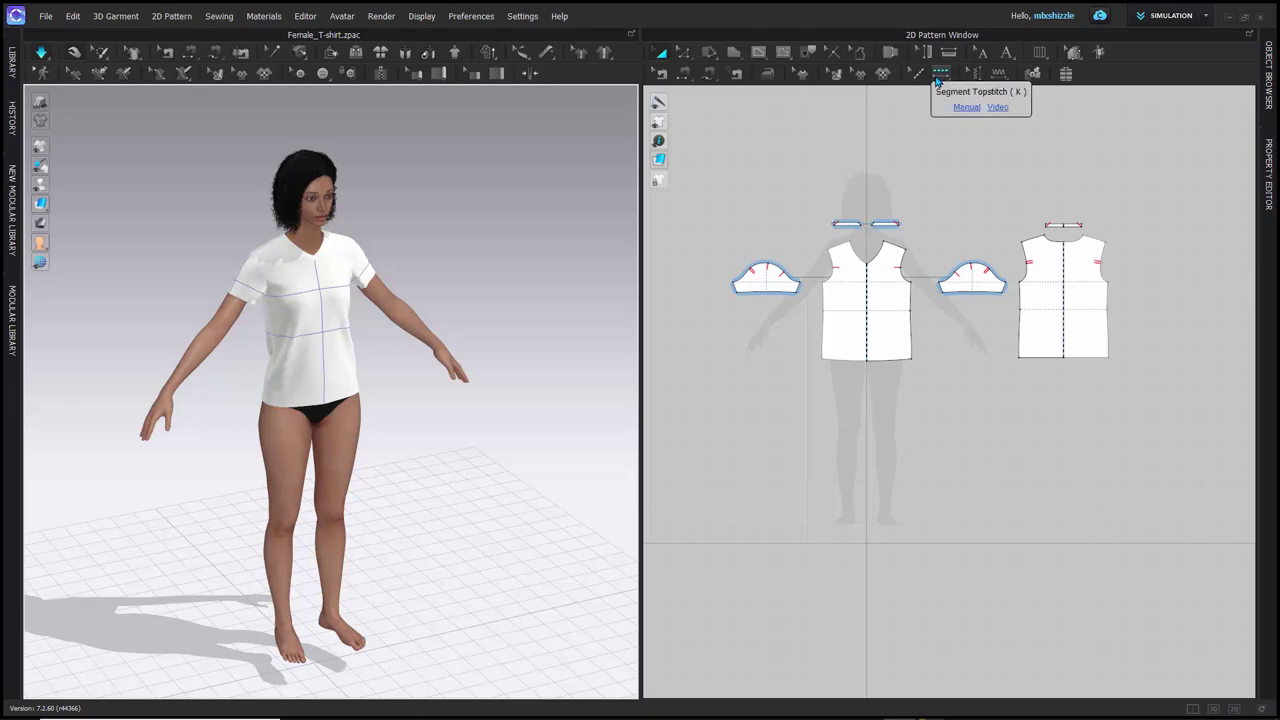
click(941, 74)
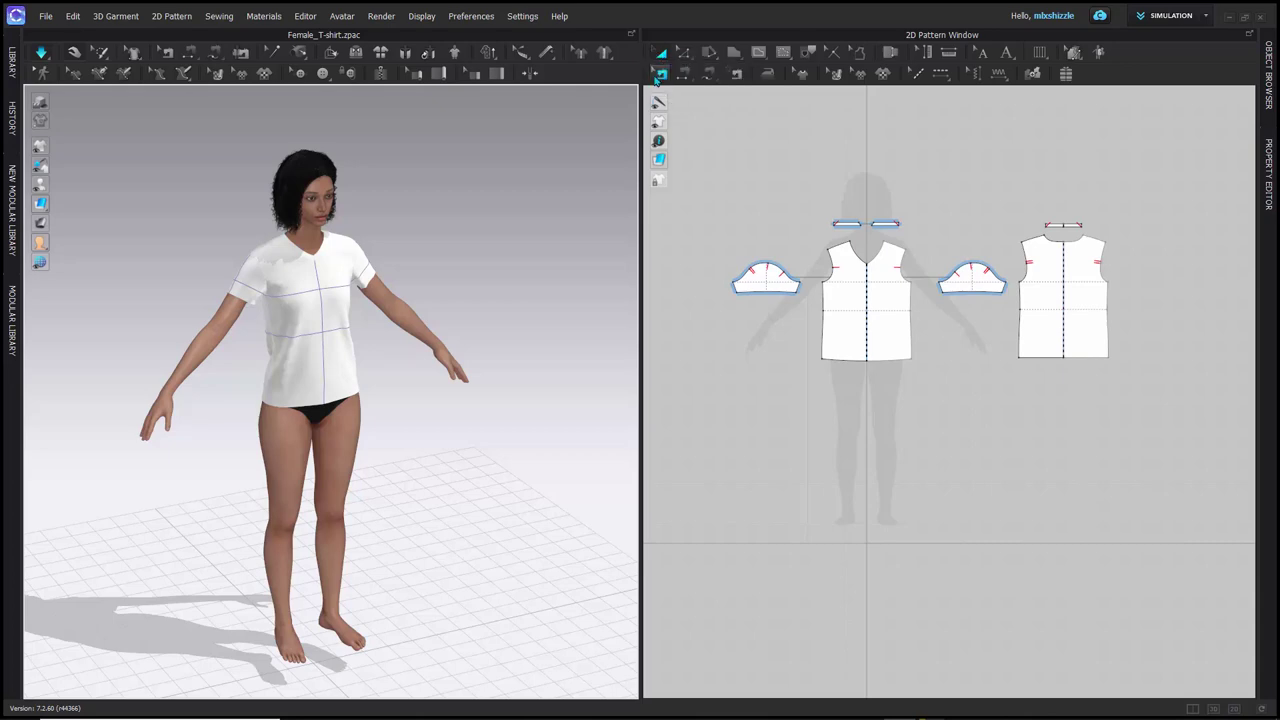
click(657, 80)
Step: Zoom in on the front bodice's neckline and shoulder corner, checking both halves, then deselect
scroll(724, 178, up, 3)
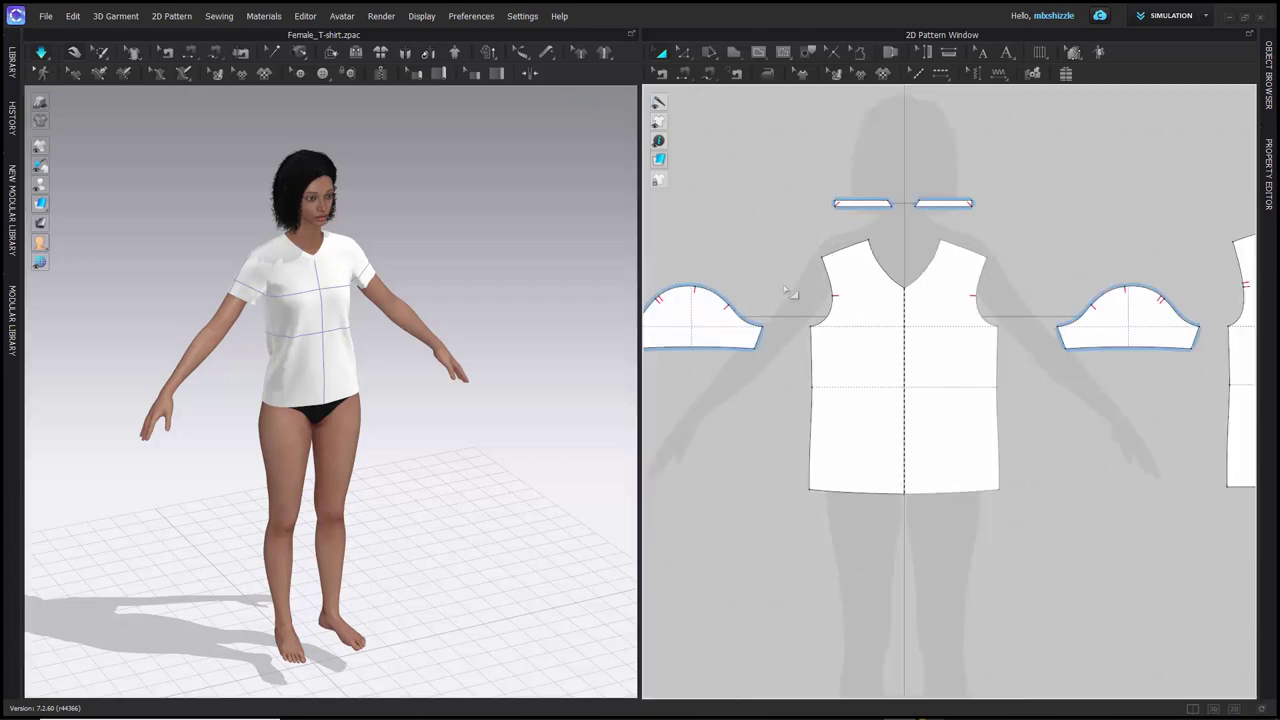
click(877, 312)
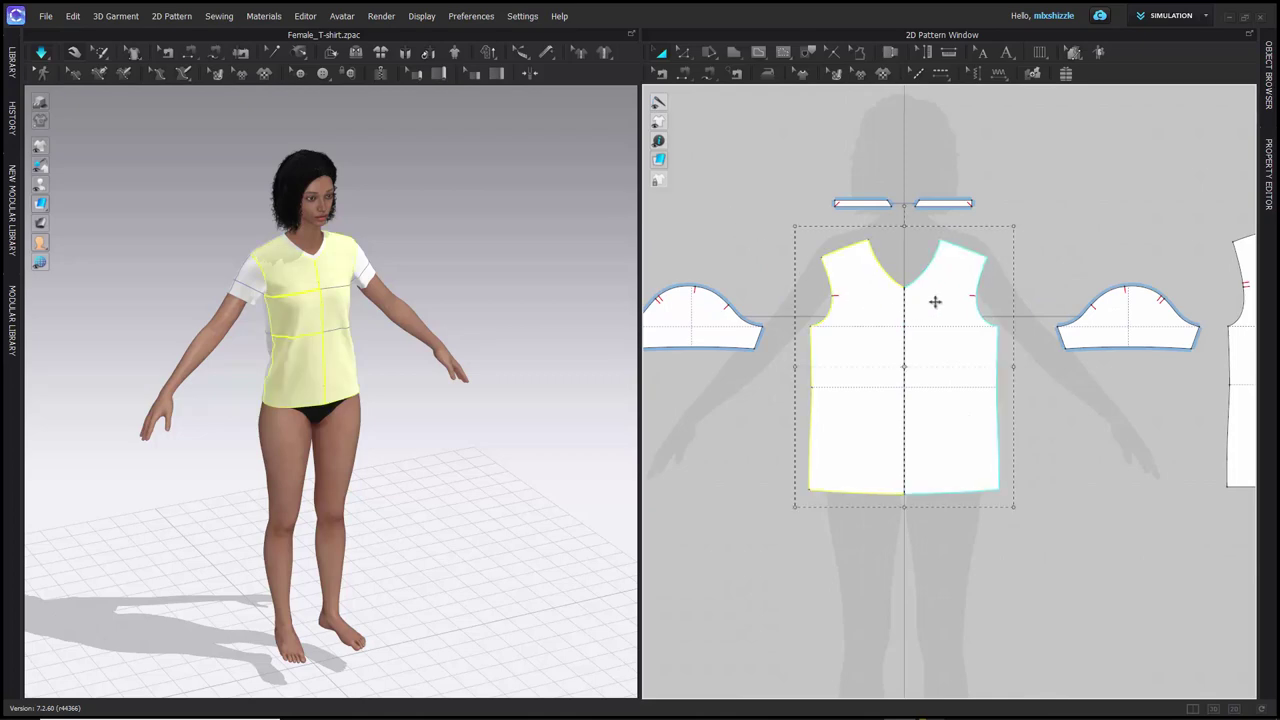
click(935, 301)
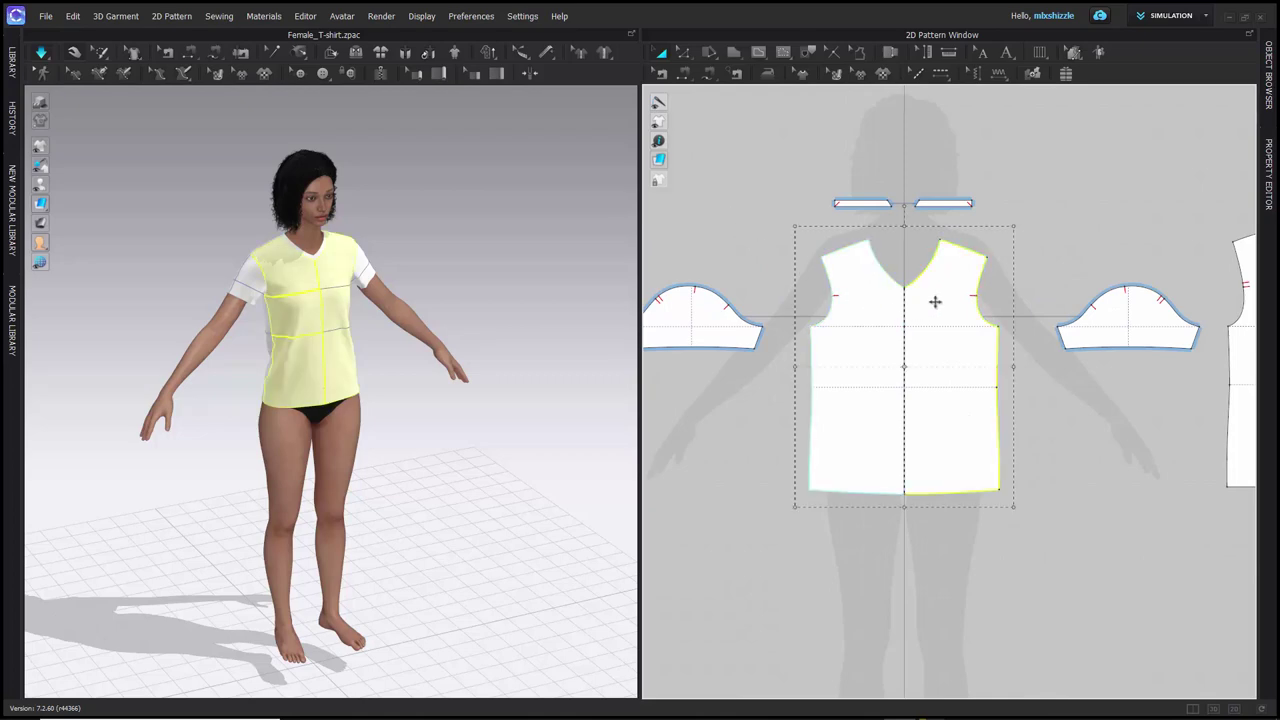
click(854, 272)
scroll(855, 272, down, 3)
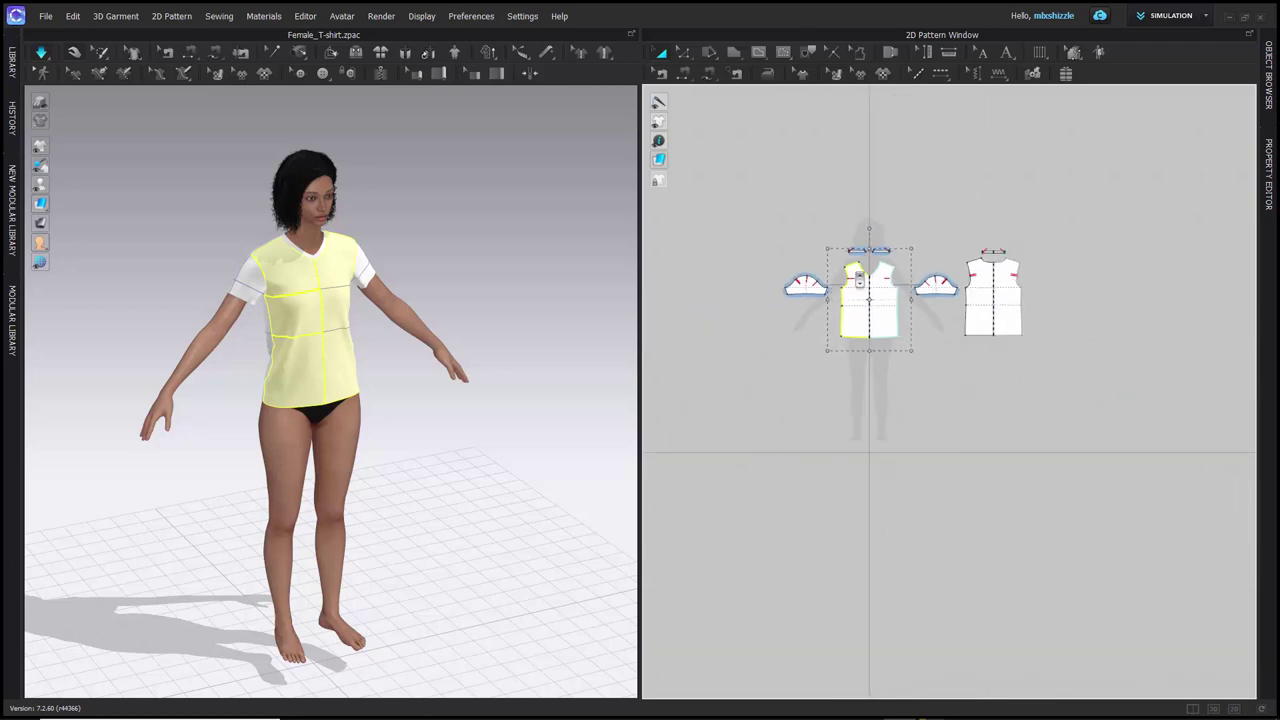
scroll(855, 272, up, 6)
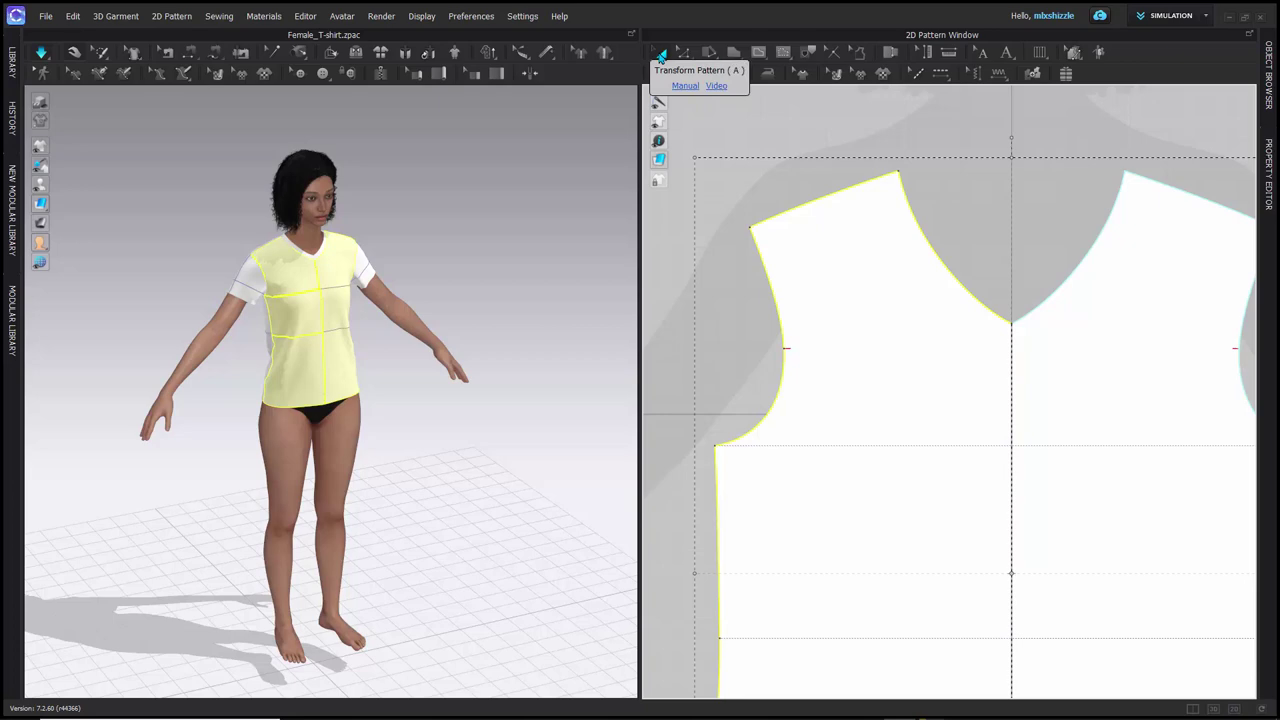
scroll(714, 206, up, 4)
scroll(714, 206, down, 3)
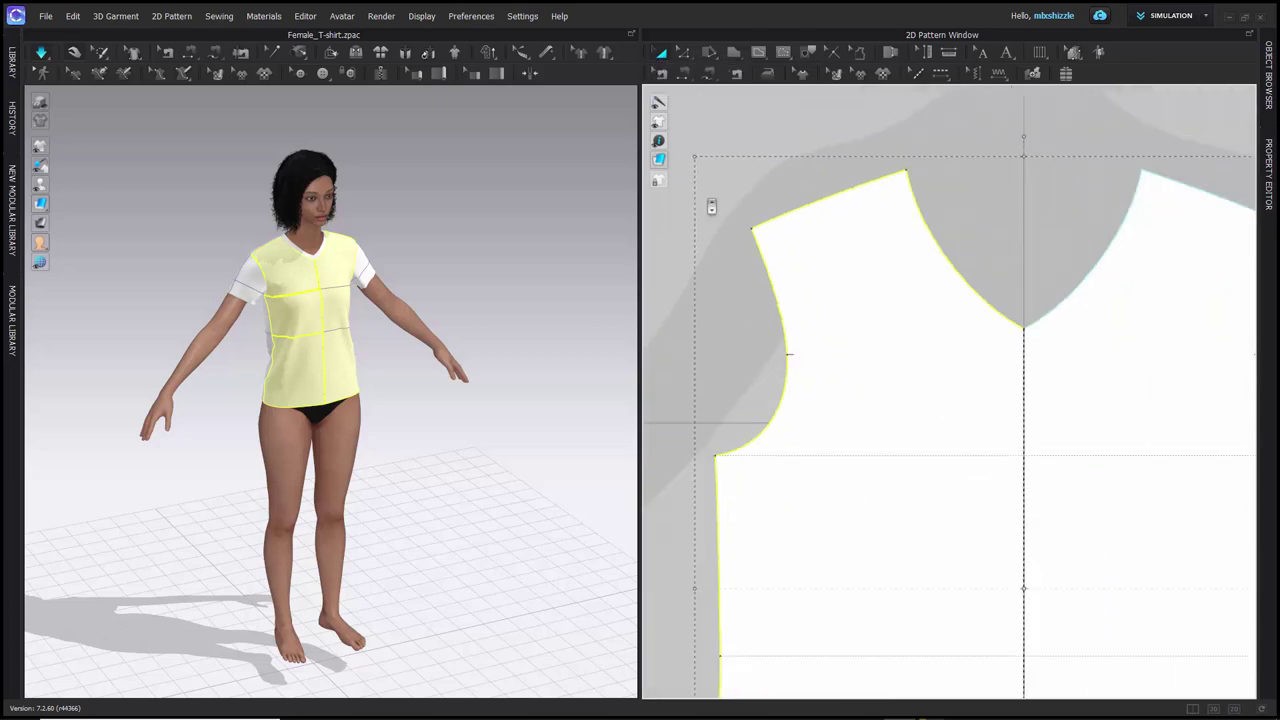
click(759, 290)
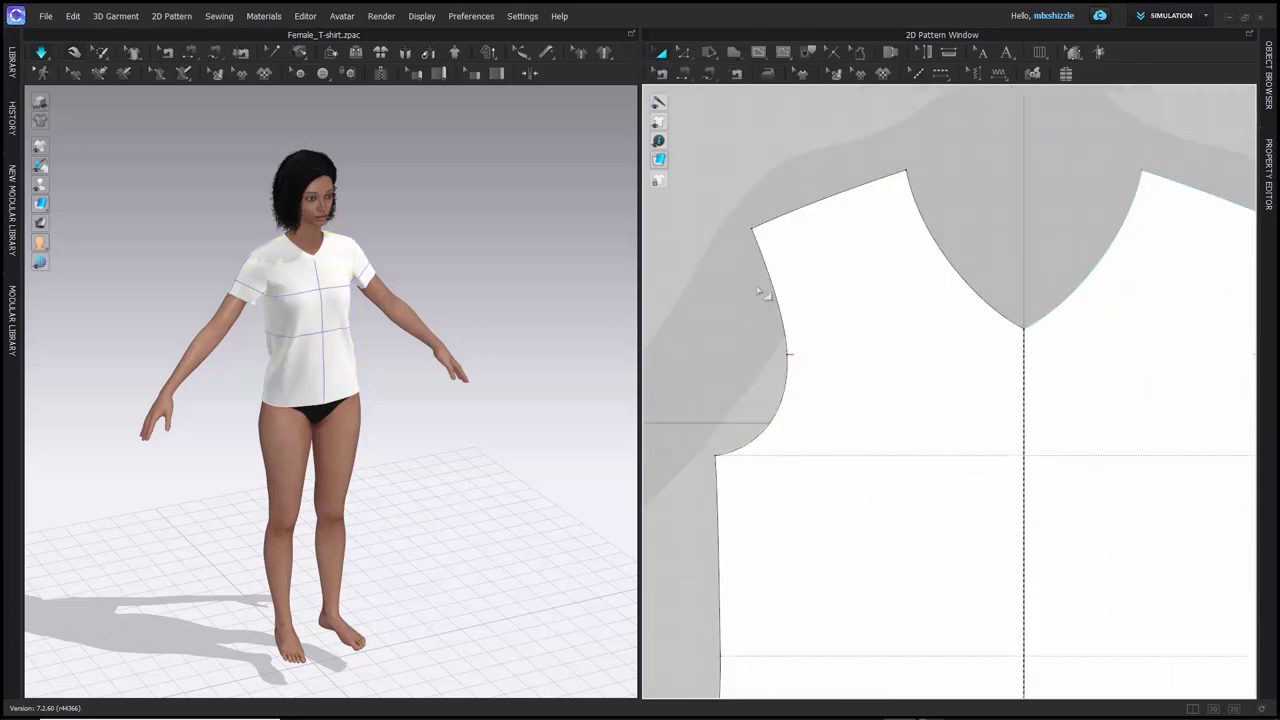
Step: With Edit Pattern (Z), drag the front bodice's shoulder line into a slight upward curve
key(z)
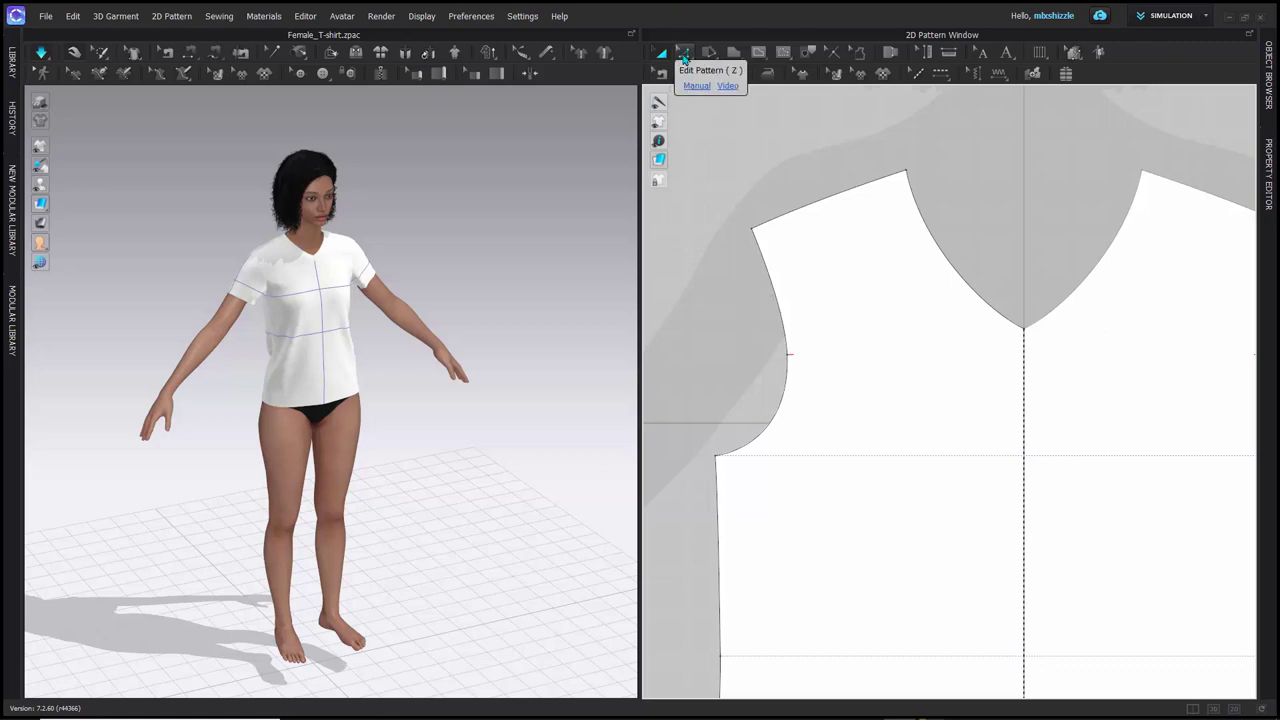
click(684, 54)
click(928, 200)
click(752, 230)
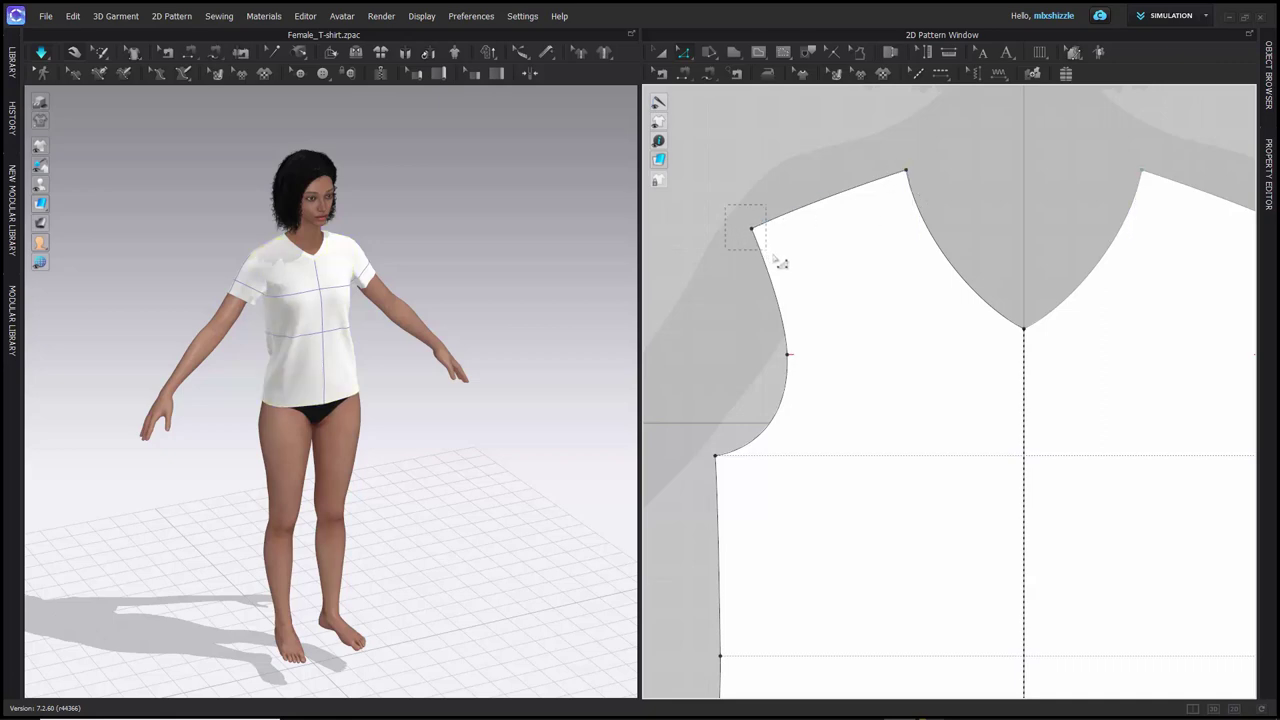
scroll(722, 269, up, 3)
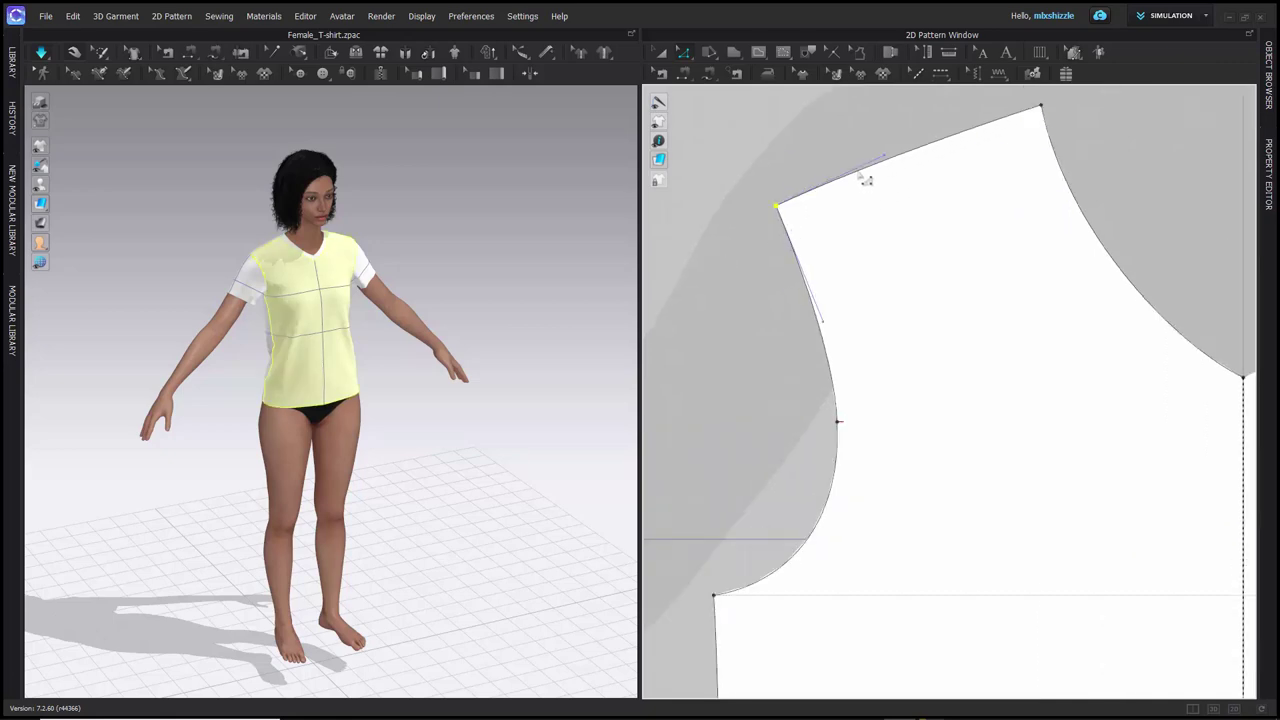
click(893, 159)
drag(893, 159, 857, 142)
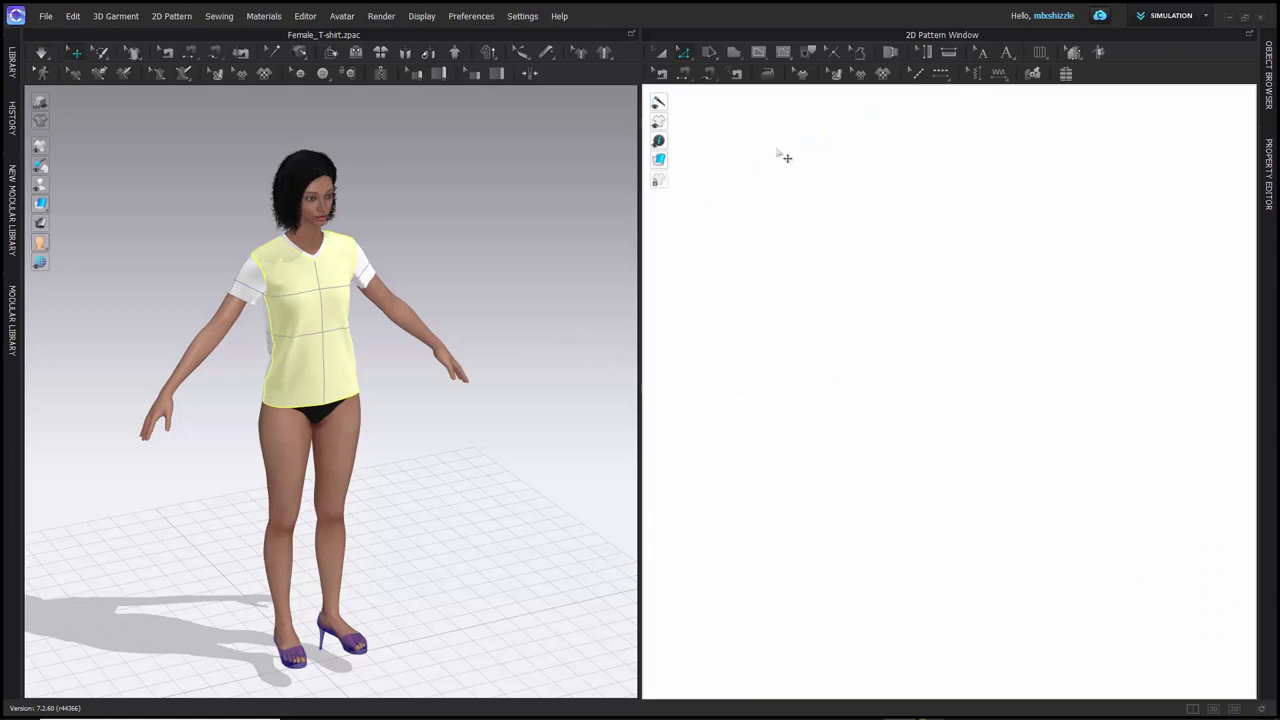
Step: Zoom out and pan to centre the whole front bodice in the pattern window
scroll(781, 156, down, 5)
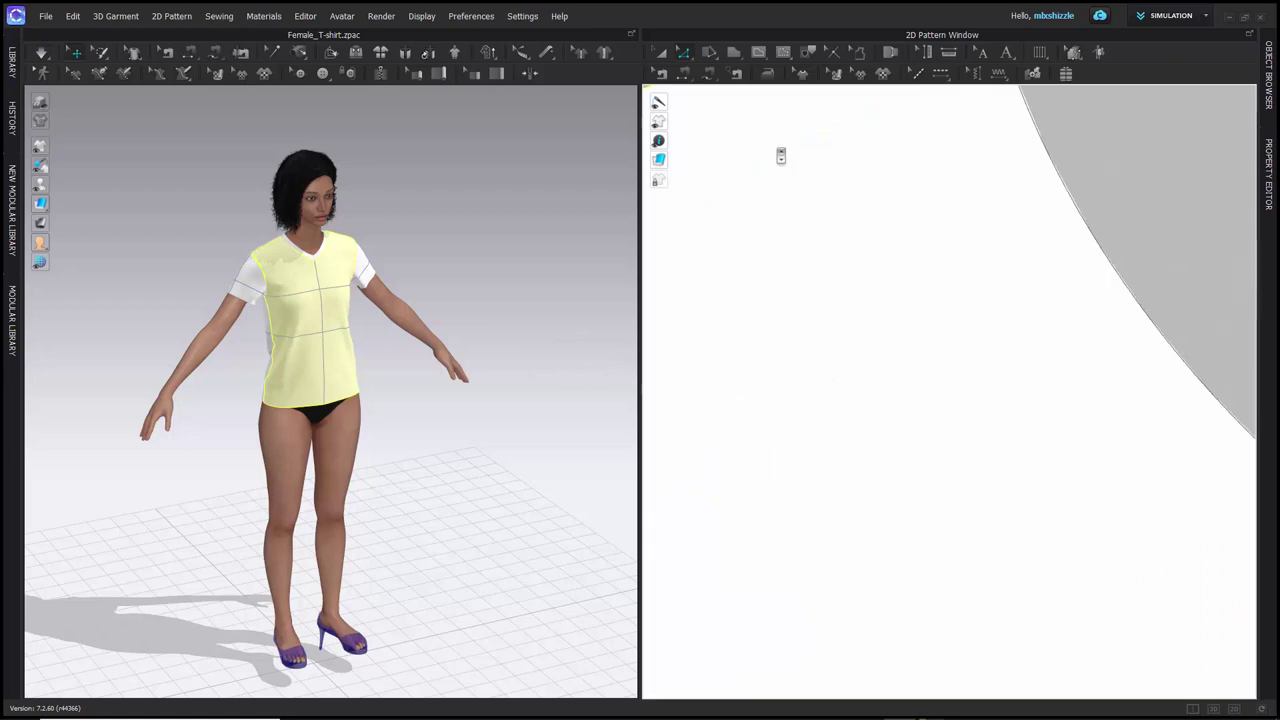
scroll(760, 140, up, 1)
middle_drag(740, 130, 760, 188)
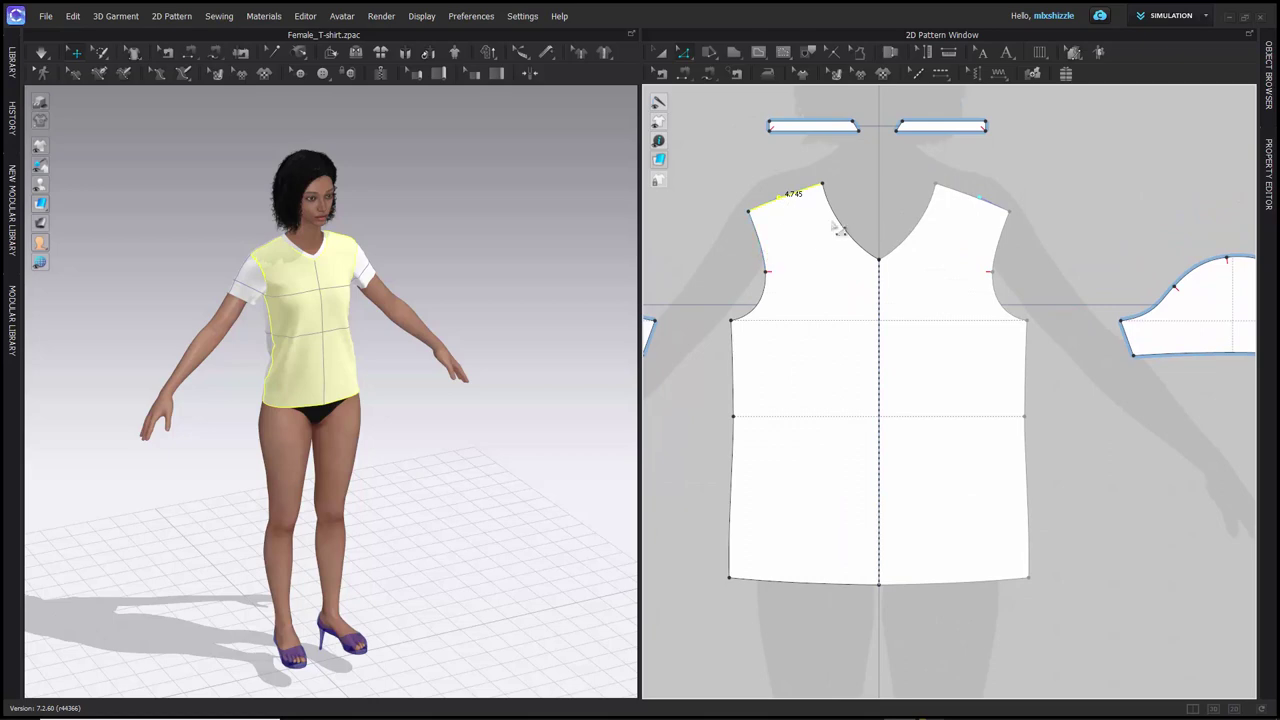
click(822, 184)
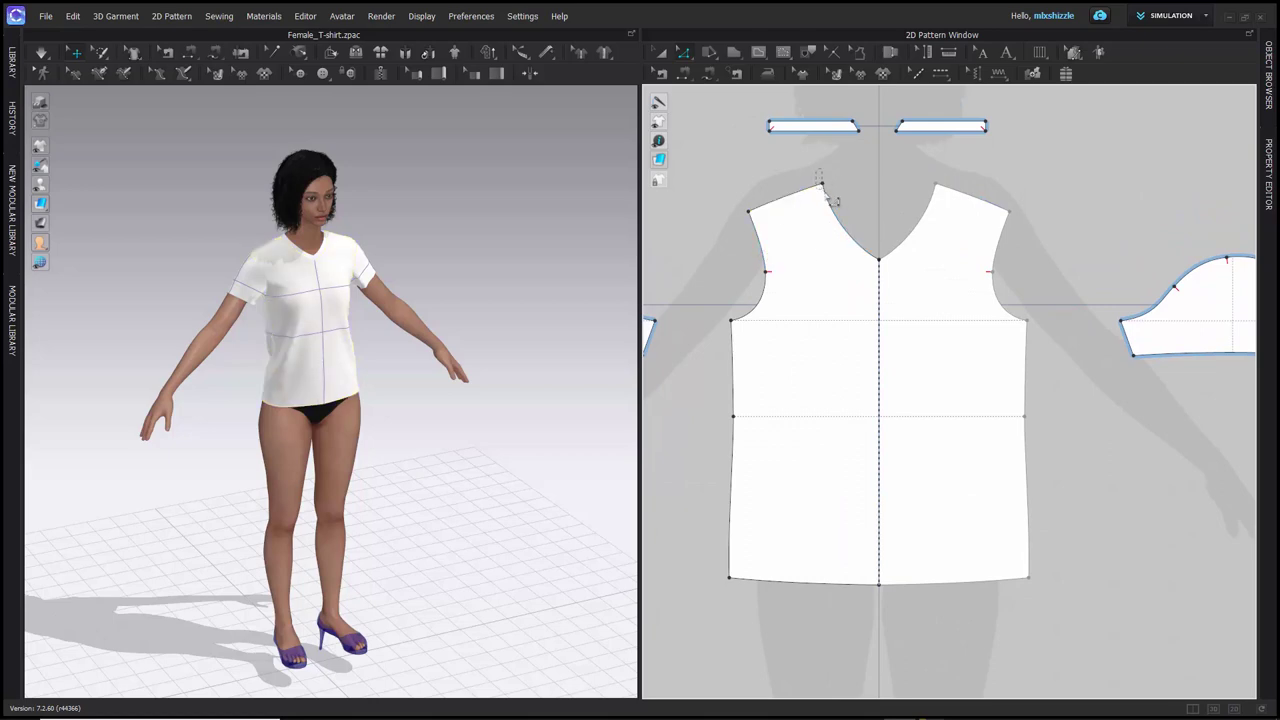
Step: Select points along the front bodice's left armhole and side seam
click(745, 203)
click(760, 228)
drag(715, 314, 741, 333)
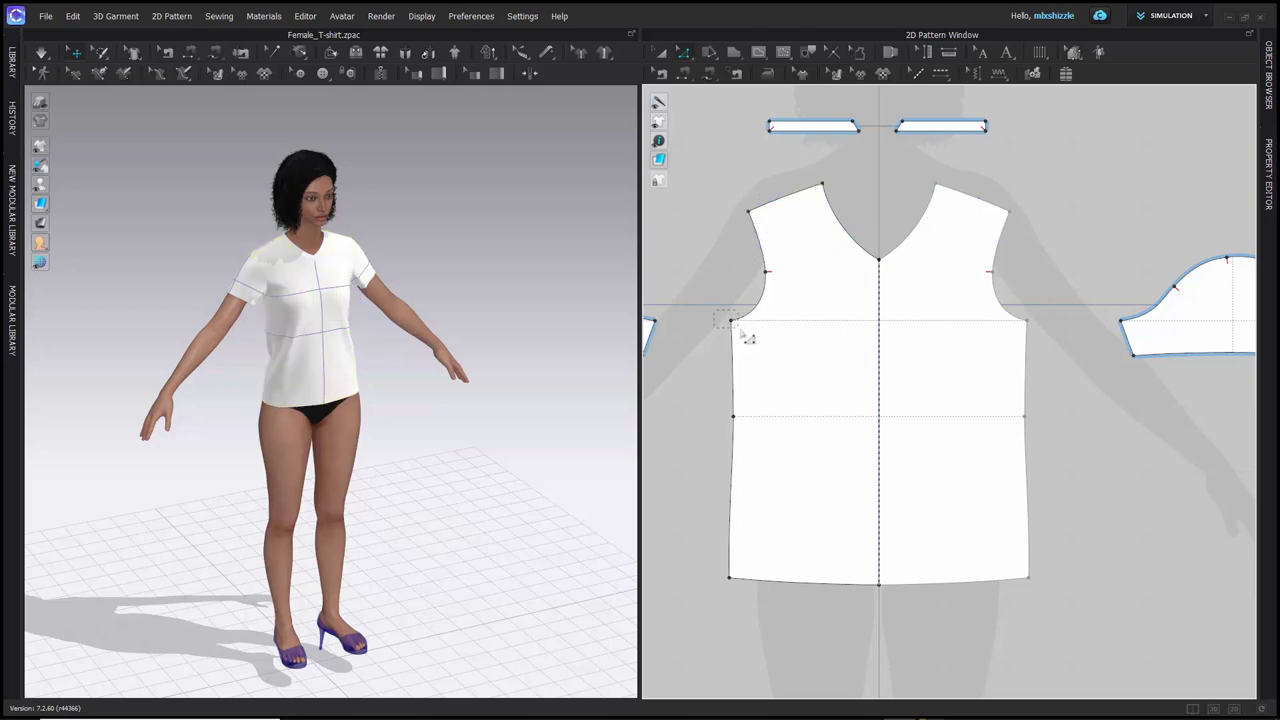
click(733, 417)
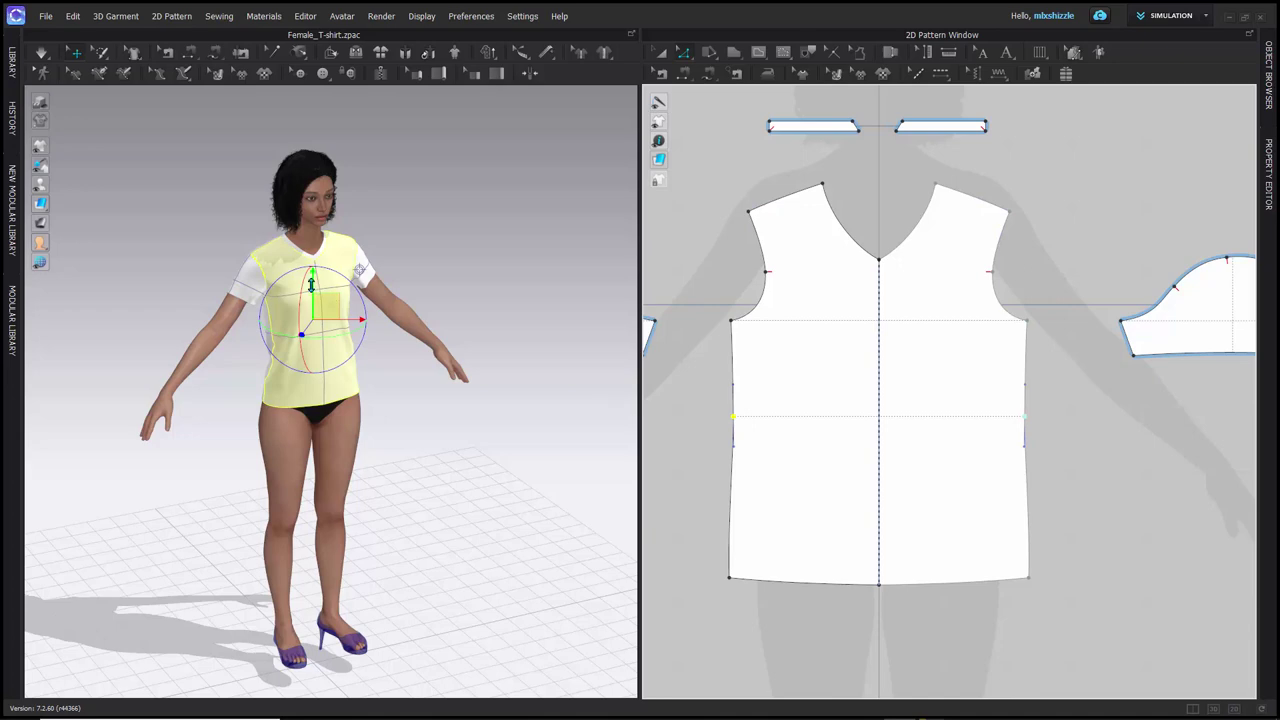
scroll(320, 303, down, 2)
scroll(320, 303, up, 4)
scroll(320, 303, up, 4)
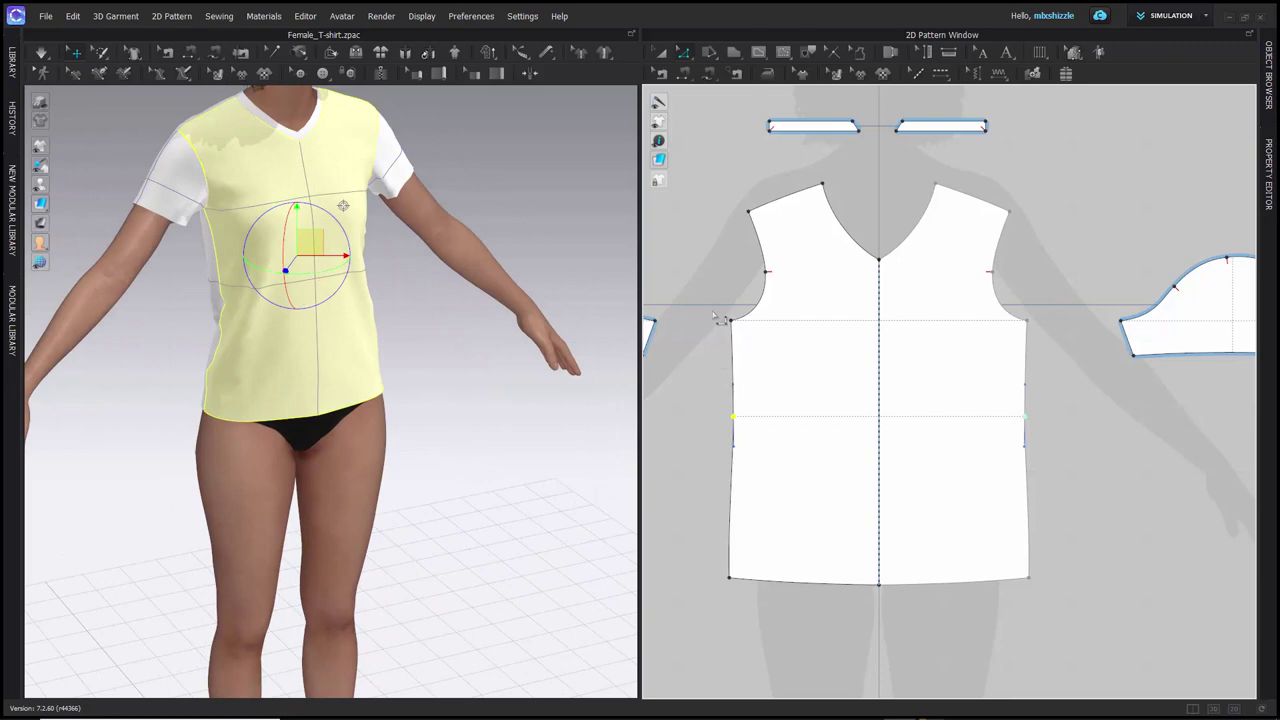
Step: Move the front bodice with Transform Pattern (A), then undo to keep it centred
key(a)
click(805, 253)
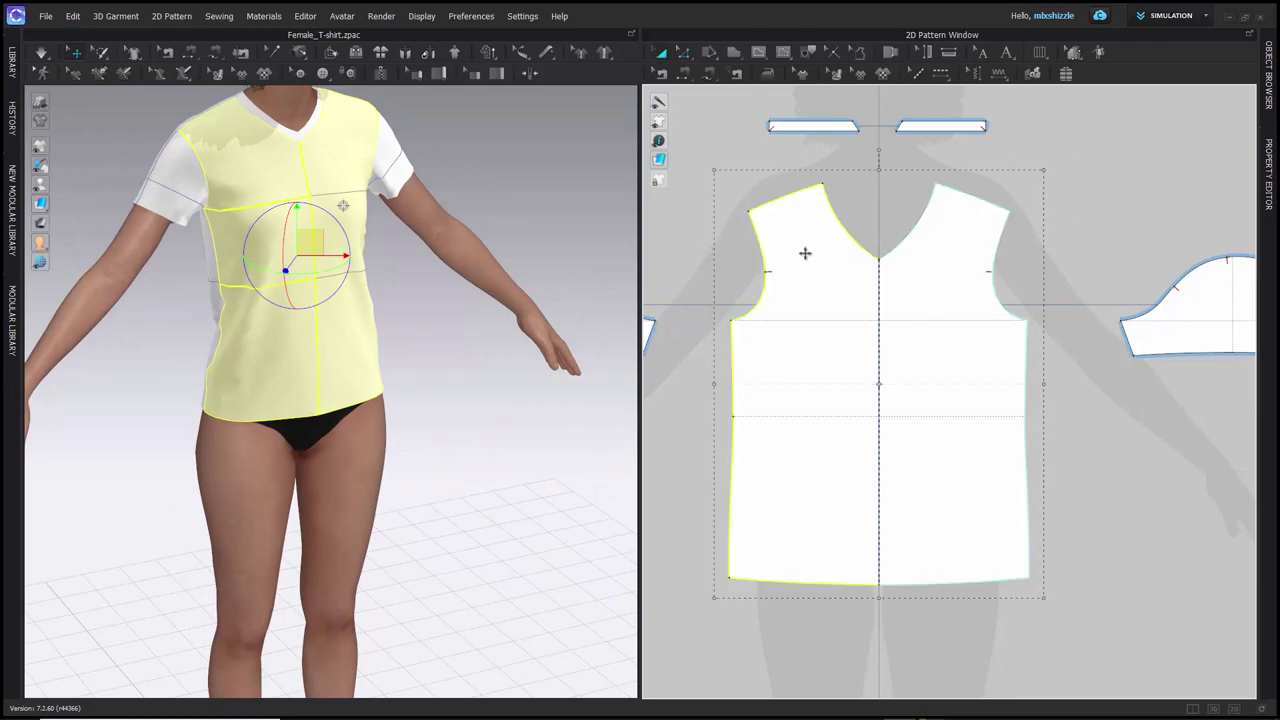
drag(803, 269, 936, 426)
scroll(742, 250, up, 3)
scroll(746, 254, down, 5)
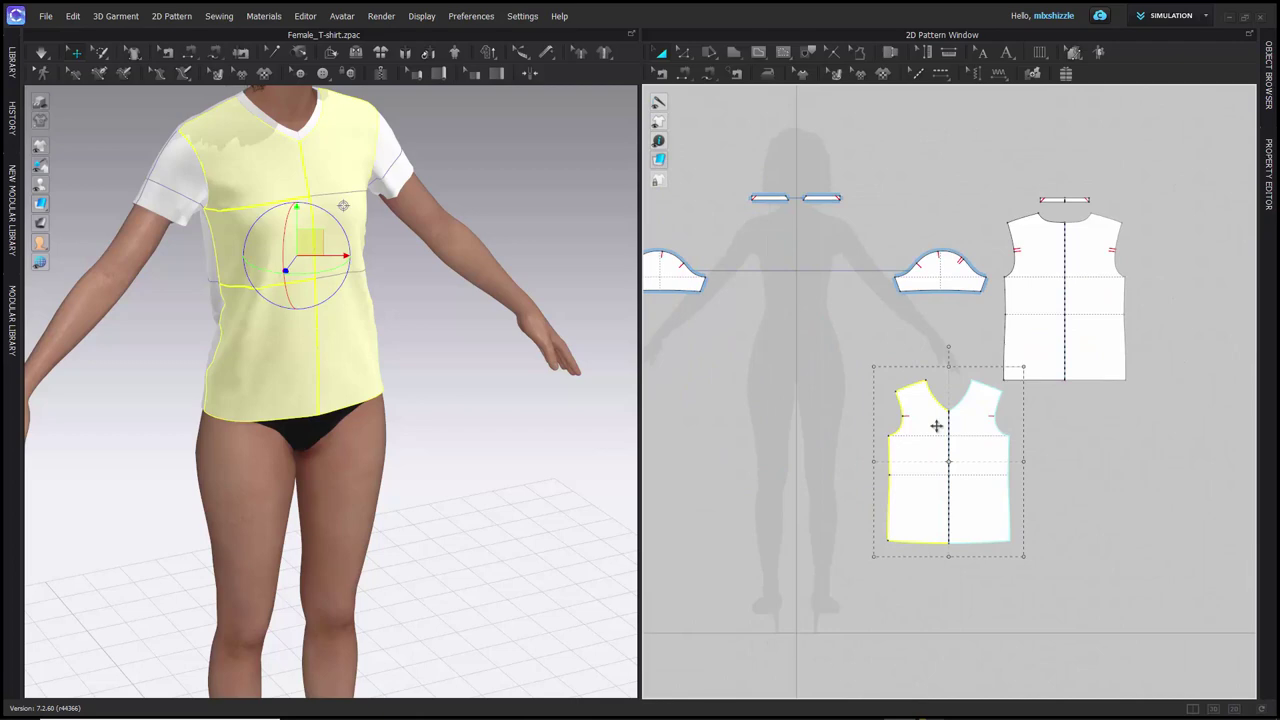
key(ctrl+z)
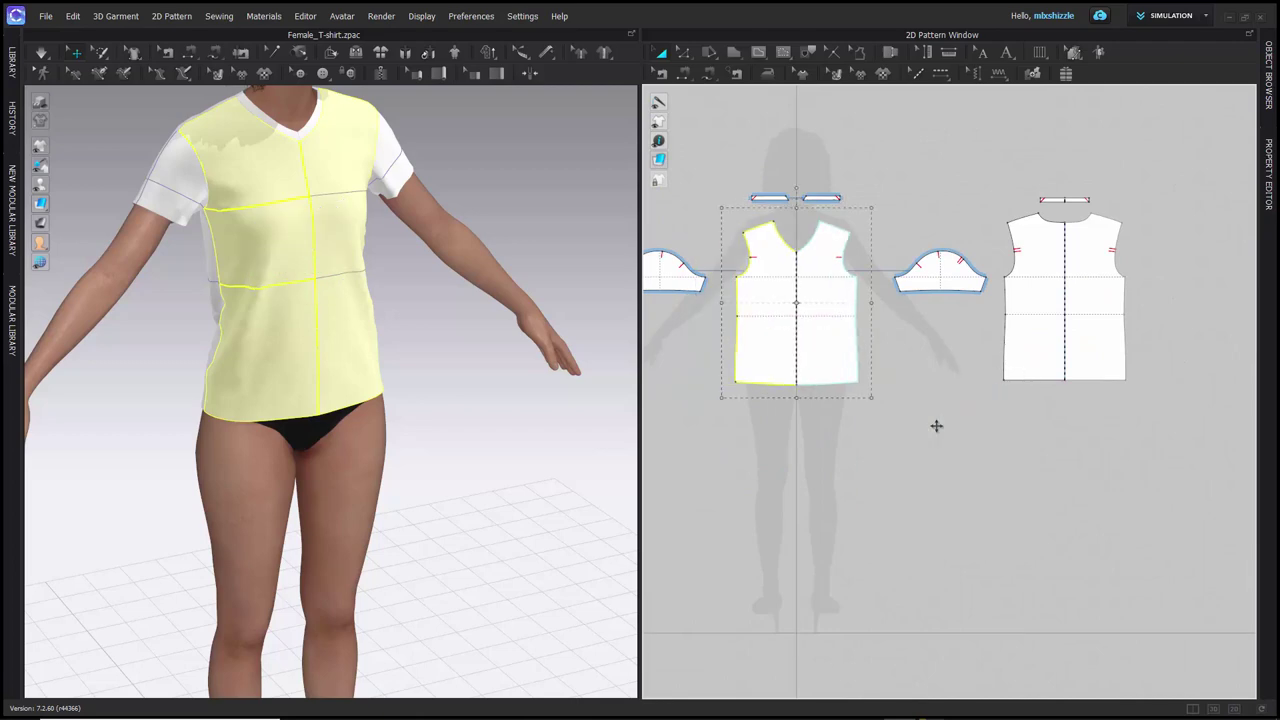
Step: Nudge the back pattern piece slightly up and to the right
click(943, 263)
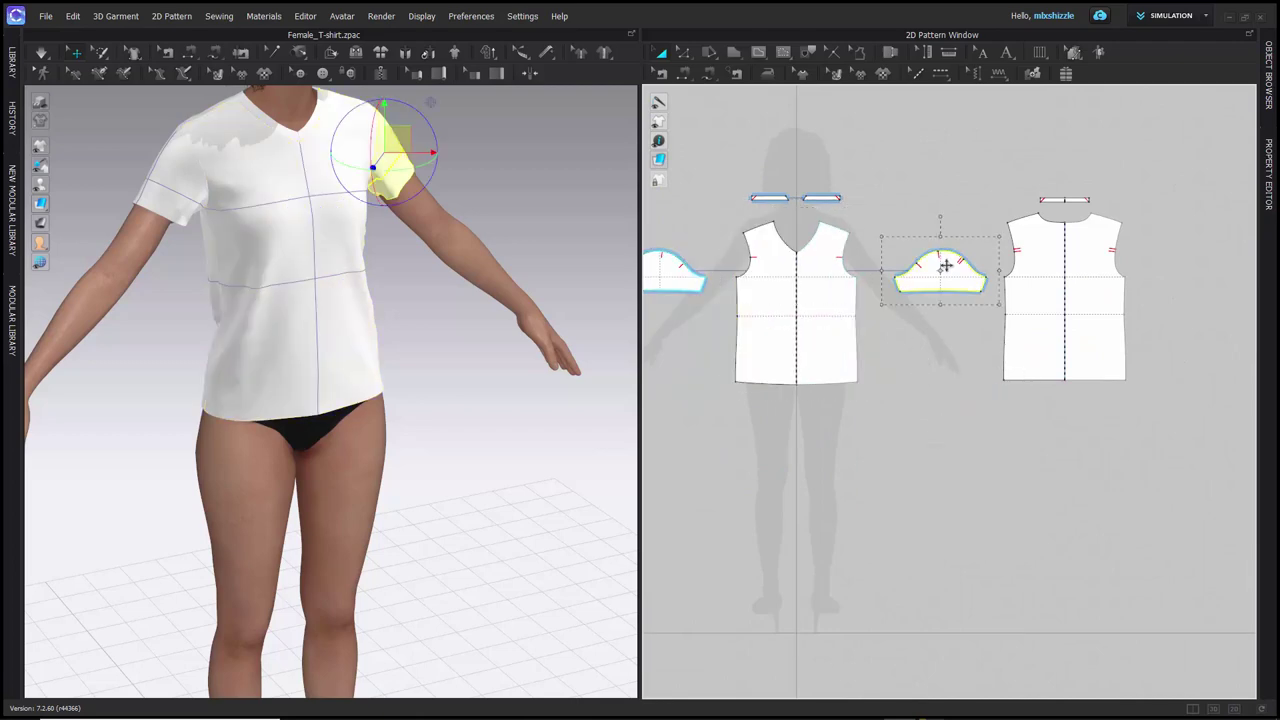
click(1037, 251)
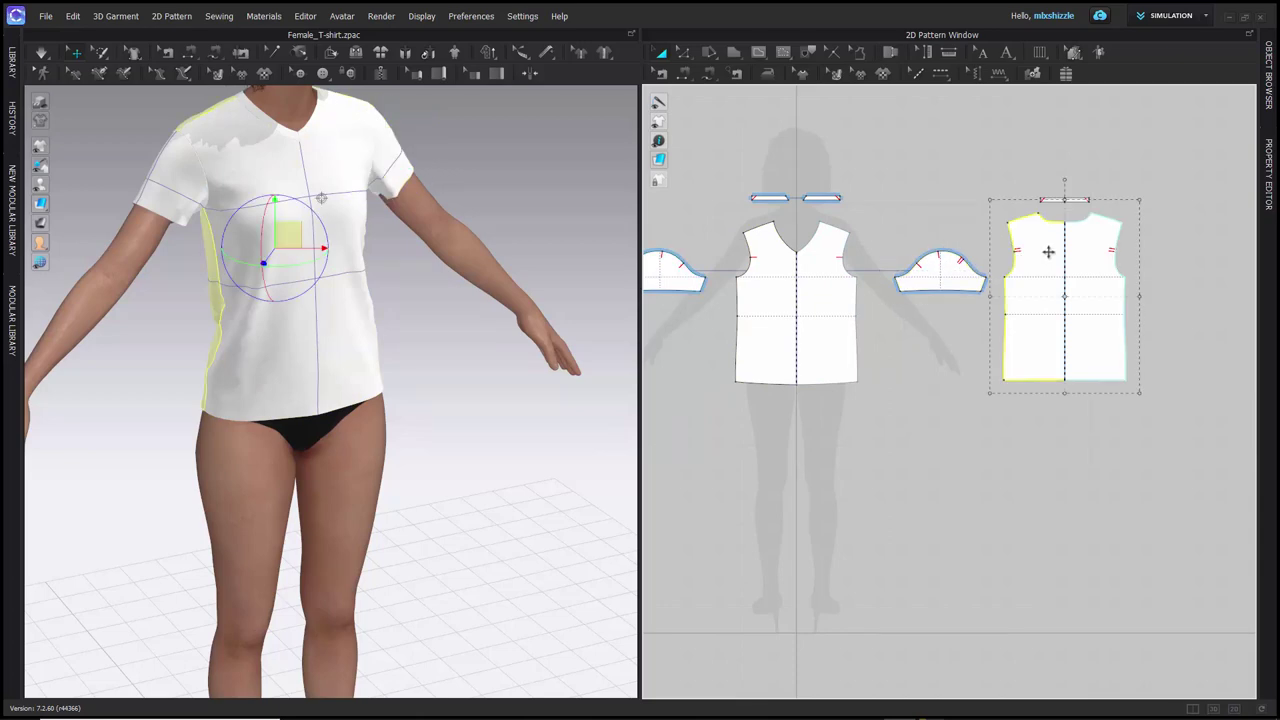
mouse_move(1048, 252)
mouse_down()
mouse_move(1043, 220)
mouse_move(1040, 246)
mouse_move(1052, 245)
mouse_up()
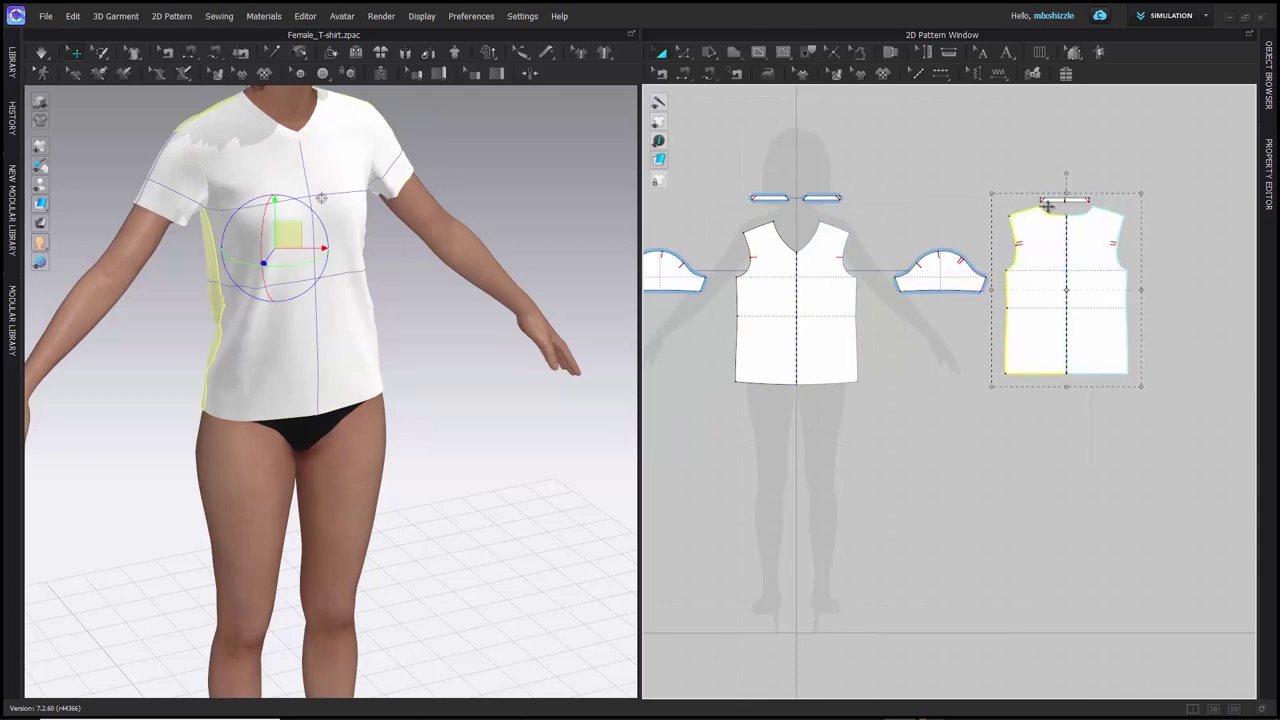
scroll(1046, 205, down, 5)
scroll(1003, 213, up, 8)
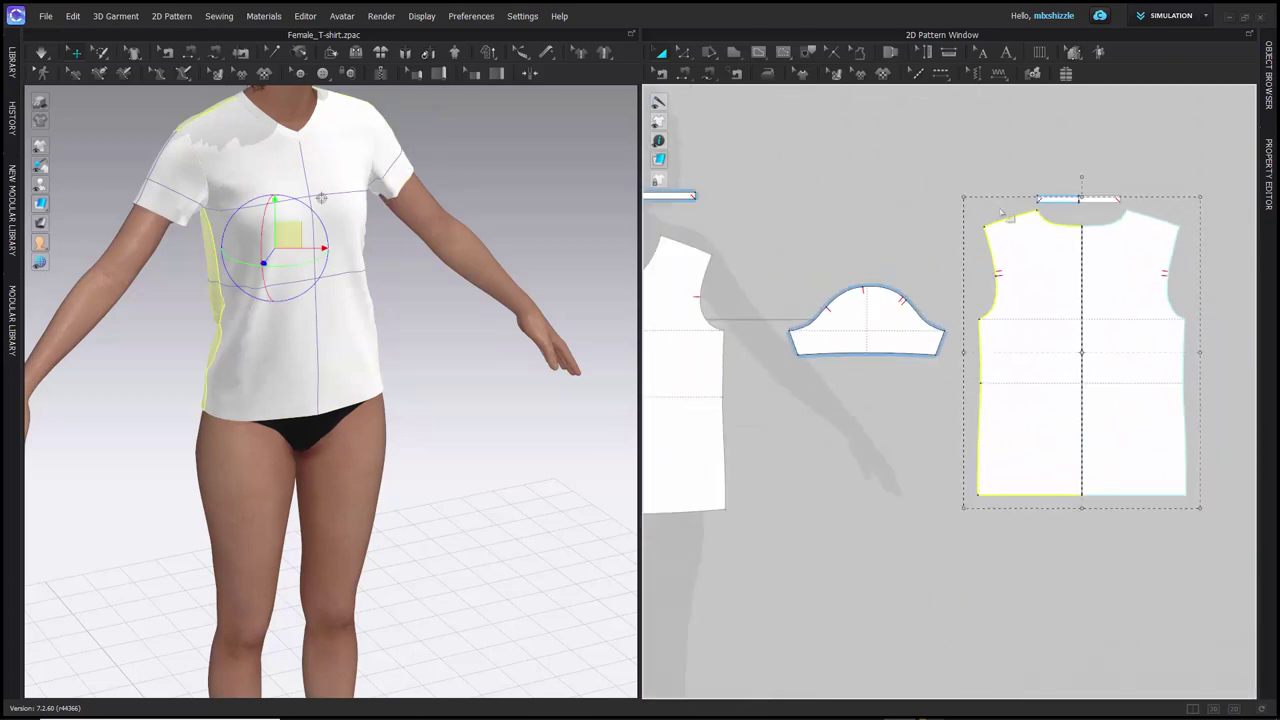
Step: Pan the pattern window to frame the front bodice between both sleeves, beside the back piece
right_drag(878, 221, 1018, 231)
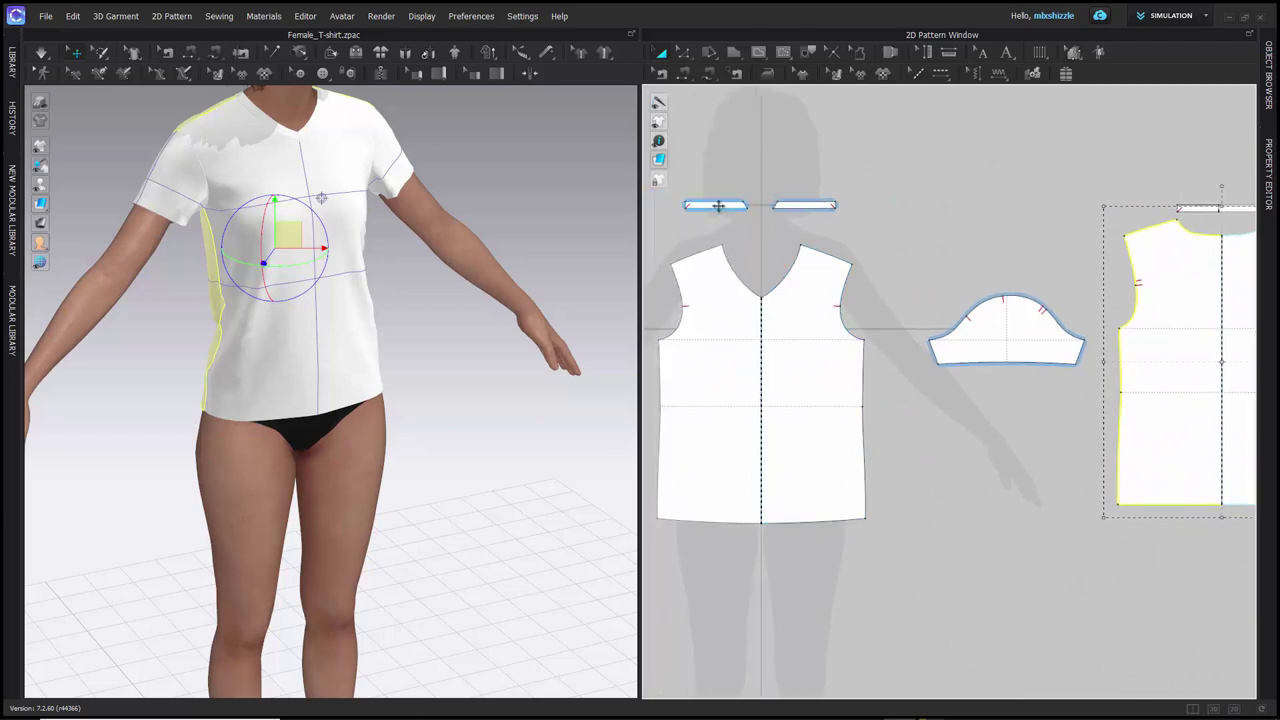
click(728, 317)
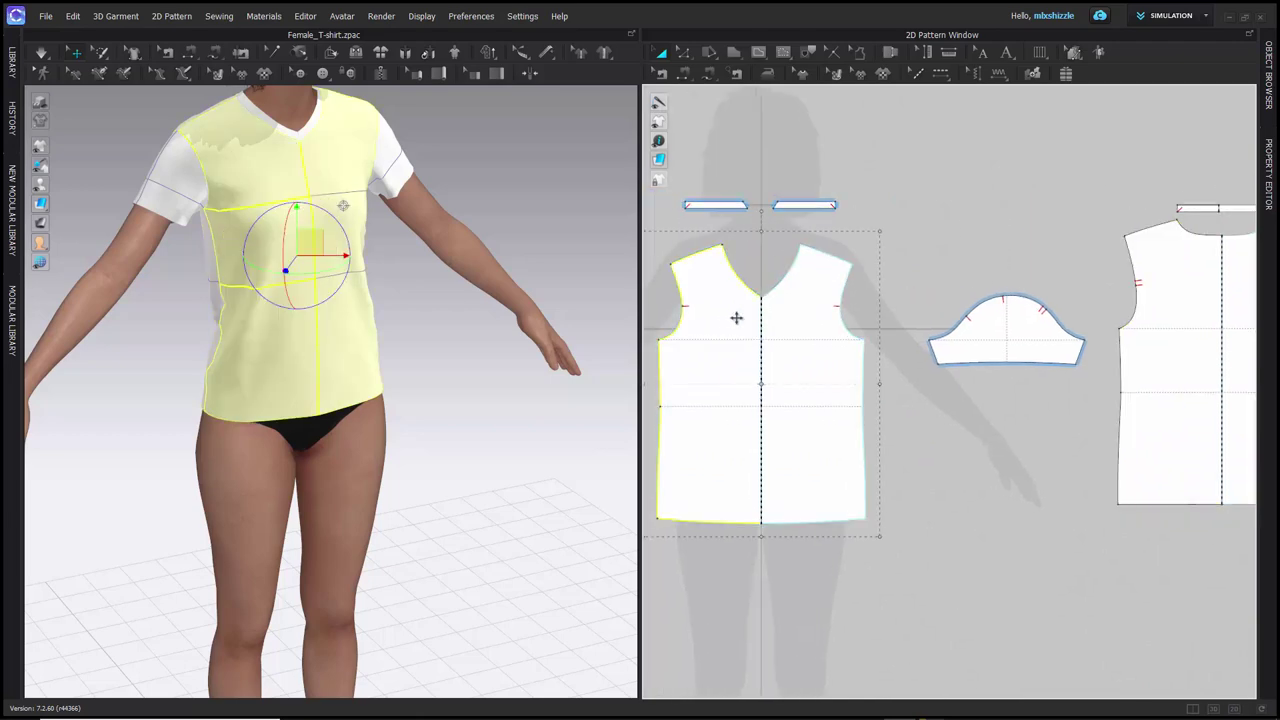
click(1012, 332)
click(984, 208)
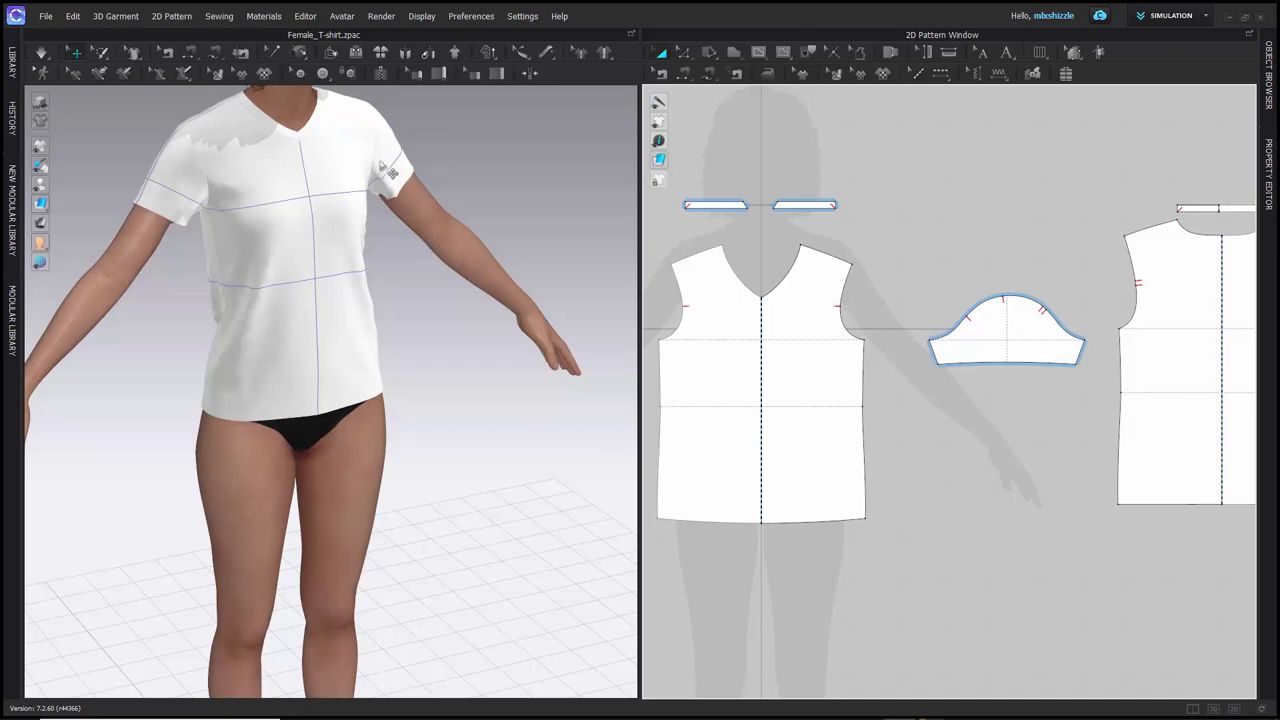
click(372, 160)
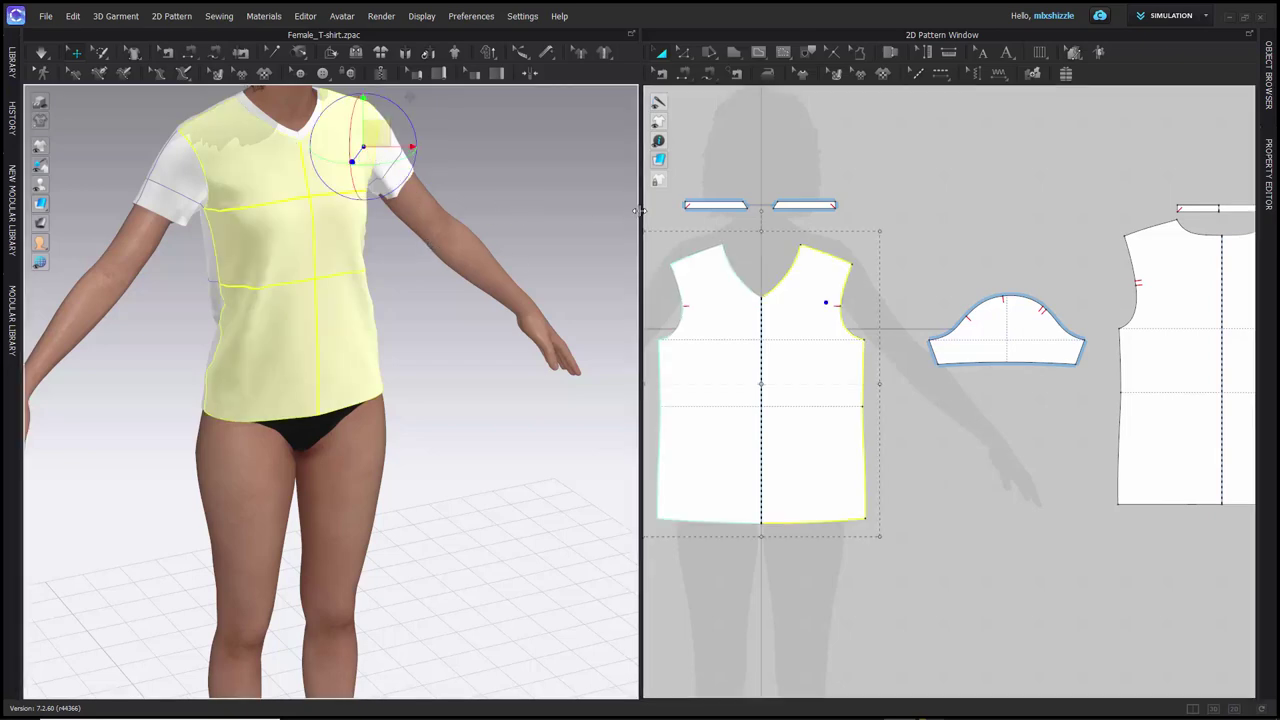
scroll(690, 222, up, 3)
scroll(688, 200, down, 5)
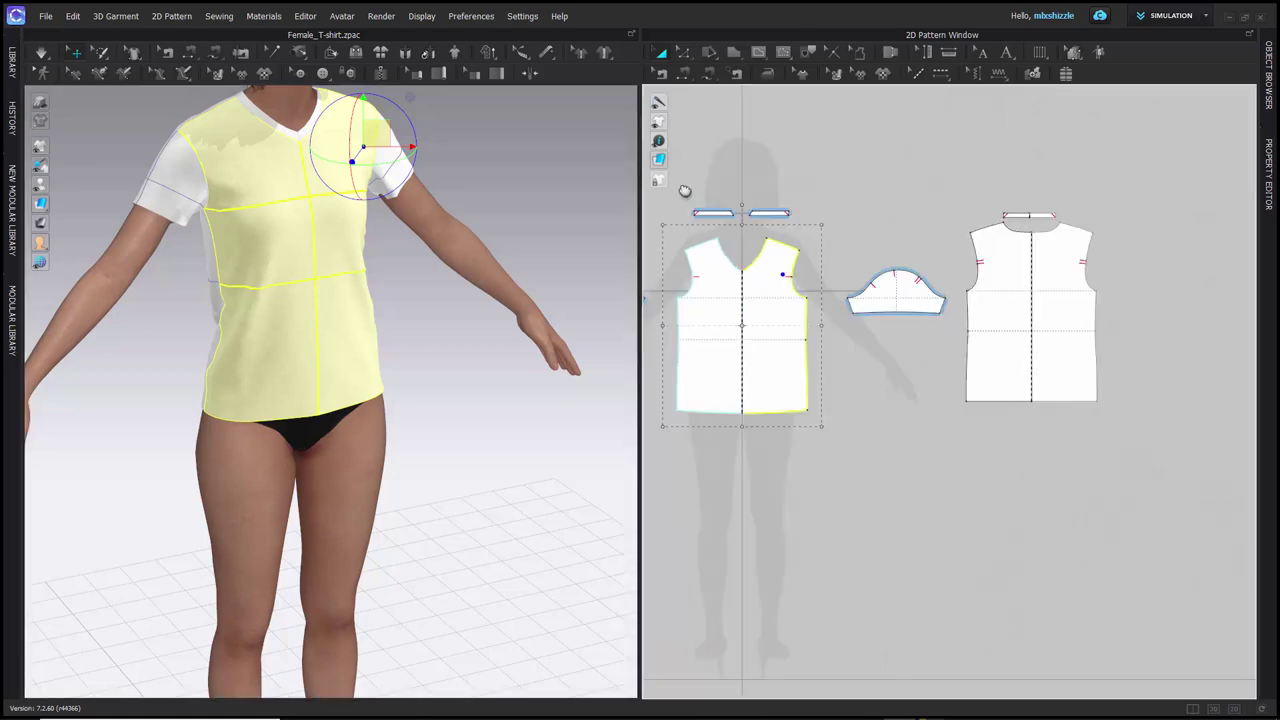
middle_drag(684, 190, 808, 183)
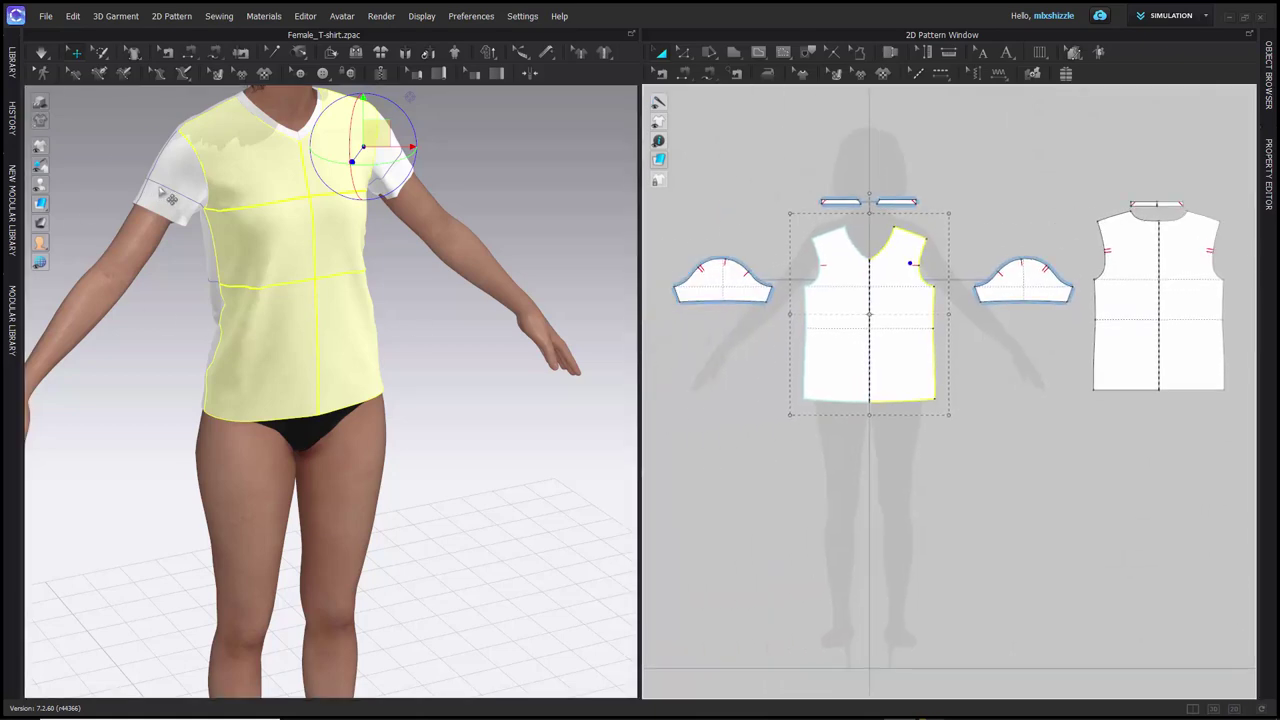
click(171, 199)
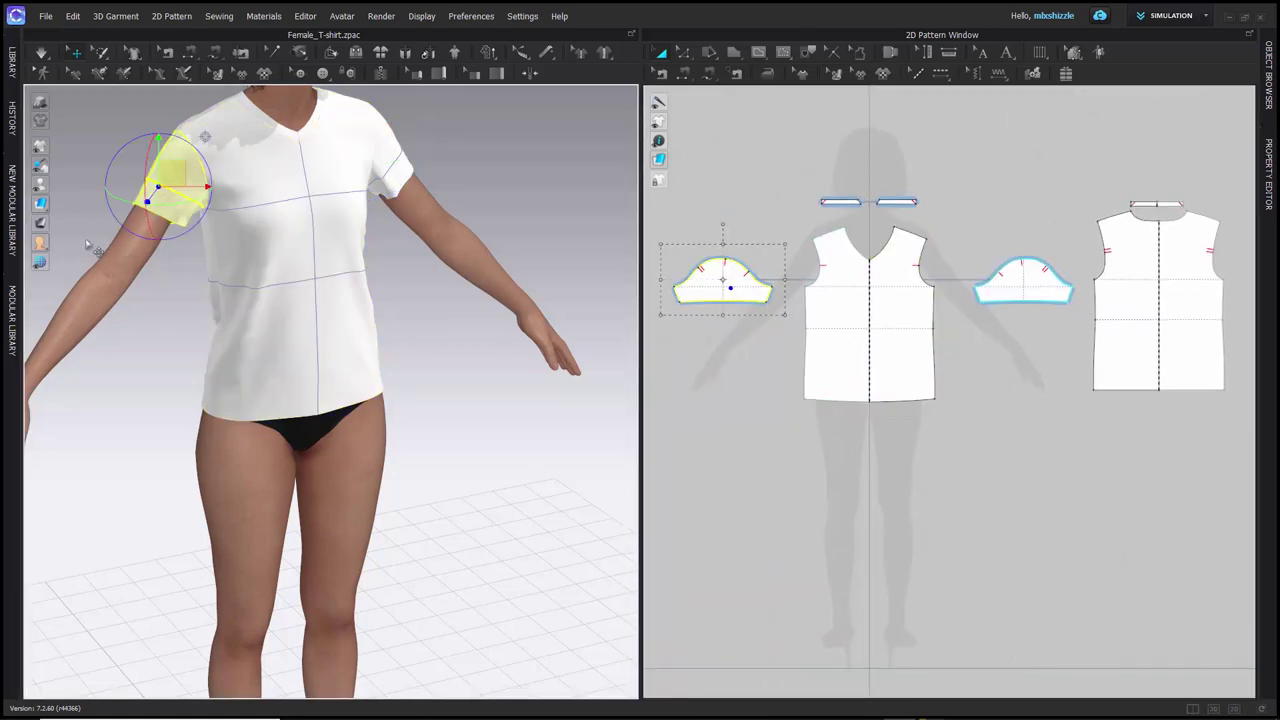
Step: Orbit the 3D view to the avatar's side, check the front bodice and left sleeve, then deselect
right_drag(88, 245, 336, 286)
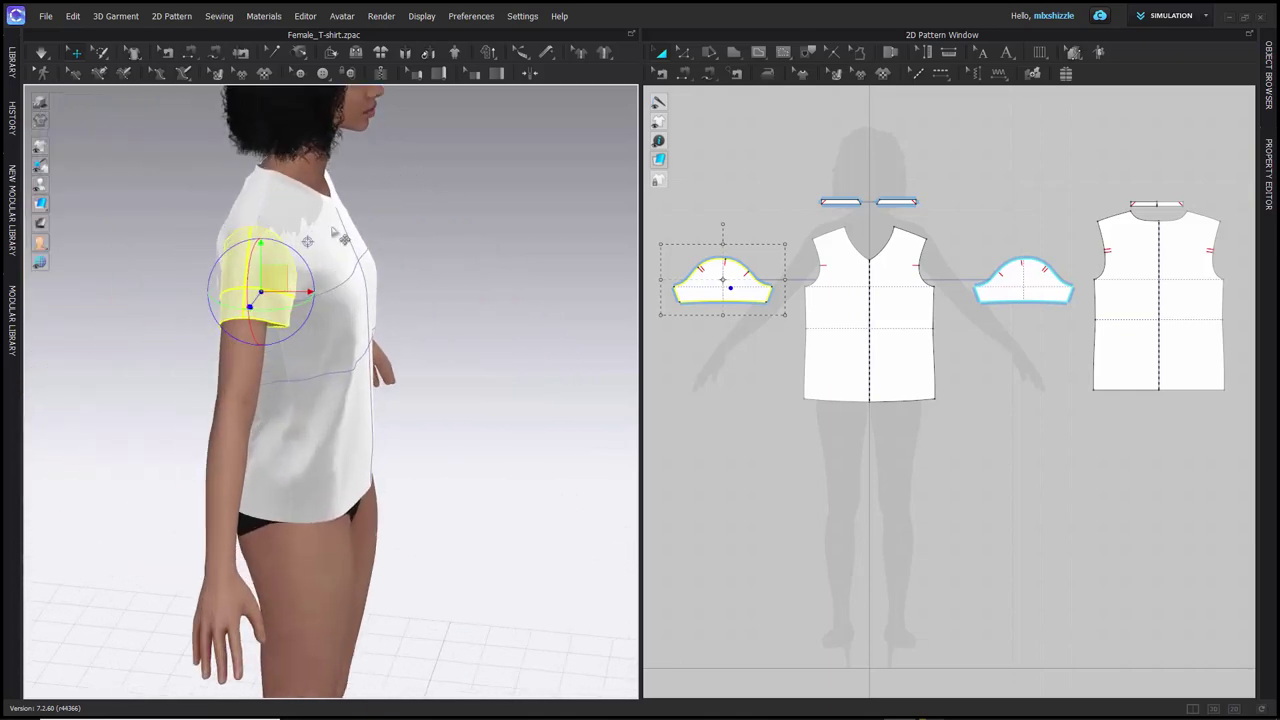
right_drag(336, 233, 376, 300)
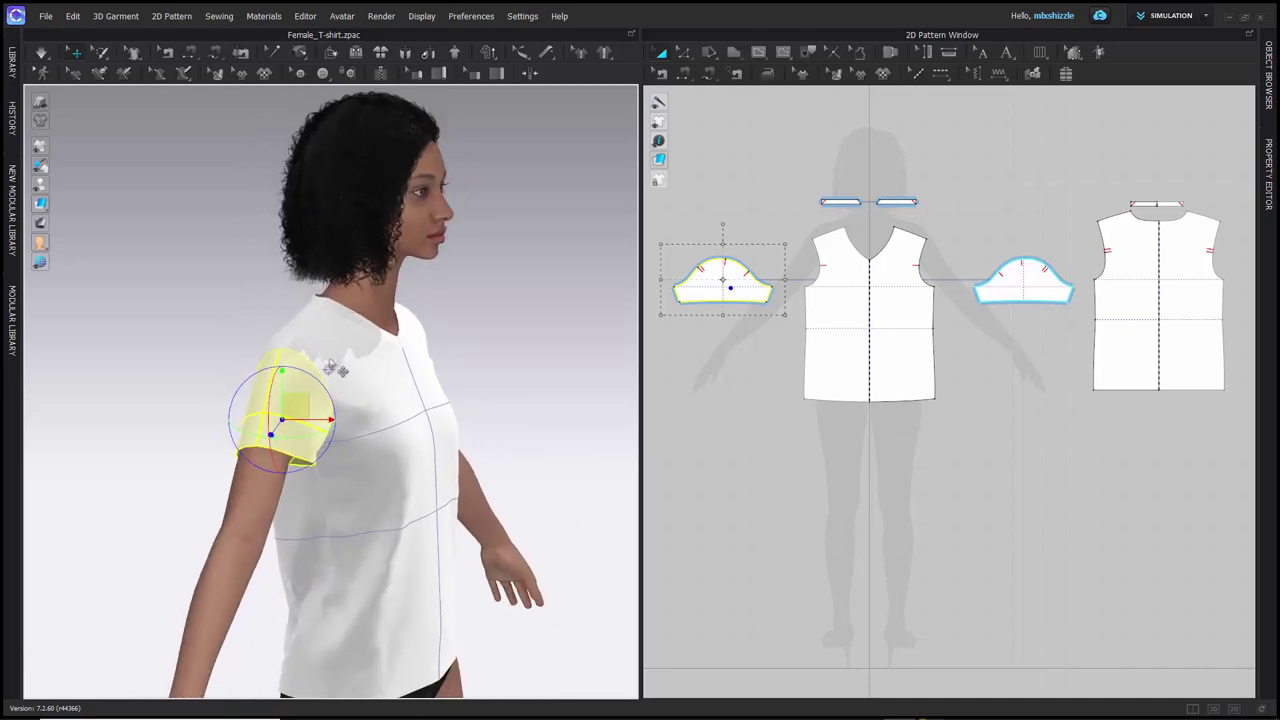
mouse_move(361, 377)
right_down()
mouse_move(323, 366)
mouse_move(353, 368)
right_up()
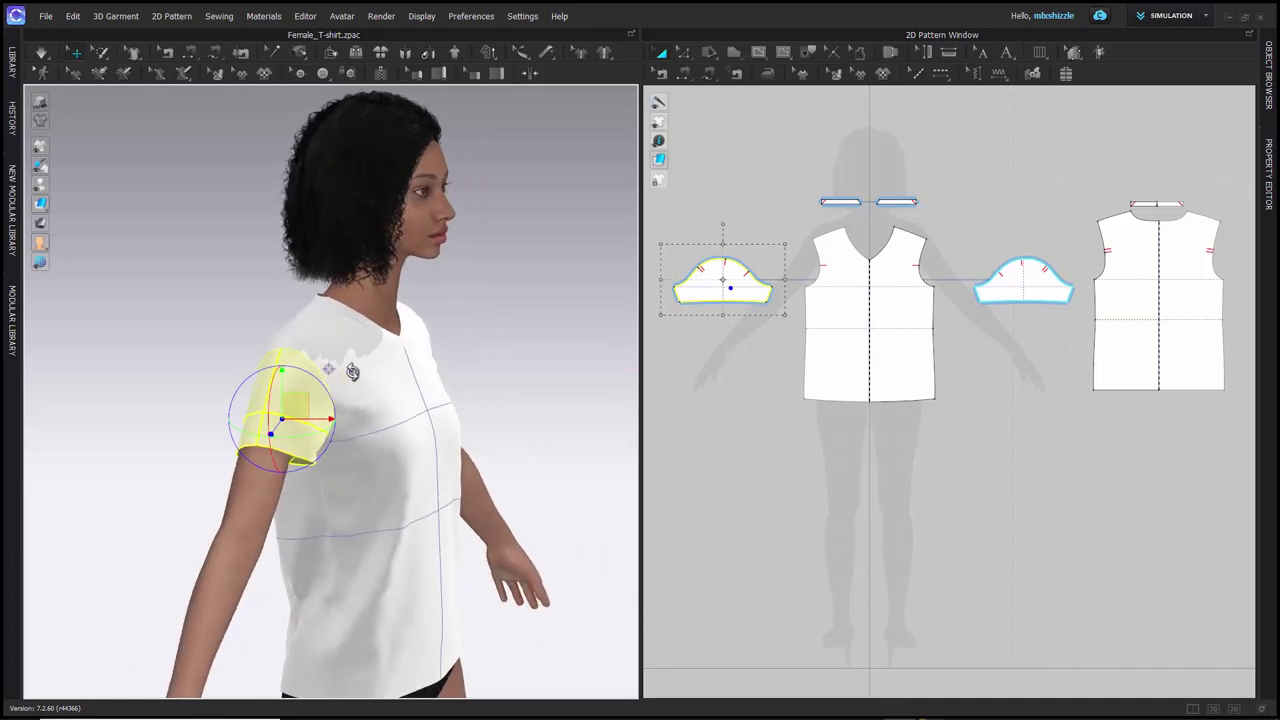
click(334, 344)
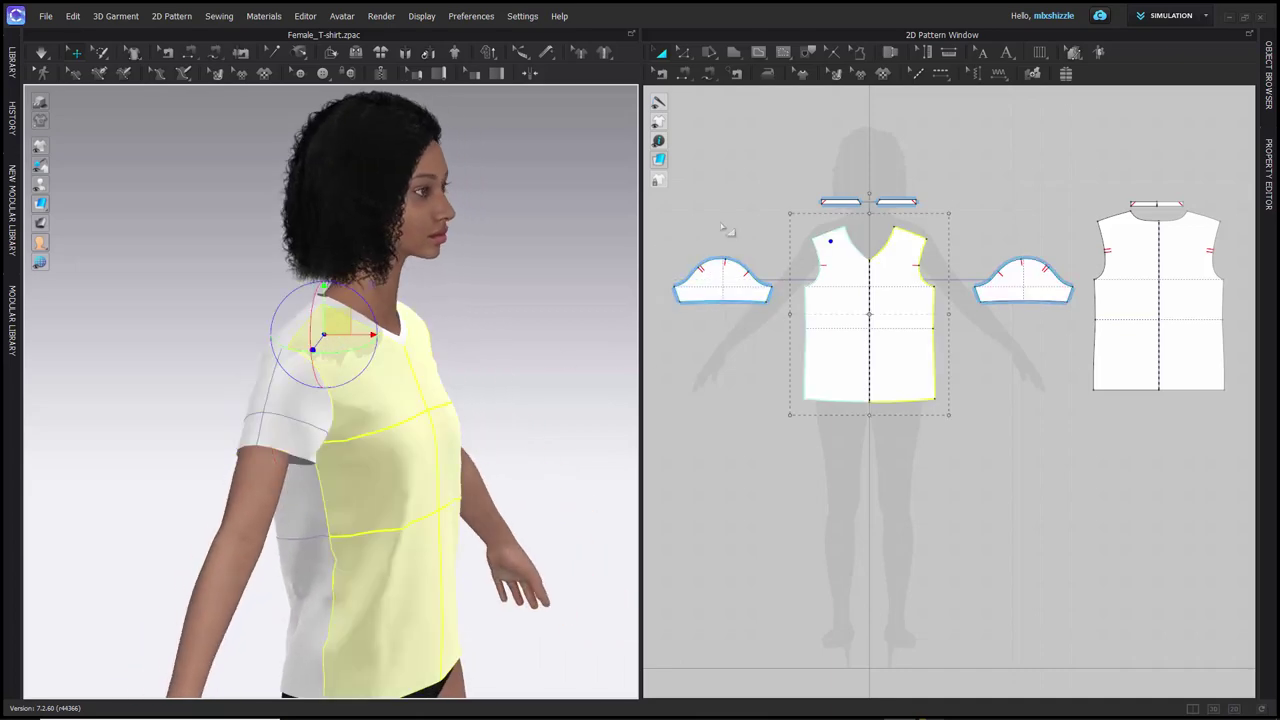
click(715, 286)
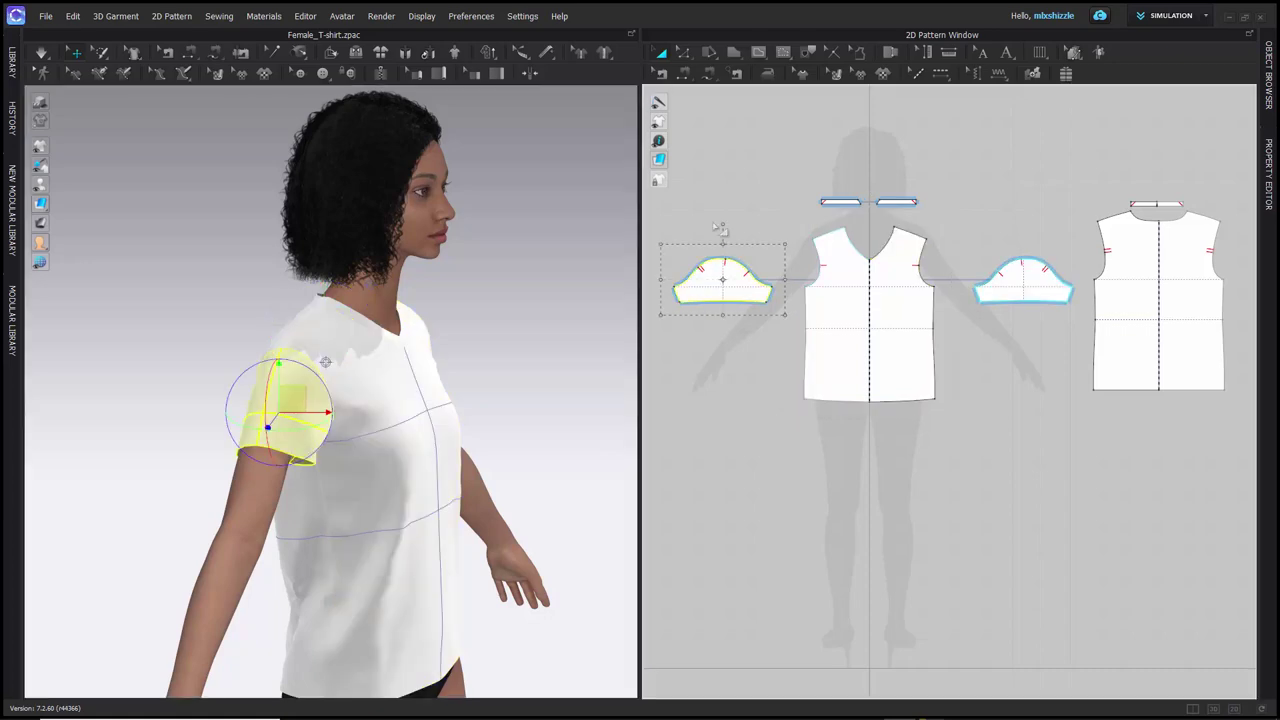
click(735, 181)
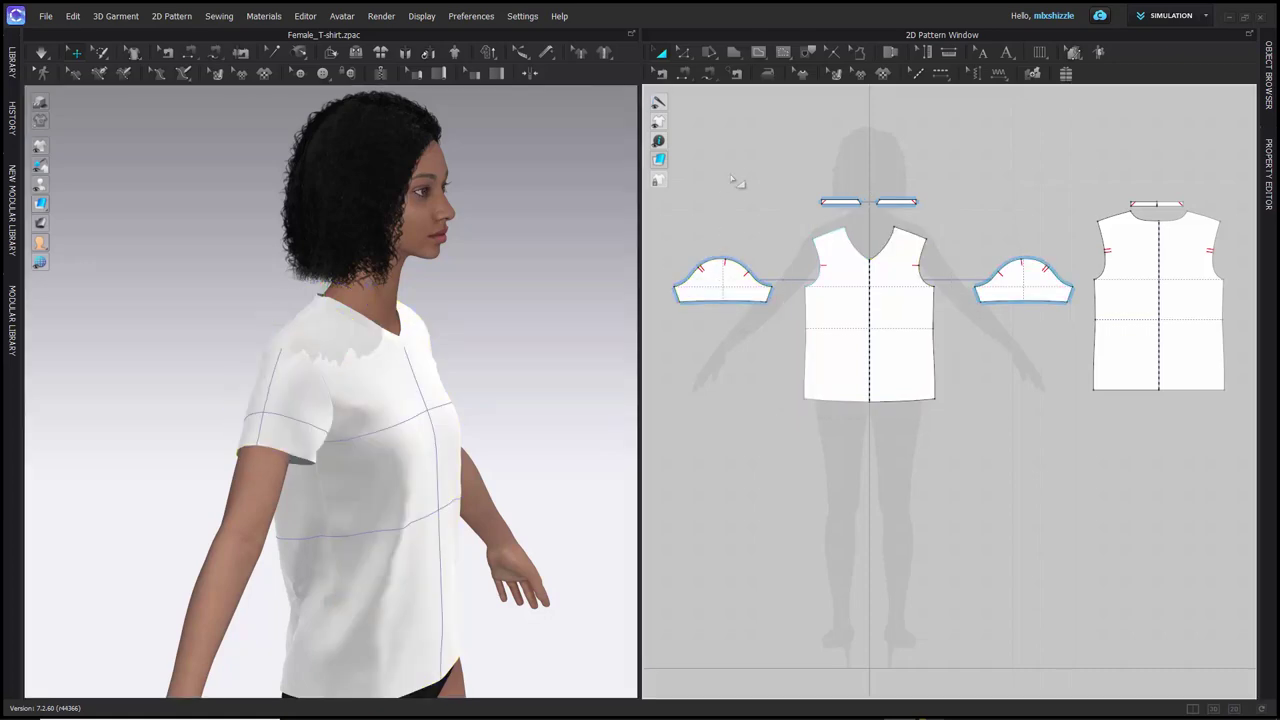
click(855, 277)
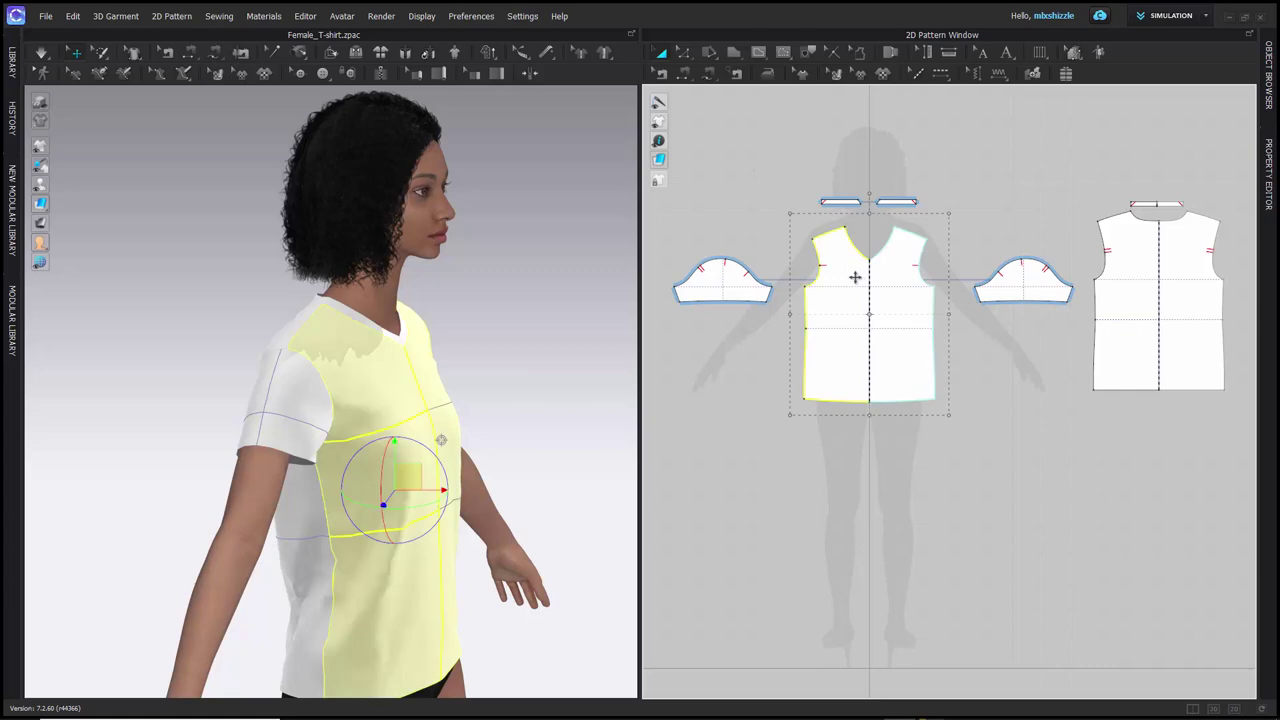
click(1022, 270)
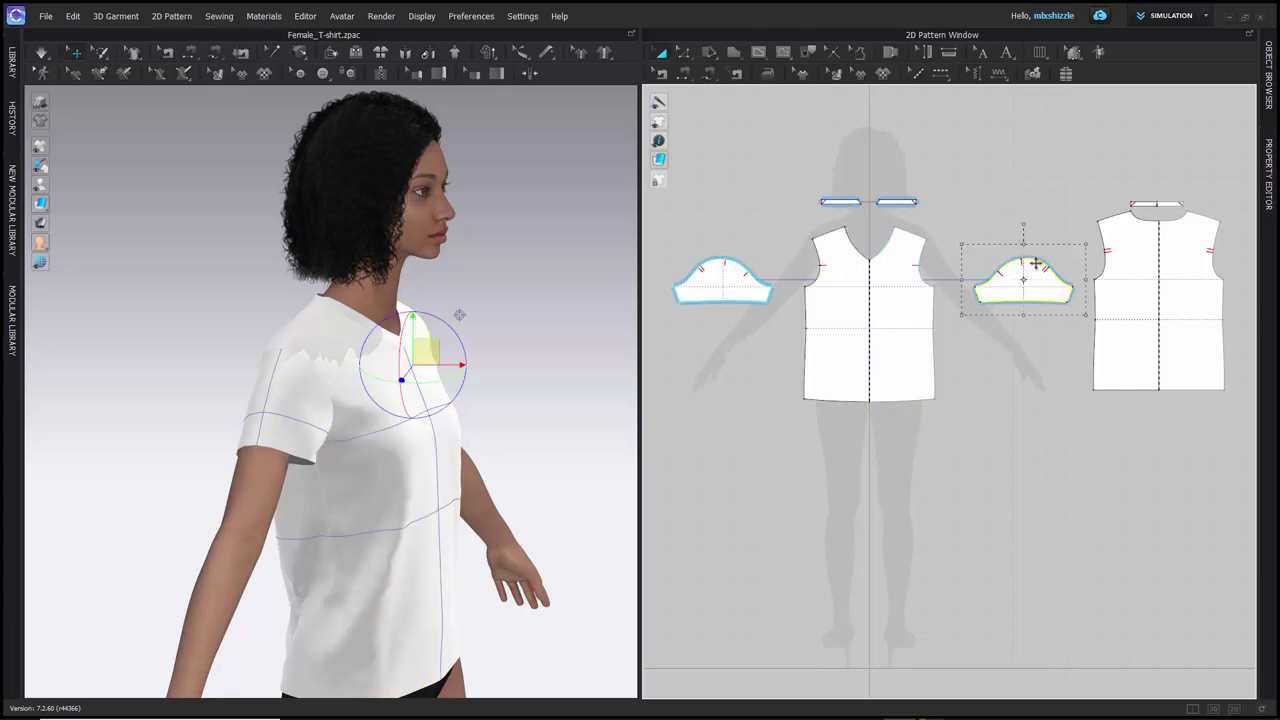
drag(1035, 264, 735, 161)
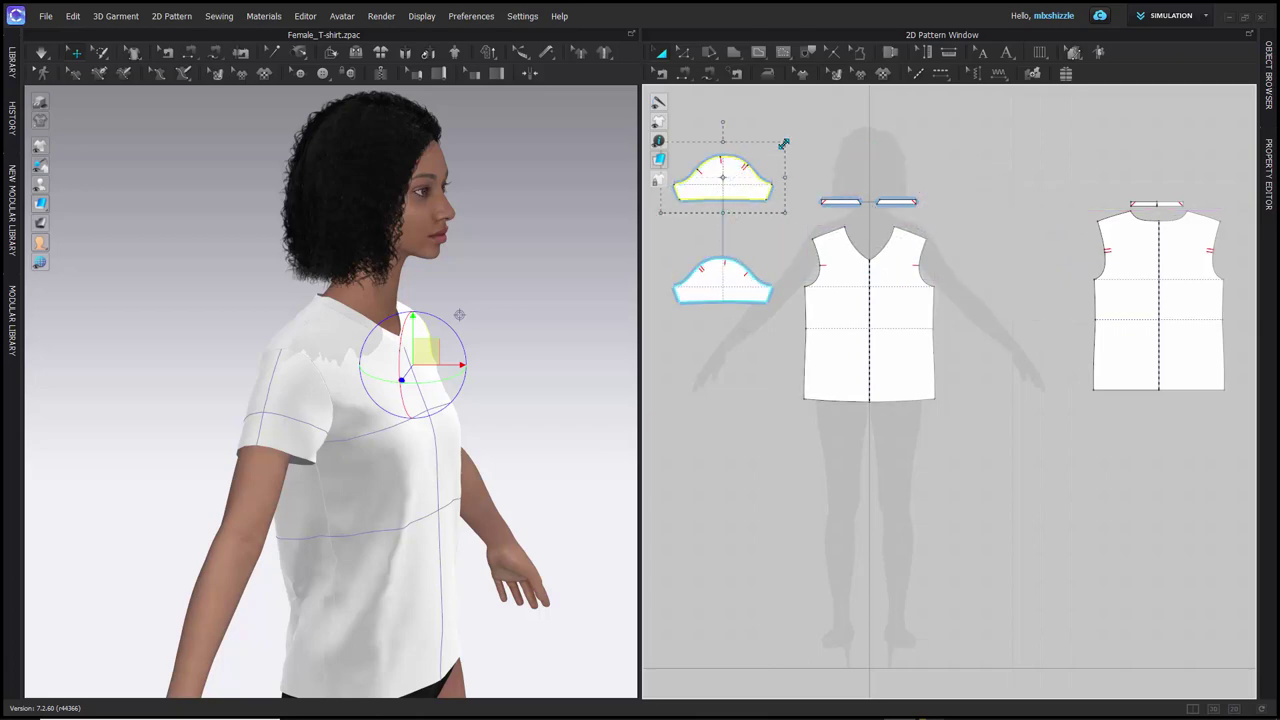
drag(785, 144, 827, 129)
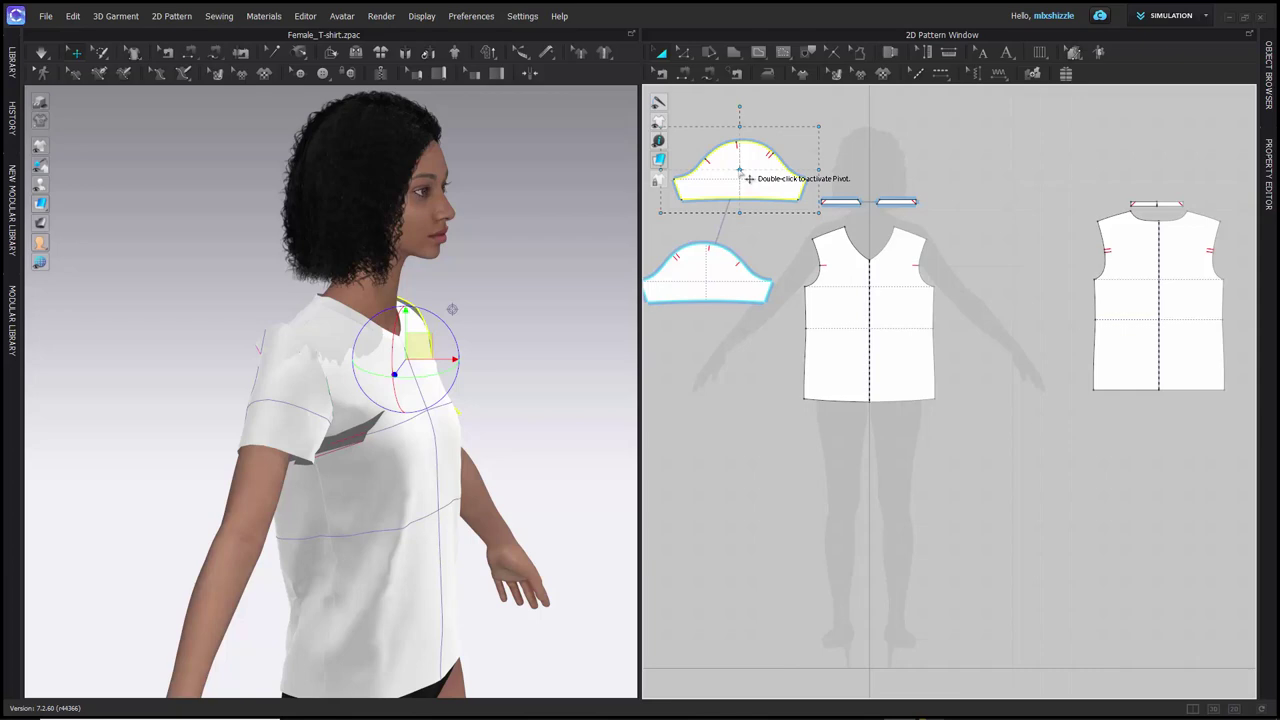
key(ctrl+z)
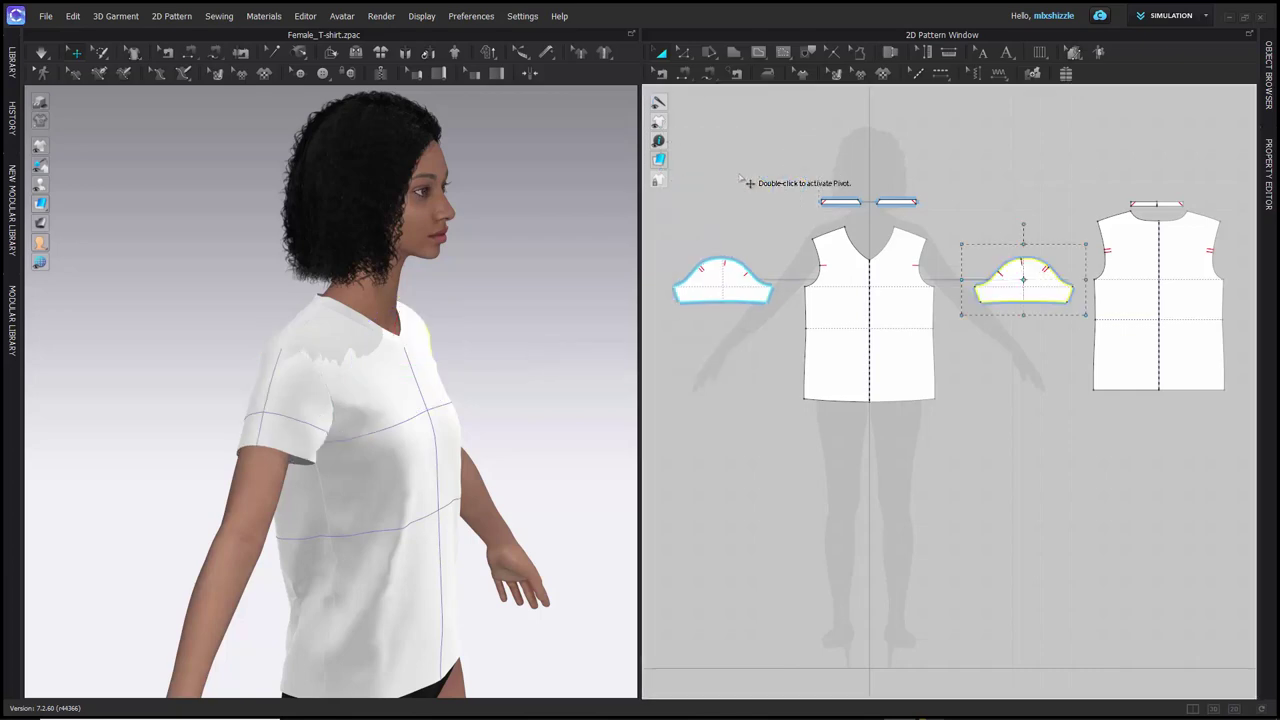
click(737, 192)
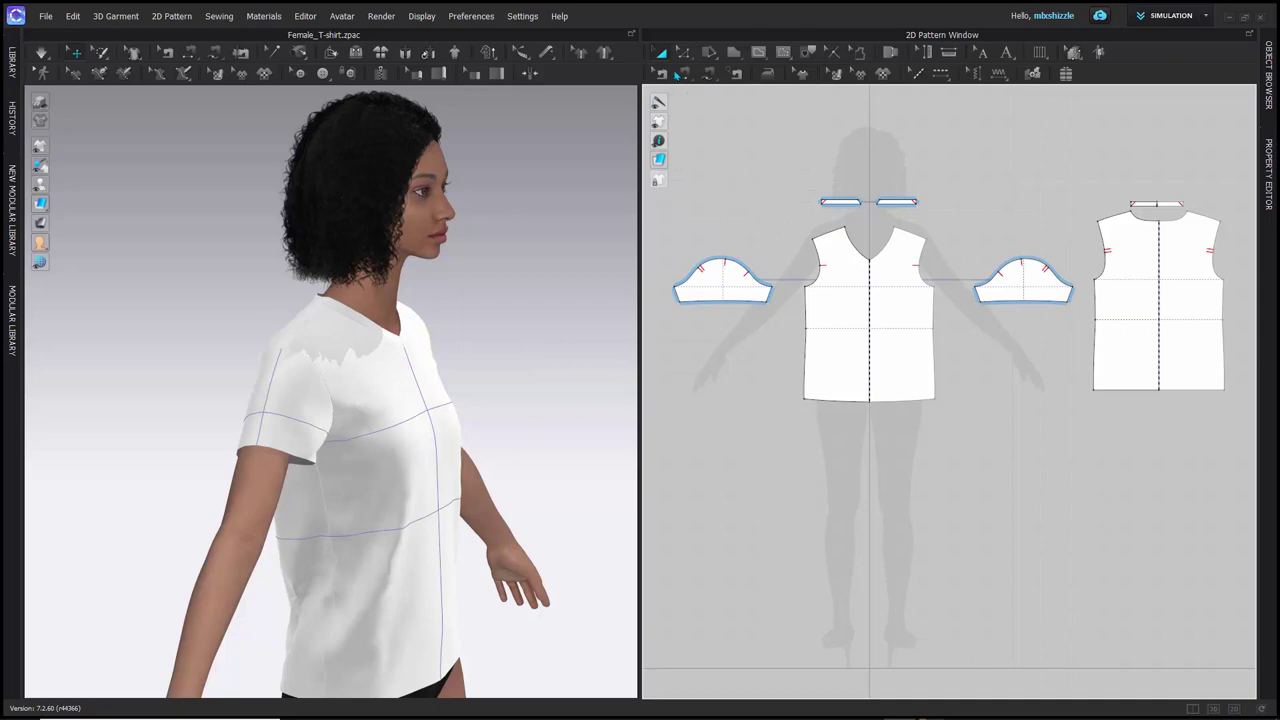
click(846, 277)
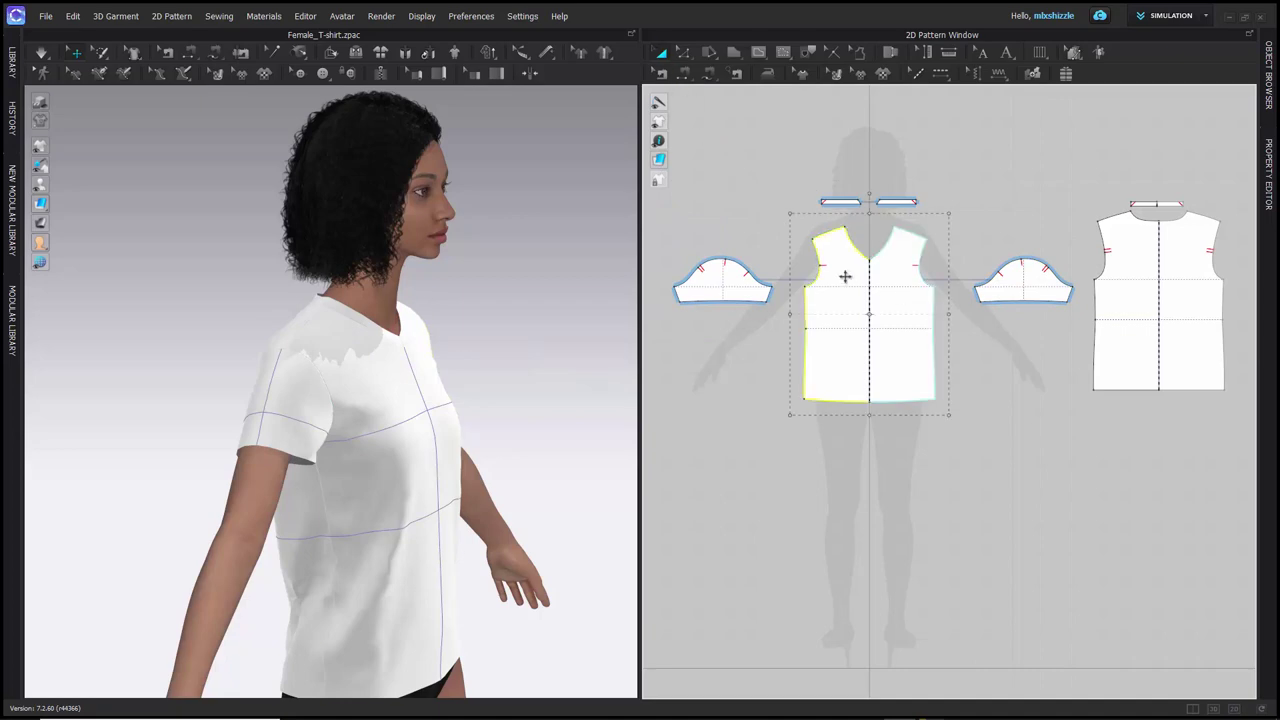
Step: Move the back bodice up and left, then undo to leave it in place
click(1130, 266)
drag(1130, 266, 1106, 216)
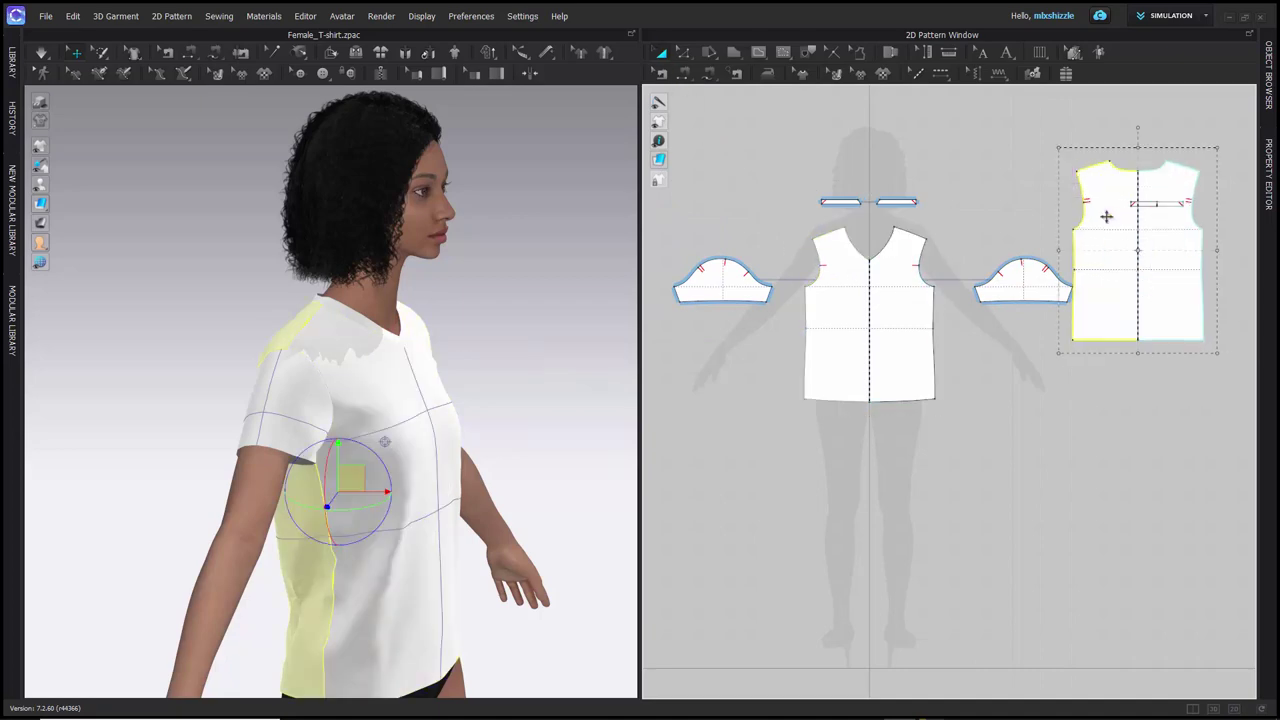
key(ctrl+z)
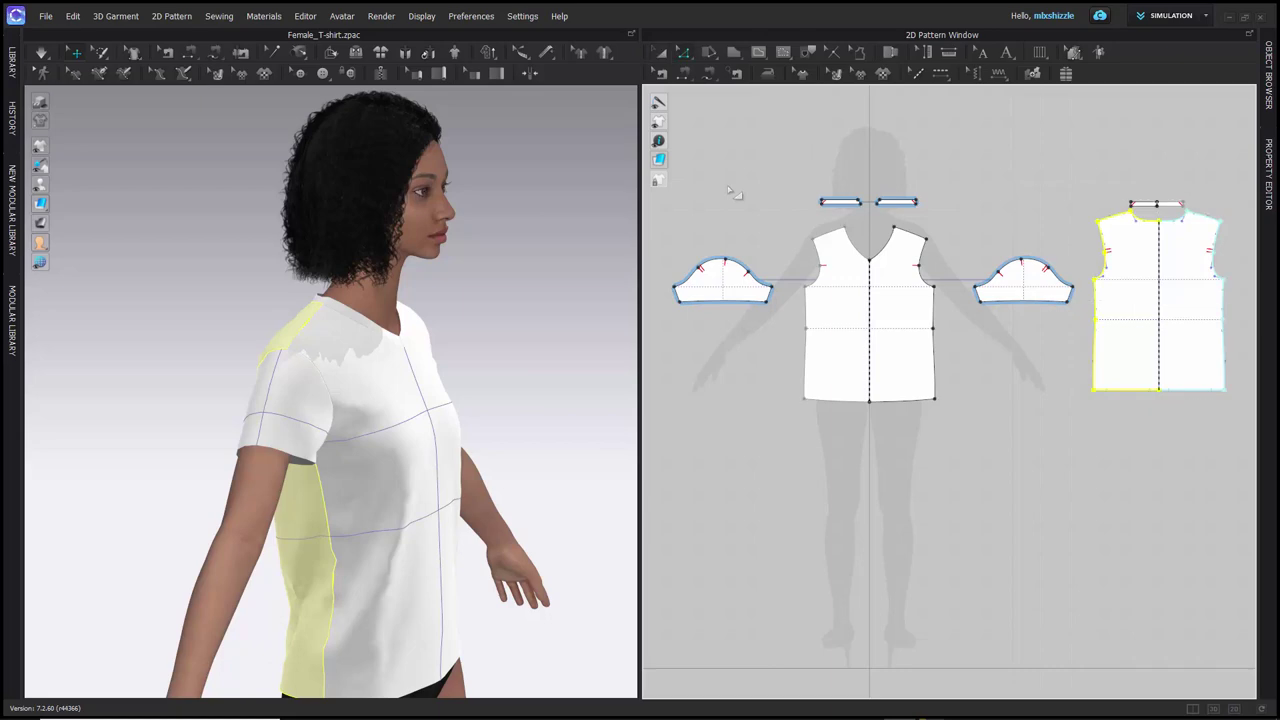
Step: Drag the sleeve's lower underarm corner right along the hem to widen it, then zoom out
scroll(700, 277, down, 5)
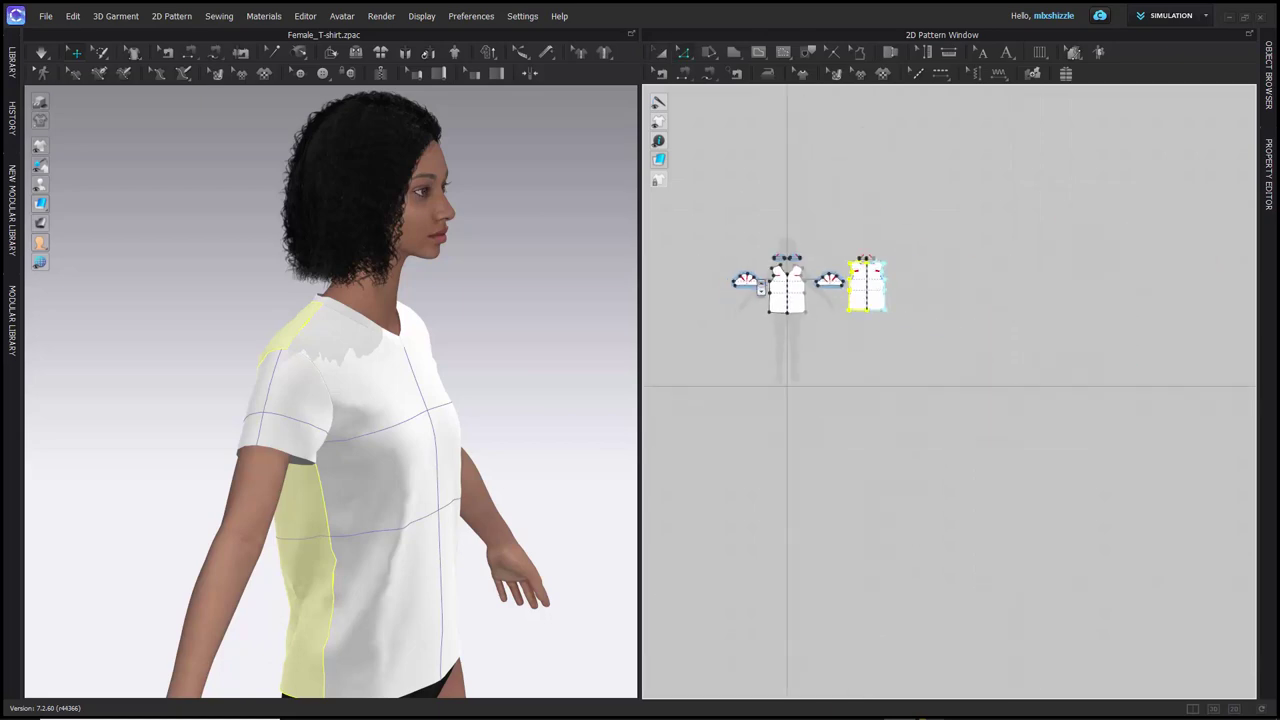
scroll(760, 288, up, 12)
scroll(760, 288, down, 3)
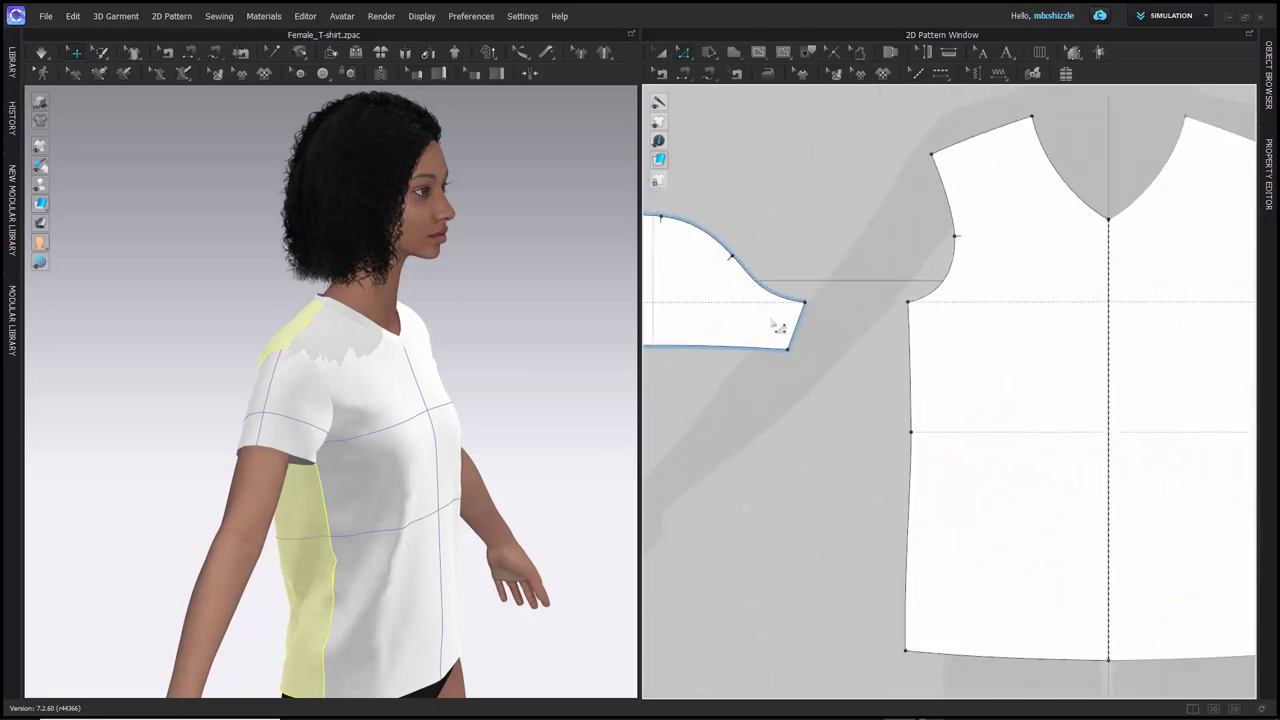
click(785, 349)
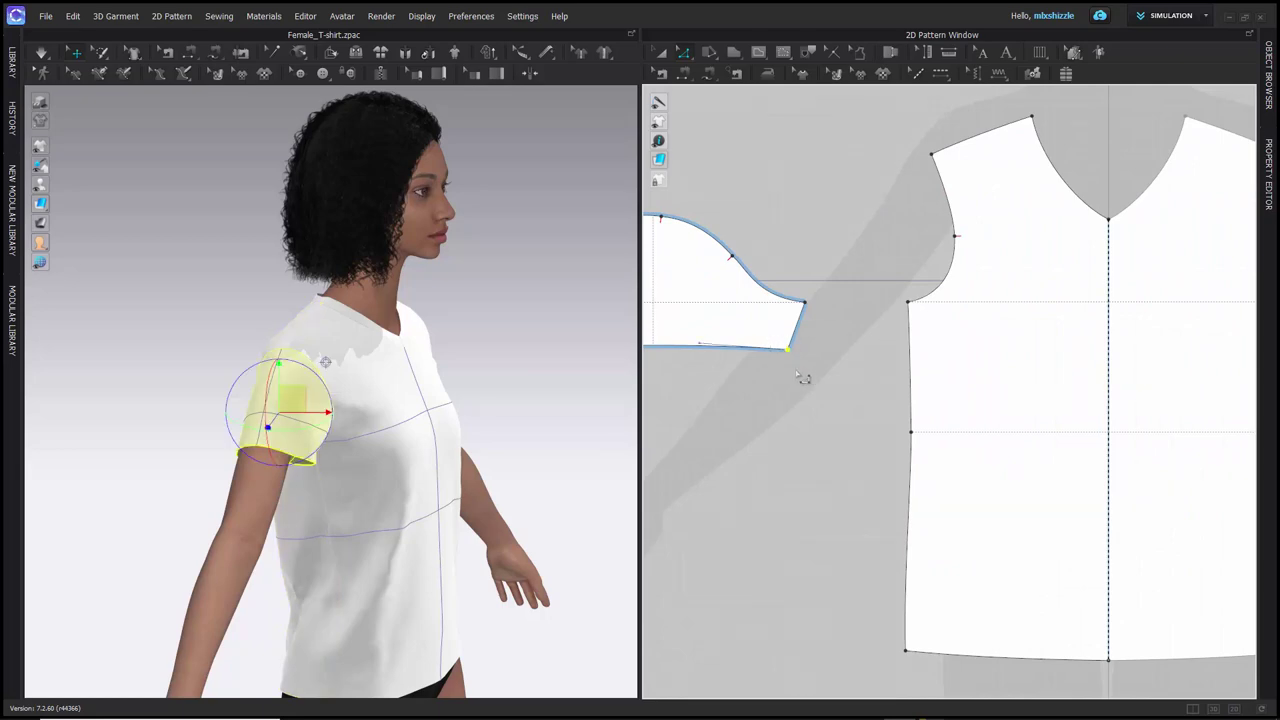
drag(797, 357, 867, 358)
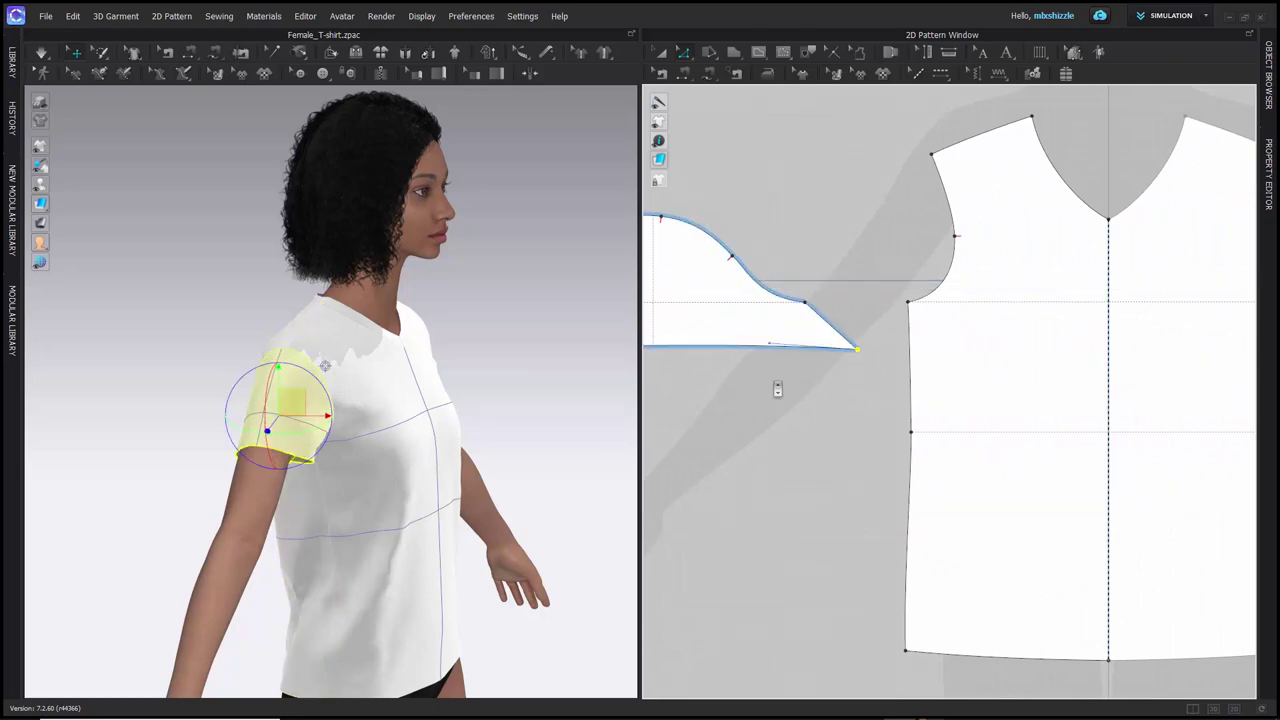
scroll(777, 389, down, 5)
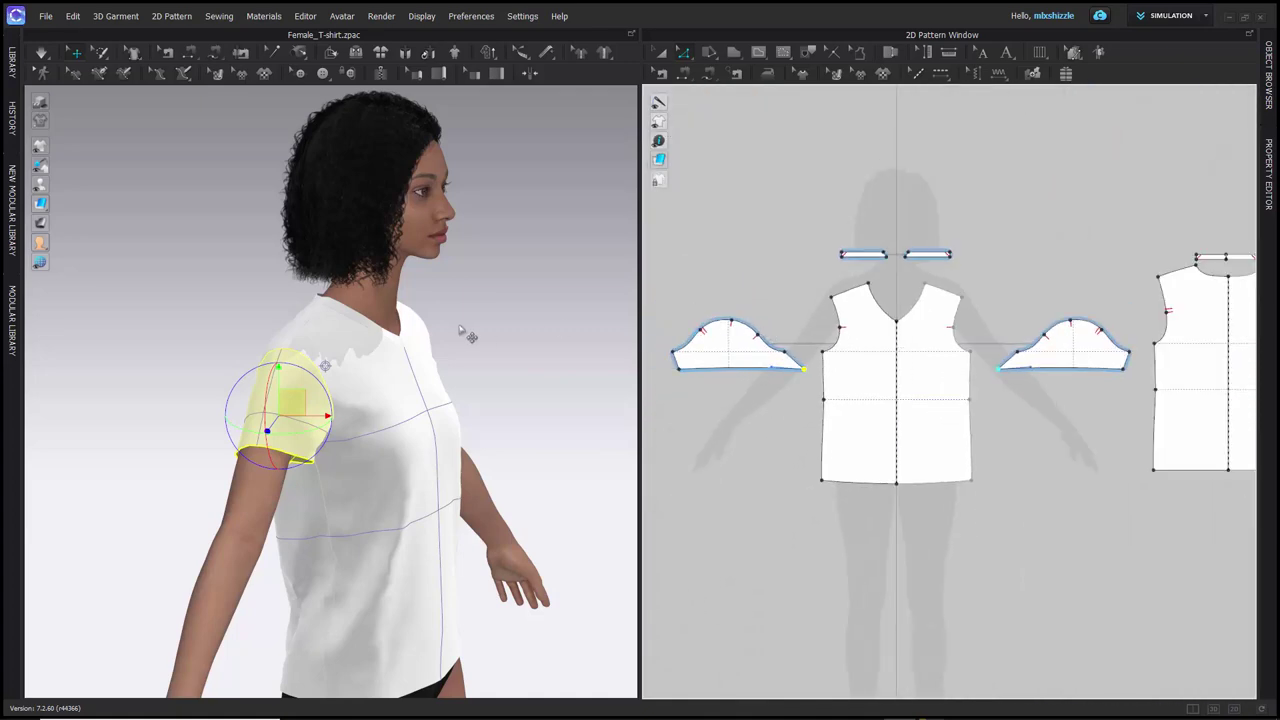
Step: Read the left sleeve's short outer cuff edge length (2.223), then put the moved sleeve back on the shoulder
right_drag(460, 330, 312, 325)
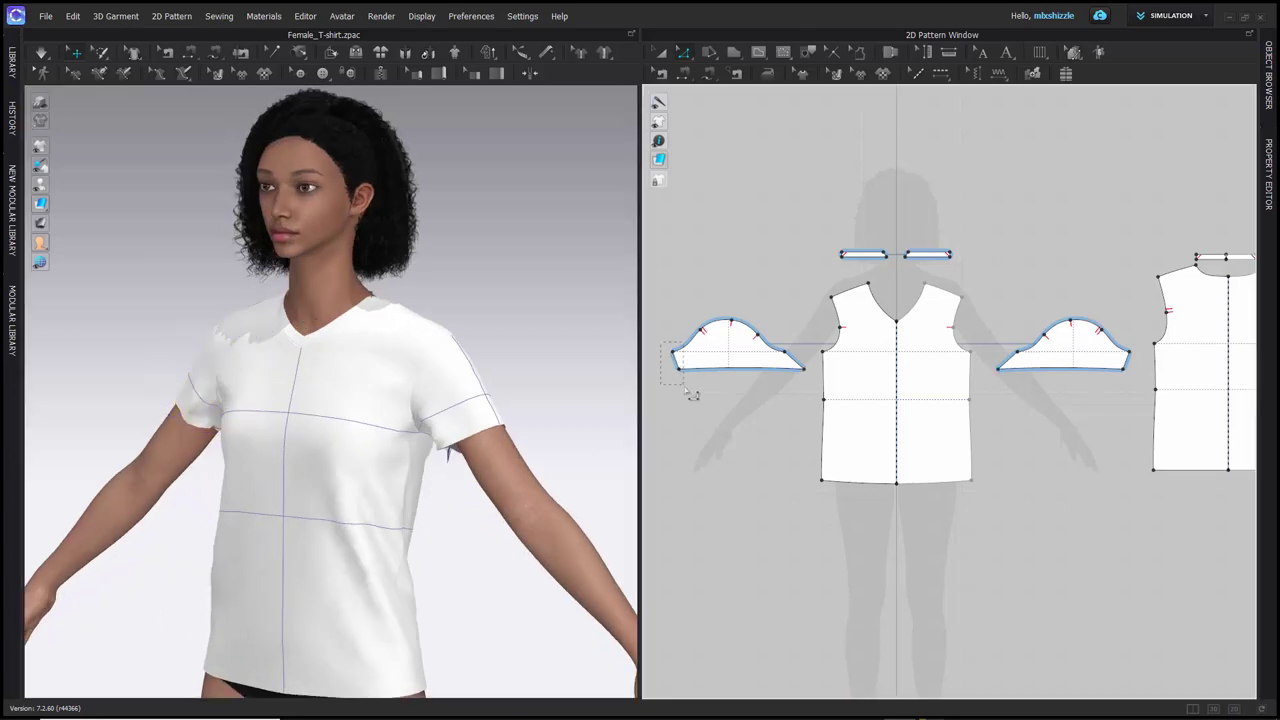
click(676, 360)
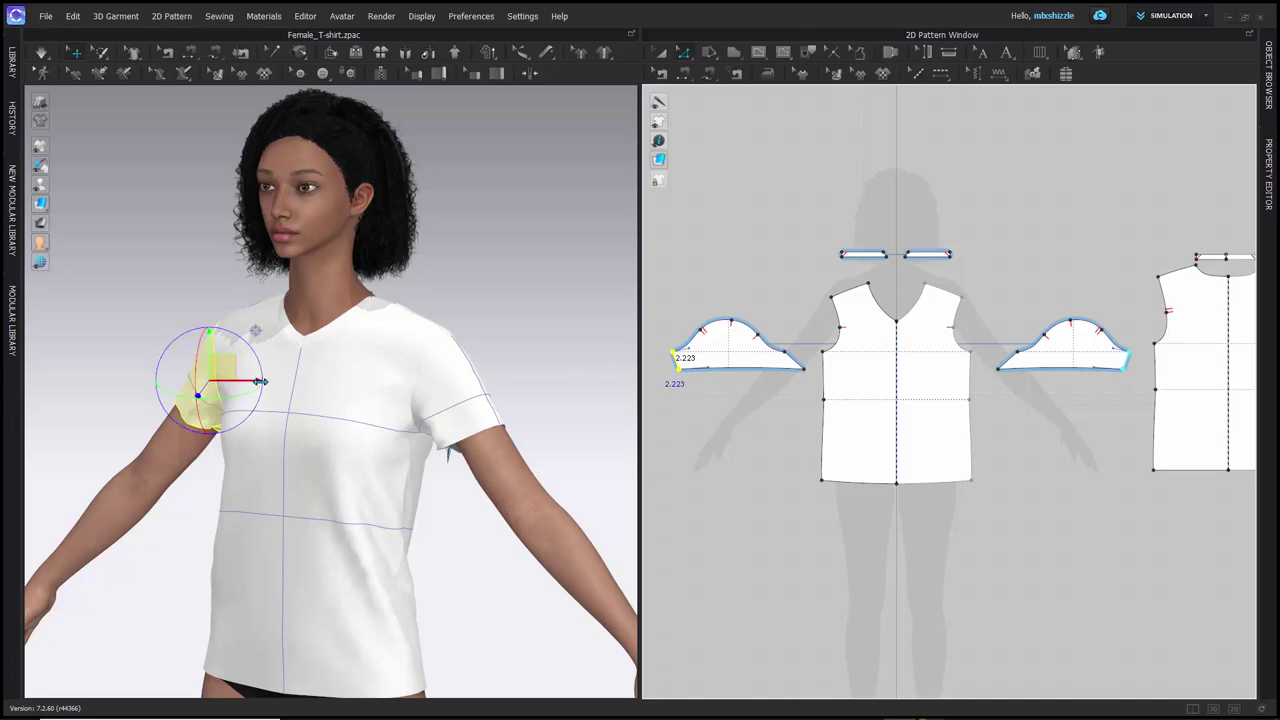
drag(259, 381, 190, 380)
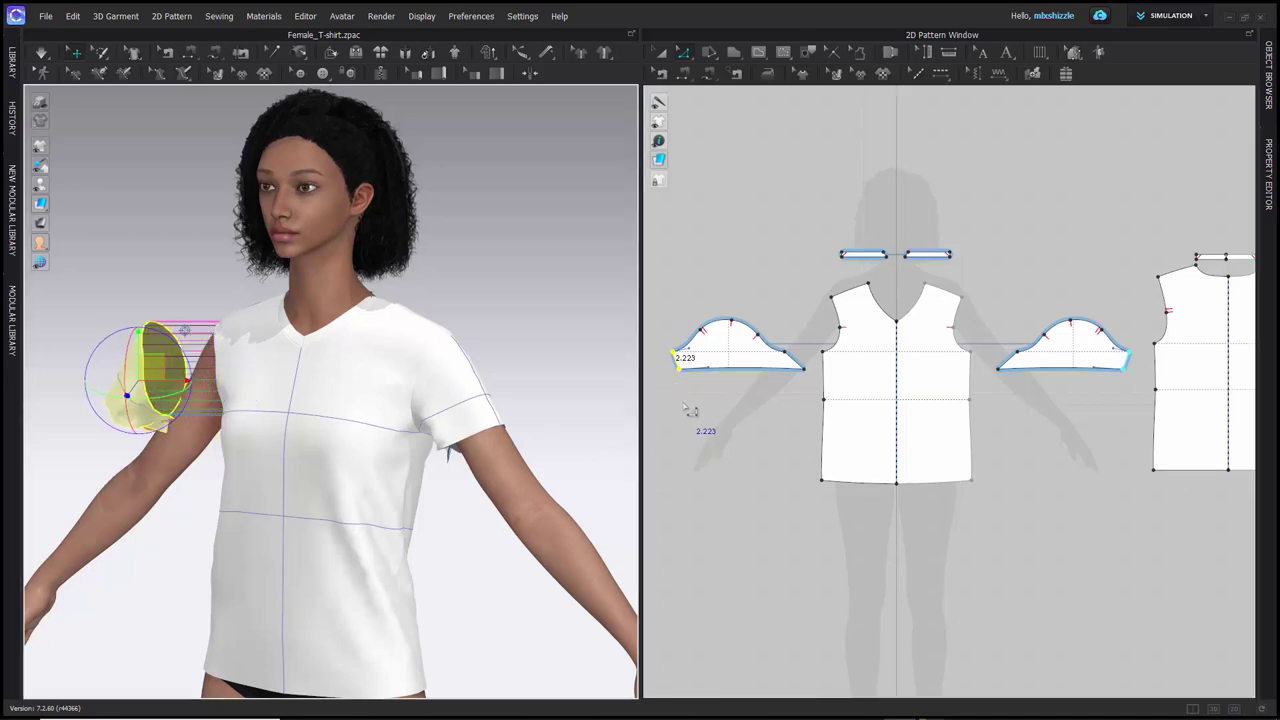
scroll(688, 408, up, 2)
scroll(686, 407, down, 1)
scroll(686, 407, down, 1)
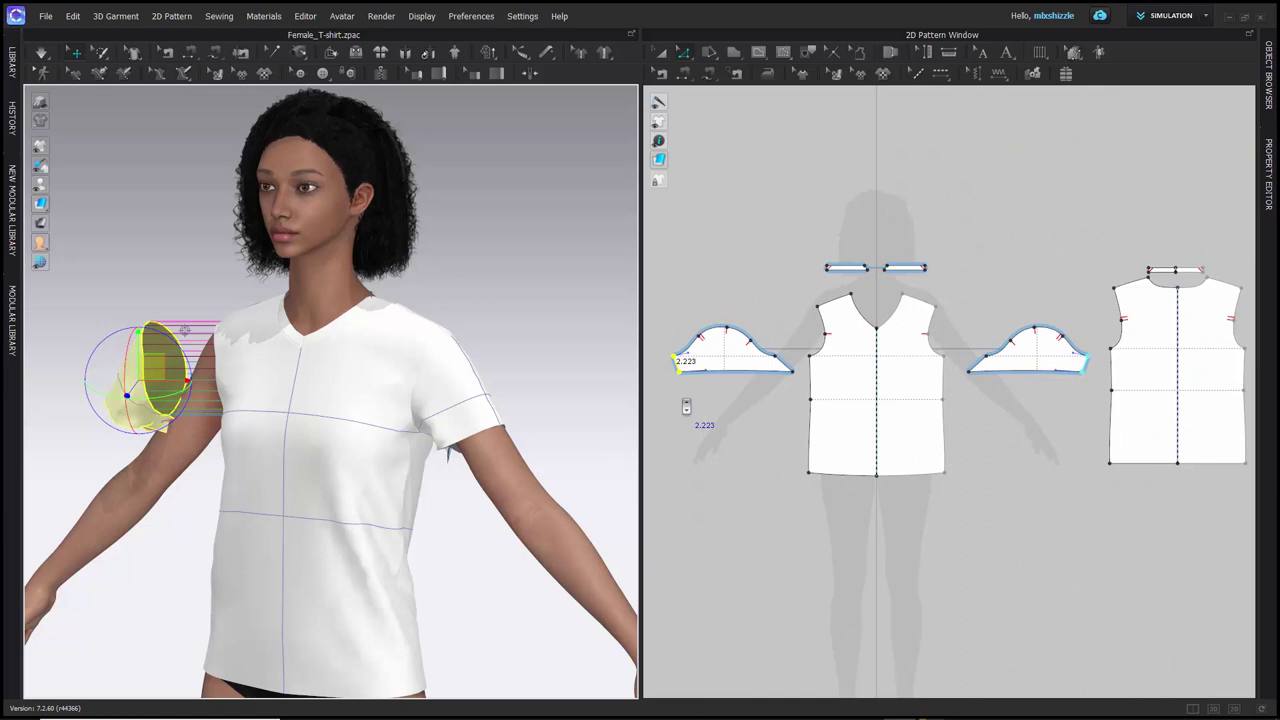
key(space)
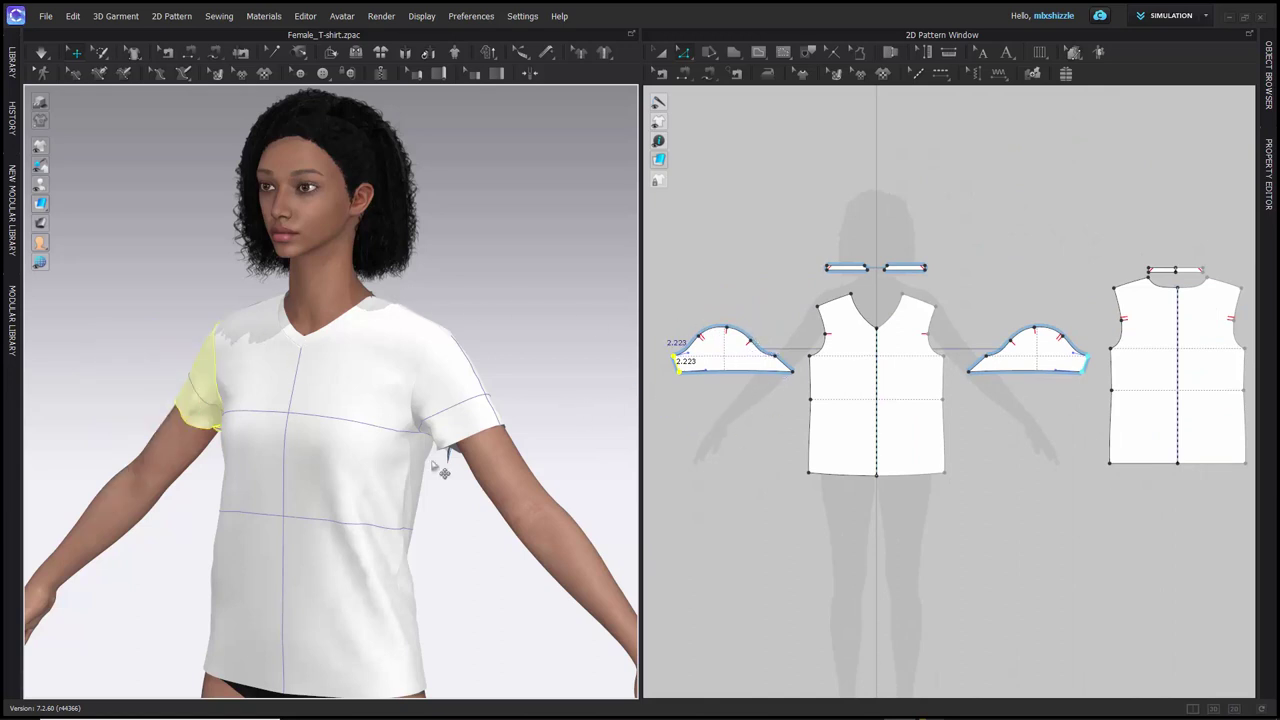
Step: Run the cloth simulation and view the settled T-shirt from the side and back
right_drag(431, 461, 472, 457)
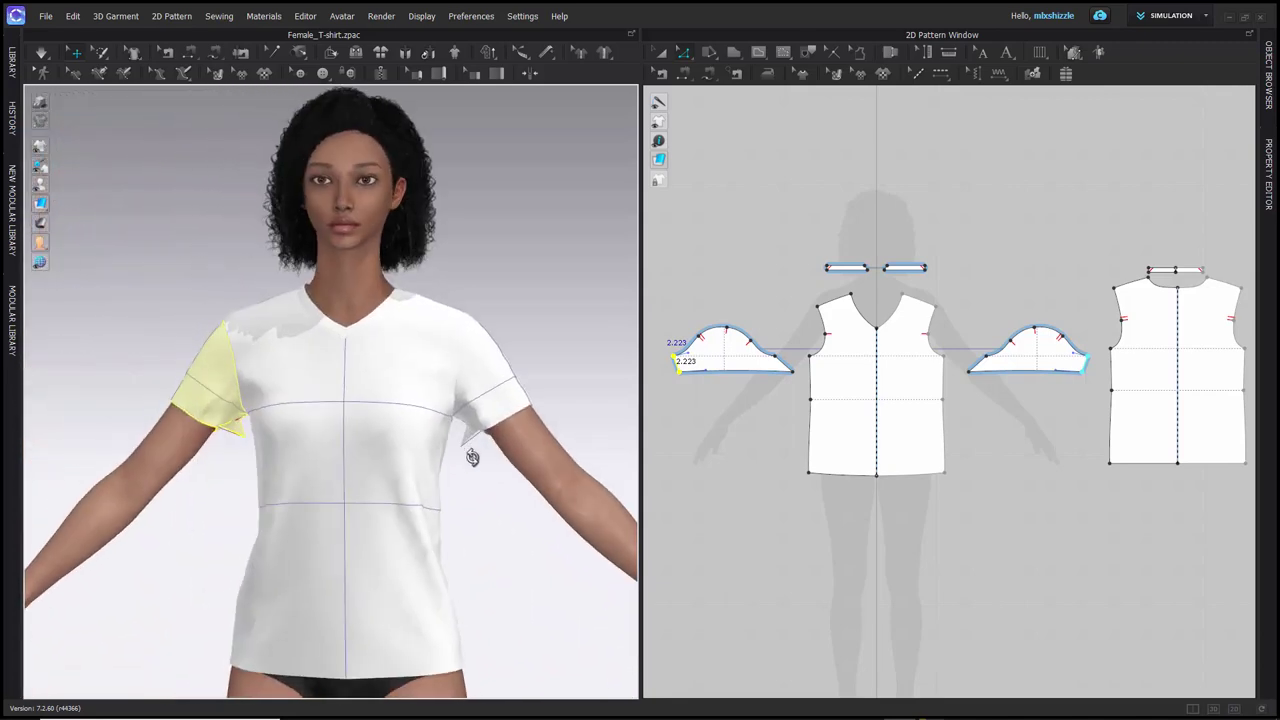
key(space)
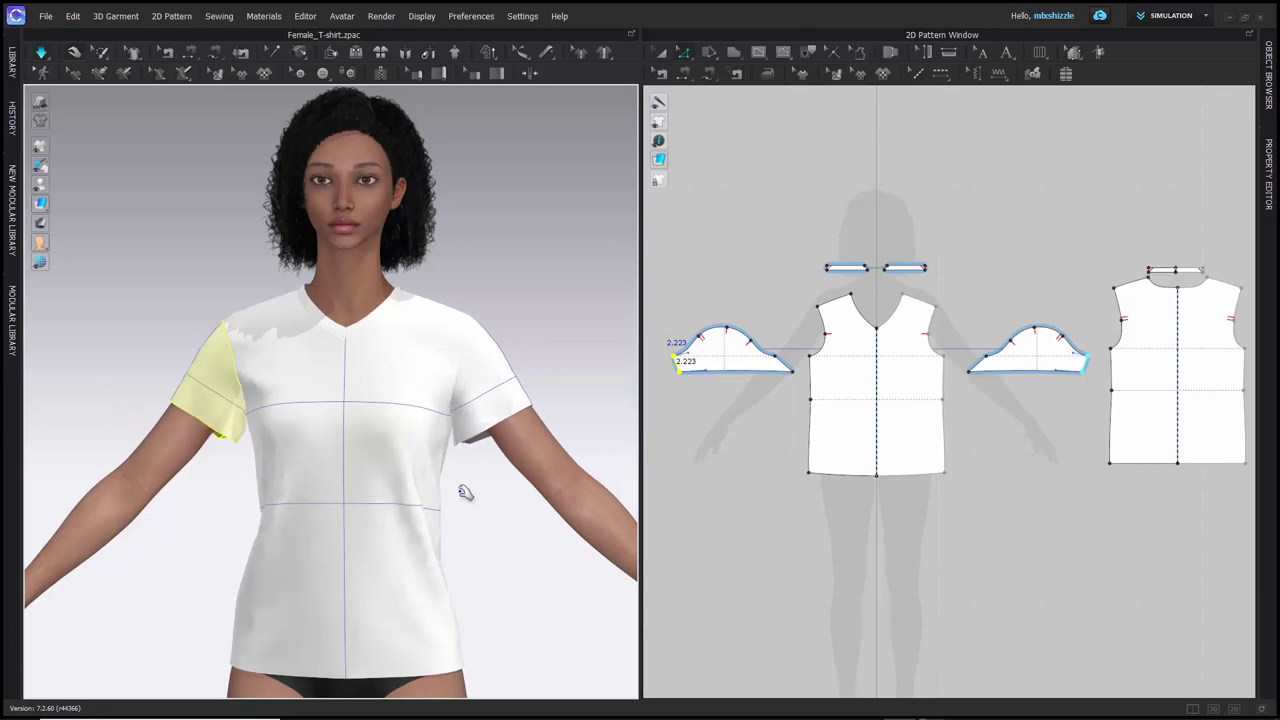
right_drag(369, 466, 315, 438)
scroll(315, 438, down, 3)
scroll(315, 438, up, 10)
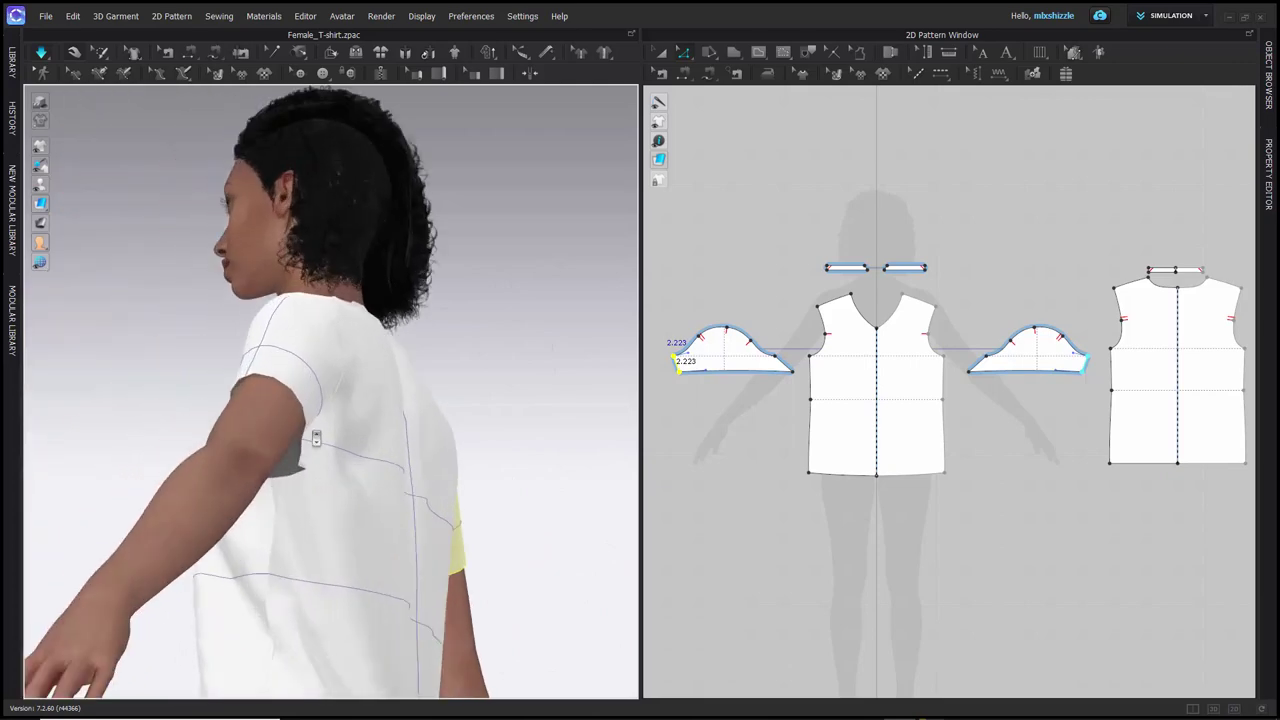
Step: Orbit around the front of the shoulder and chest, ending on a level front view
right_drag(193, 507, 229, 491)
mouse_move(285, 445)
right_down()
mouse_move(180, 449)
mouse_move(419, 420)
mouse_move(103, 434)
mouse_move(294, 429)
right_up()
scroll(294, 433, up, 3)
scroll(294, 438, down, 3)
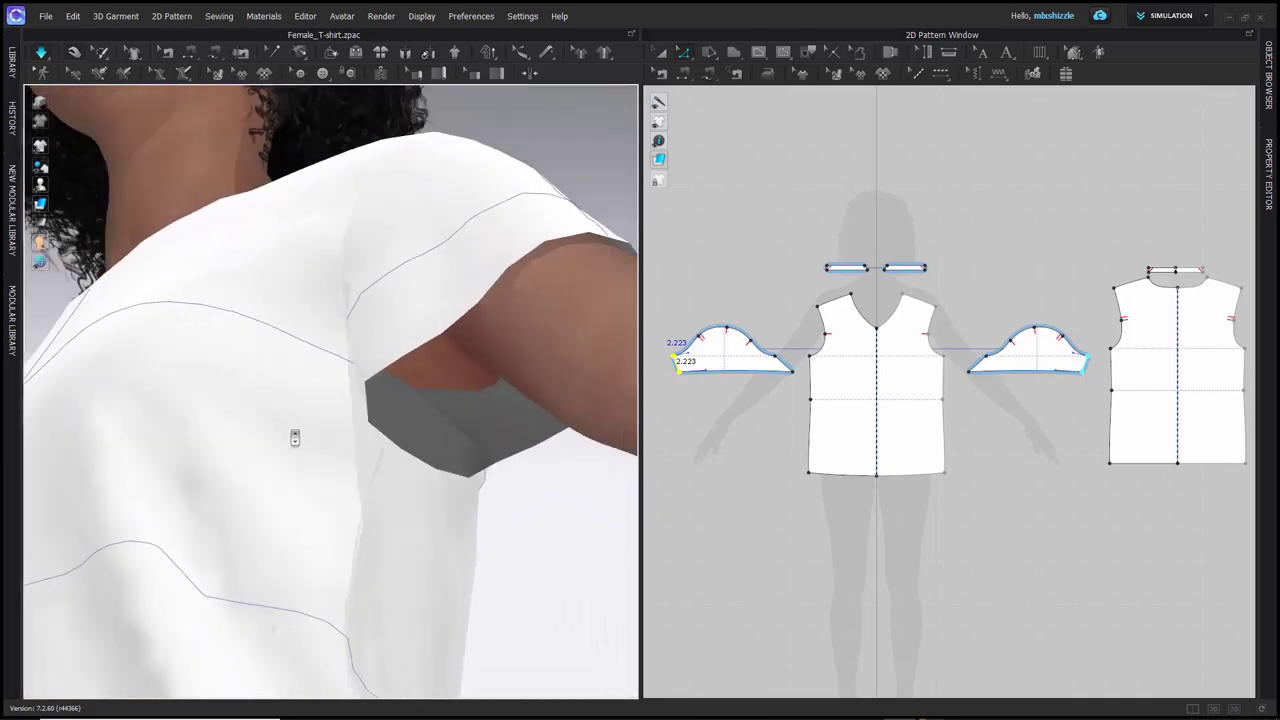
scroll(416, 436, down, 1)
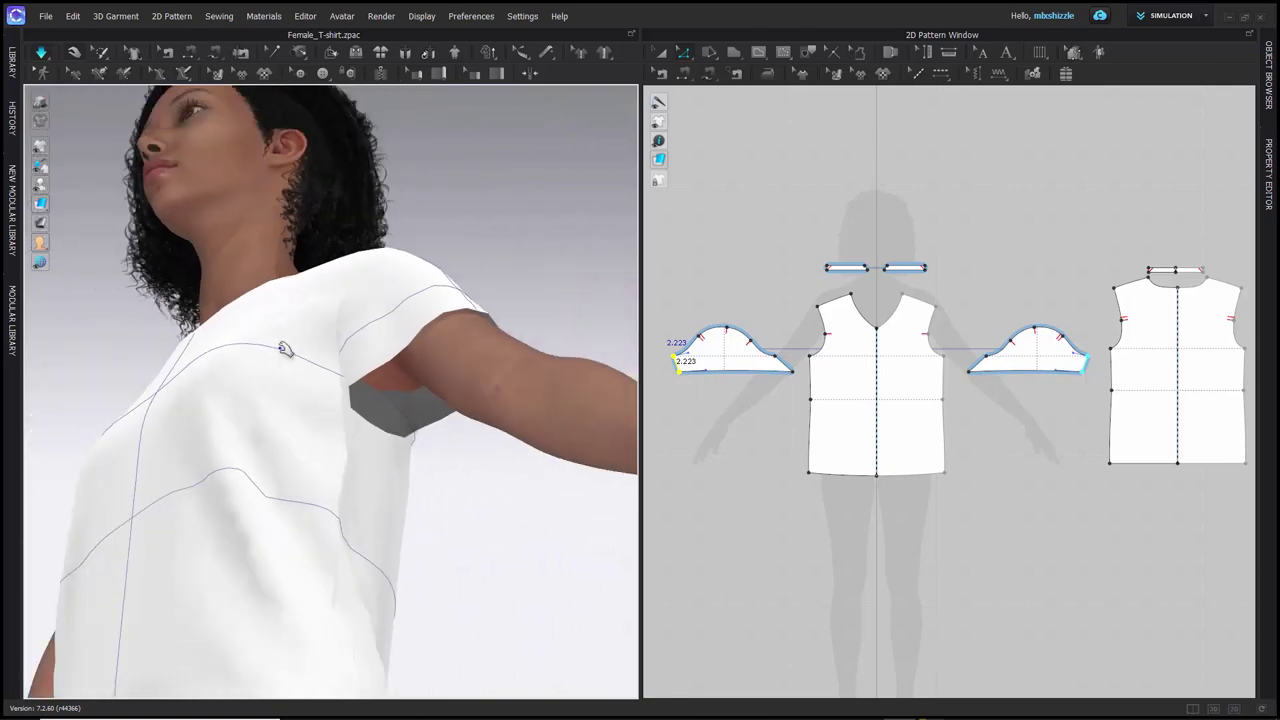
right_drag(266, 363, 398, 418)
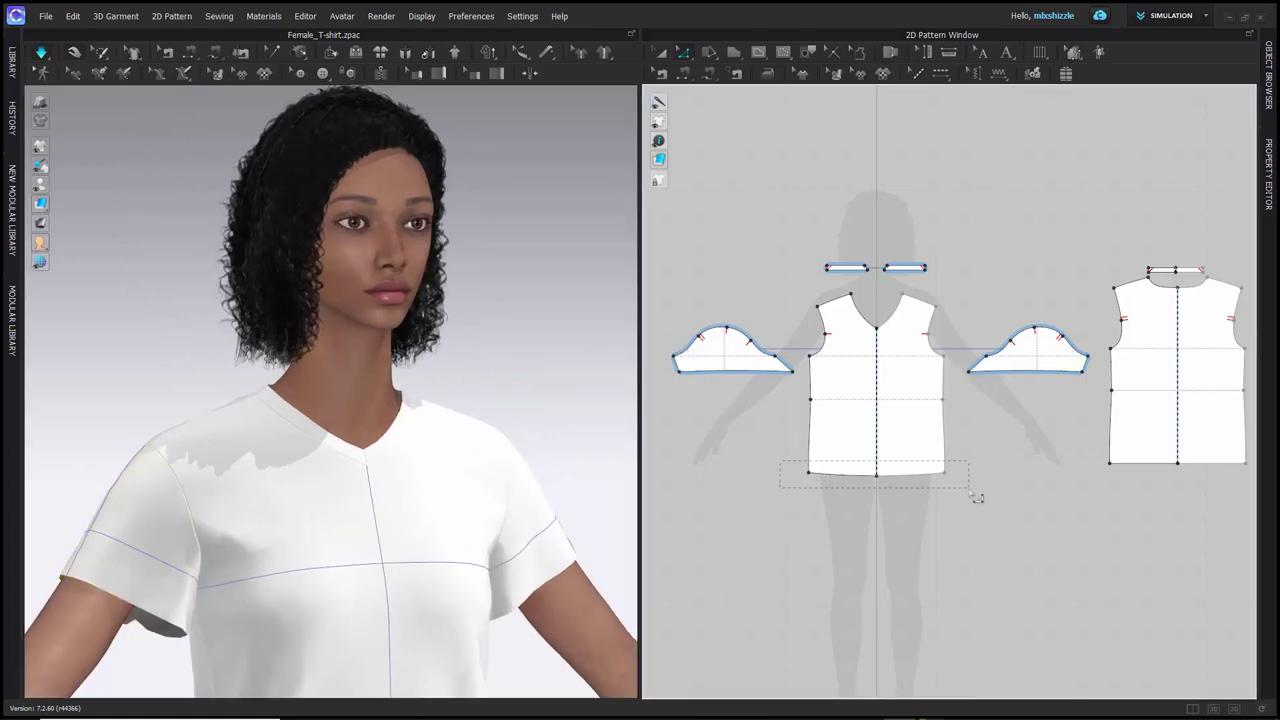
Step: Select the front pattern's bottom hem edge and drag it down so the front reaches the upper thigh
drag(977, 497, 980, 508)
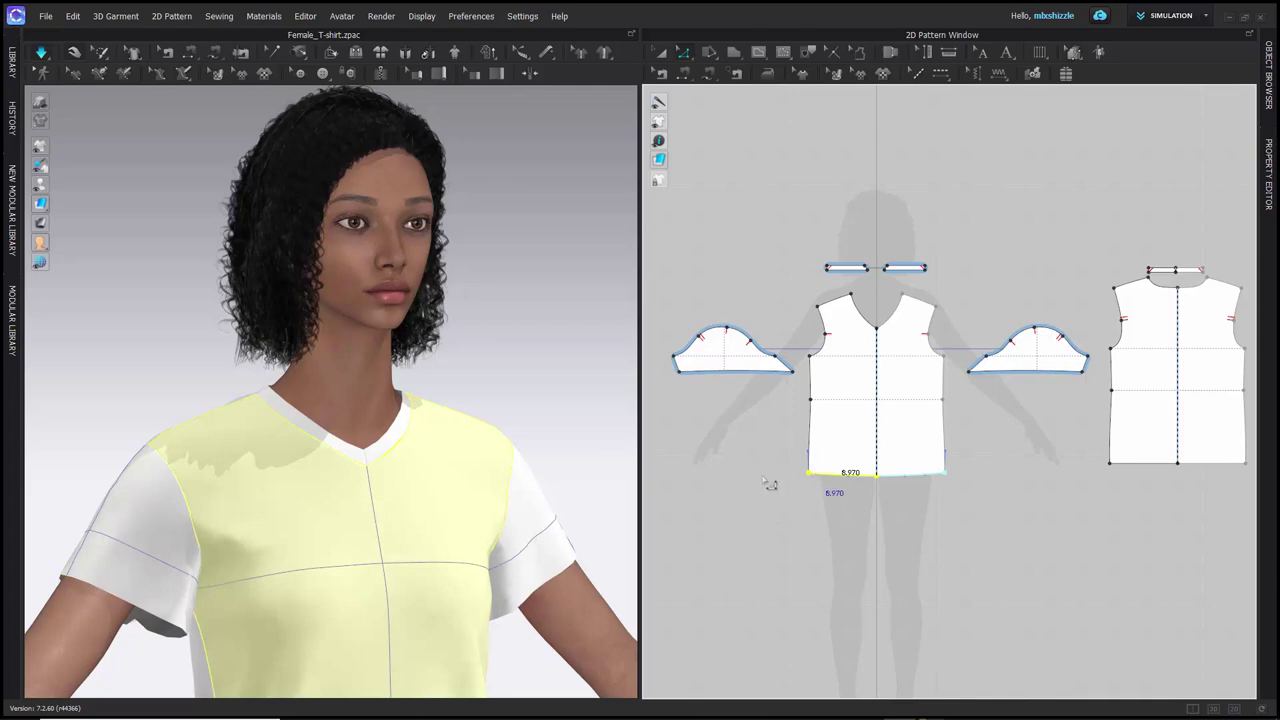
scroll(285, 511, up, 2)
scroll(285, 518, down, 6)
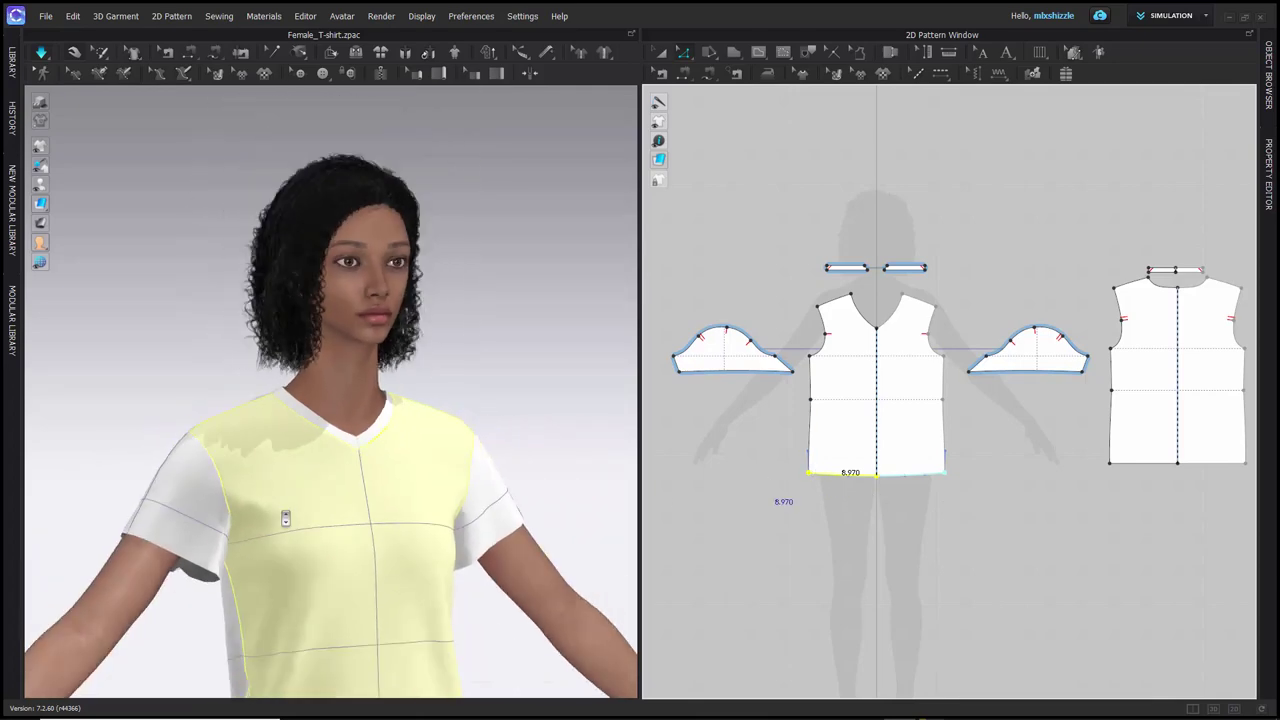
mouse_move(248, 537)
right_down()
mouse_move(417, 531)
mouse_move(257, 534)
right_up()
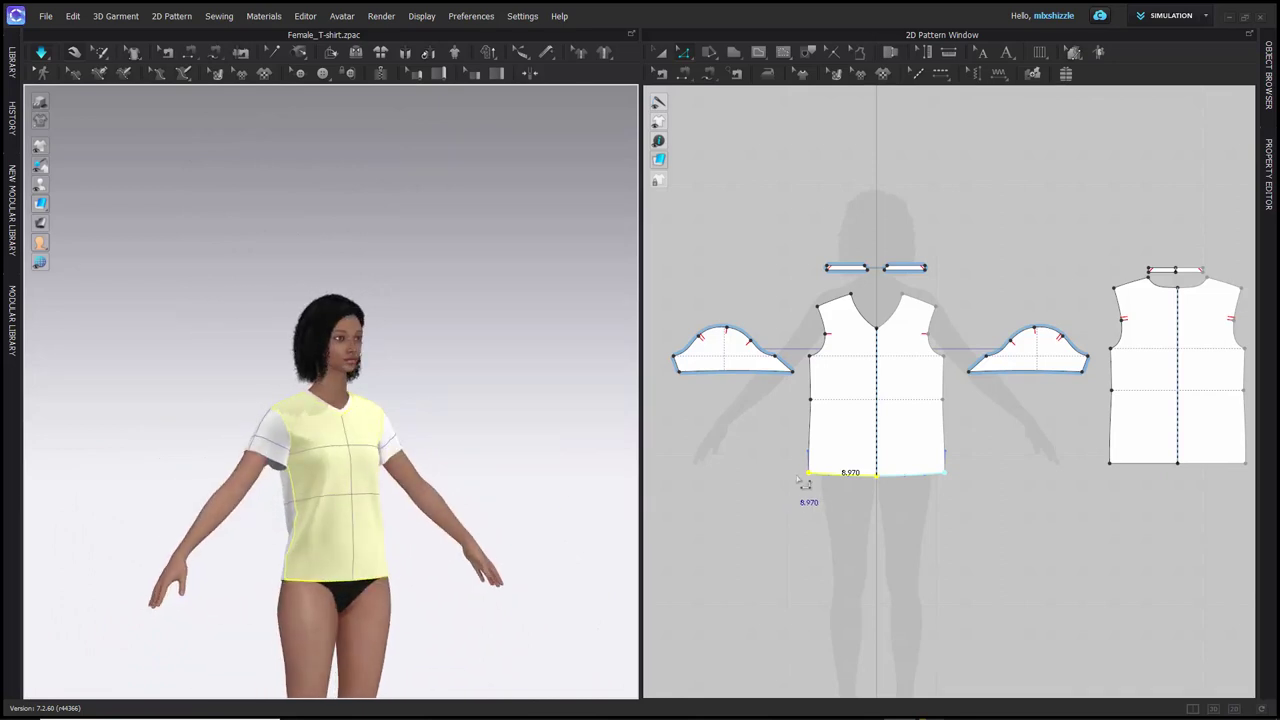
drag(824, 480, 823, 531)
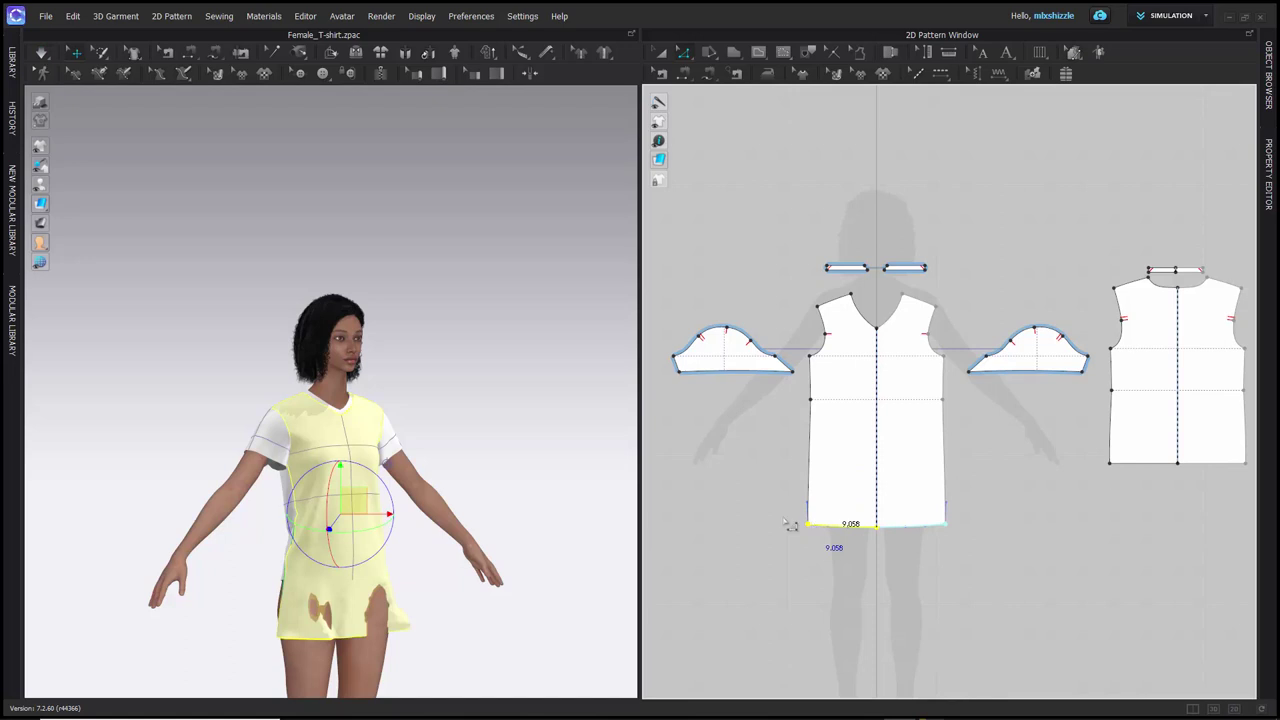
right_drag(206, 409, 320, 390)
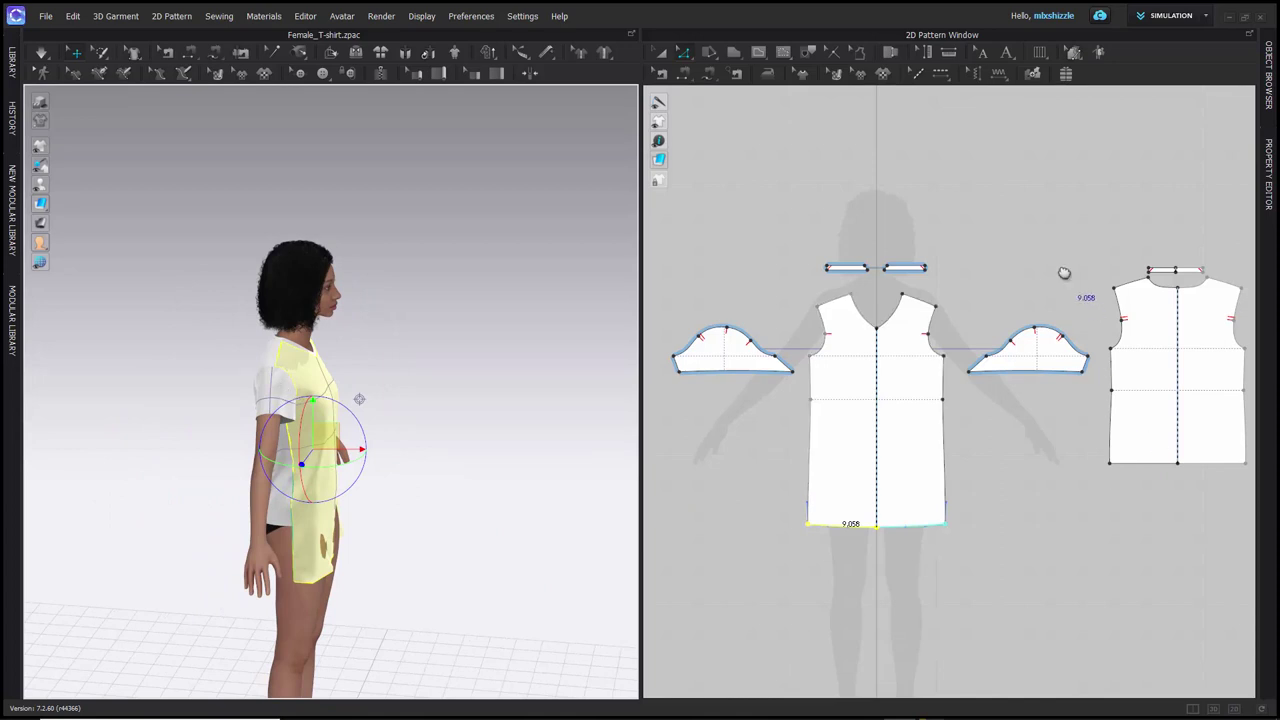
right_drag(1064, 273, 882, 216)
Step: Drag the back pattern's hem midpoint down into a pointed V hem
drag(903, 393, 1086, 433)
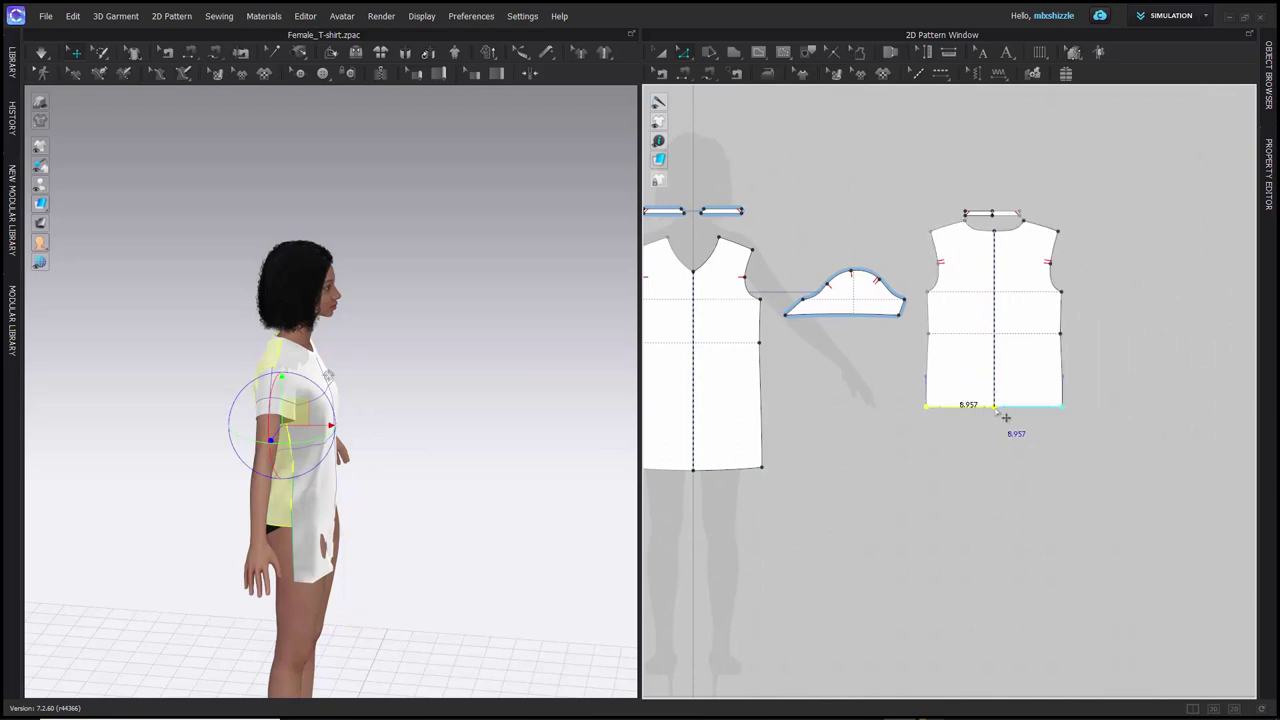
drag(995, 410, 995, 468)
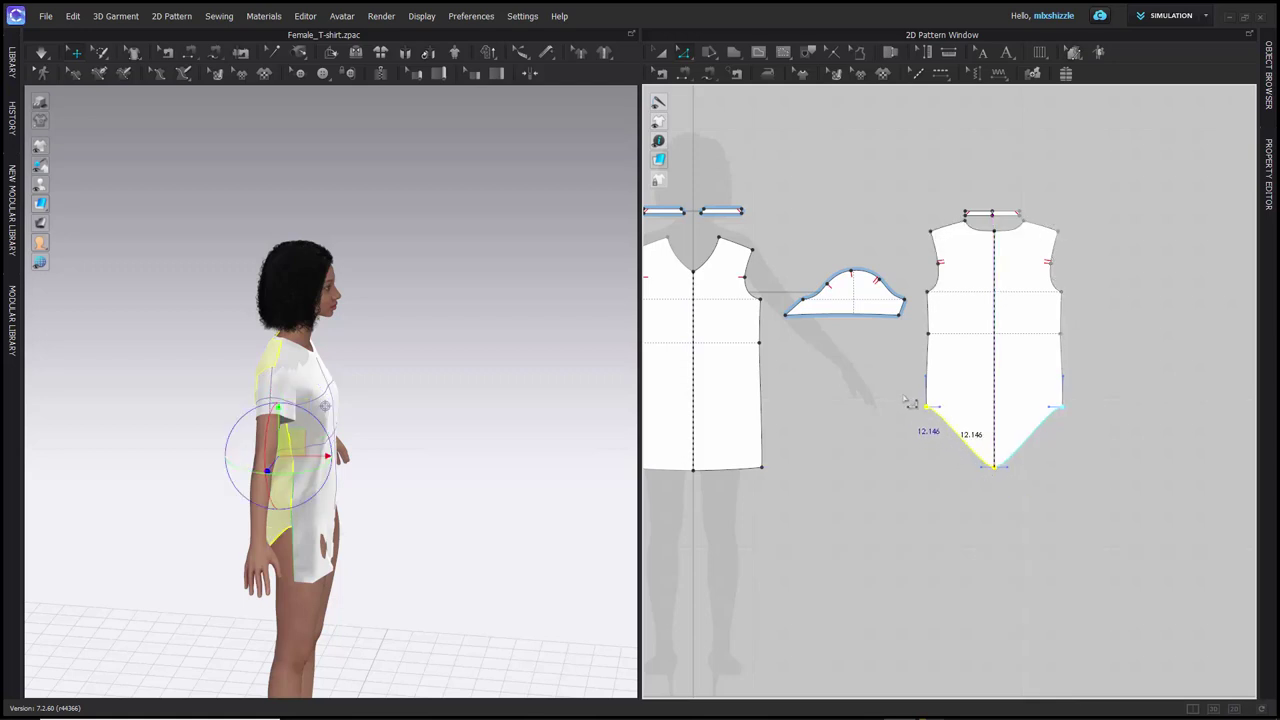
click(543, 408)
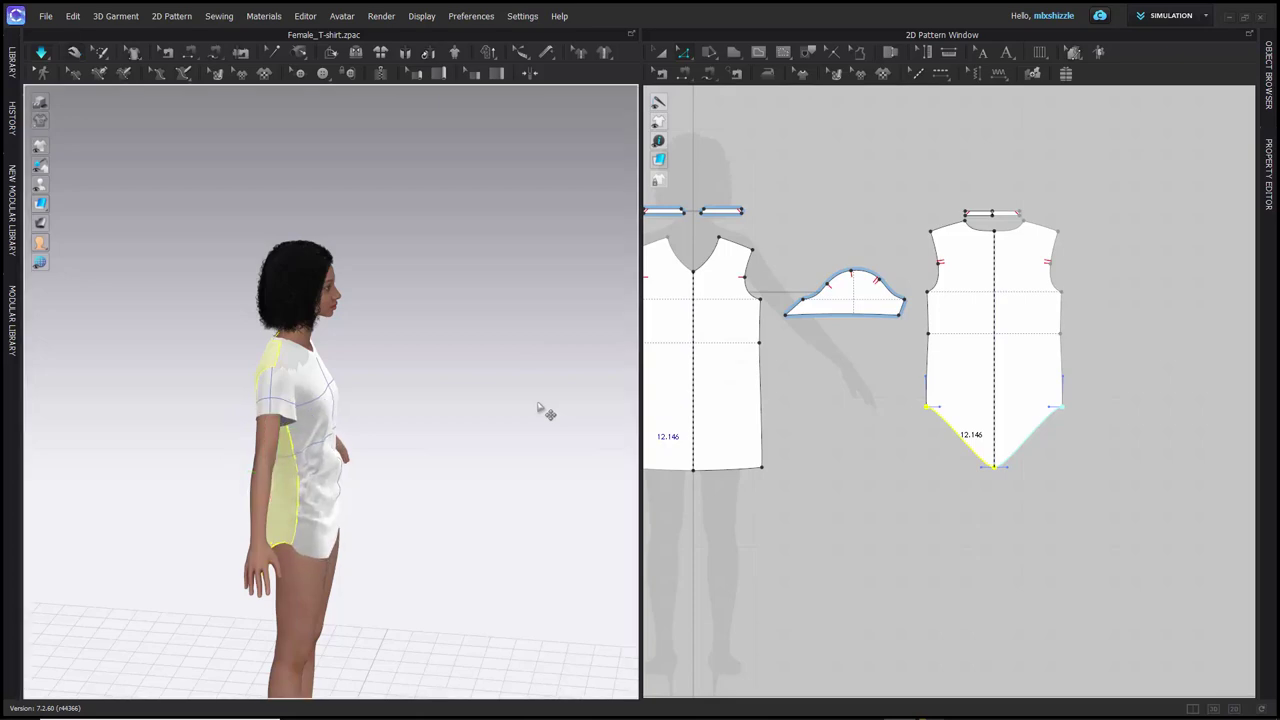
Step: Orbit through front, three-quarter and side views and select the front shirt piece
right_drag(371, 449, 331, 443)
scroll(285, 353, up, 2)
scroll(285, 353, down, 2)
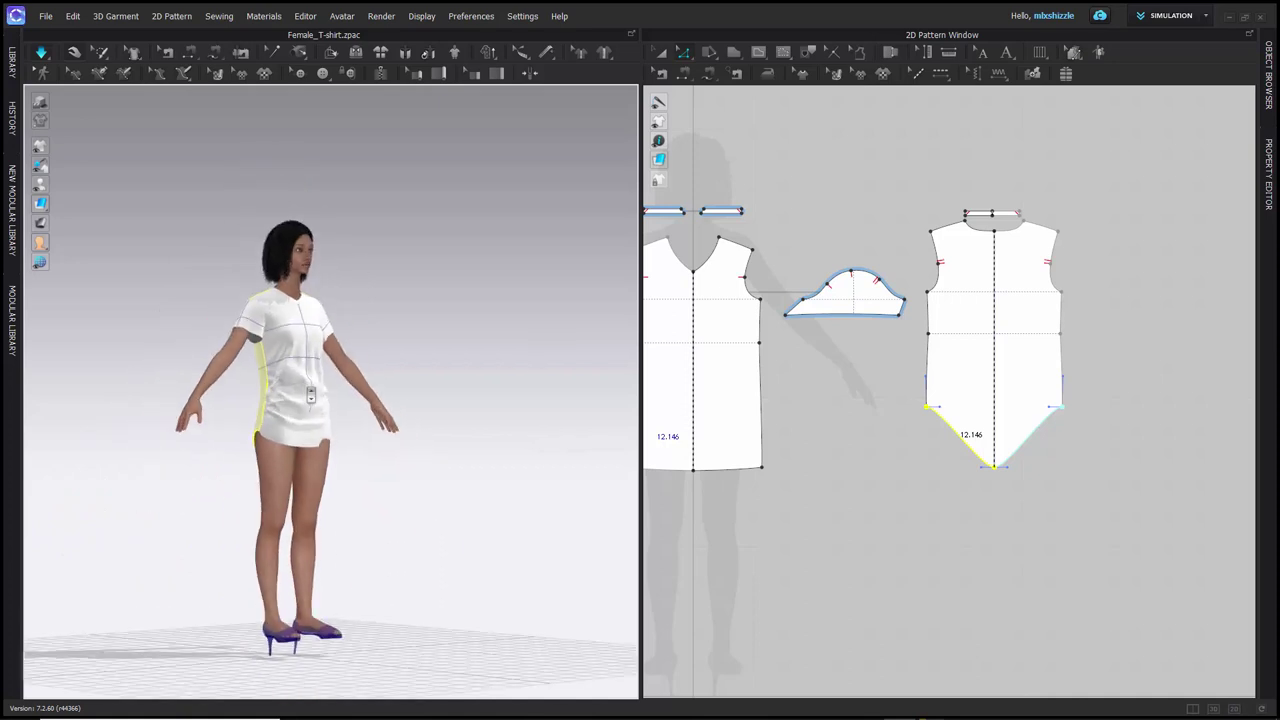
scroll(285, 403, up, 3)
right_drag(285, 403, 265, 463)
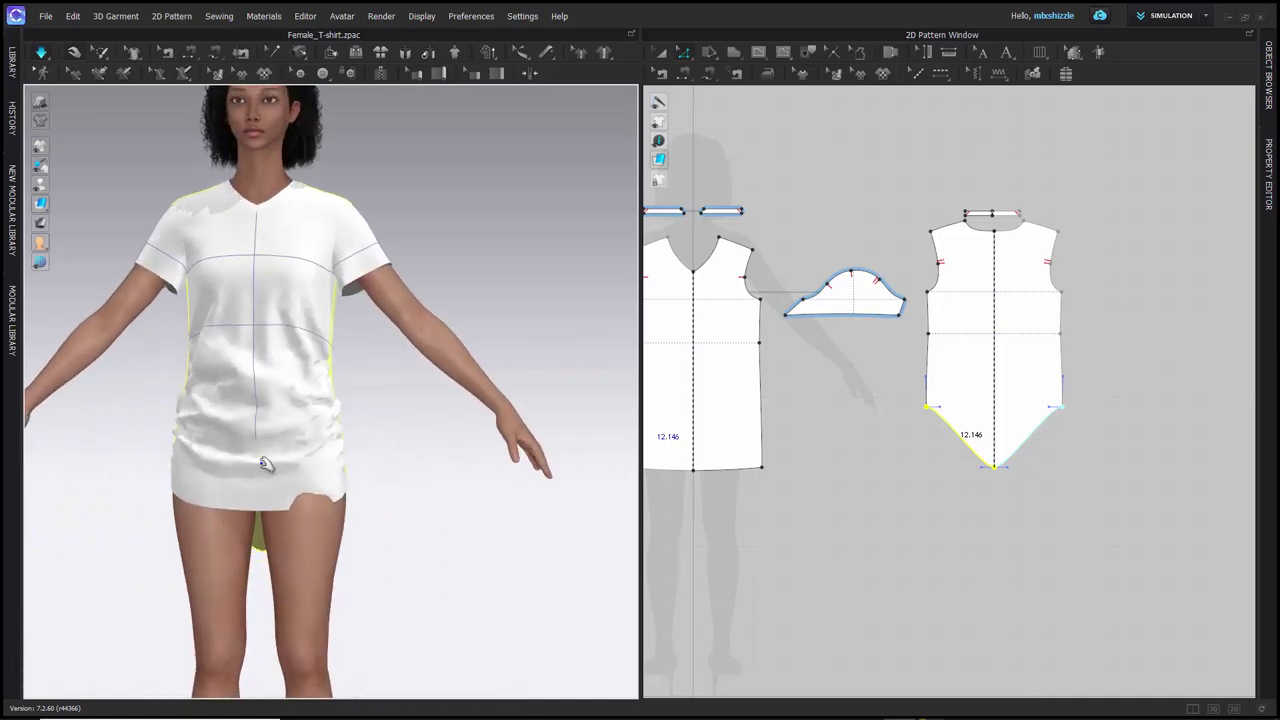
click(312, 492)
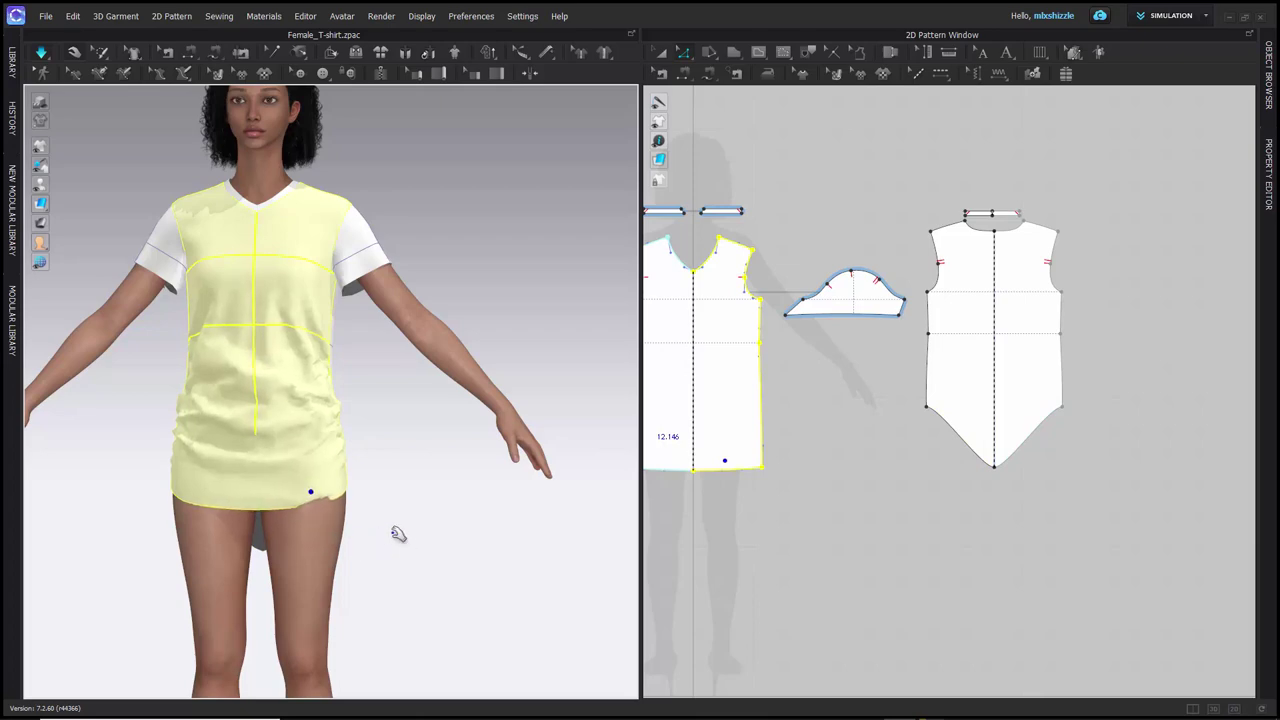
right_drag(397, 534, 263, 565)
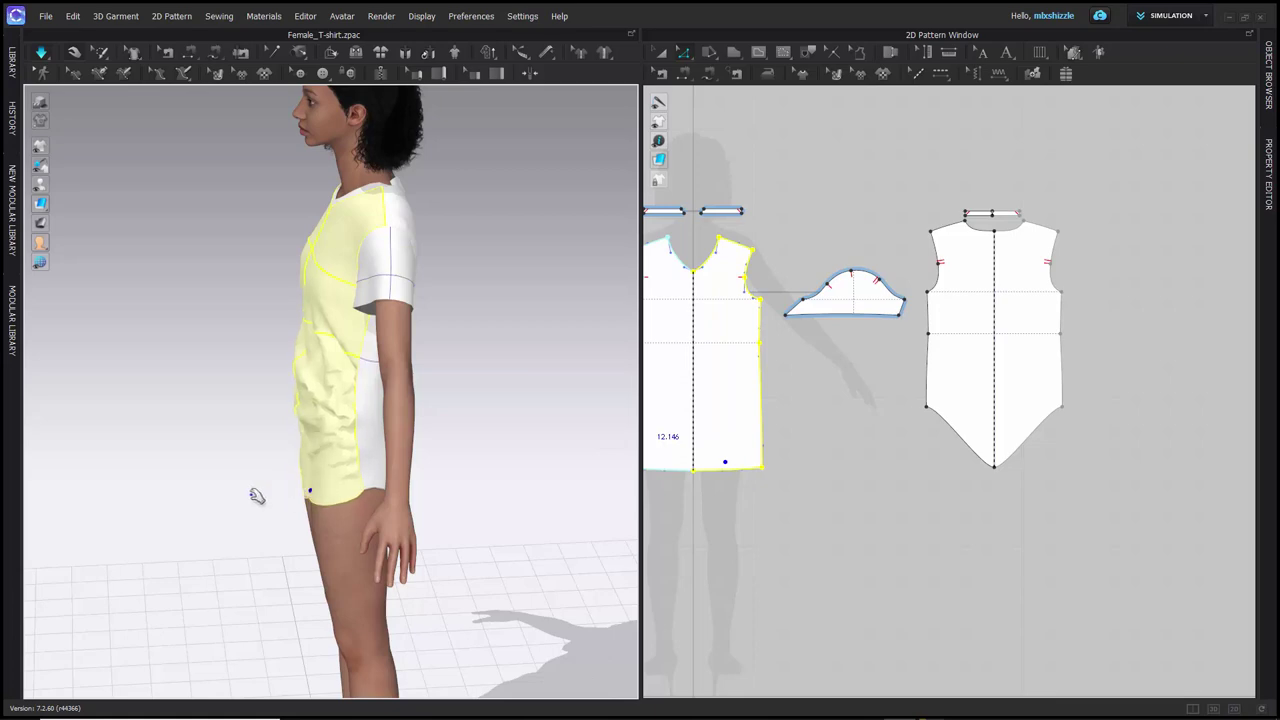
right_drag(192, 533, 307, 524)
right_drag(340, 521, 272, 447)
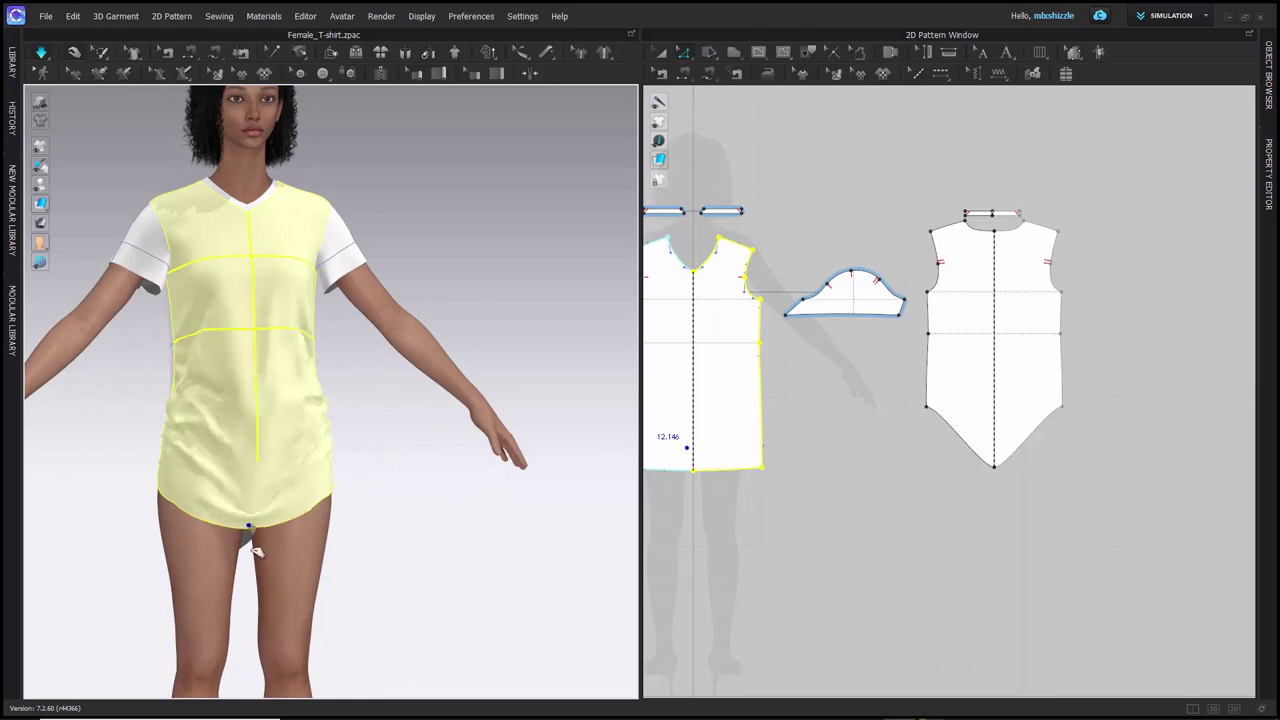
Step: Tug the front and left hem to test the drape, then orbit to view the pointed back hem
drag(257, 551, 244, 480)
mouse_move(184, 507)
mouse_down()
mouse_move(177, 551)
mouse_move(178, 520)
mouse_up()
click(321, 516)
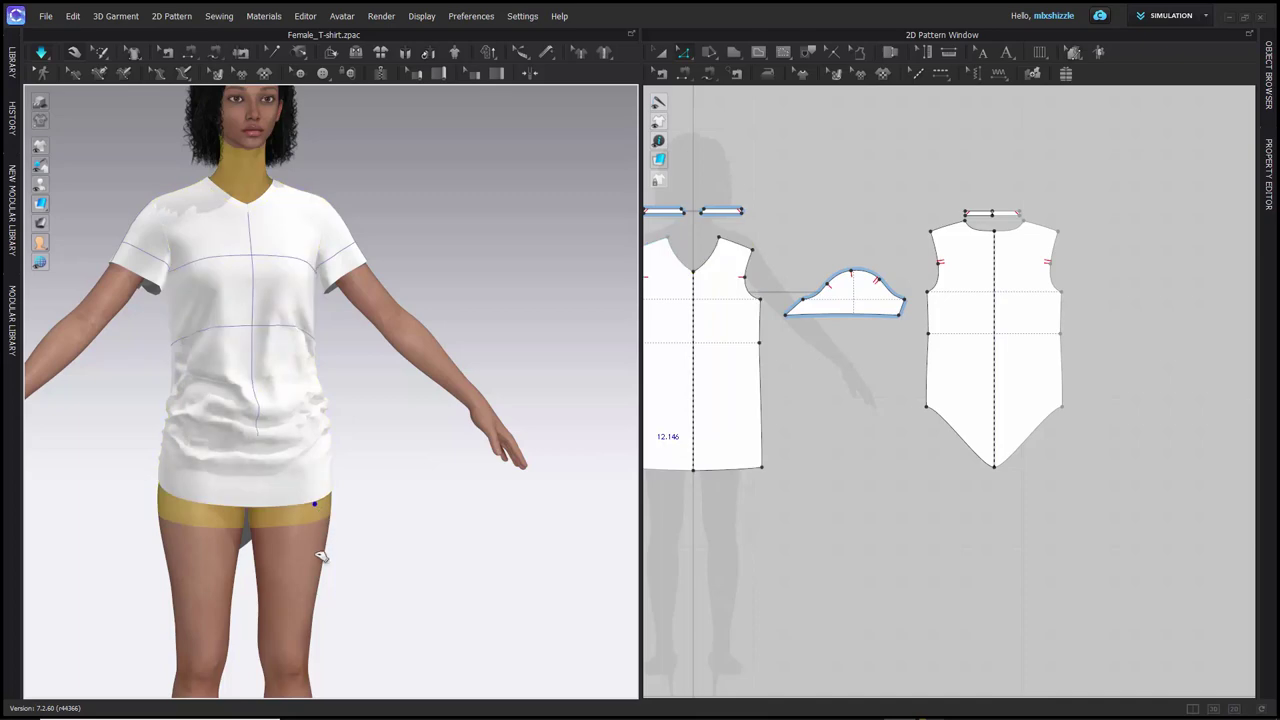
click(221, 362)
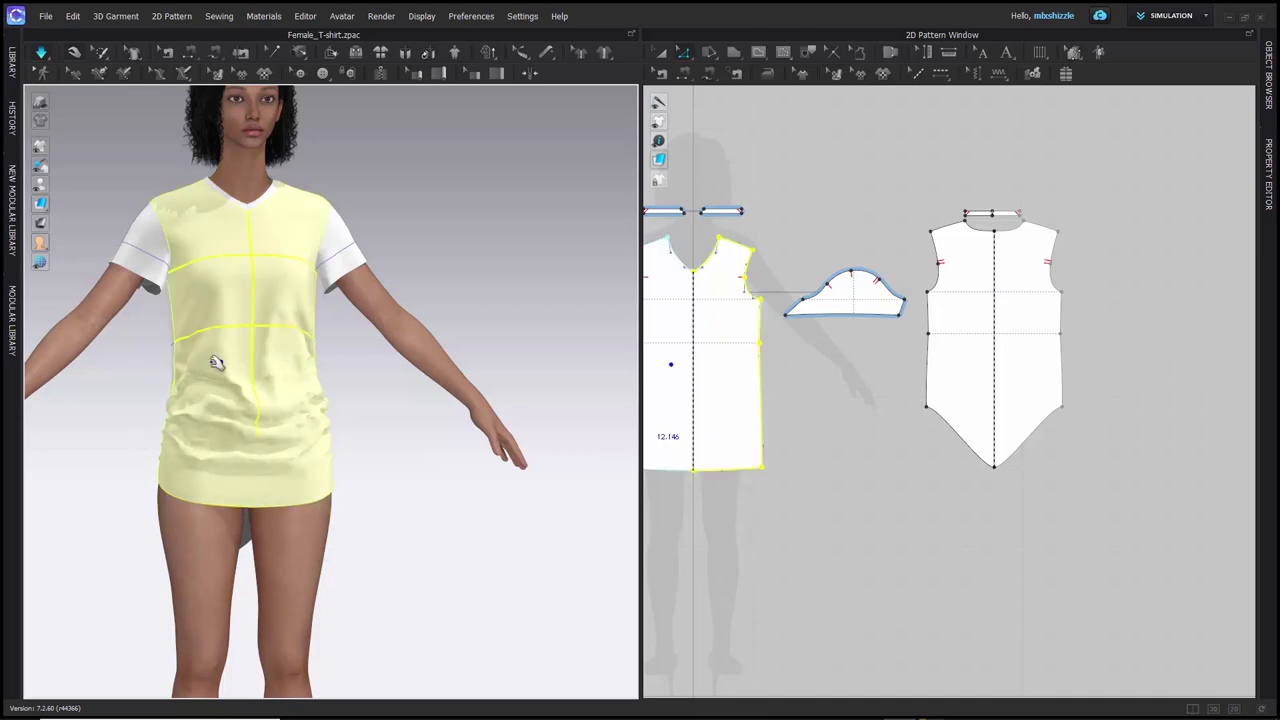
right_drag(109, 371, 159, 399)
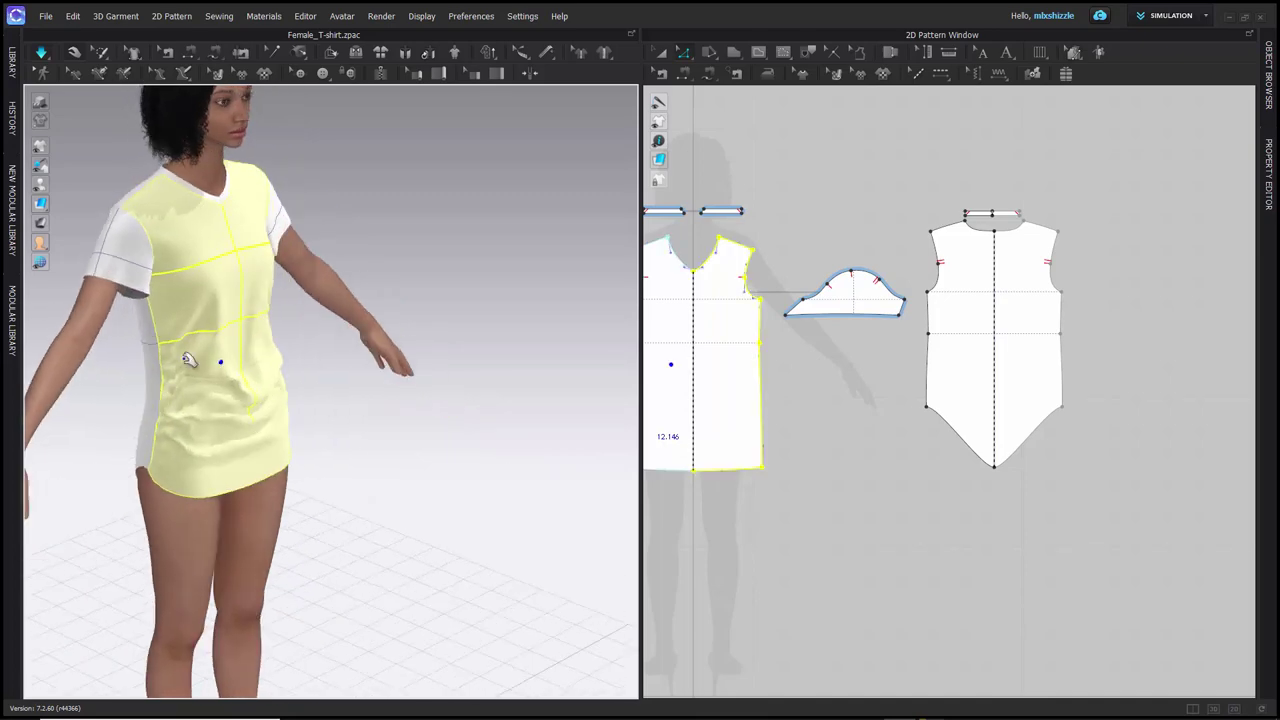
right_drag(200, 357, 190, 368)
right_drag(133, 266, 421, 253)
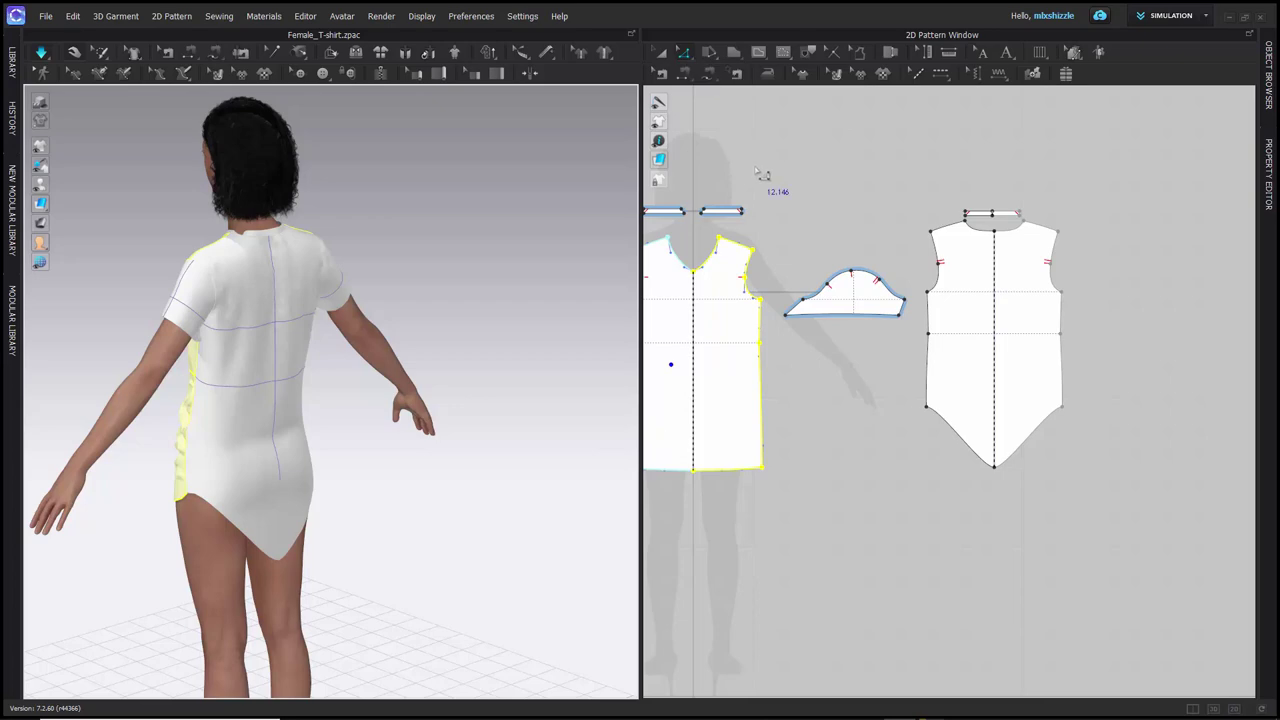
Step: Frame the neckband strips in the 2D view and select a collar strip's corner point
scroll(960, 245, down, 5)
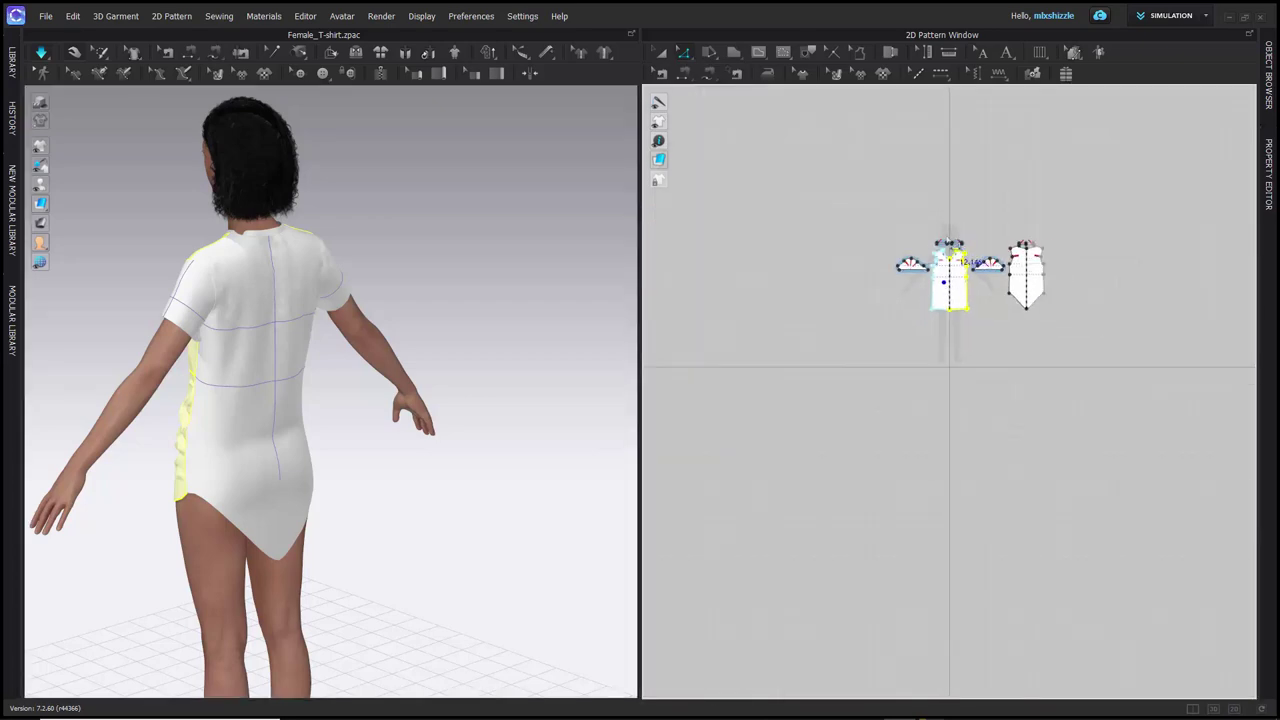
scroll(951, 244, down, 5)
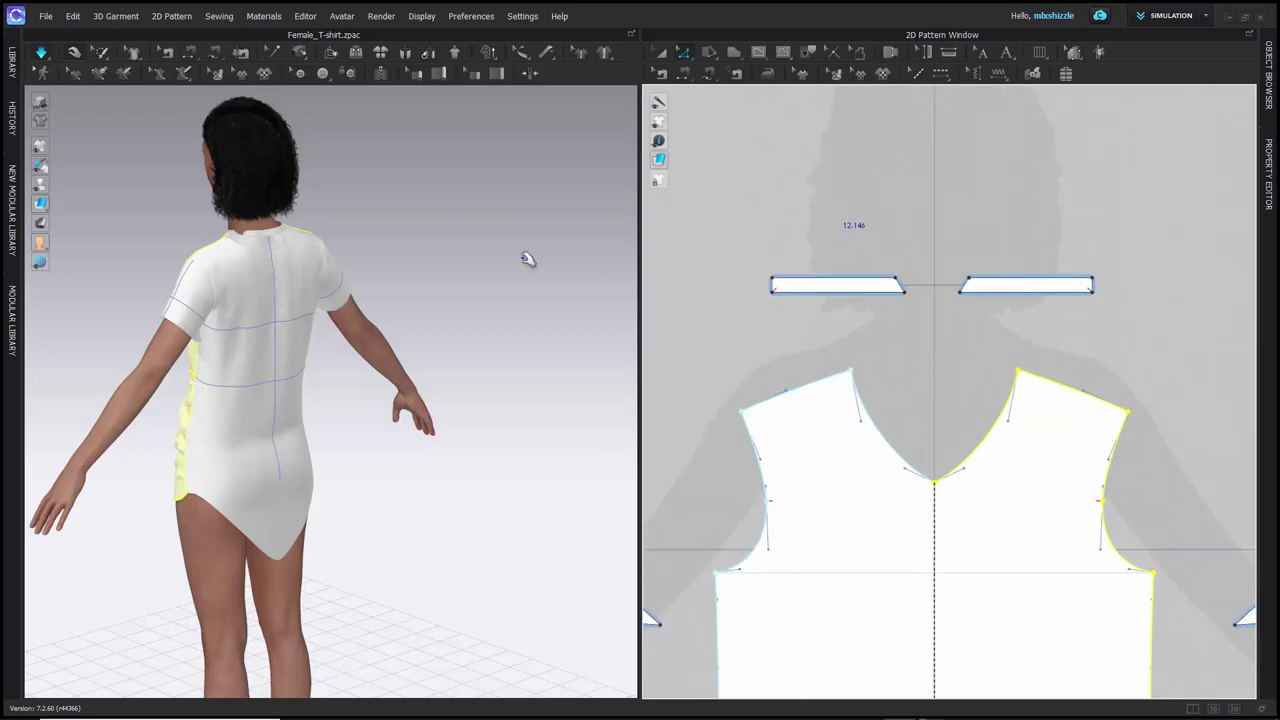
right_drag(131, 323, 228, 323)
key(2)
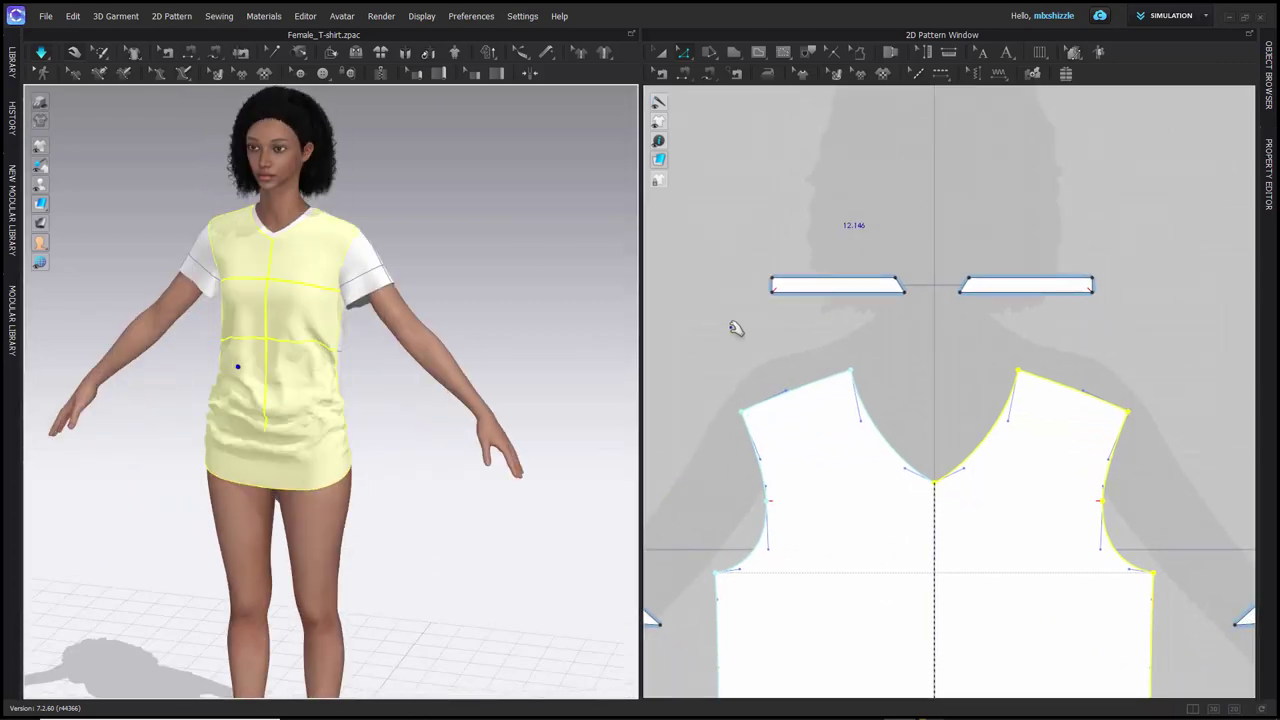
click(794, 306)
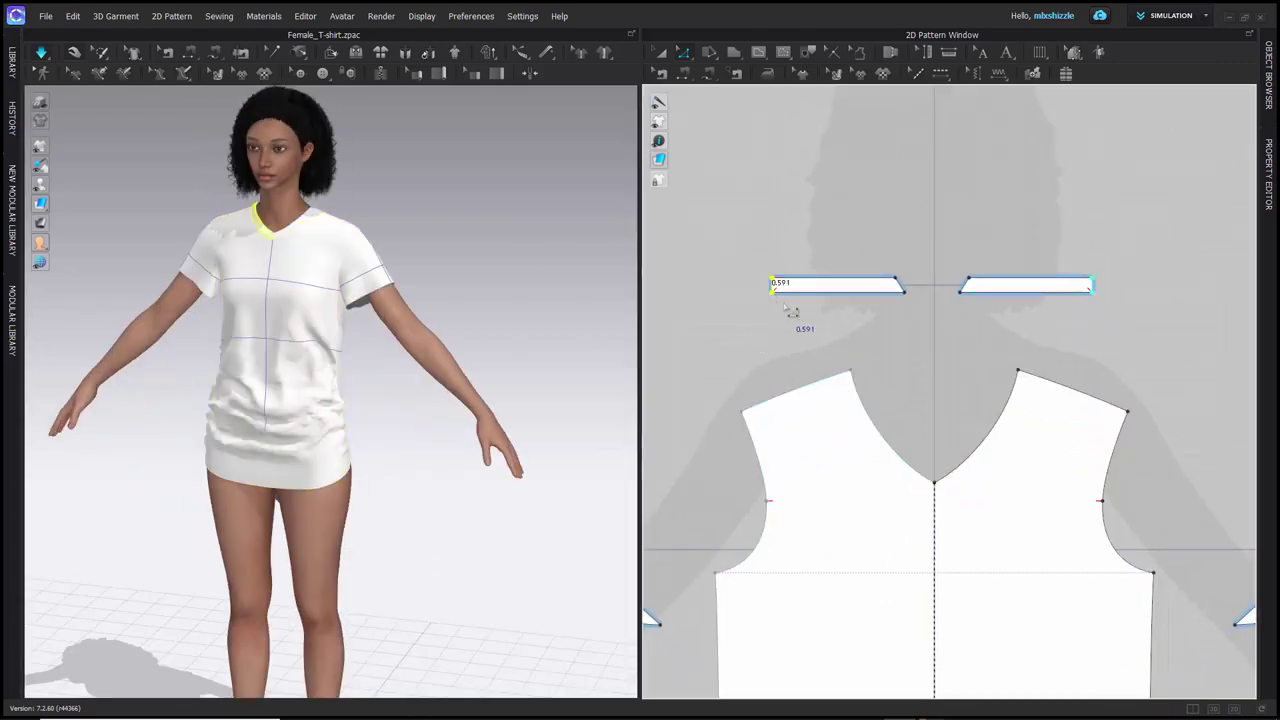
scroll(812, 265, down, 3)
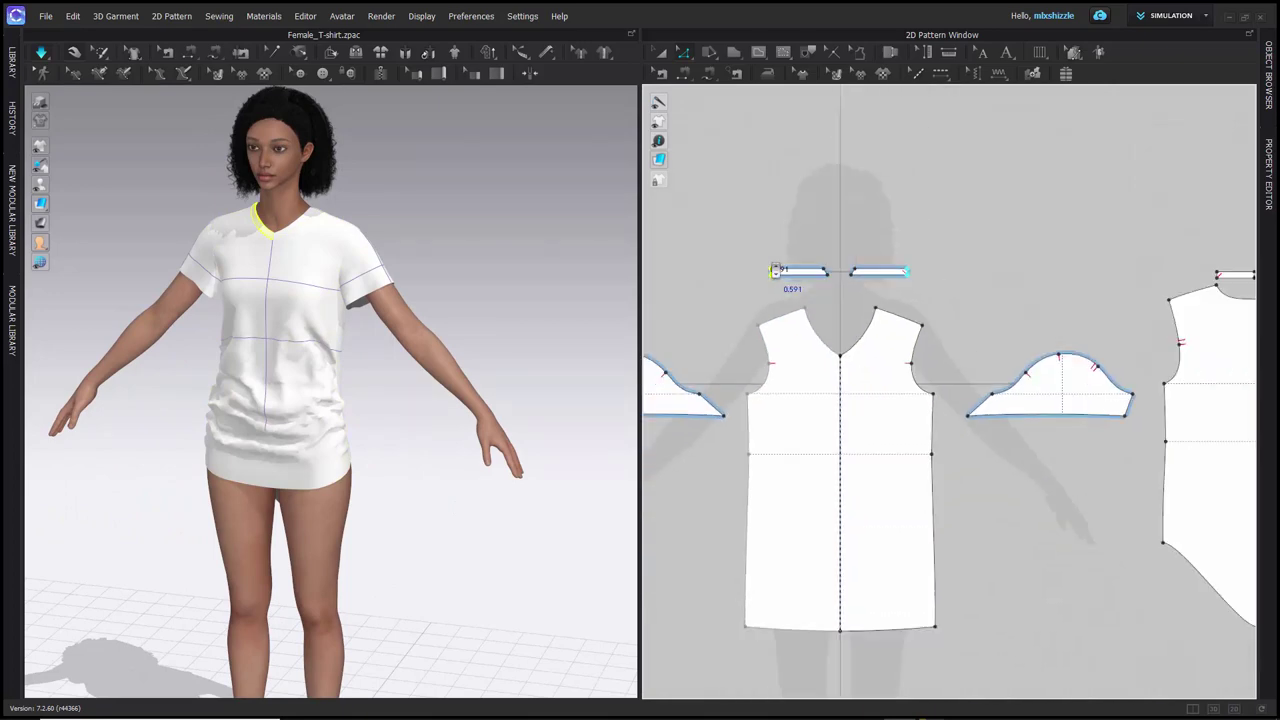
scroll(775, 271, up, 6)
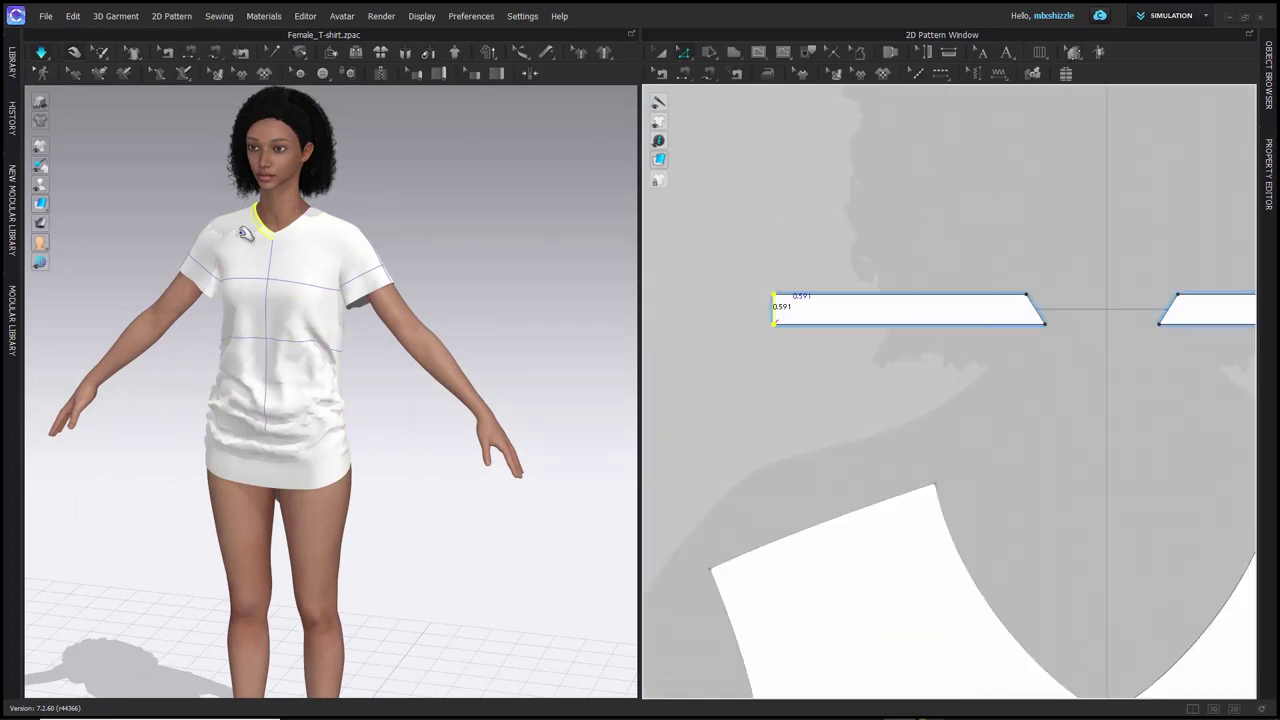
scroll(247, 232, down, 3)
scroll(247, 232, up, 5)
scroll(247, 232, up, 2)
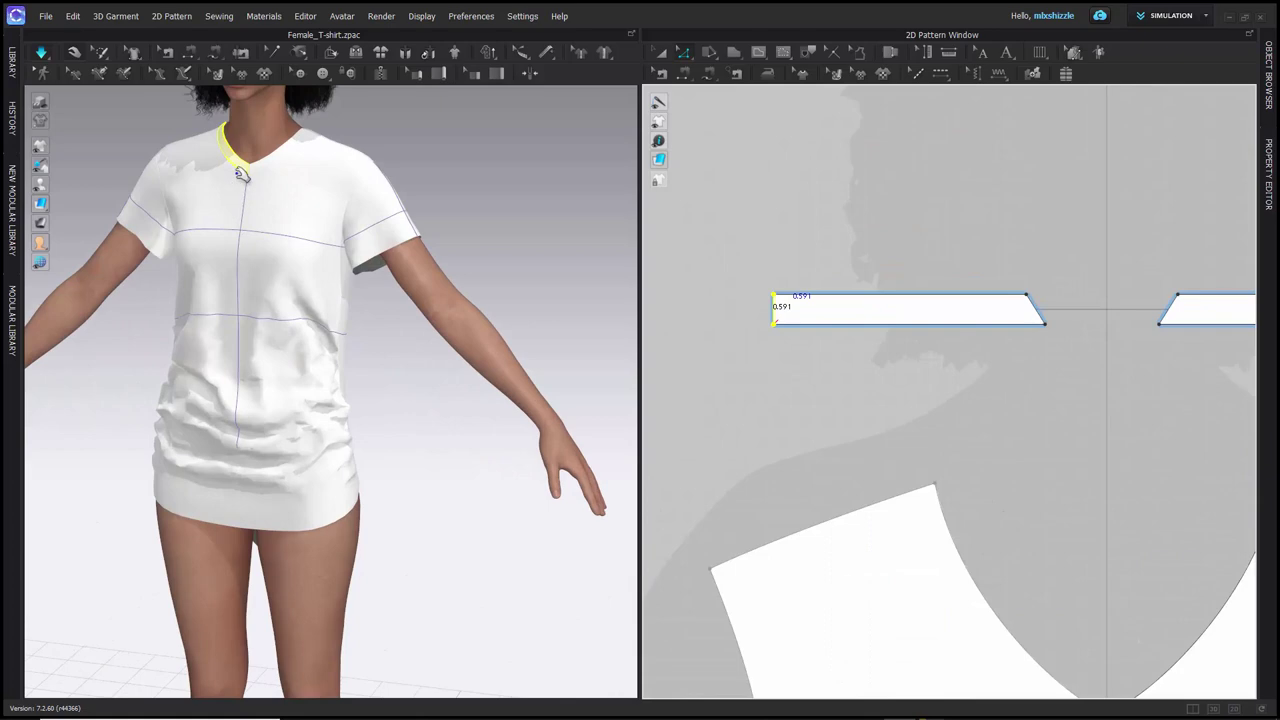
middle_drag(243, 178, 254, 224)
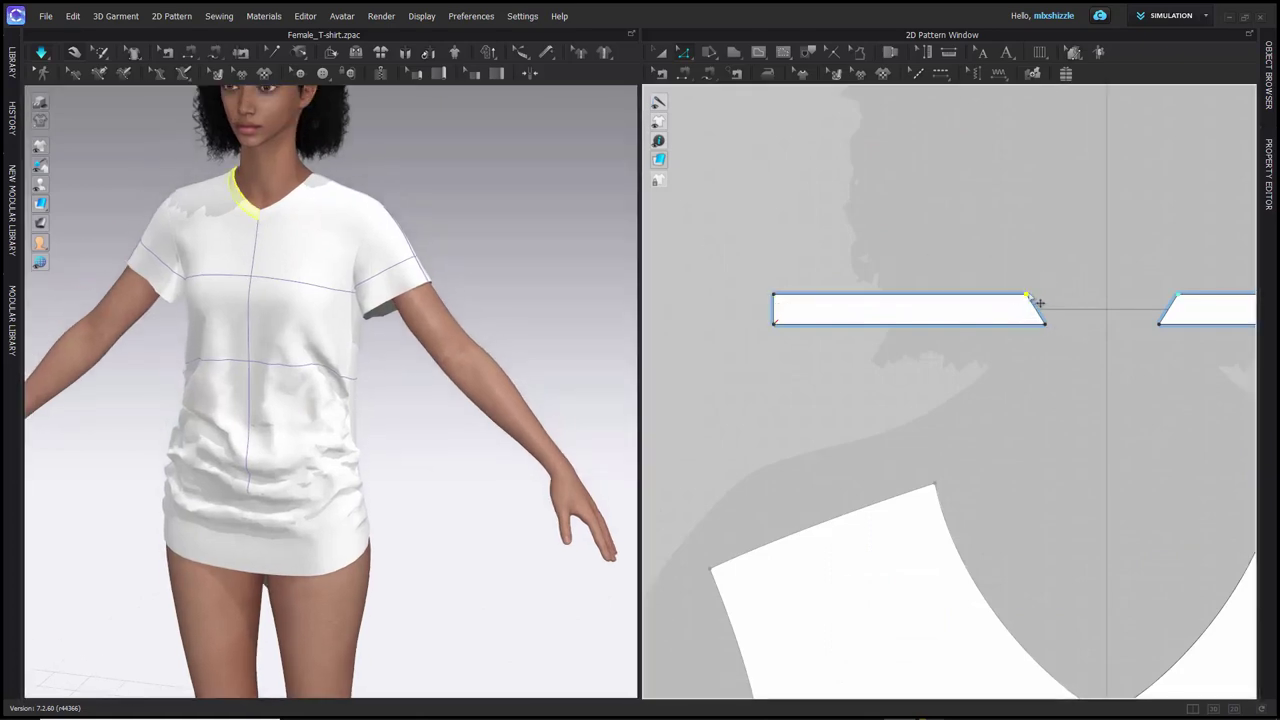
Step: Drag the collar strip's top-right corner outward to re-angle its end
drag(1040, 303, 1068, 303)
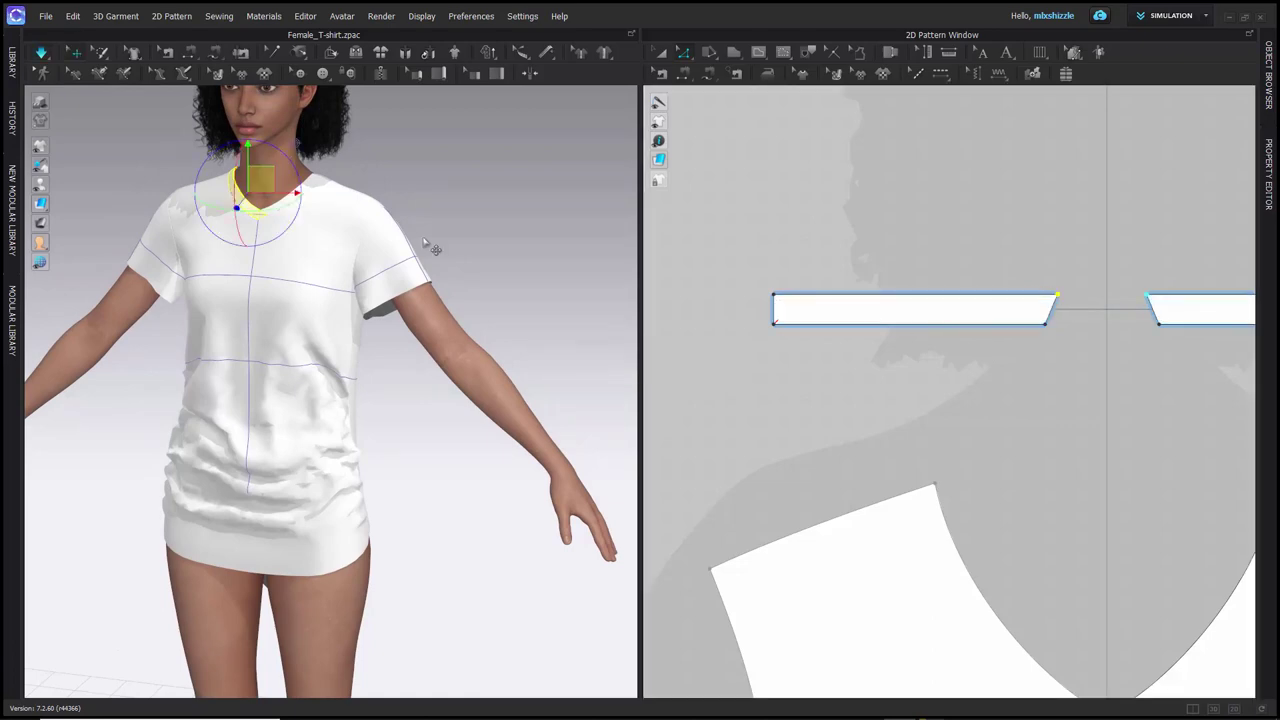
key(q)
scroll(240, 206, down, 5)
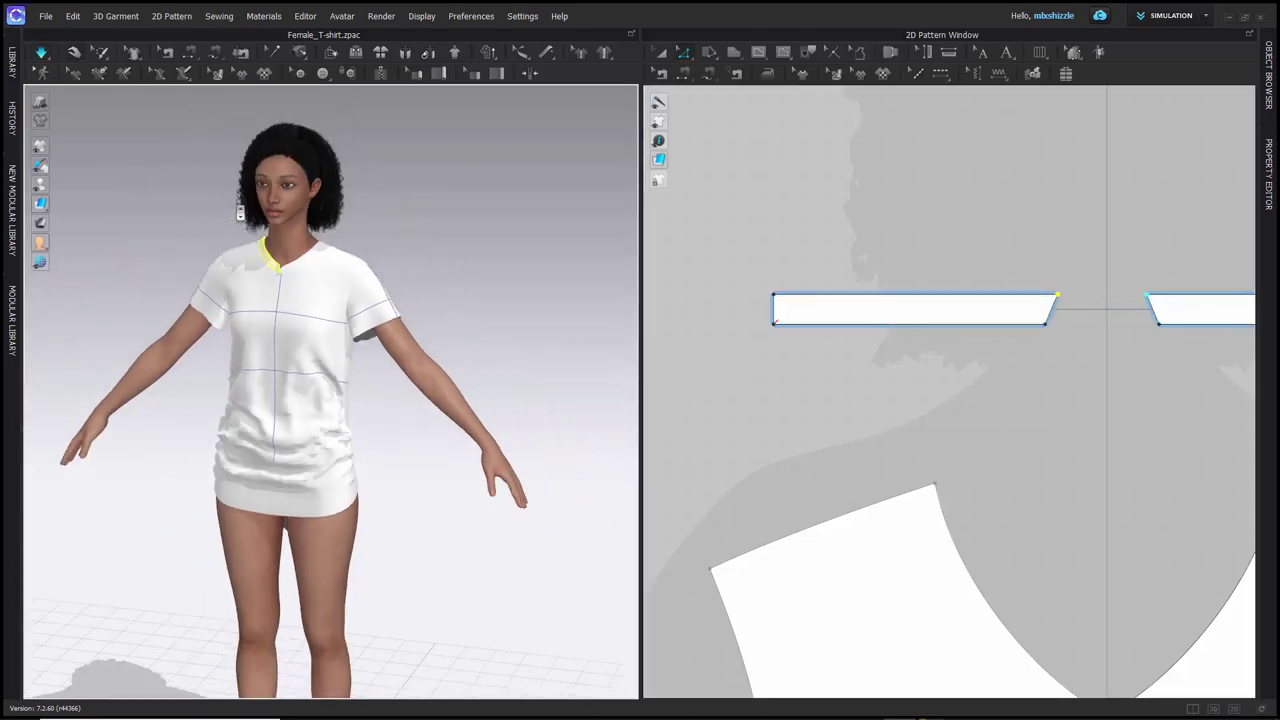
scroll(232, 180, up, 6)
scroll(309, 320, up, 2)
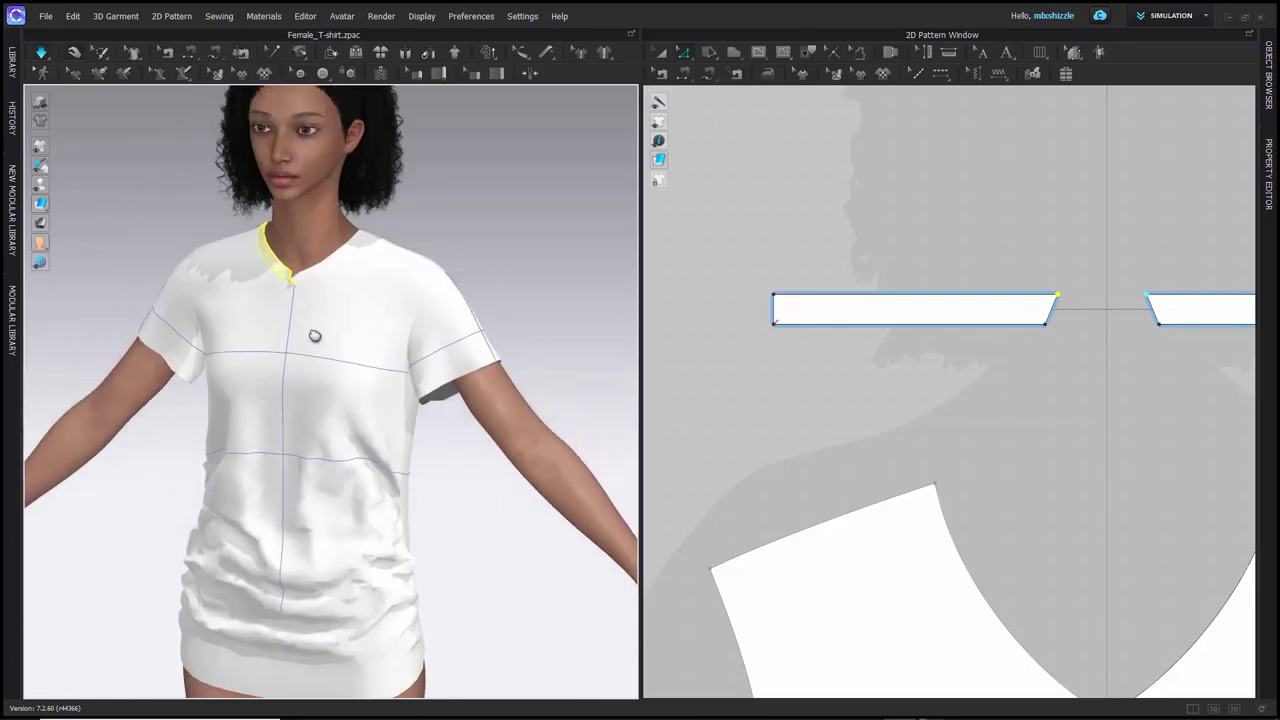
scroll(337, 360, down, 4)
scroll(338, 381, up, 6)
scroll(338, 378, up, 5)
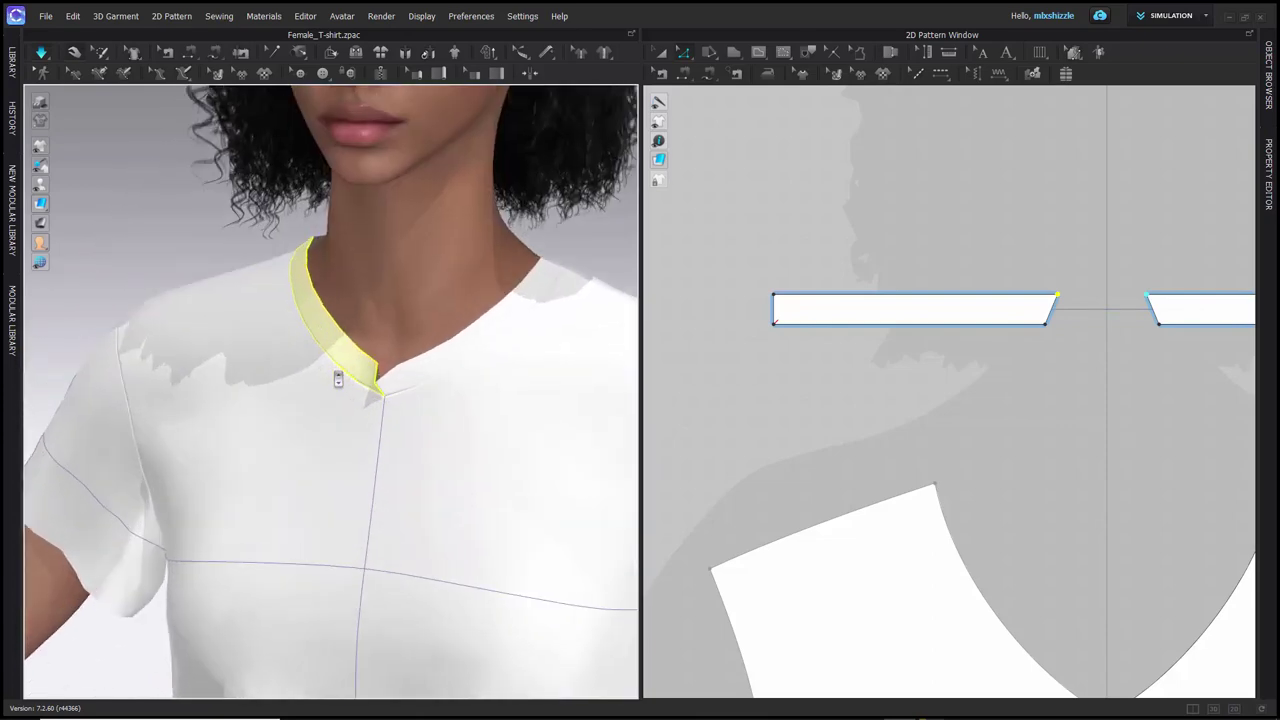
scroll(331, 403, up, 3)
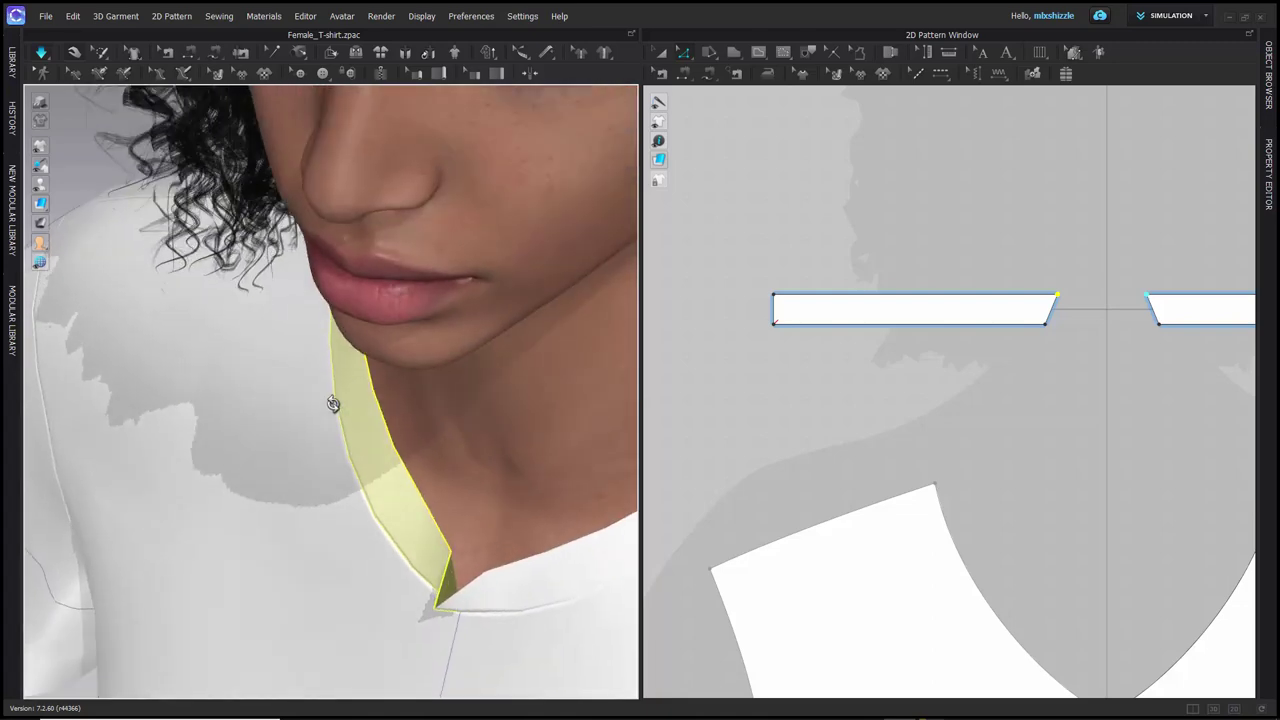
scroll(343, 374, down, 3)
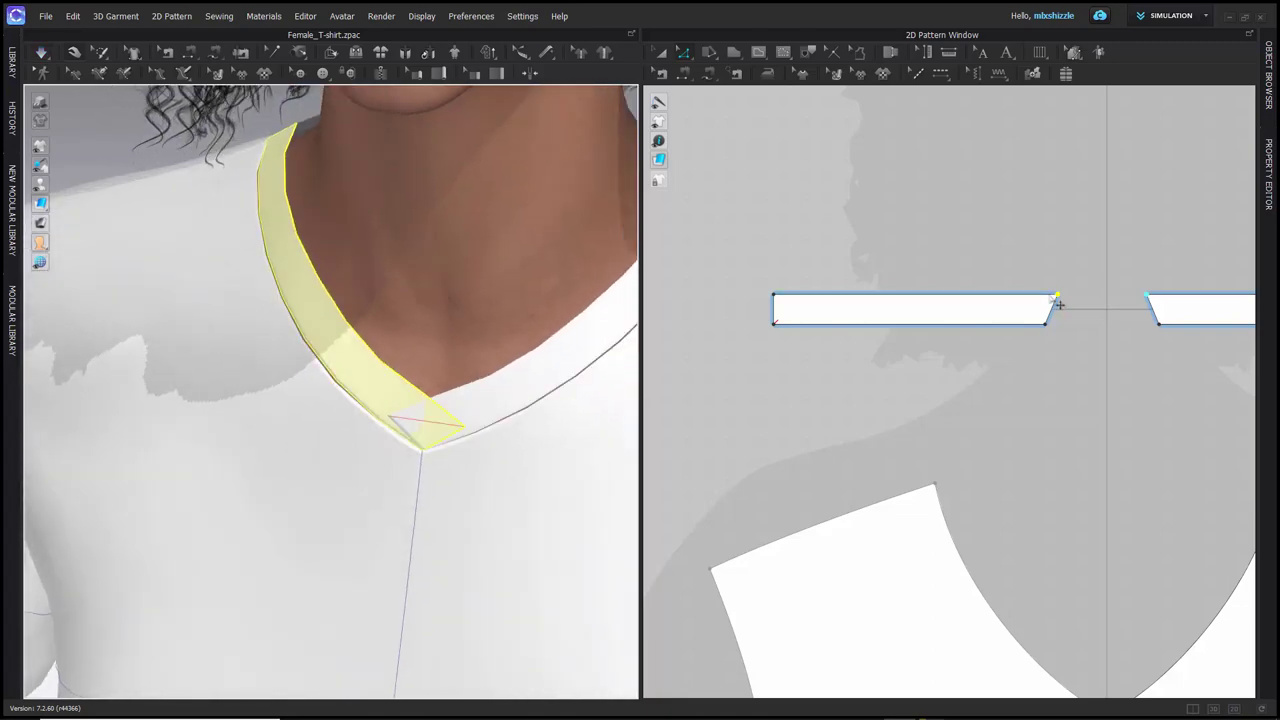
scroll(457, 428, up, 2)
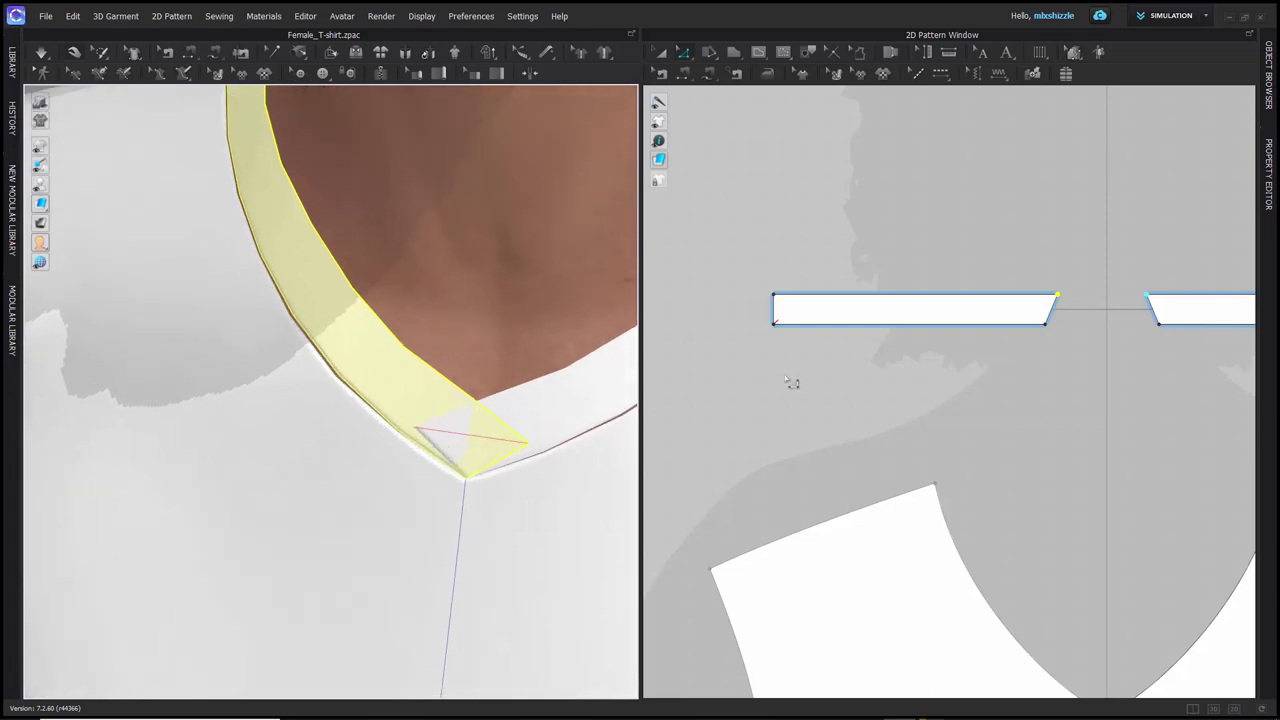
Step: Simulate the neckband into the V-neckline, then undo the last collar edit
key(space)
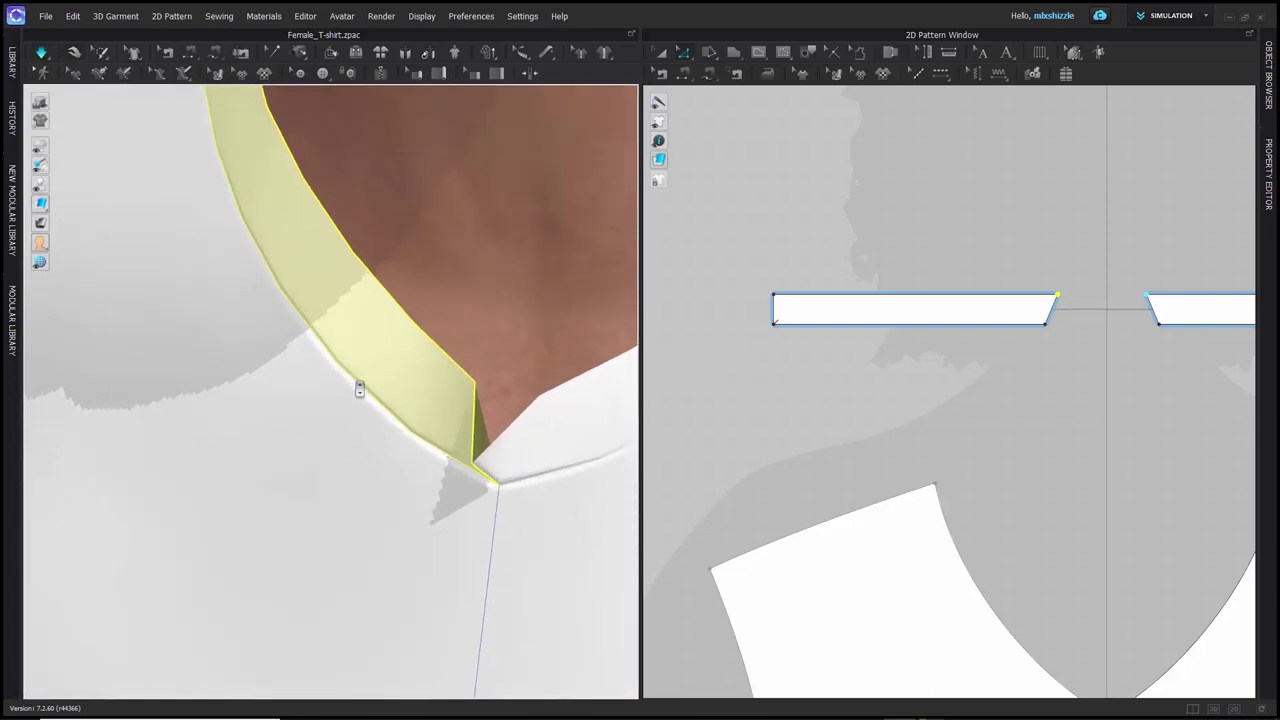
scroll(360, 390, down, 3)
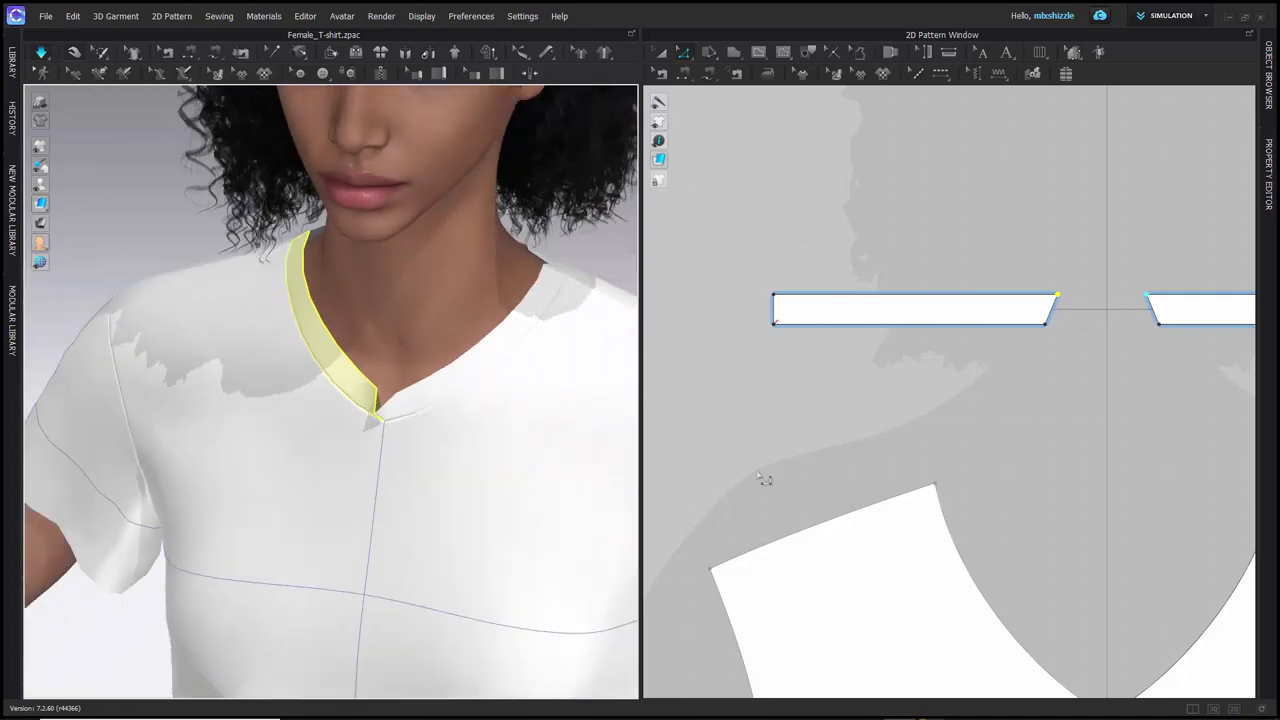
click(763, 479)
key(ctrl+z)
key(ctrl+z)
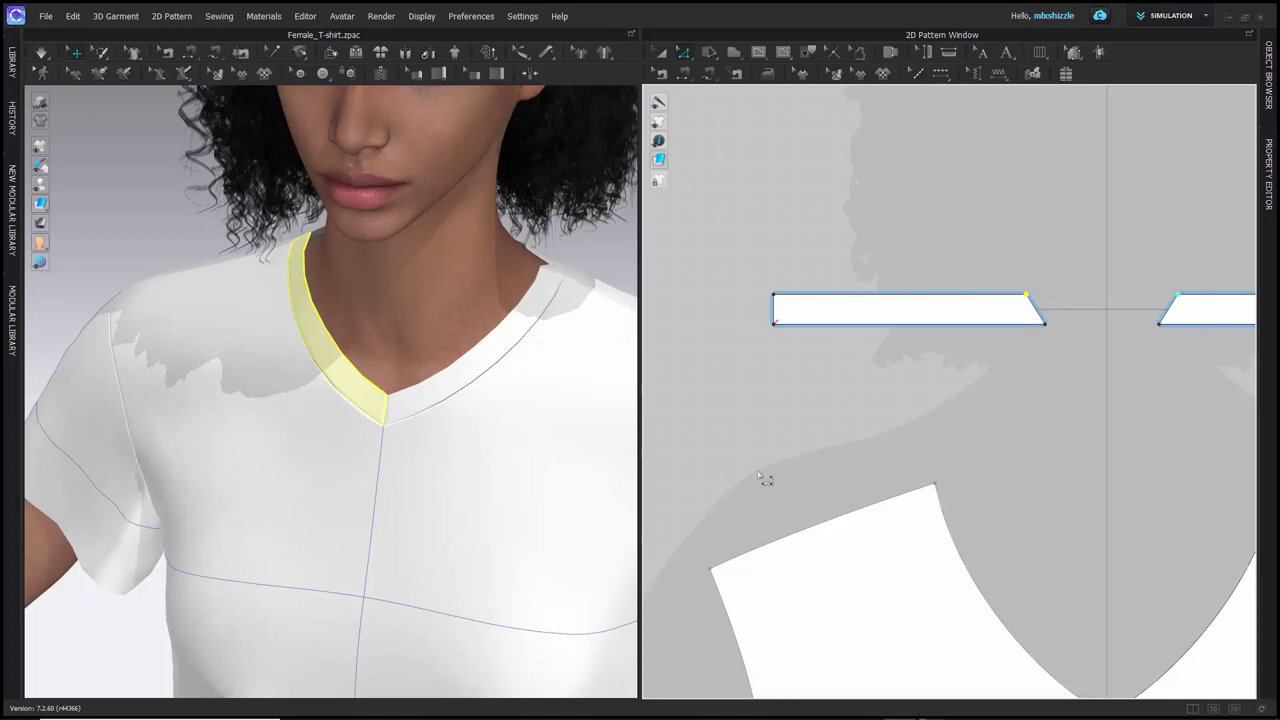
scroll(280, 383, up, 2)
scroll(280, 380, down, 4)
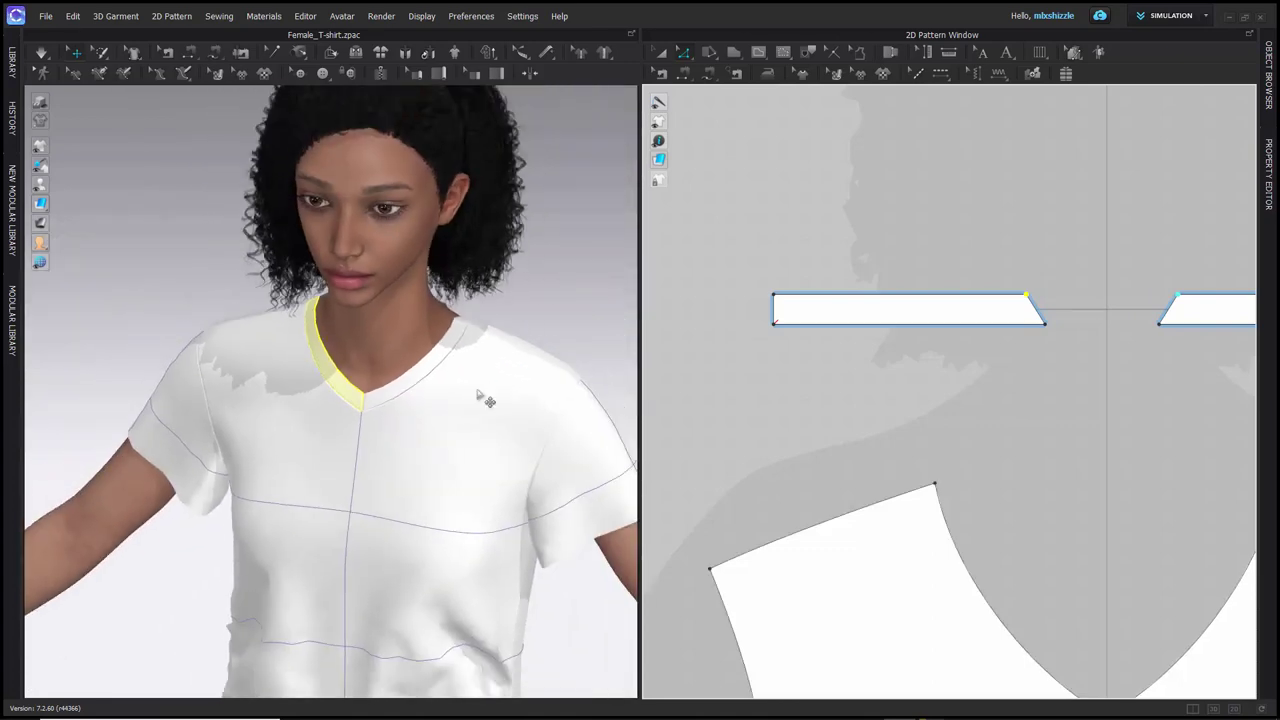
scroll(745, 390, down, 5)
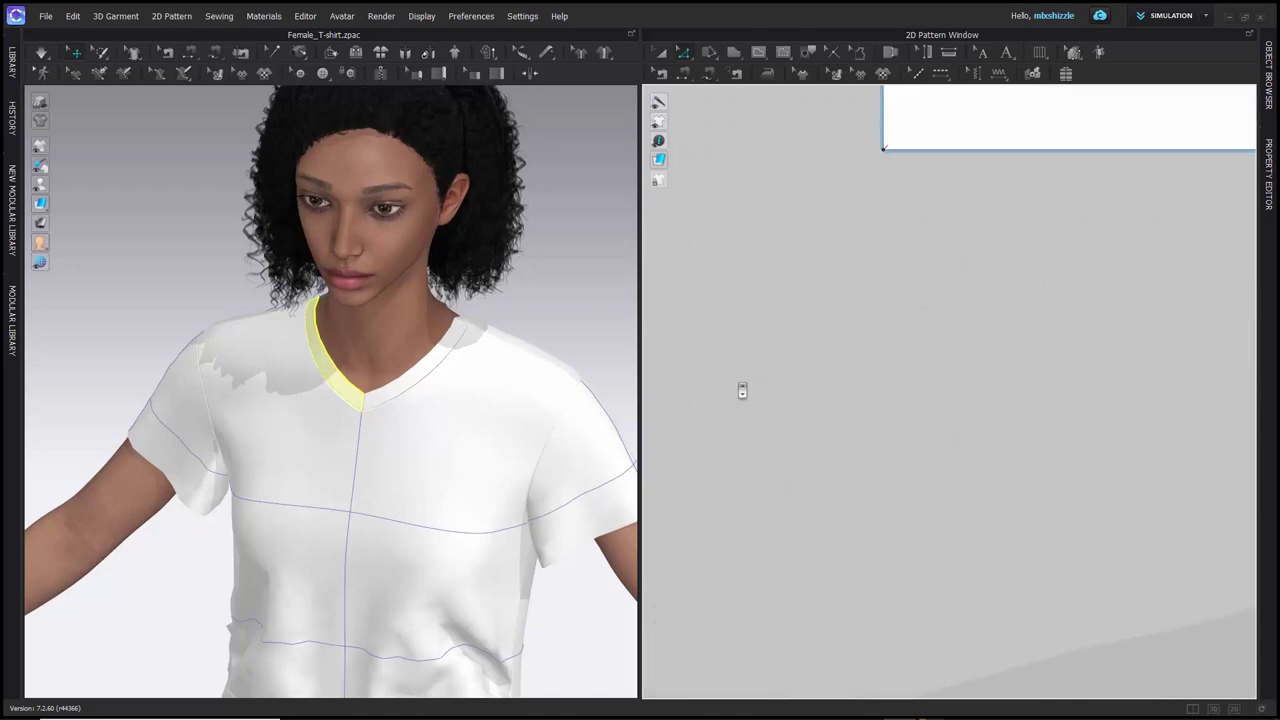
Step: Briefly open and close the Library, then pan the 2D view so both sleeves flank the bodice
right_drag(740, 337, 774, 254)
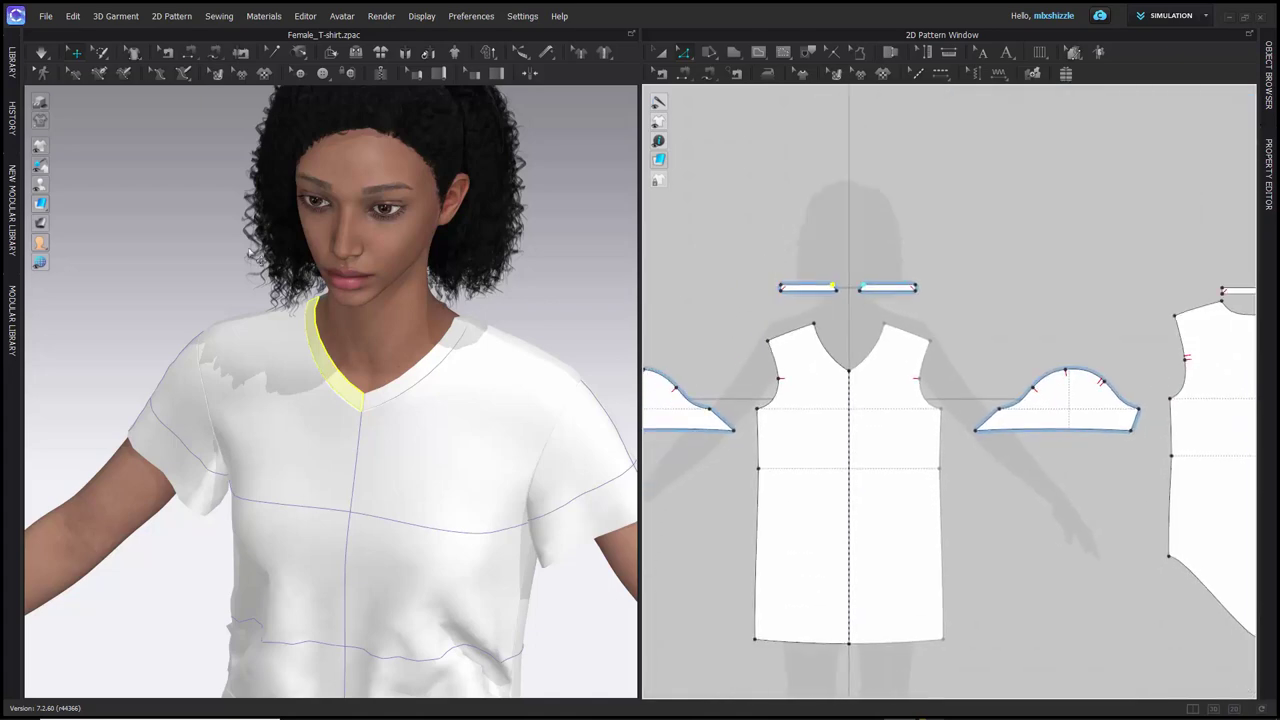
click(14, 72)
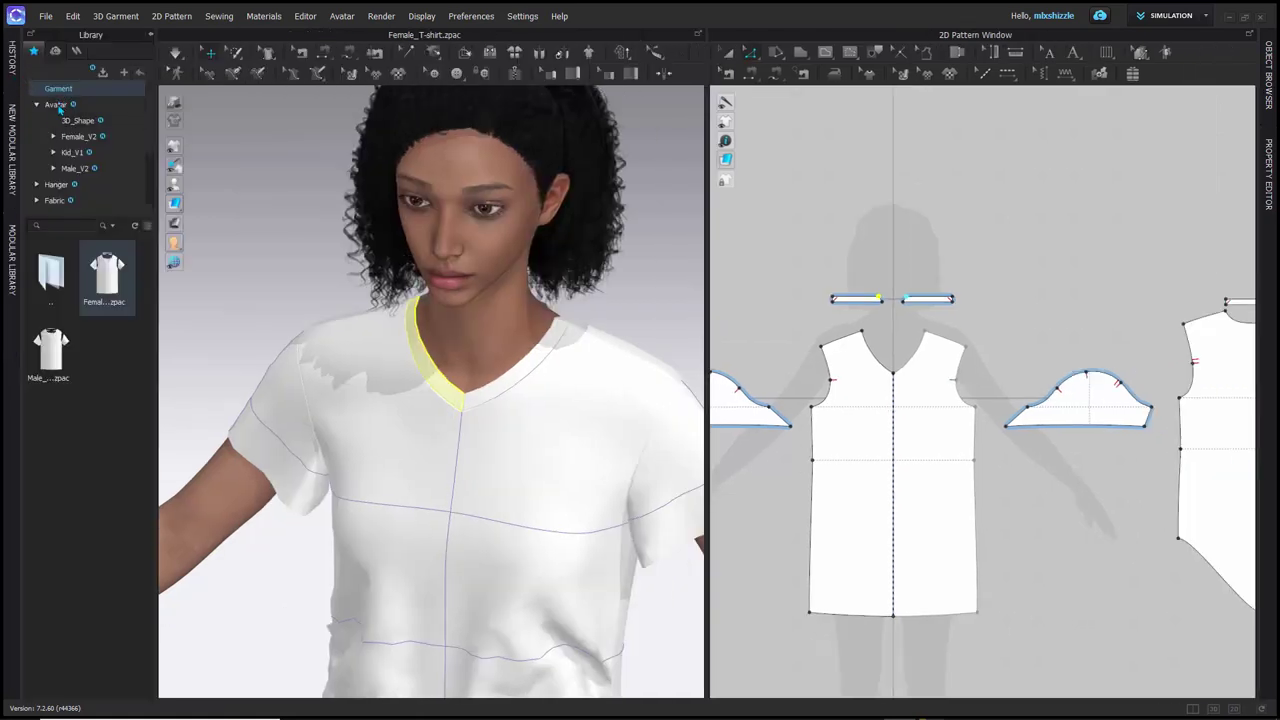
mouse_move(108, 279)
click(151, 37)
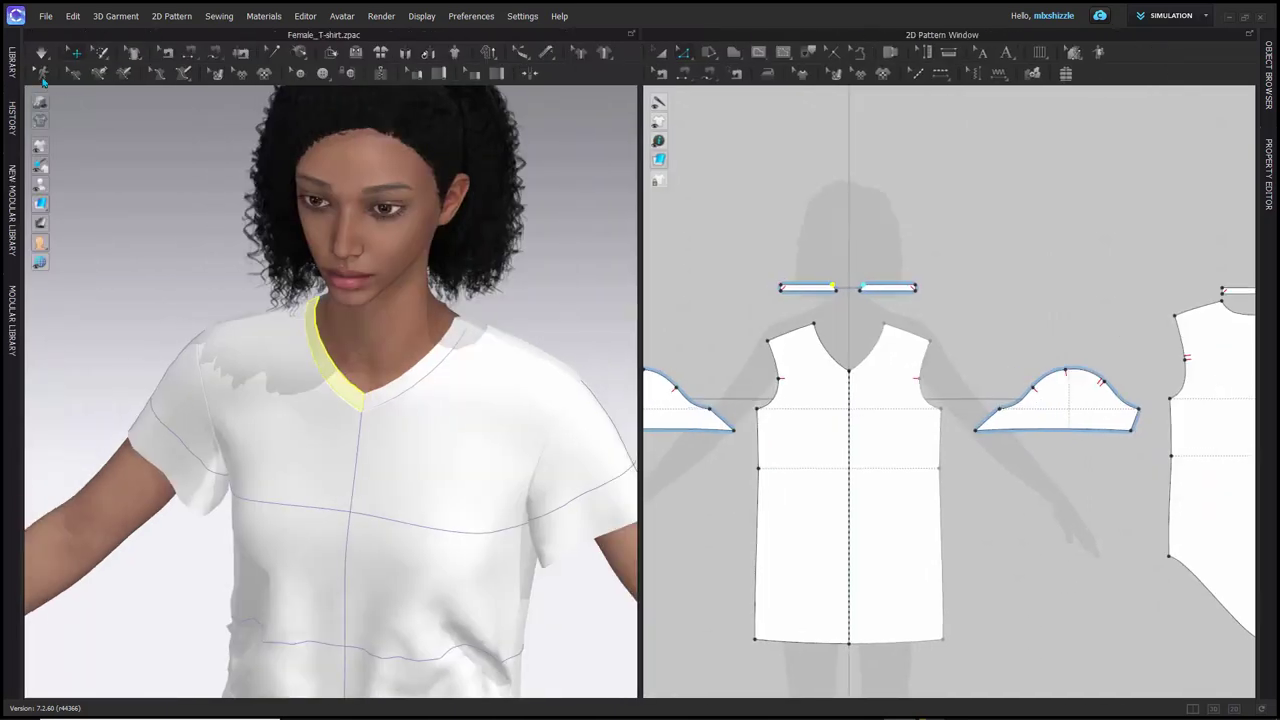
scroll(193, 232, down, 3)
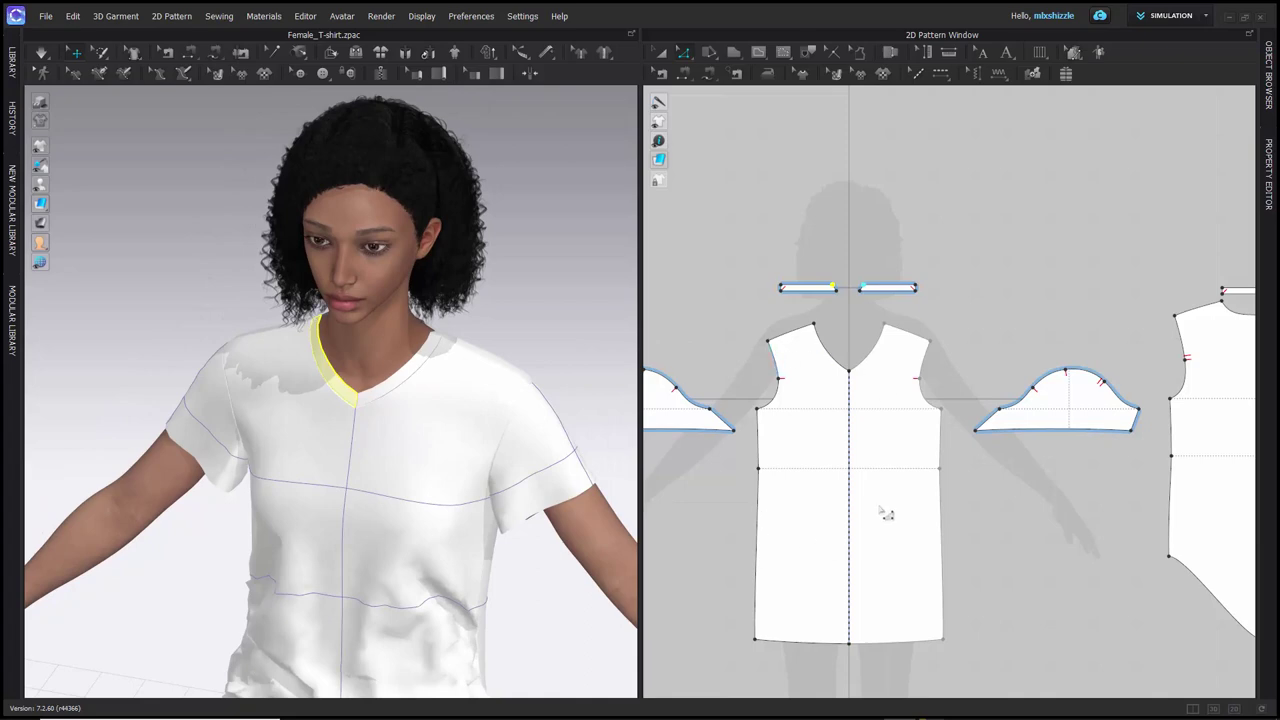
click(847, 468)
right_drag(665, 322, 795, 297)
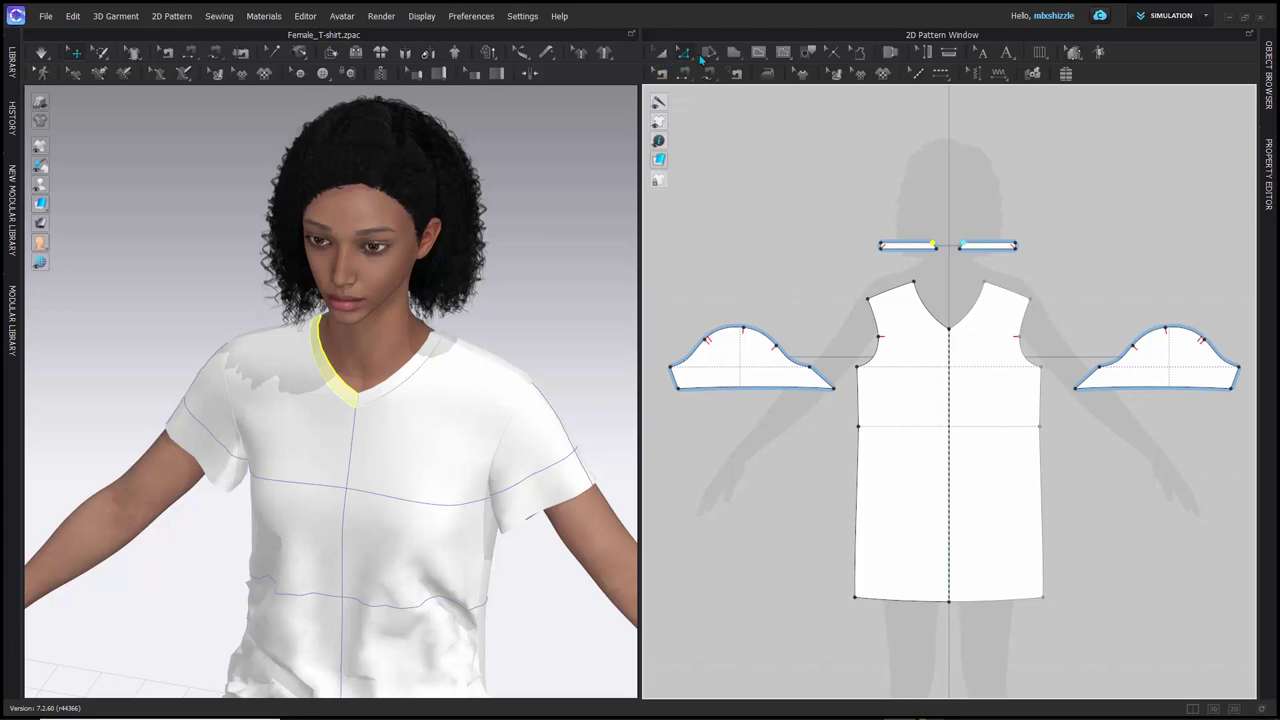
Step: Select the left sleeve and front bodice, switch to Edit Pattern, and zoom to center the layout
click(1074, 71)
click(721, 350)
click(906, 354)
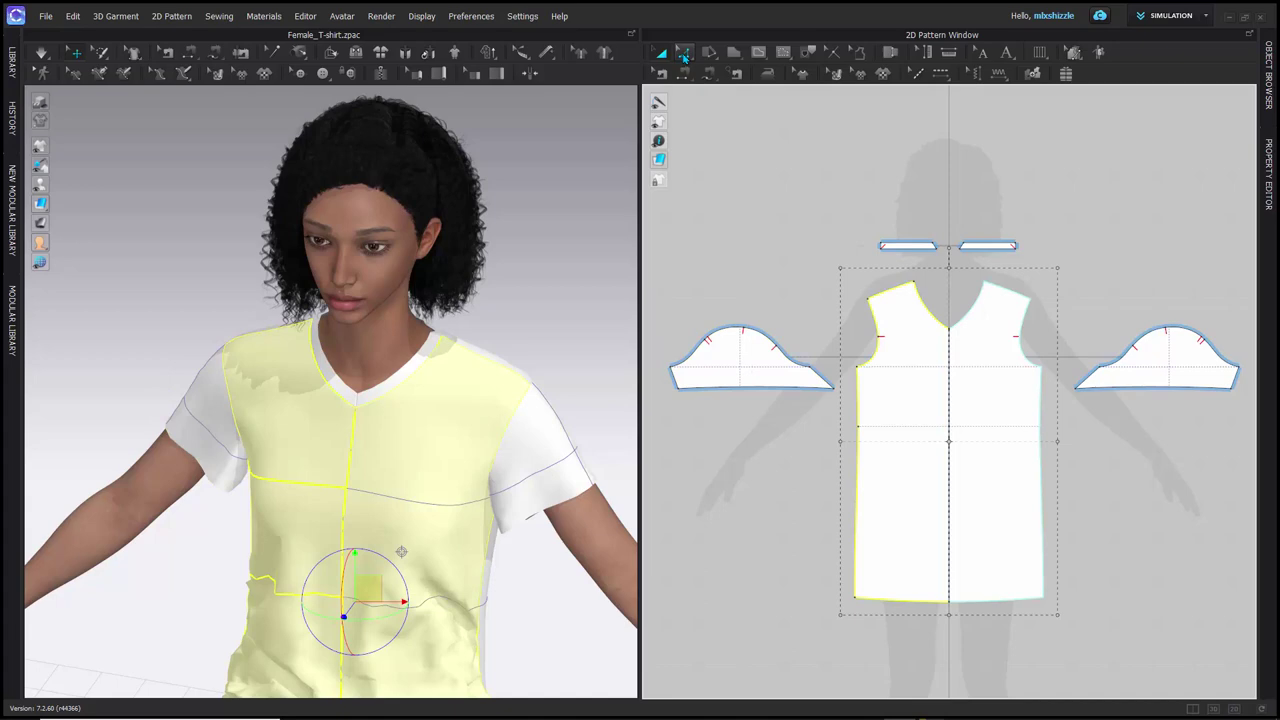
click(684, 52)
scroll(780, 352, up, 3)
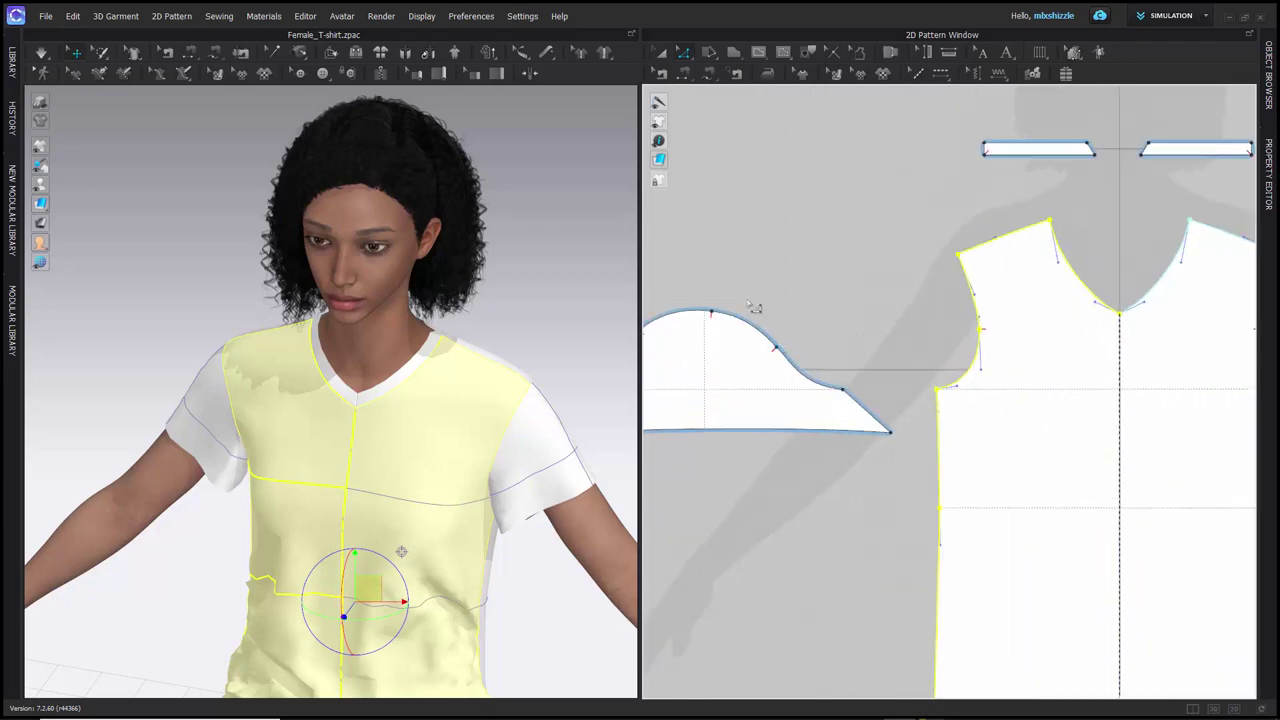
scroll(858, 339, up, 2)
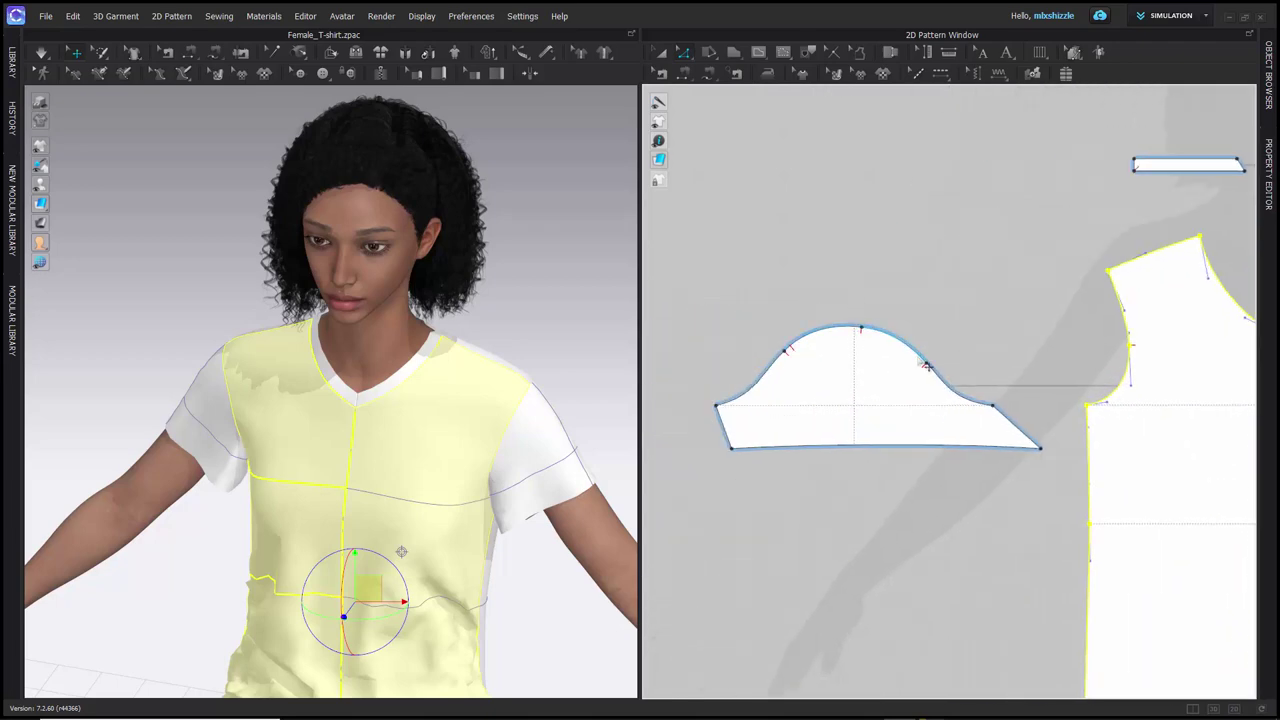
scroll(796, 294, up, 3)
scroll(796, 294, down, 5)
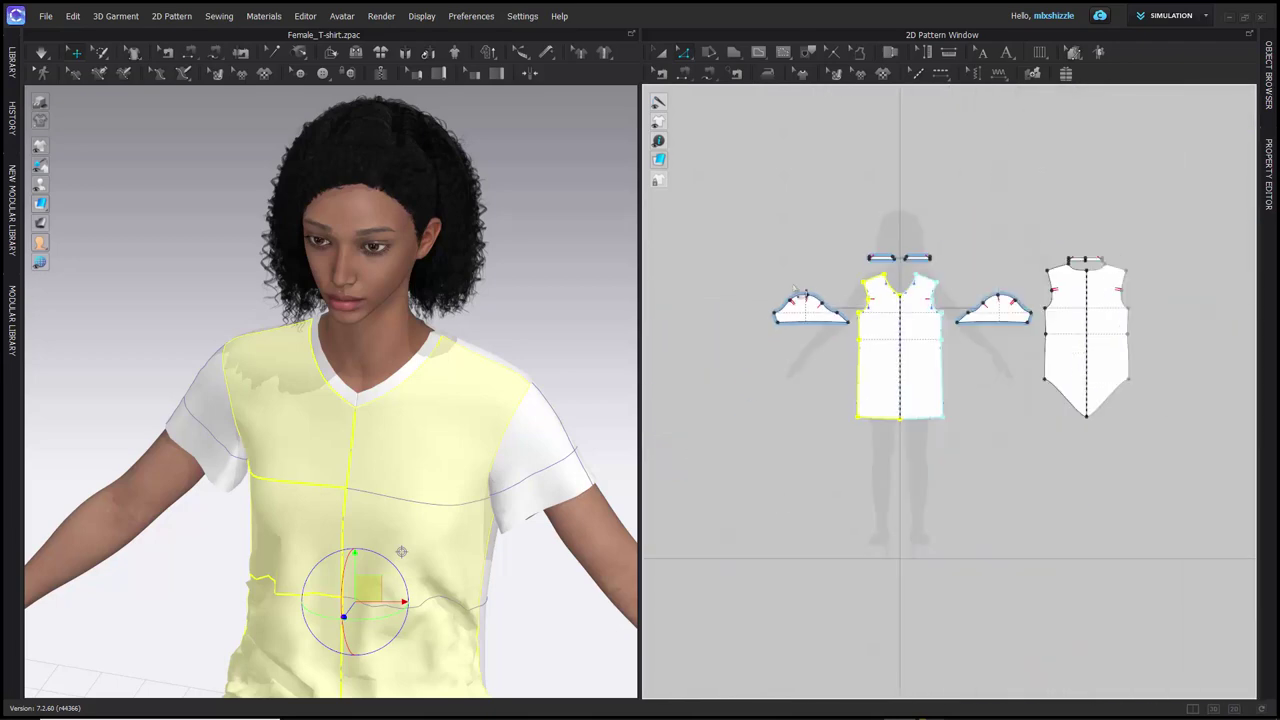
scroll(790, 310, up, 1)
scroll(777, 337, up, 4)
scroll(779, 341, down, 3)
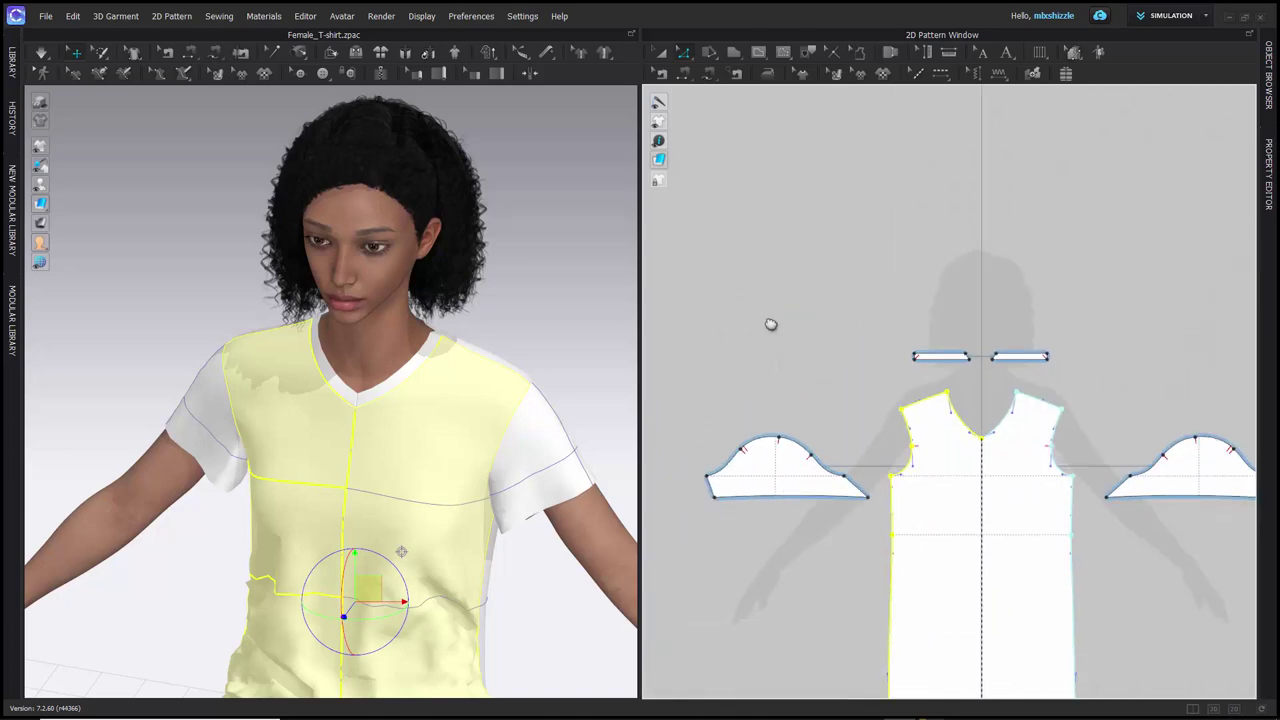
middle_drag(768, 323, 773, 298)
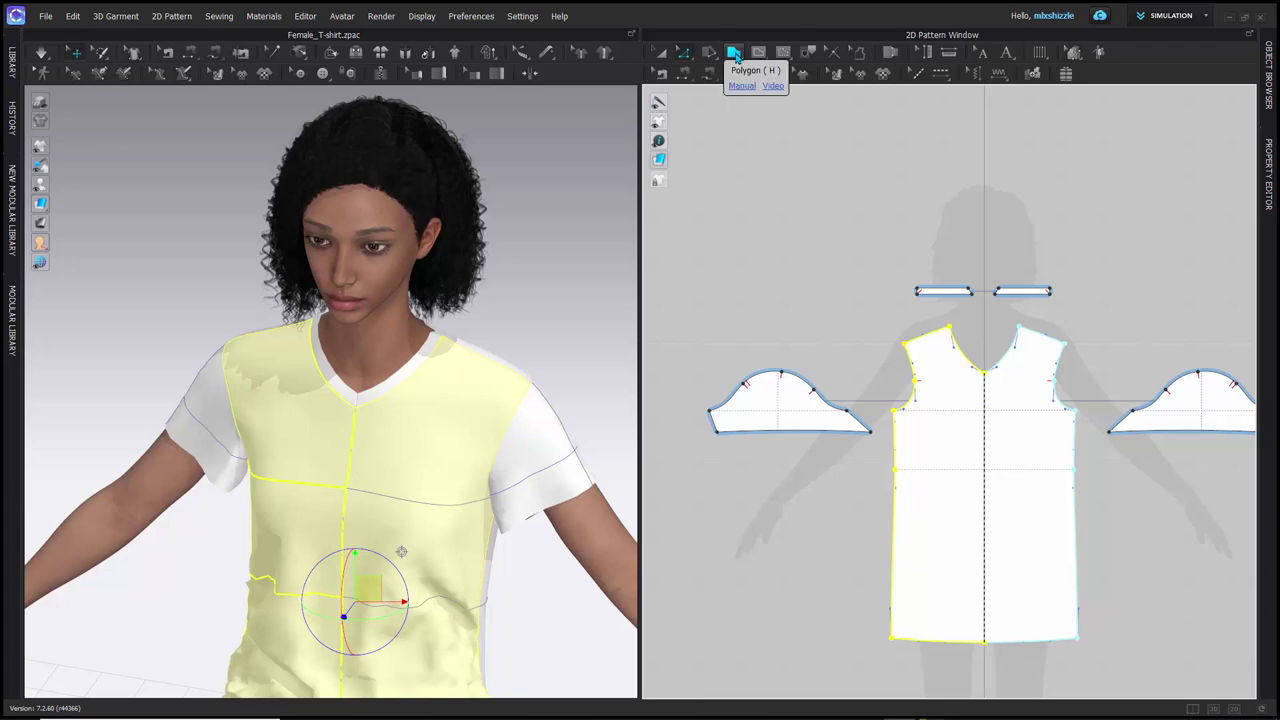
Step: Draw a new rectangle pattern piece at the upper left of the 2D layout with Rectangle (S)
click(735, 56)
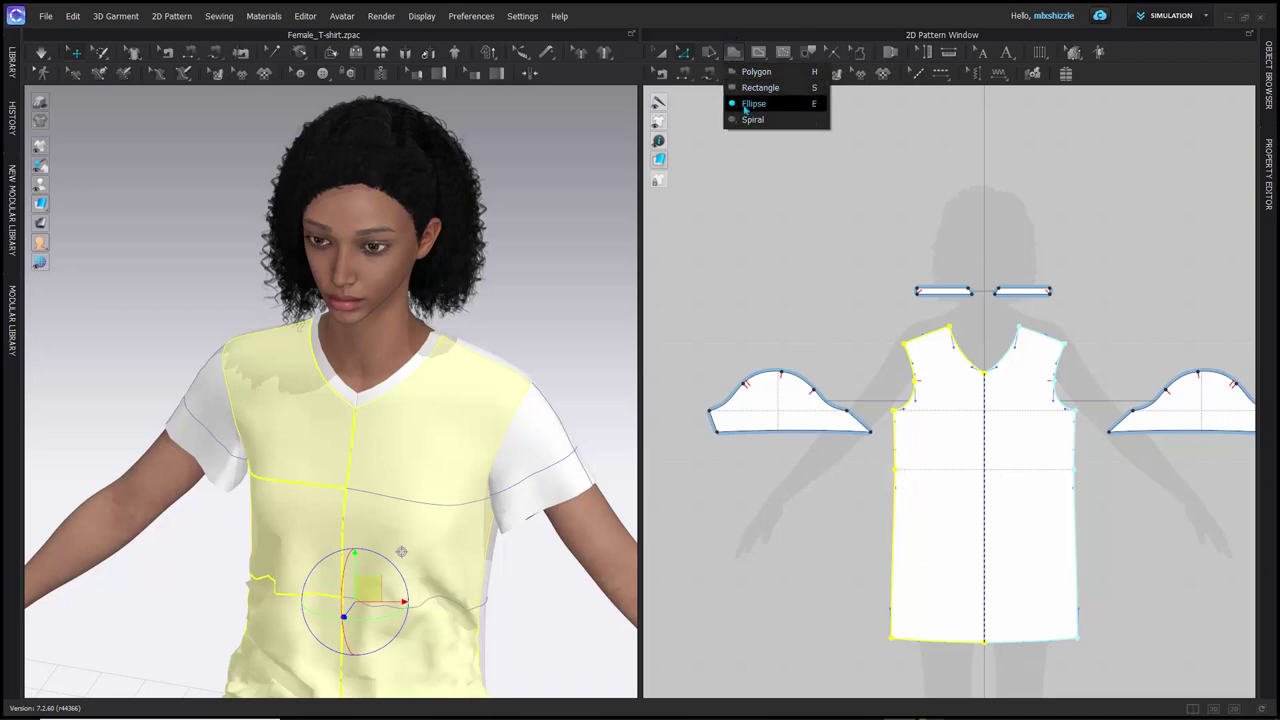
click(727, 24)
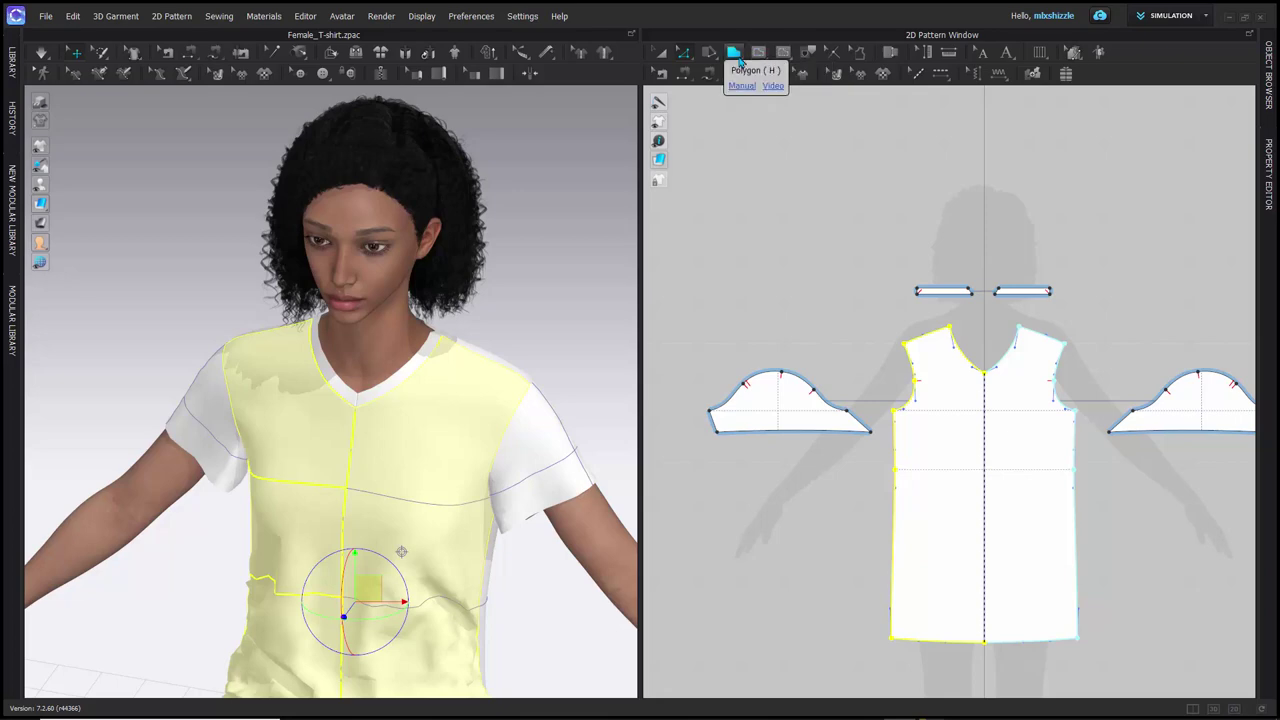
click(739, 60)
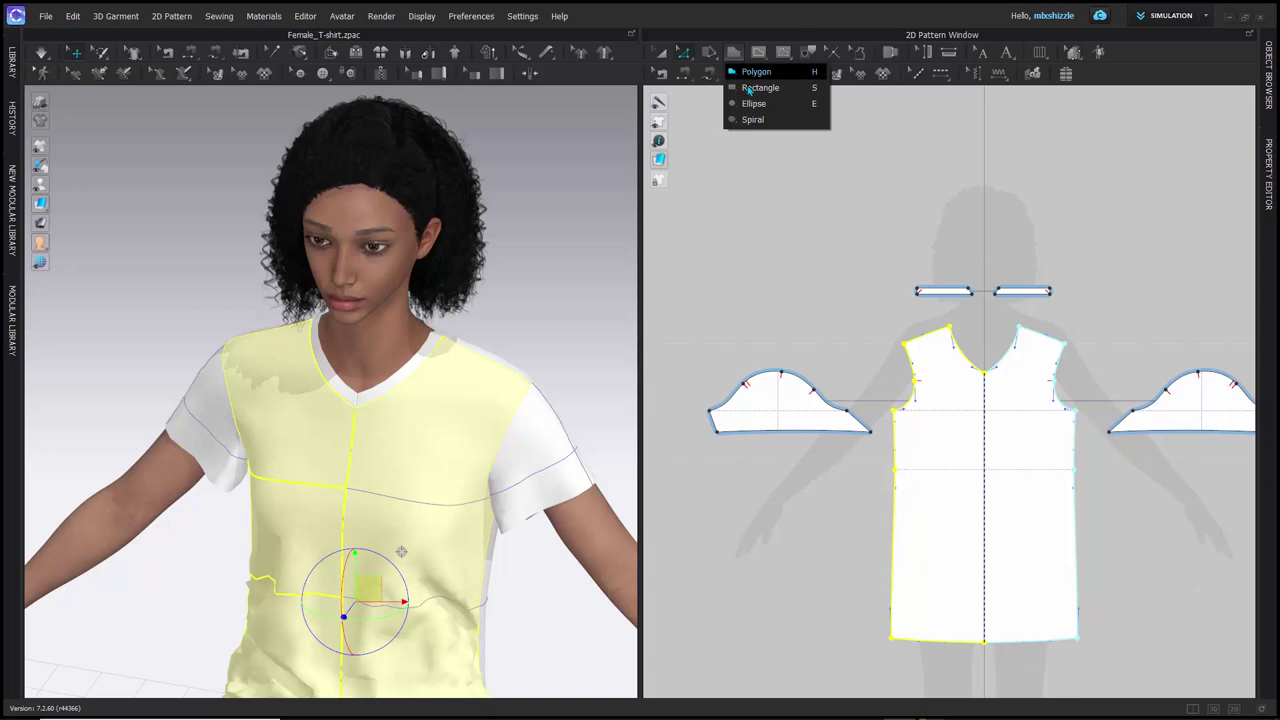
click(752, 89)
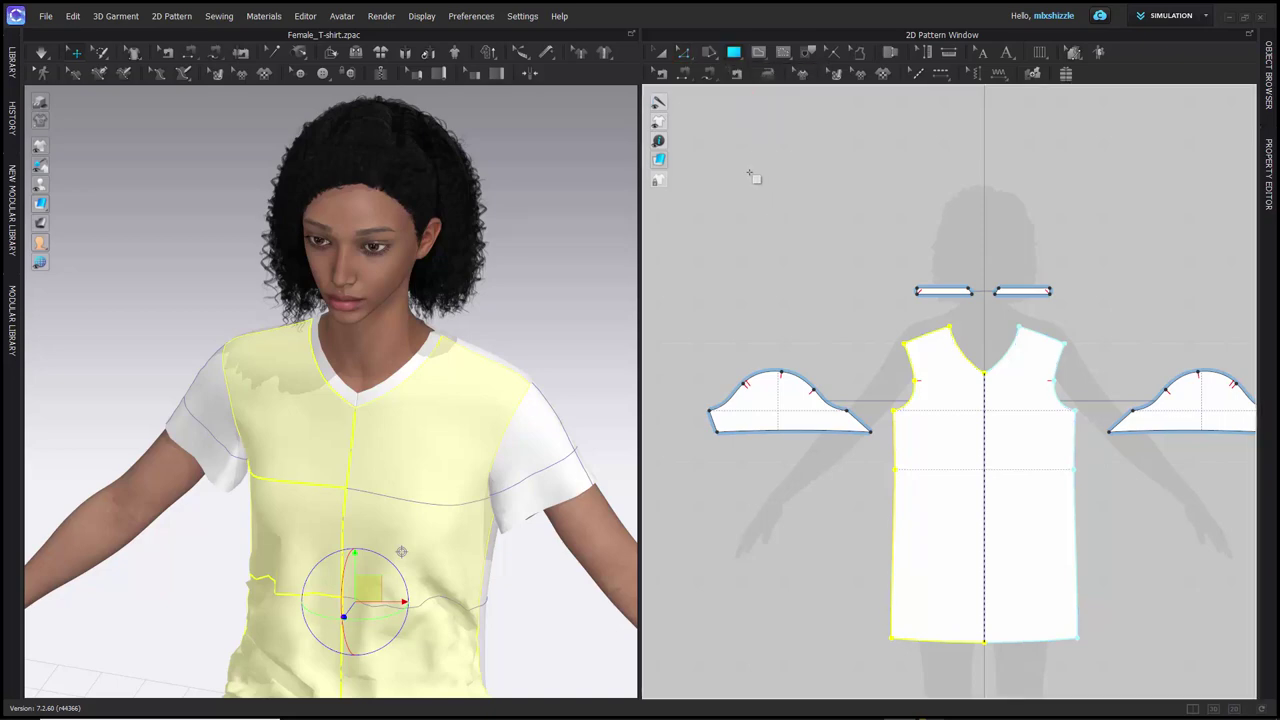
drag(749, 173, 898, 231)
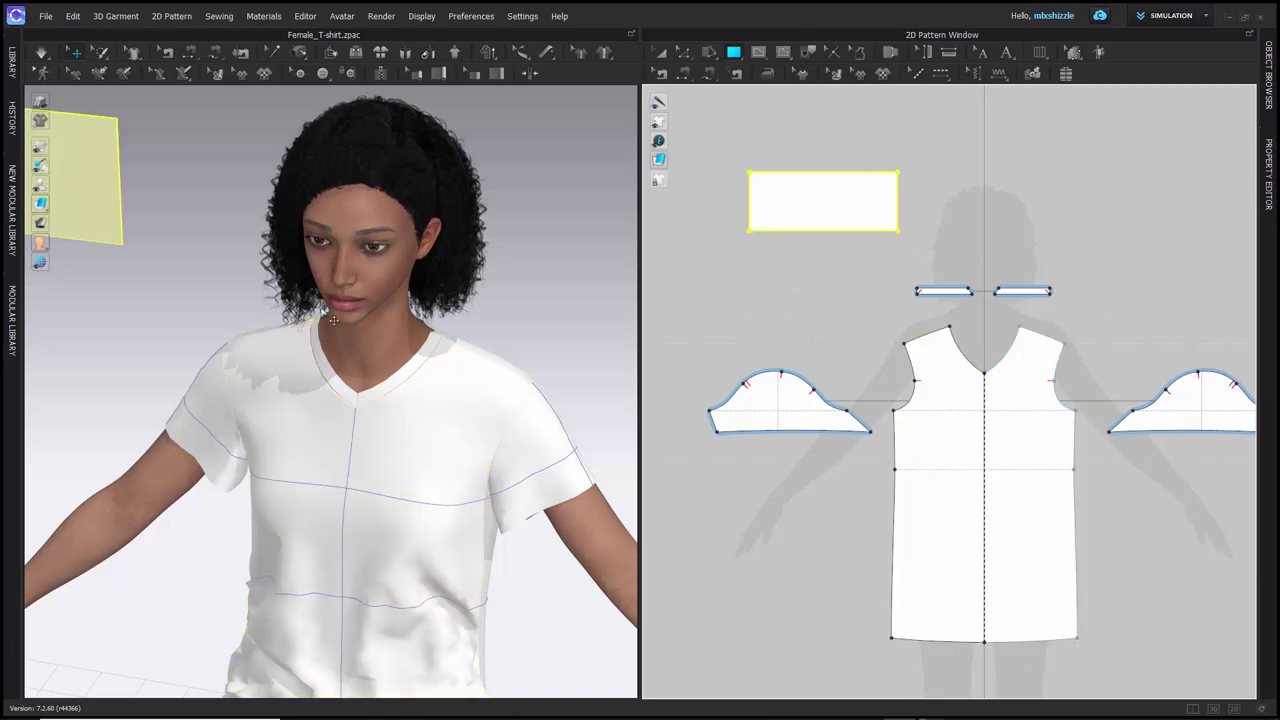
Step: Orbit and zoom the 3D view to see the rectangle as a flat panel beside the avatar
middle_drag(230, 316, 477, 374)
right_drag(443, 333, 372, 291)
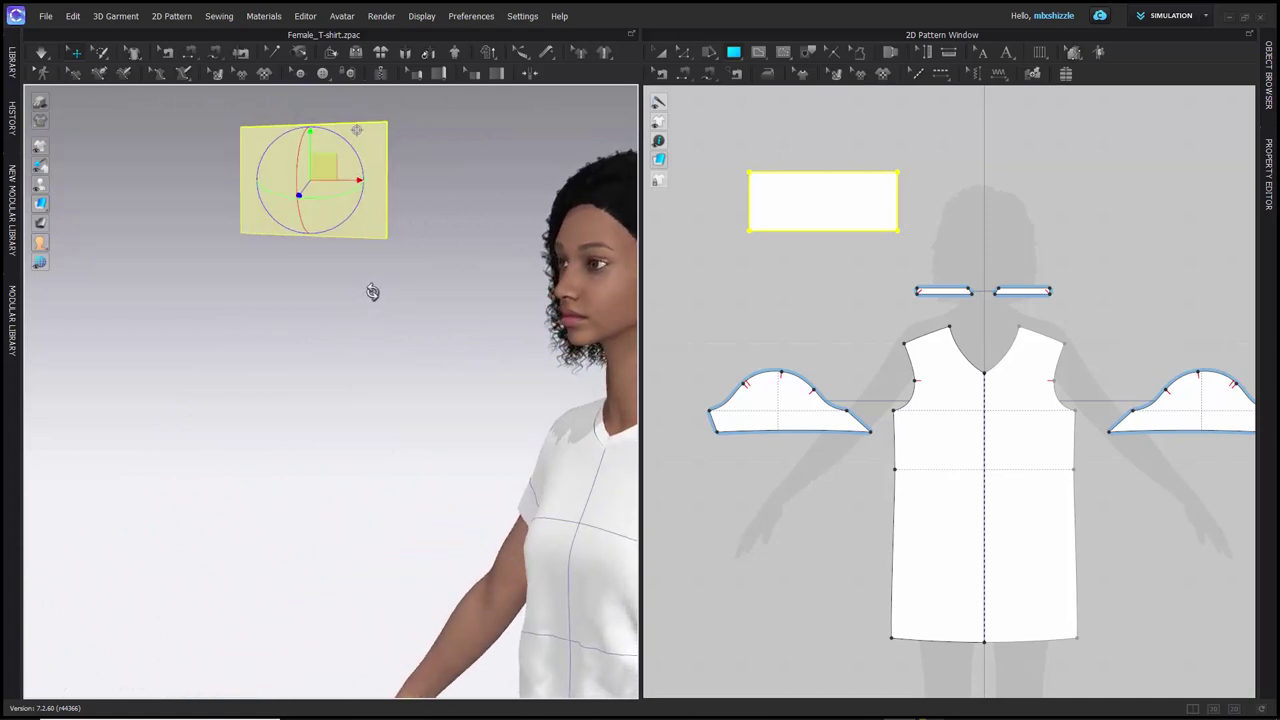
middle_drag(406, 263, 386, 377)
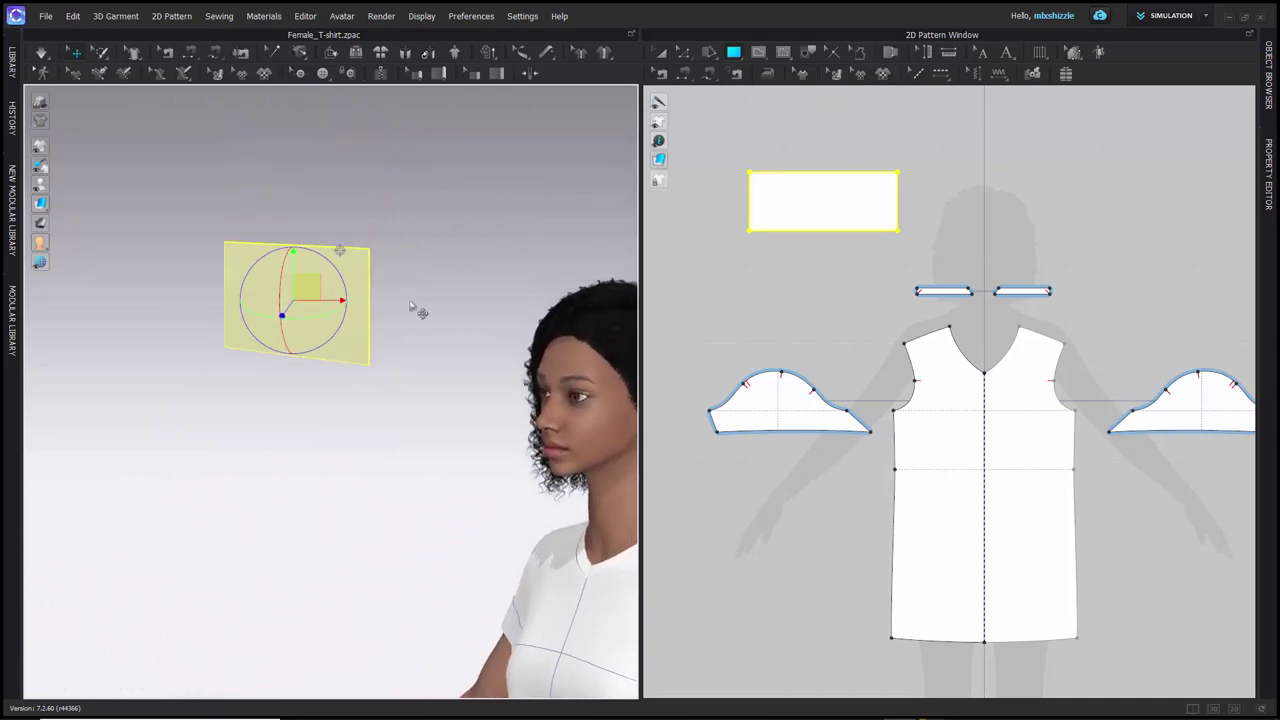
mouse_move(410, 305)
right_down()
mouse_move(334, 300)
mouse_move(435, 313)
mouse_move(443, 386)
mouse_move(371, 389)
mouse_move(429, 346)
mouse_move(503, 323)
mouse_move(371, 297)
mouse_move(300, 309)
mouse_move(407, 296)
right_up()
scroll(437, 306, up, 2)
scroll(438, 306, down, 2)
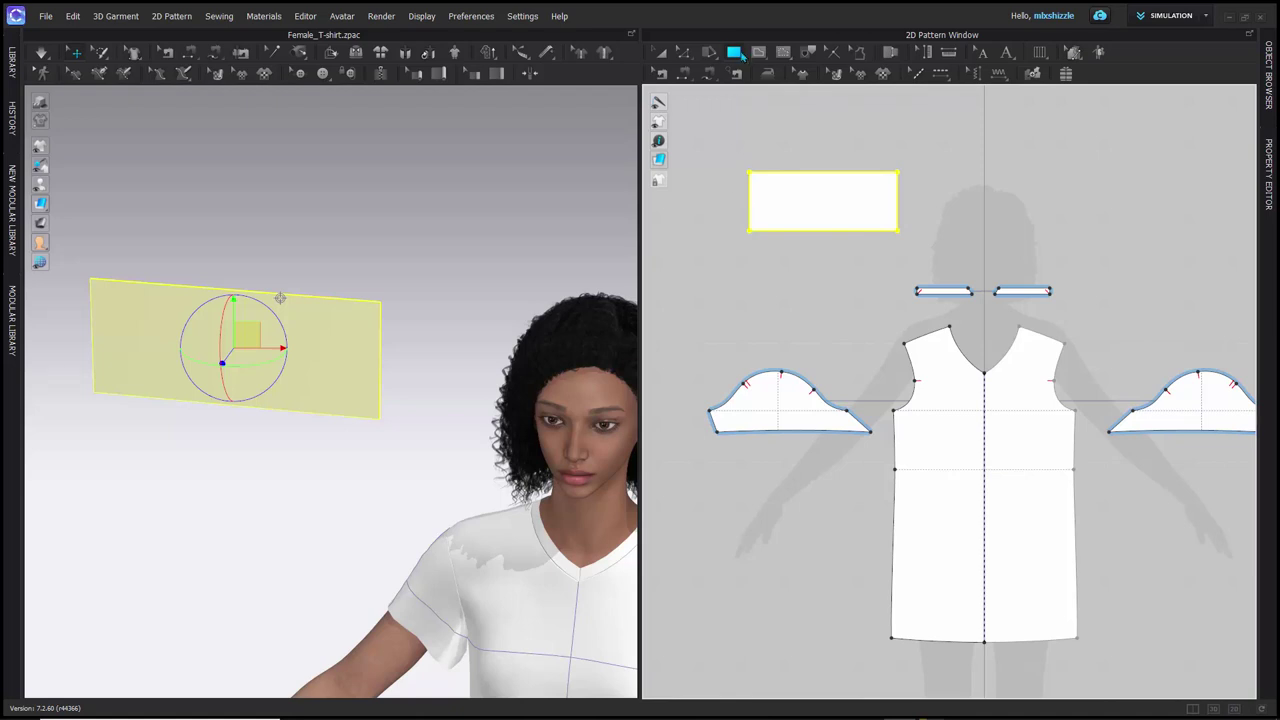
Step: Draw a circle pattern piece above the neck strips with Ellipse (E)
click(734, 52)
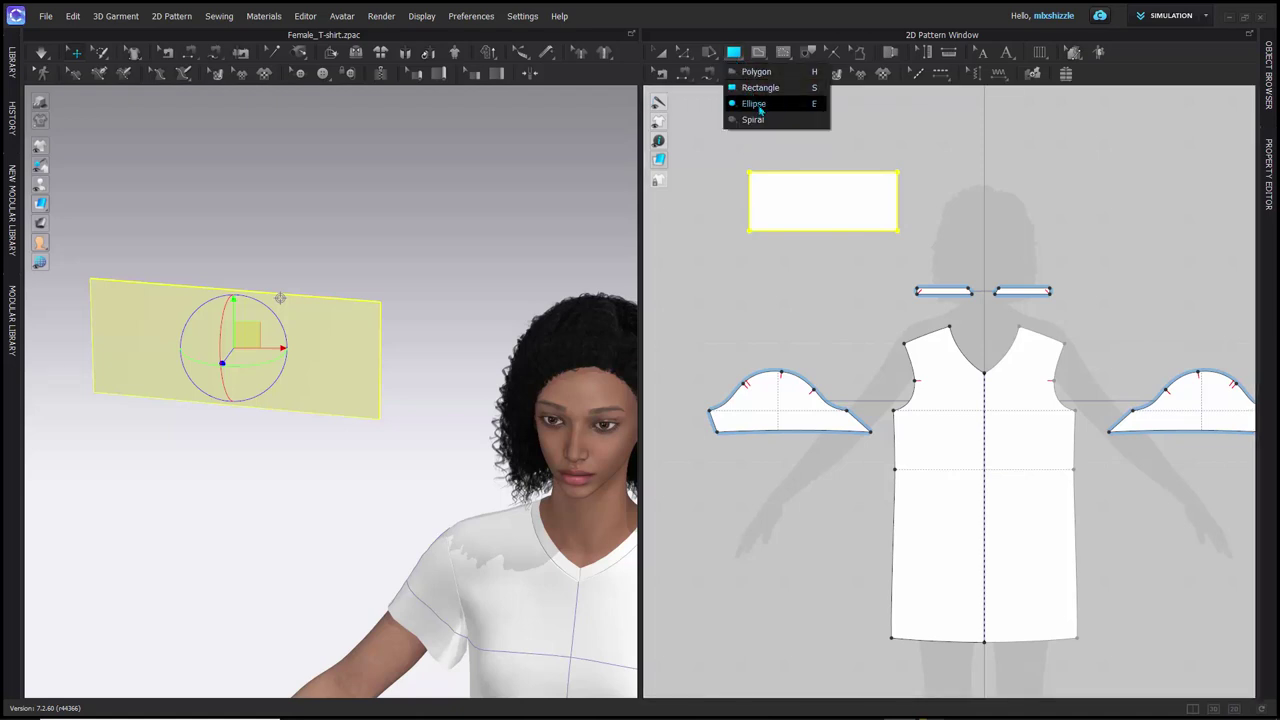
click(754, 104)
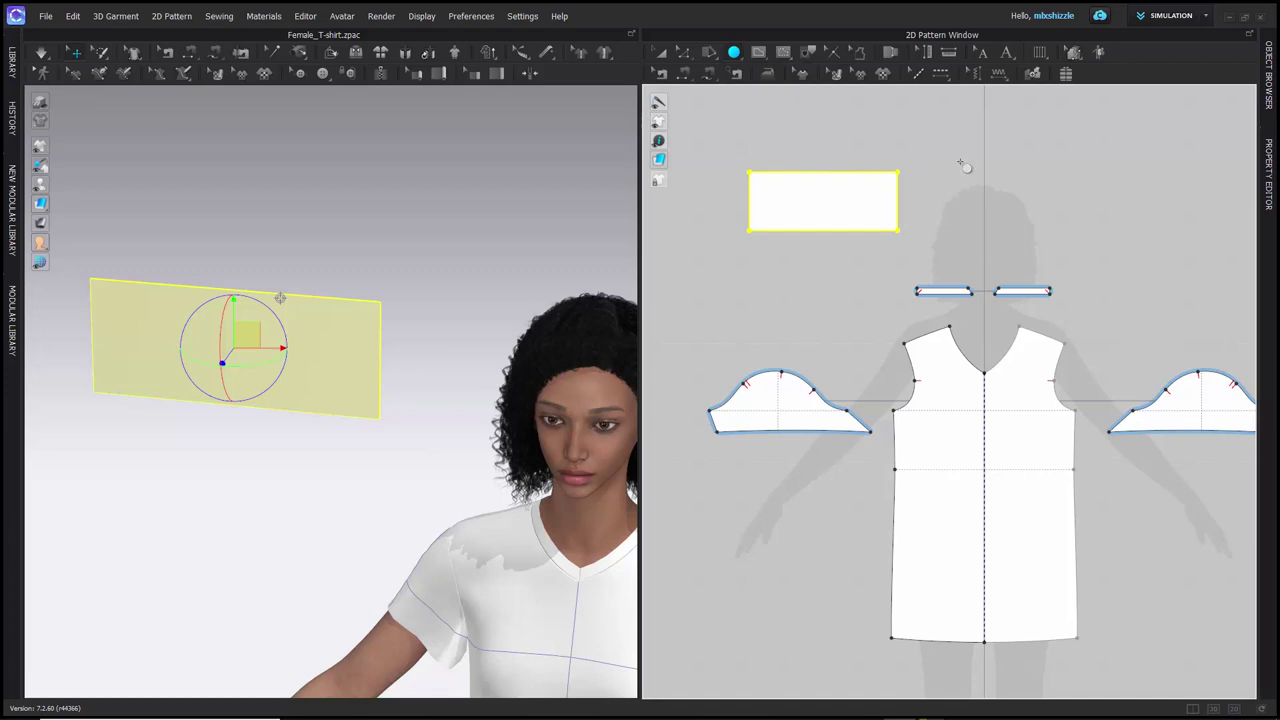
mouse_move(961, 139)
mouse_down()
mouse_move(1057, 211)
mouse_move(1093, 268)
mouse_up()
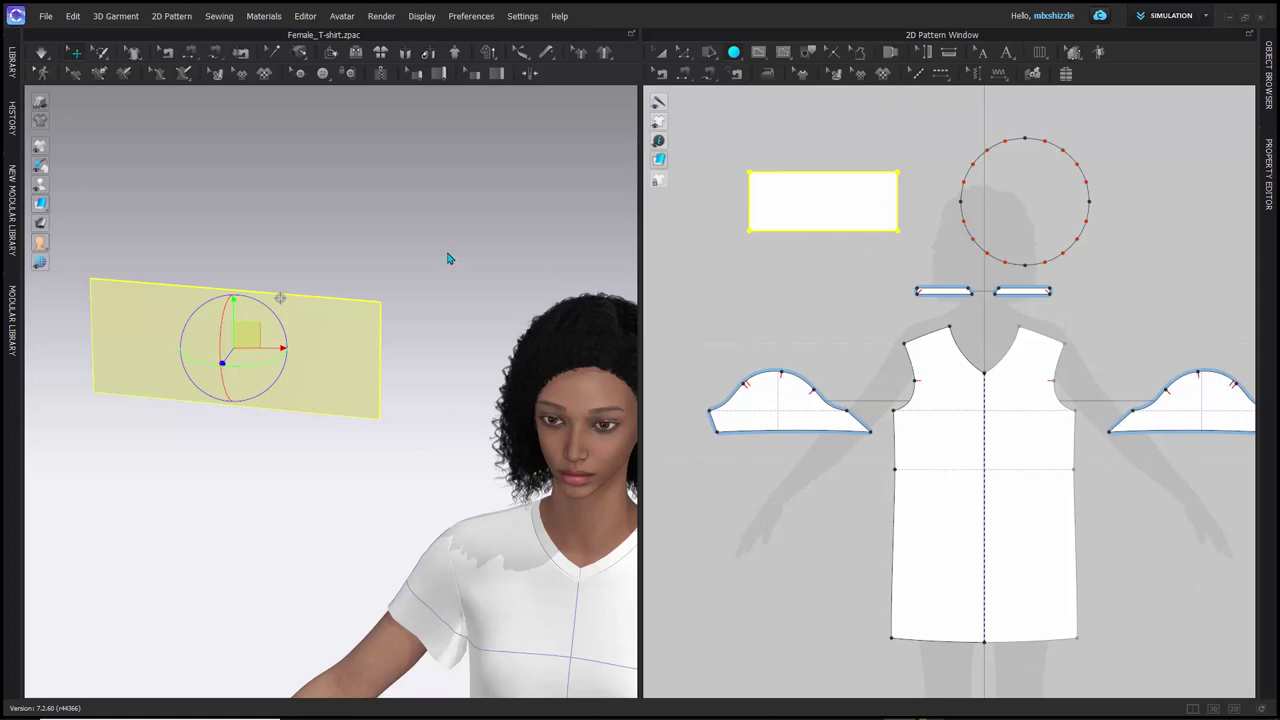
click(962, 200)
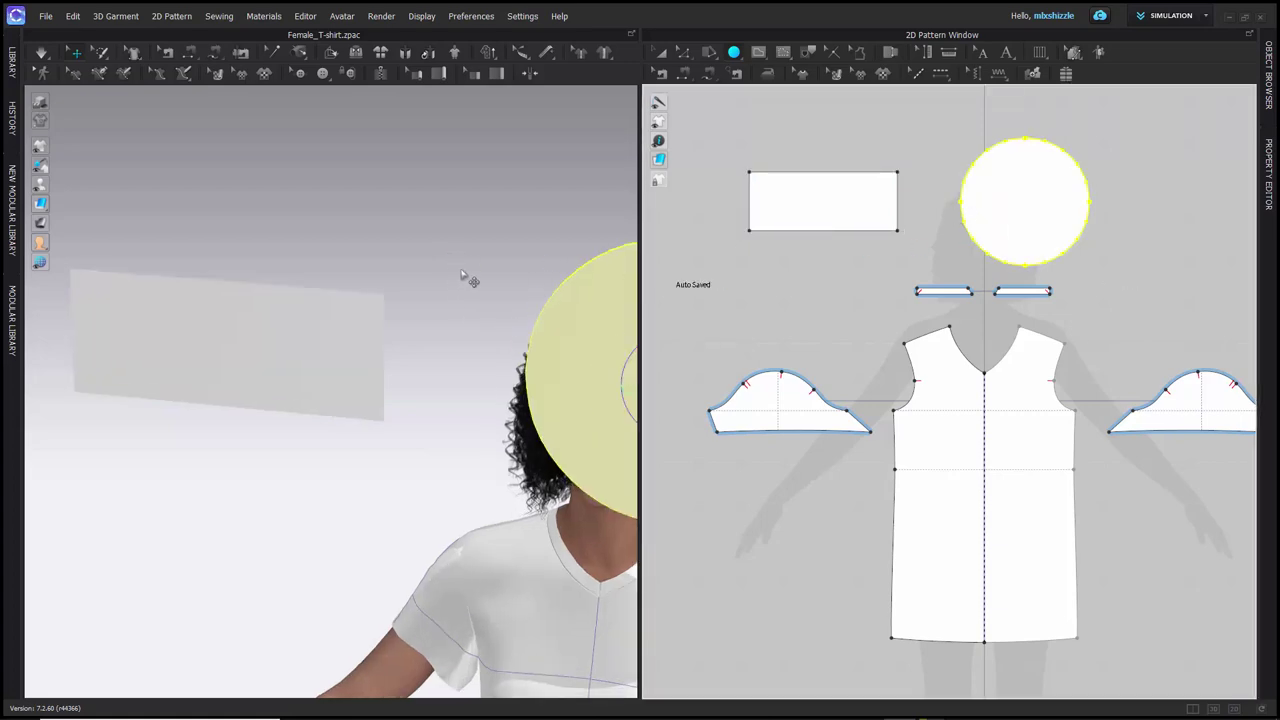
right_drag(423, 280, 450, 274)
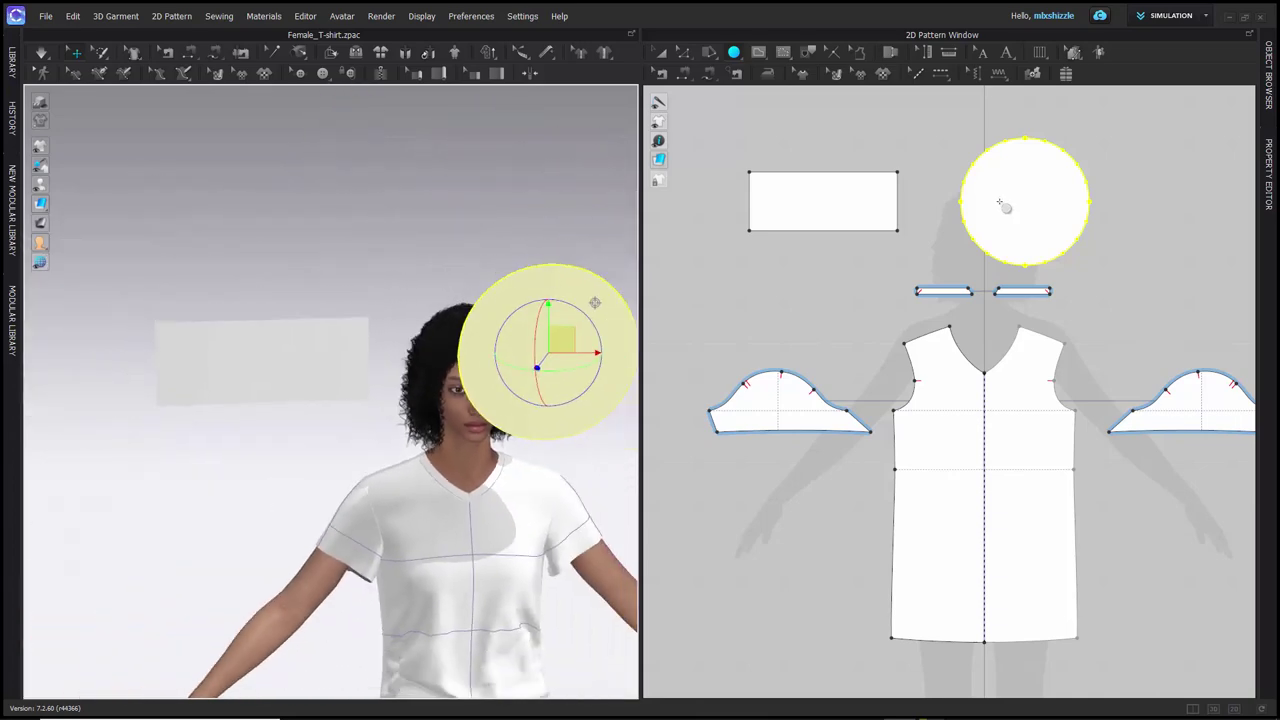
Step: Delete the rectangle and circle pieces using Transform Pattern (A)
key(a)
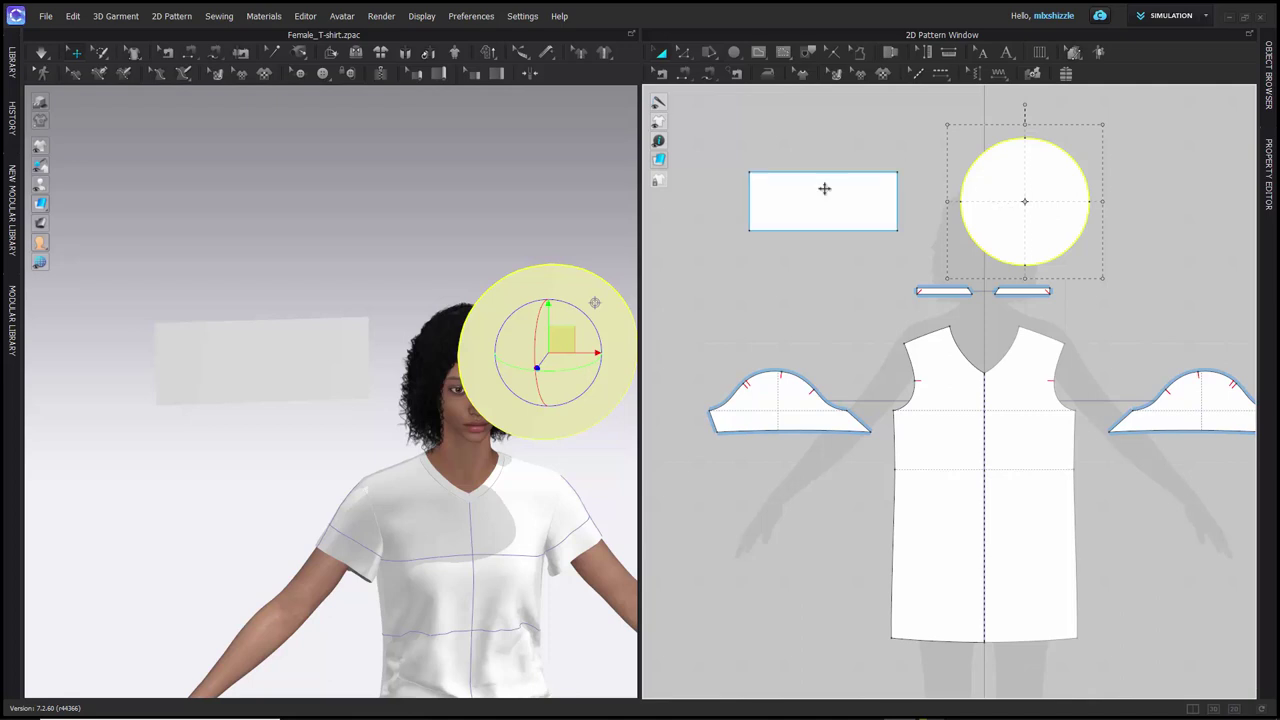
click(824, 189)
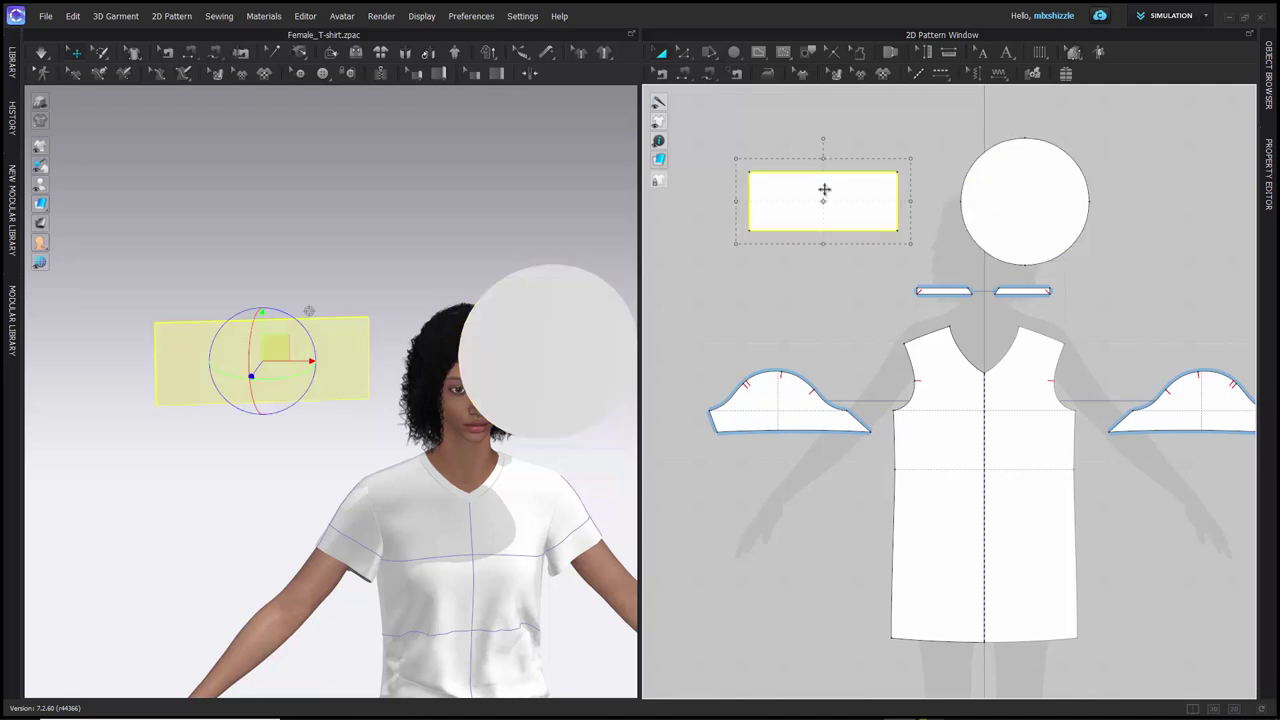
key(Delete)
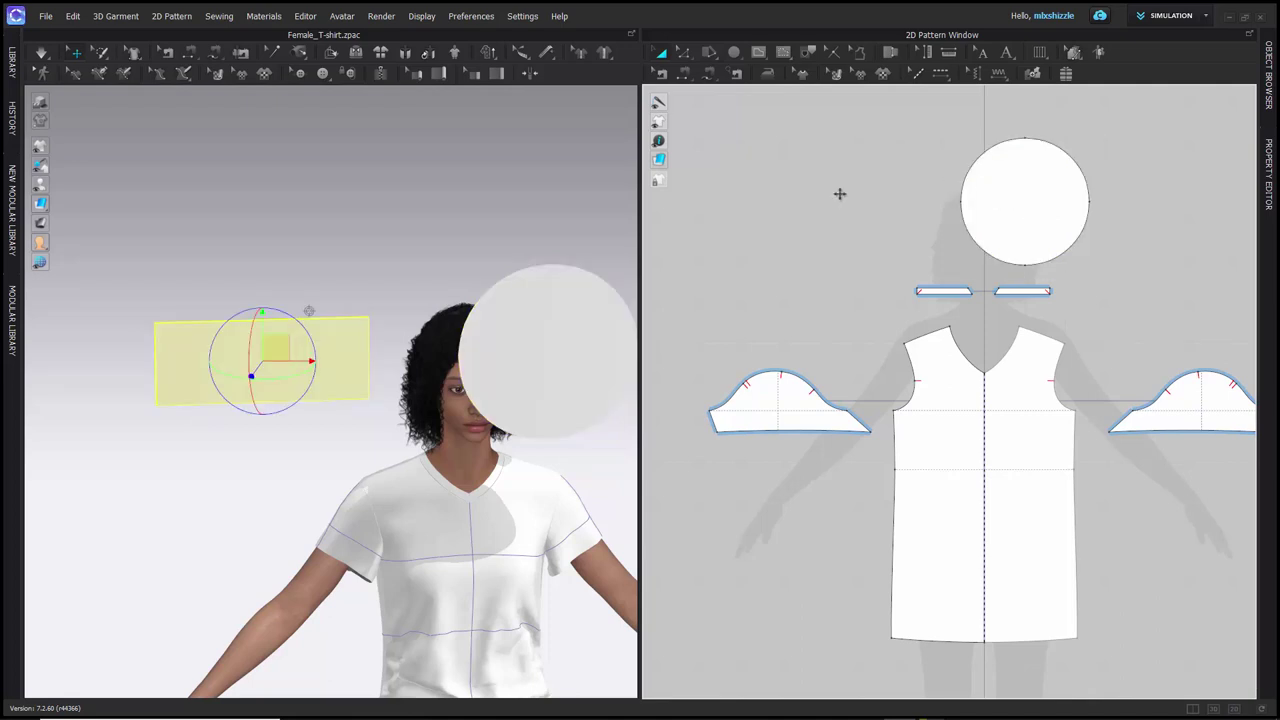
click(1012, 161)
key(Delete)
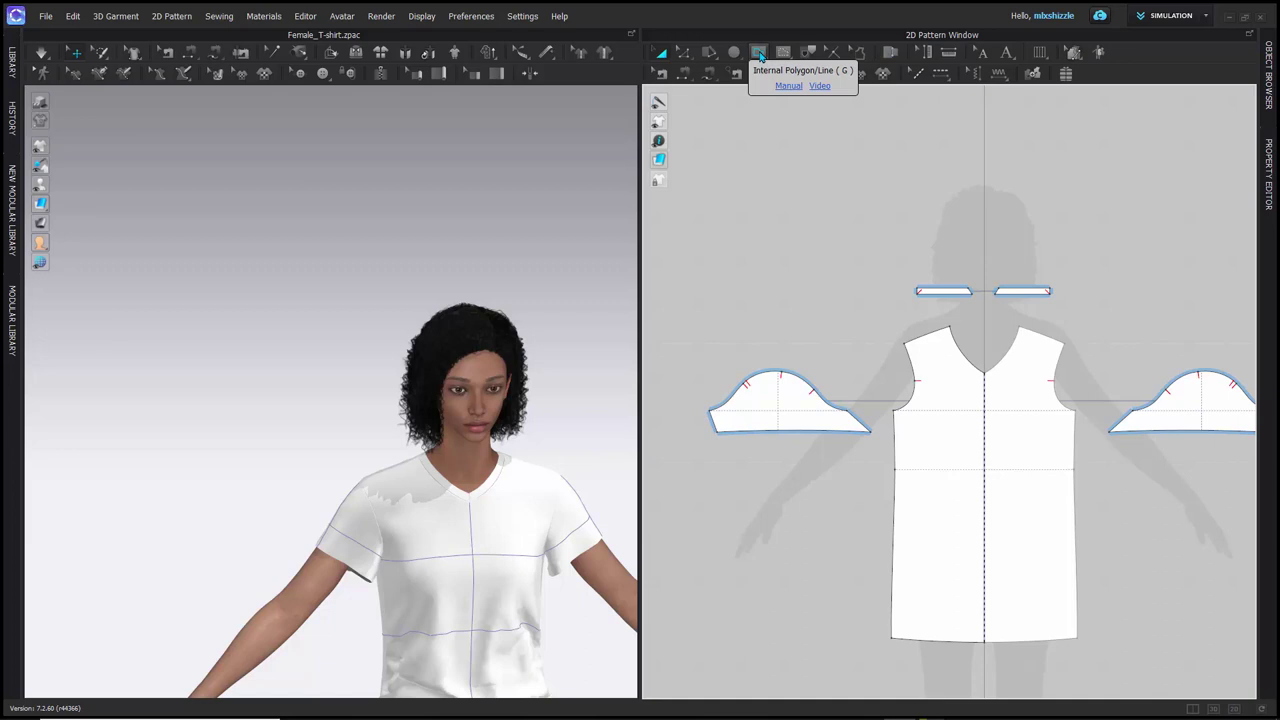
Step: Try placing an internal shape on empty space and dismiss the 'Please click within a Pattern' warning
click(759, 54)
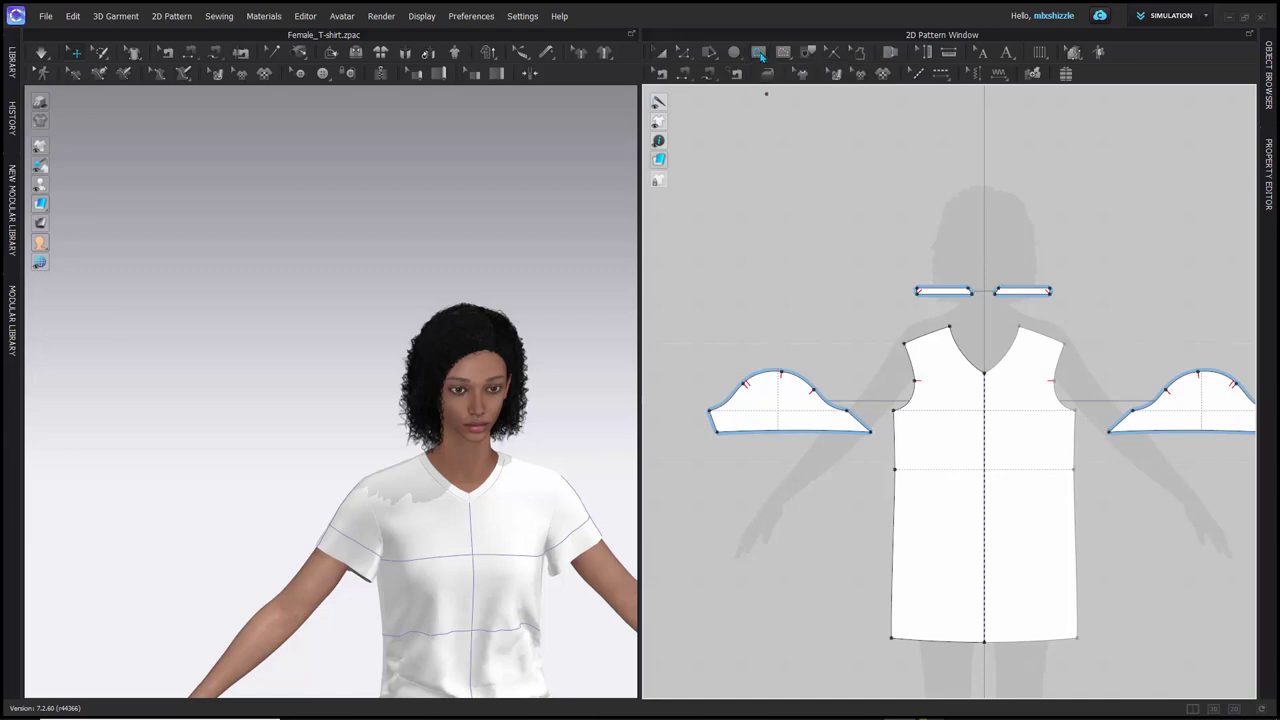
click(778, 165)
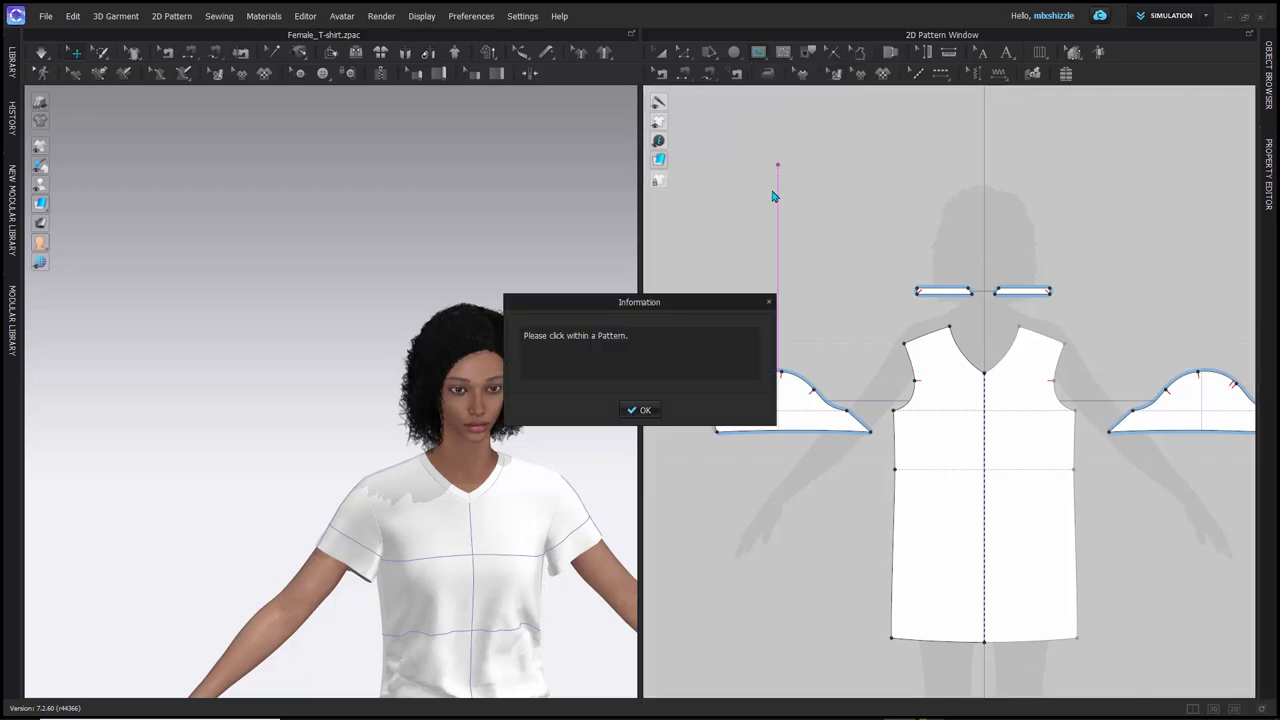
click(768, 302)
Step: Activate the Rectangle tool from the Polygon flyout in the 2D toolbar
click(661, 52)
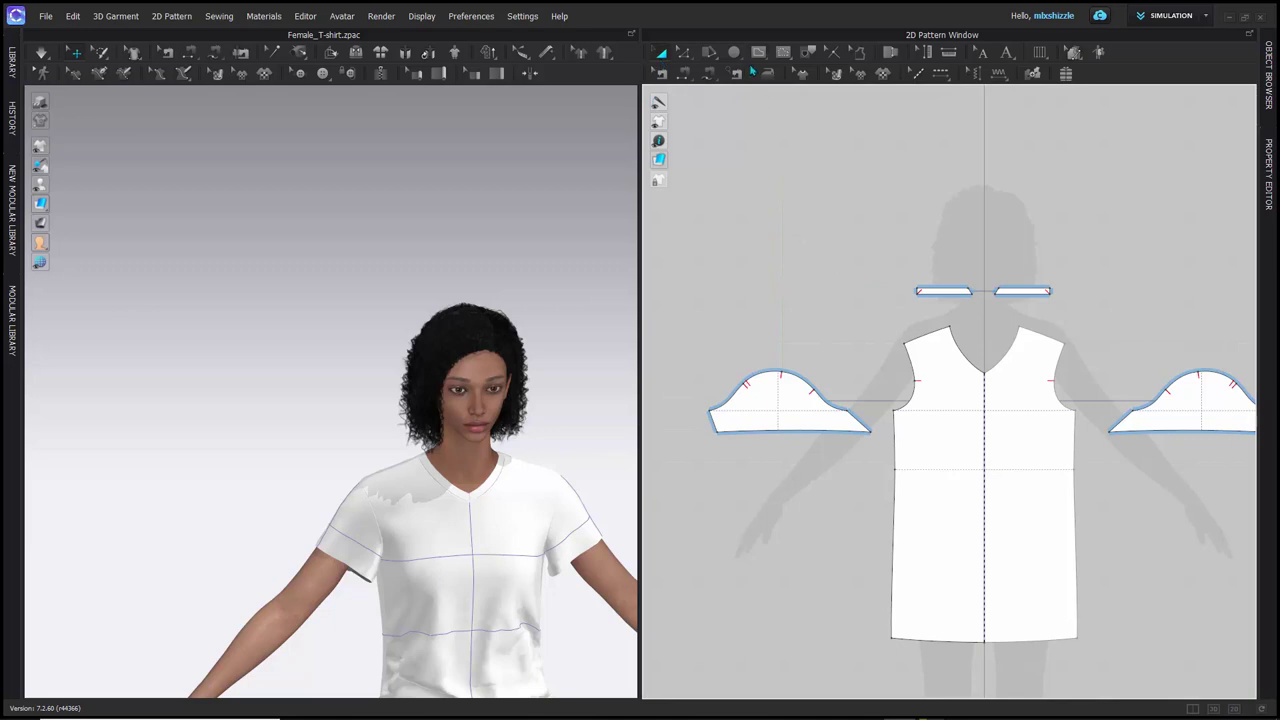
click(760, 56)
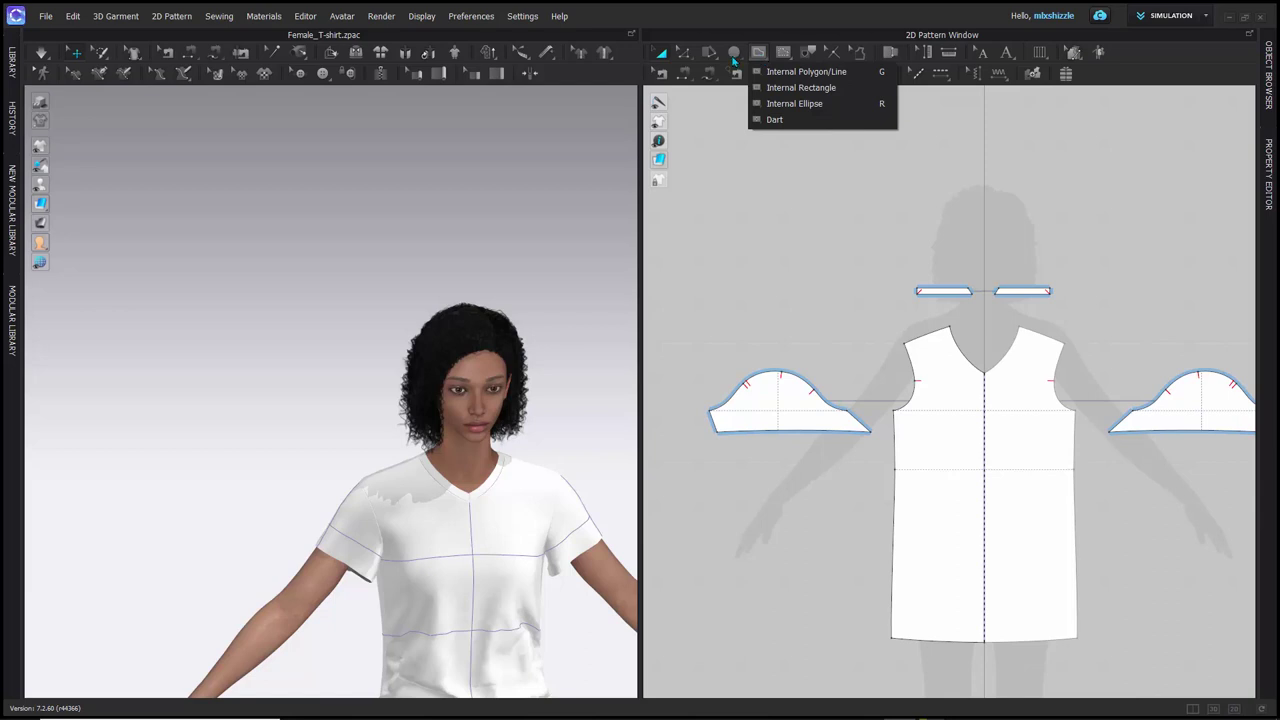
click(734, 52)
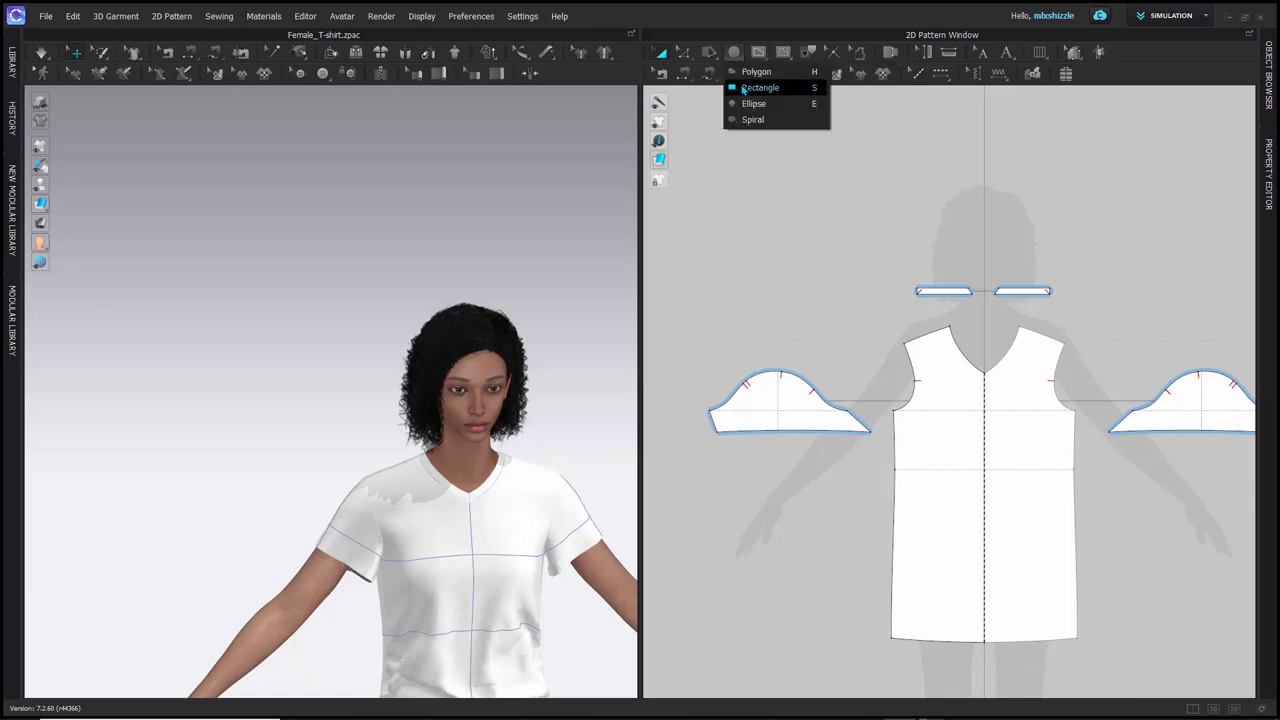
click(742, 75)
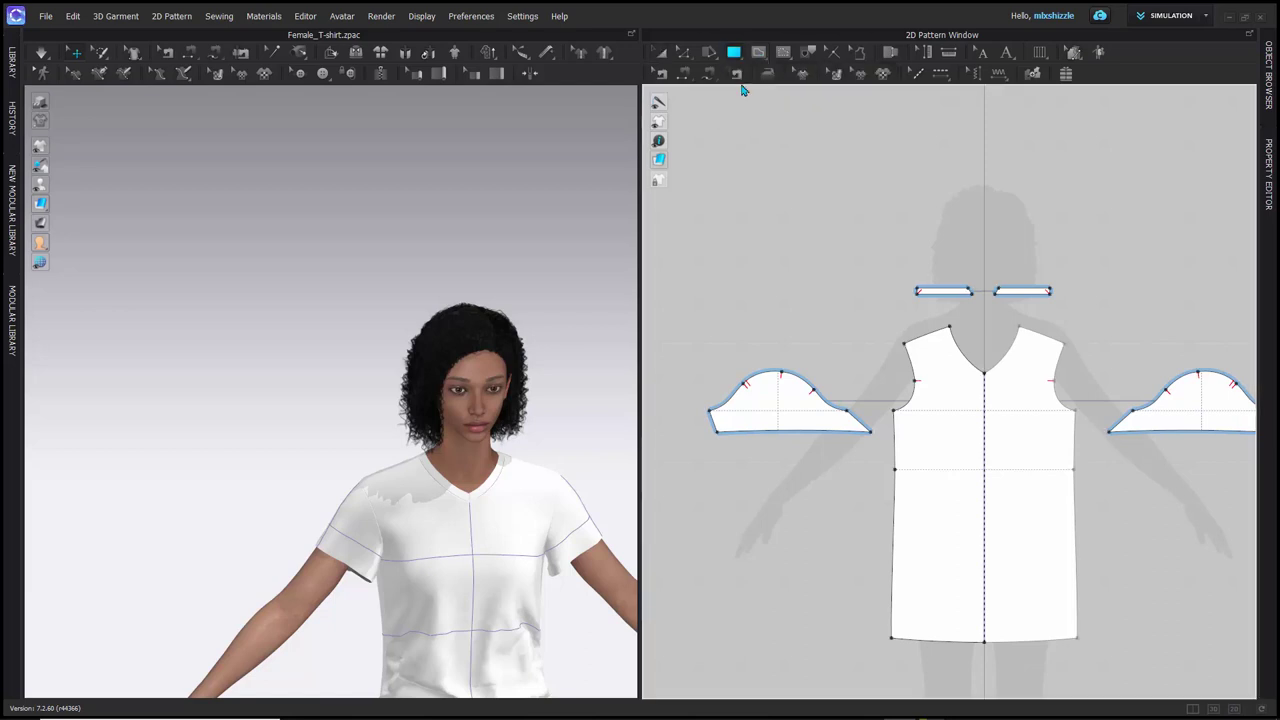
Step: Create a 3 in wide by 6 in tall rectangle pattern piece at the upper left of the layout
right_click(765, 196)
key(Escape)
click(765, 196)
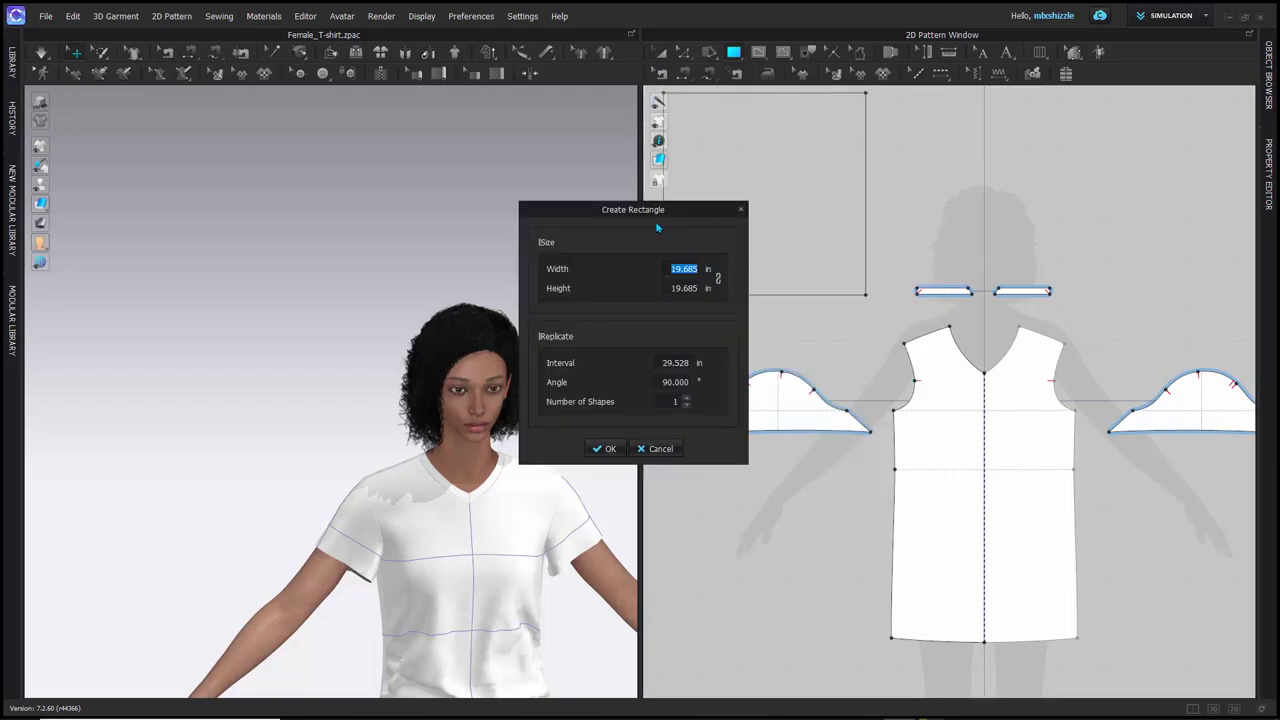
drag(590, 213, 405, 165)
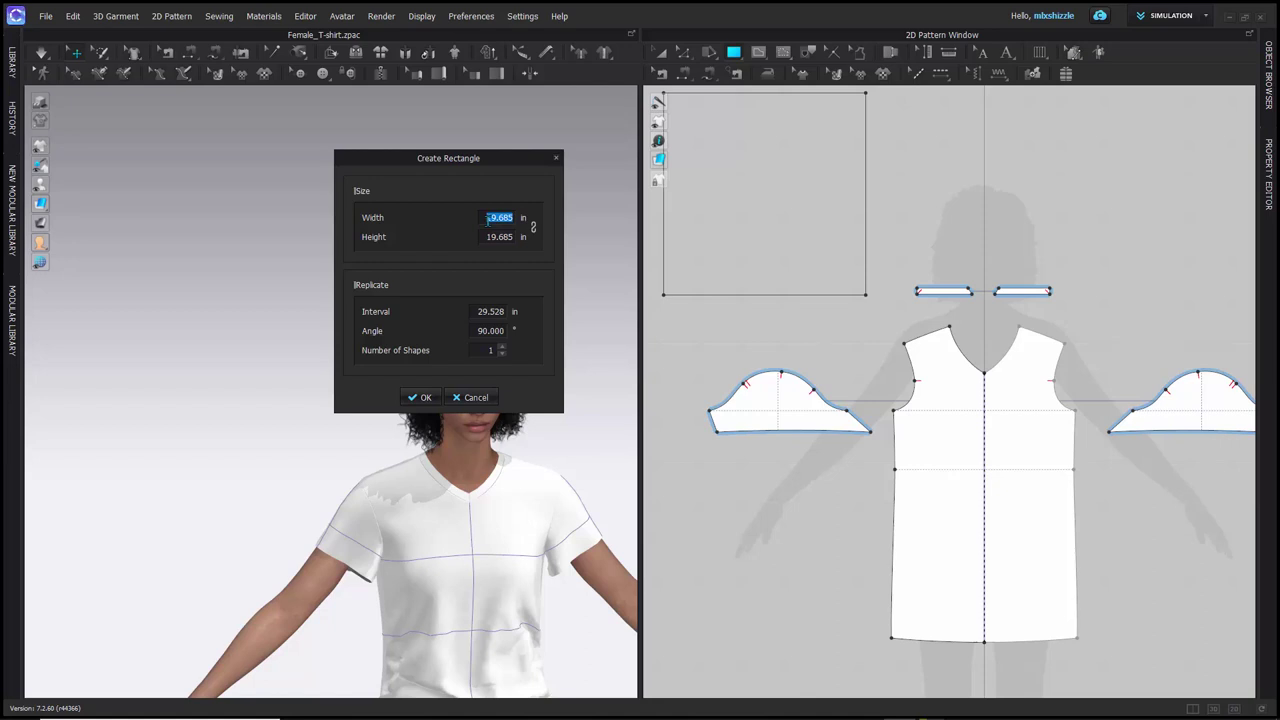
text(3)
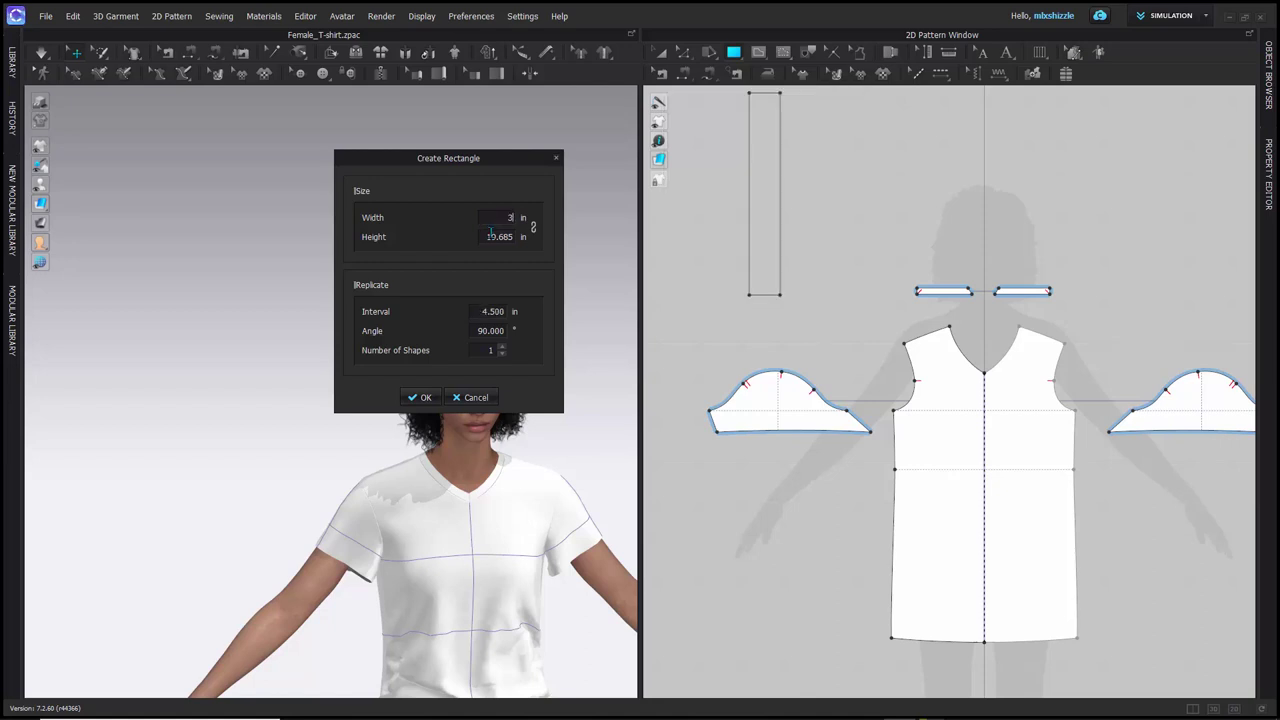
click(489, 237)
text(6)
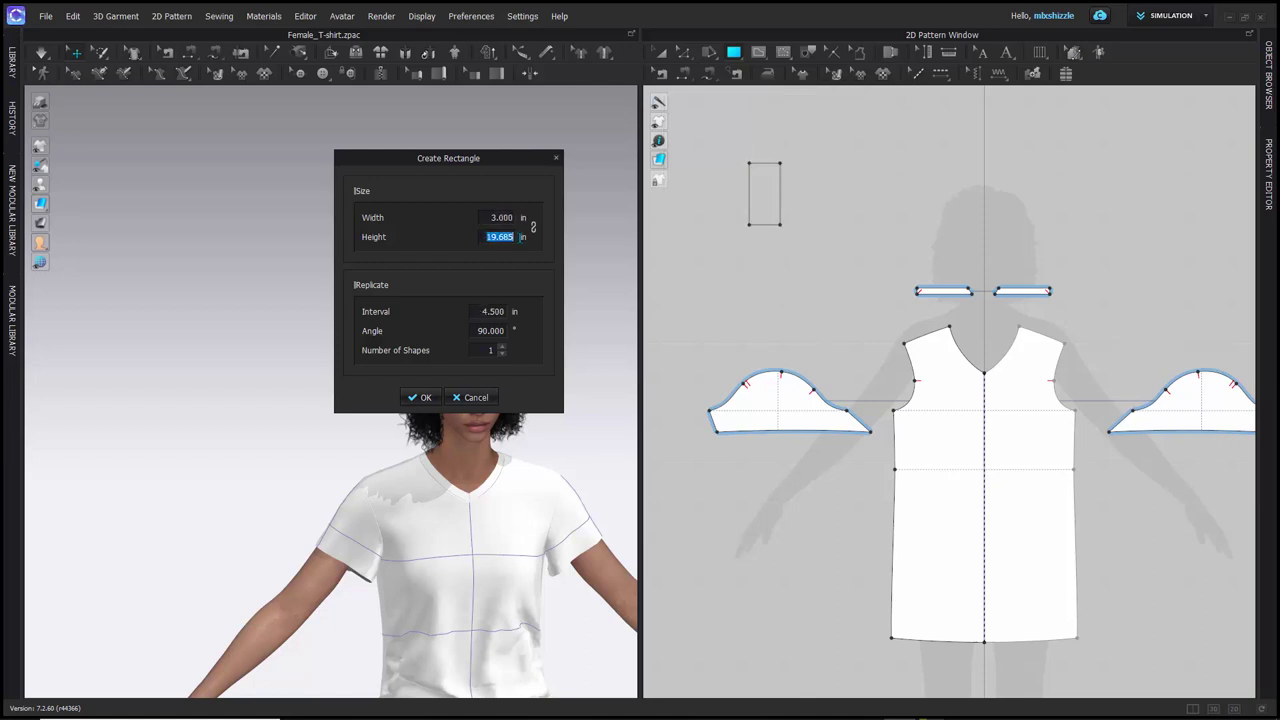
key(Return)
click(418, 397)
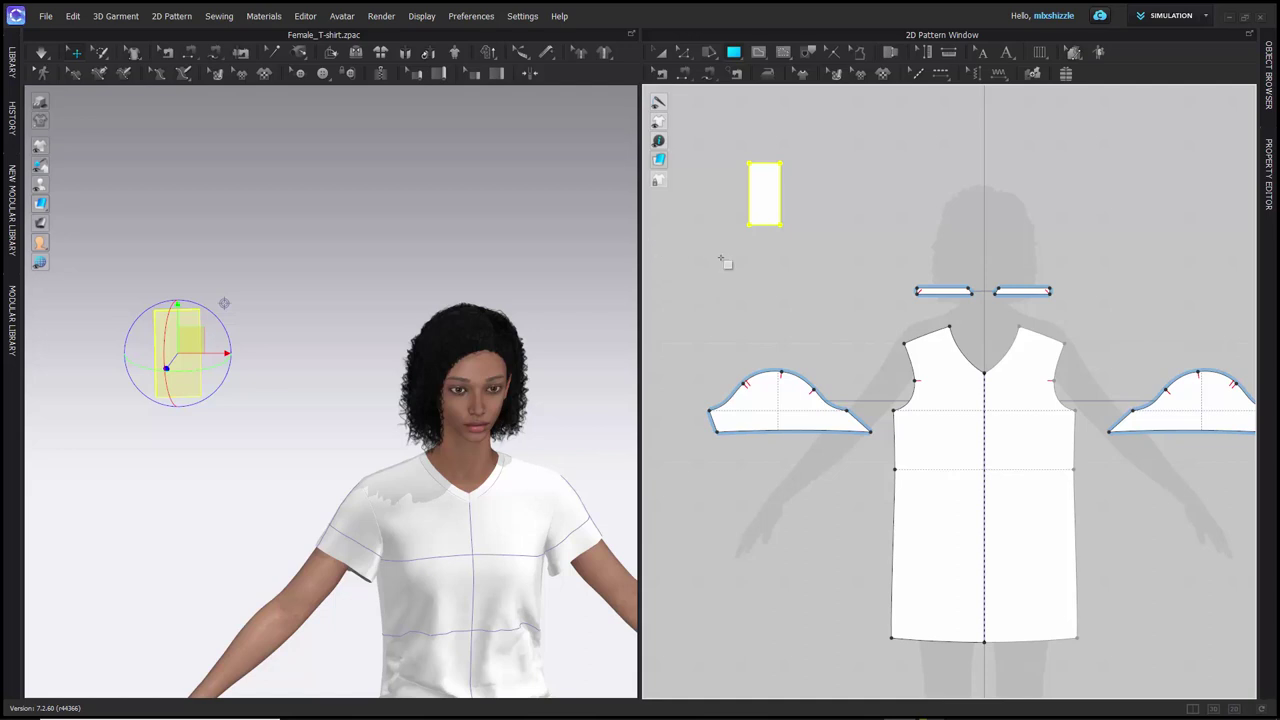
Step: Create an Ellipse circle pattern piece beside the rectangle, keeping Diameter sizing
key(a)
click(724, 259)
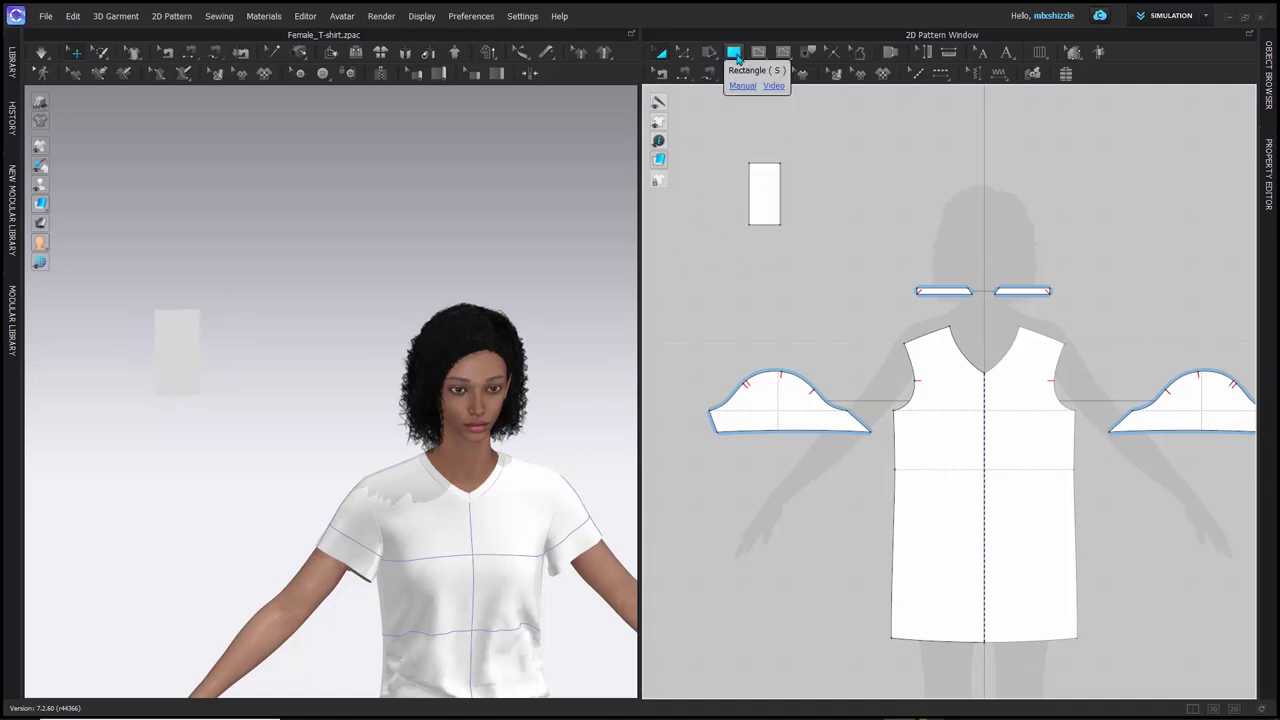
click(735, 54)
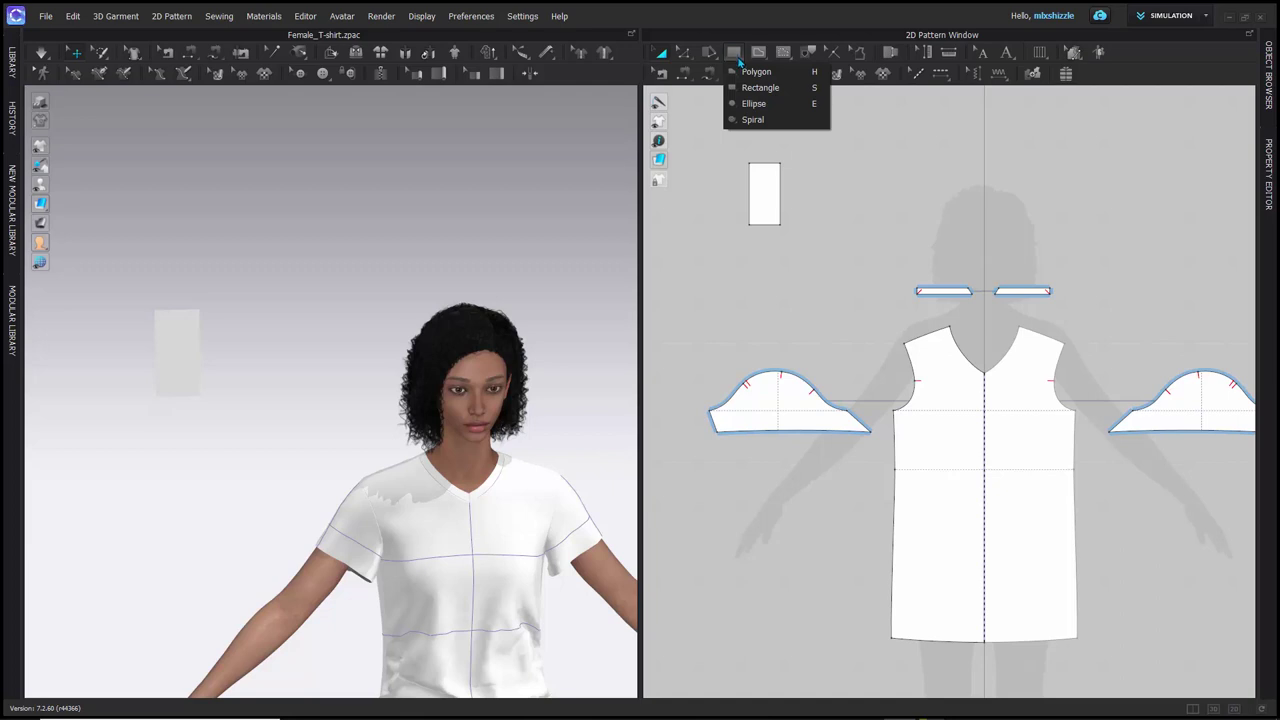
click(764, 103)
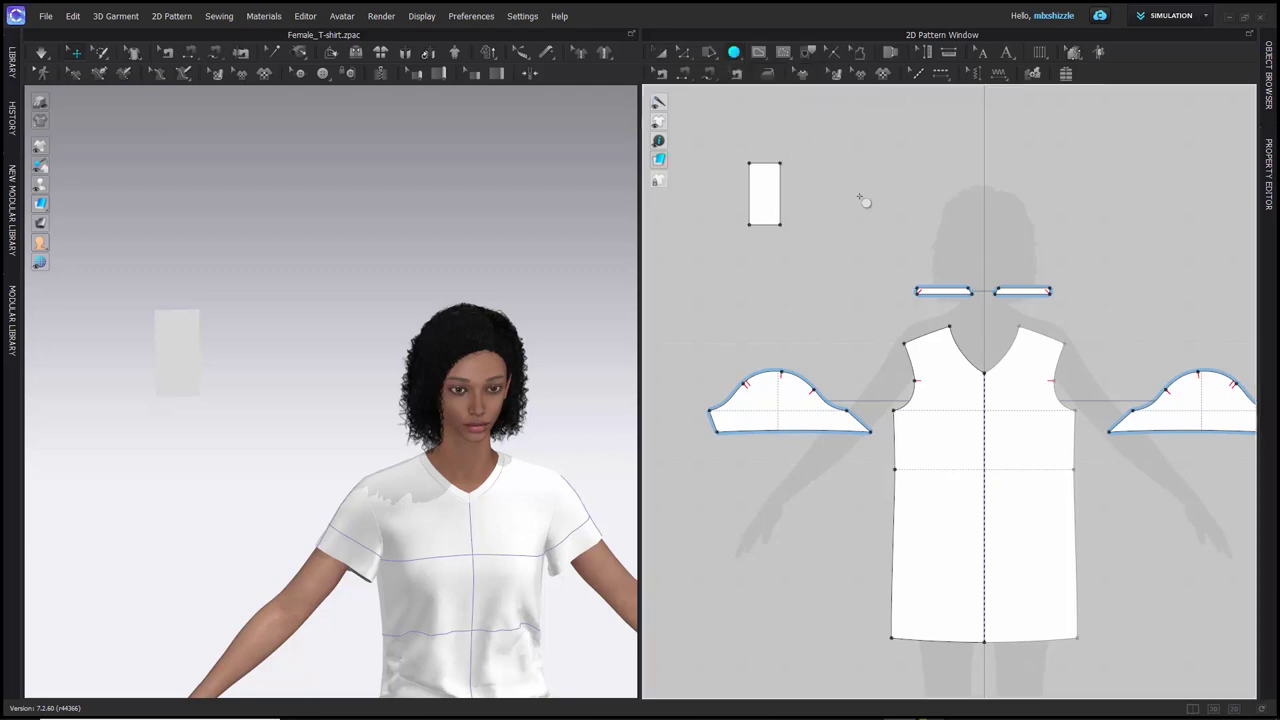
click(859, 196)
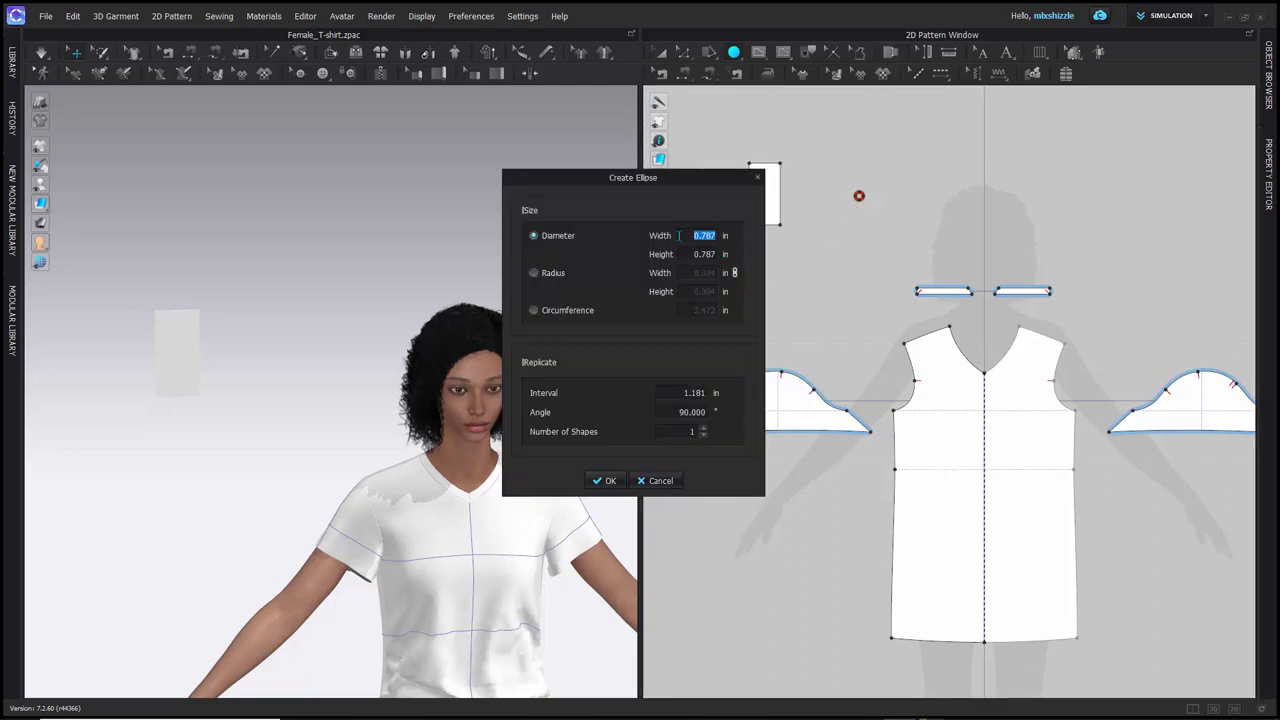
click(535, 274)
click(534, 237)
key(Return)
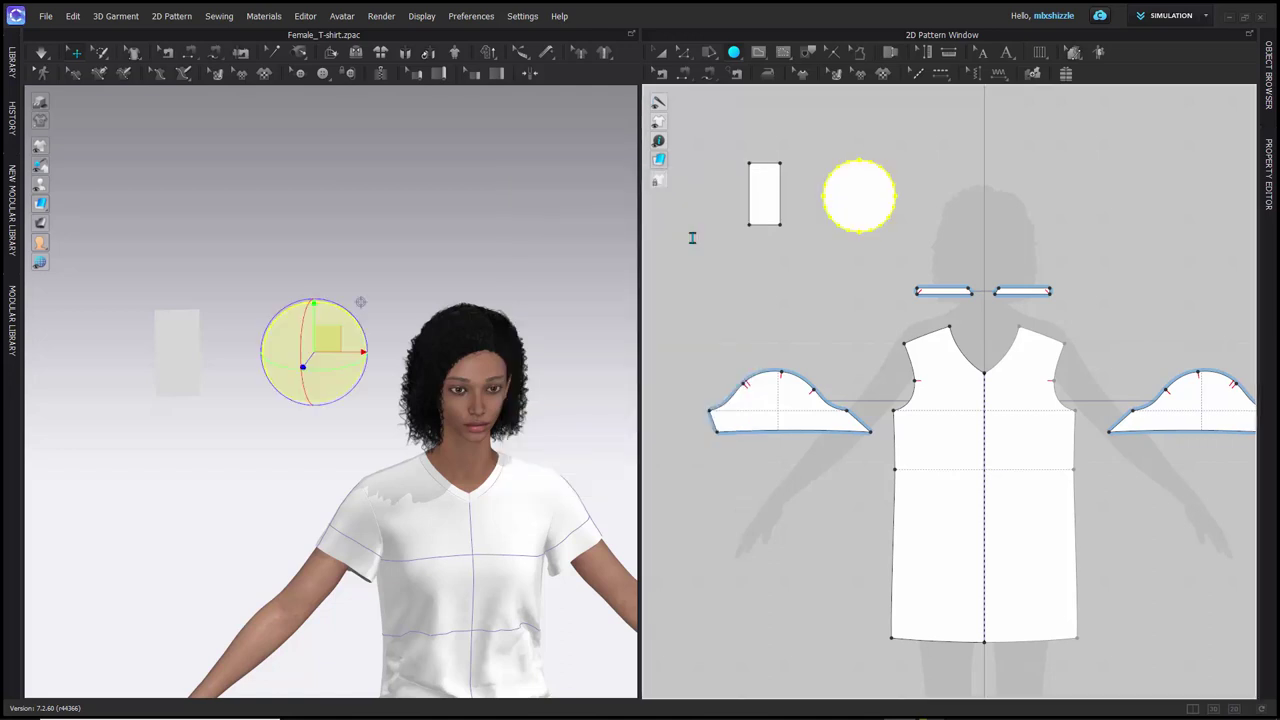
Step: Switch to Transform Pattern and select the rectangle and circle pieces in turn
right_click(900, 171)
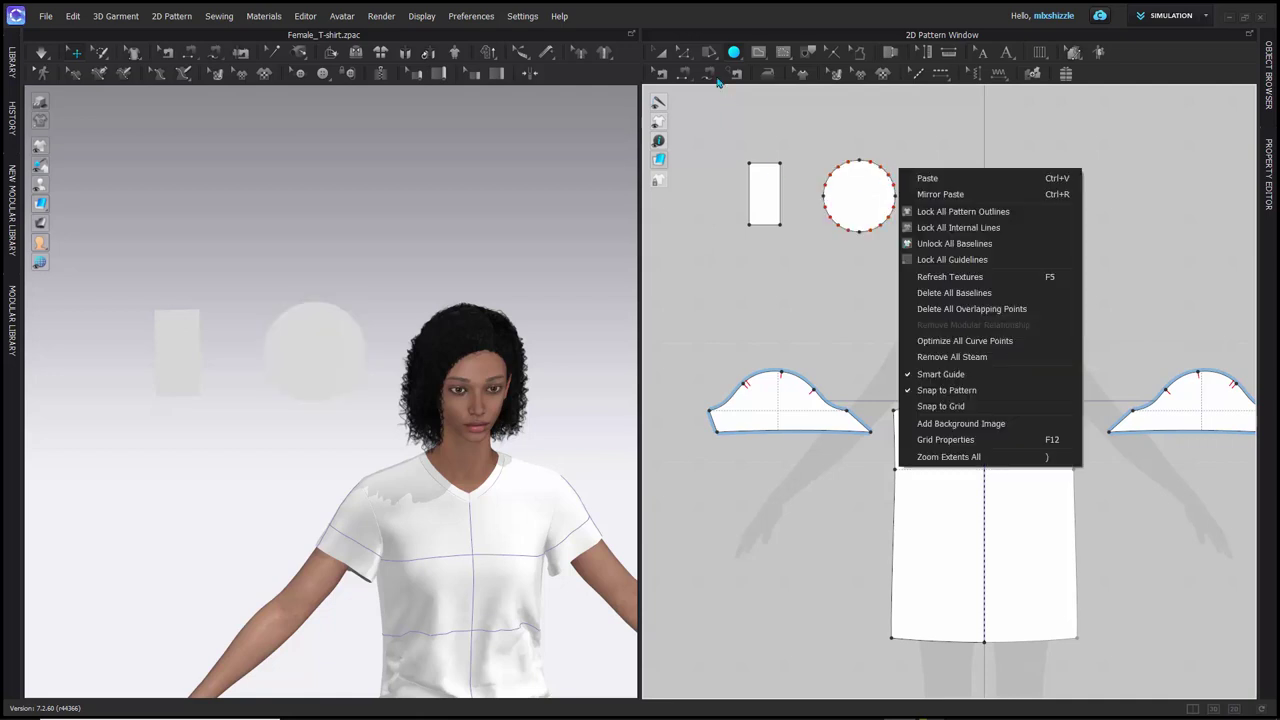
click(661, 55)
click(764, 202)
click(852, 200)
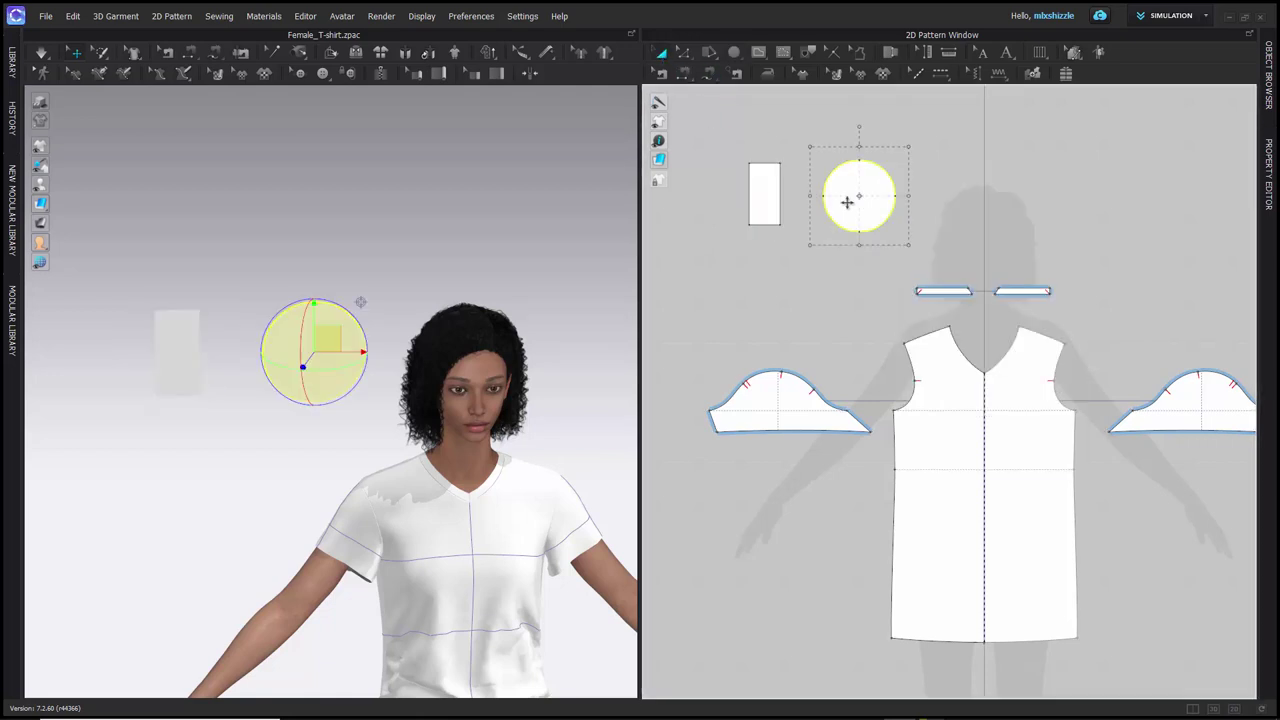
click(765, 192)
click(855, 195)
Step: Use Edit Pattern to select the rectangle's top edge
click(764, 192)
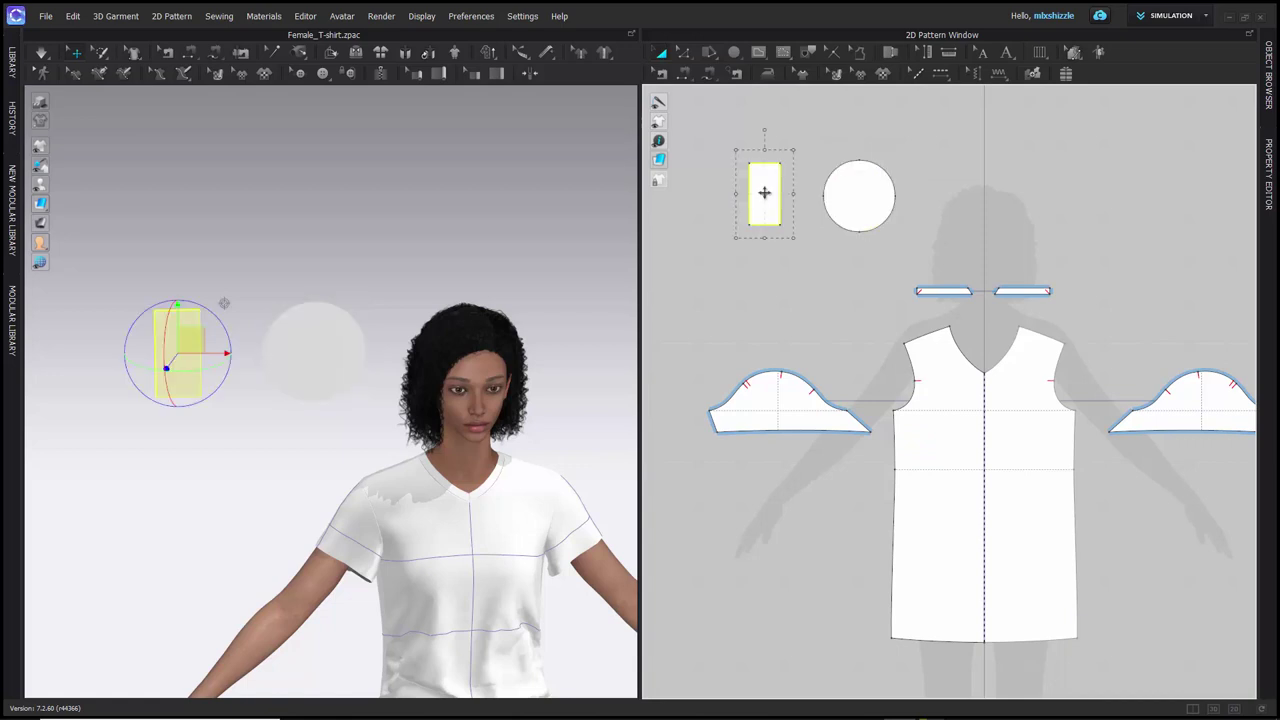
click(683, 52)
click(738, 145)
drag(738, 145, 816, 198)
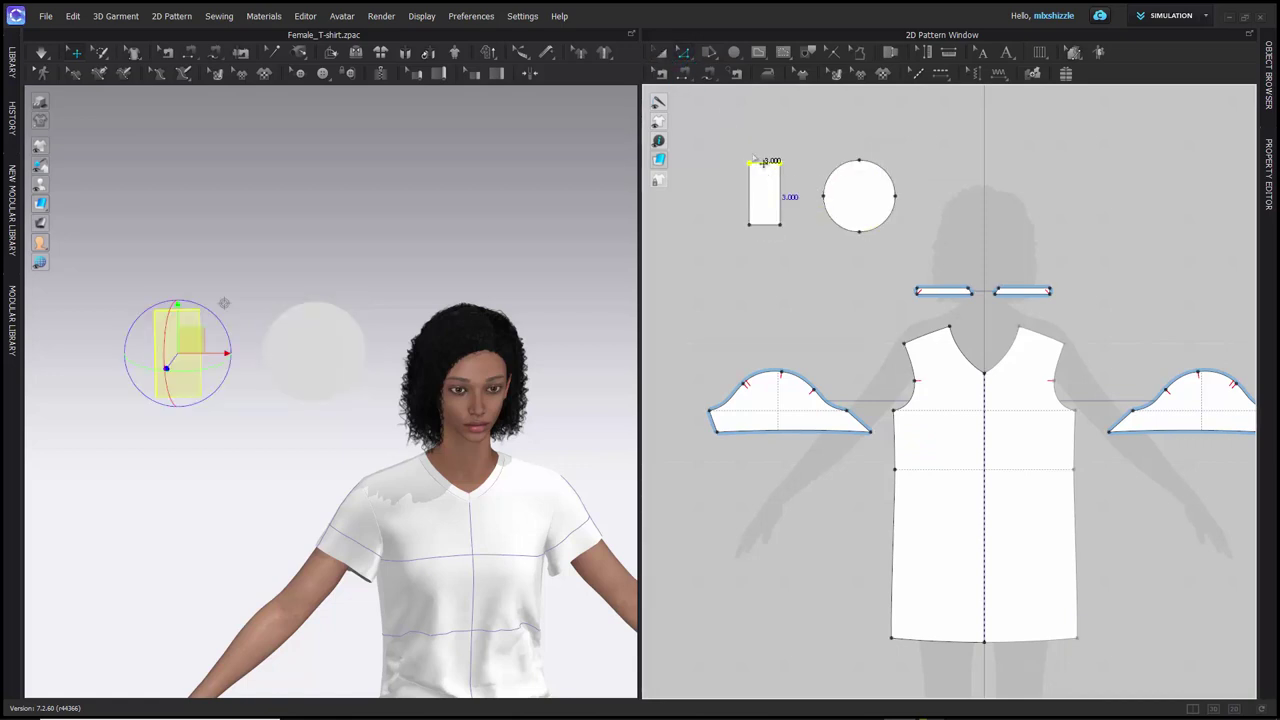
Step: Delete the circle piece with Transform Pattern and reselect the rectangle
click(661, 52)
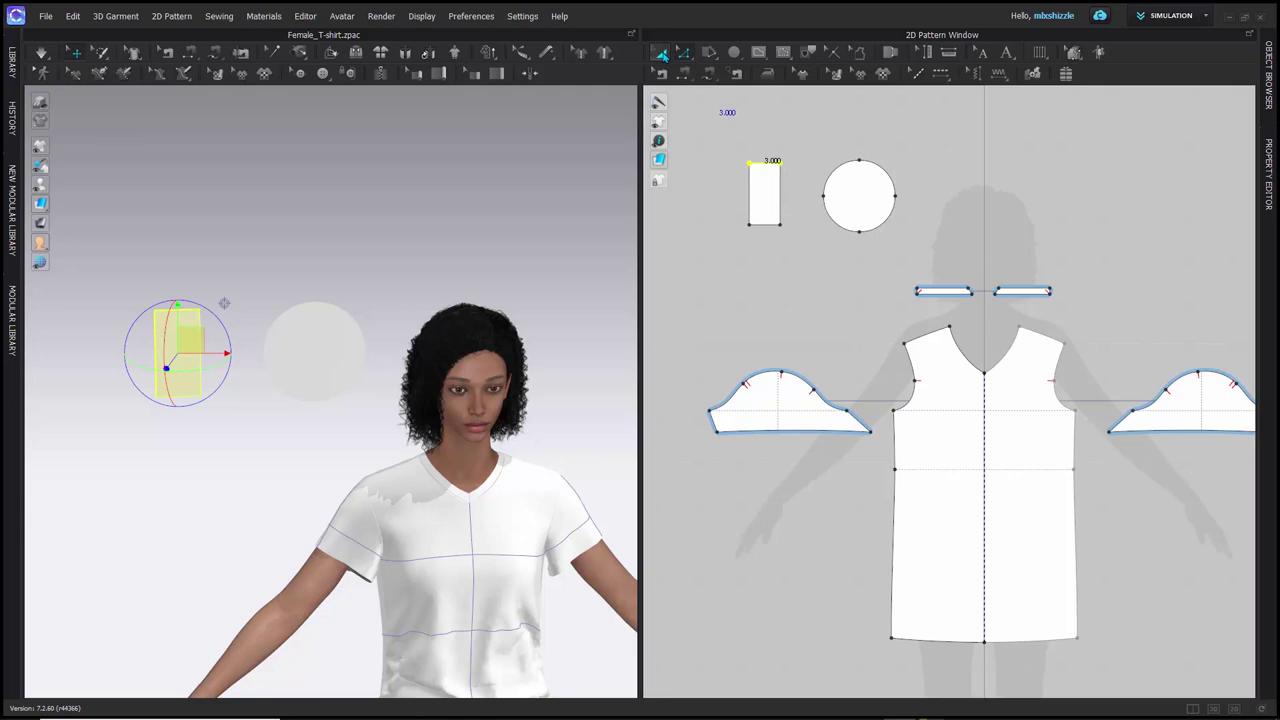
click(860, 171)
key(Delete)
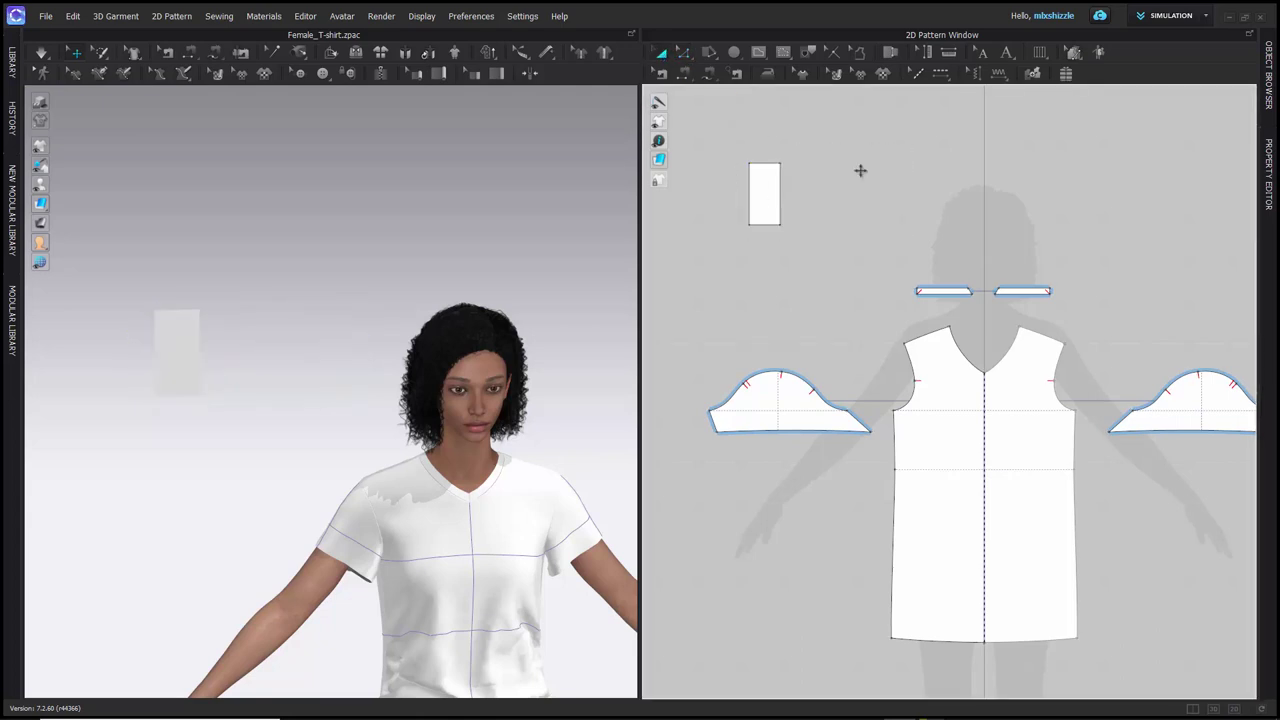
click(769, 187)
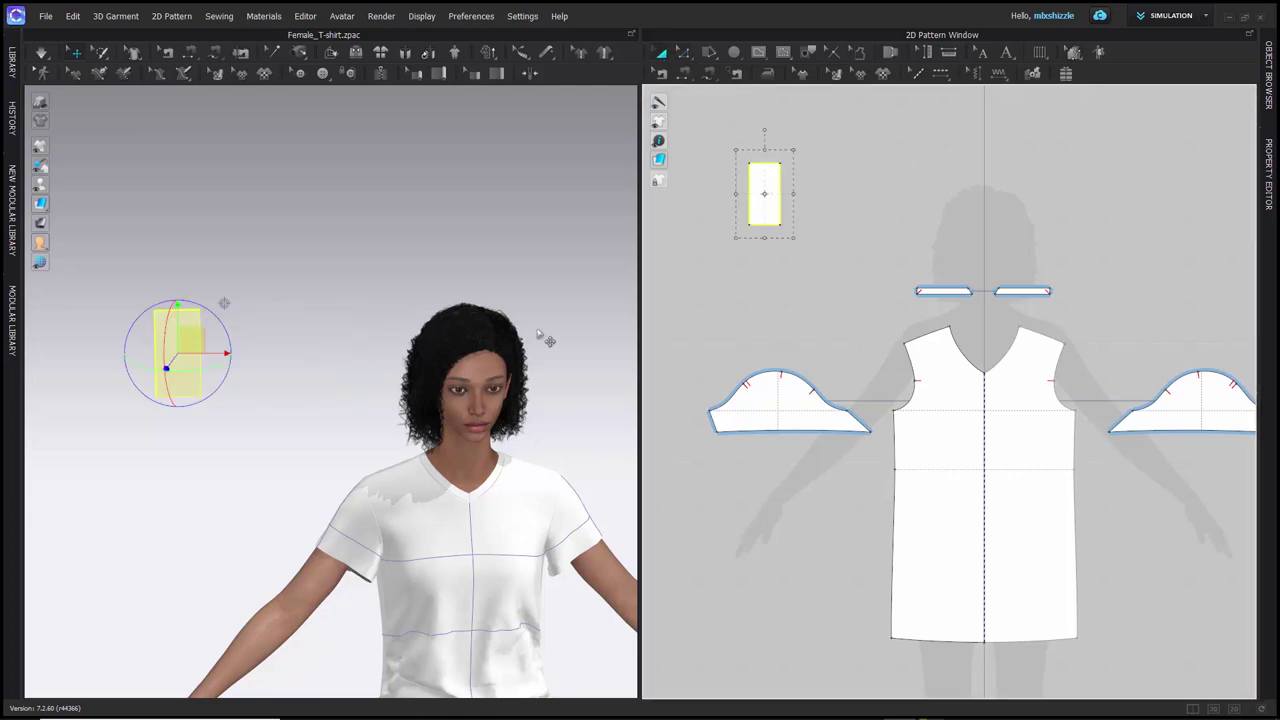
mouse_move(160, 448)
right_down()
mouse_move(286, 451)
mouse_move(151, 451)
mouse_move(98, 527)
mouse_move(220, 520)
mouse_move(154, 497)
mouse_move(166, 513)
mouse_move(177, 477)
mouse_move(123, 489)
mouse_move(137, 454)
right_up()
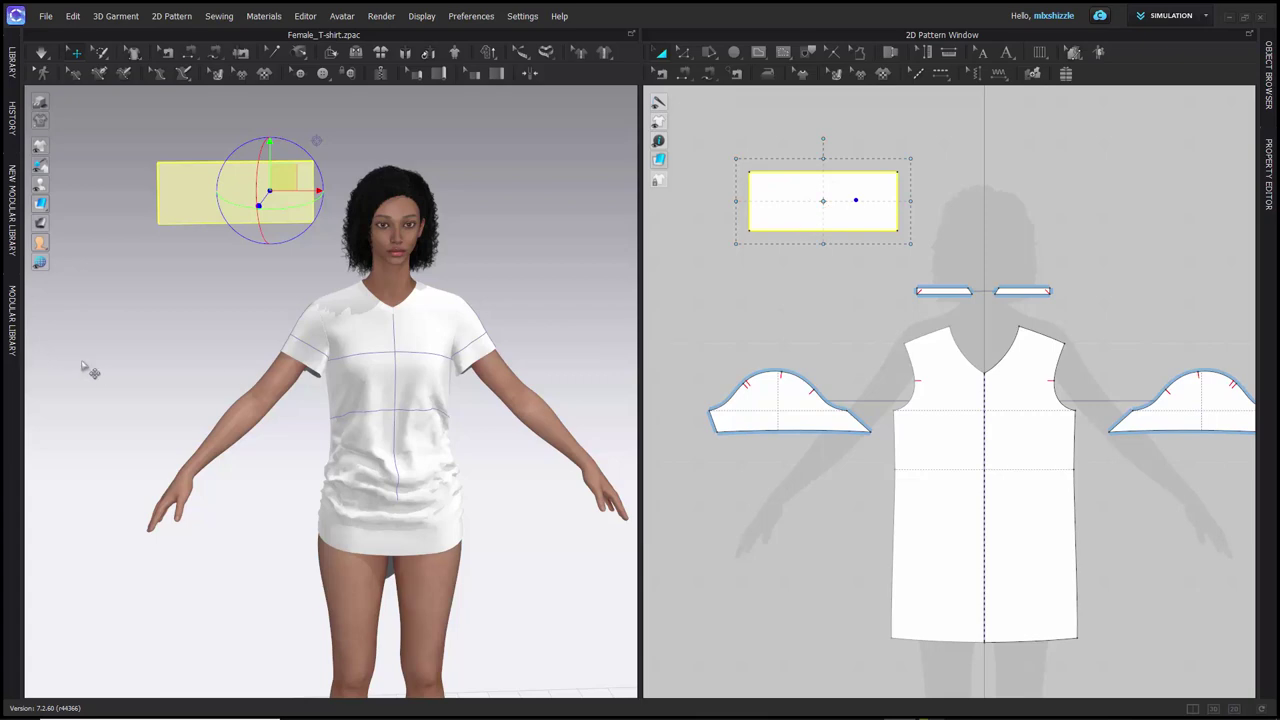
right_drag(195, 360, 311, 326)
scroll(211, 383, up, 2)
scroll(211, 383, up, 2)
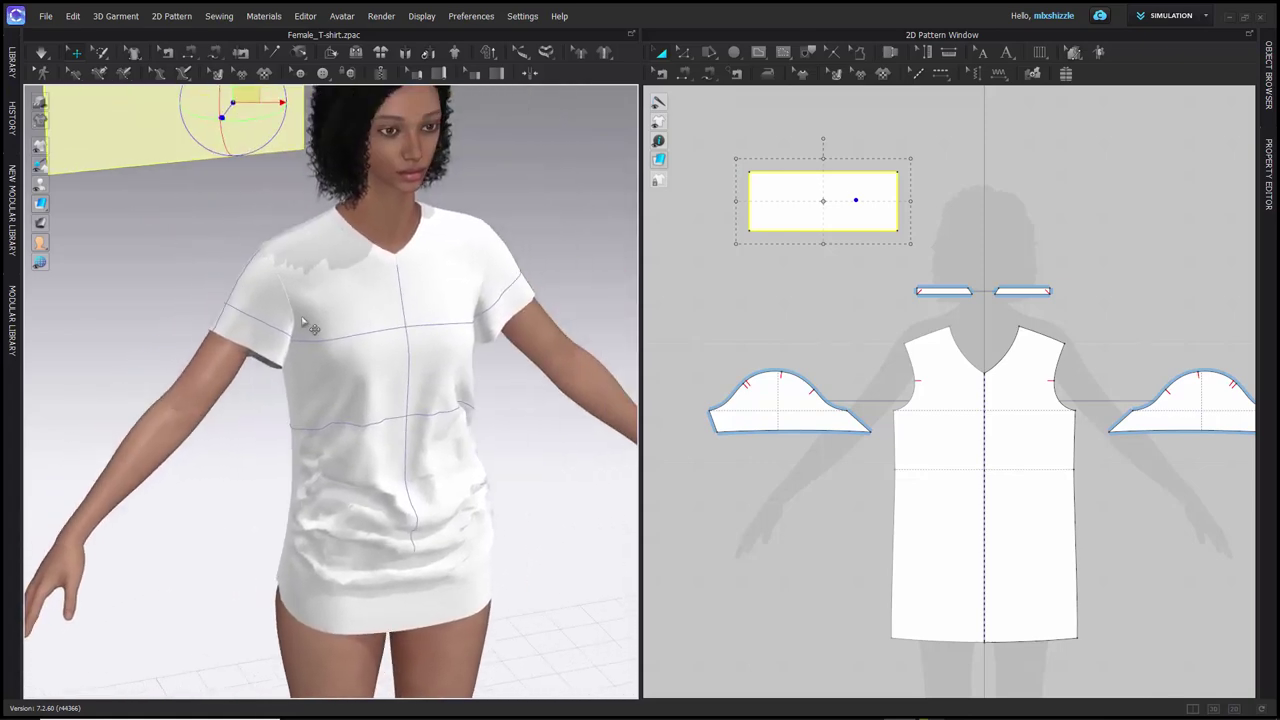
scroll(302, 236, up, 2)
right_drag(302, 236, 334, 246)
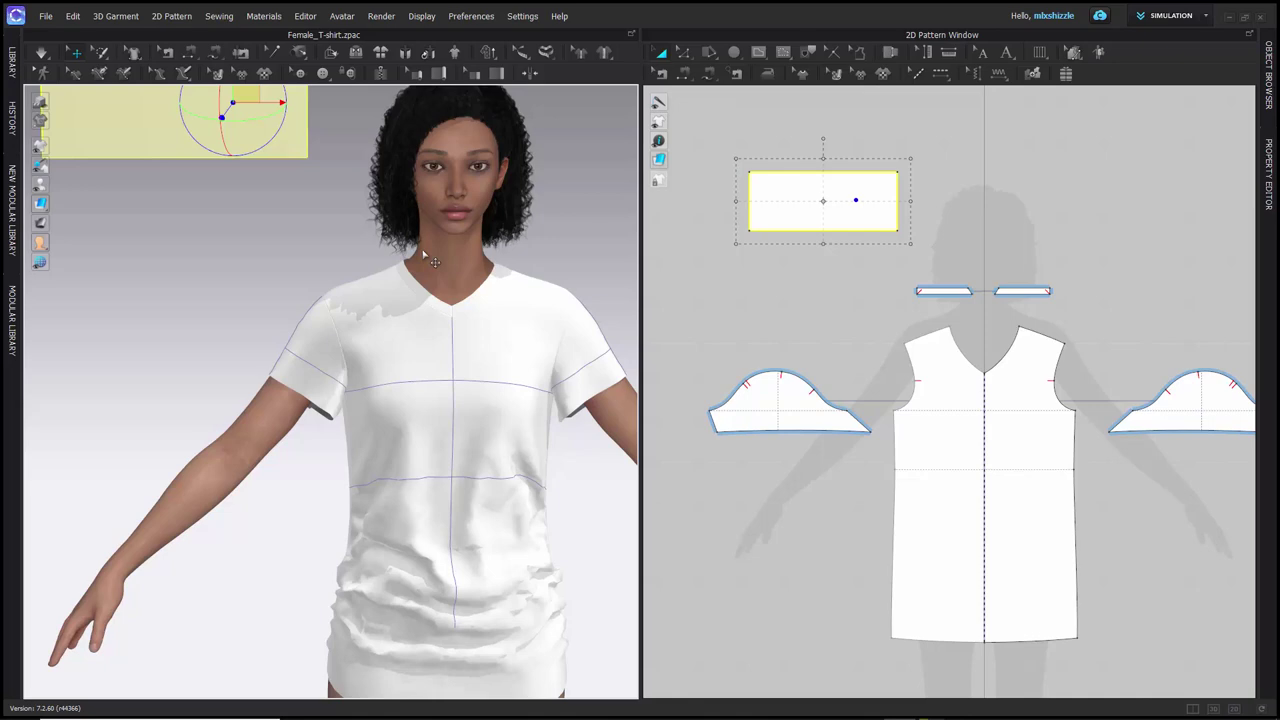
scroll(177, 240, up, 3)
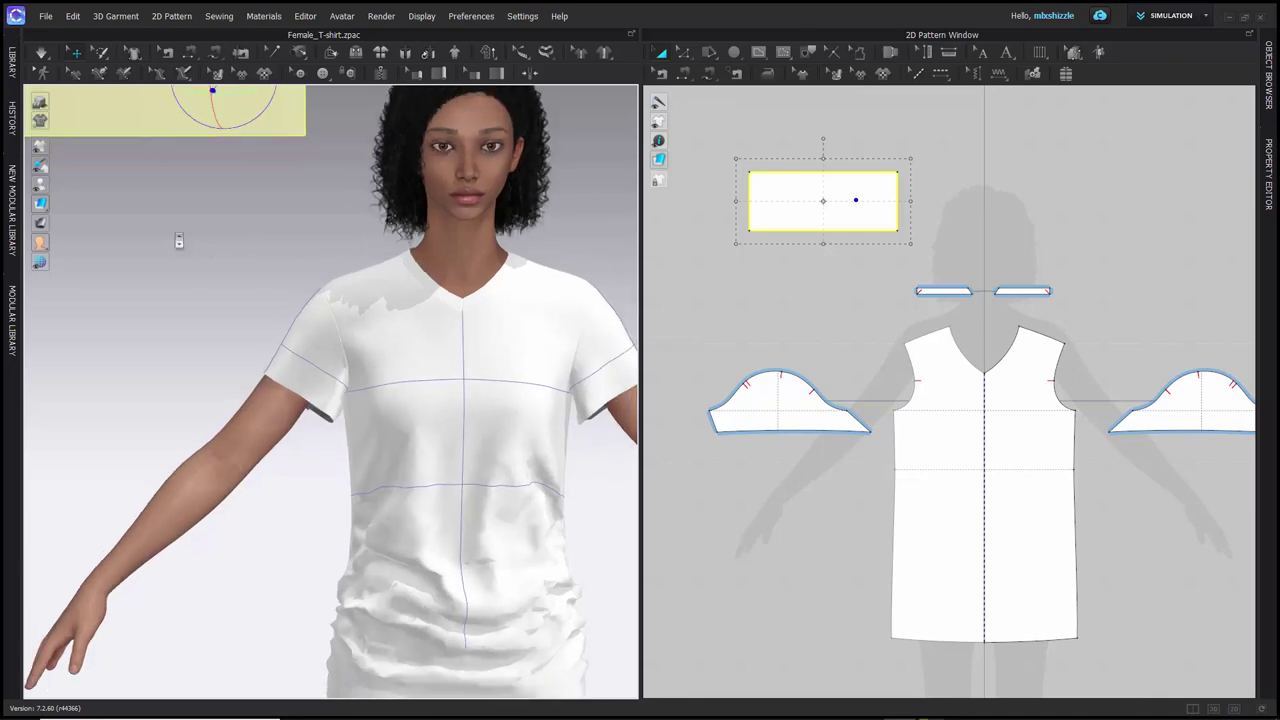
middle_drag(177, 240, 336, 443)
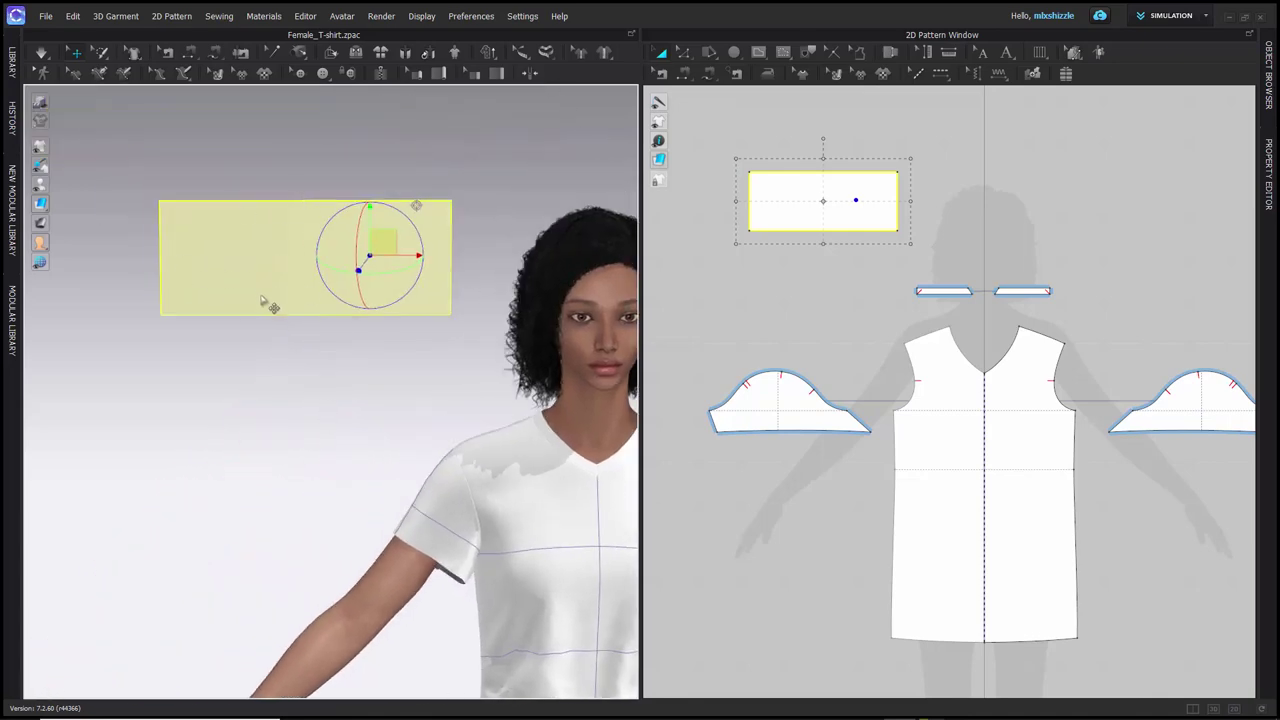
scroll(249, 366, down, 4)
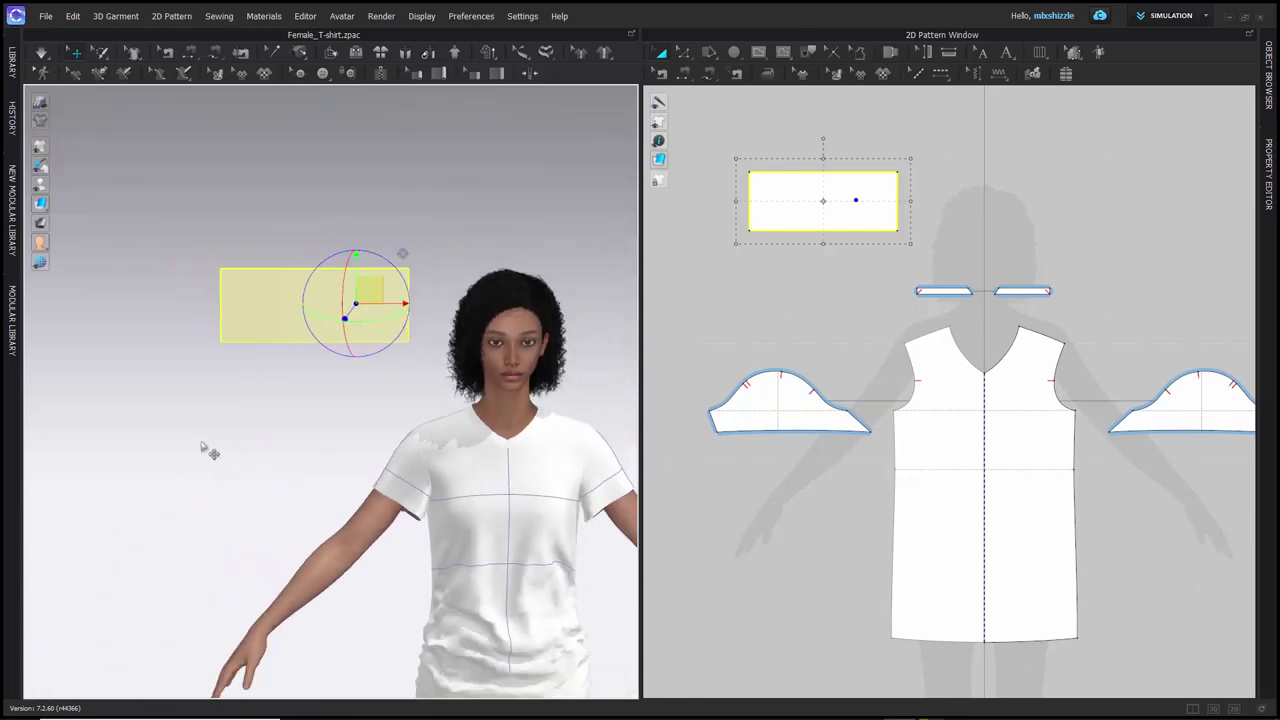
middle_drag(231, 497, 198, 378)
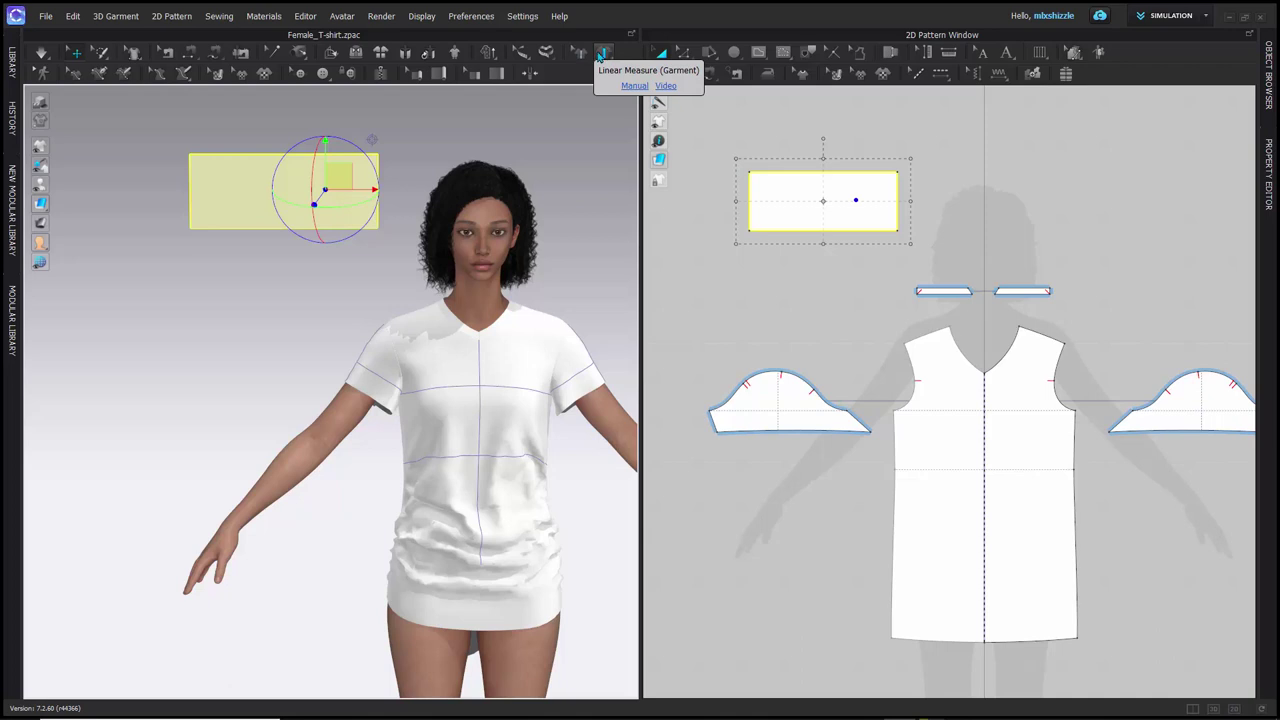
Step: Activate Edit Measure (Avatar) and read the 8.485 in upper-arm measure line
click(522, 57)
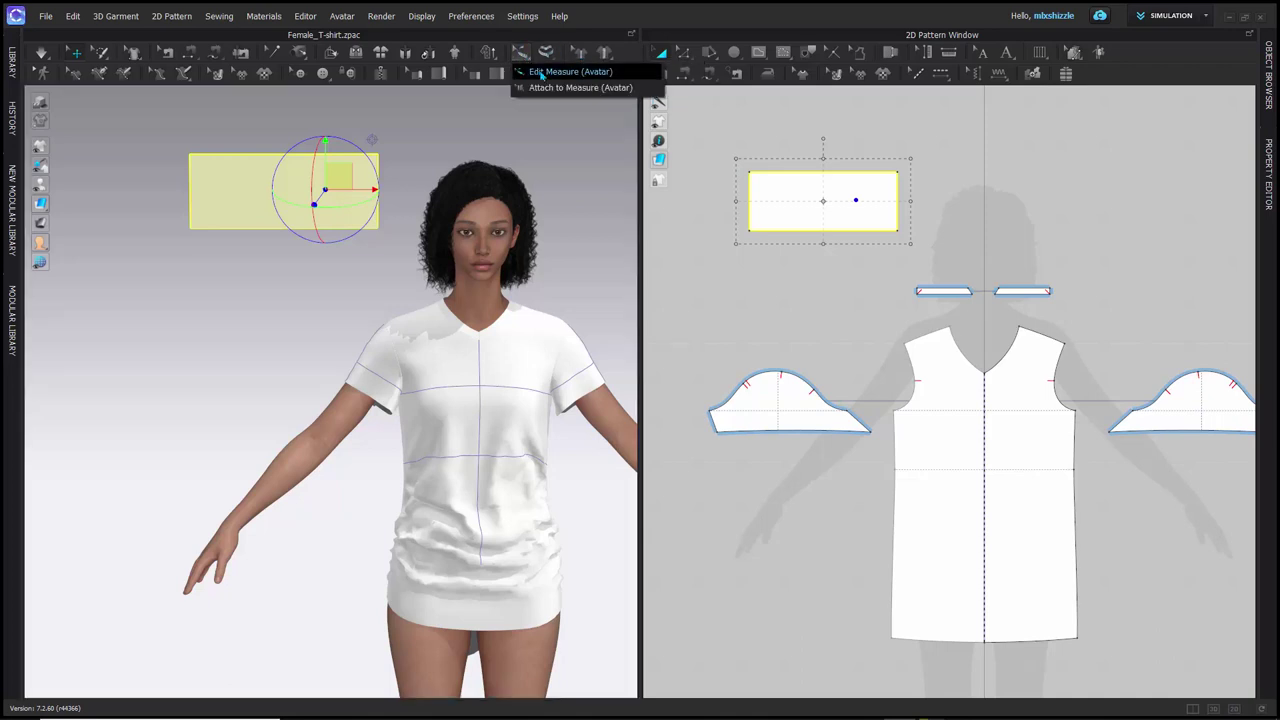
click(541, 73)
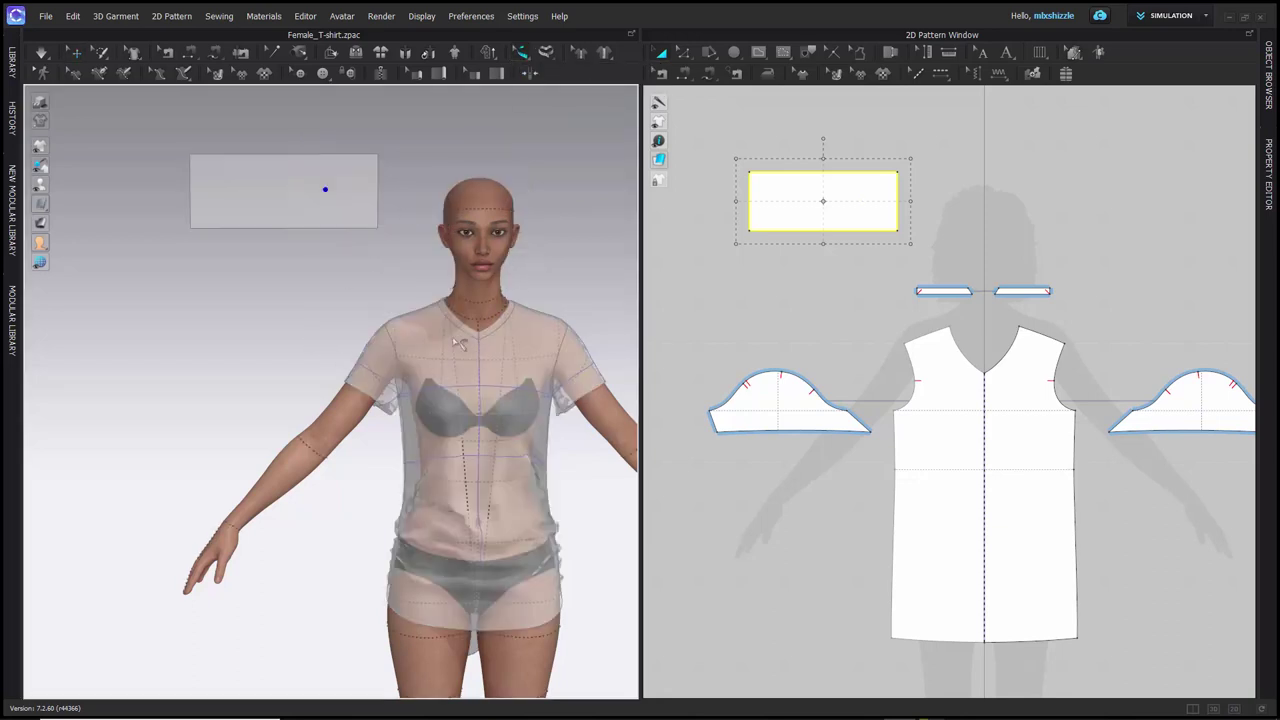
click(520, 54)
scroll(312, 448, up, 8)
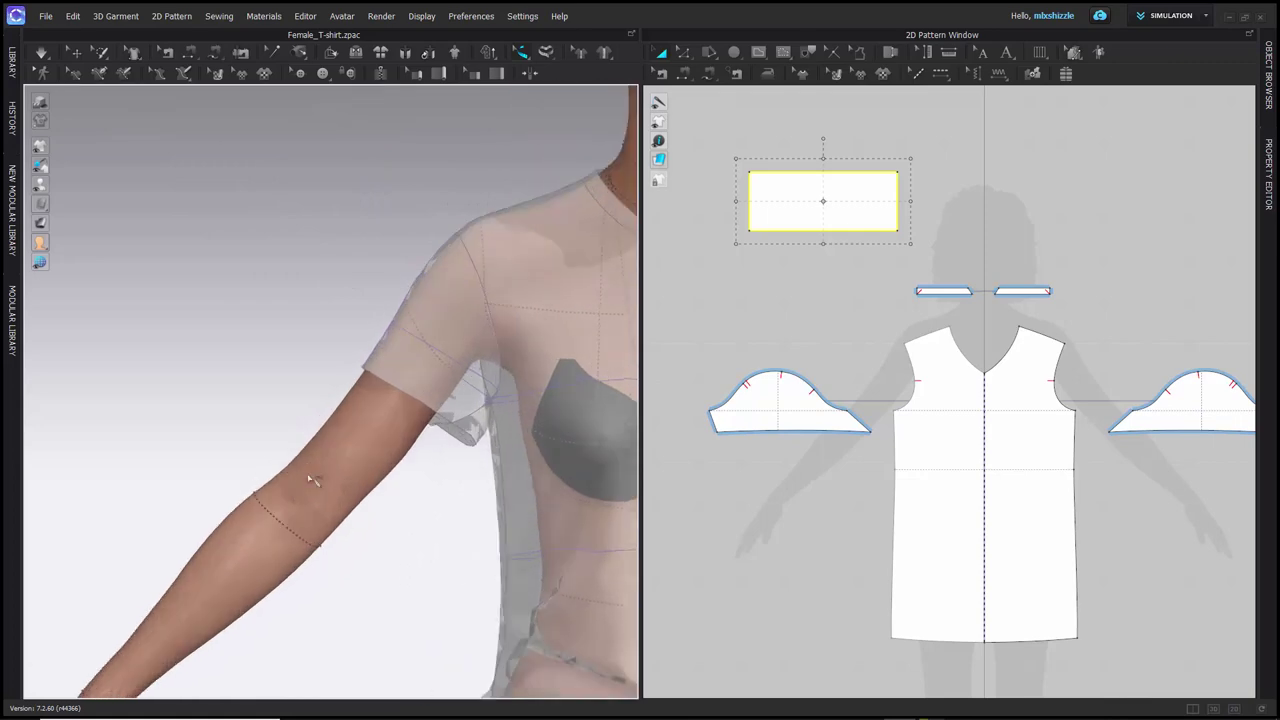
scroll(296, 415, up, 5)
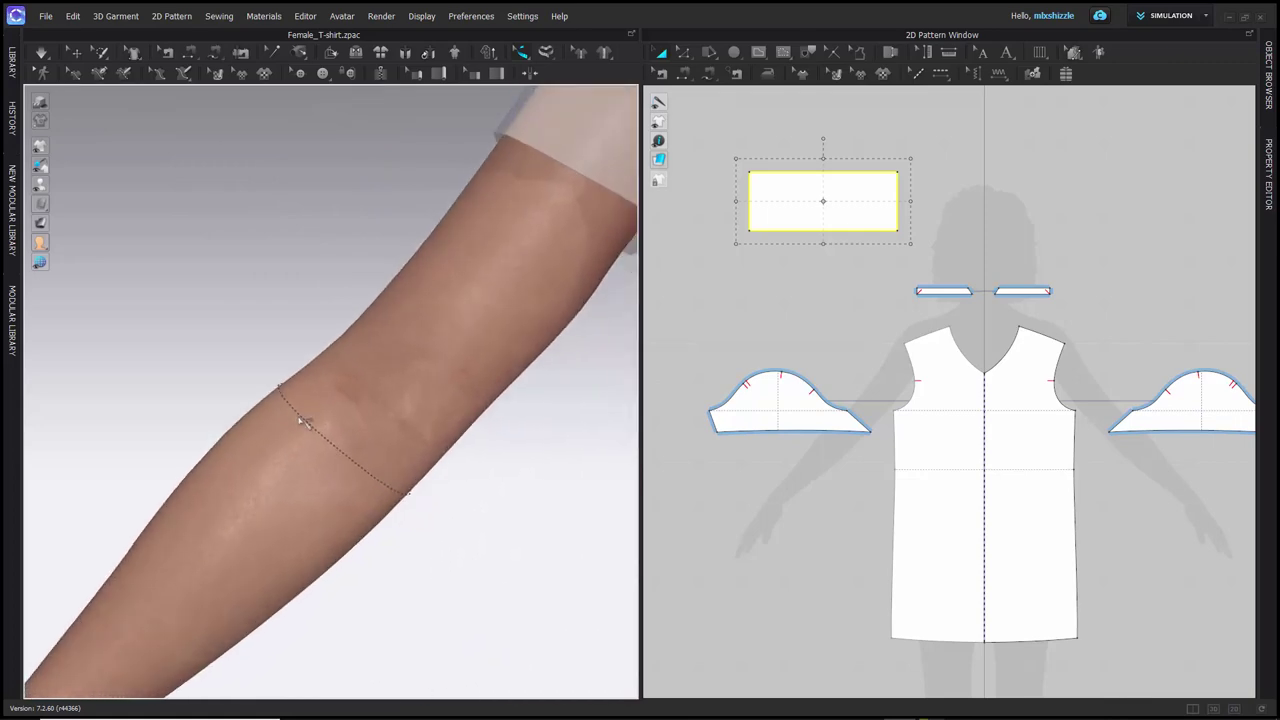
click(304, 421)
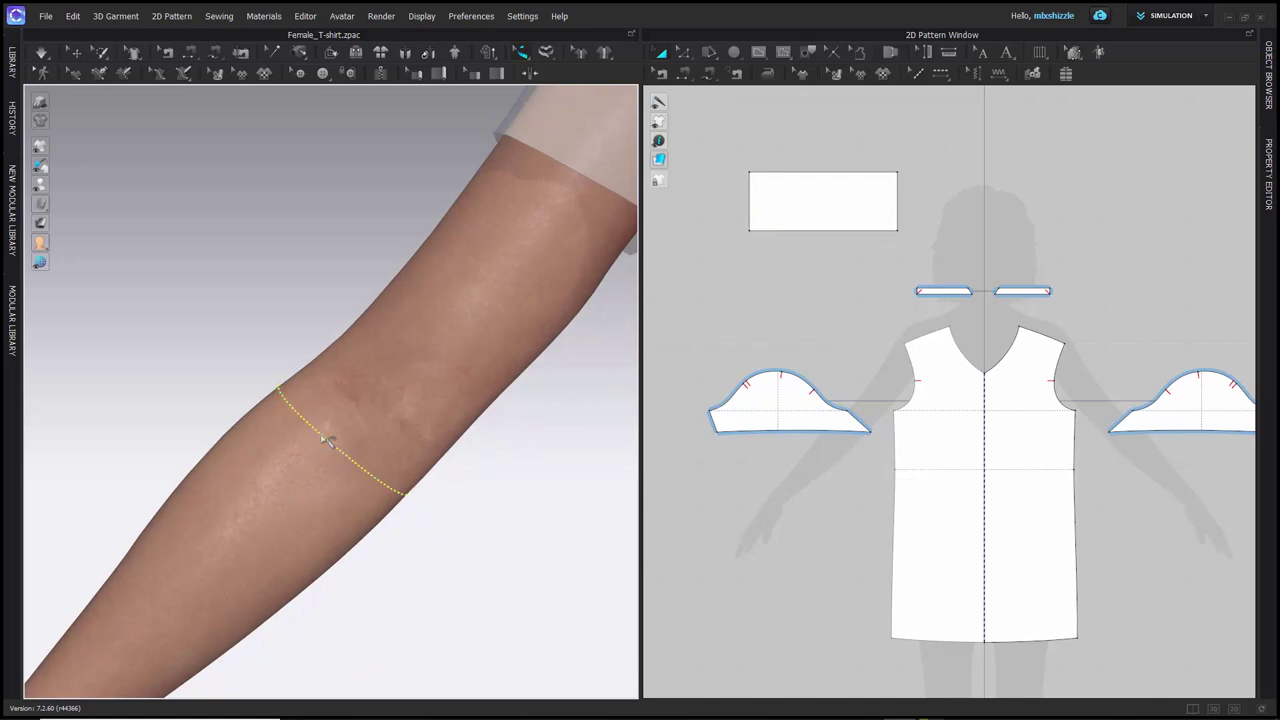
Step: Return to the select tool and zoom back out
click(75, 53)
scroll(306, 177, down, 5)
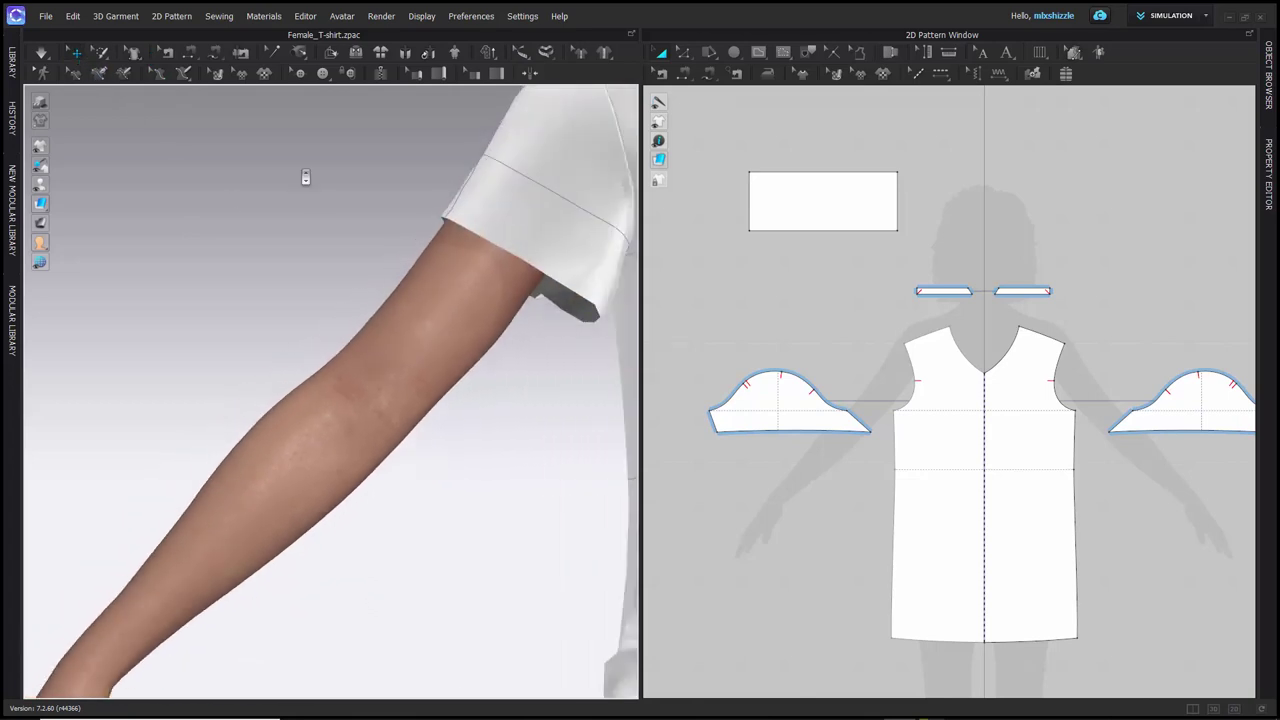
scroll(306, 177, down, 2)
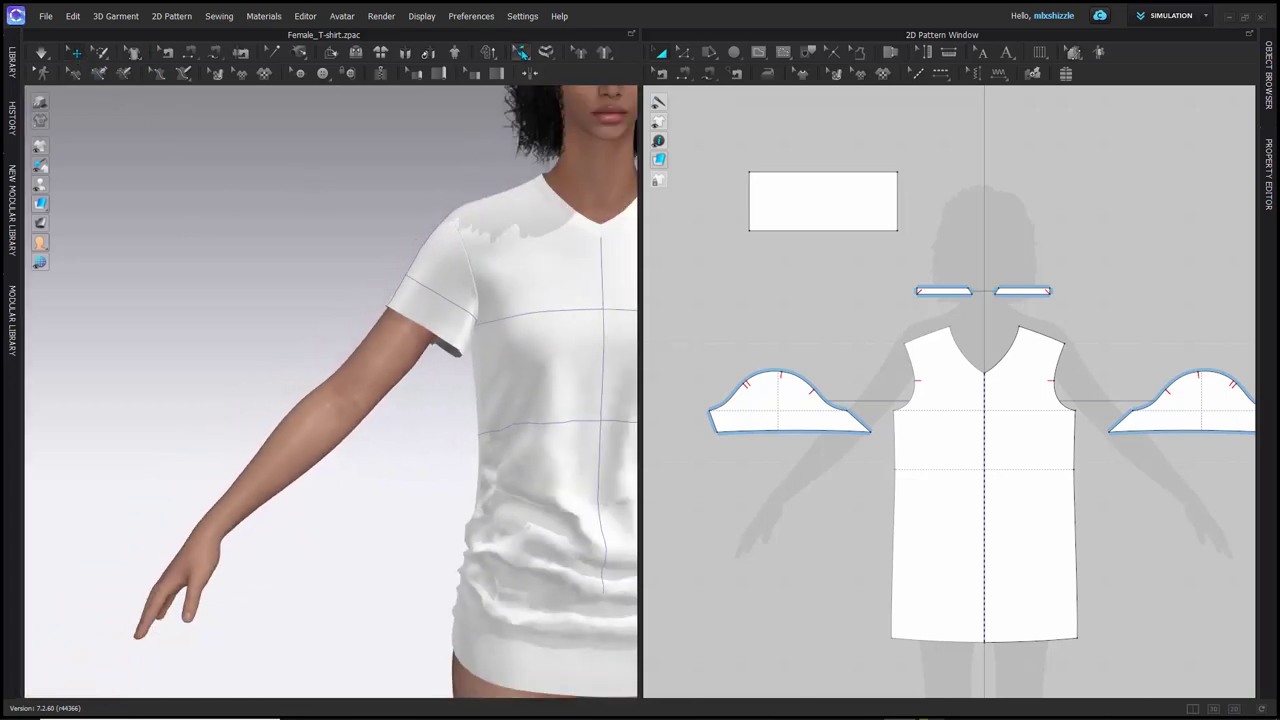
Step: Make the T-shirt transparent and zoom in to read the 8.485 in upper-arm line
click(521, 52)
middle_drag(269, 423, 289, 380)
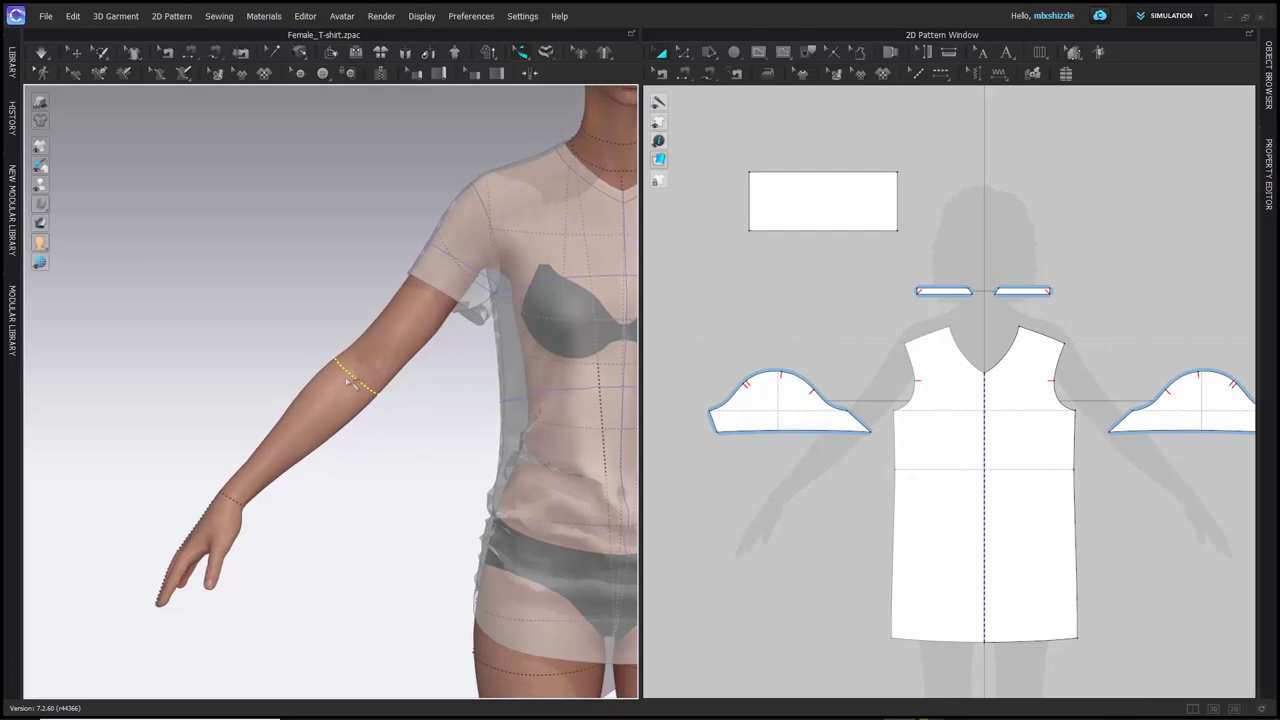
scroll(350, 385, up, 8)
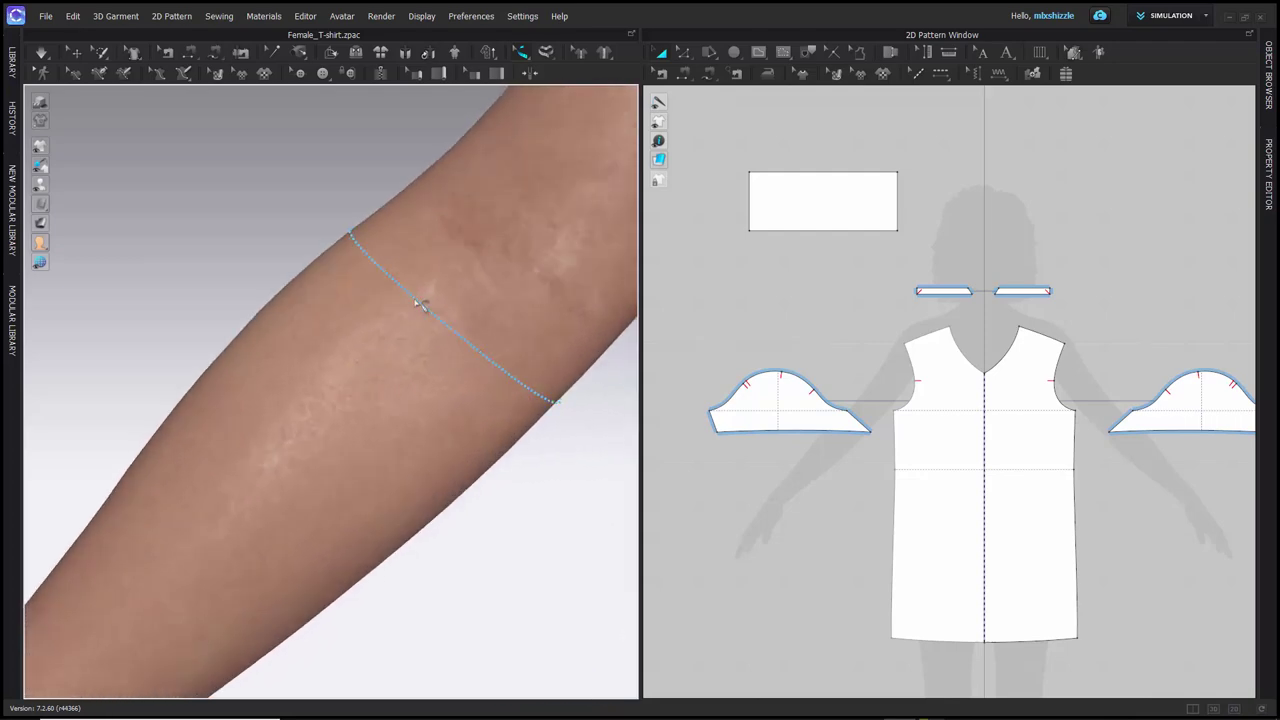
mouse_move(424, 304)
scroll(343, 304, down, 5)
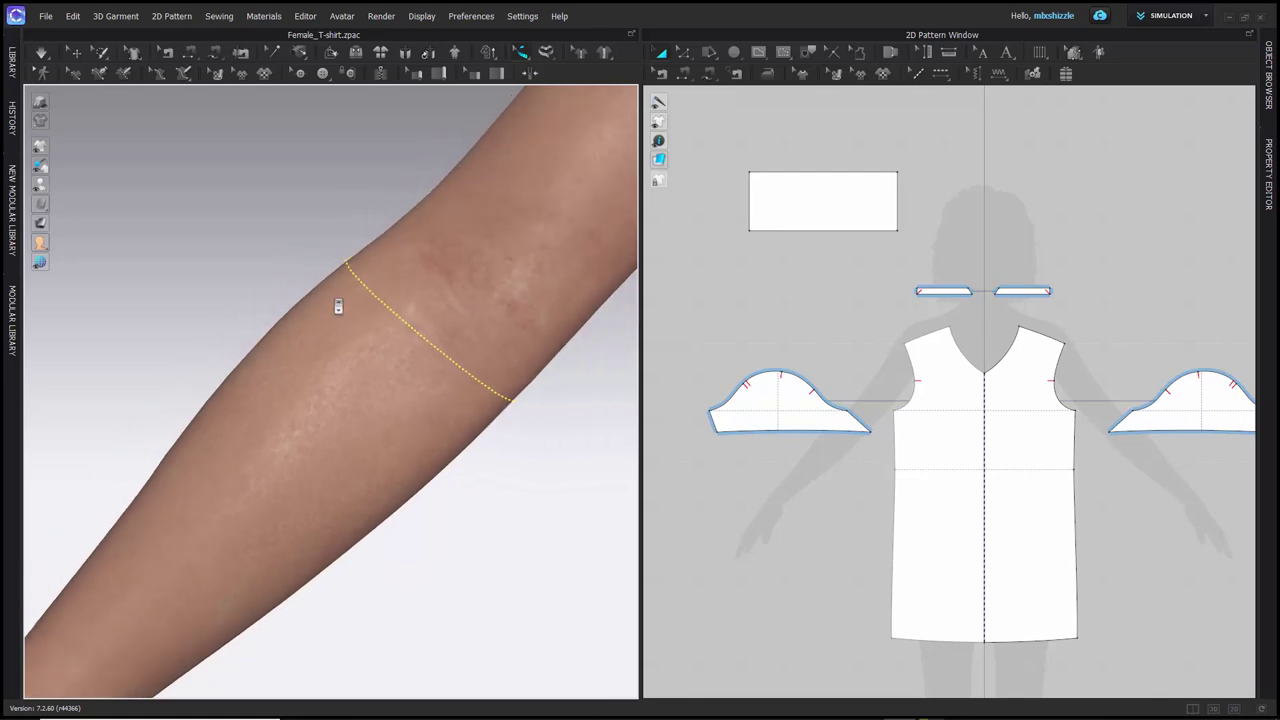
scroll(338, 306, down, 3)
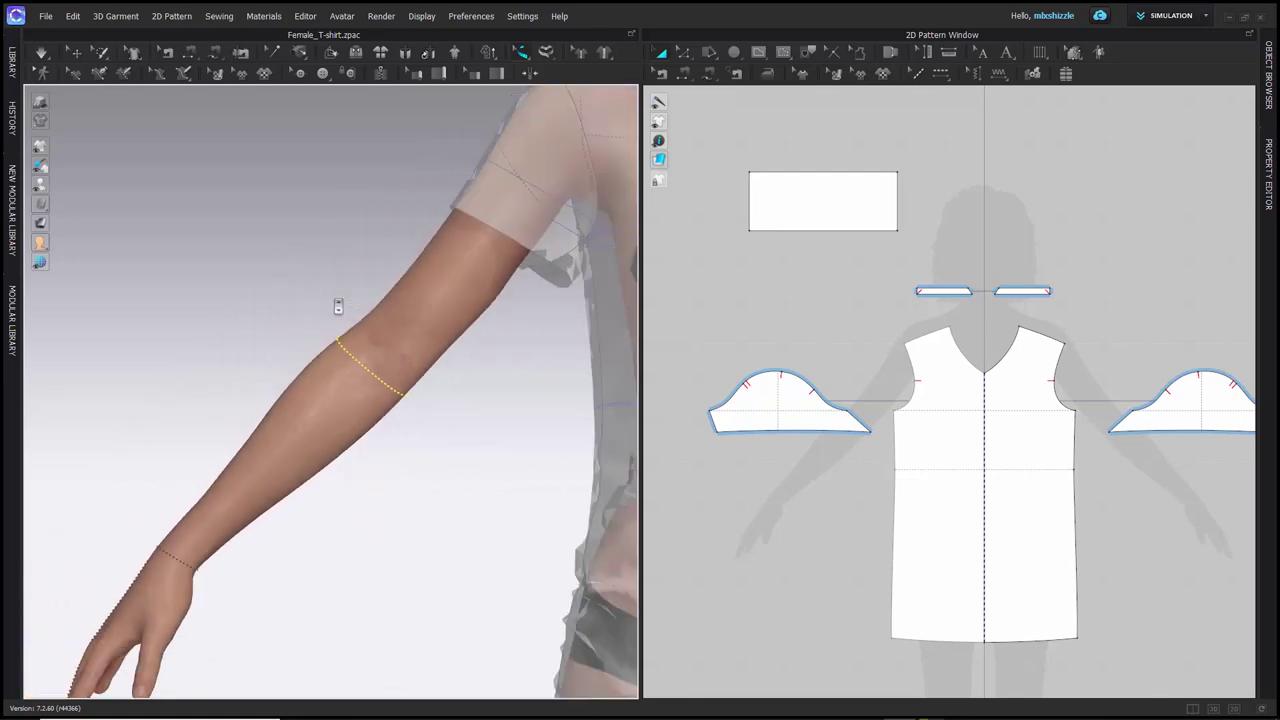
scroll(290, 470, down, 4)
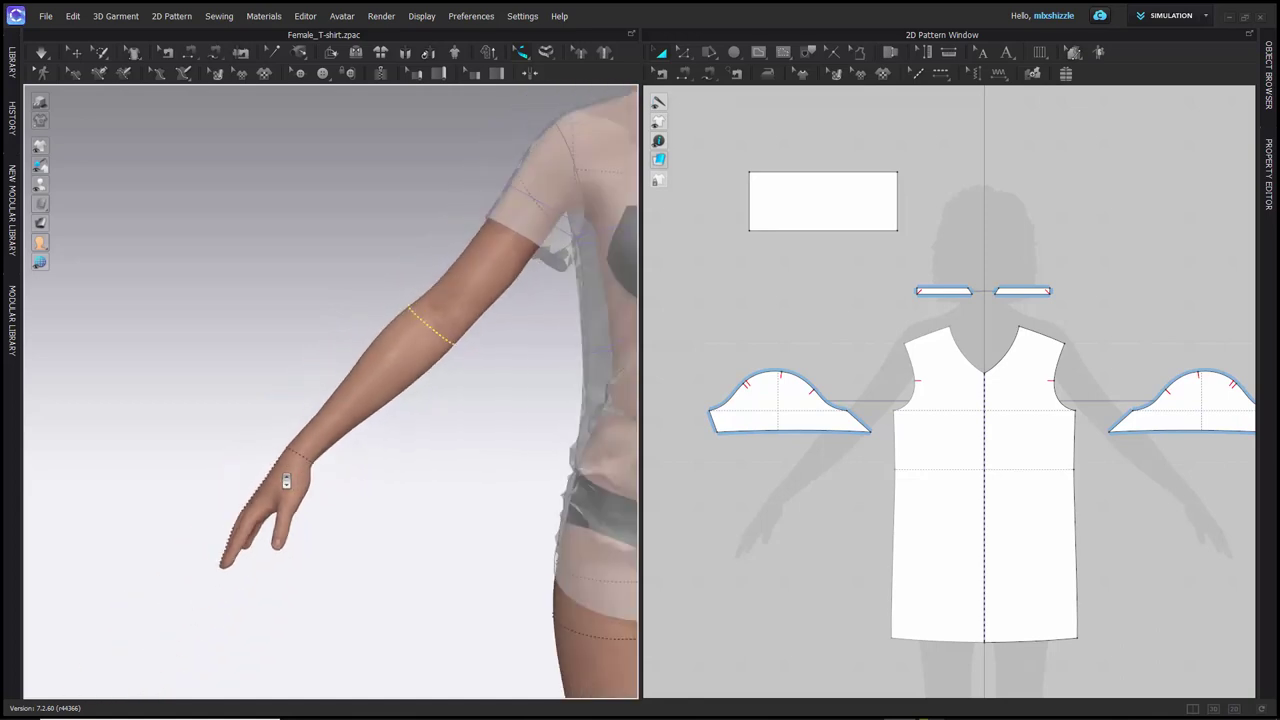
scroll(286, 481, up, 8)
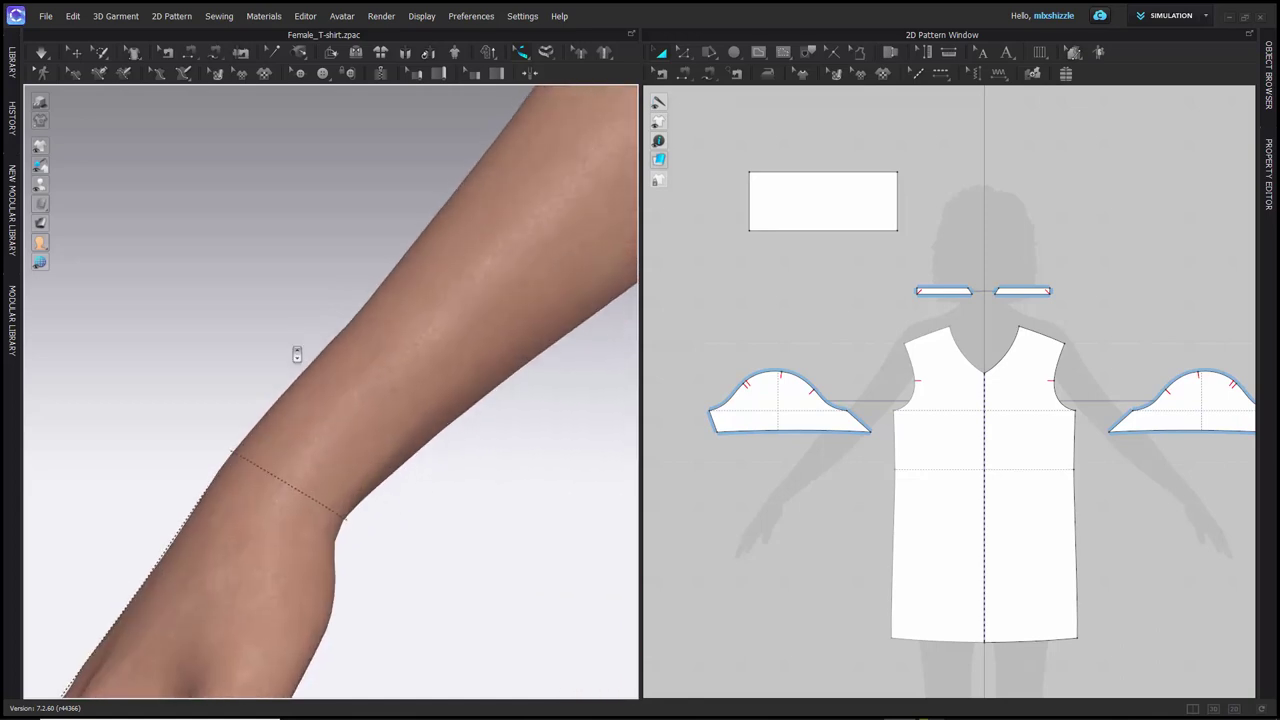
scroll(297, 354, up, 2)
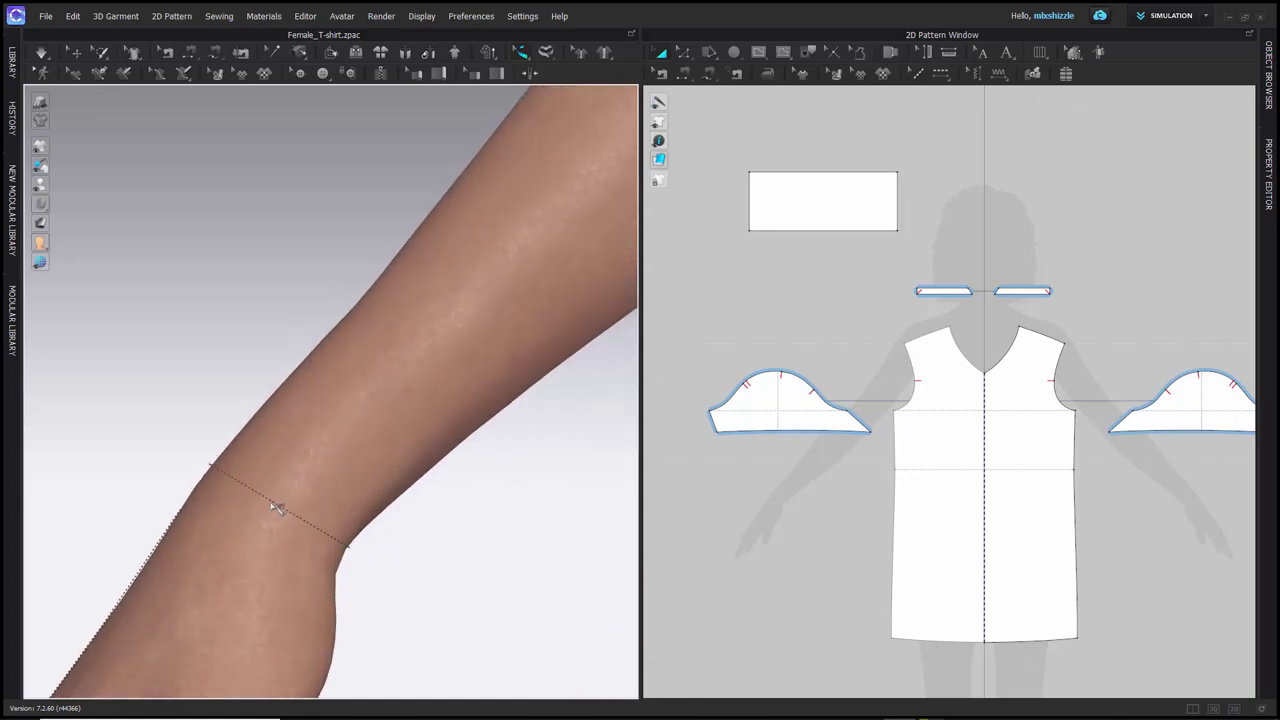
Step: Select the wrist measure line to read its 5.568 in circumference
click(281, 506)
click(217, 395)
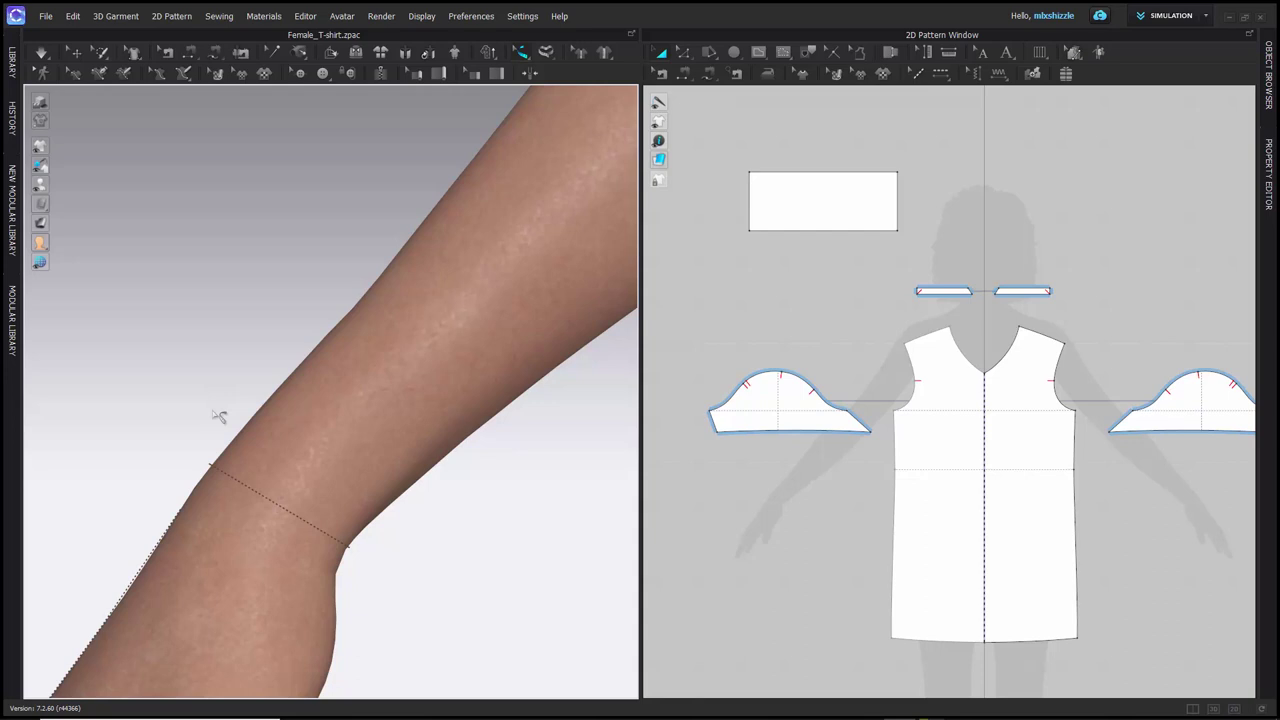
click(236, 486)
click(240, 484)
scroll(218, 378, down, 5)
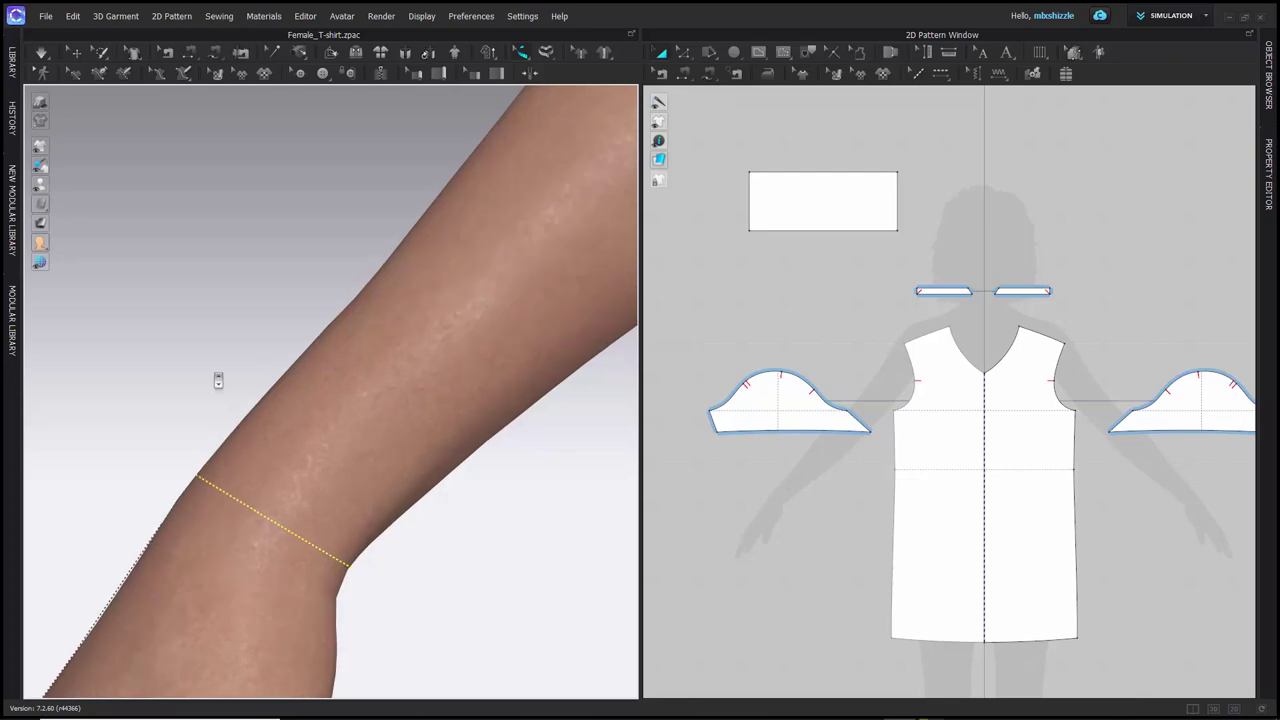
scroll(218, 380, down, 8)
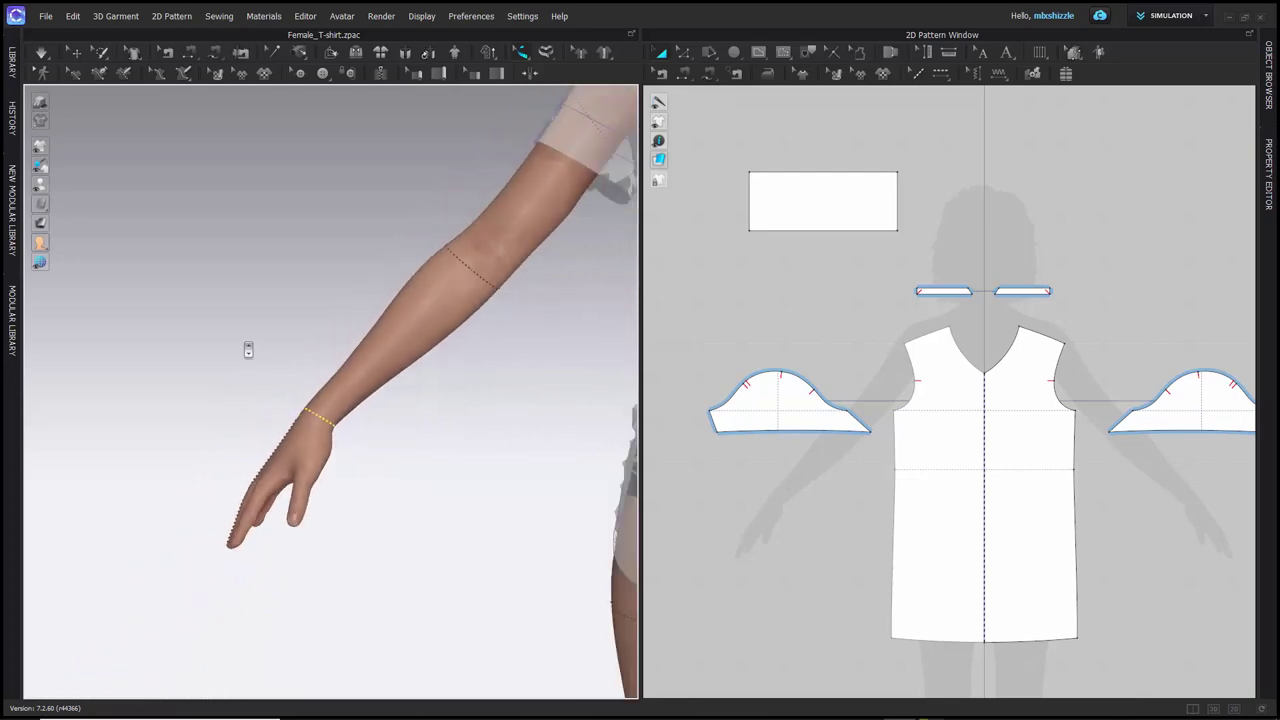
right_drag(263, 320, 309, 314)
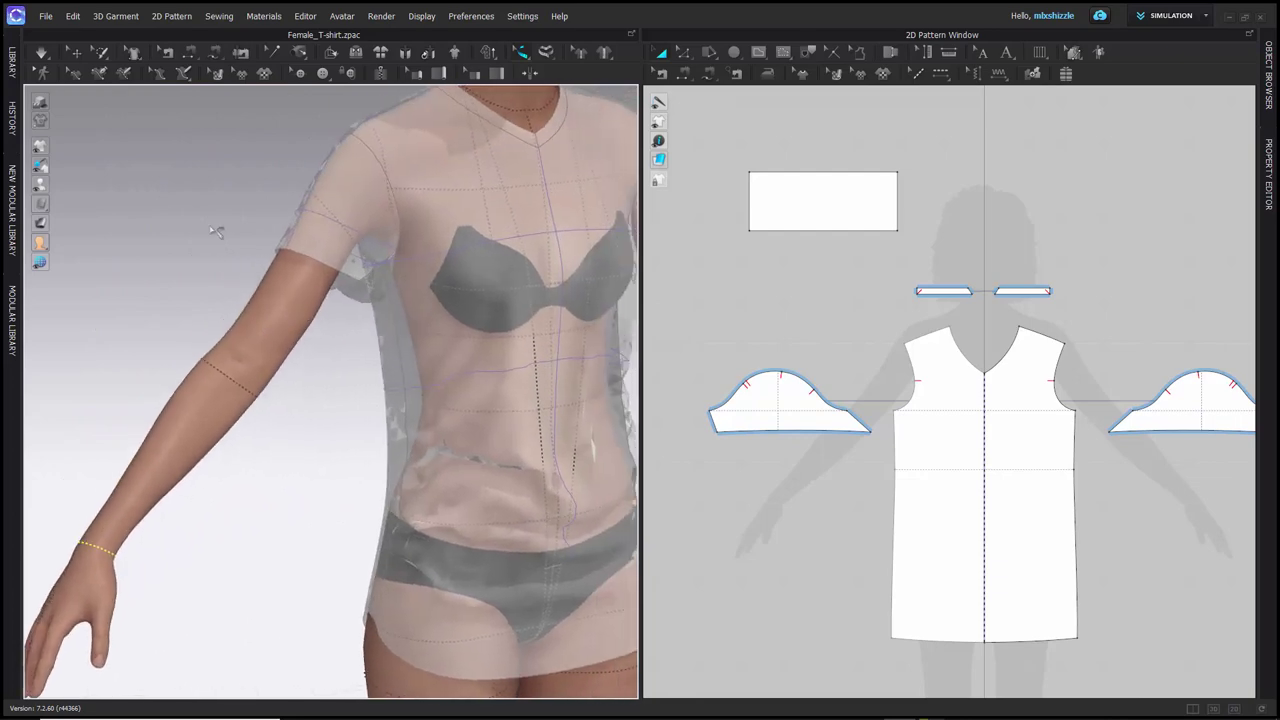
middle_drag(214, 229, 177, 389)
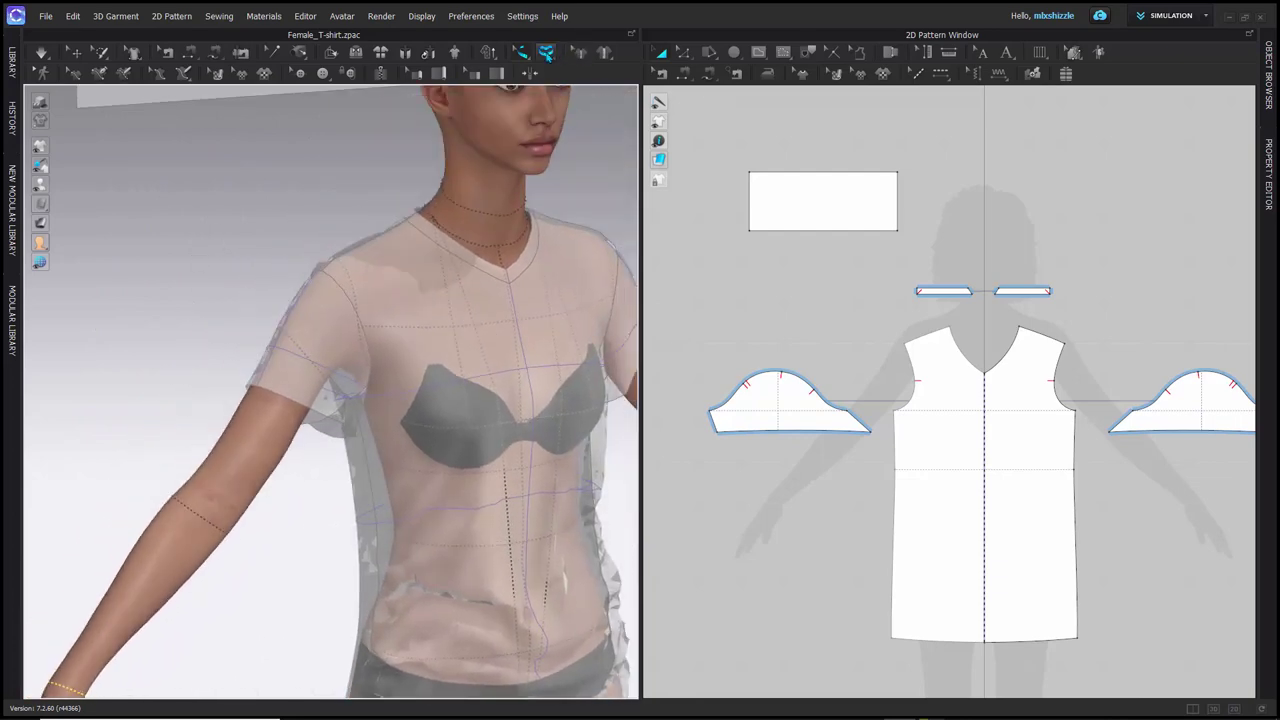
Step: Choose Basic Circumference Measure (Avatar) and zoom in on the upper arm
click(546, 55)
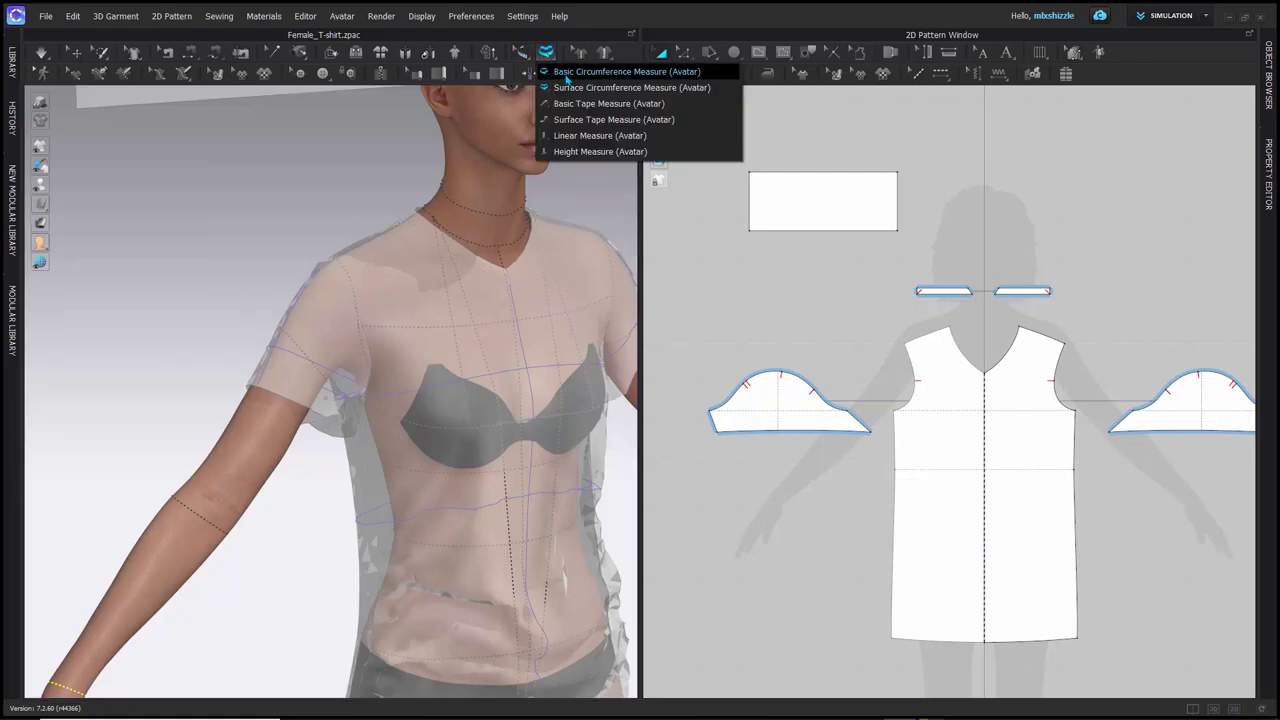
click(566, 78)
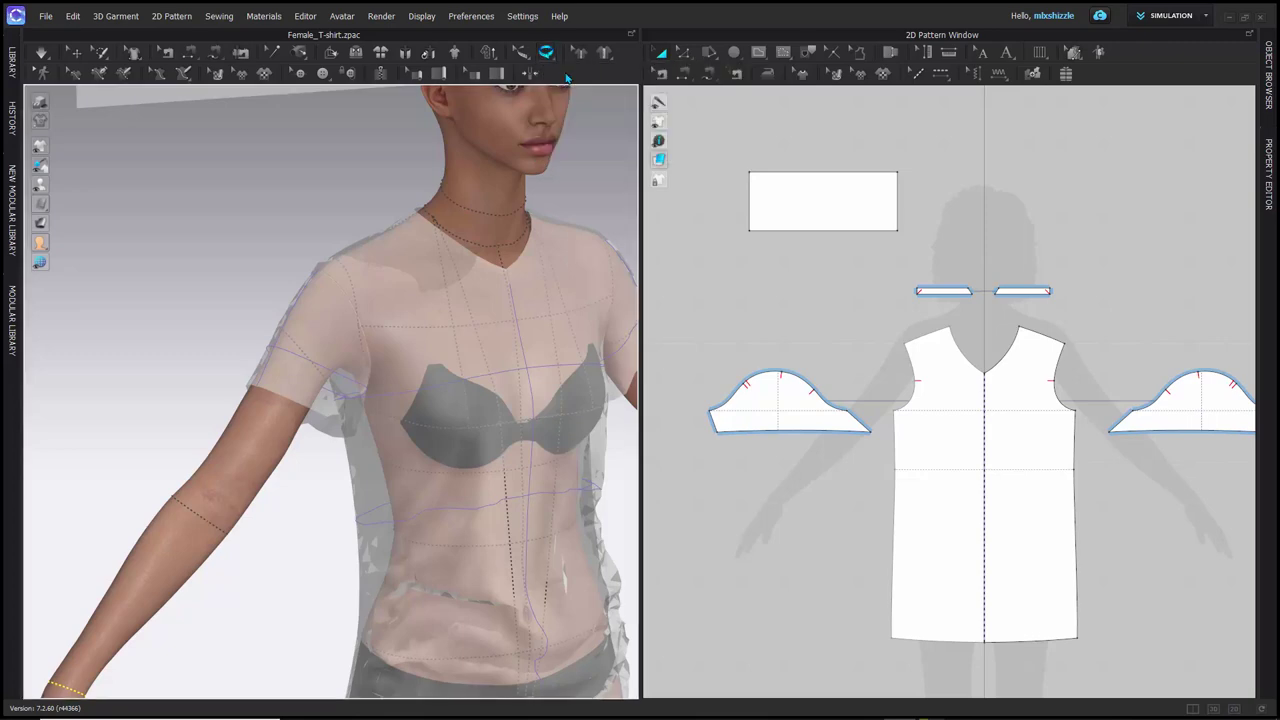
scroll(236, 339, up, 2)
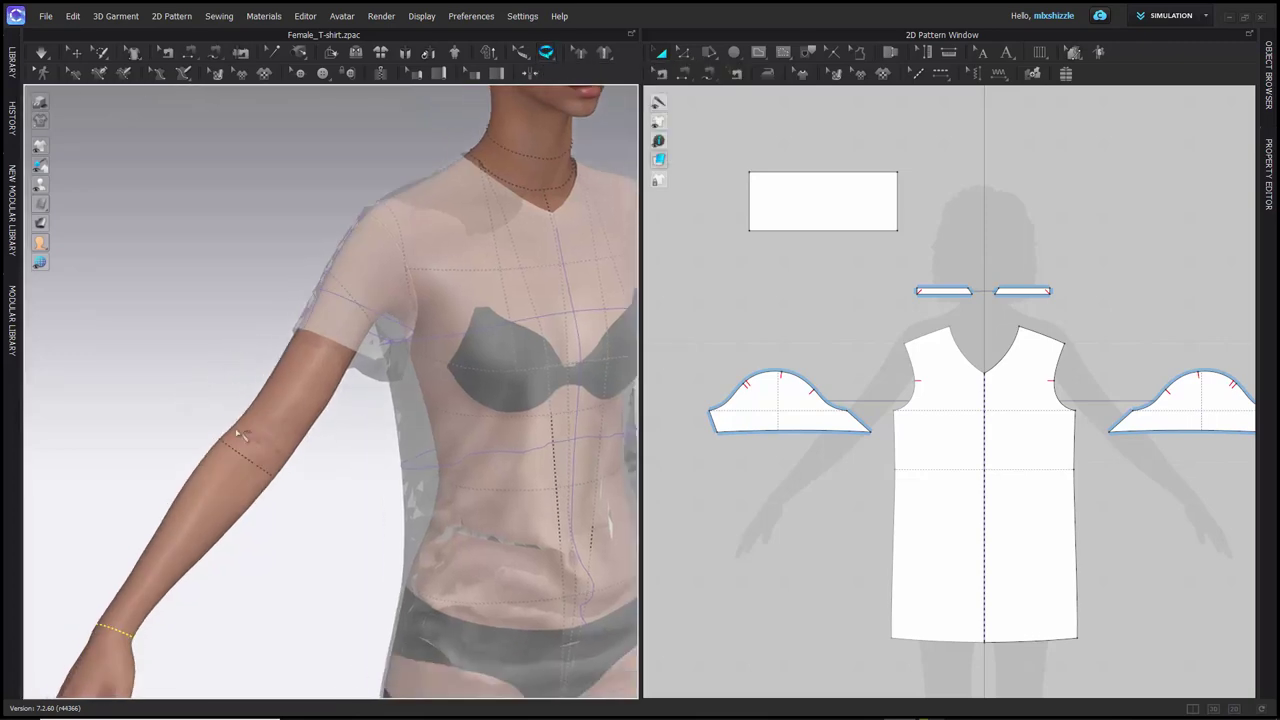
scroll(240, 436, down, 4)
scroll(240, 436, up, 2)
scroll(240, 436, up, 3)
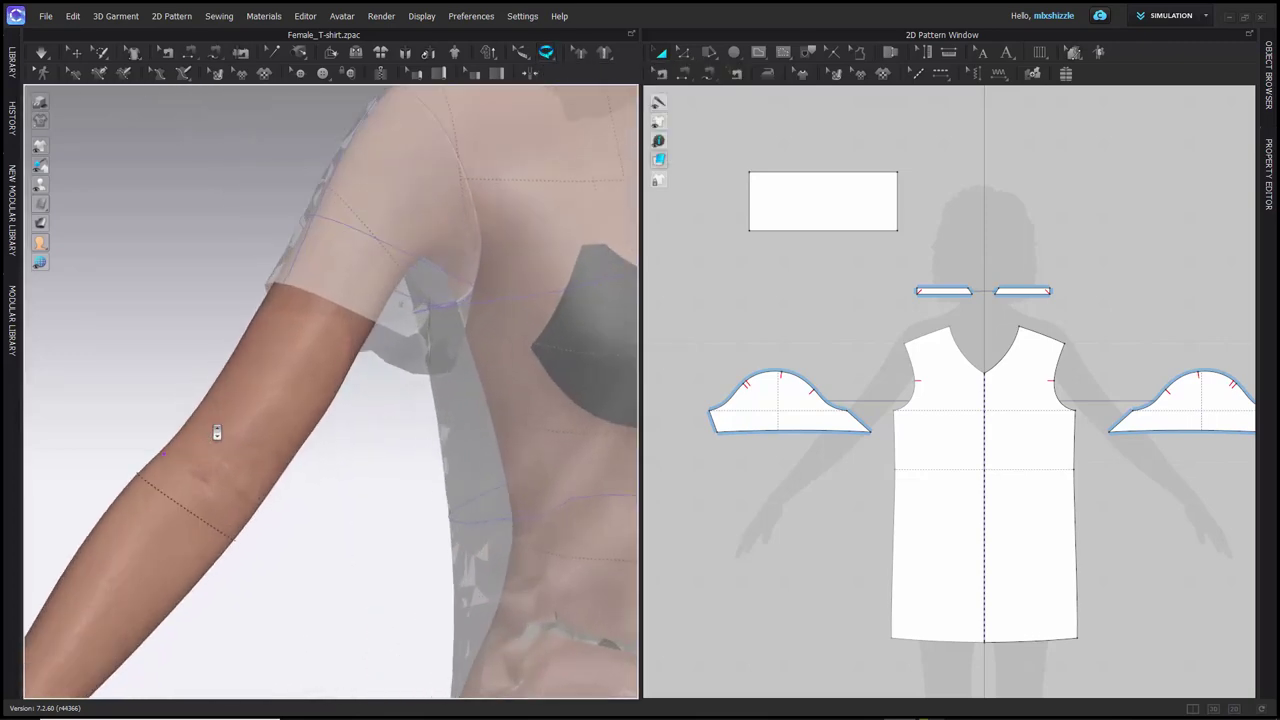
scroll(240, 334, up, 2)
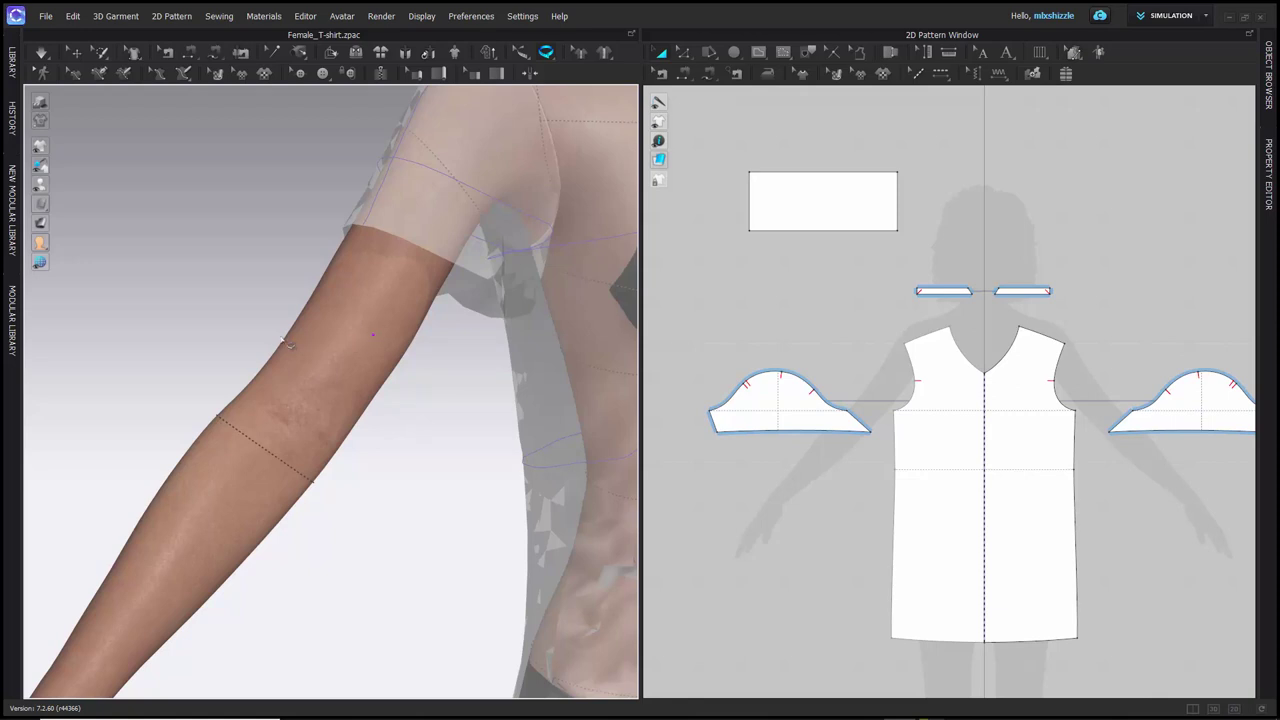
right_drag(209, 331, 251, 317)
scroll(251, 315, down, 2)
scroll(251, 315, up, 3)
Step: Place points around the upper arm below the sleeve hem to measure its circumference, 8.871 in
click(248, 306)
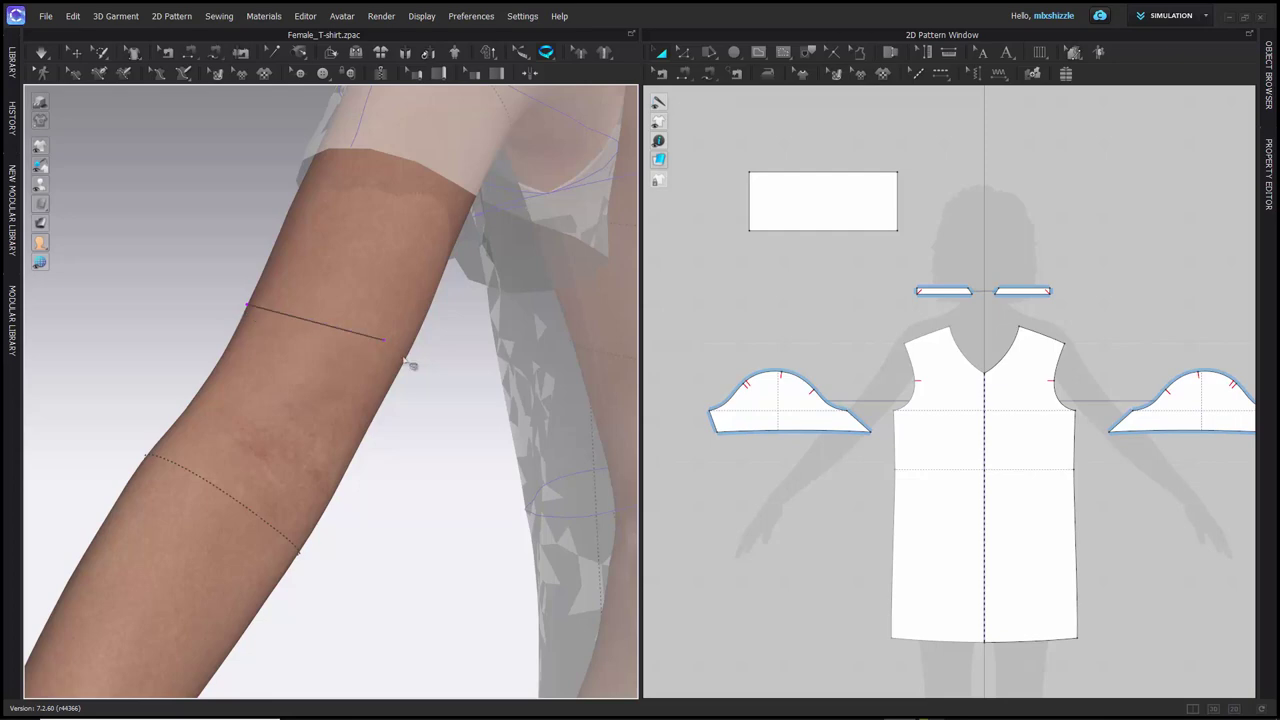
click(405, 356)
right_drag(403, 396, 351, 357)
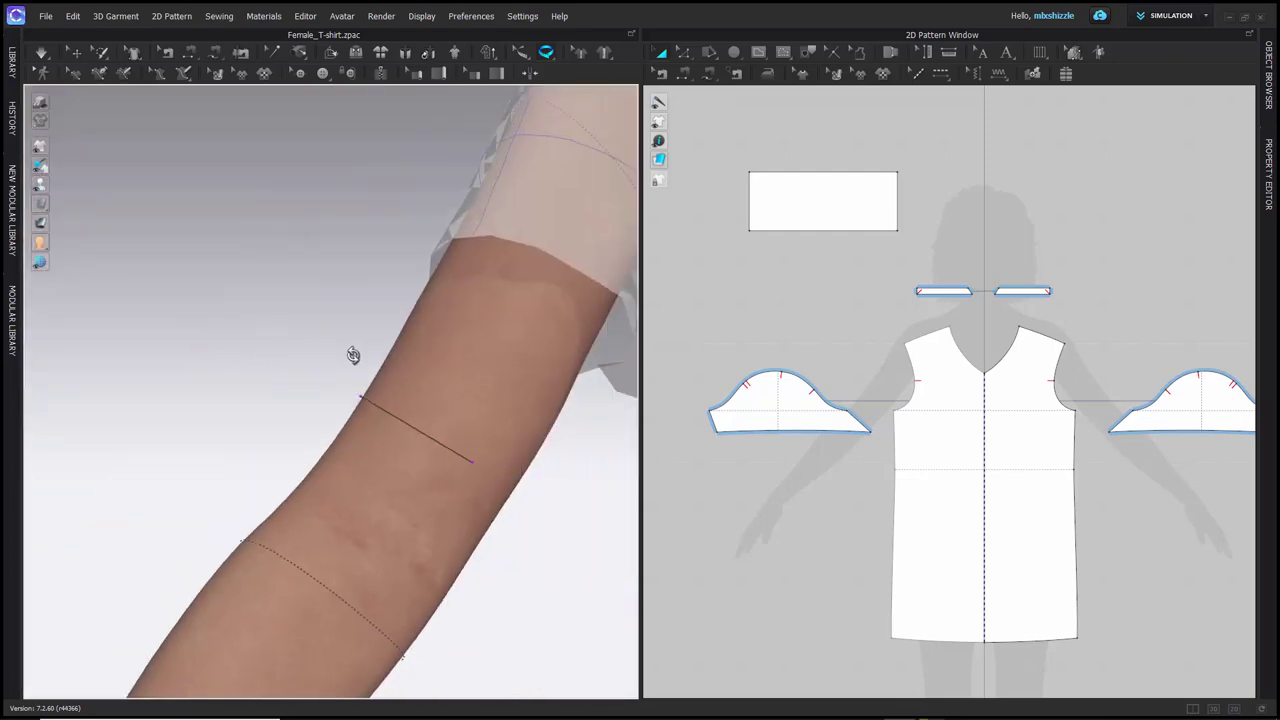
right_drag(429, 400, 331, 349)
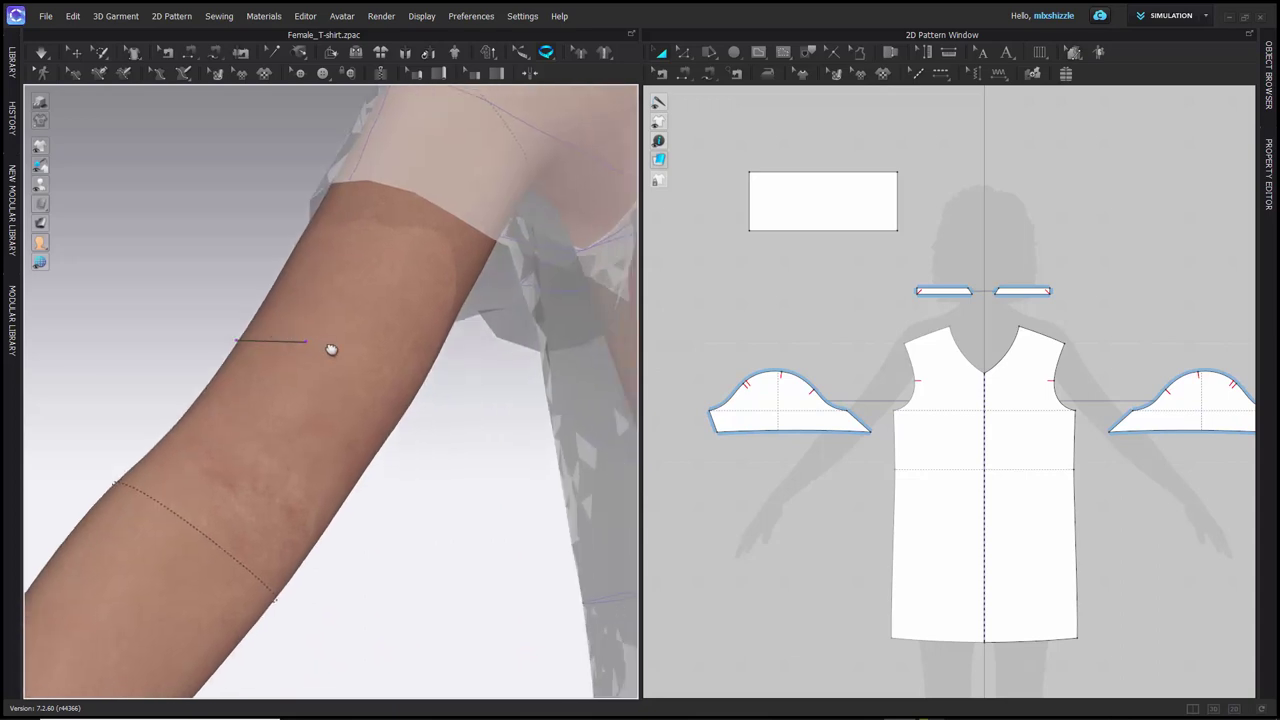
click(404, 408)
right_drag(422, 445, 334, 328)
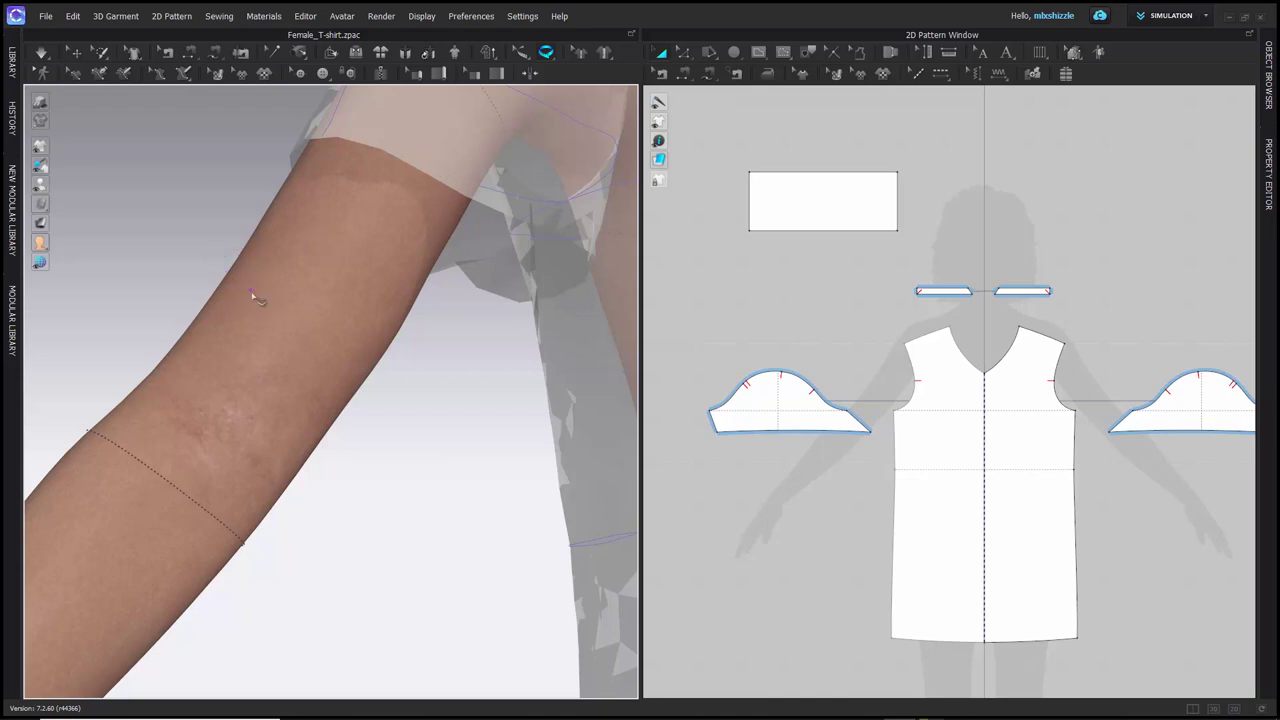
Step: Enter Edit Measure (Avatar) and zoom and orbit to the avatar's arm
click(521, 52)
scroll(160, 476, up, 5)
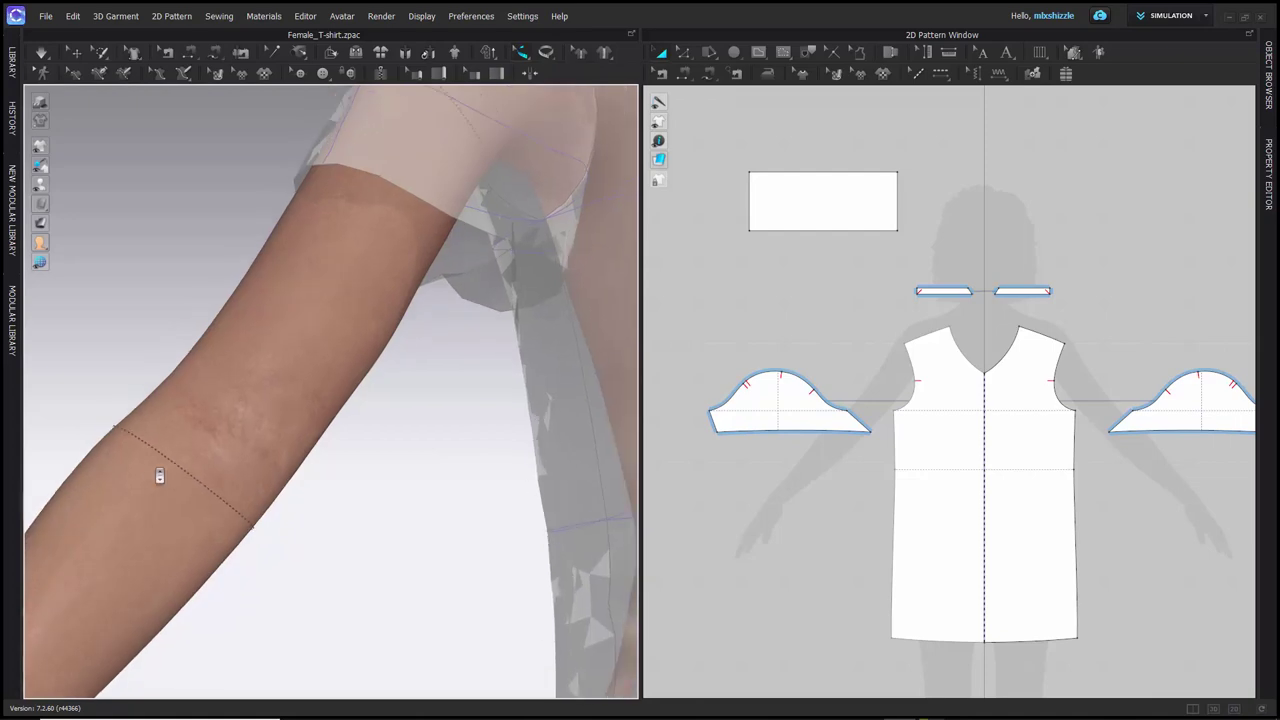
right_drag(160, 472, 377, 411)
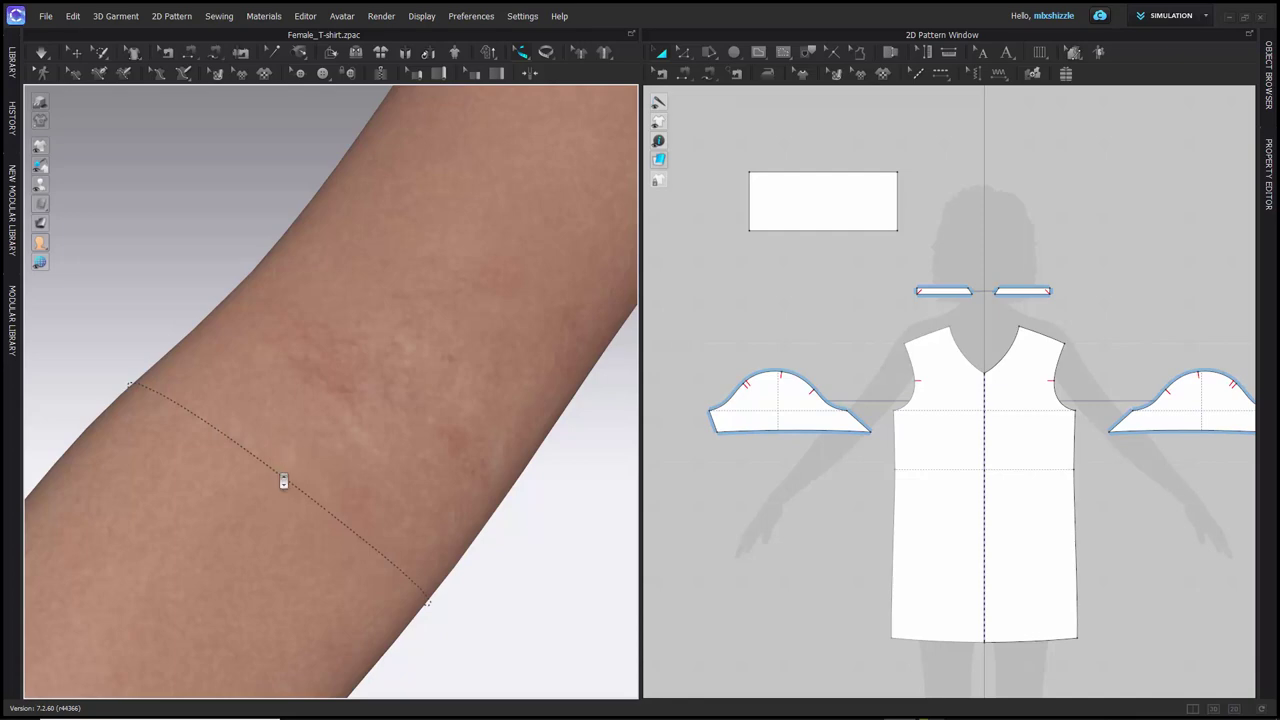
scroll(286, 484, up, 3)
scroll(290, 484, up, 3)
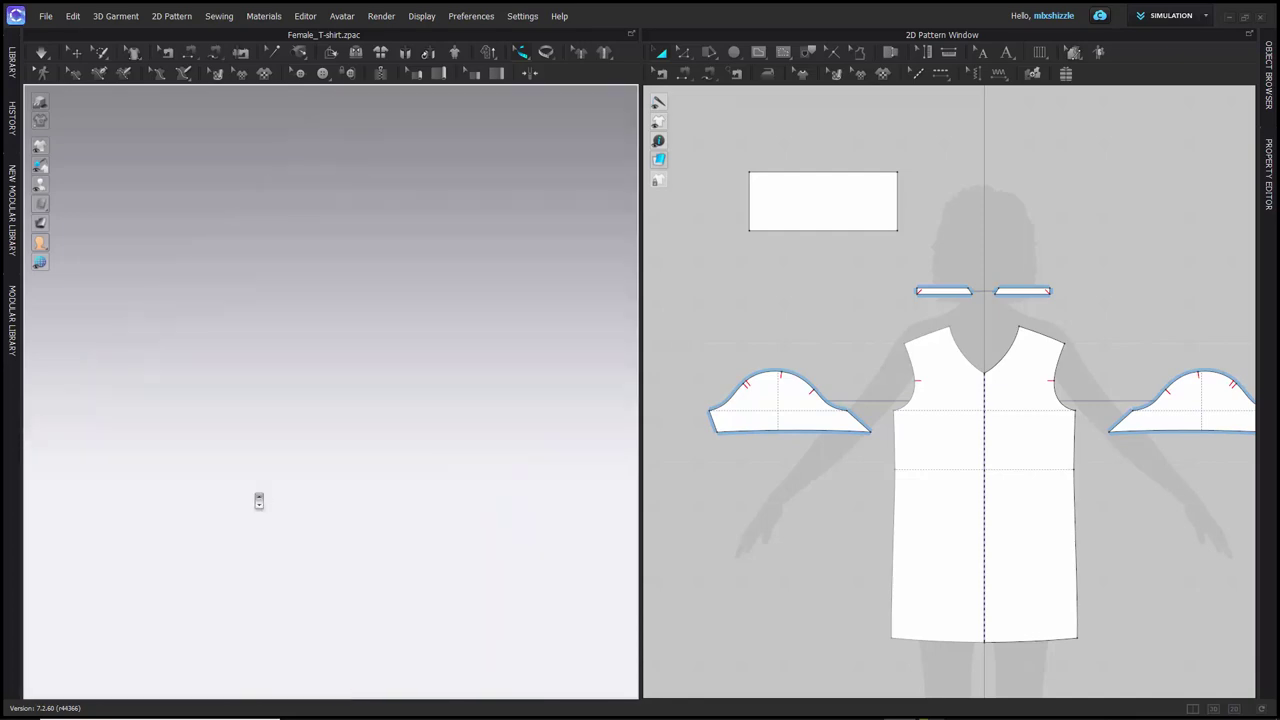
scroll(260, 503, down, 5)
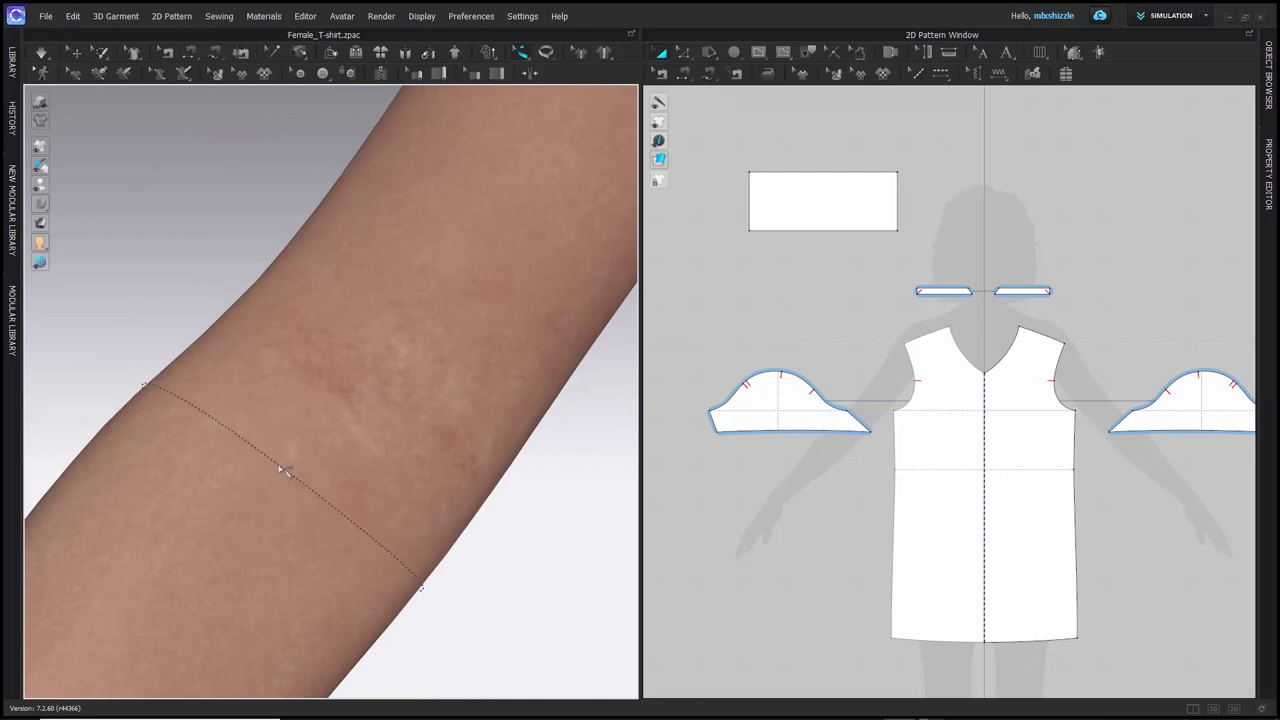
Step: Select the arm circumference line to read 8.485 in, then dismiss its options
click(283, 470)
right_click(228, 374)
click(170, 352)
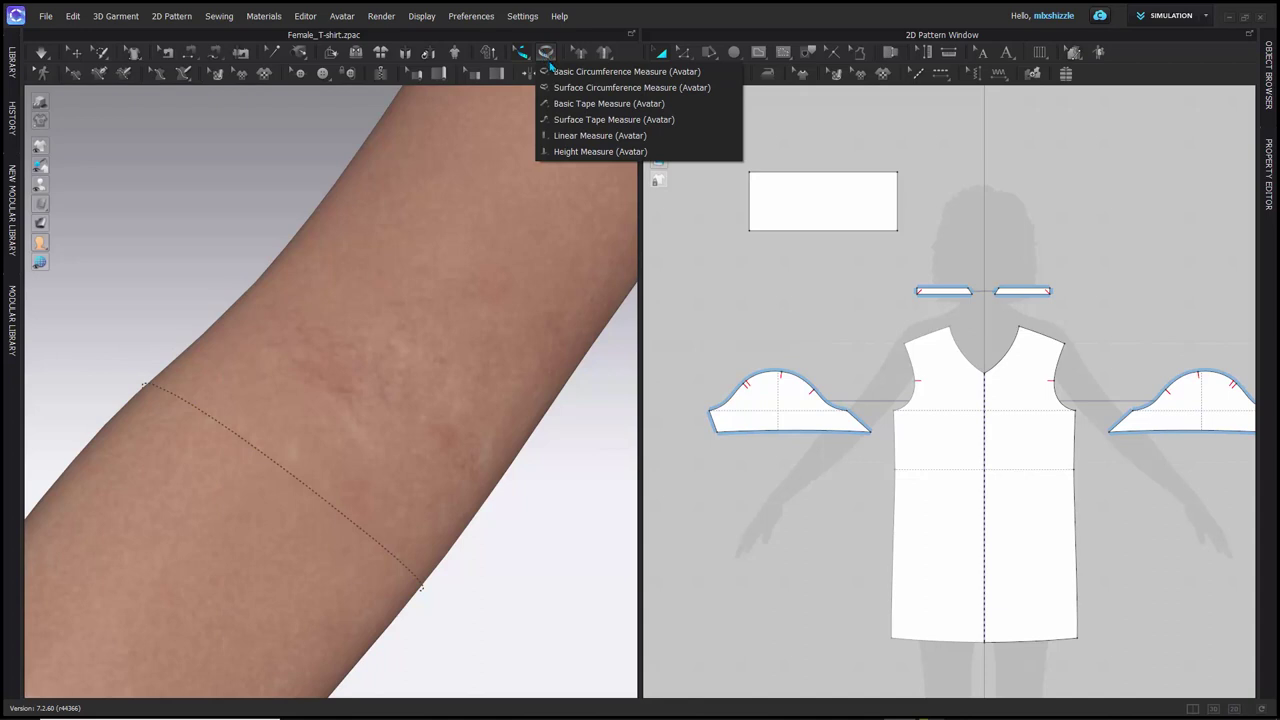
Step: Start a Basic Circumference Measure near the elbow, cancel it, and return to Select/Move
click(600, 71)
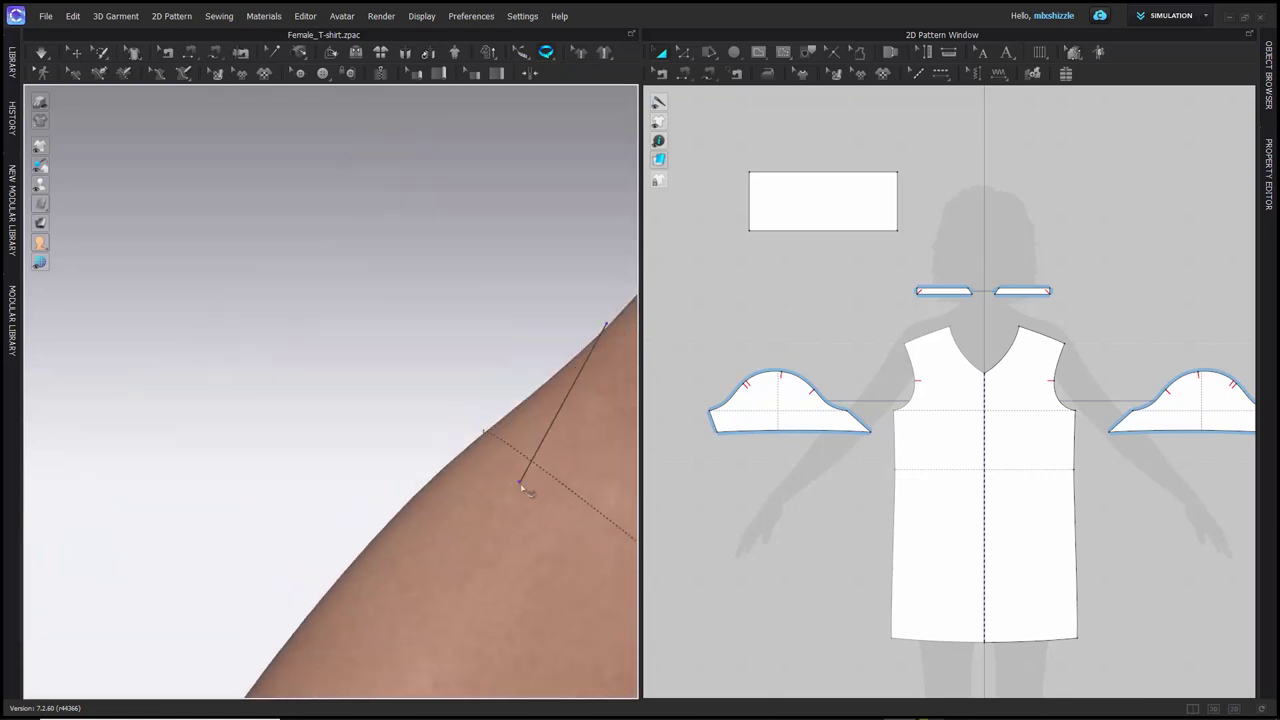
right_drag(520, 487, 191, 360)
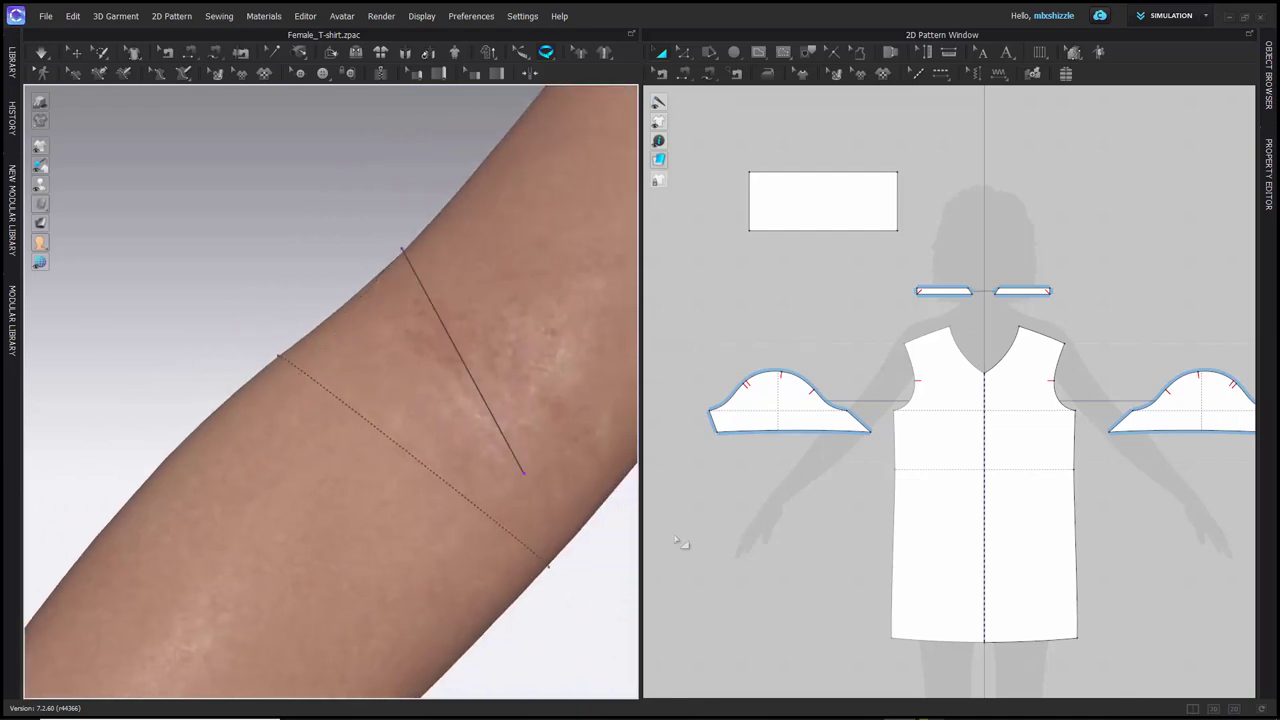
right_drag(636, 488, 343, 363)
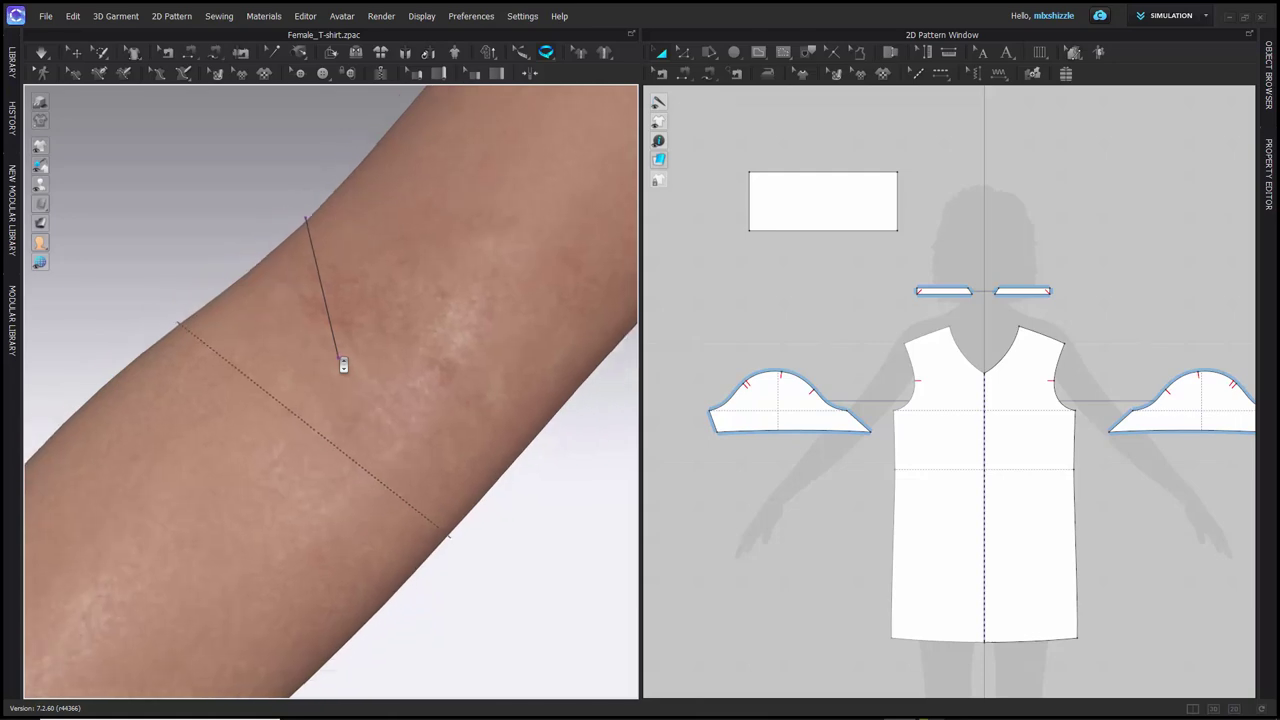
scroll(343, 365, down, 5)
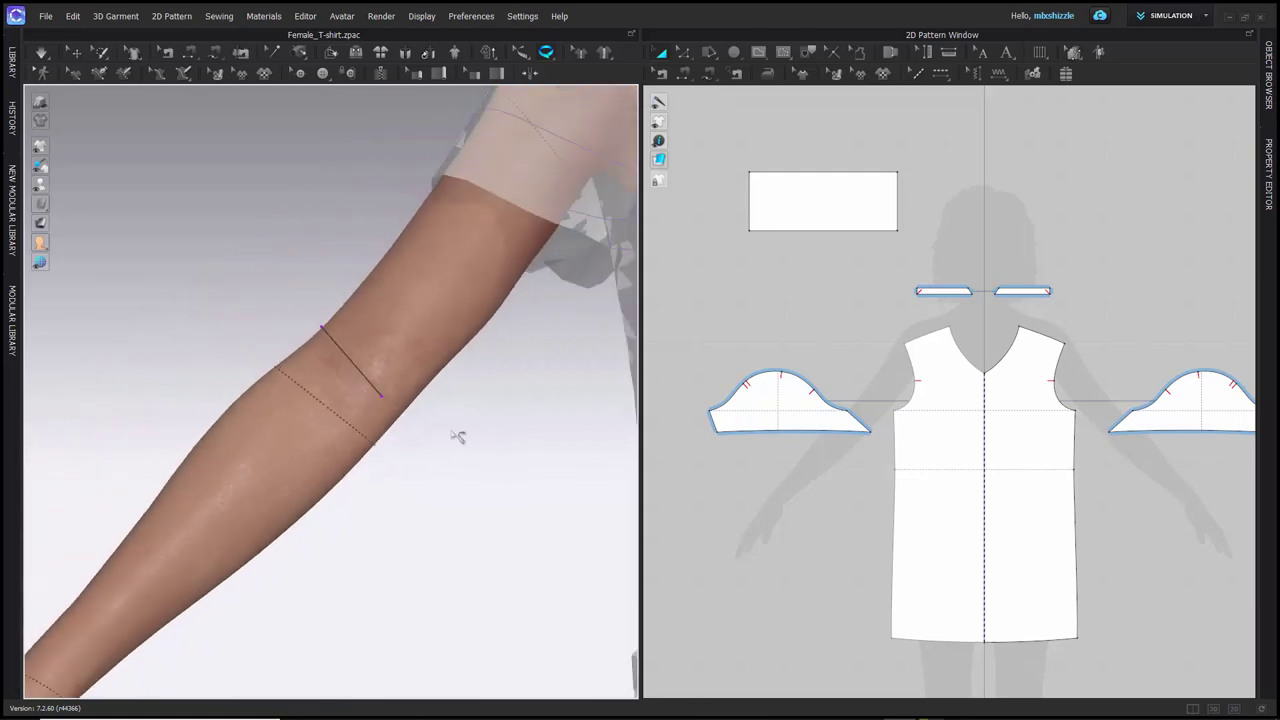
right_drag(446, 423, 471, 414)
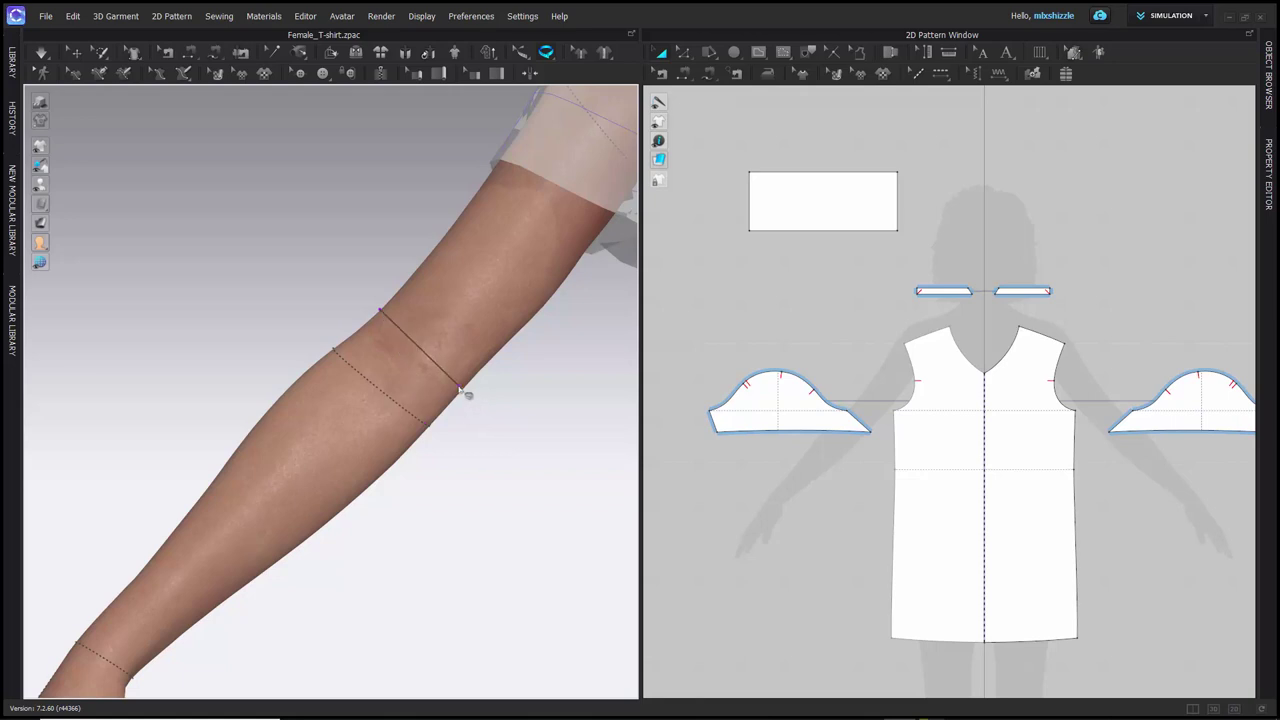
click(466, 393)
key(Escape)
click(74, 52)
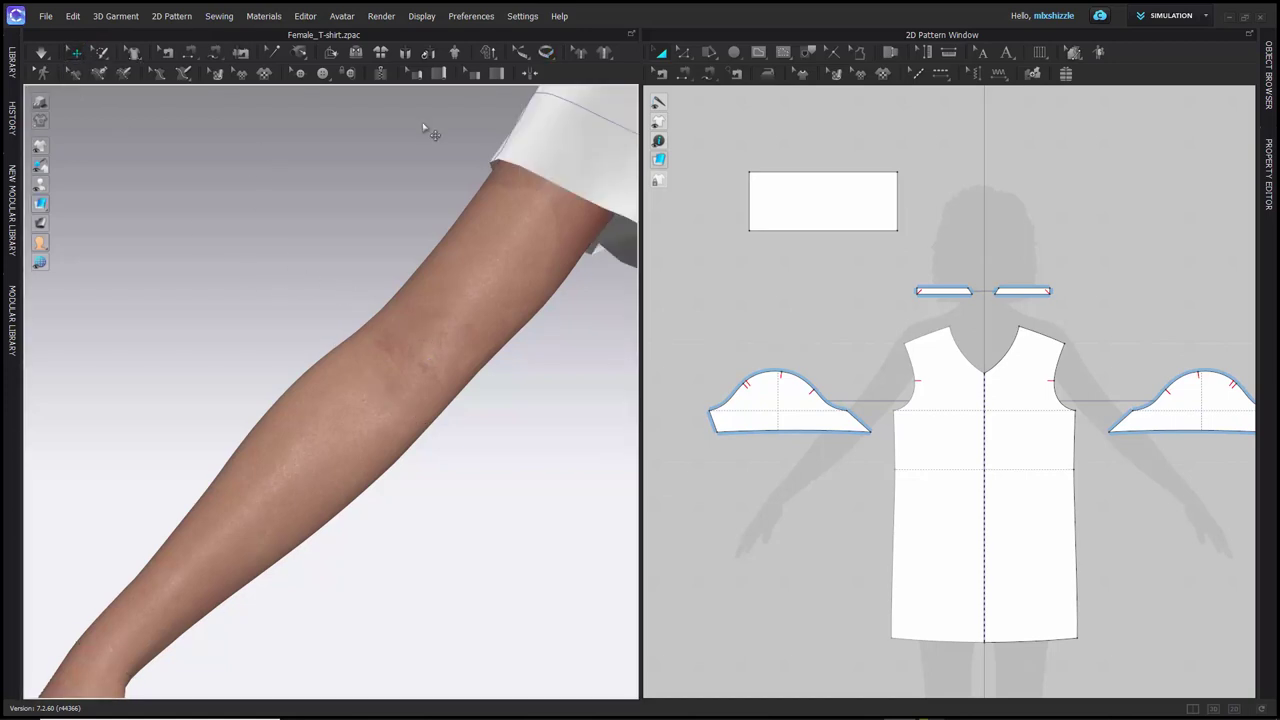
Step: Frame the face and neckline from the front and enter Edit Measure (Avatar)
scroll(270, 243, down, 6)
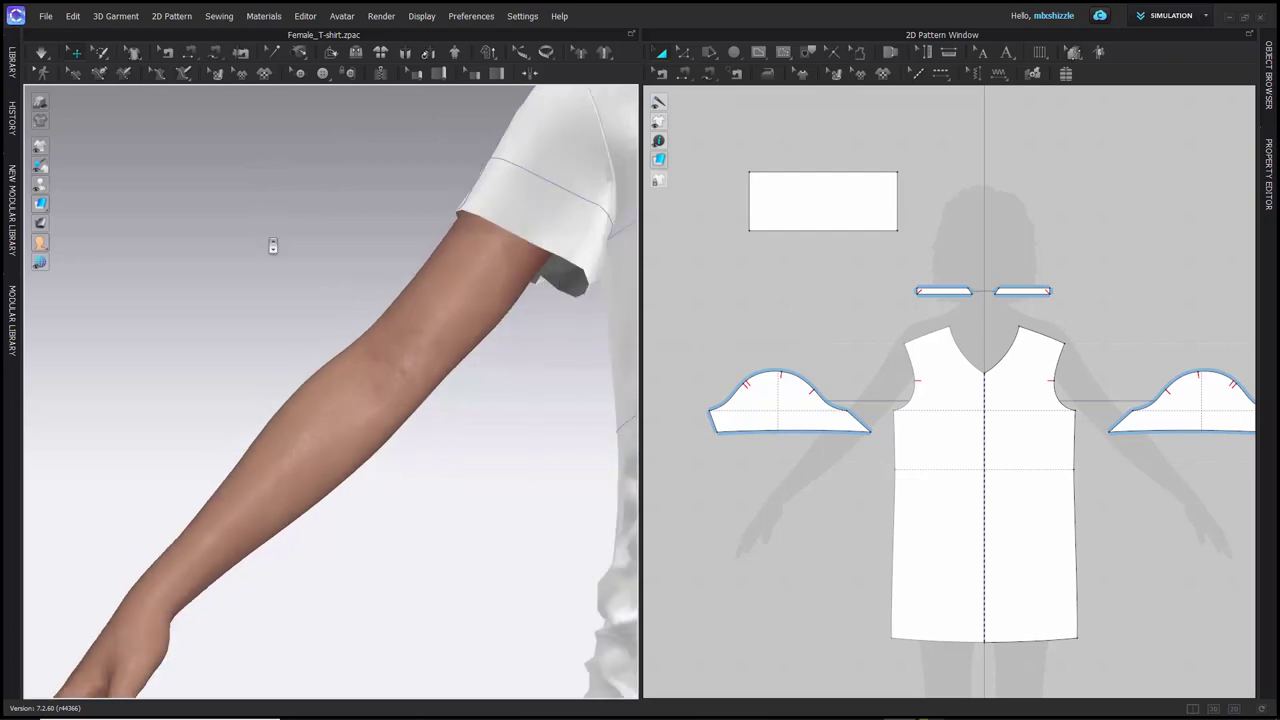
key(2)
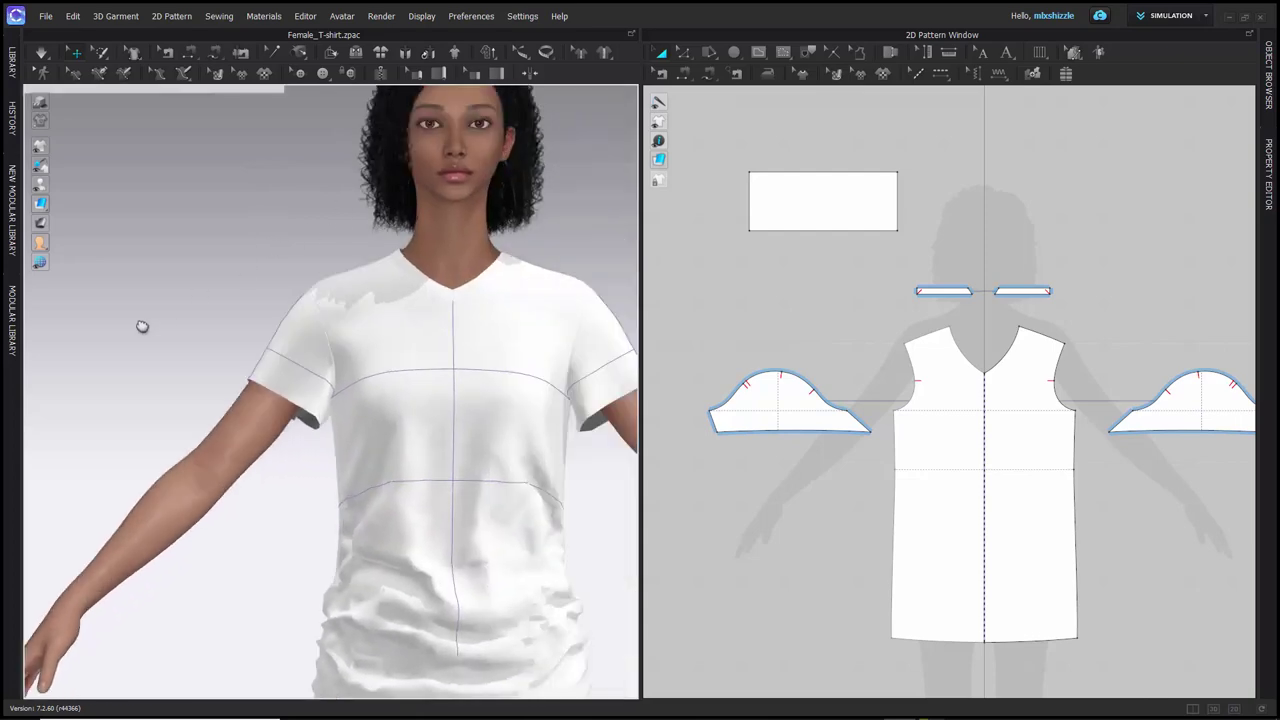
scroll(240, 328, up, 8)
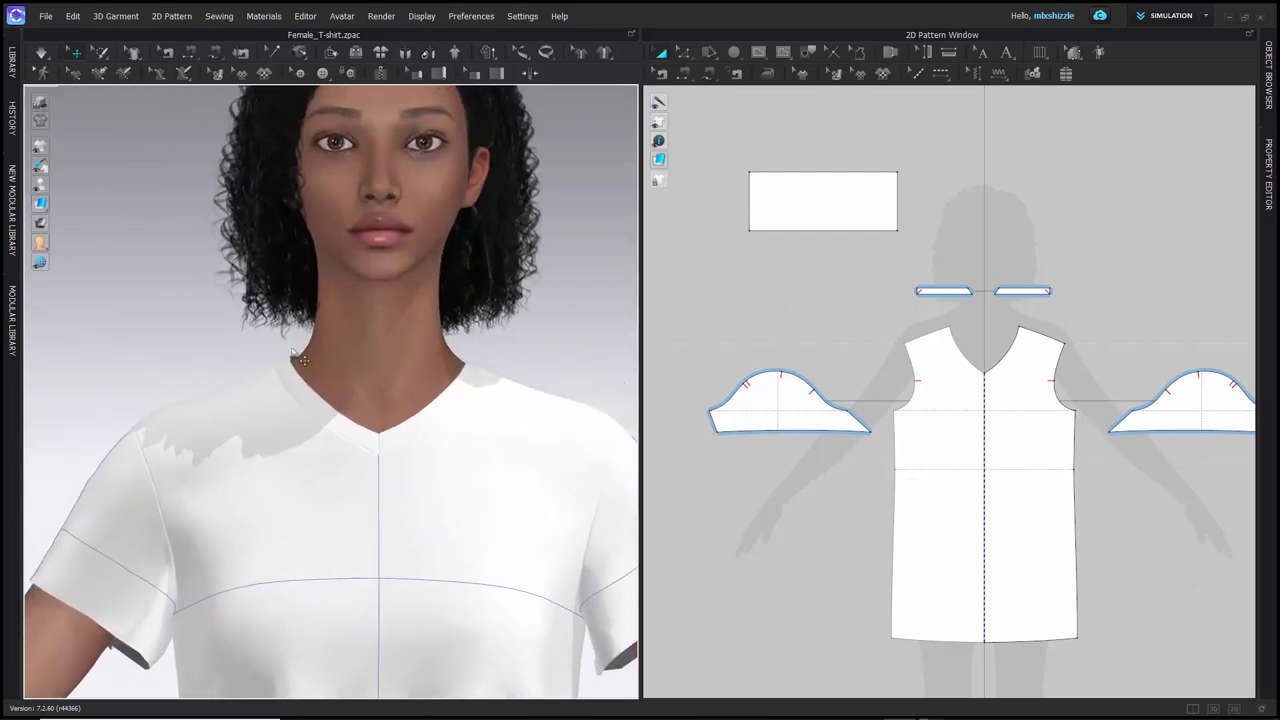
middle_drag(321, 274, 333, 347)
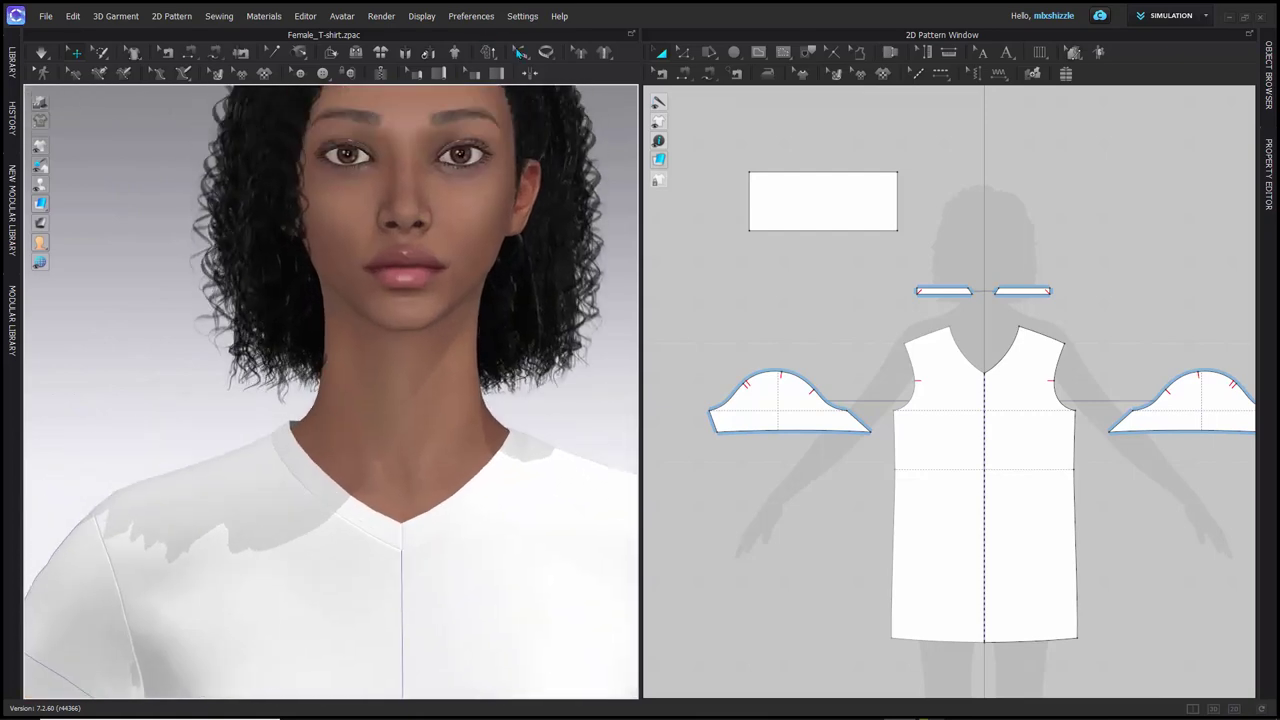
click(547, 56)
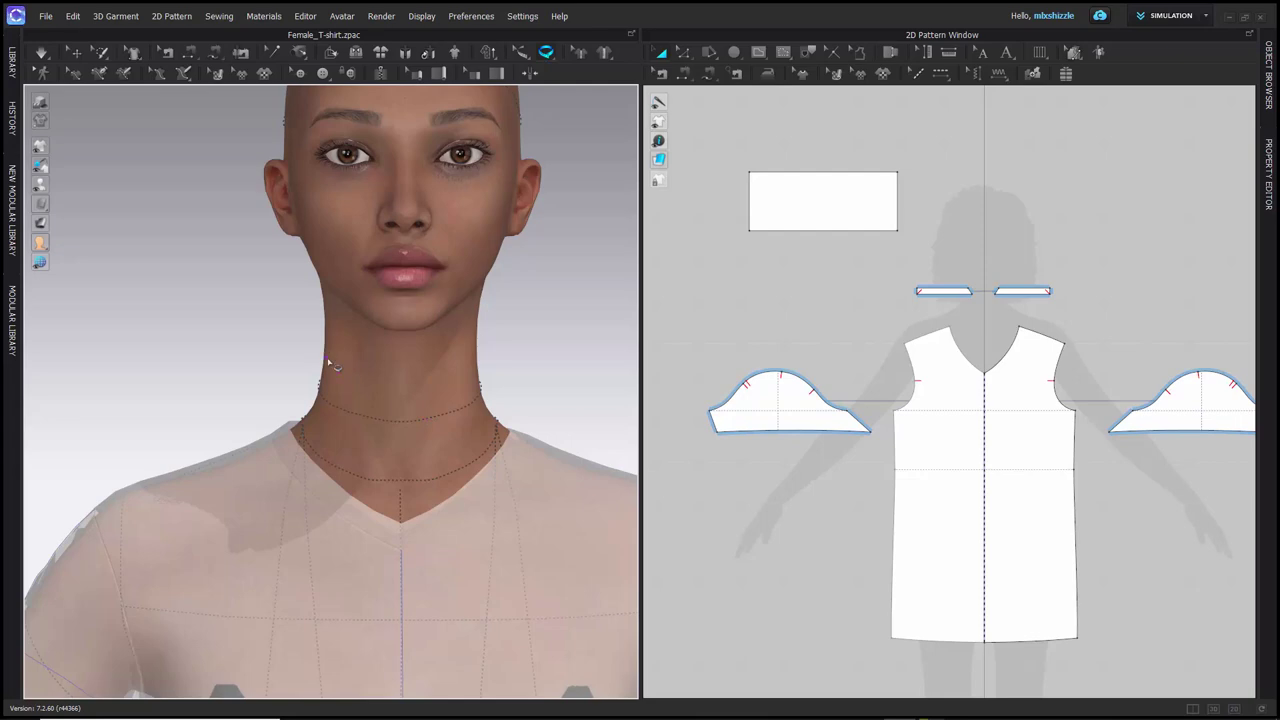
Step: Draw a trial neck line, discard it, and inspect the 11.750 in neck circumference
click(478, 360)
click(390, 374)
key(Escape)
click(519, 58)
scroll(409, 428, down, 2)
scroll(409, 428, up, 8)
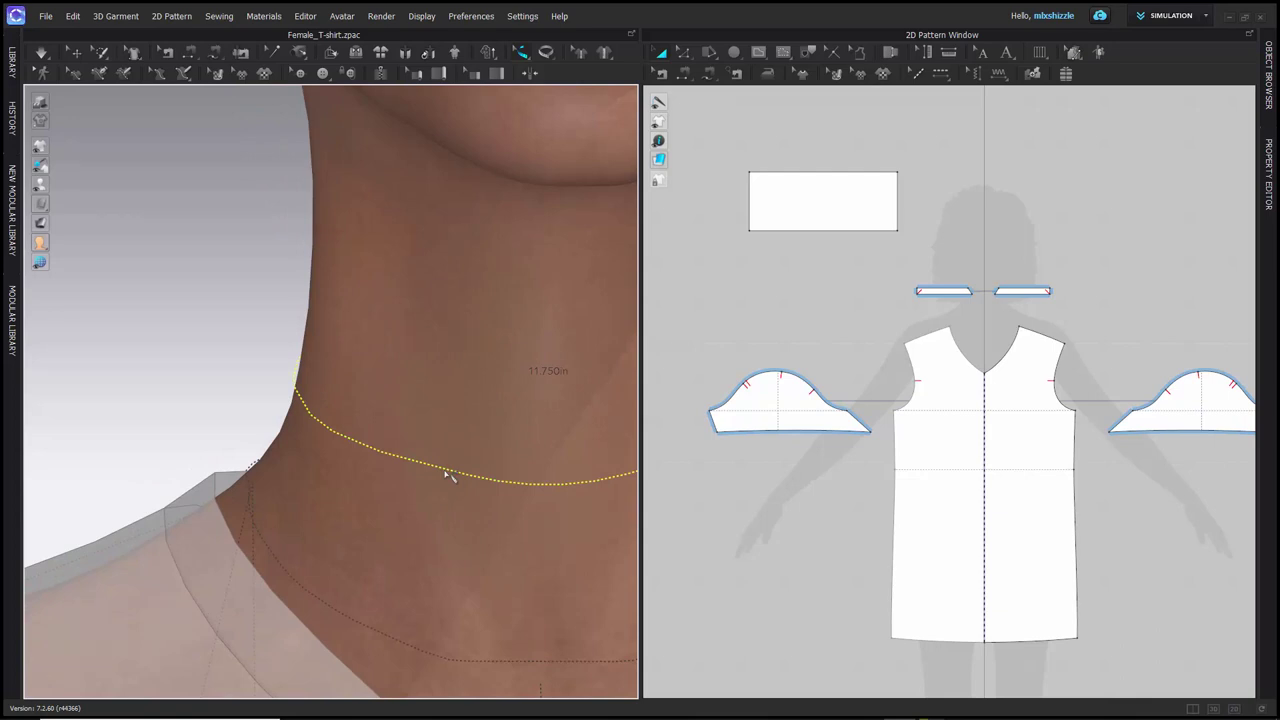
key(2)
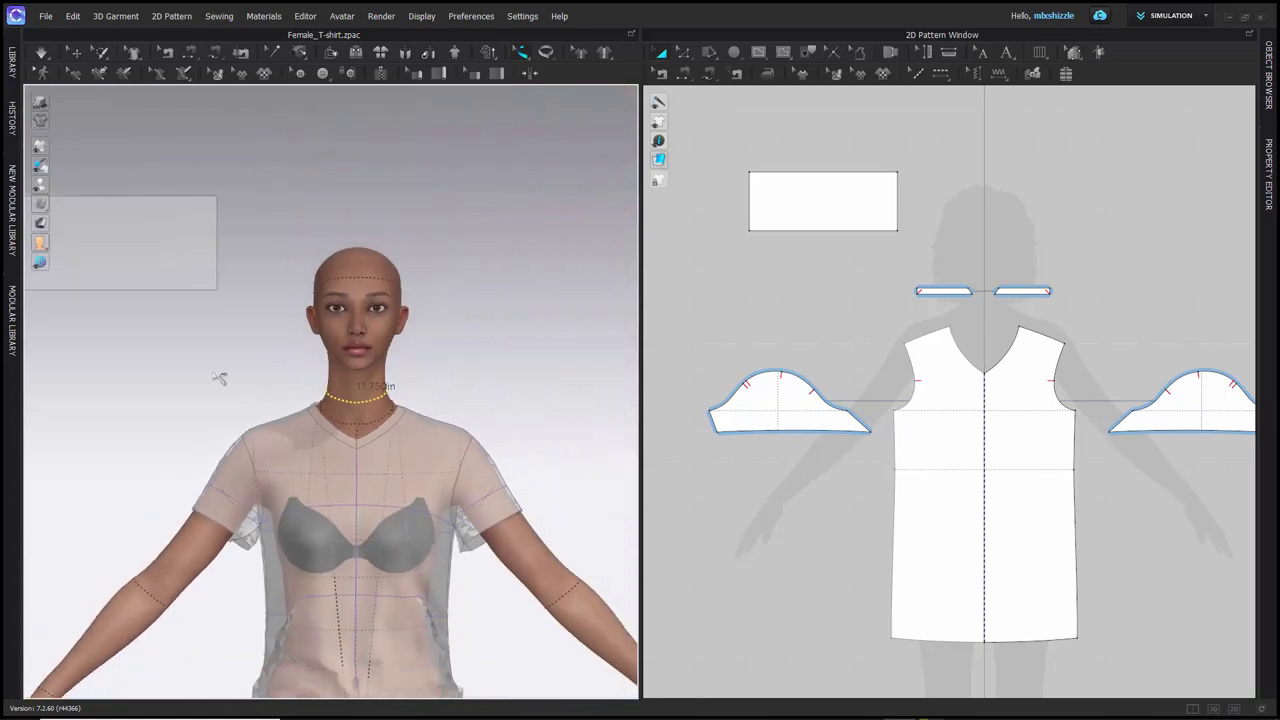
Step: Orbit to a three-quarter view and exit to Select/Move, restoring hair and the opaque shirt
mouse_move(217, 377)
right_down()
mouse_move(243, 374)
mouse_move(226, 374)
right_up()
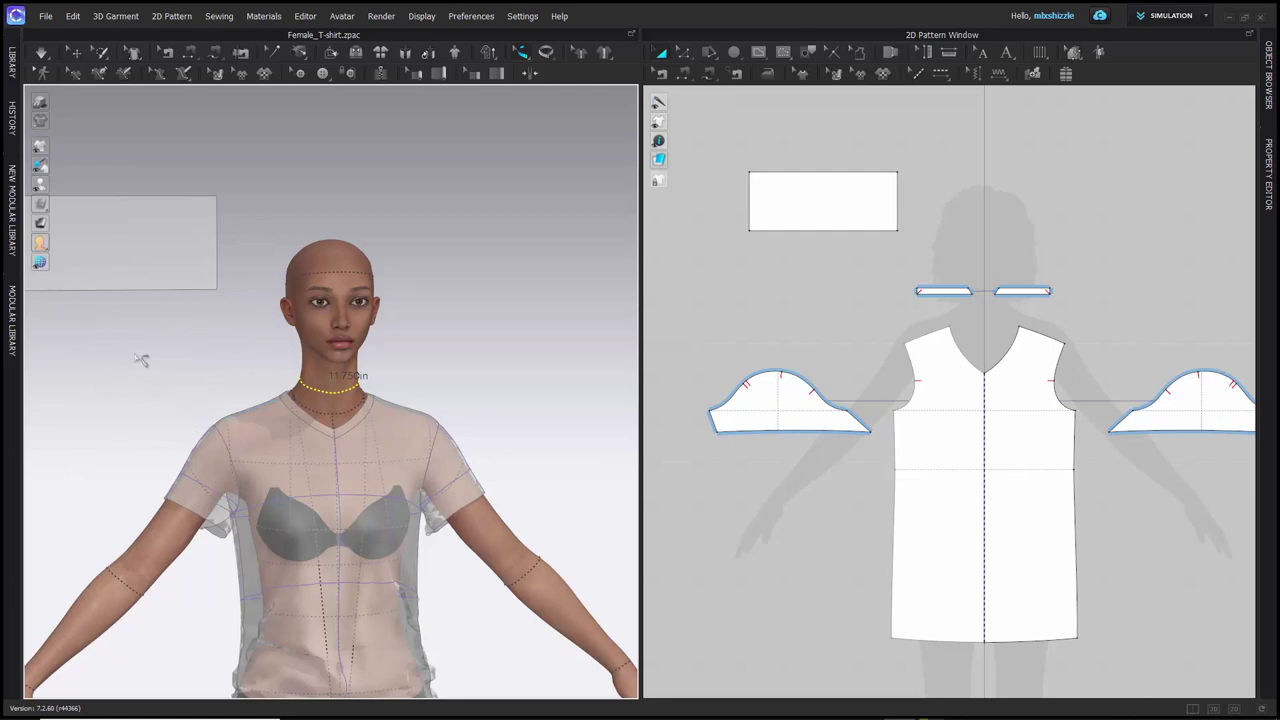
mouse_move(214, 371)
right_down()
mouse_move(229, 369)
mouse_move(202, 372)
right_up()
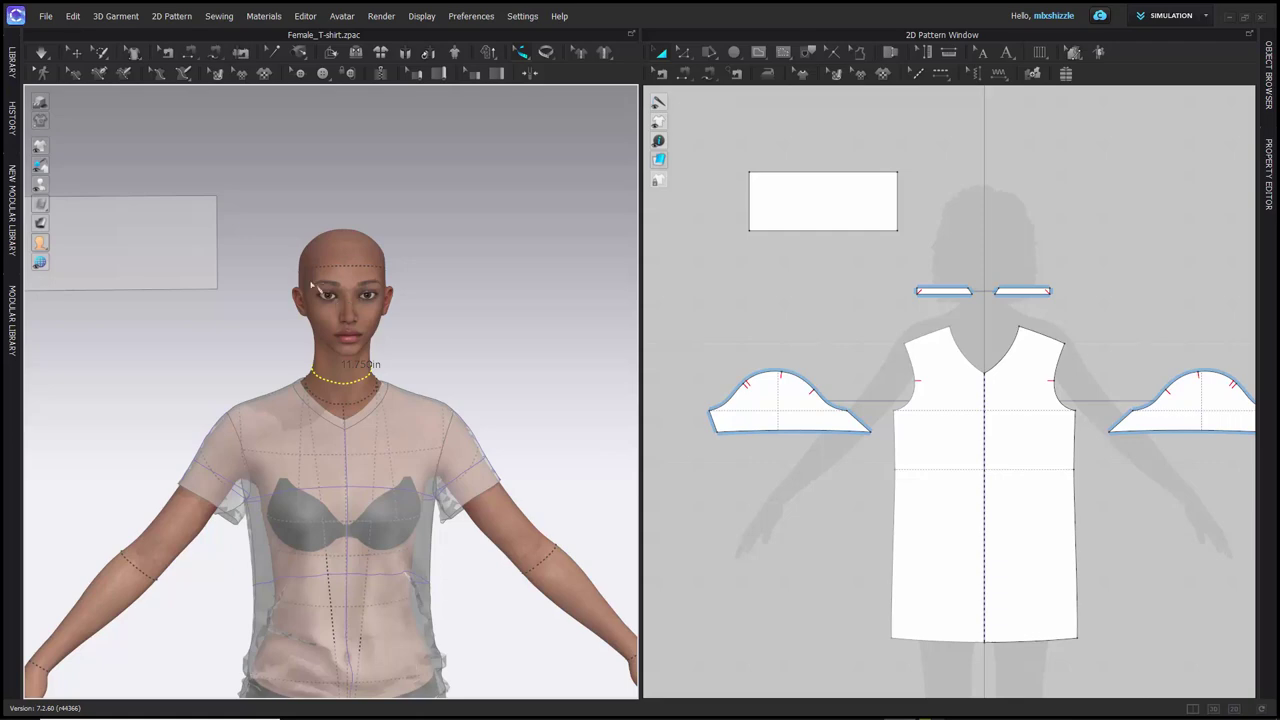
click(75, 54)
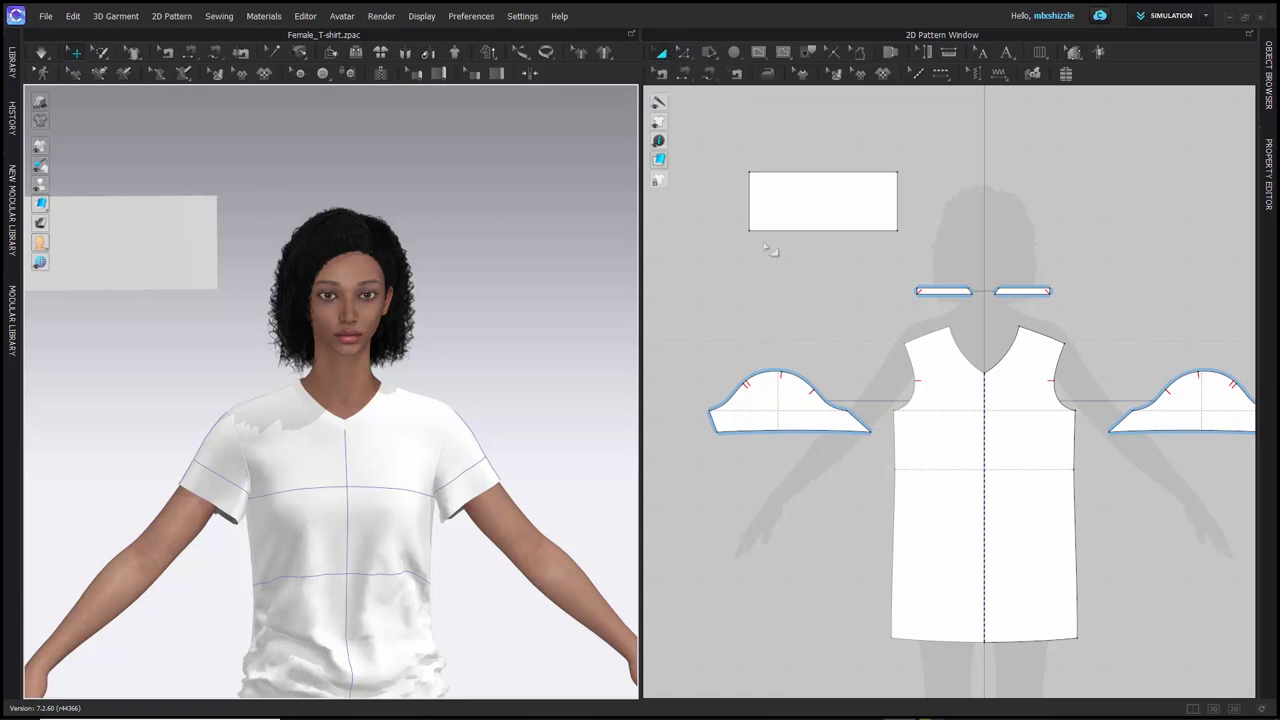
click(802, 210)
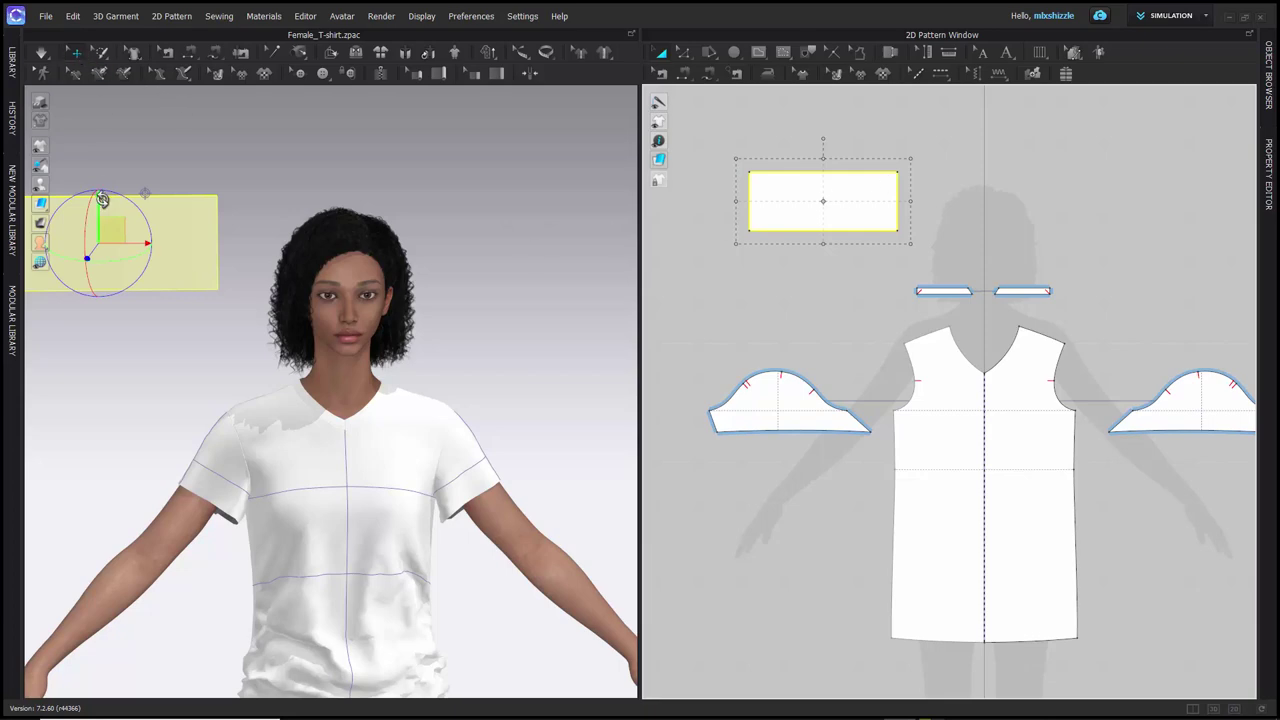
click(172, 173)
click(170, 256)
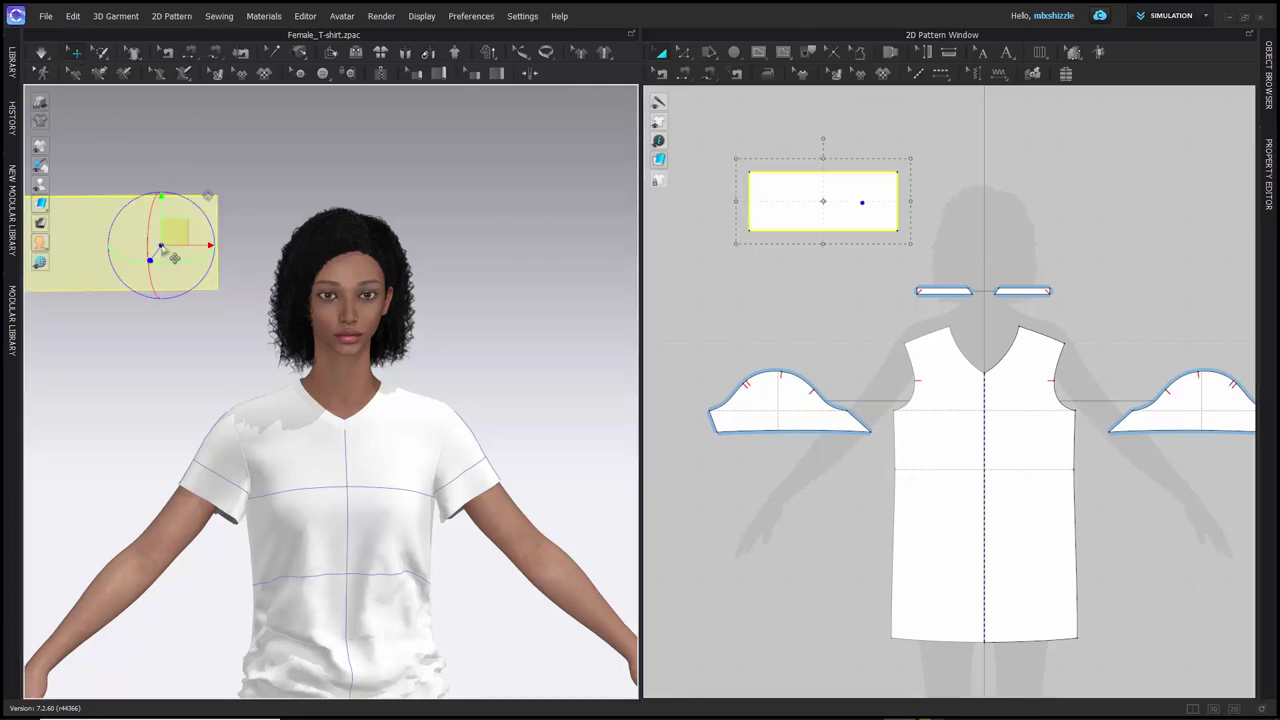
click(764, 152)
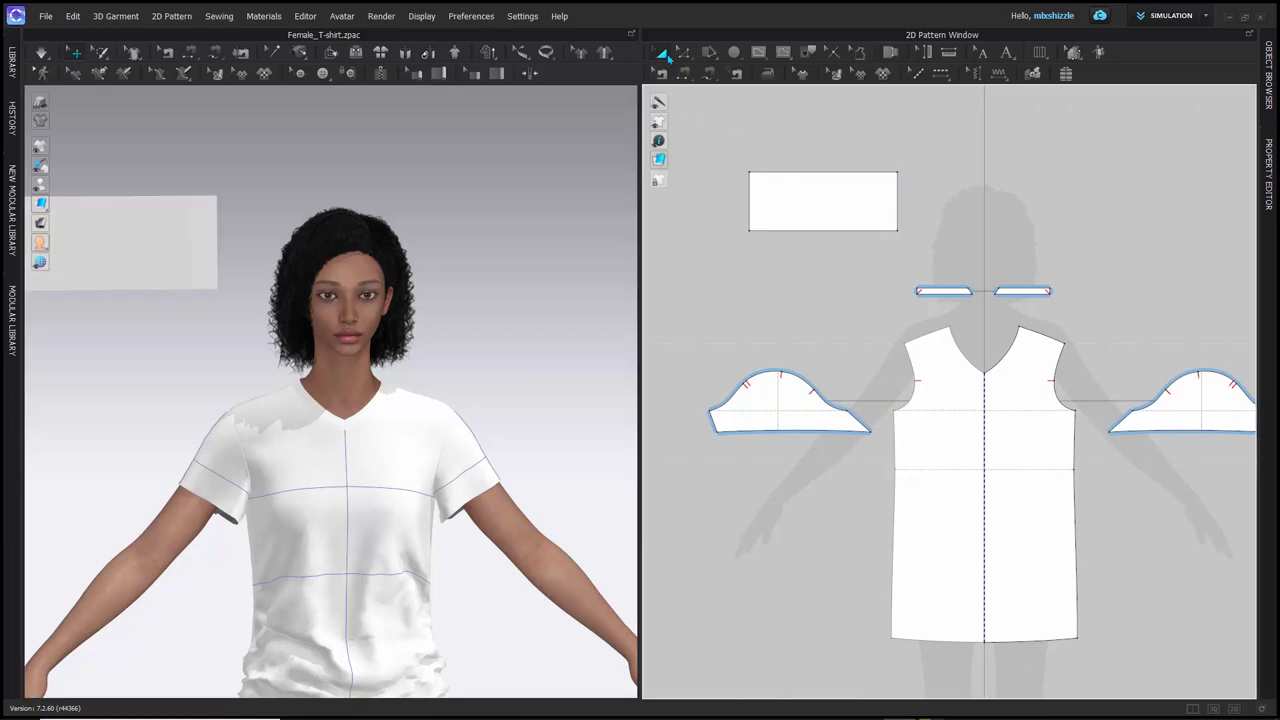
click(814, 194)
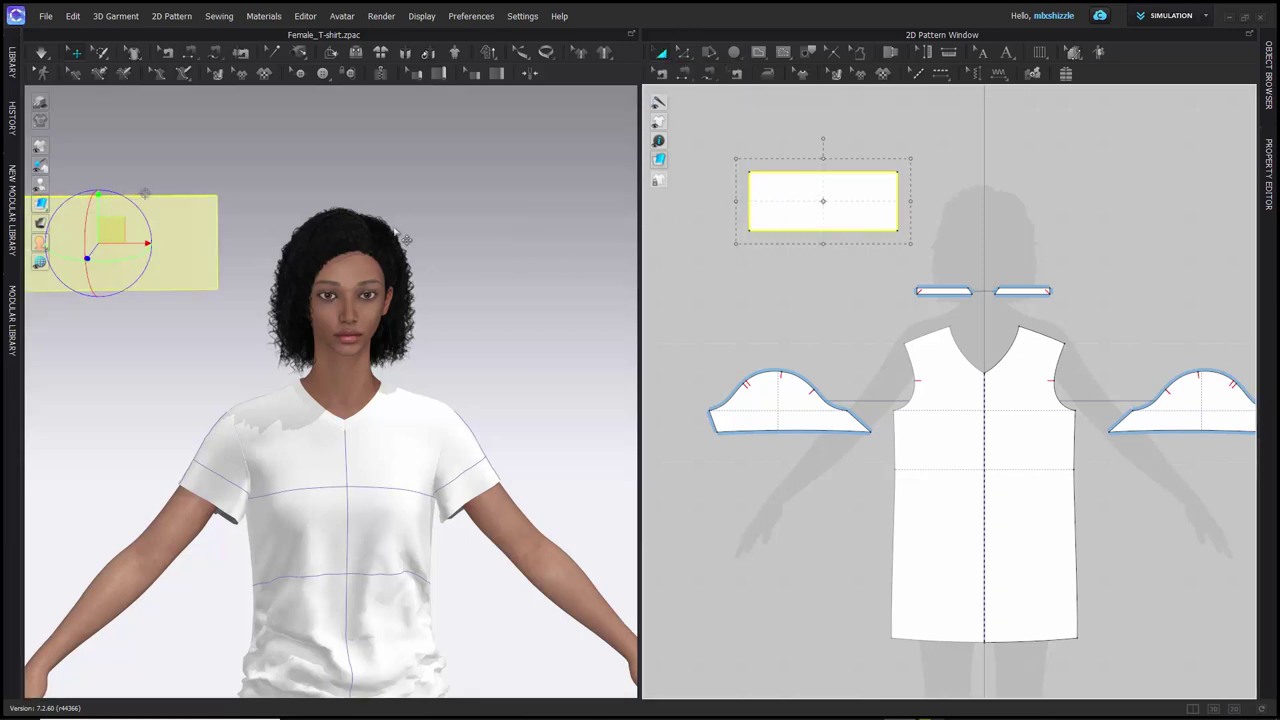
scroll(128, 170, down, 3)
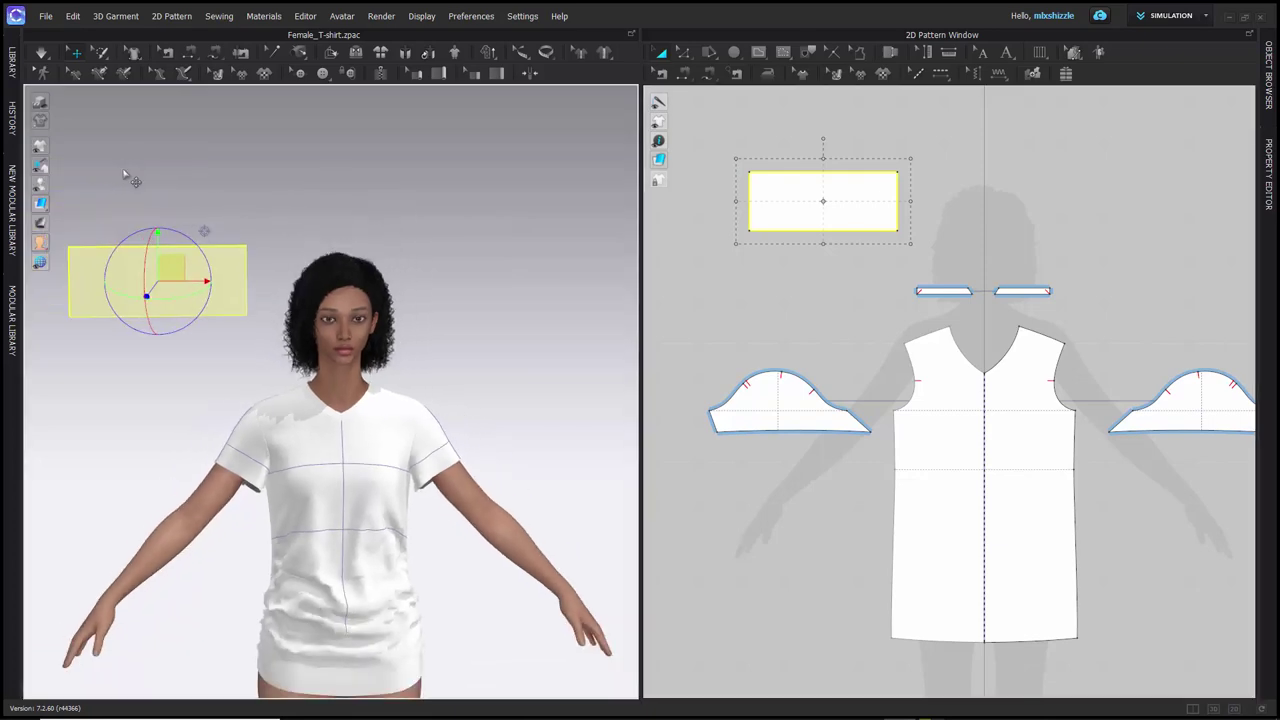
right_drag(128, 175, 113, 275)
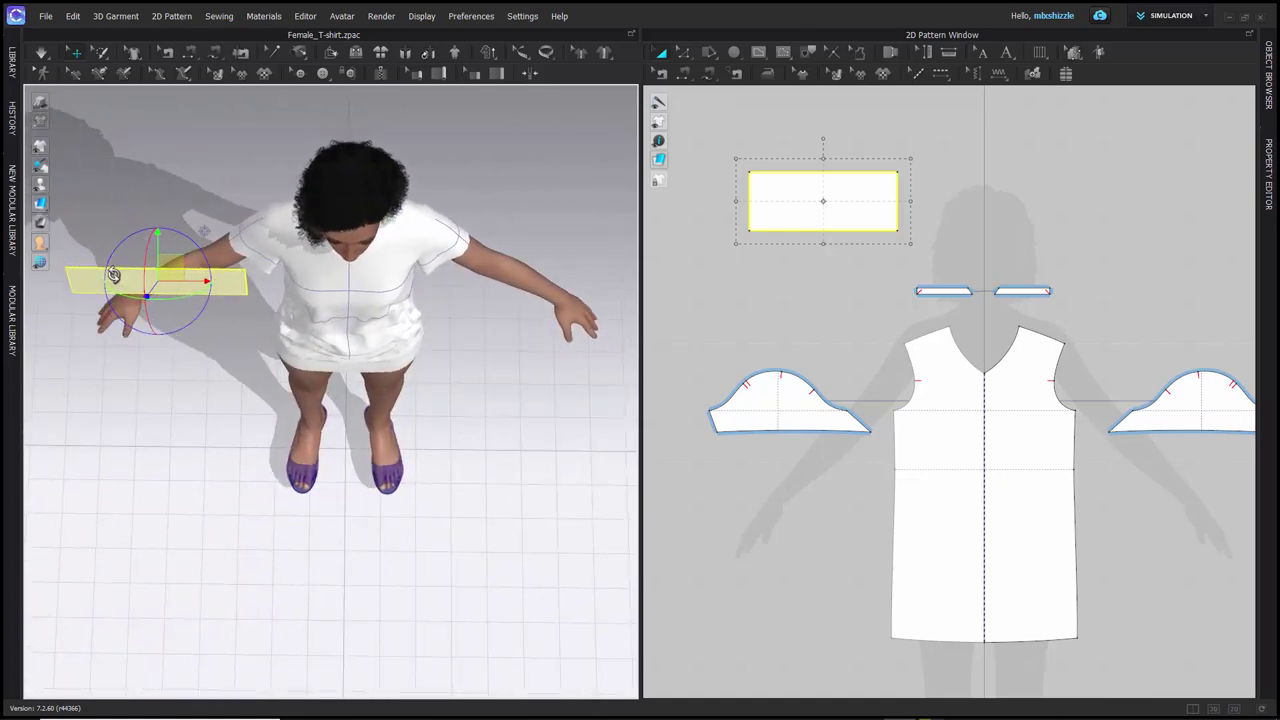
key(2)
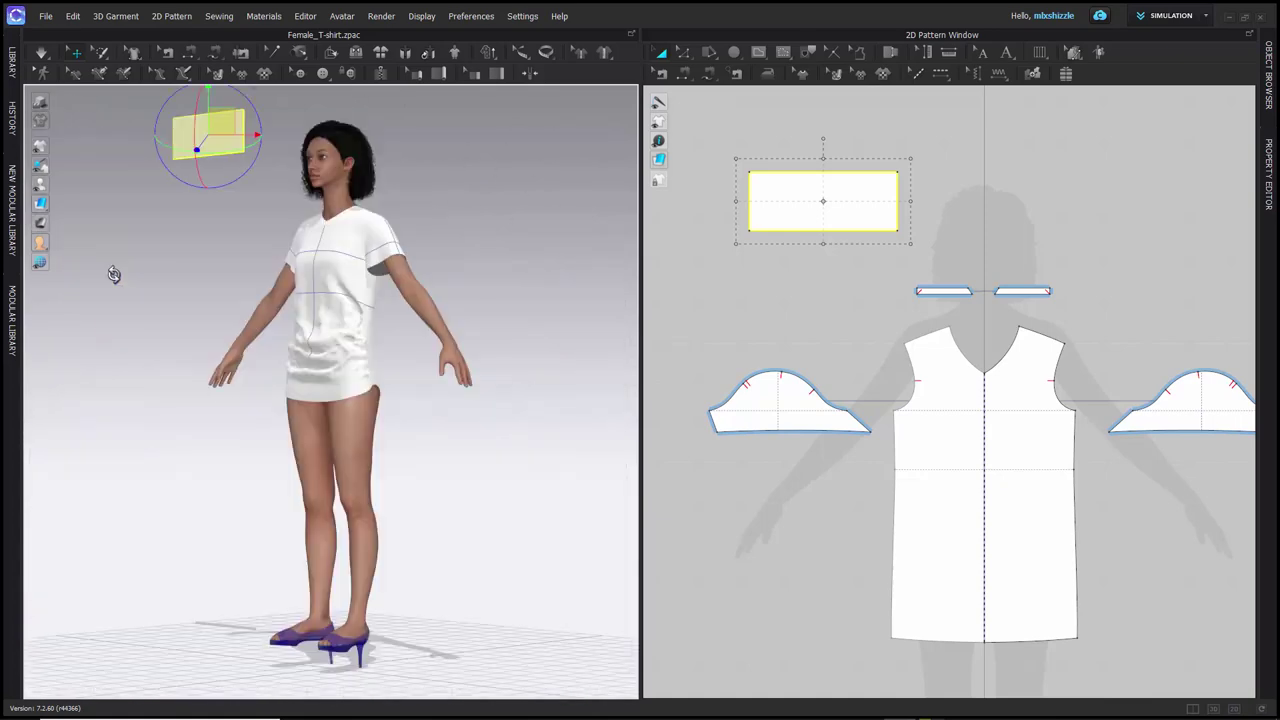
key(4)
key(5)
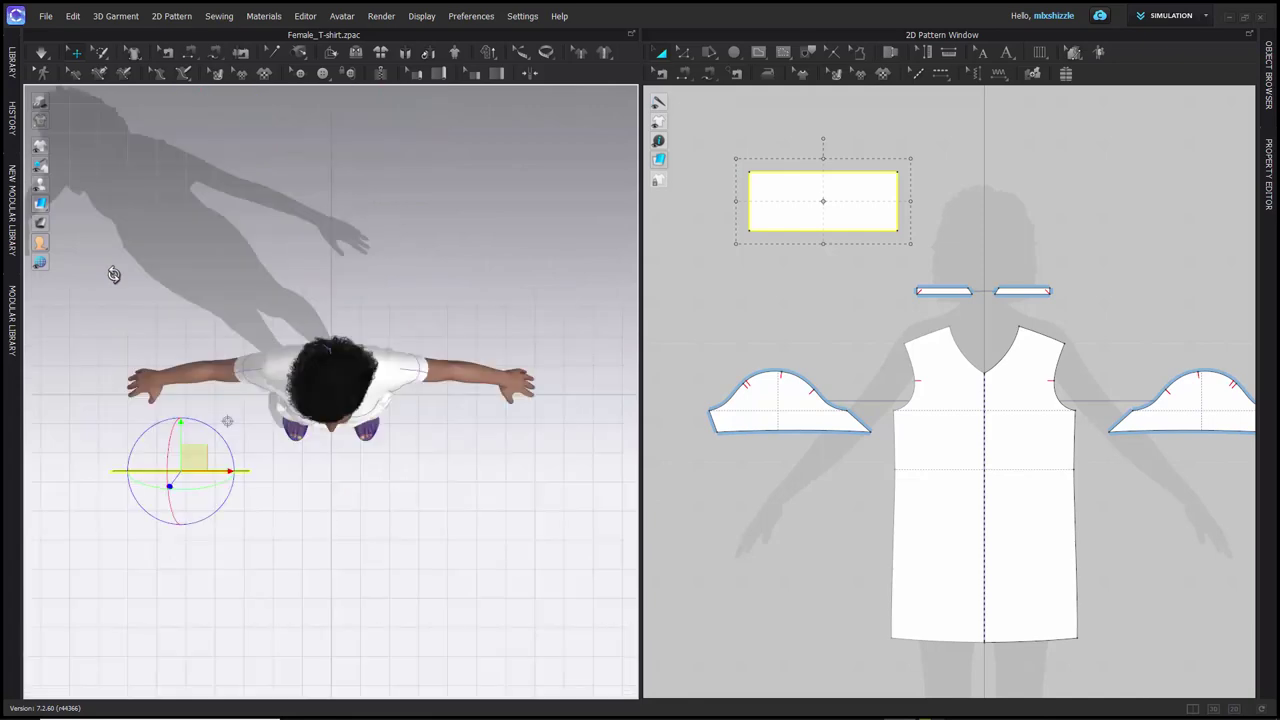
key(4)
key(5)
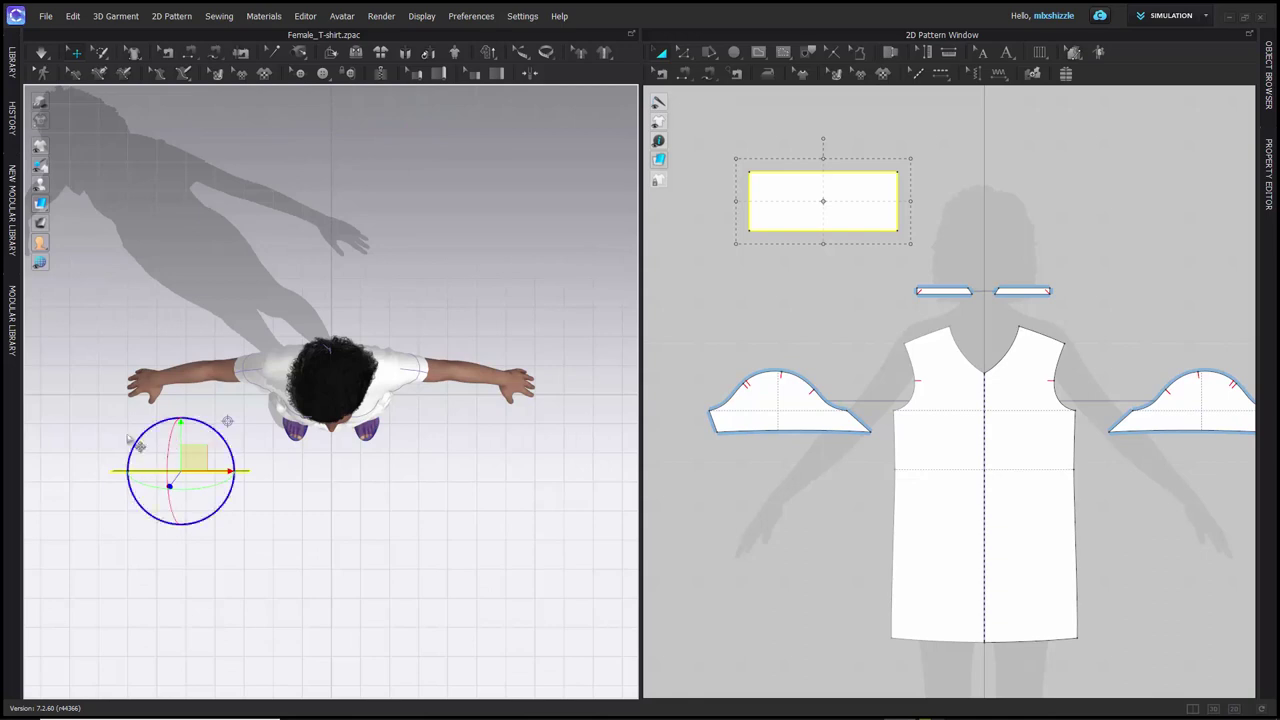
scroll(126, 440, down, 2)
scroll(126, 440, up, 3)
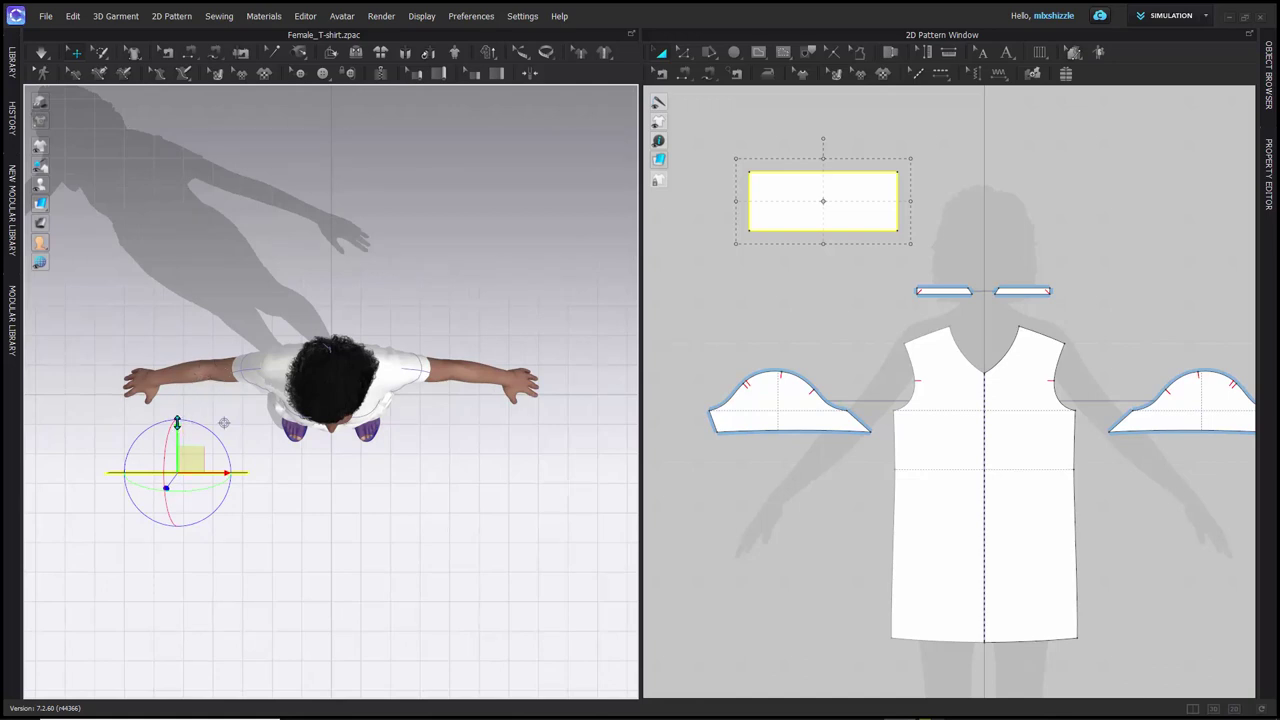
right_drag(120, 471, 127, 443)
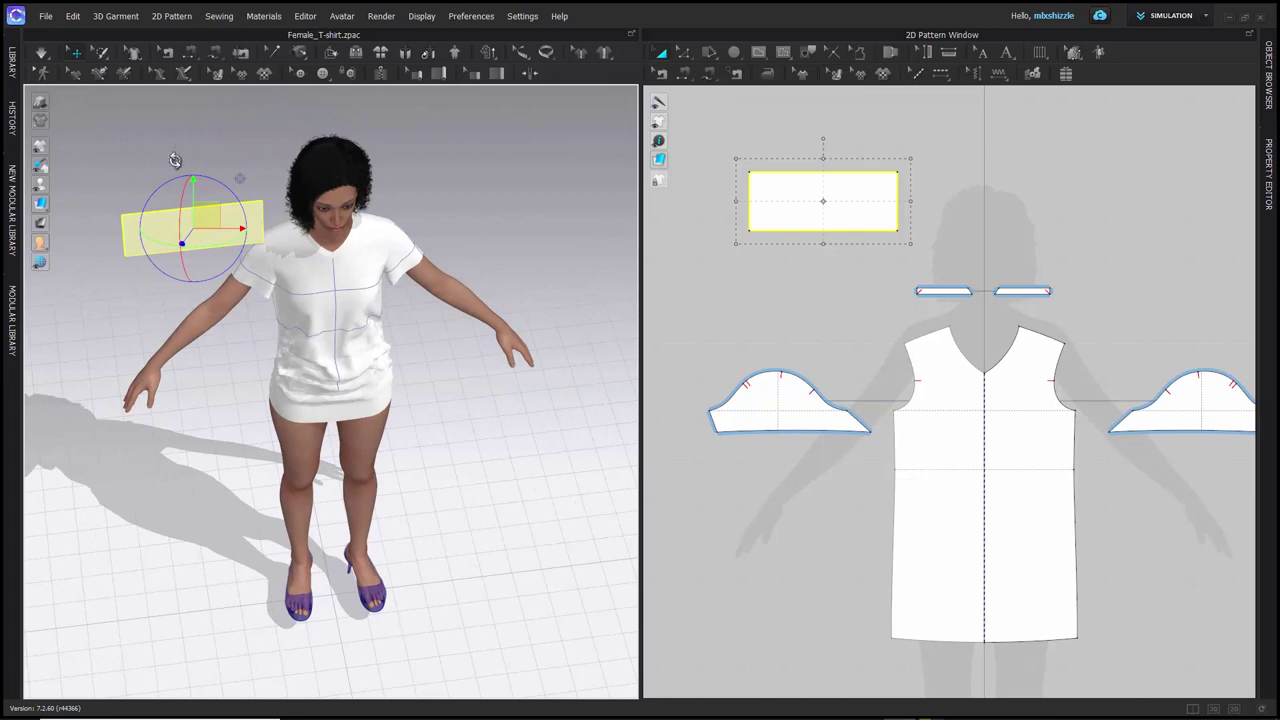
Step: Drag the band's green and red gizmo arrows to place it beside the right upper arm
scroll(193, 181, down, 2)
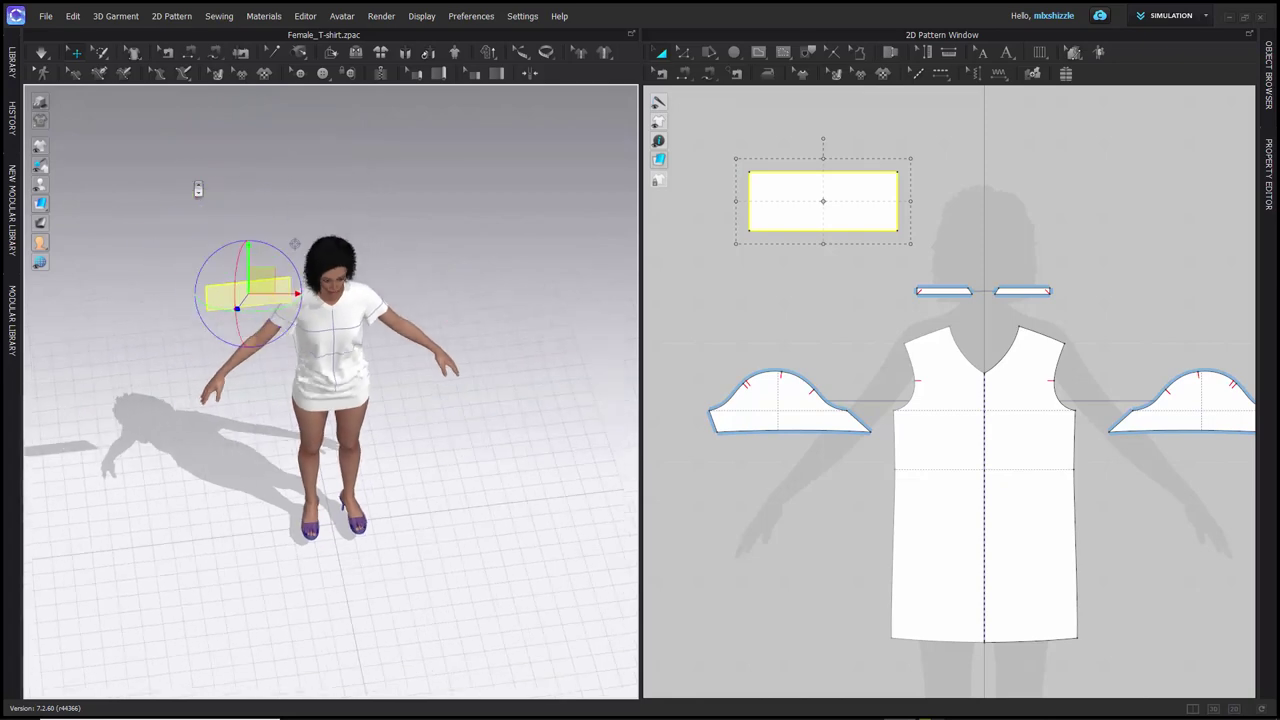
scroll(193, 181, up, 3)
drag(184, 168, 182, 205)
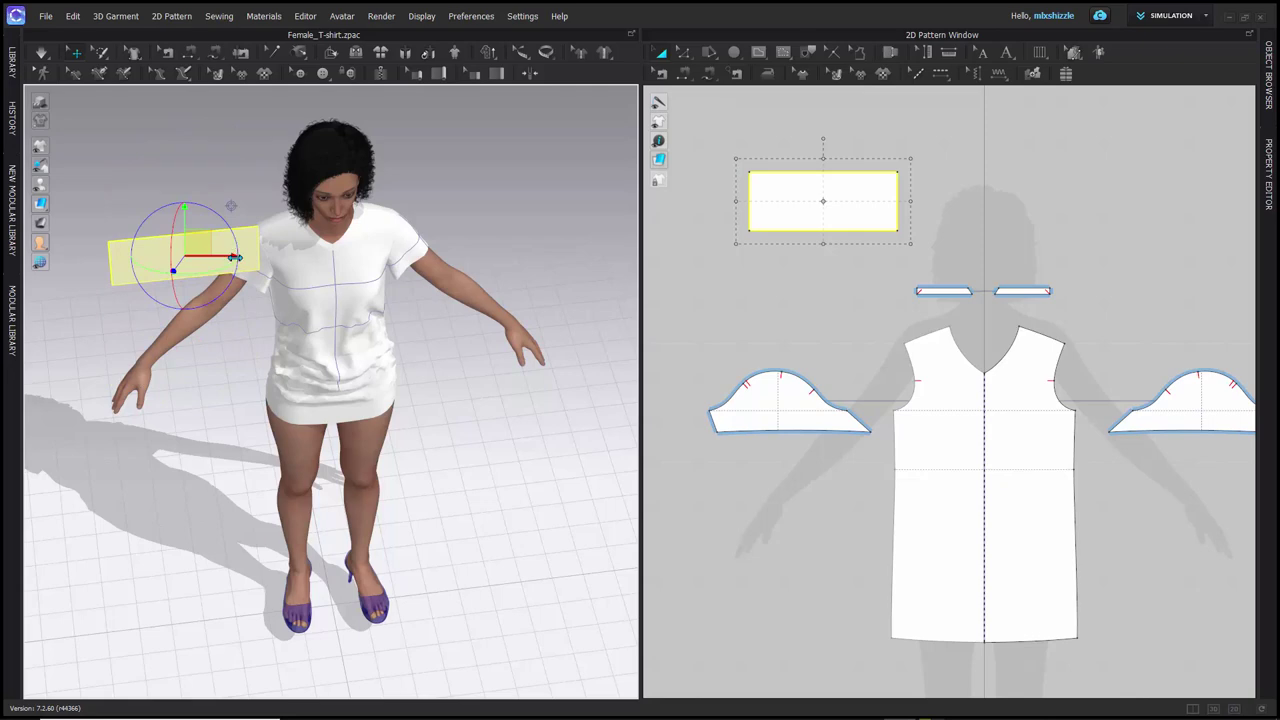
drag(234, 257, 256, 241)
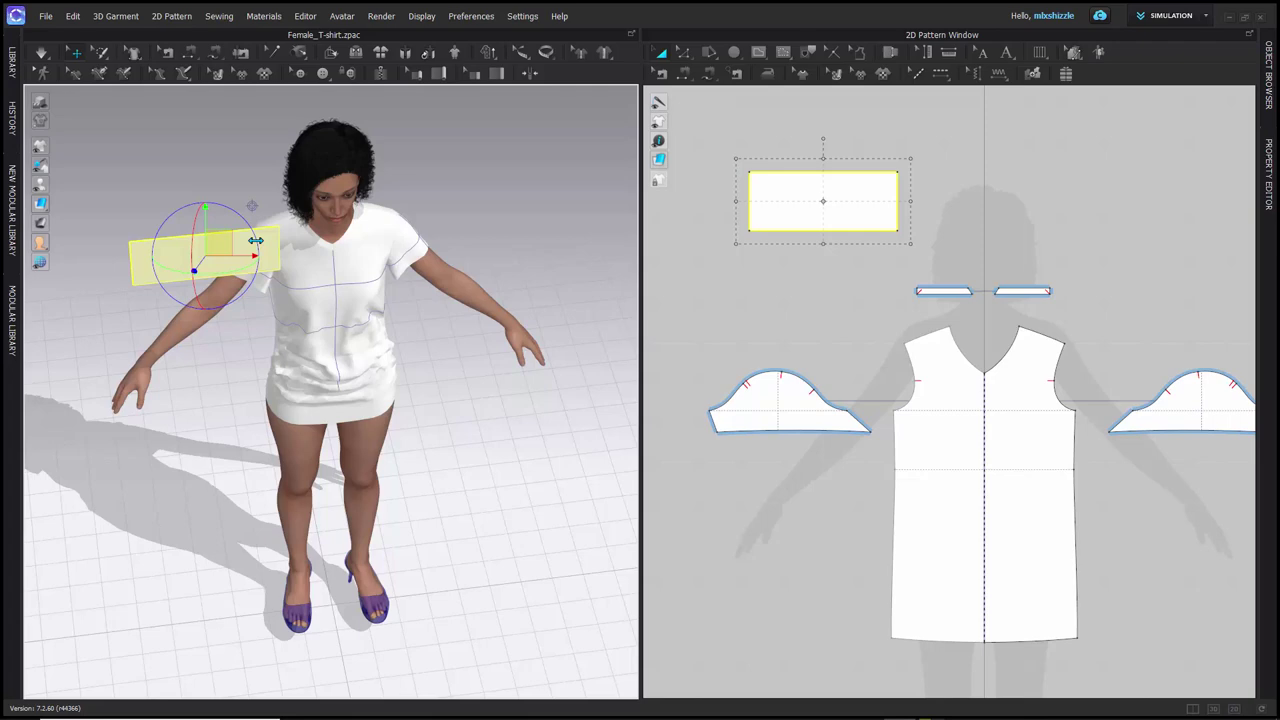
right_drag(128, 297, 112, 372)
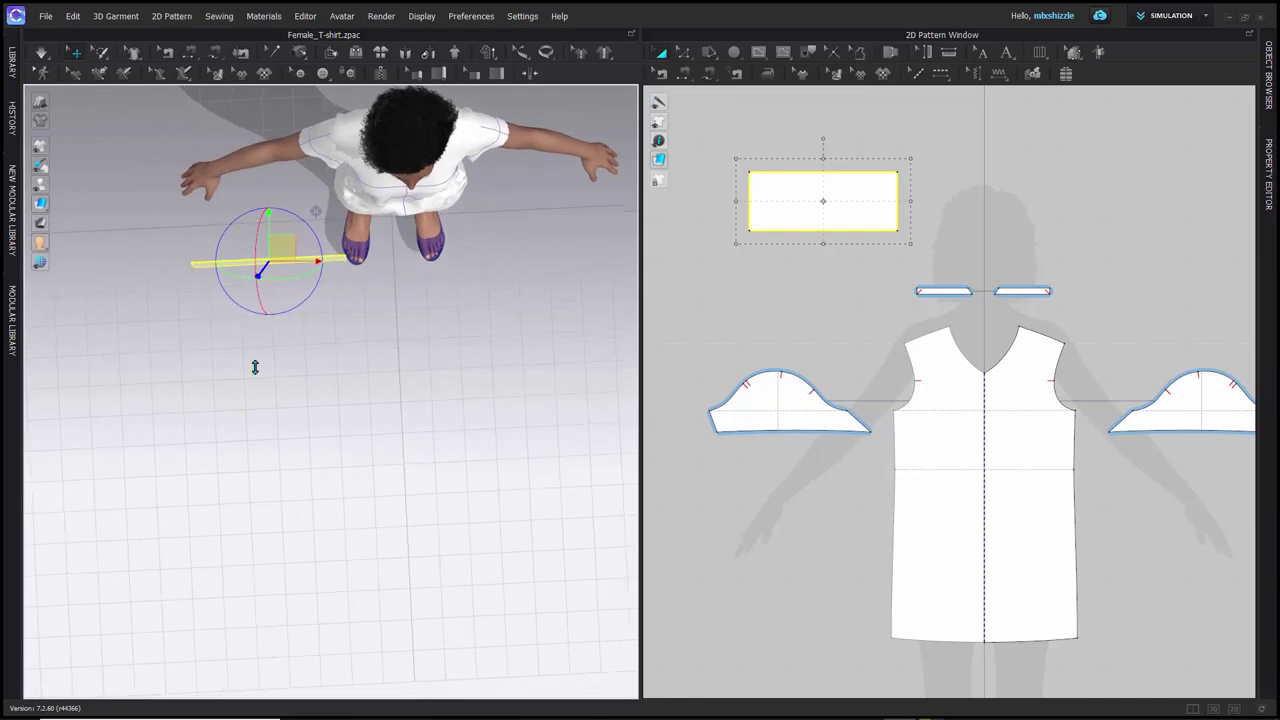
drag(268, 212, 266, 218)
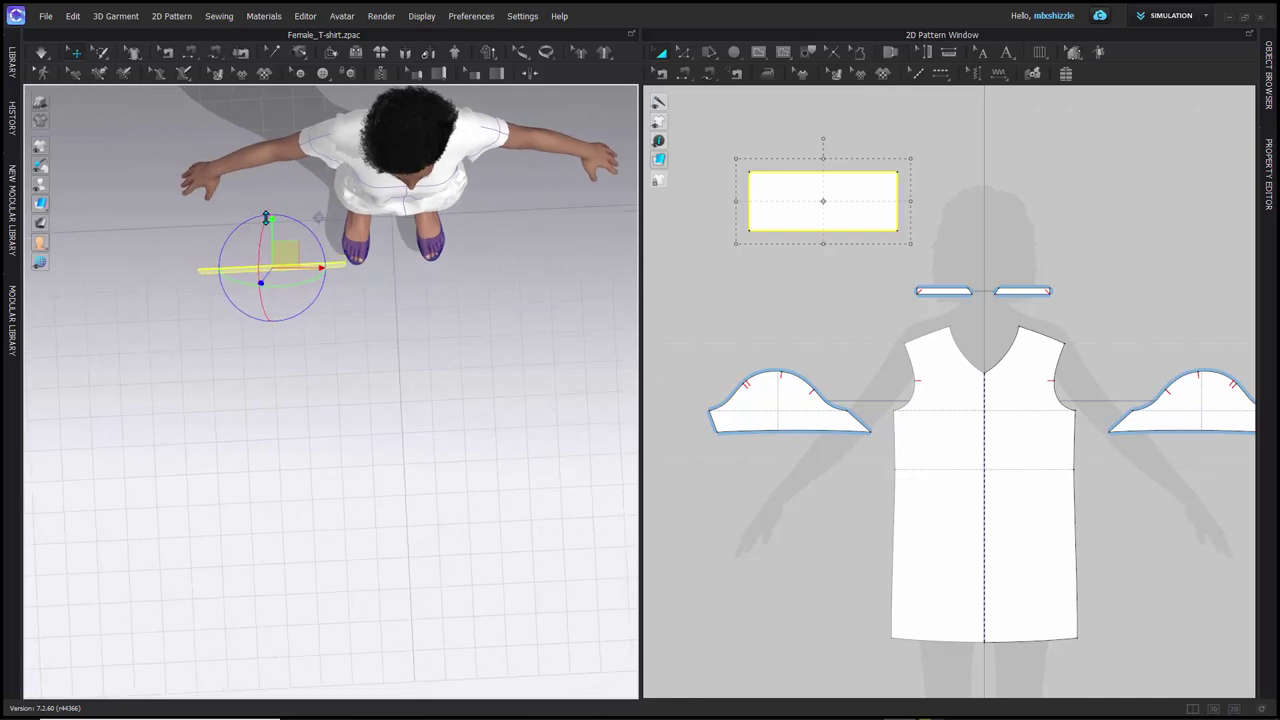
right_drag(164, 282, 289, 186)
right_drag(223, 186, 168, 221)
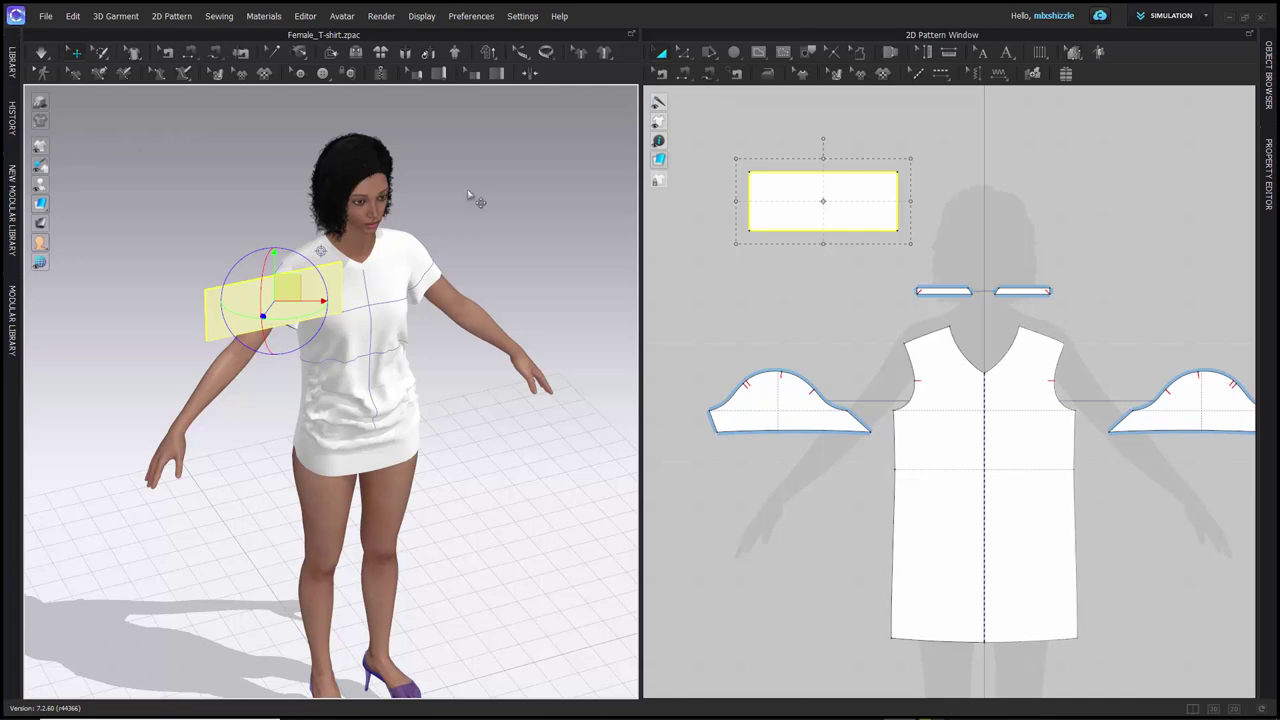
Step: Set the gizmo to Local Coordinate in Preferences
click(462, 17)
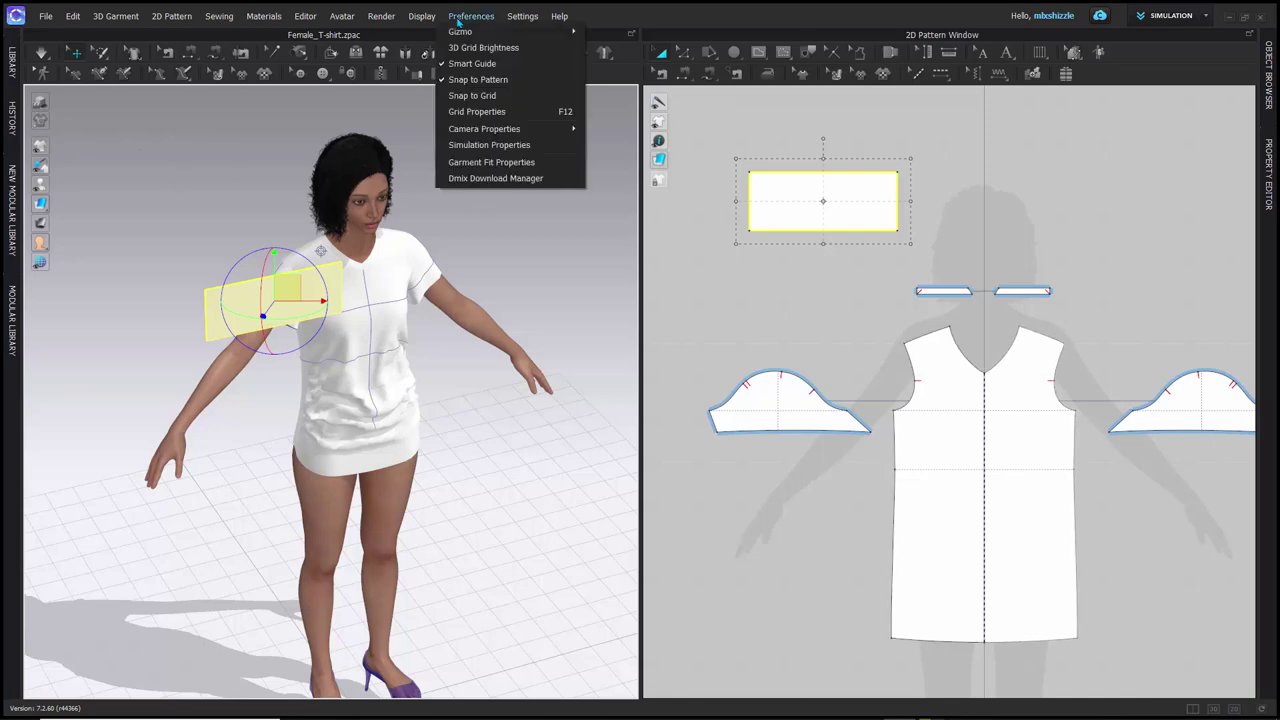
mouse_move(468, 36)
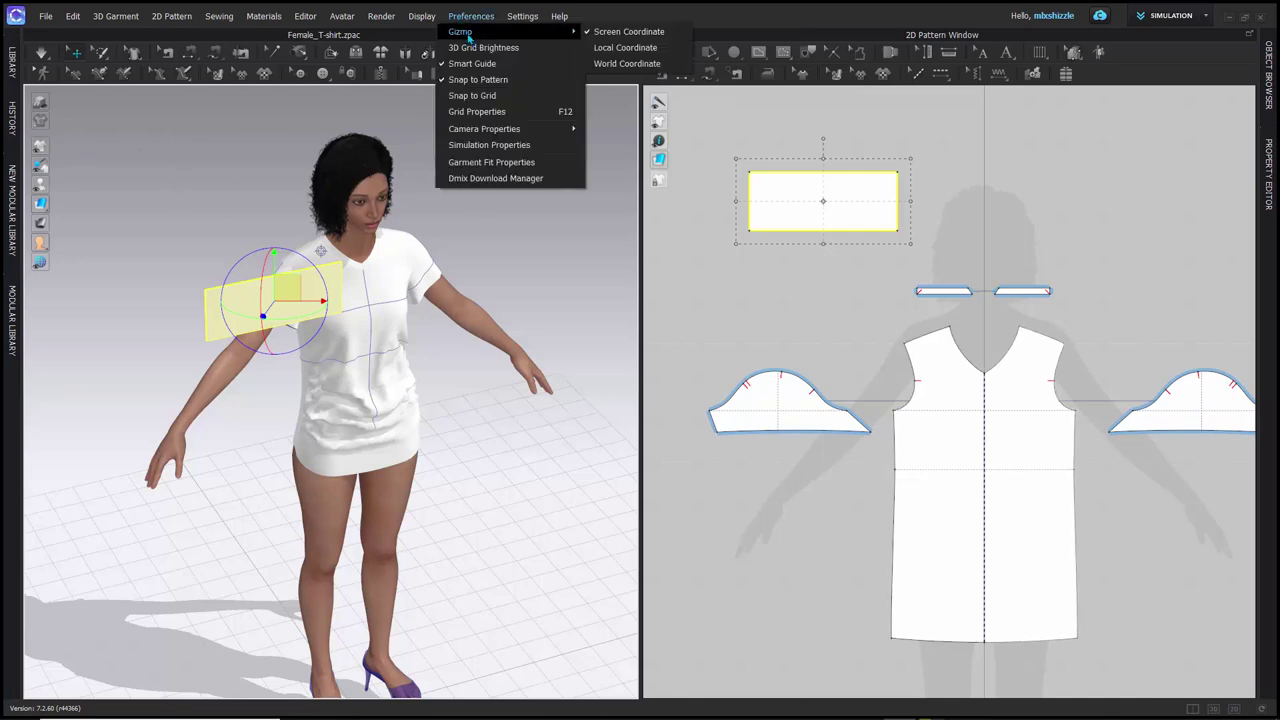
click(606, 48)
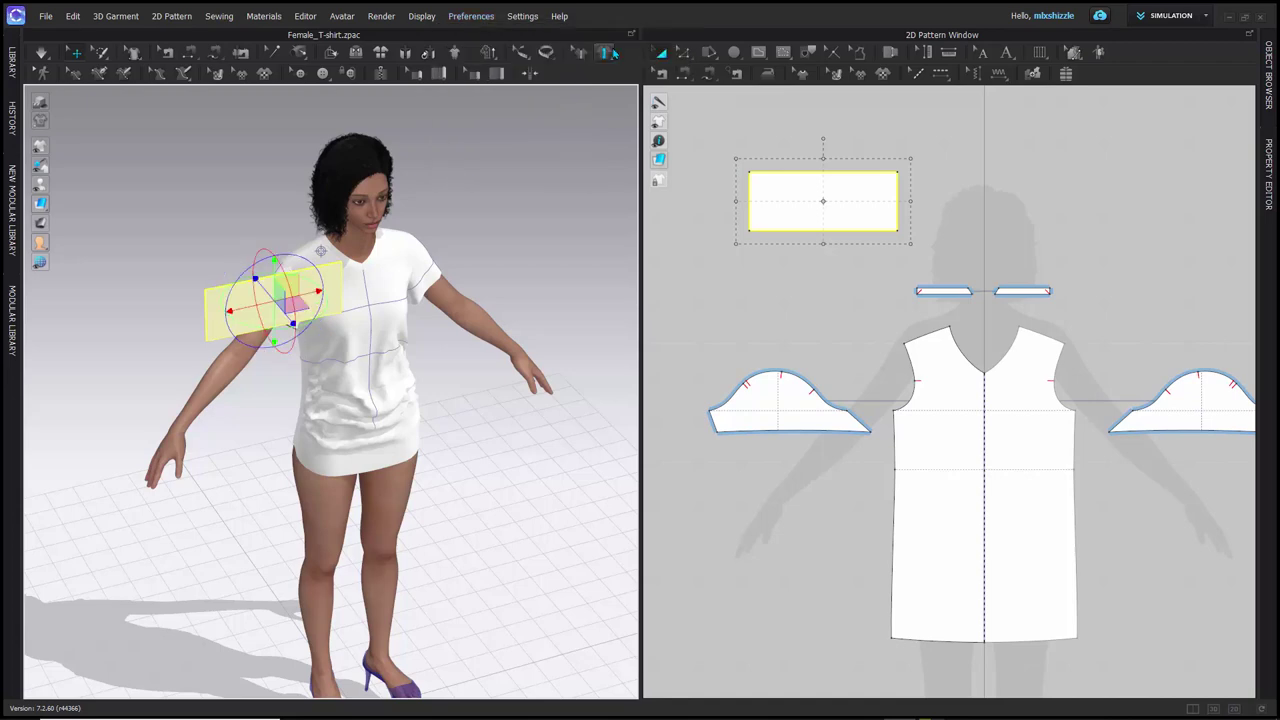
Step: Slide the band back above the right shoulder, checking it from the top view
mouse_move(160, 251)
right_down()
mouse_move(258, 260)
mouse_move(194, 266)
mouse_move(204, 278)
mouse_move(150, 263)
right_up()
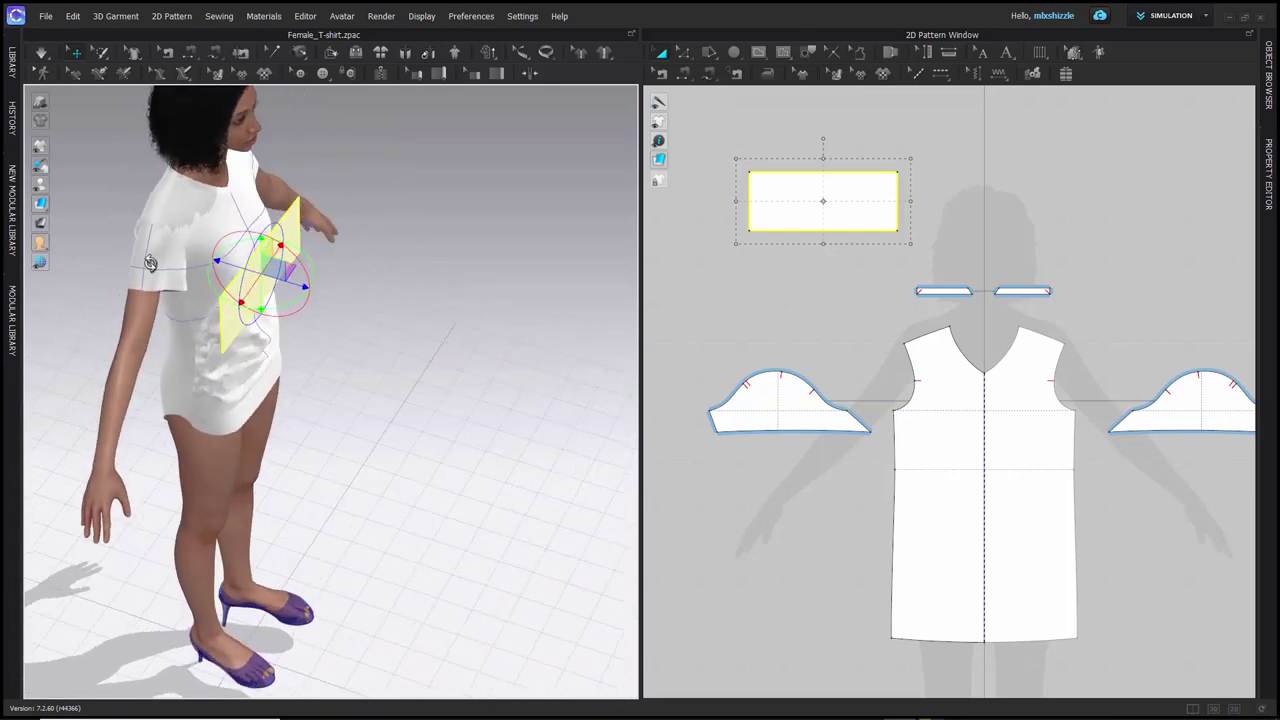
drag(305, 287, 275, 285)
right_drag(388, 335, 266, 286)
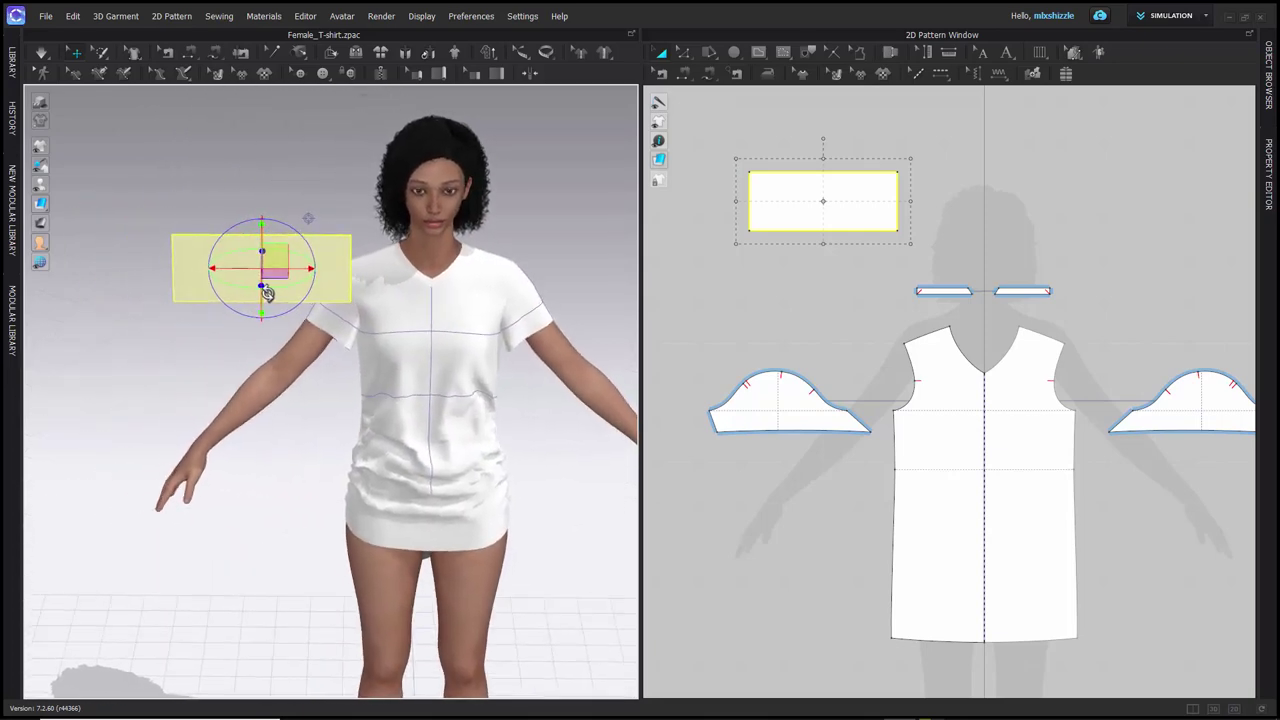
right_drag(180, 212, 251, 277)
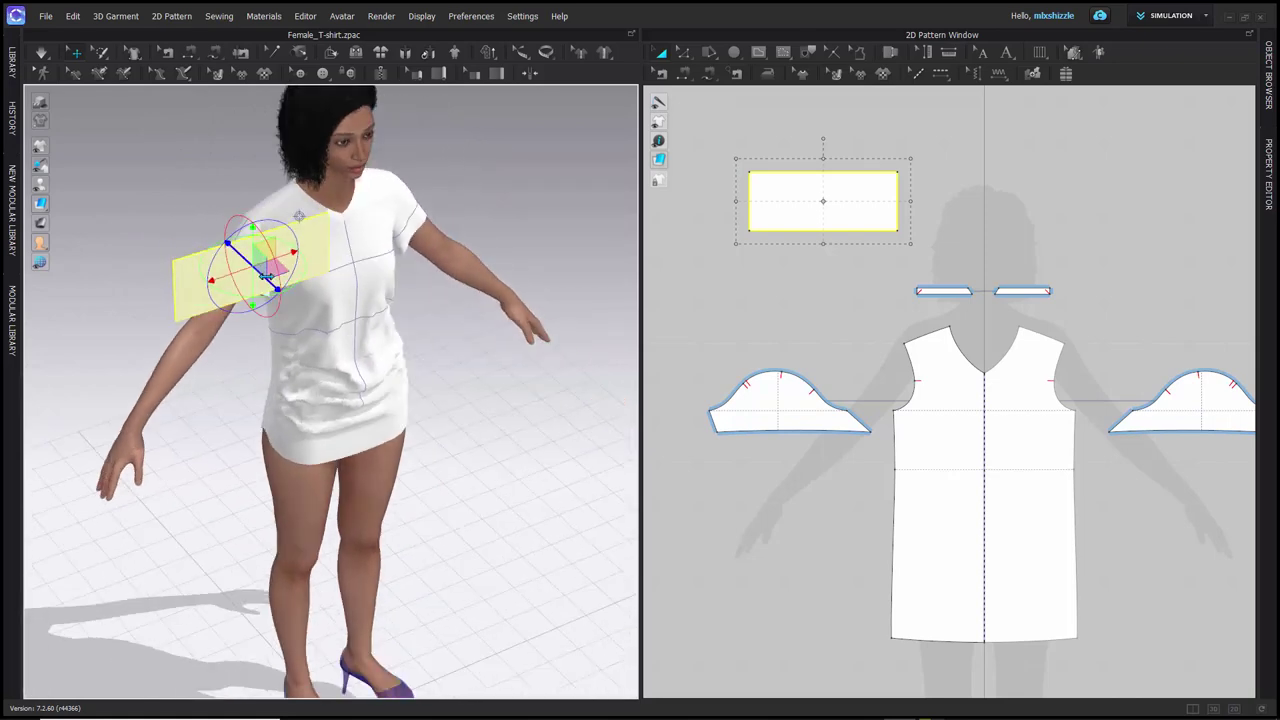
drag(276, 289, 207, 239)
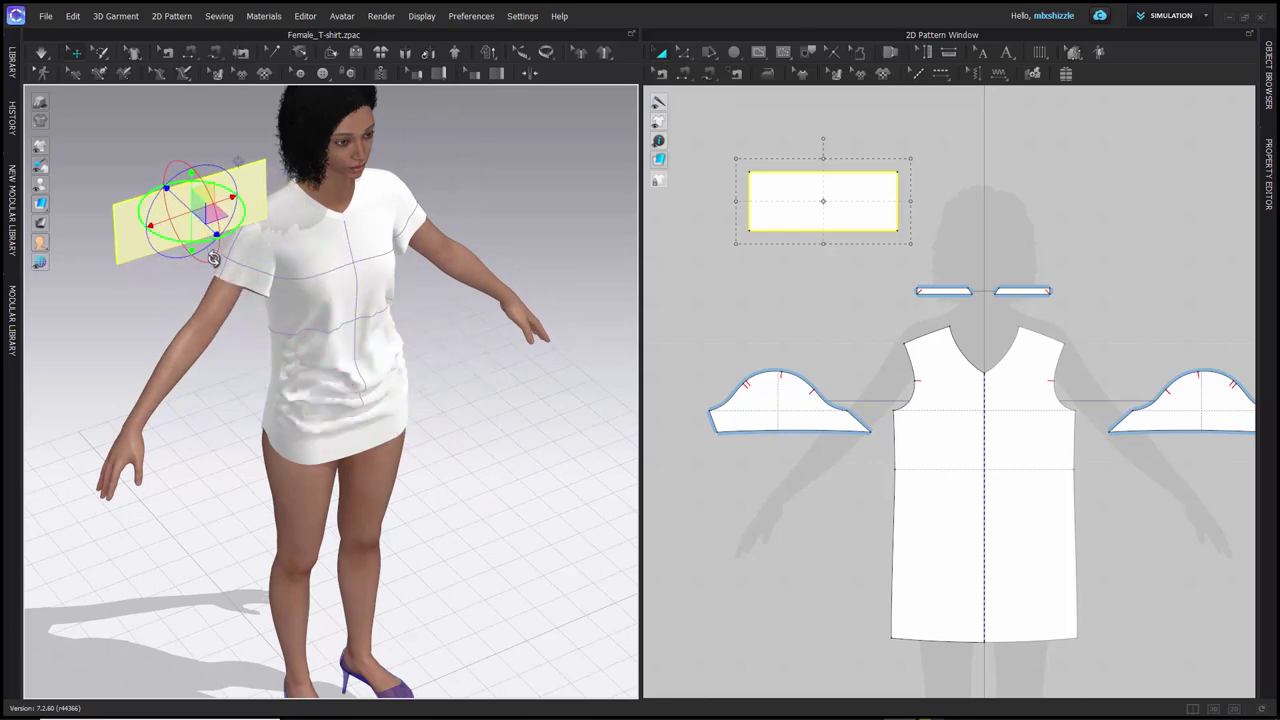
key(8)
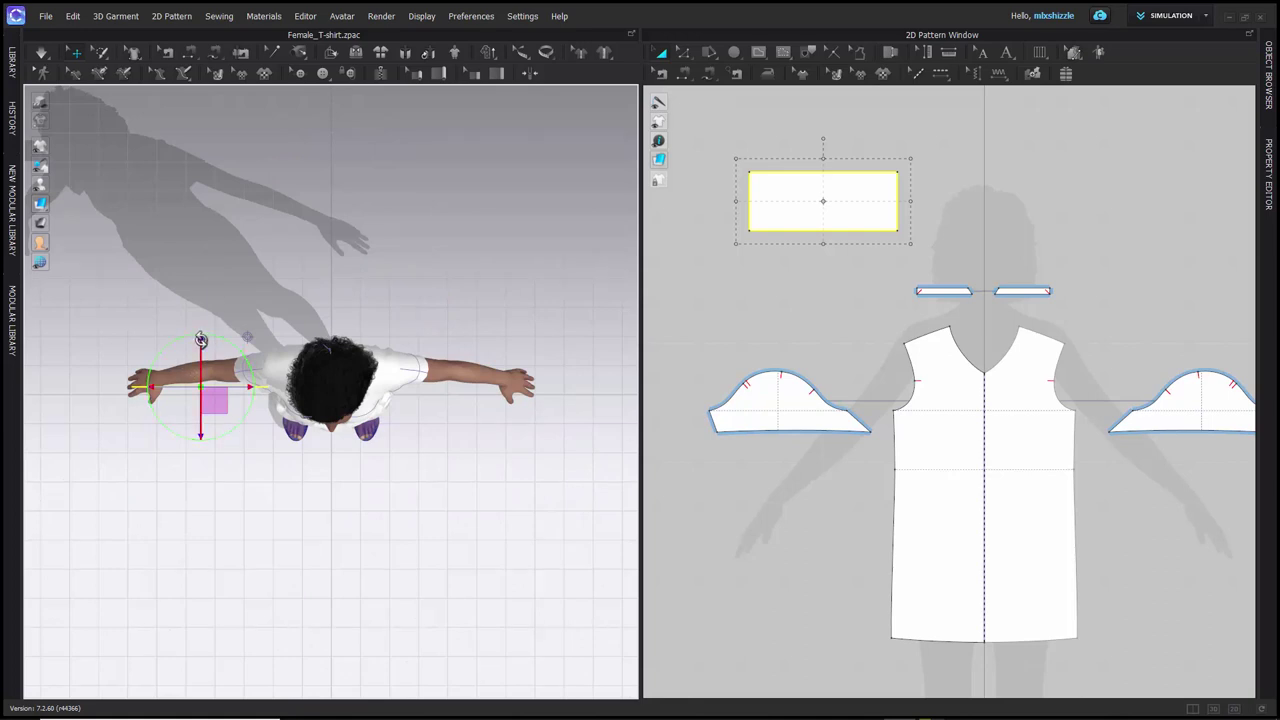
mouse_move(200, 336)
mouse_down()
mouse_move(220, 334)
mouse_move(180, 341)
mouse_up()
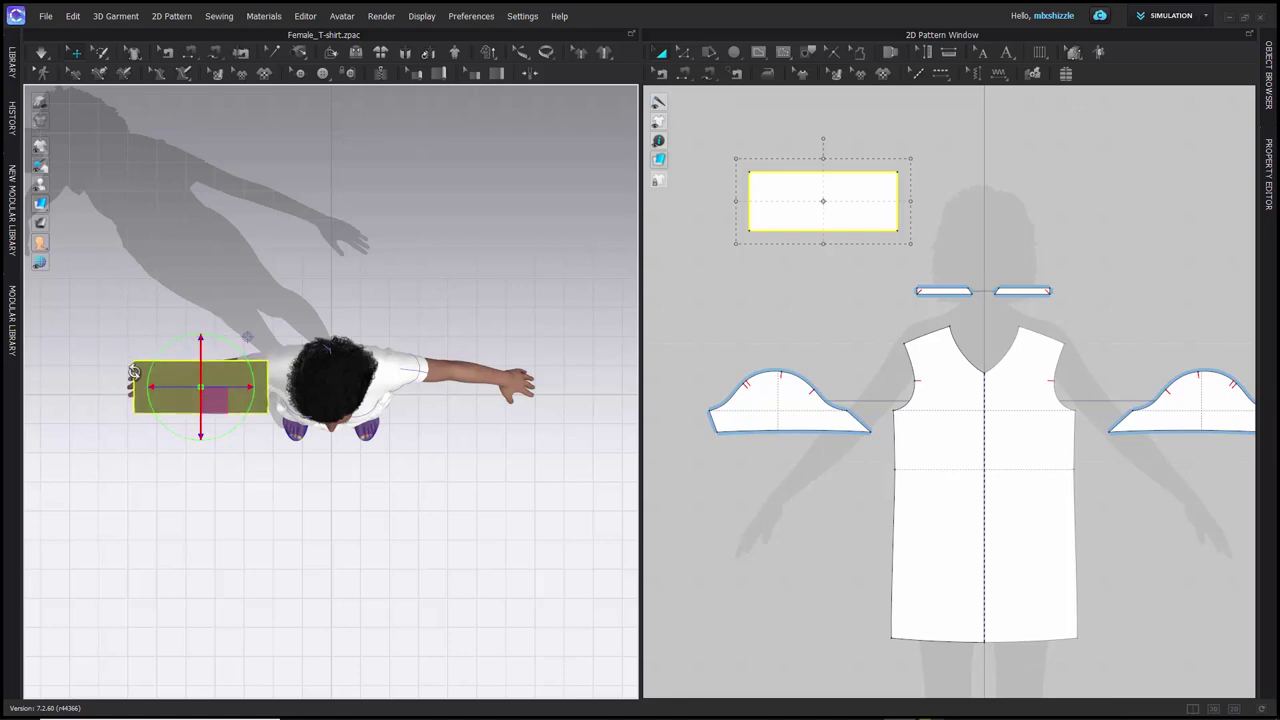
key(ctrl+z)
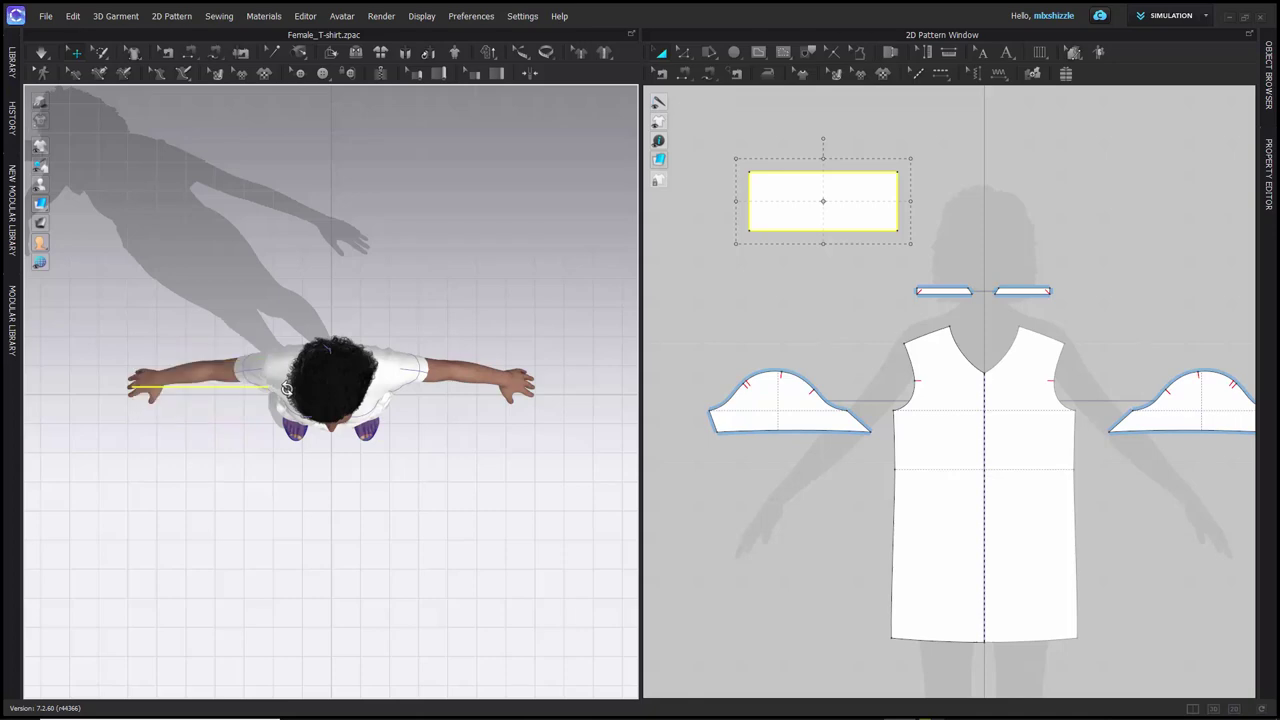
right_drag(63, 463, 193, 357)
Step: Select the band and rotate it around the right shoulder with the gizmo ring
click(209, 387)
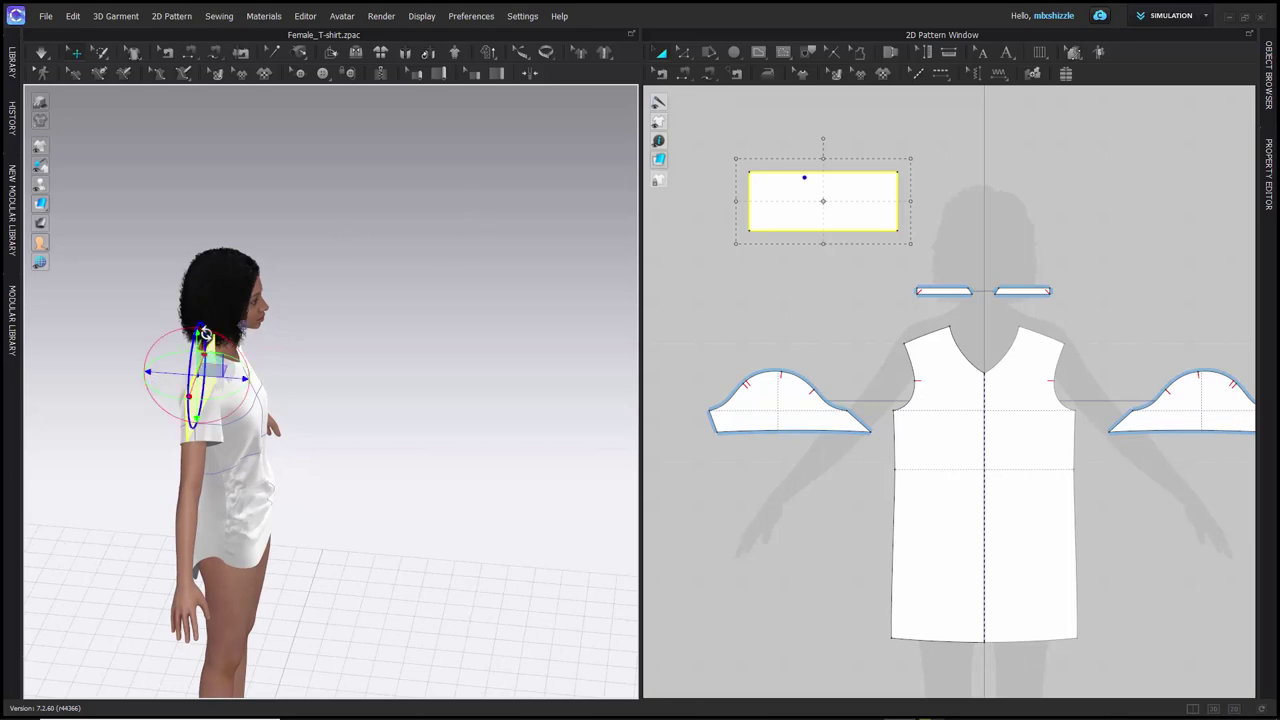
right_drag(366, 334, 316, 347)
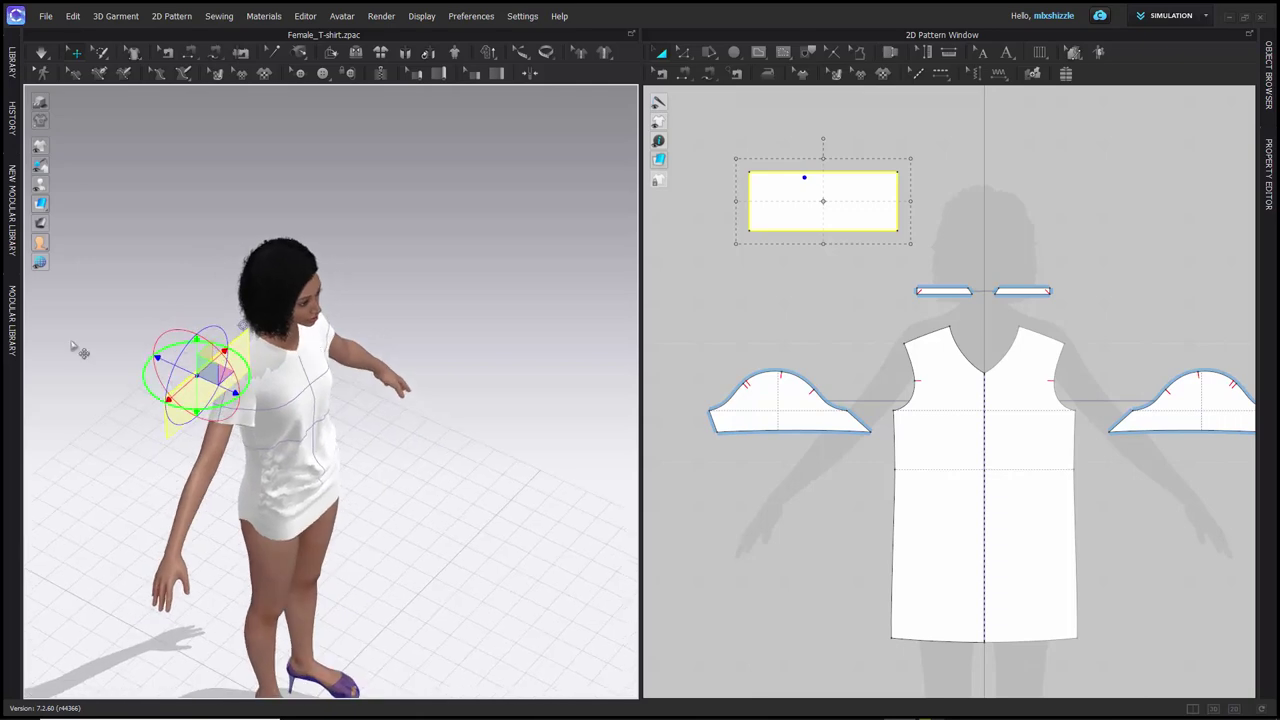
mouse_move(117, 328)
right_down()
mouse_move(148, 323)
mouse_move(123, 323)
mouse_move(134, 330)
right_up()
drag(162, 337, 78, 440)
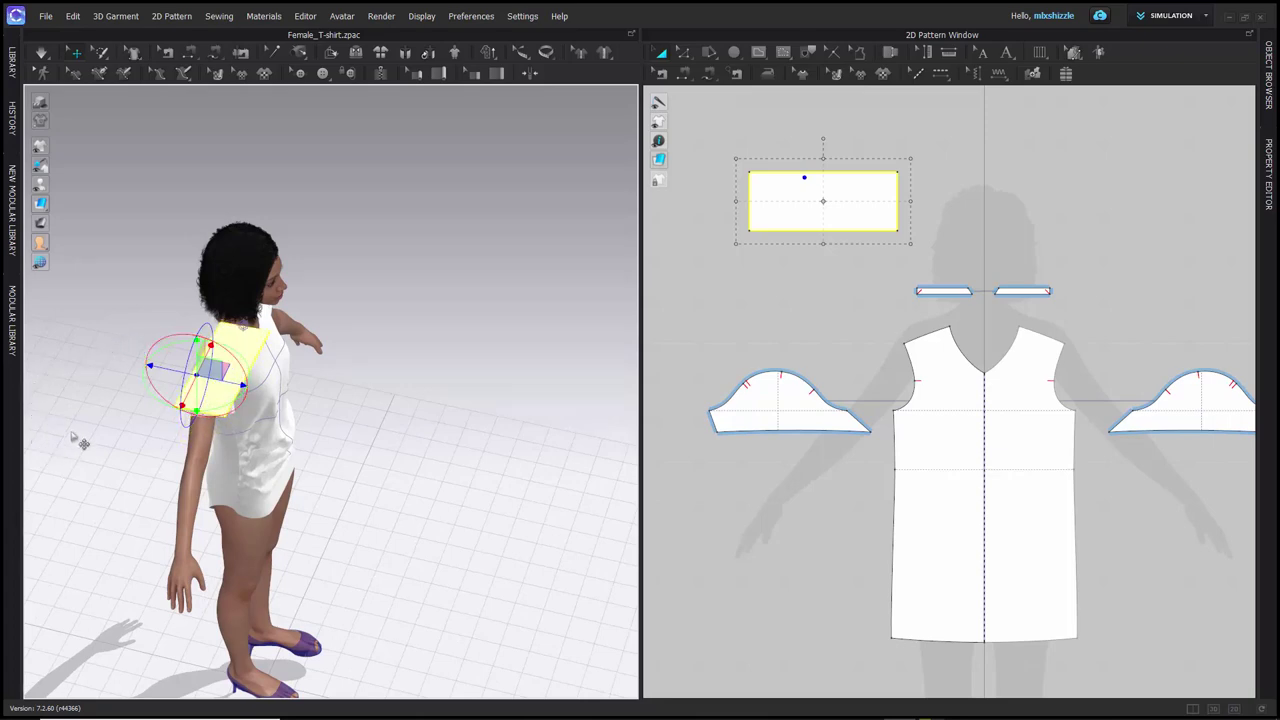
right_drag(108, 426, 346, 391)
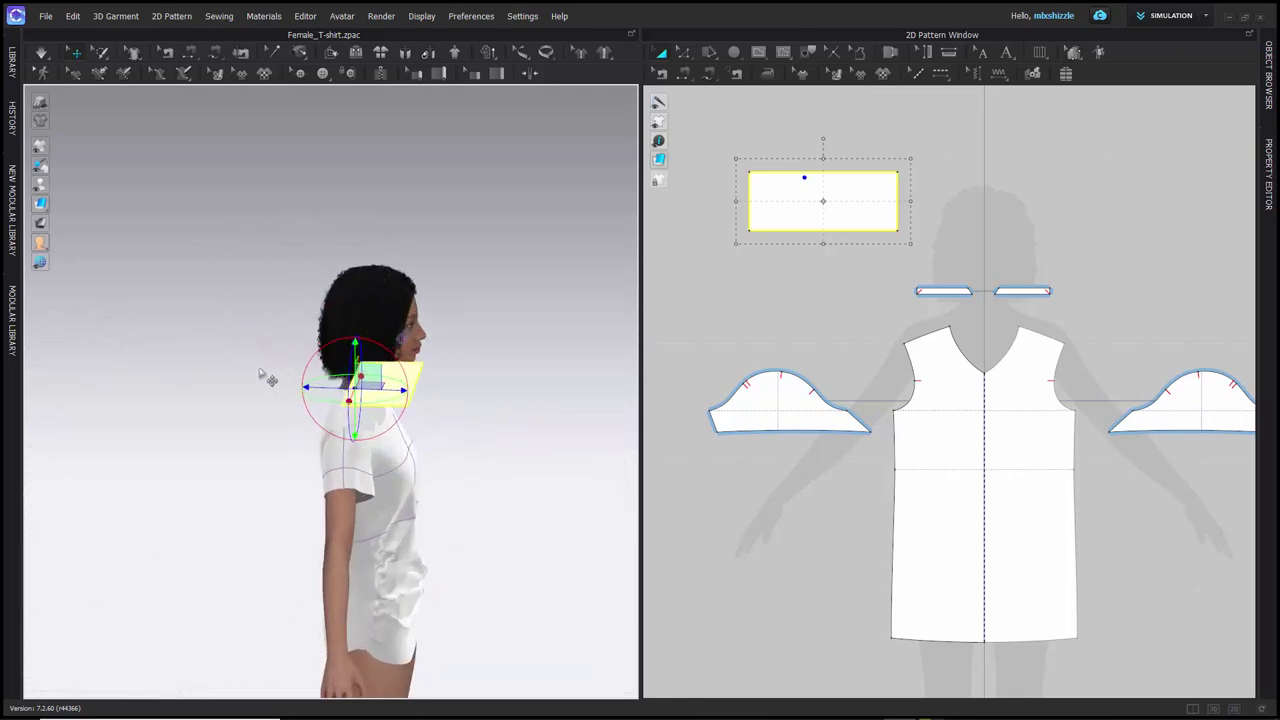
right_drag(268, 380, 226, 397)
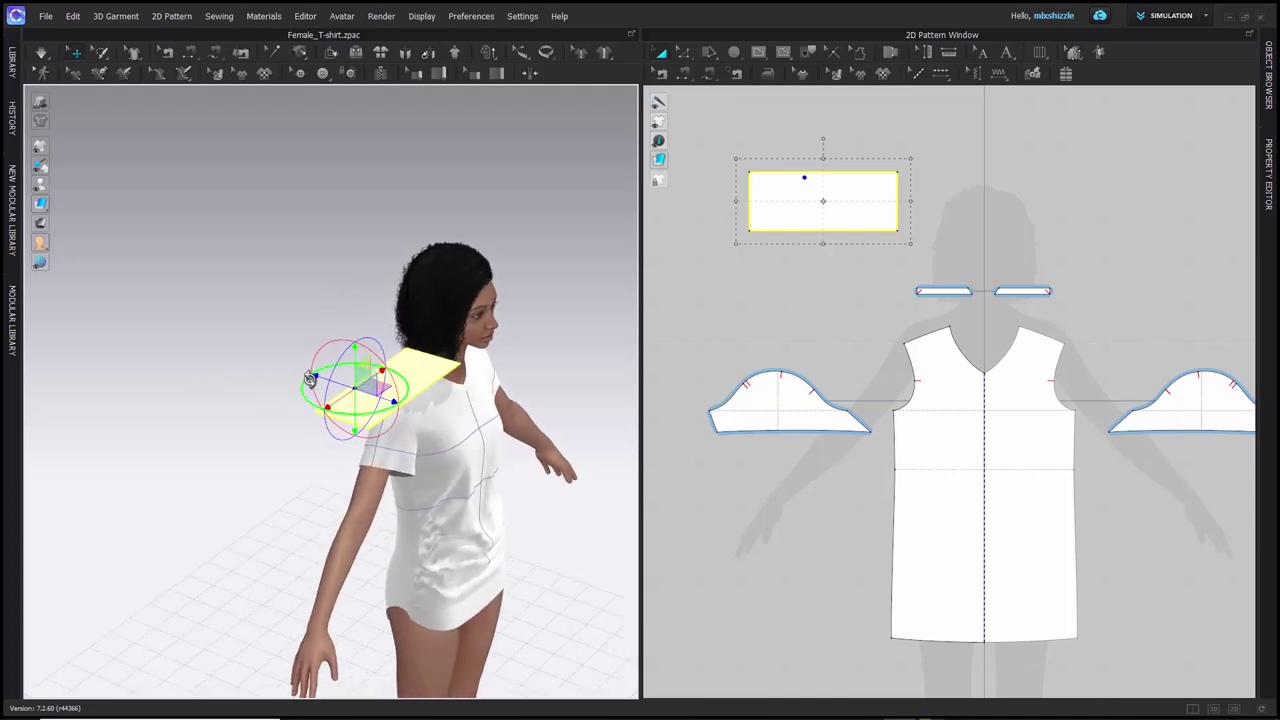
Step: Shift the band slightly away from the body and lower it to upper-arm height
drag(316, 374, 284, 366)
right_drag(196, 308, 255, 374)
drag(345, 431, 331, 430)
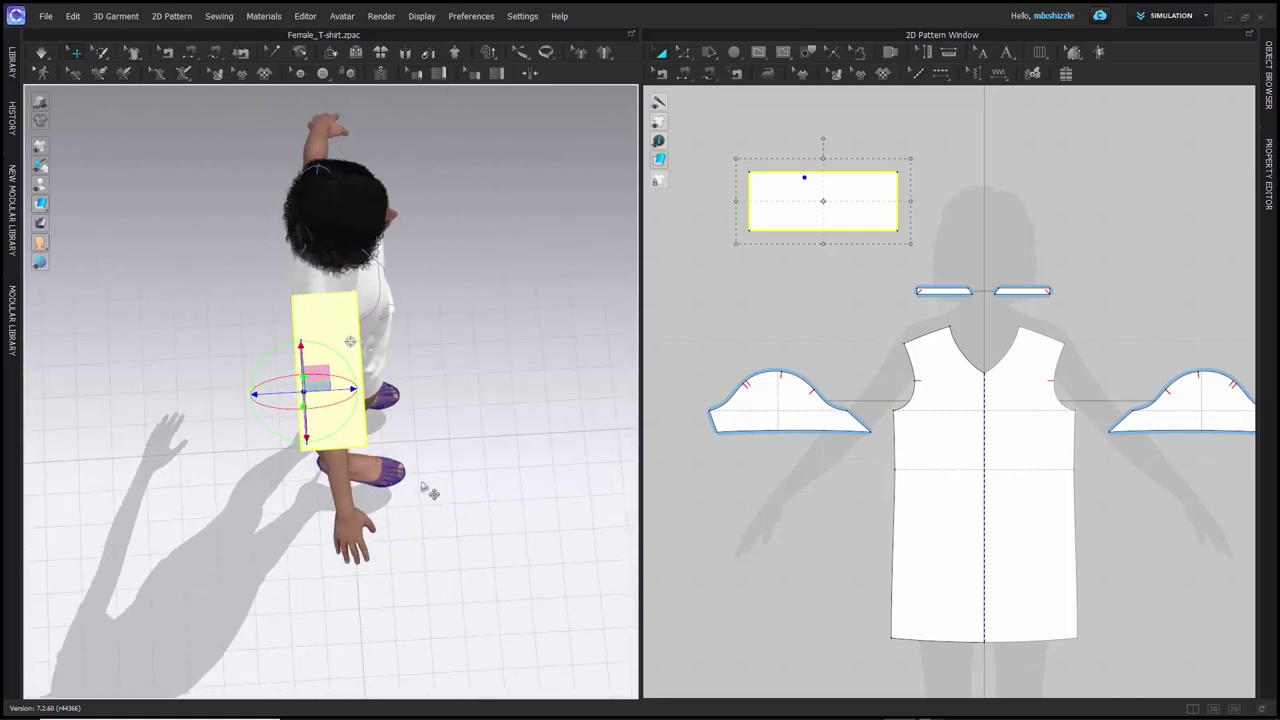
right_drag(425, 488, 287, 411)
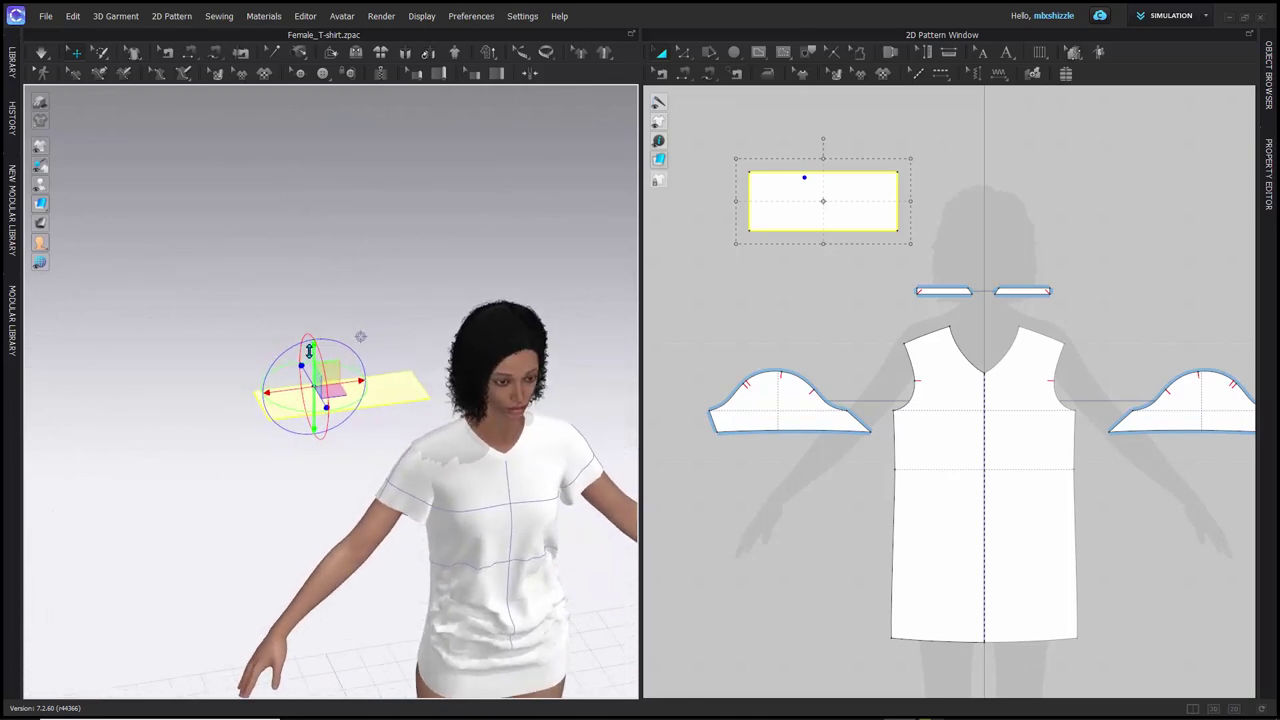
drag(309, 350, 252, 551)
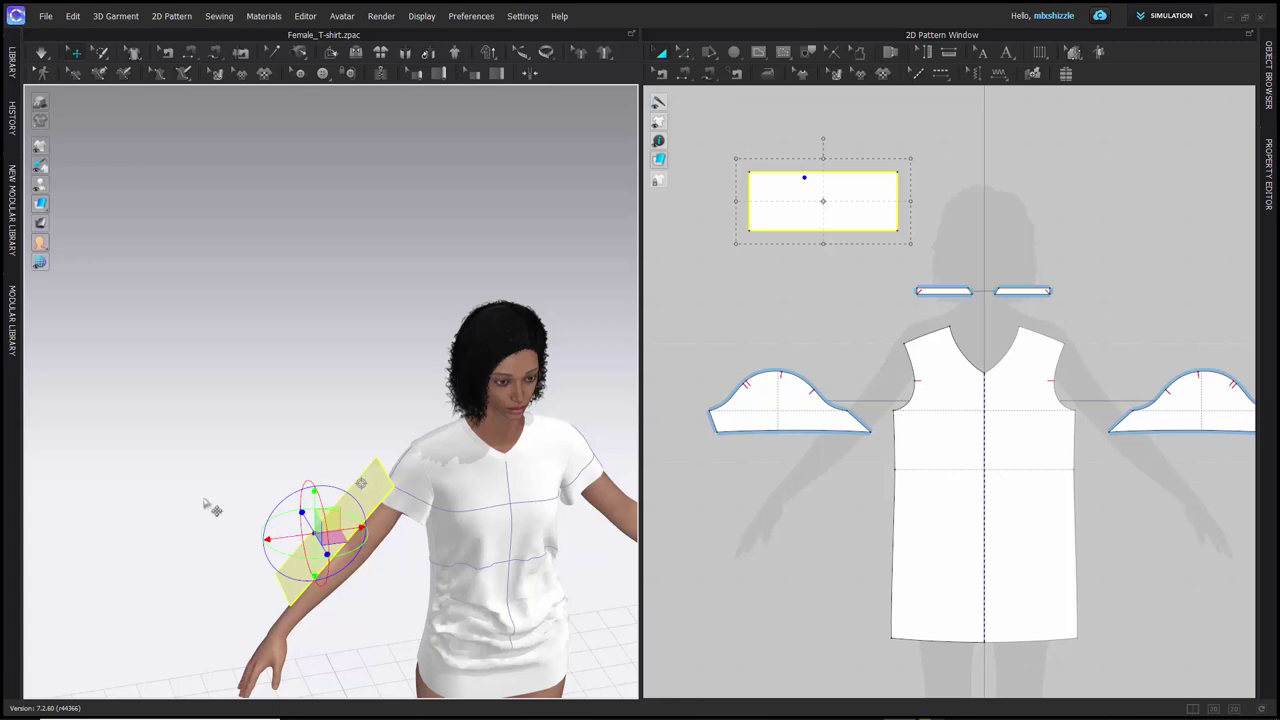
right_drag(211, 511, 436, 501)
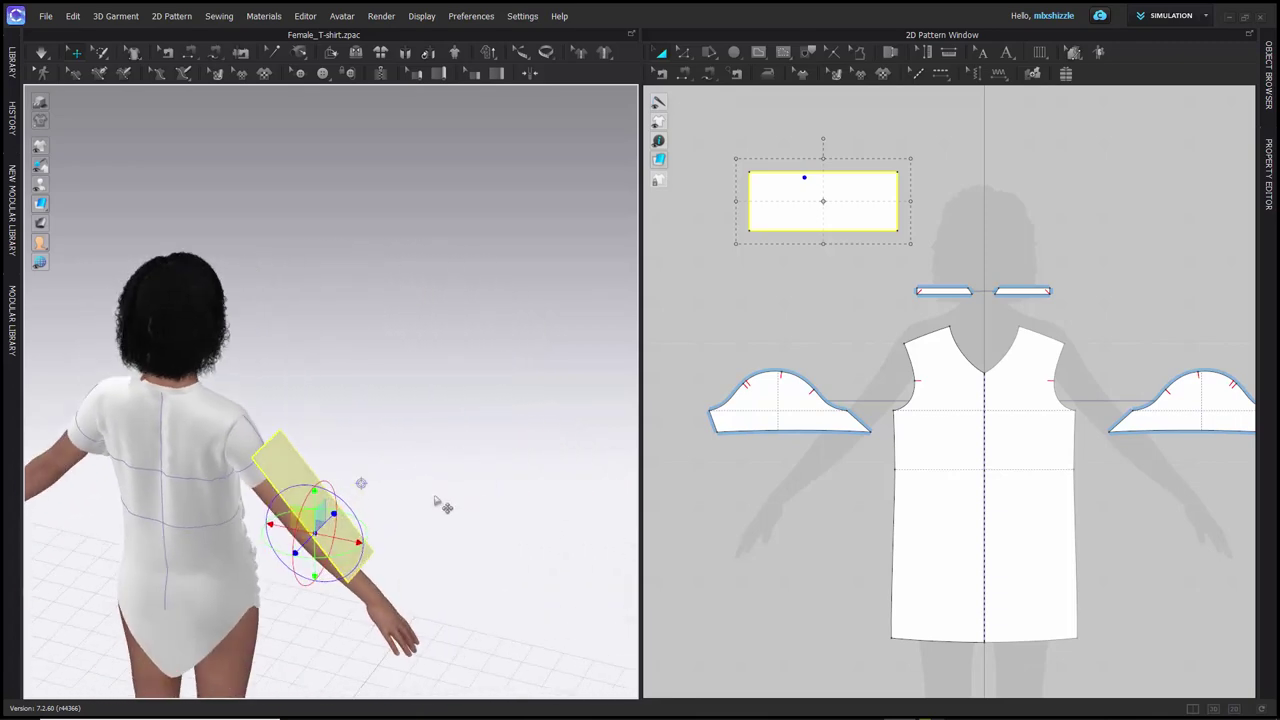
Step: Switch the gizmo to World, then Screen Coordinate
click(469, 16)
mouse_move(466, 33)
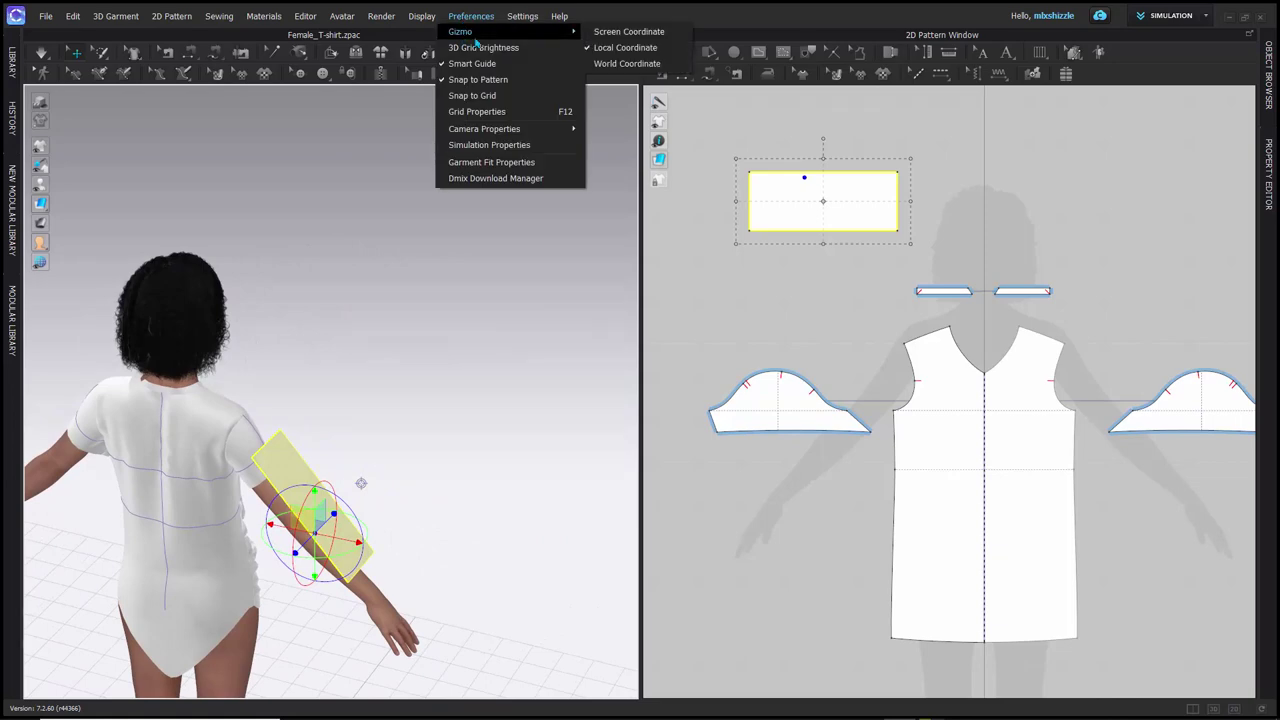
click(605, 66)
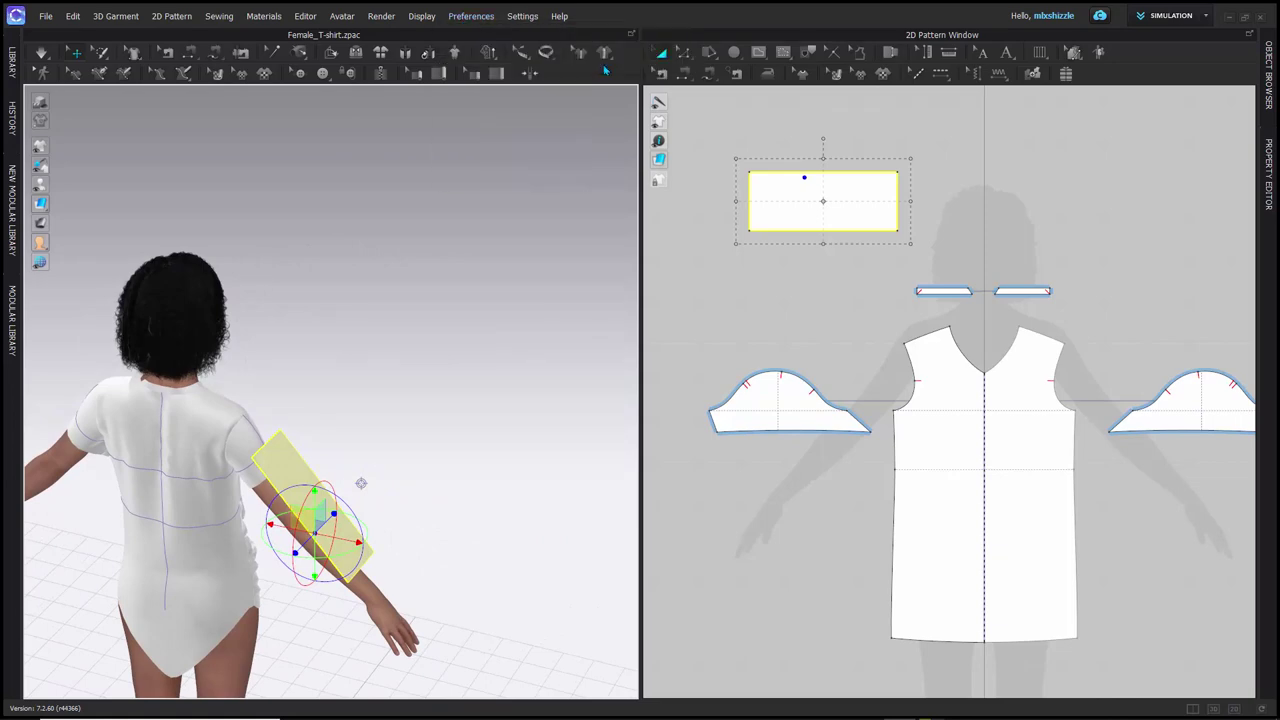
click(489, 17)
mouse_move(490, 33)
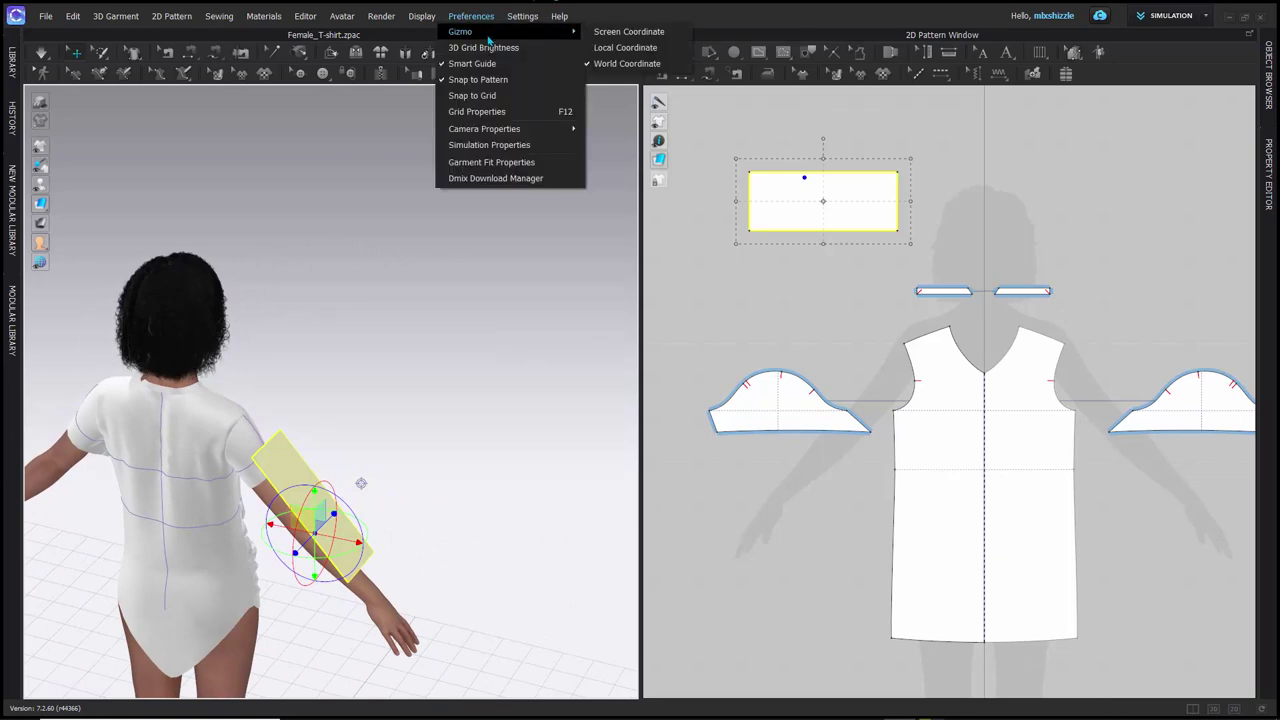
click(611, 36)
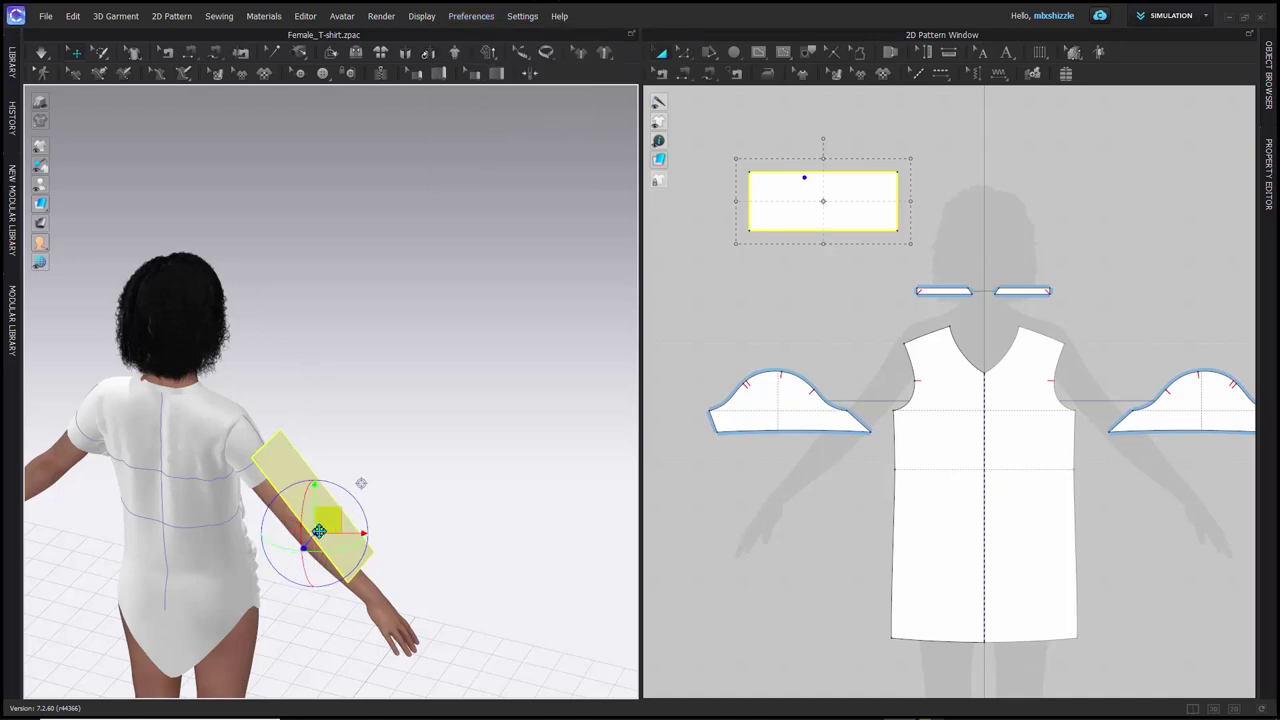
Step: Drag the band down the arm, which drops it onto the floor by the feet
drag(325, 533, 343, 548)
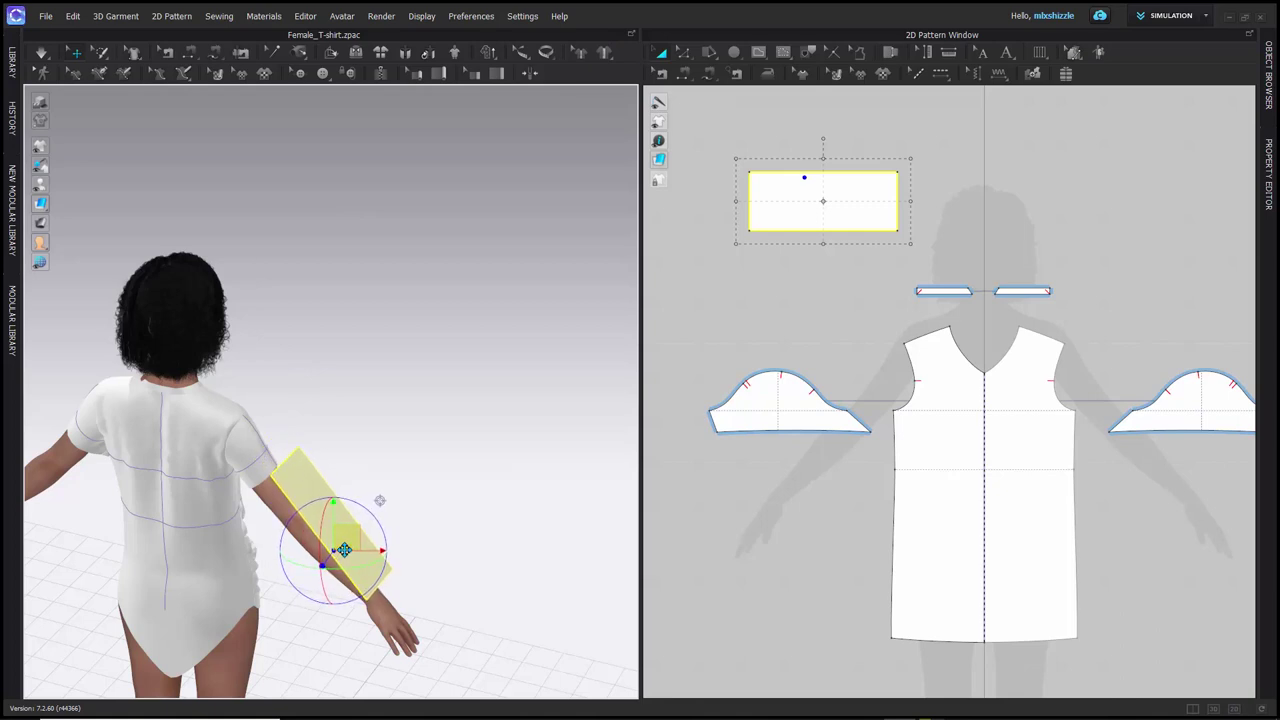
right_drag(323, 458, 324, 450)
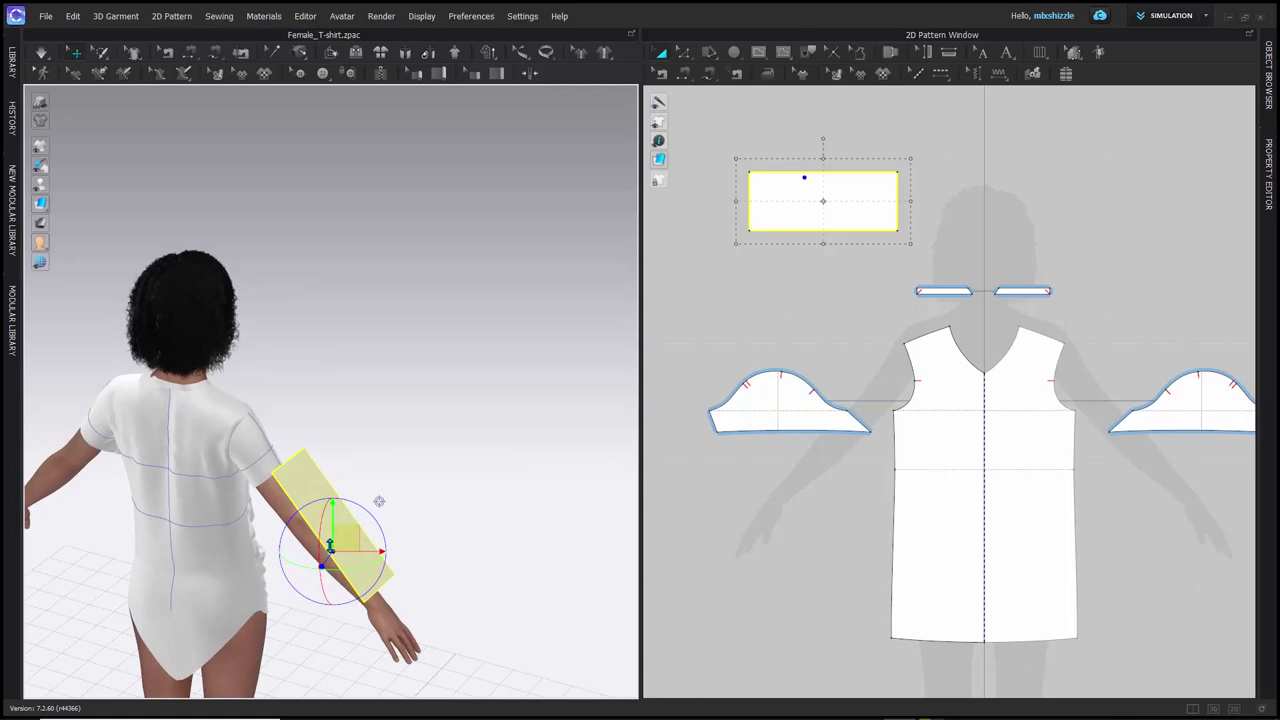
scroll(379, 501, up, 3)
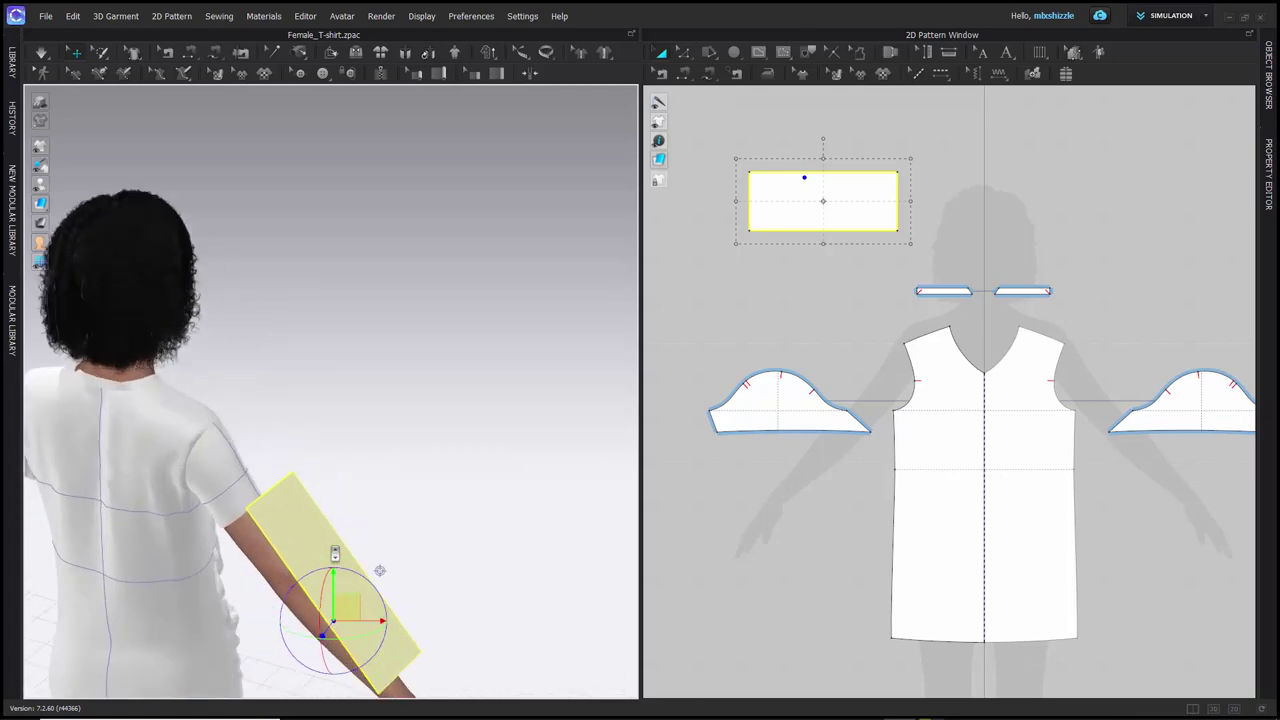
right_drag(362, 484, 203, 486)
key(2)
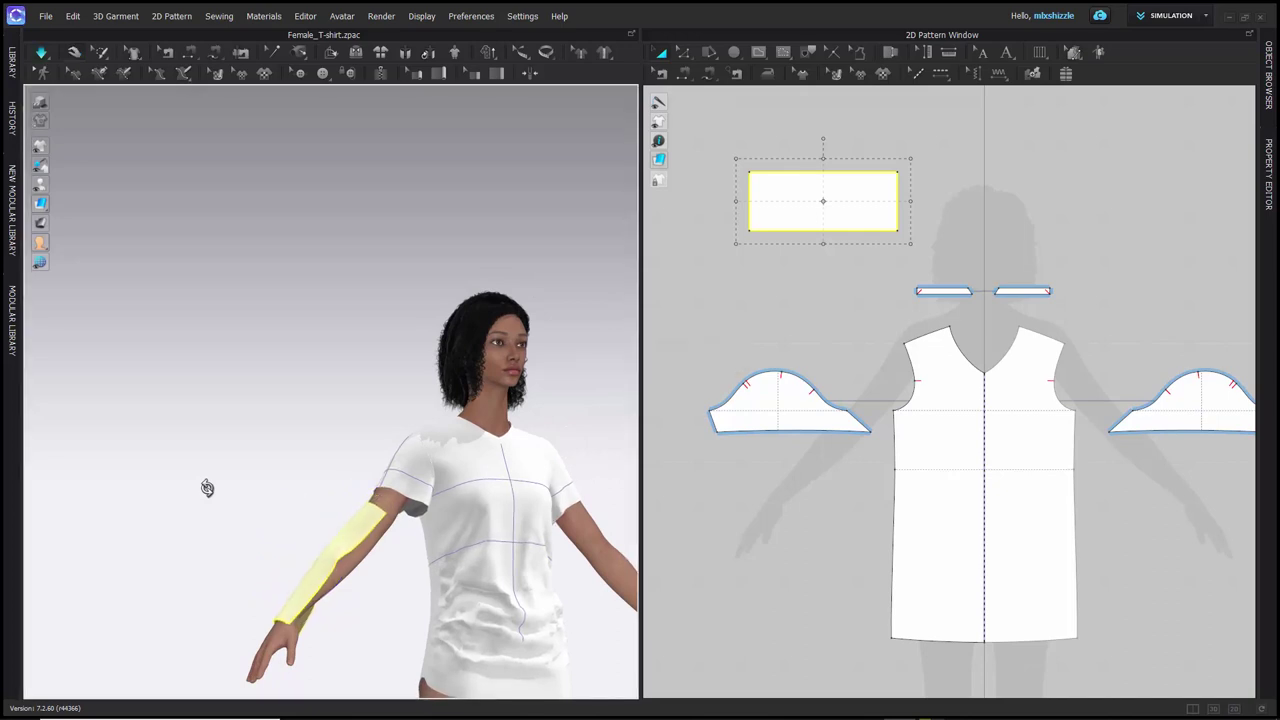
right_drag(207, 487, 198, 556)
scroll(221, 550, up, 3)
scroll(221, 550, down, 5)
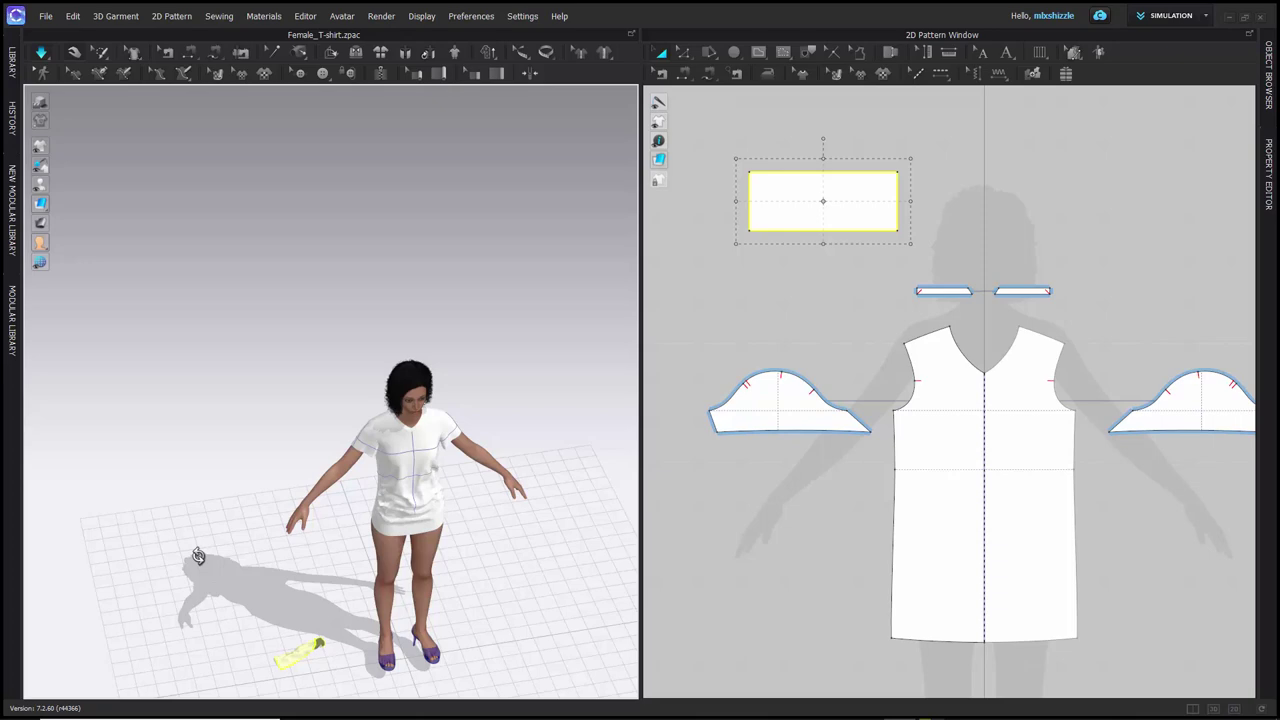
Step: Switch to the gizmo tool and undo the drop, returning the band beside the upper arm
key(w)
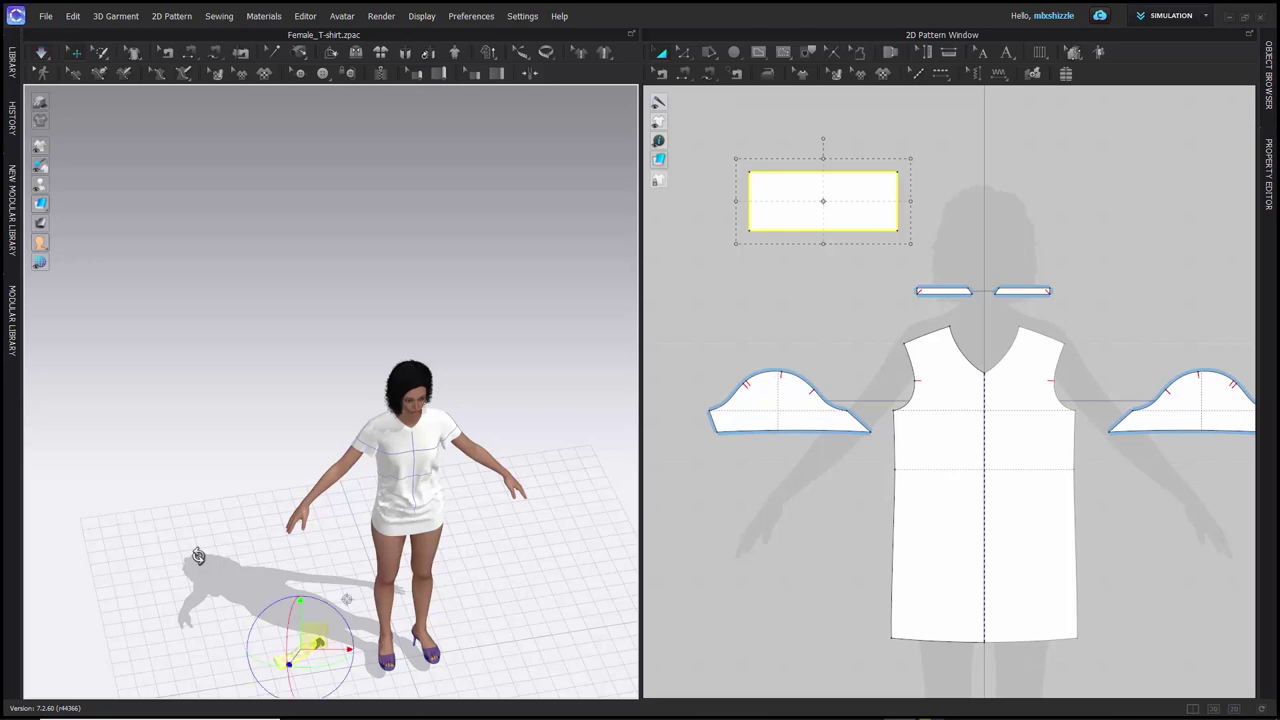
key(ctrl+z)
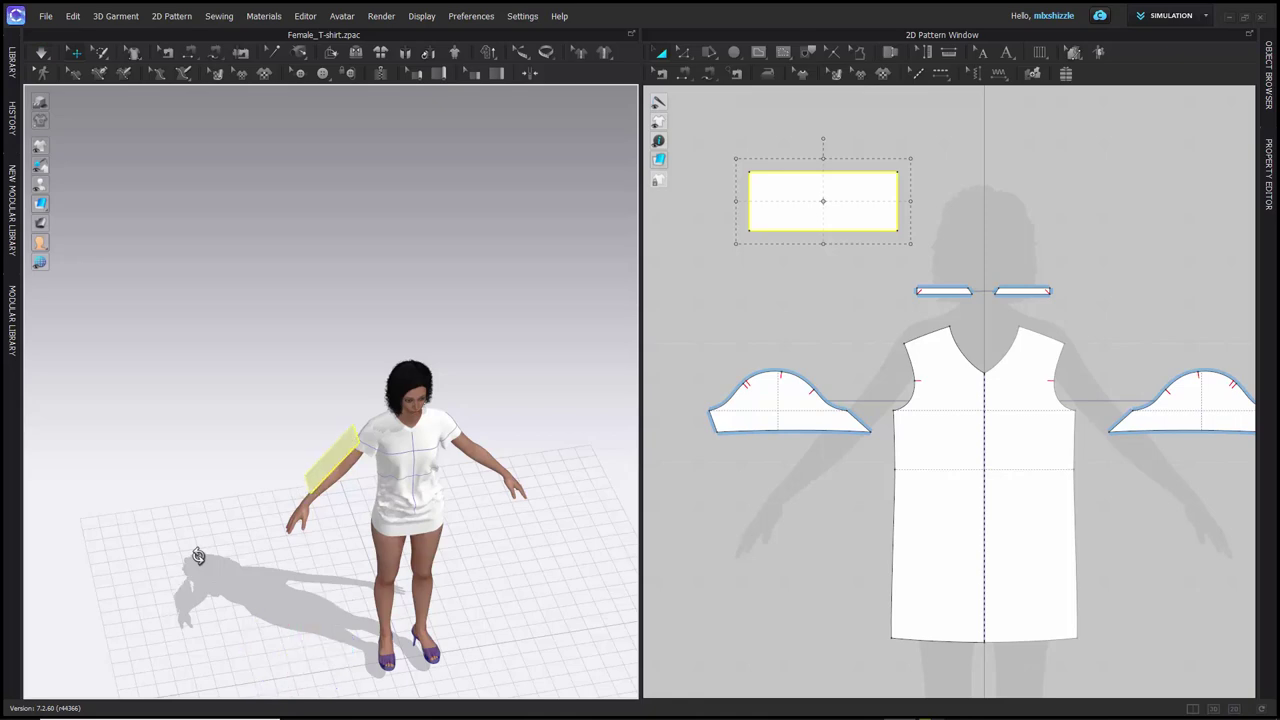
right_drag(280, 529, 310, 462)
scroll(300, 465, down, 3)
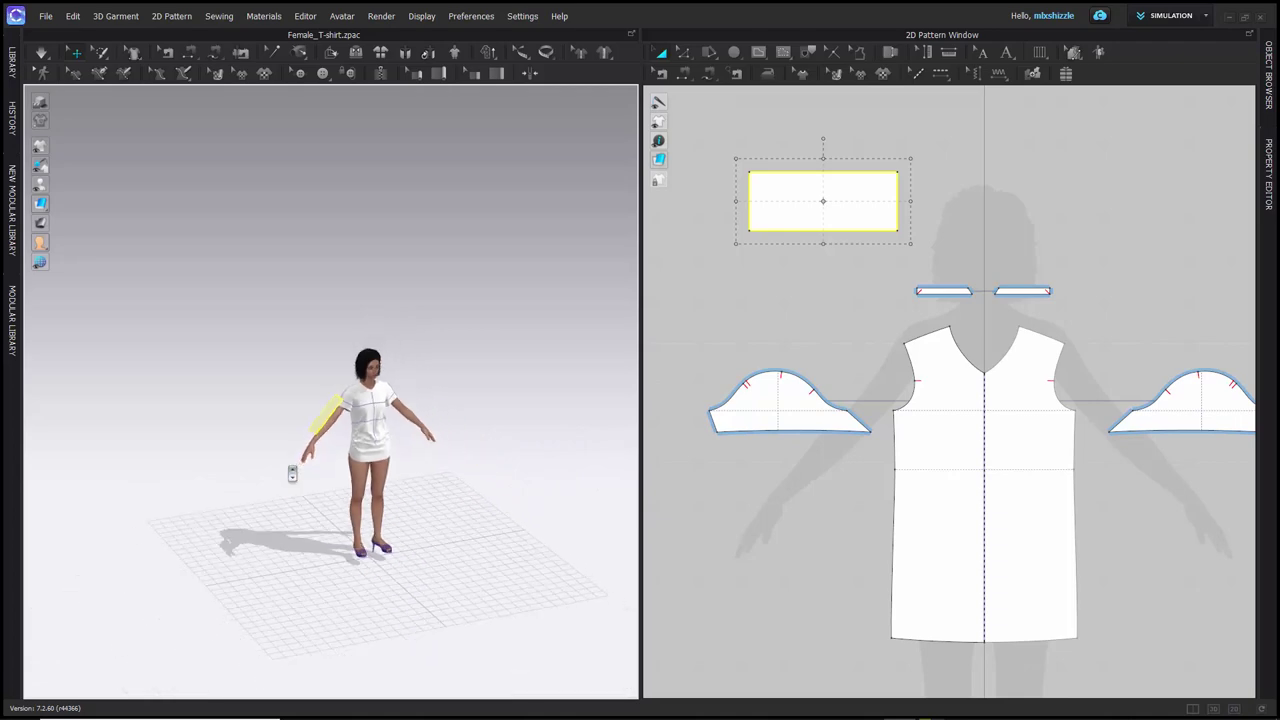
scroll(292, 473, up, 5)
scroll(292, 473, up, 2)
scroll(291, 471, down, 2)
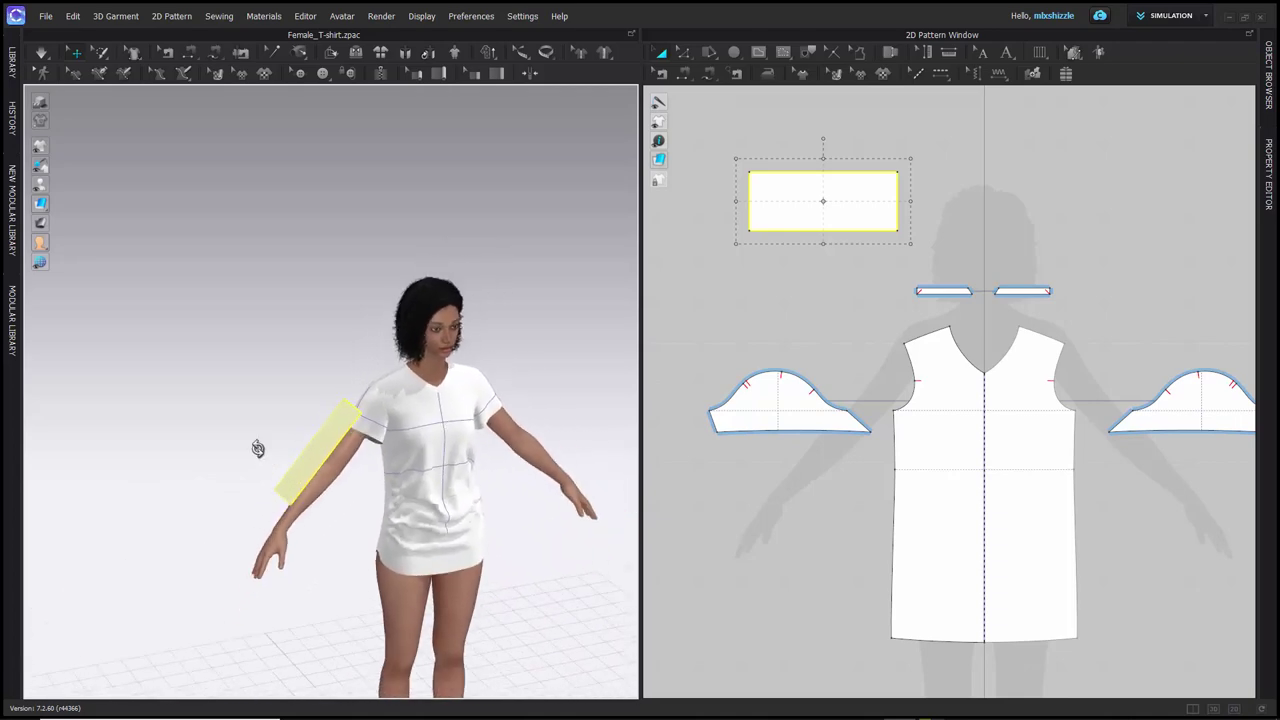
right_drag(251, 449, 227, 449)
key(2)
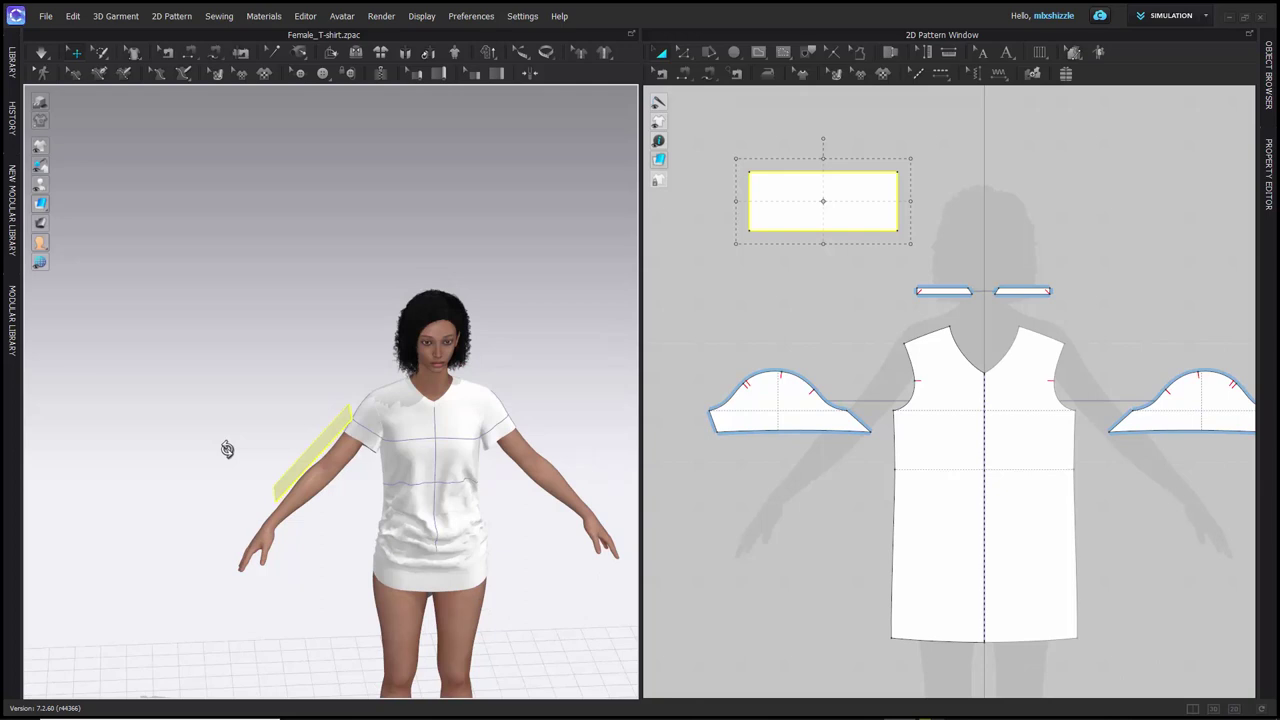
right_drag(227, 449, 313, 405)
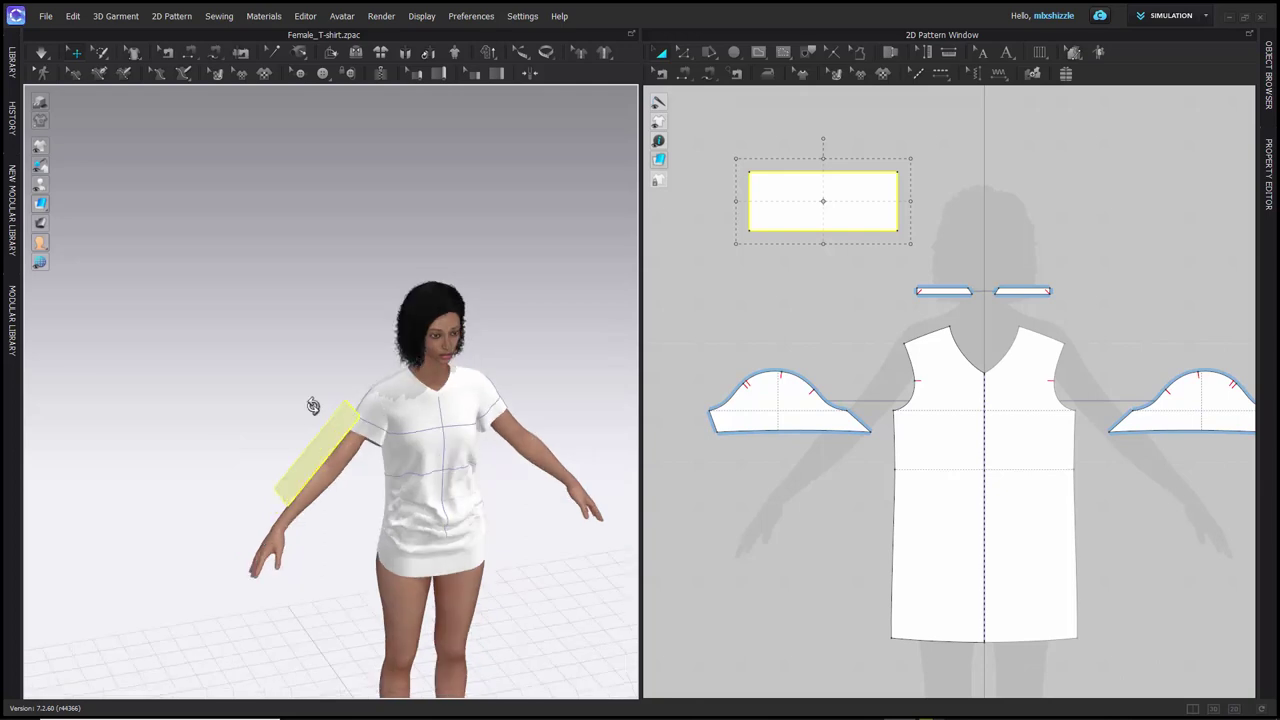
Step: Select the band on the arm and check its placement from around the avatar
click(311, 470)
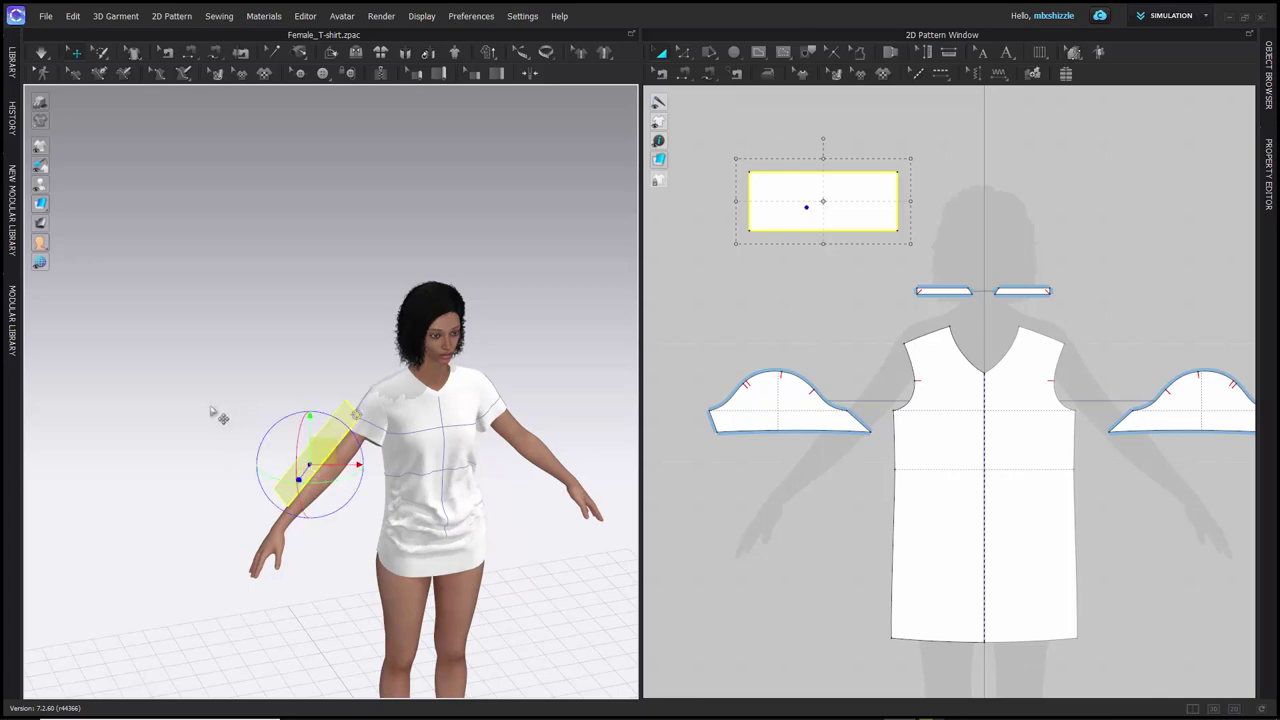
mouse_move(212, 413)
right_down()
mouse_move(206, 423)
mouse_move(300, 428)
mouse_move(197, 401)
right_up()
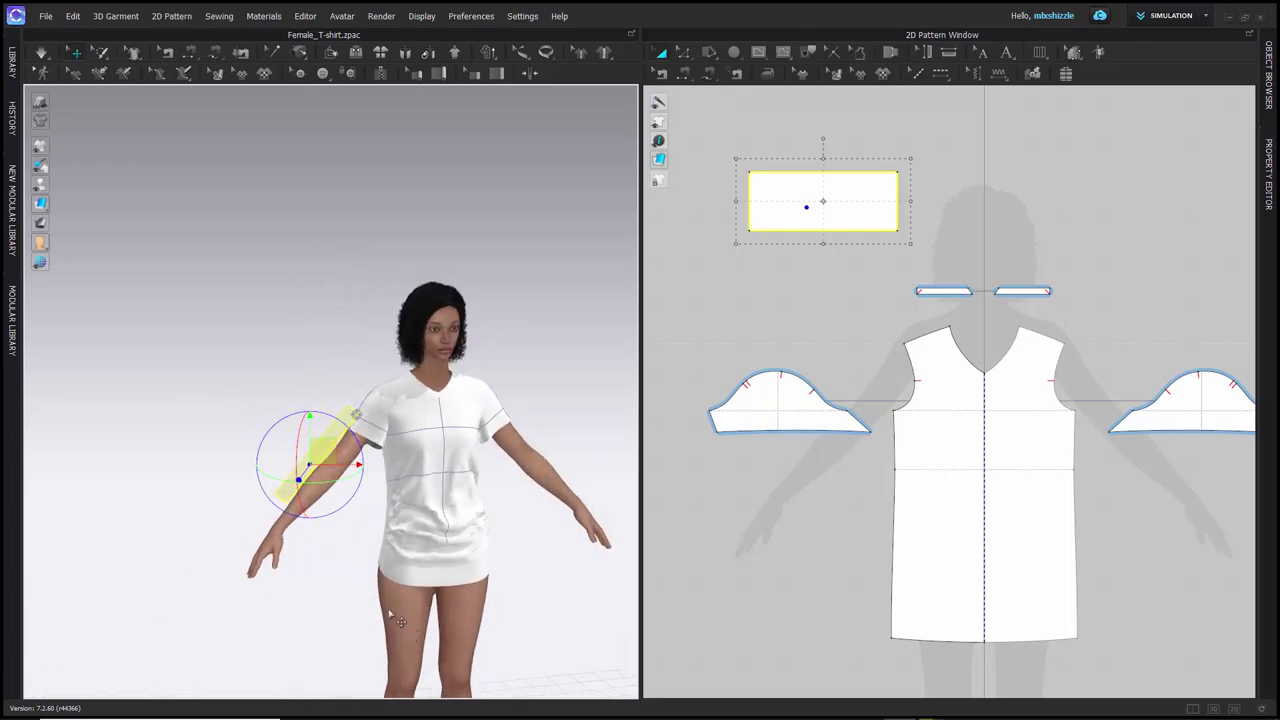
scroll(206, 472, down, 4)
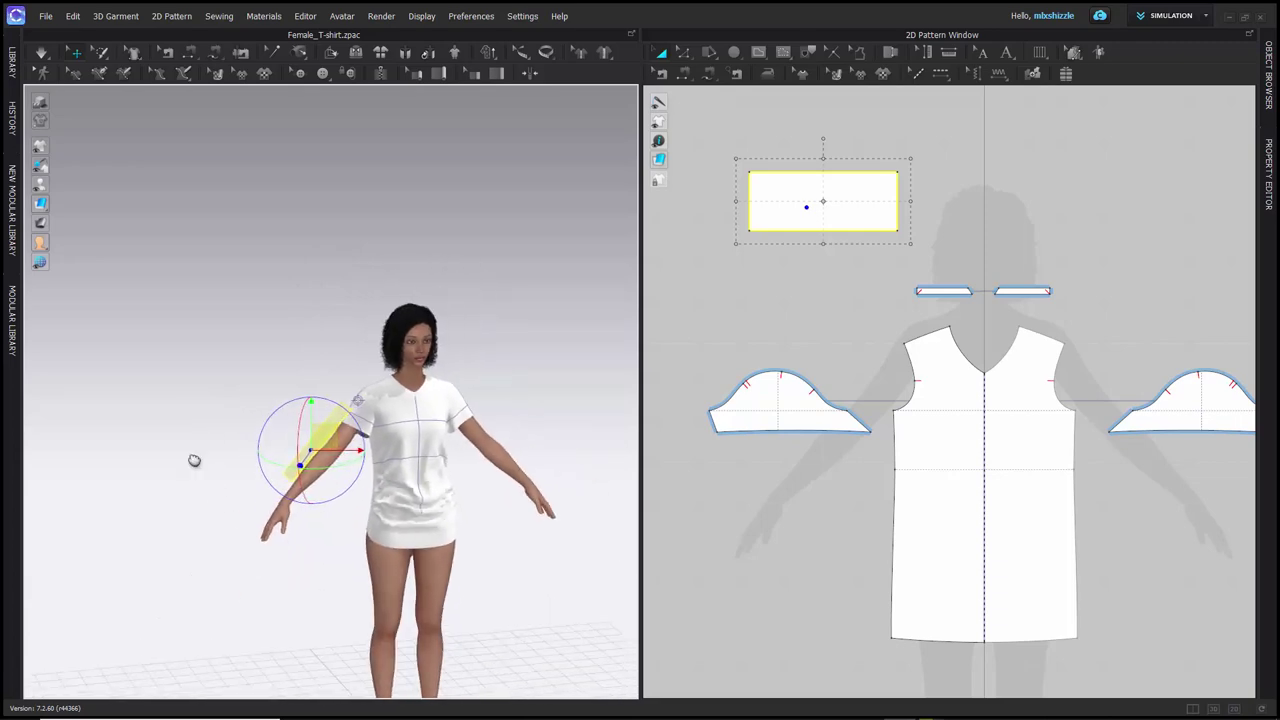
middle_drag(194, 457, 177, 403)
scroll(180, 405, down, 2)
scroll(180, 405, up, 3)
scroll(182, 405, down, 1)
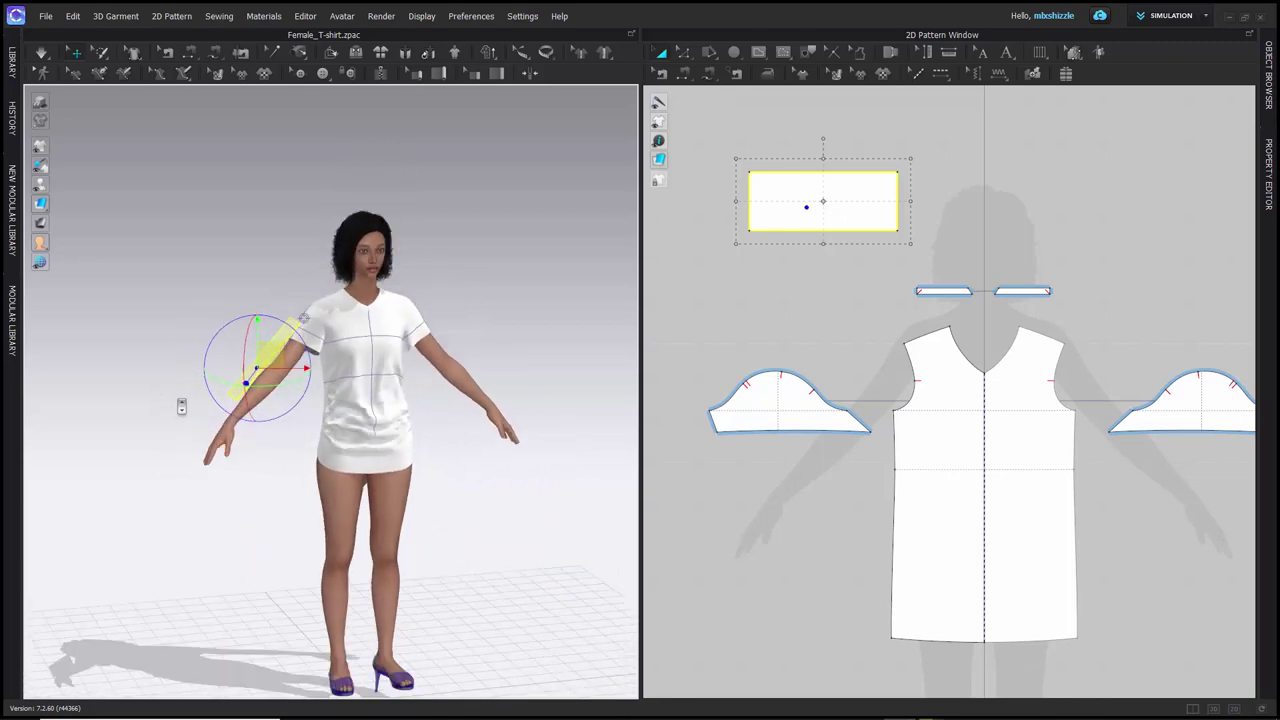
mouse_move(188, 404)
right_down()
mouse_move(216, 420)
mouse_move(180, 418)
right_up()
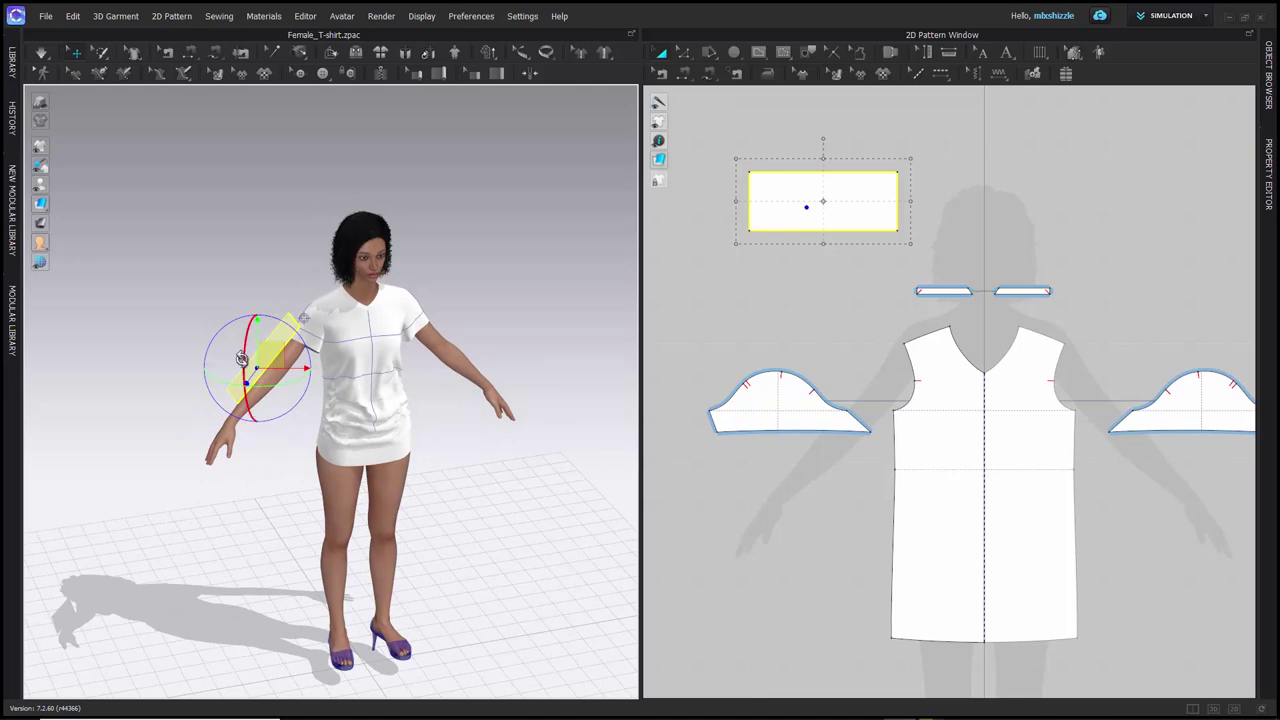
scroll(247, 368, down, 3)
scroll(247, 368, up, 3)
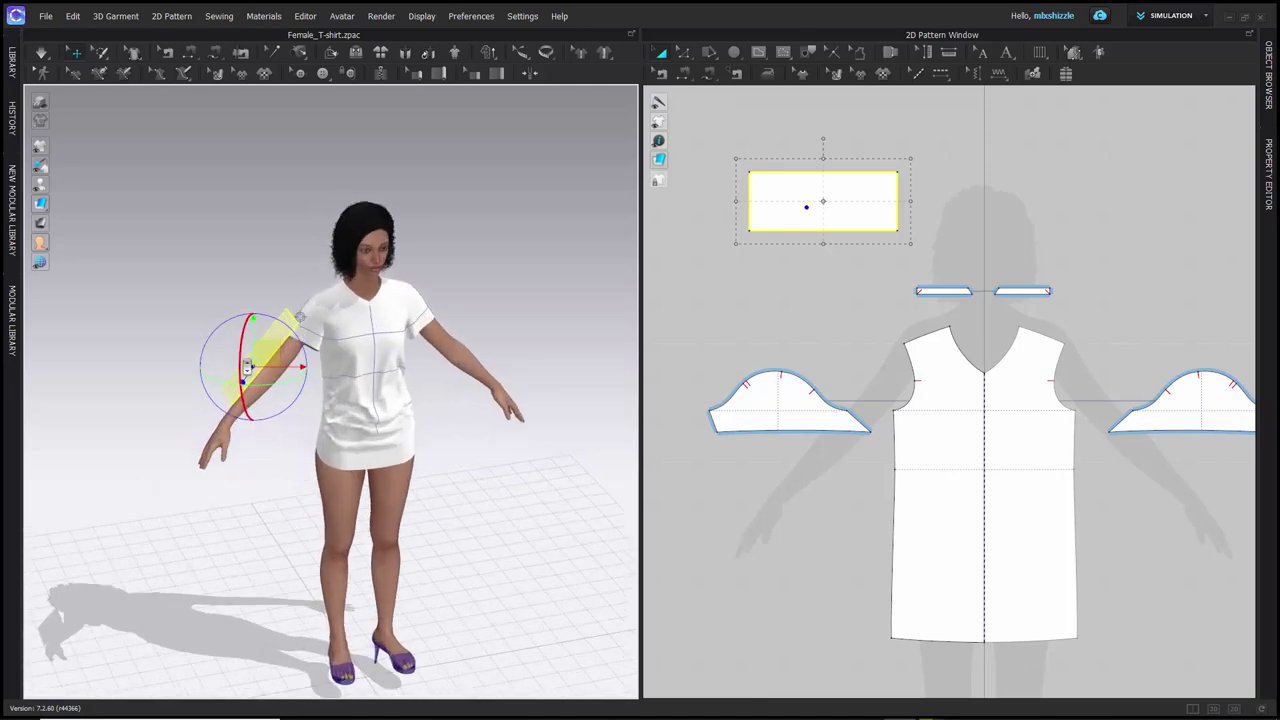
Step: Undo the last band move, select the band, and align the gizmo to its local axes
key(ctrl+z)
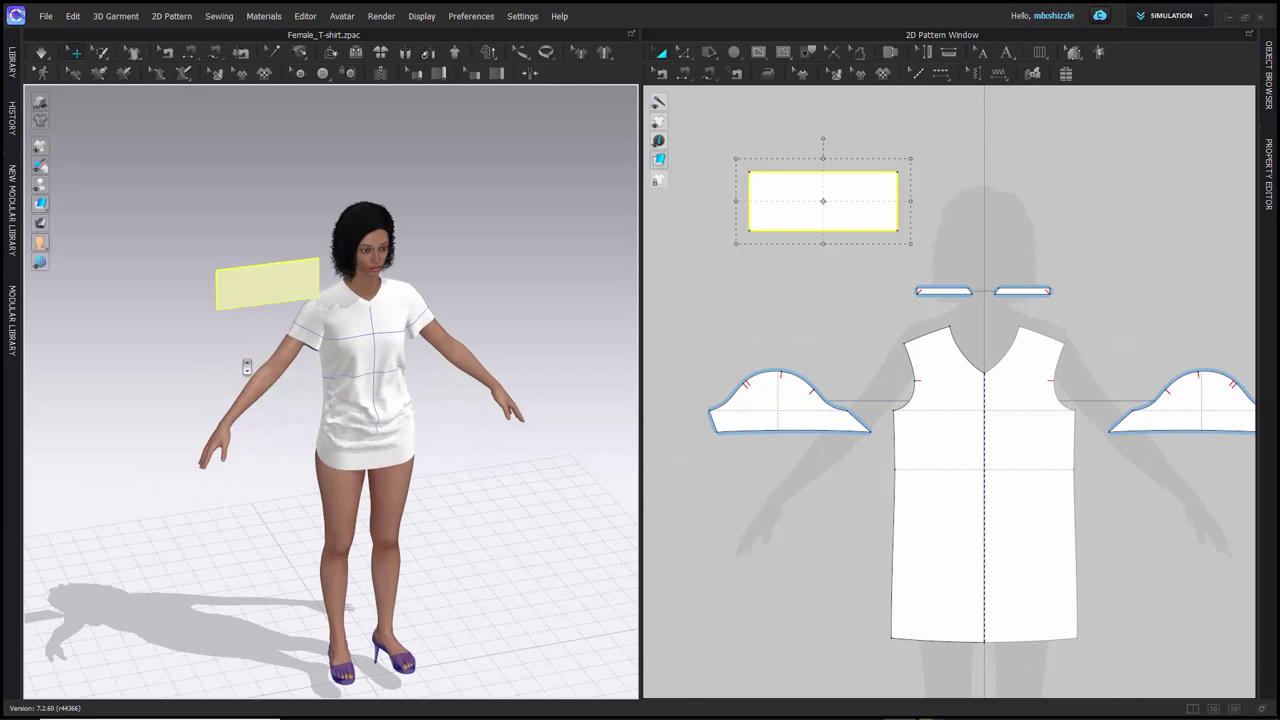
mouse_move(171, 320)
right_down()
mouse_move(130, 318)
mouse_move(190, 316)
mouse_move(177, 306)
right_up()
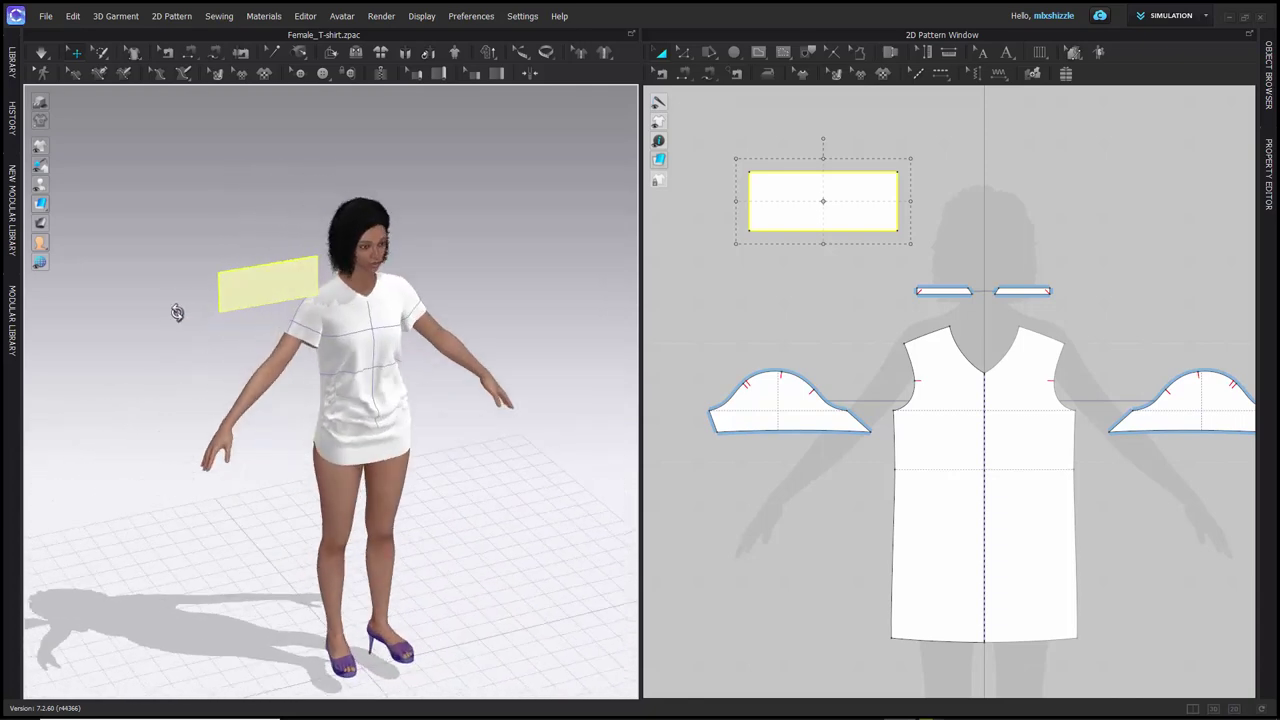
click(270, 288)
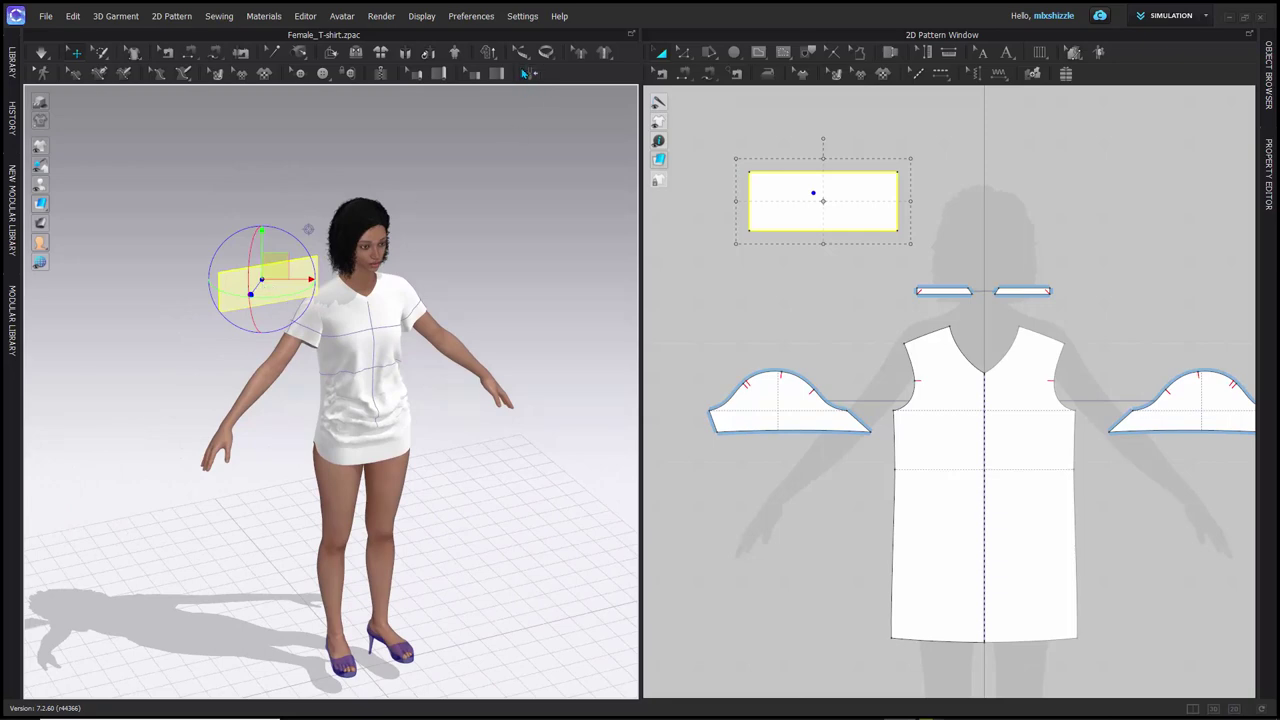
click(470, 16)
mouse_move(463, 31)
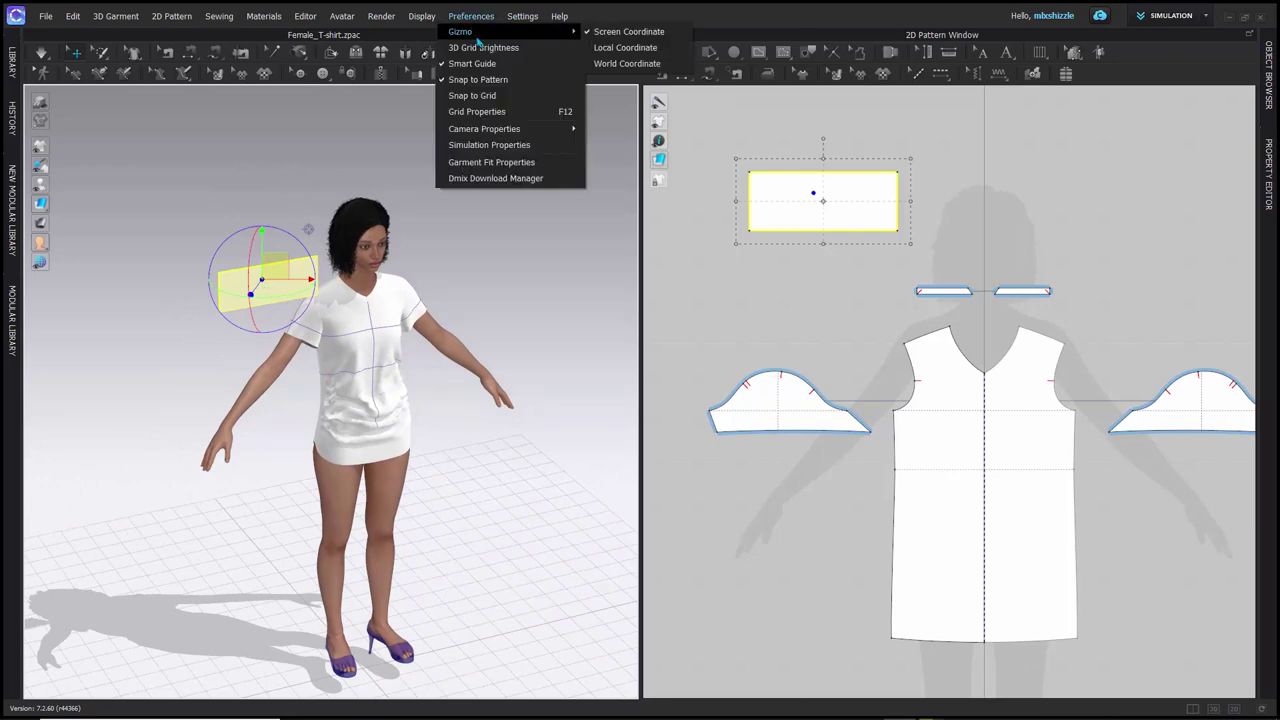
click(618, 48)
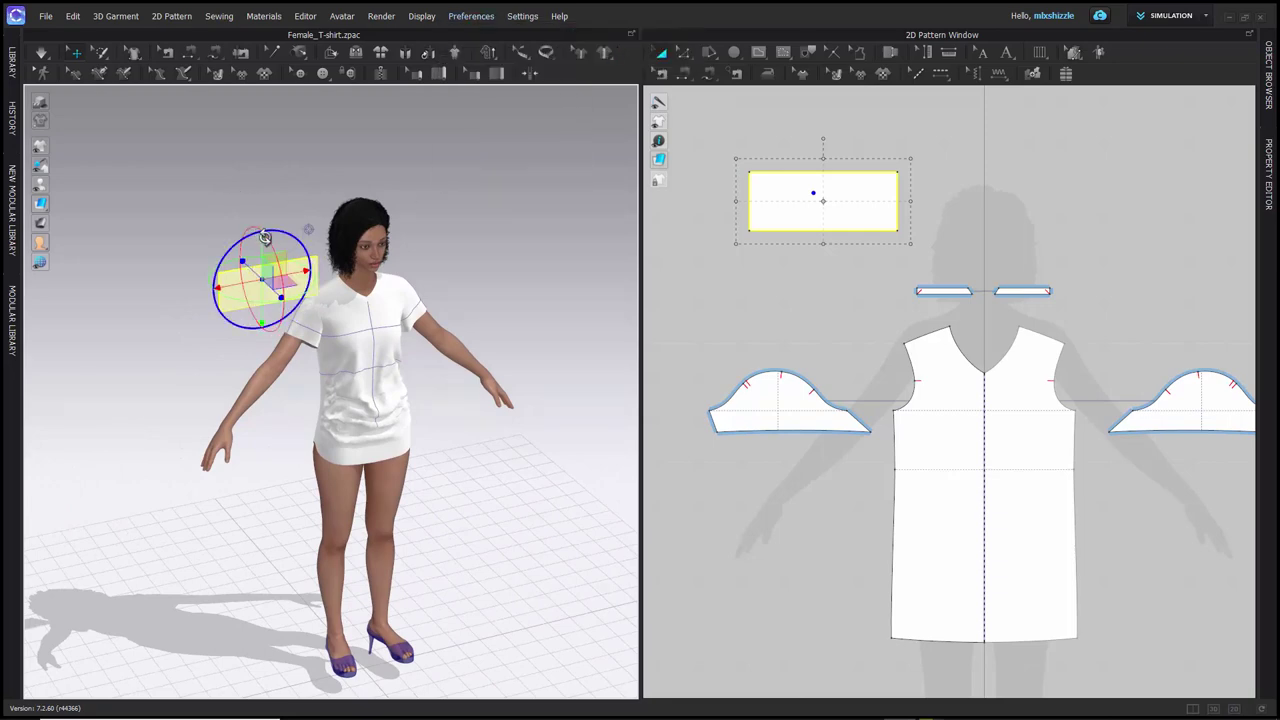
Step: Drag the band down to knee height and check it from a full-body side view
drag(307, 229, 368, 516)
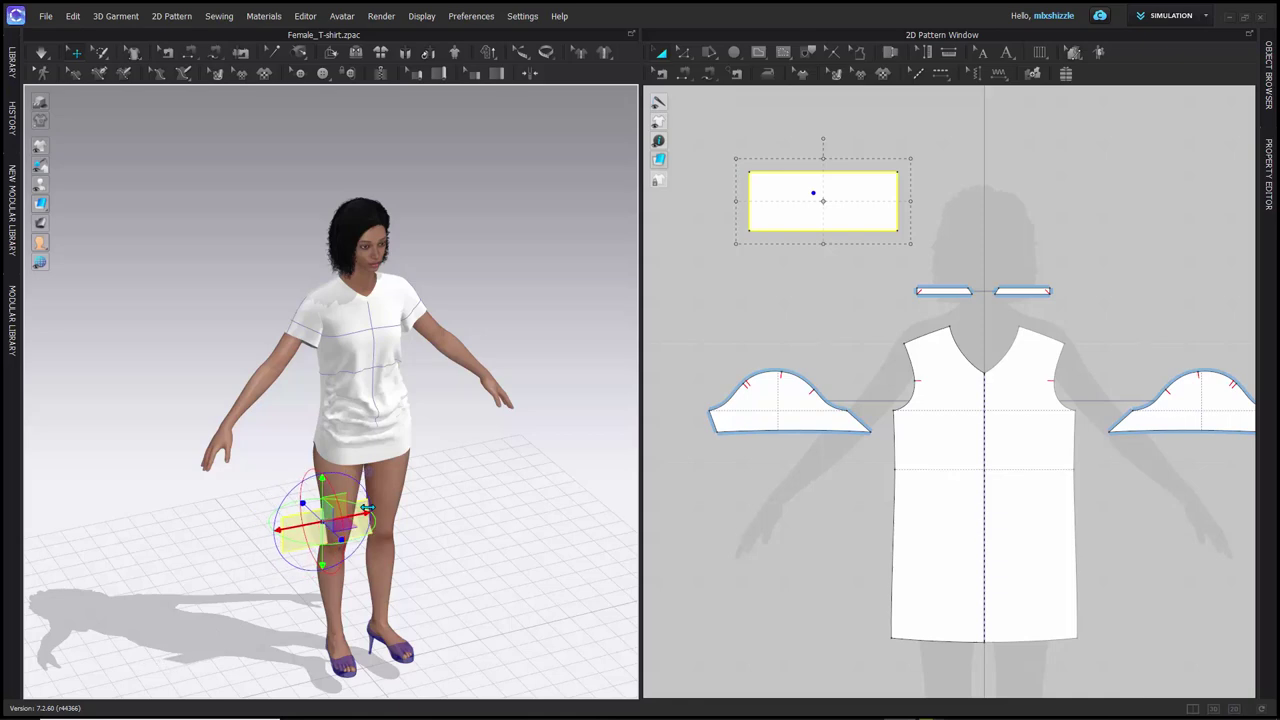
right_drag(262, 543, 205, 440)
scroll(292, 503, up, 5)
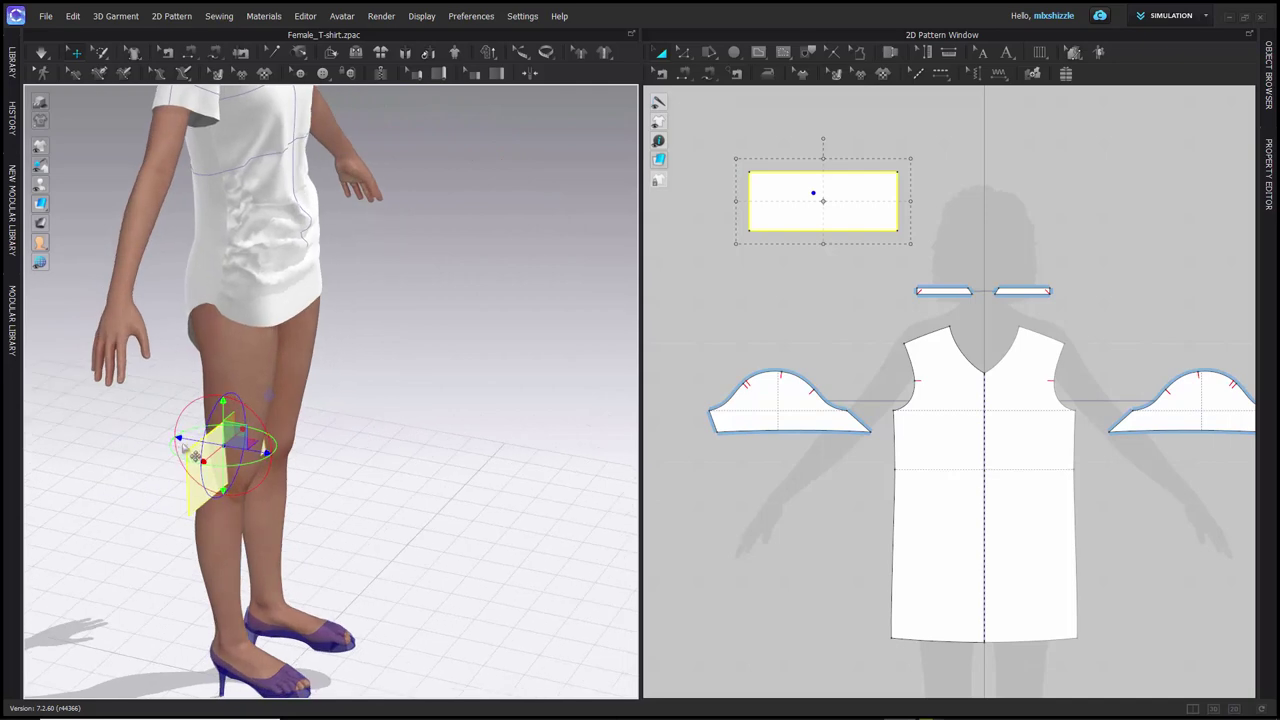
key(6)
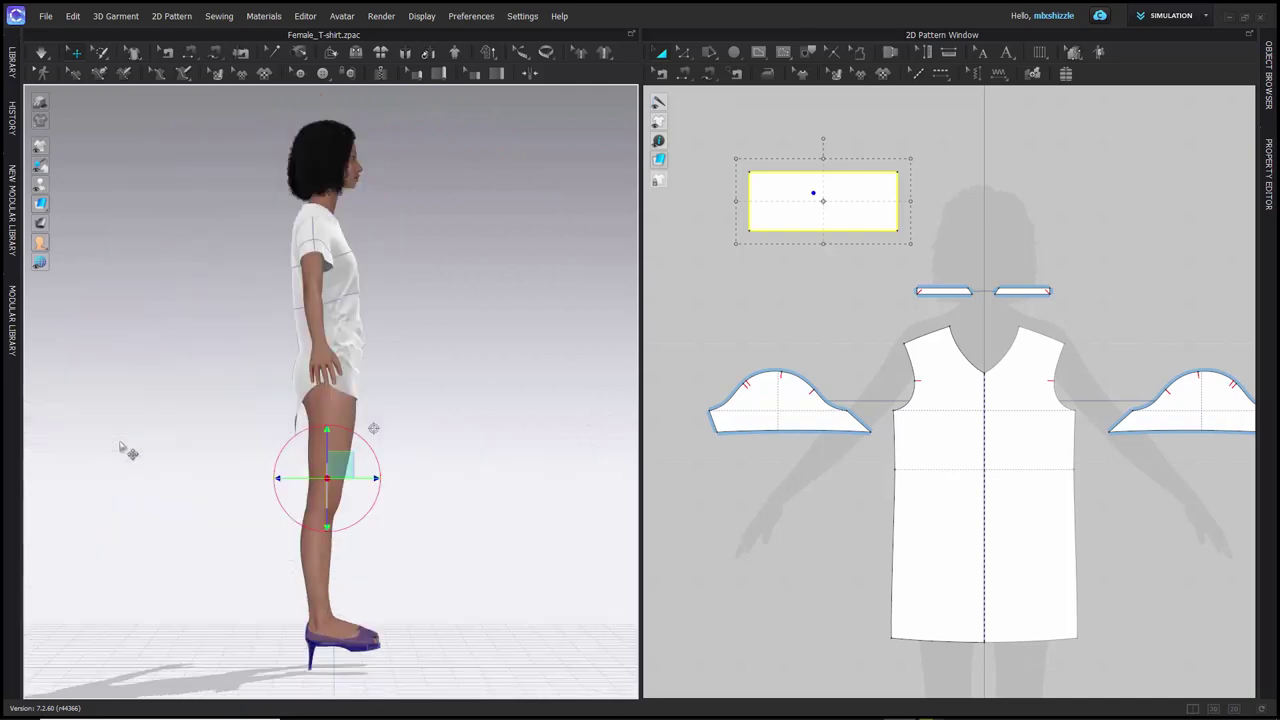
scroll(290, 490, down, 3)
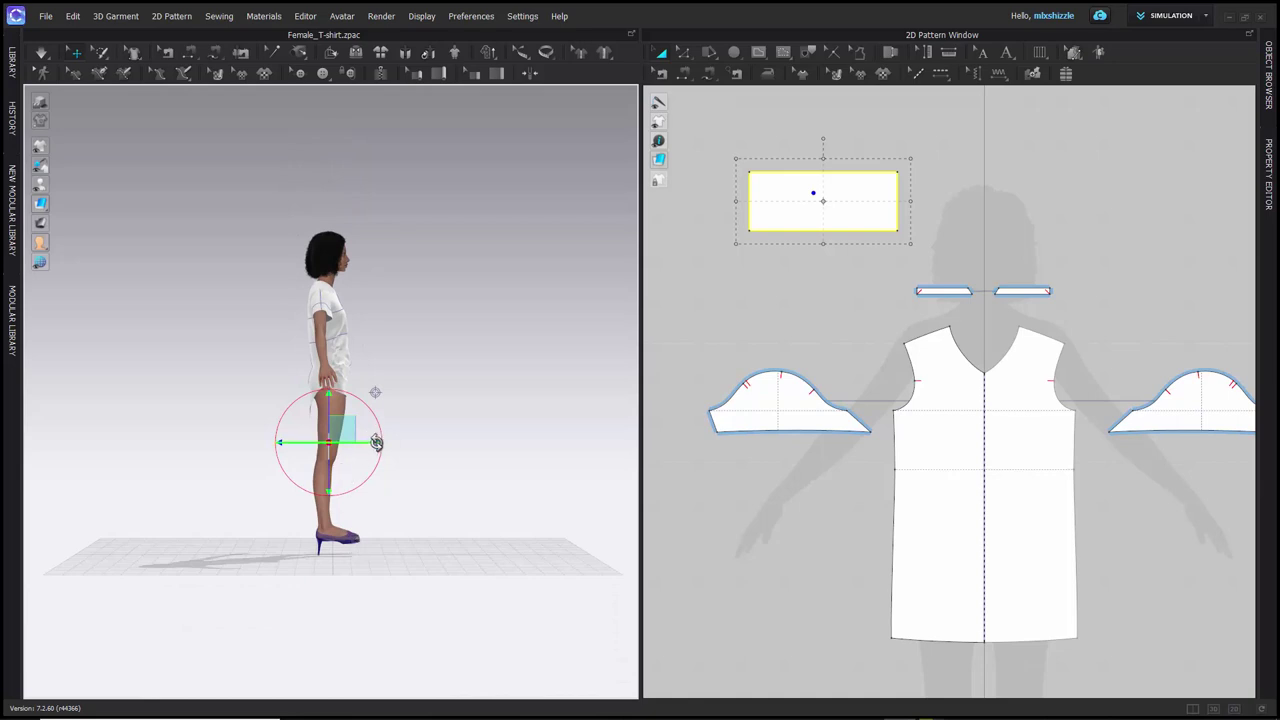
scroll(375, 390, down, 2)
scroll(376, 378, up, 6)
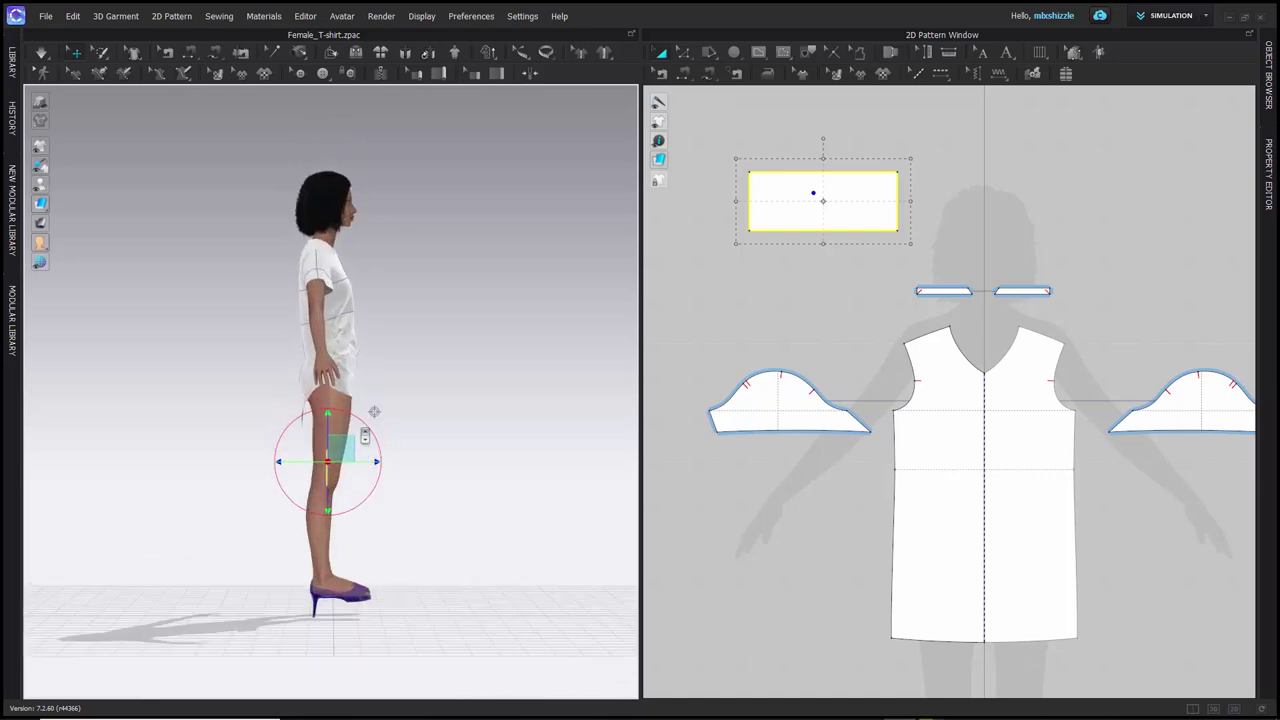
scroll(371, 481, down, 1)
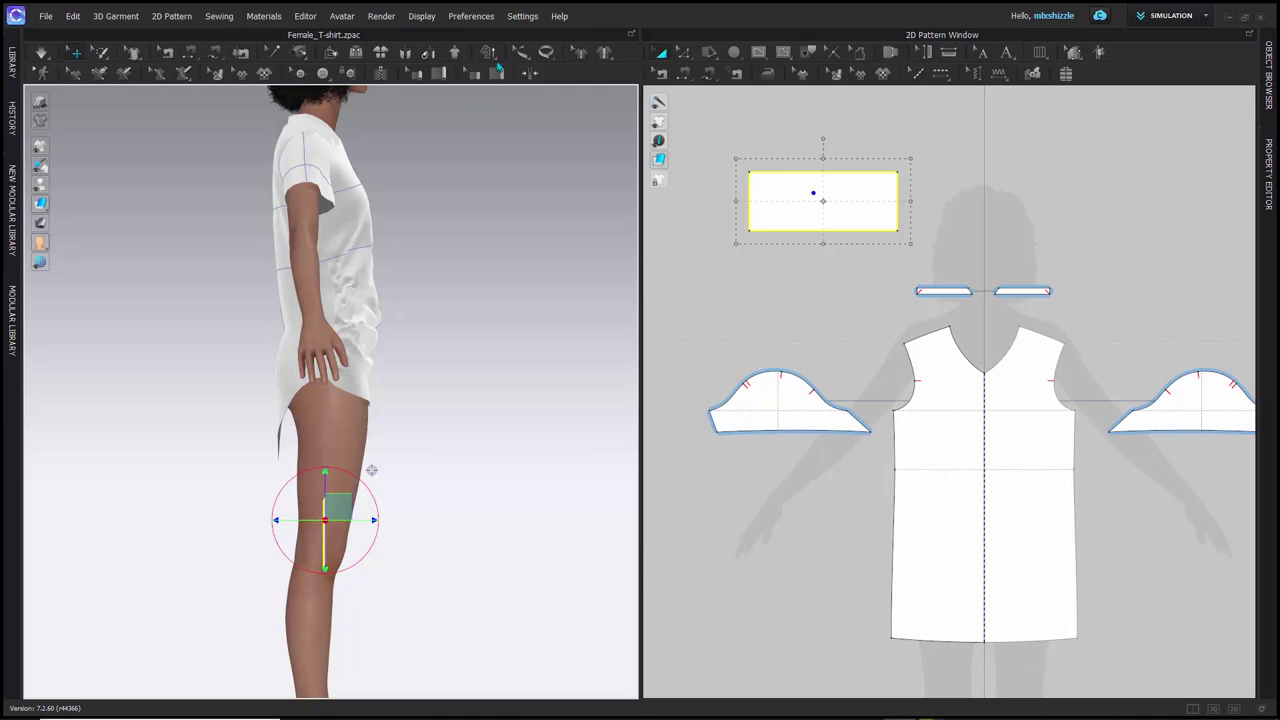
Step: Switch the gizmo to Screen Coordinate and nudge the band right and up the thigh
click(471, 16)
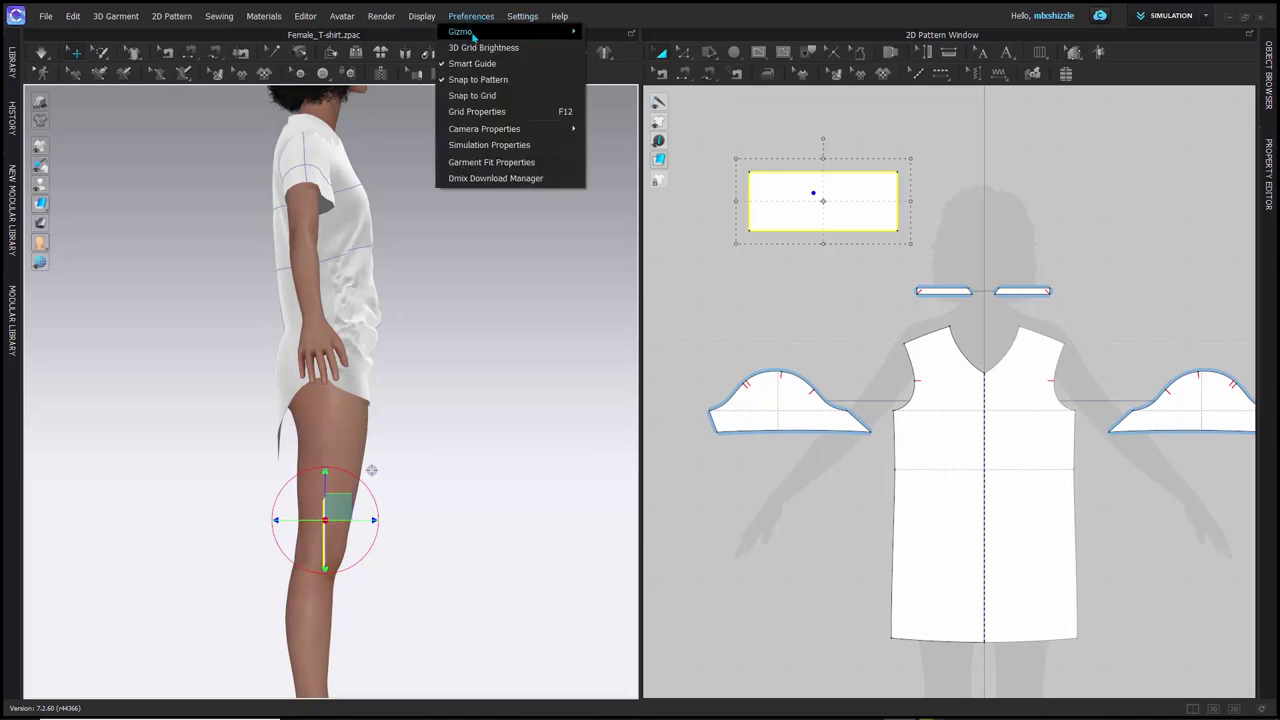
mouse_move(476, 36)
click(609, 39)
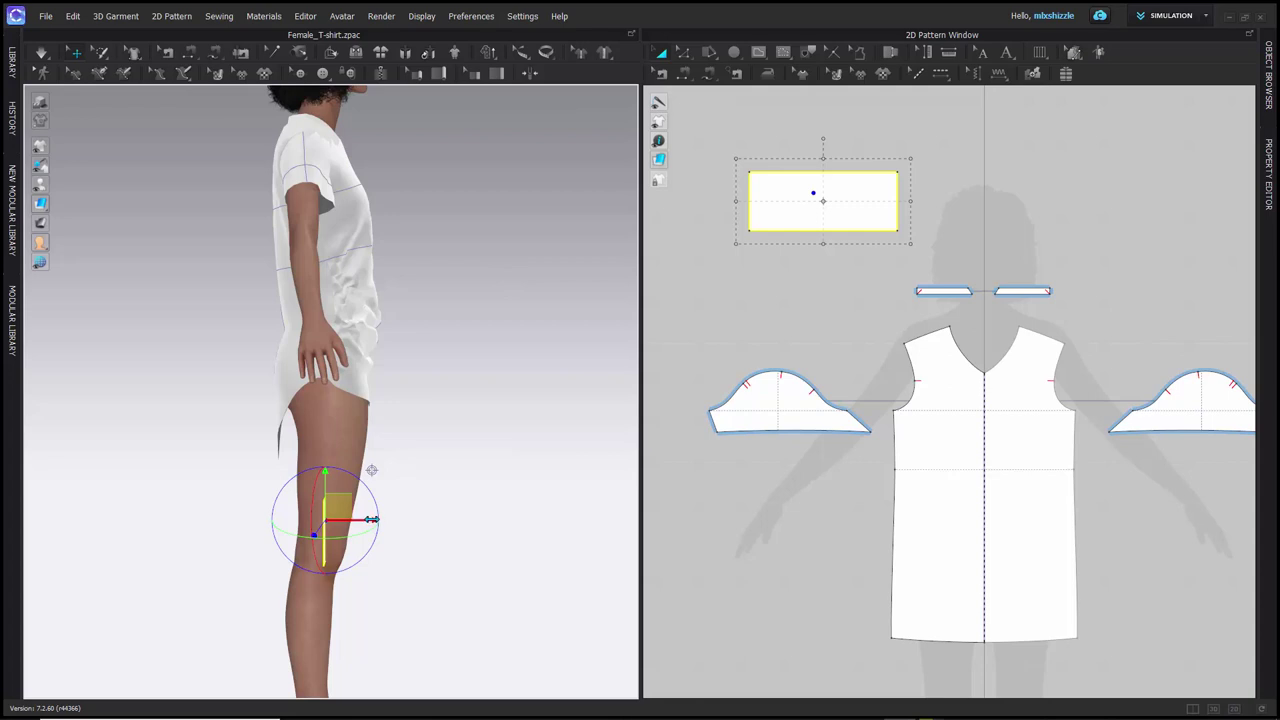
drag(371, 519, 404, 511)
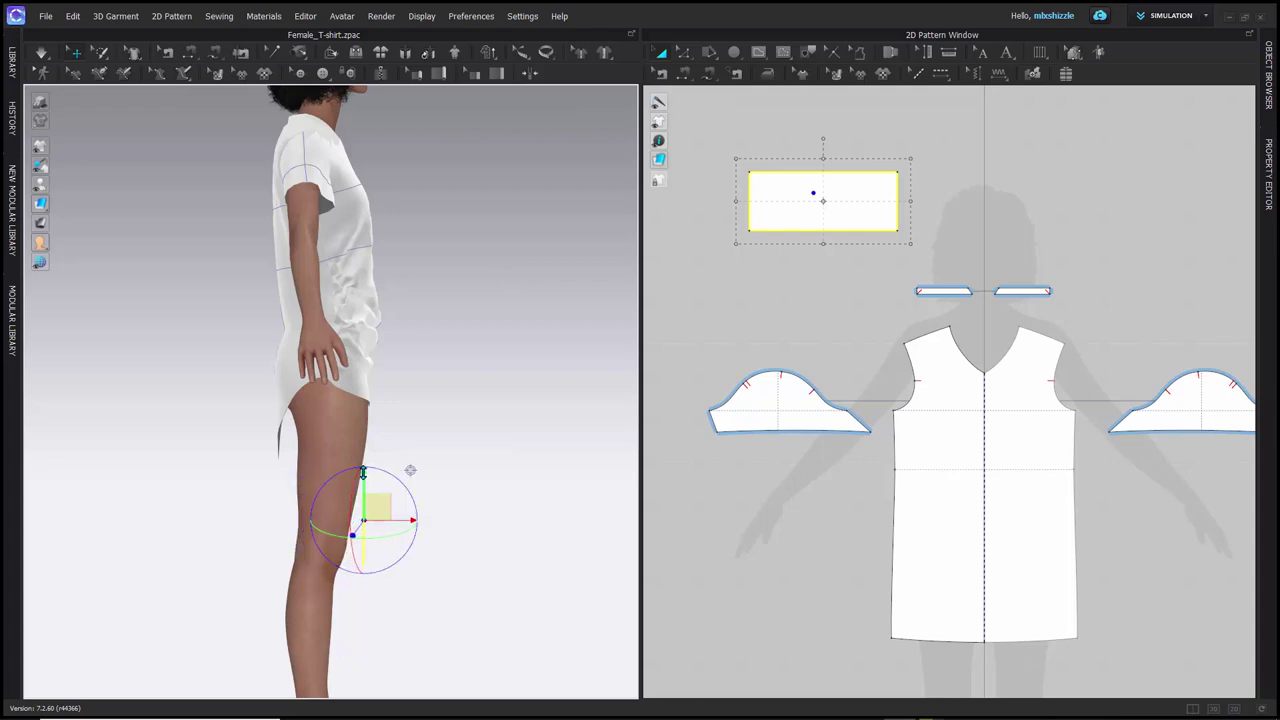
scroll(416, 445, down, 3)
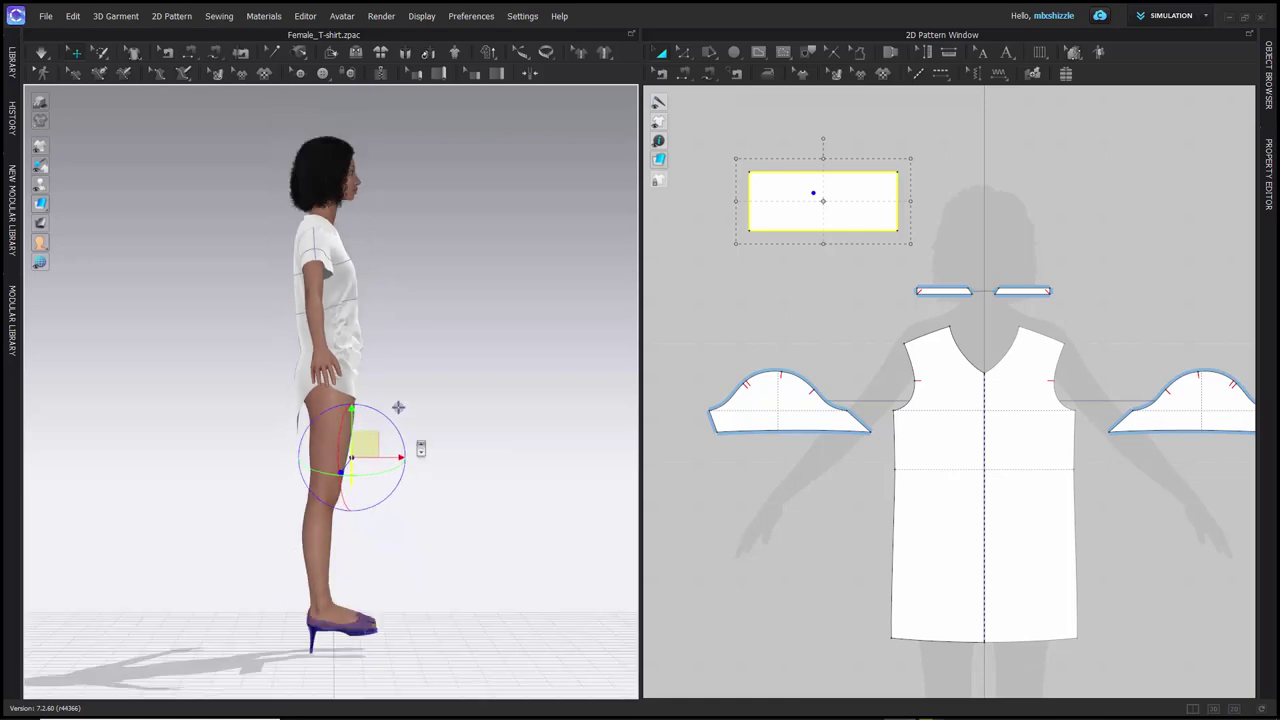
right_drag(425, 430, 291, 460)
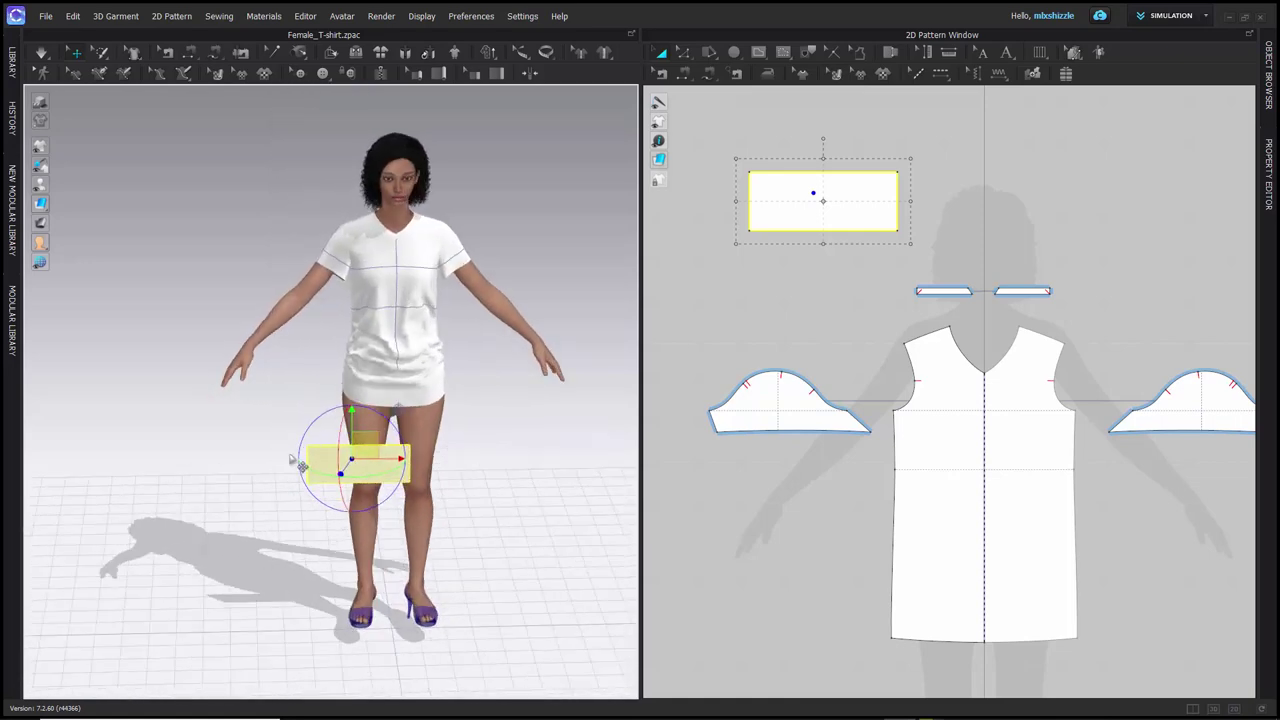
scroll(295, 462, up, 5)
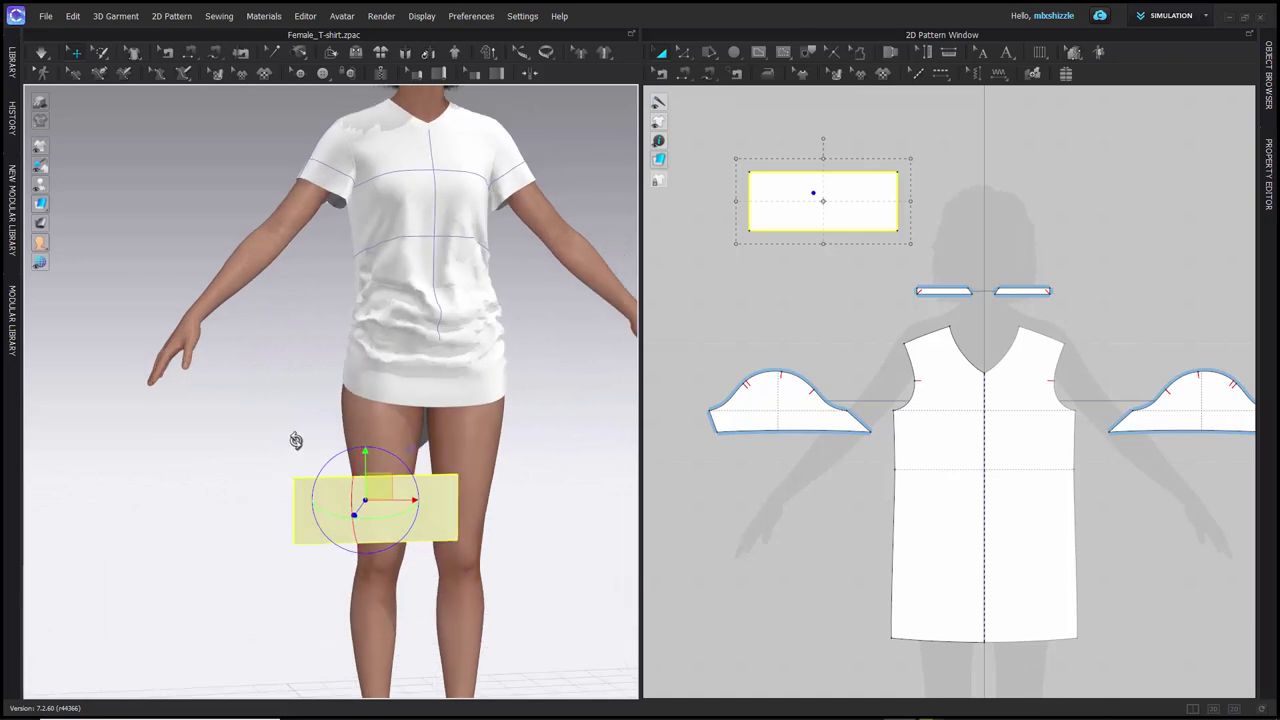
drag(366, 455, 366, 425)
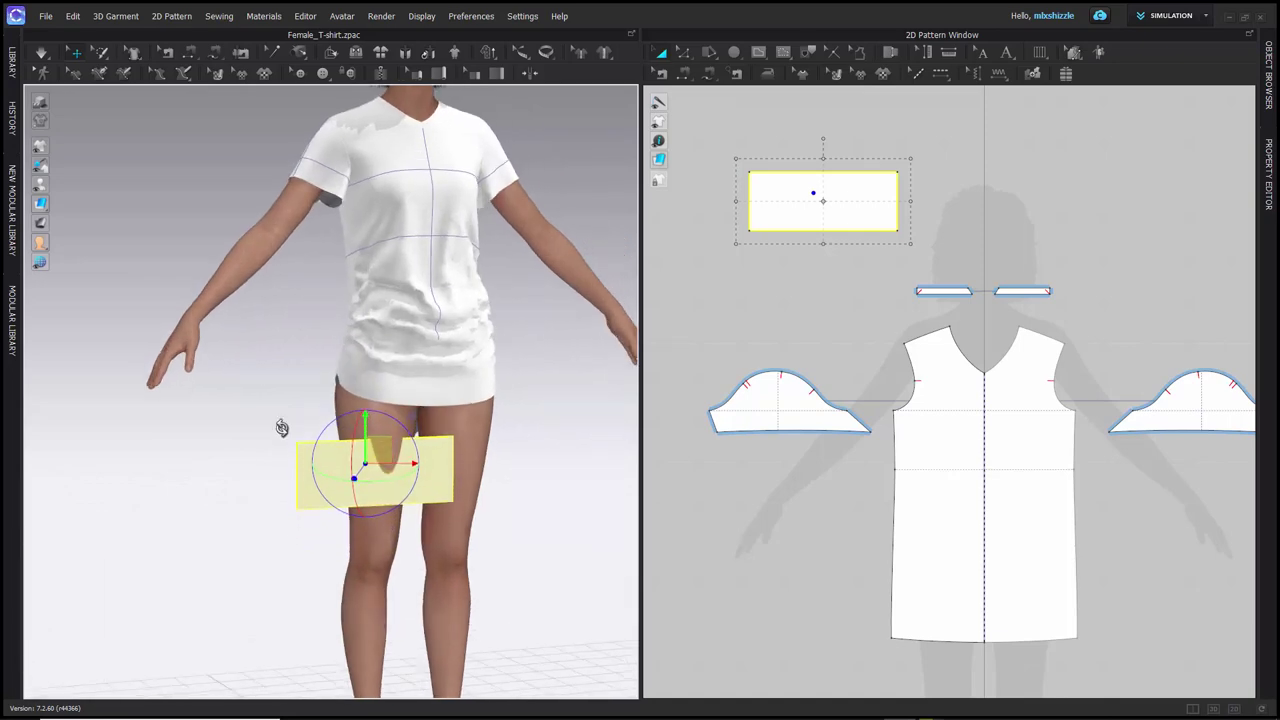
right_drag(263, 428, 351, 428)
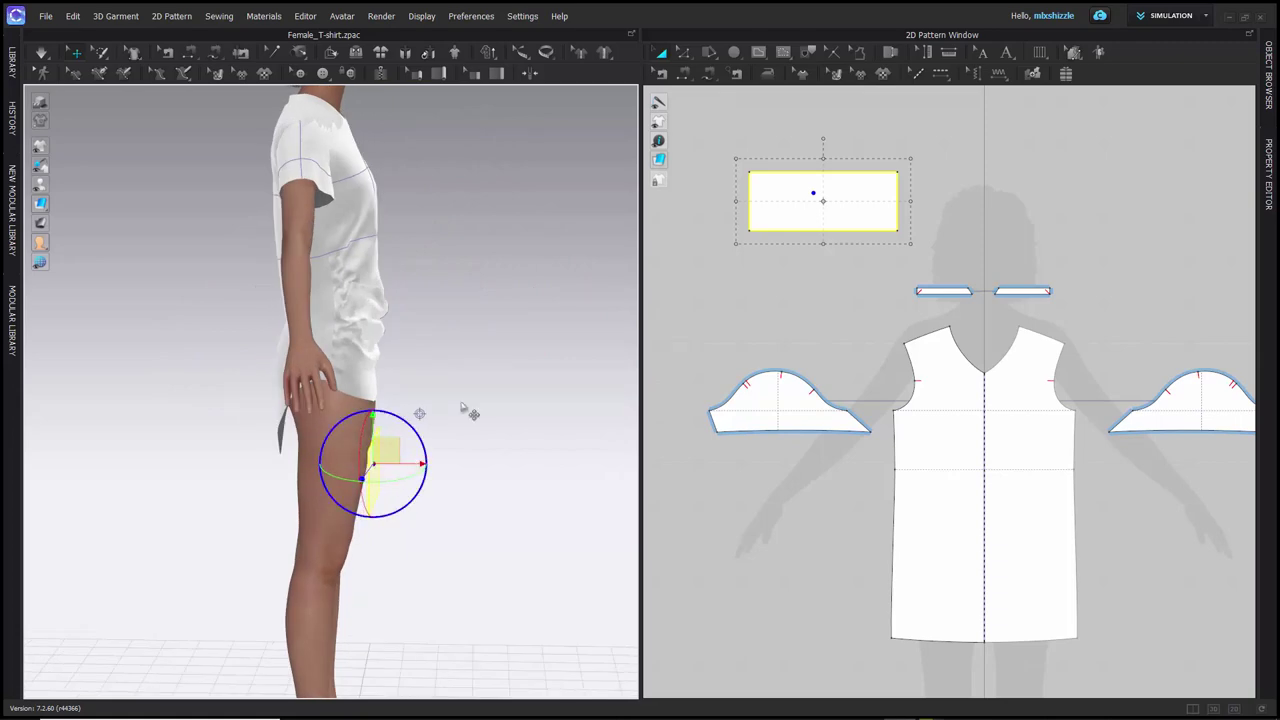
right_drag(471, 414, 365, 421)
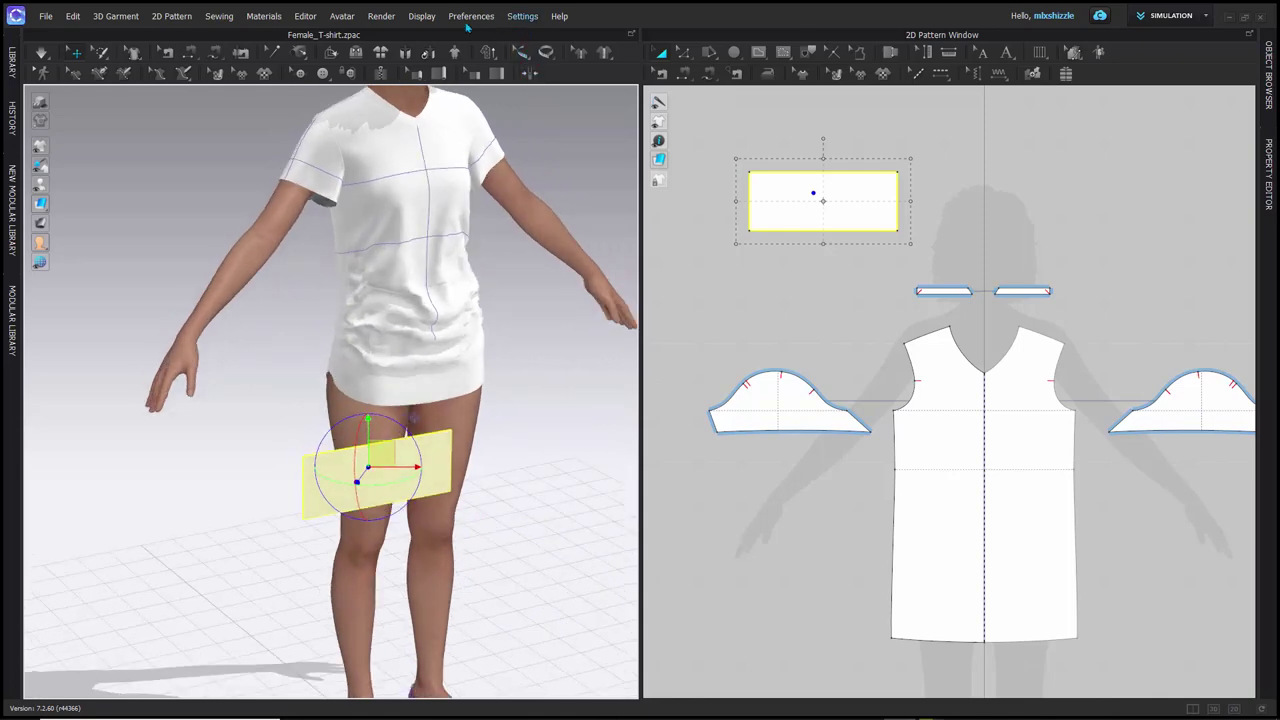
Step: Set the gizmo to Local Coordinate for the band and orbit around the avatar
click(473, 17)
mouse_move(470, 31)
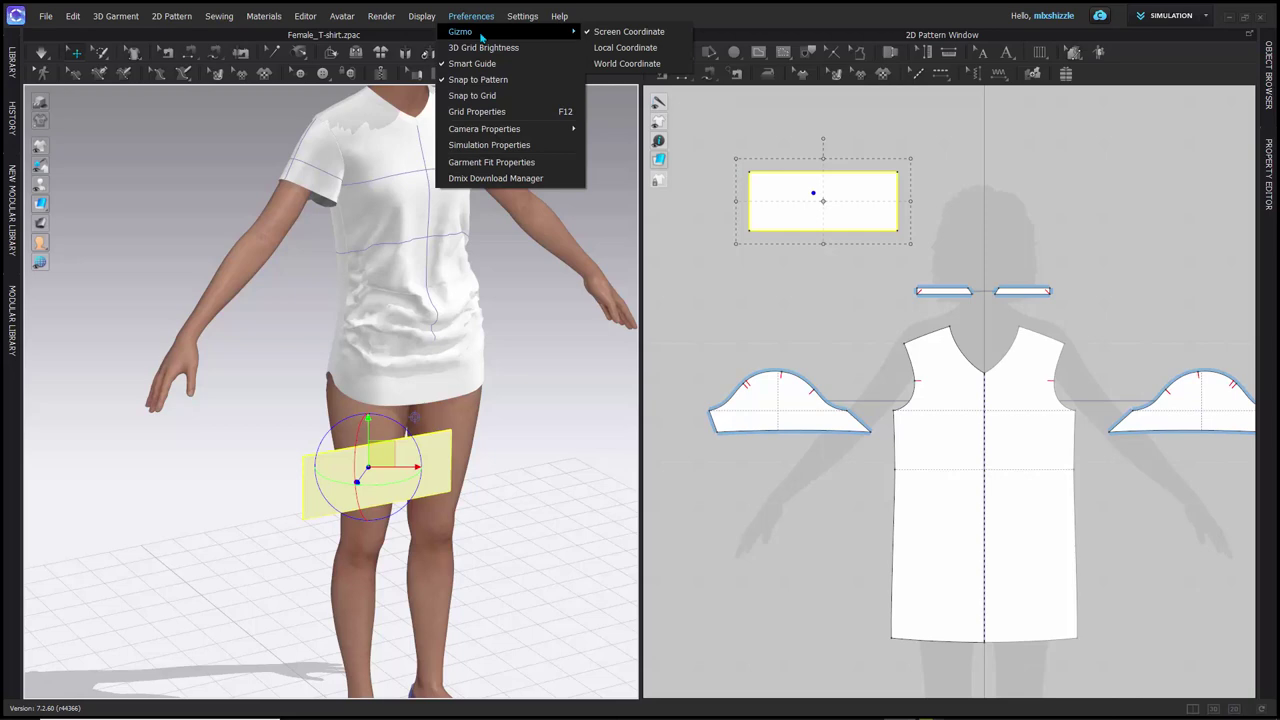
click(622, 48)
mouse_move(305, 372)
right_down()
mouse_move(283, 380)
mouse_move(254, 433)
mouse_move(266, 437)
mouse_move(240, 457)
mouse_move(316, 404)
mouse_move(309, 374)
mouse_move(274, 377)
mouse_move(284, 382)
right_up()
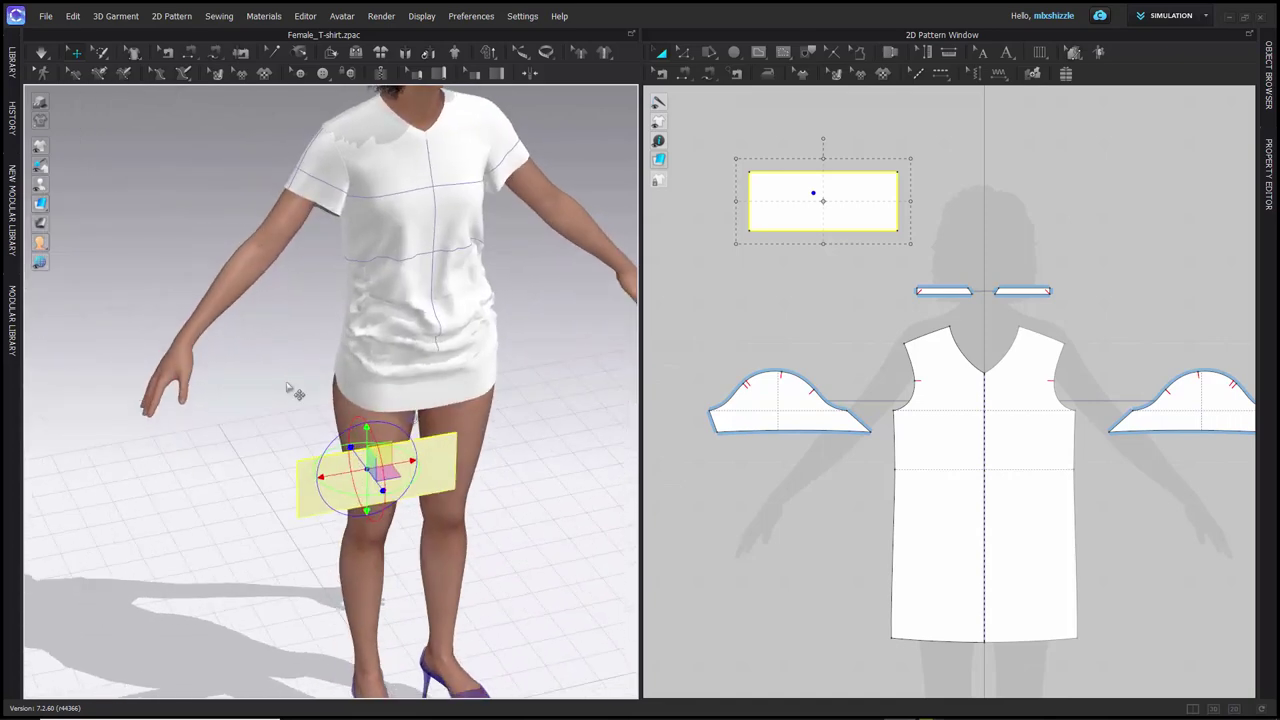
scroll(300, 430, down, 2)
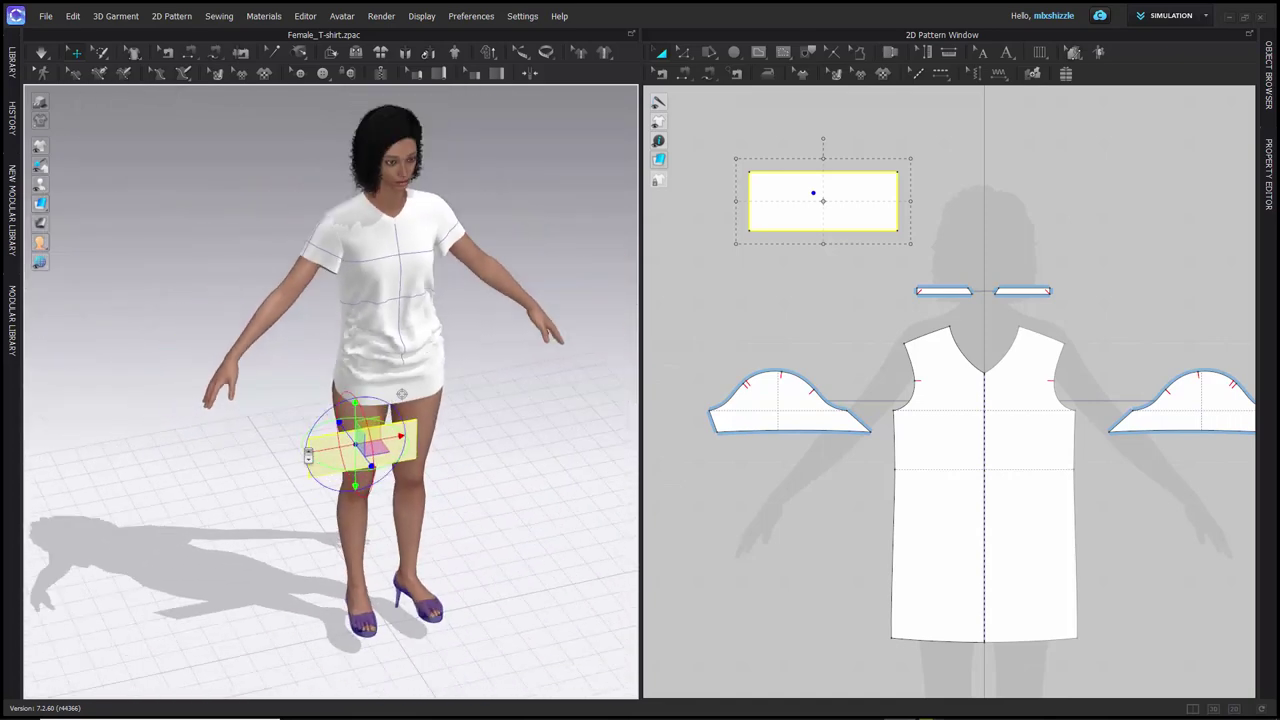
scroll(308, 456, up, 2)
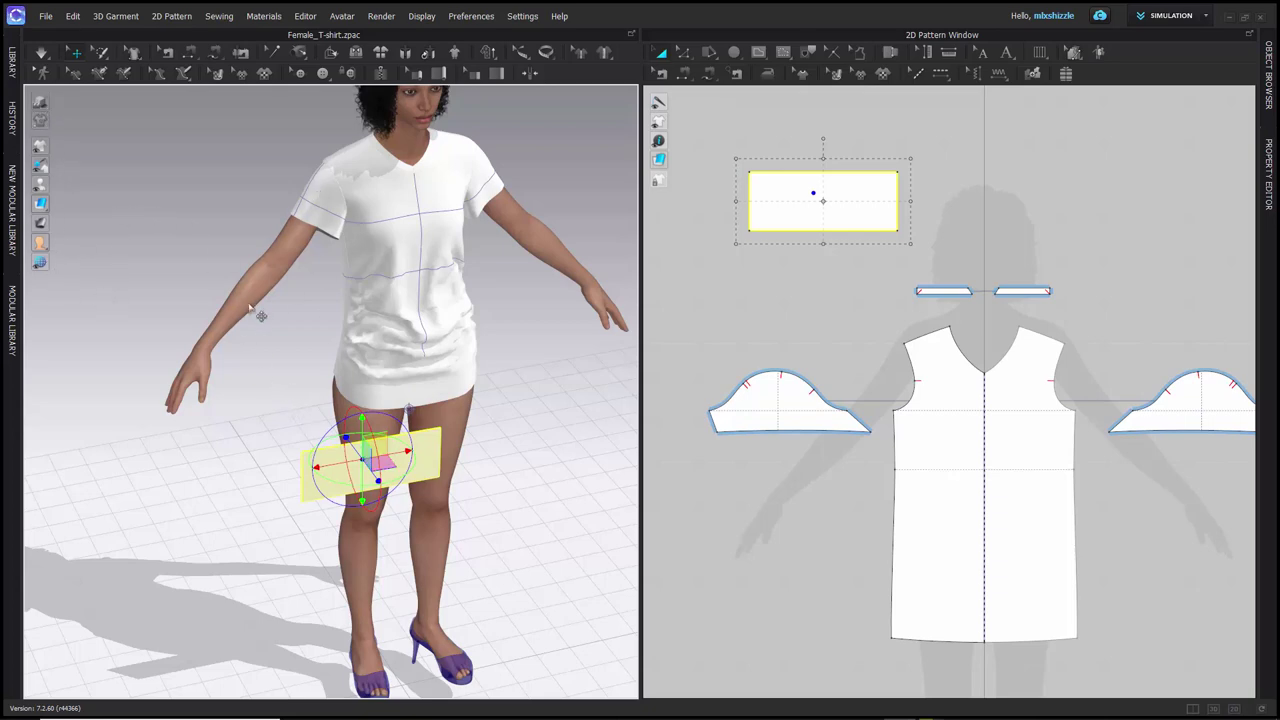
right_drag(420, 249, 403, 278)
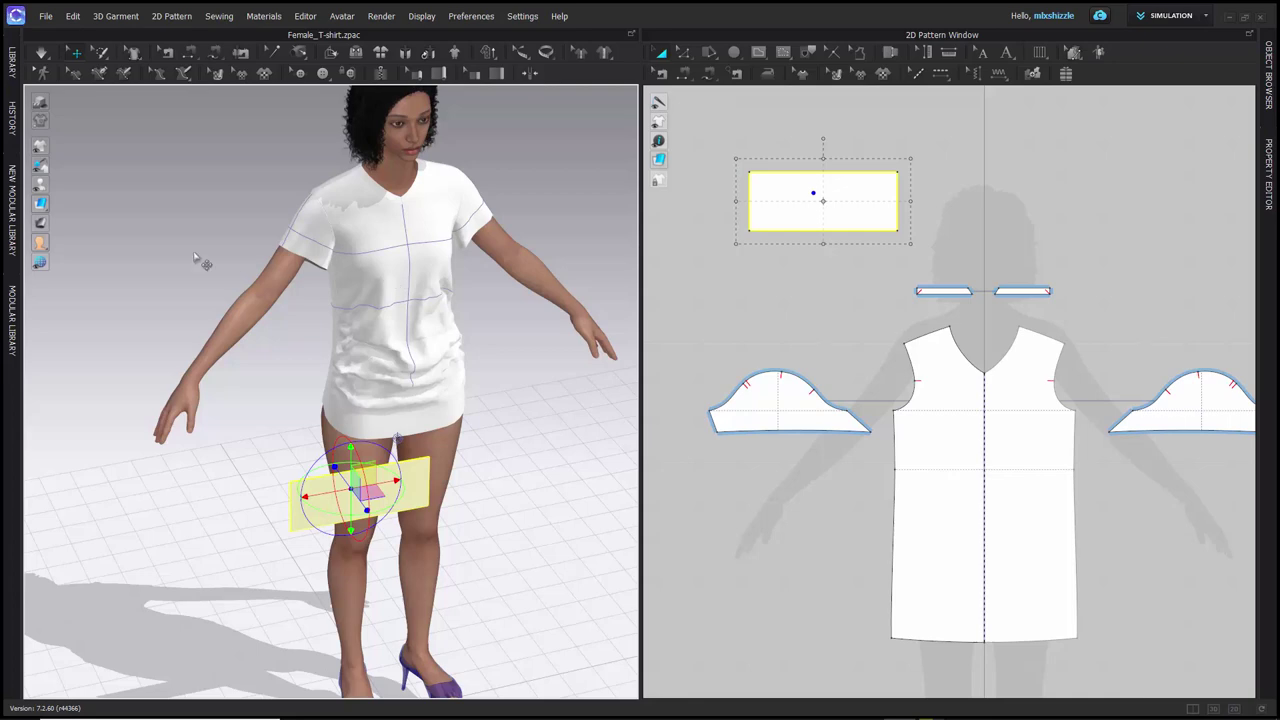
mouse_move(43, 171)
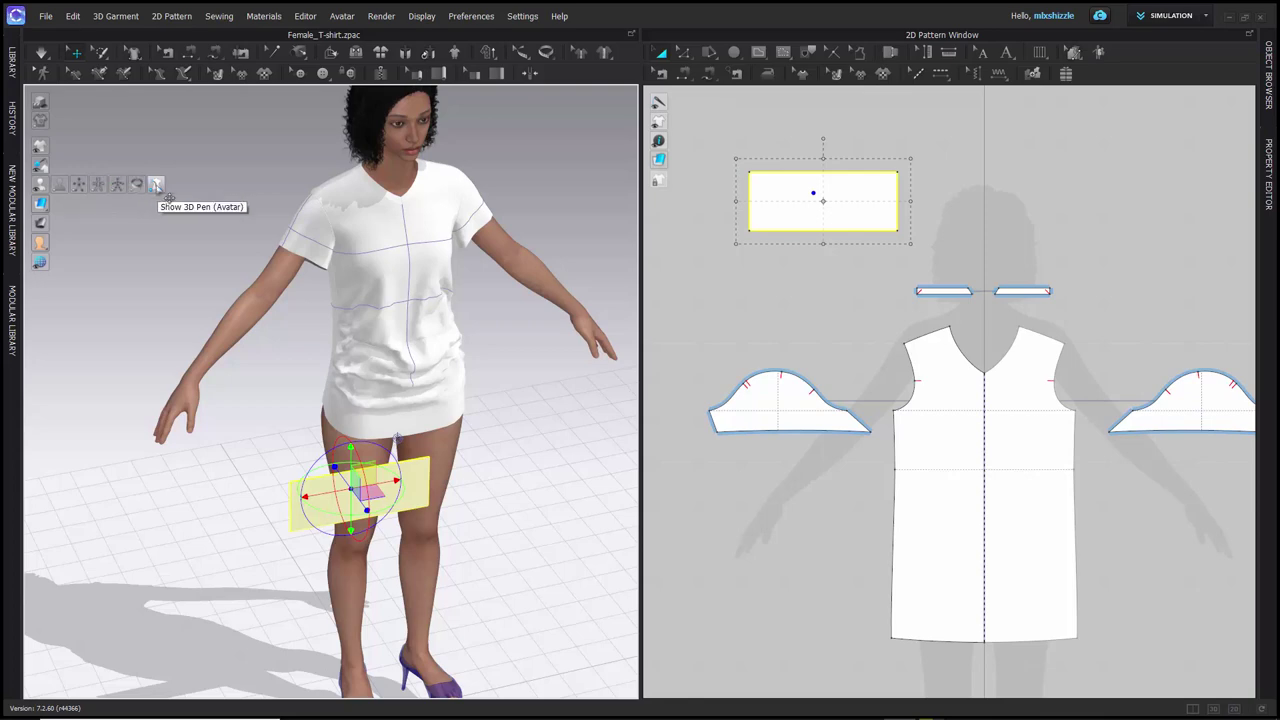
Step: Turn on Show Arrangement Points (Shift+F) and orbit around the avatar to see them all
click(79, 185)
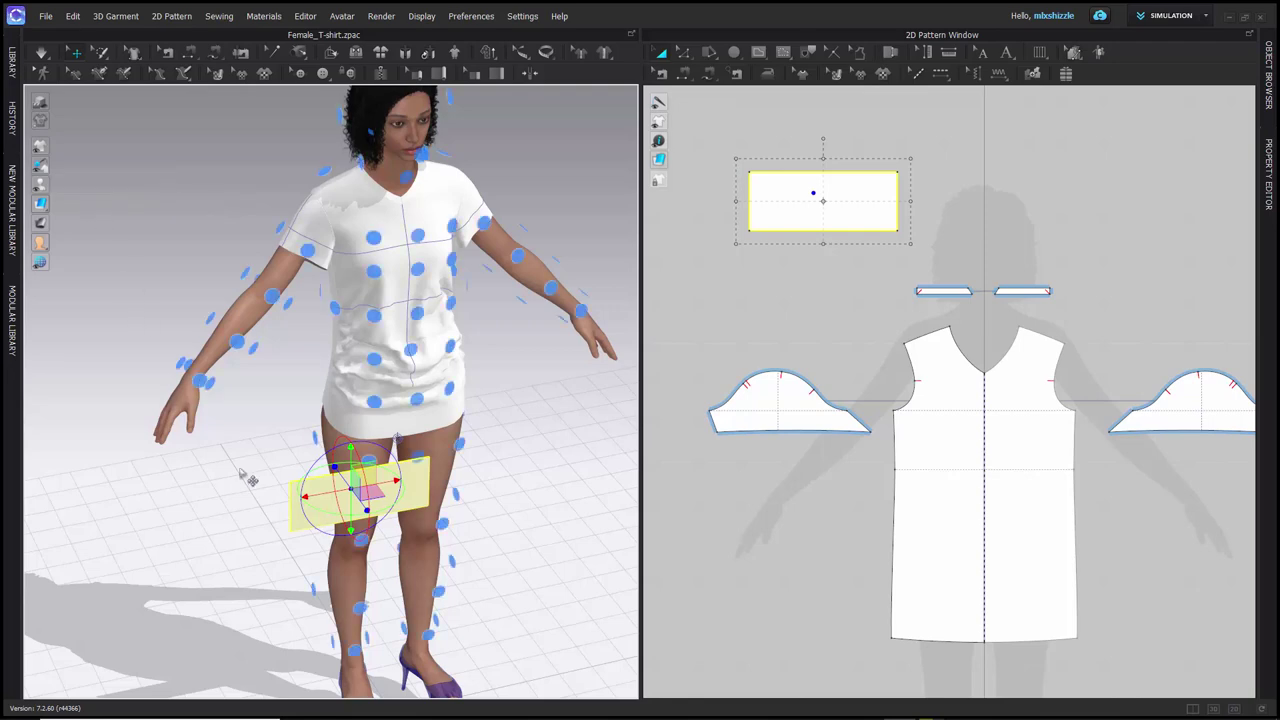
right_drag(258, 489, 246, 463)
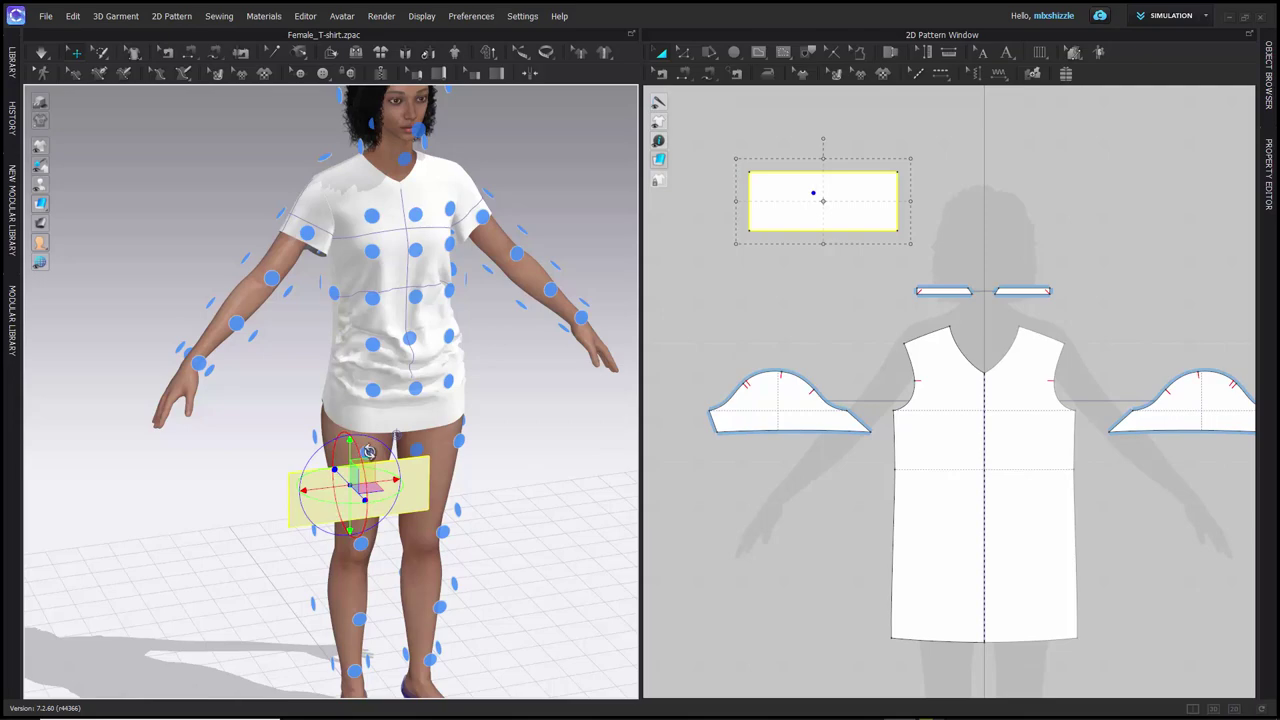
scroll(234, 494, up, 1)
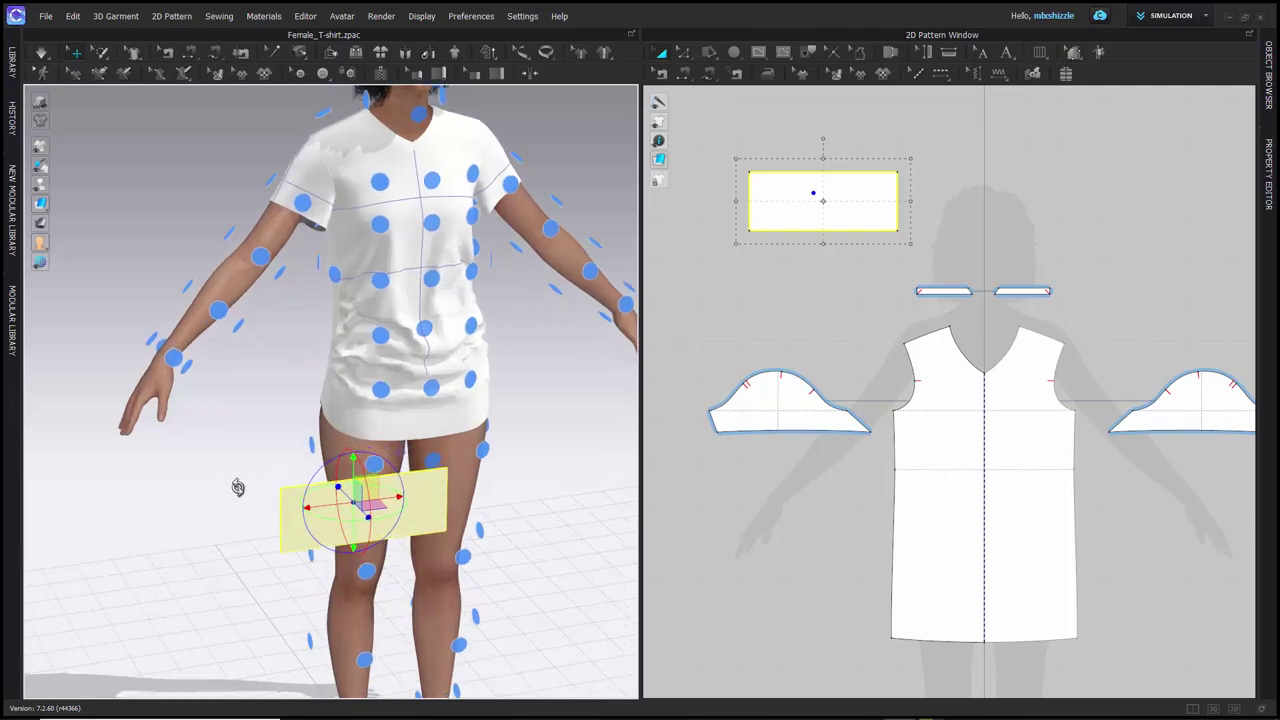
mouse_move(237, 486)
right_down()
mouse_move(410, 481)
mouse_move(286, 457)
mouse_move(224, 471)
mouse_move(249, 497)
right_up()
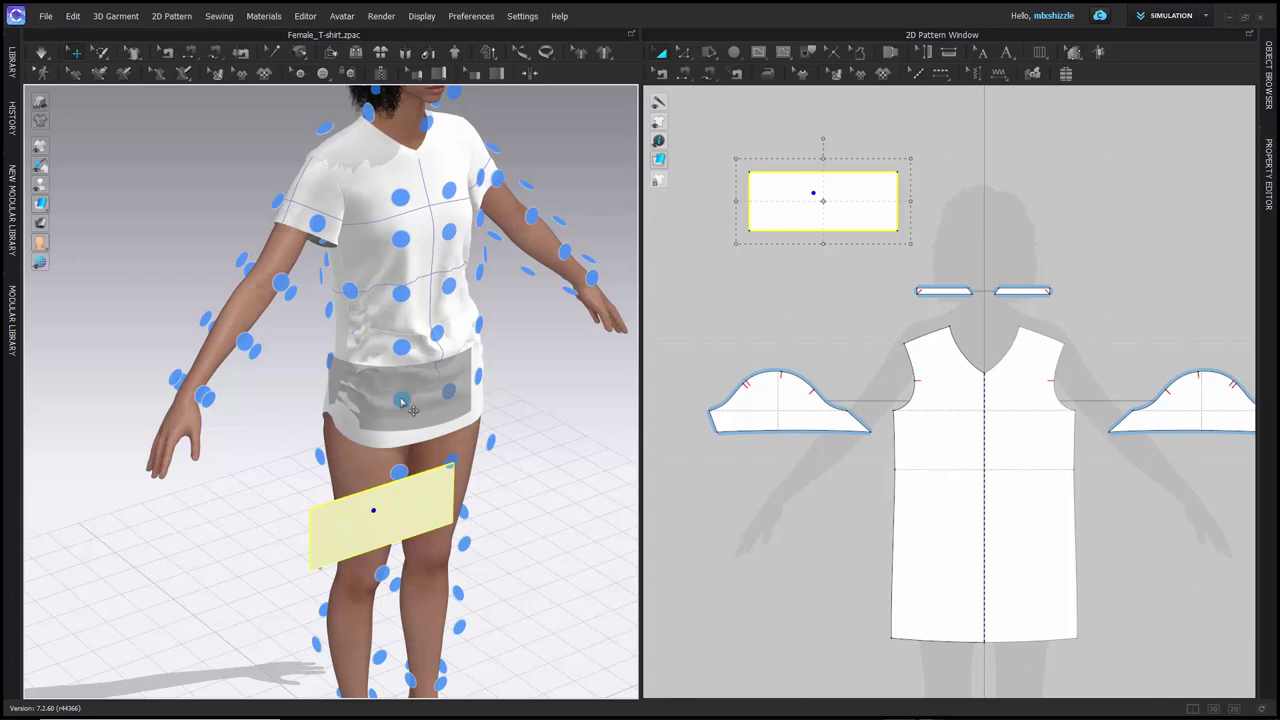
right_drag(274, 377, 205, 370)
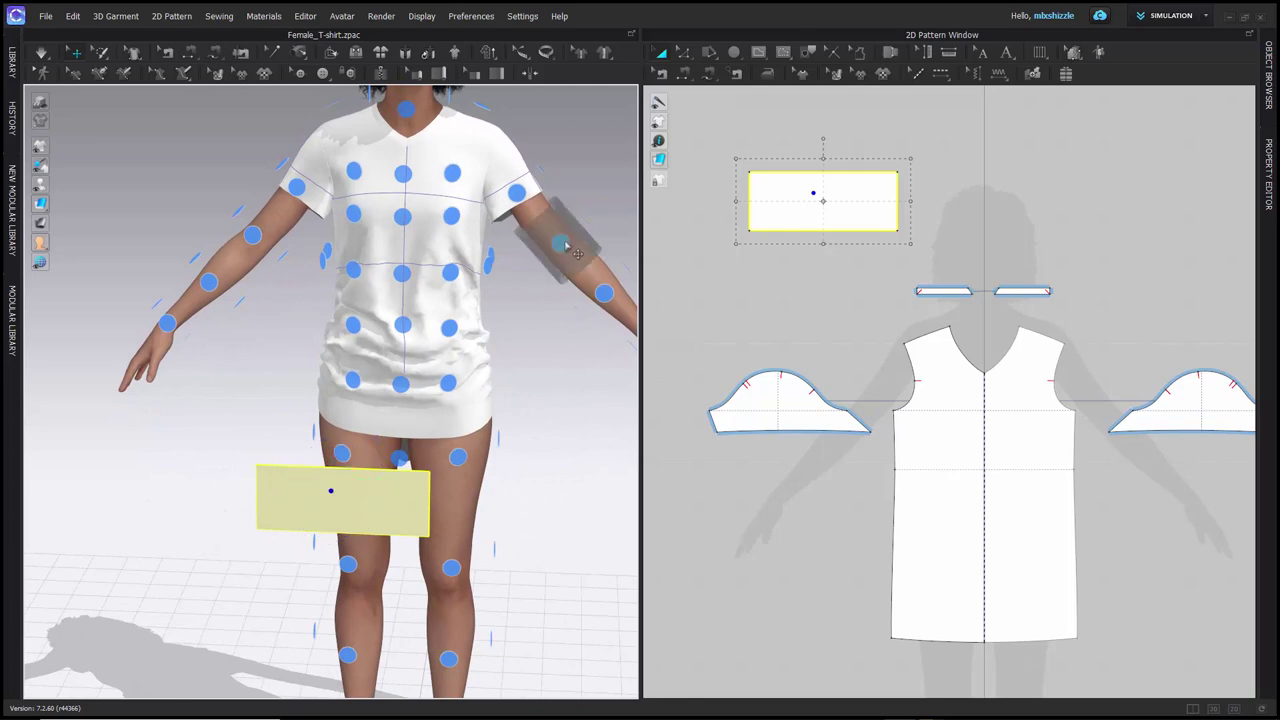
right_drag(545, 345, 487, 313)
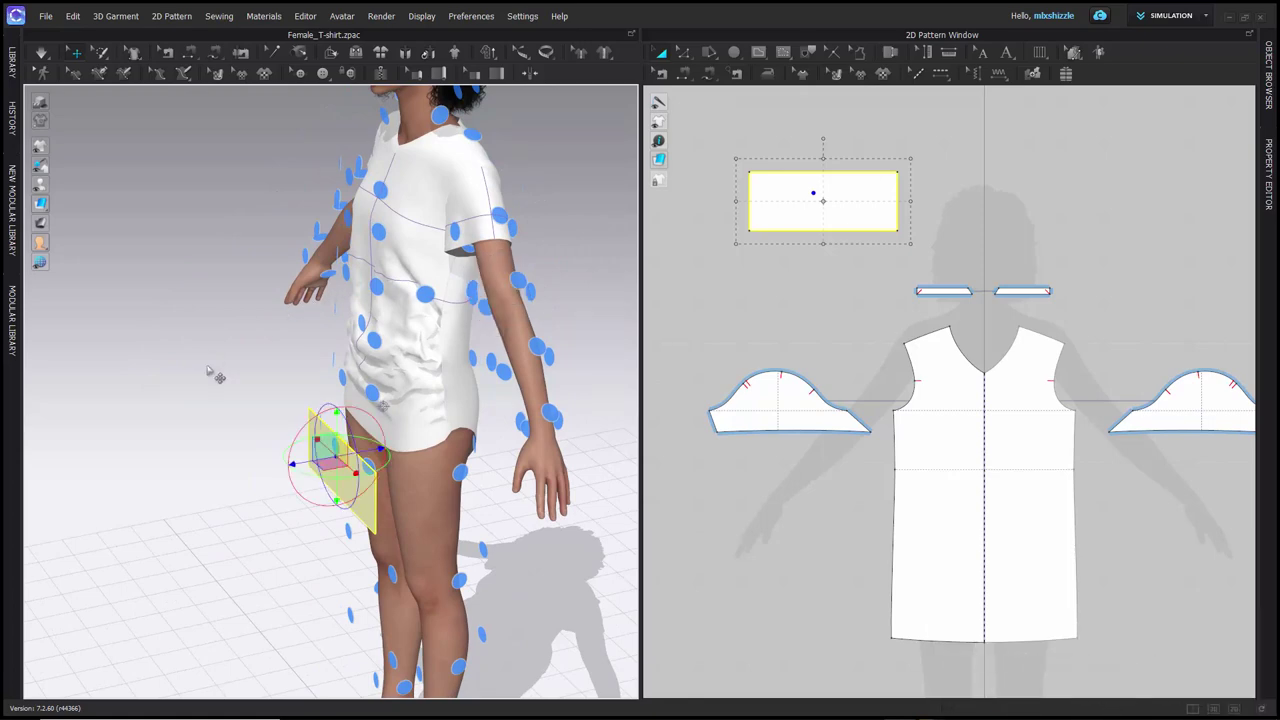
right_drag(208, 370, 380, 354)
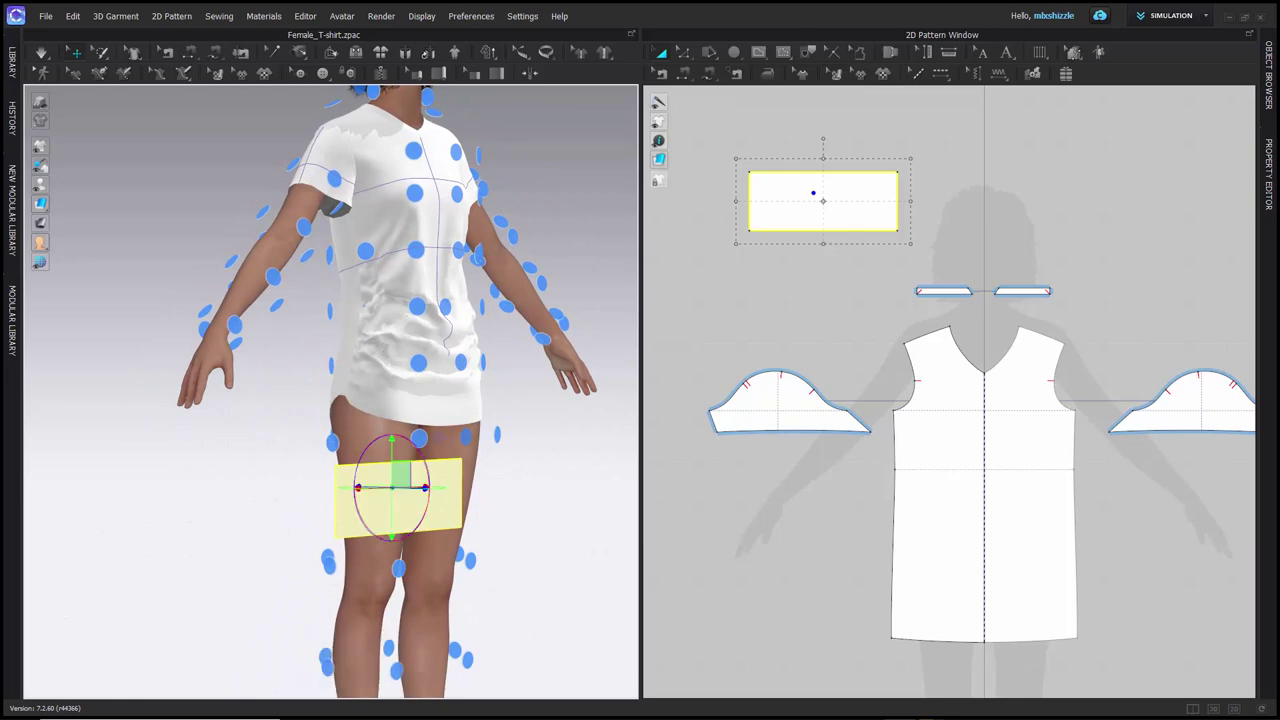
middle_drag(257, 577, 228, 367)
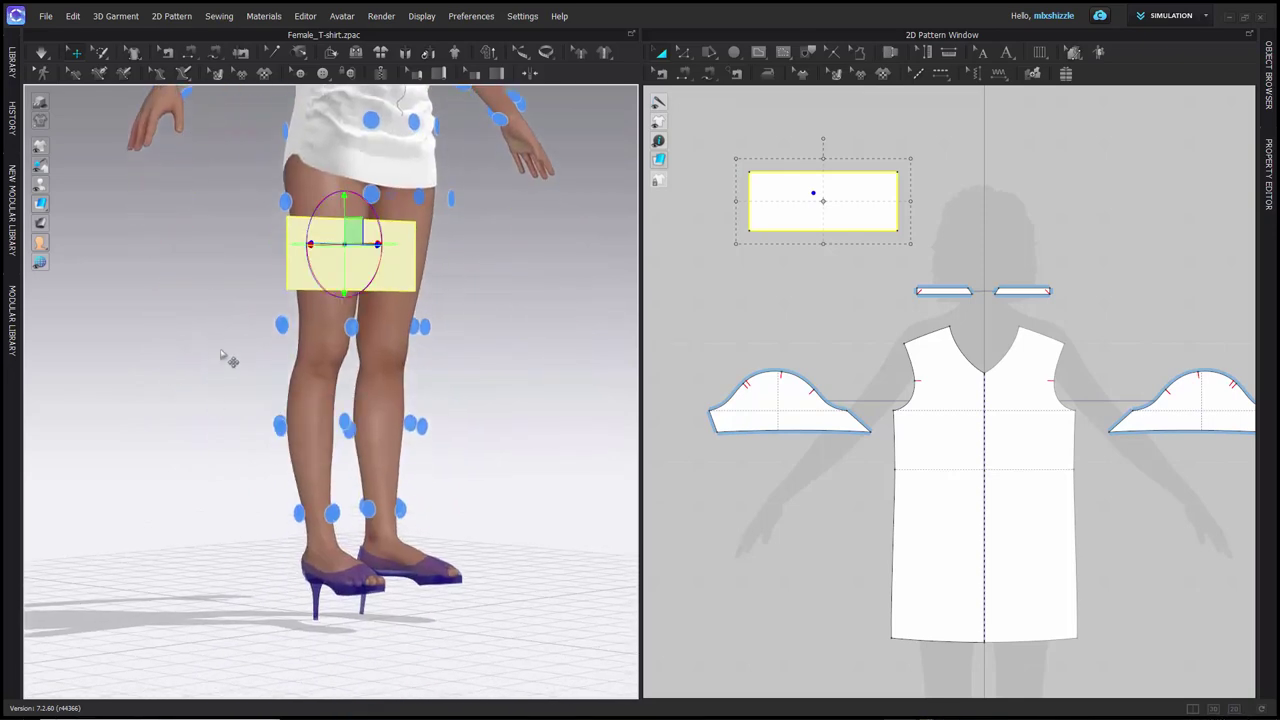
middle_drag(221, 350, 240, 380)
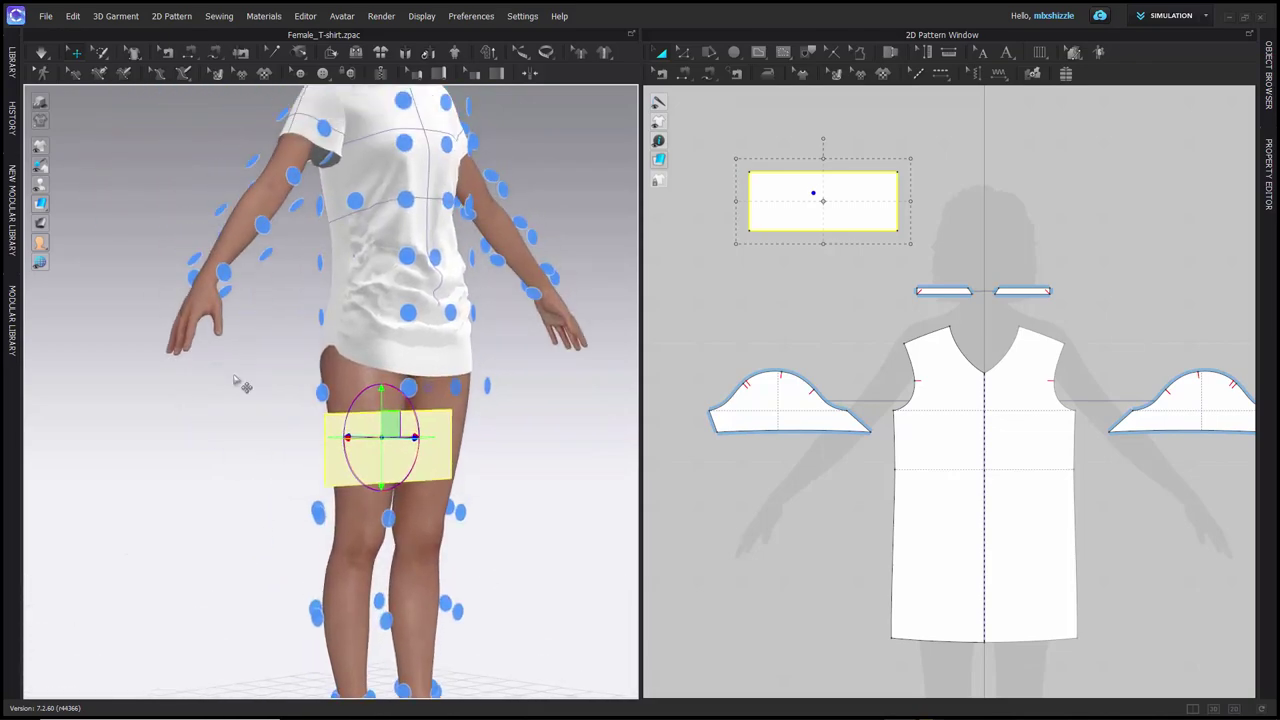
Step: Place the band on an upper-arm arrangement point, inspect it, then try a thigh point
click(268, 230)
right_drag(138, 216, 140, 265)
scroll(133, 275, down, 3)
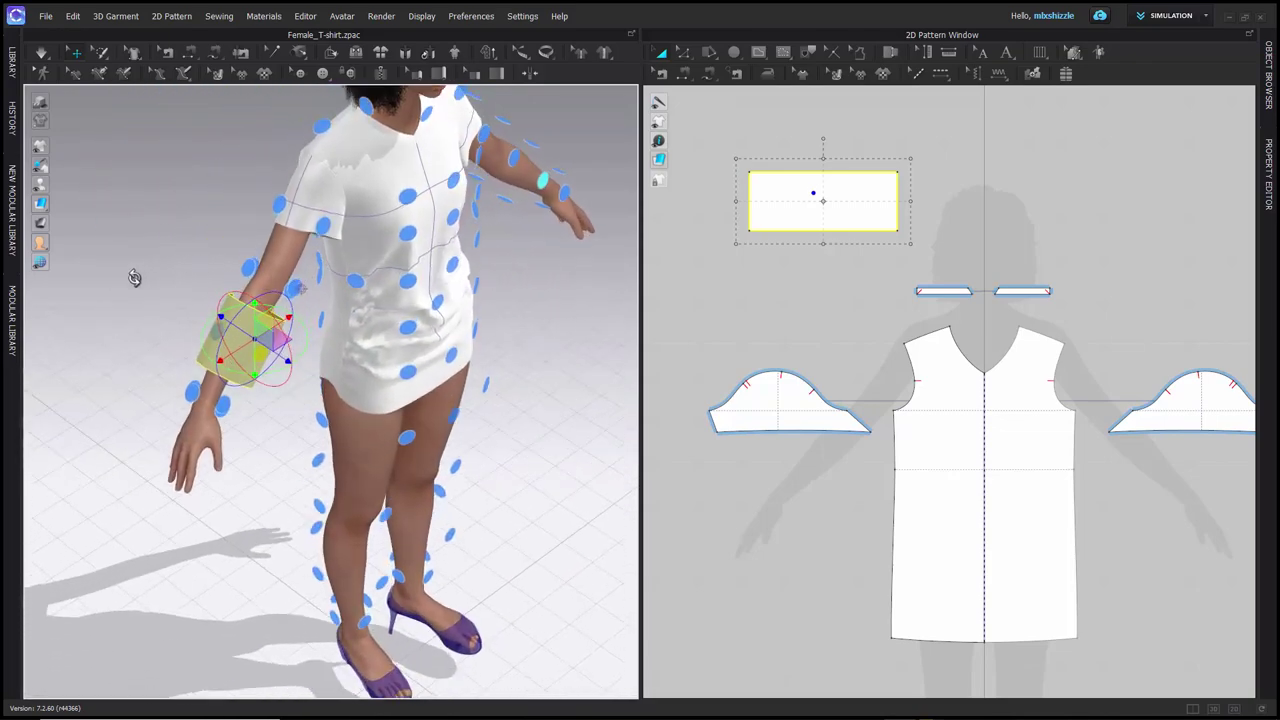
scroll(157, 363, down, 2)
scroll(156, 367, up, 5)
scroll(156, 367, up, 2)
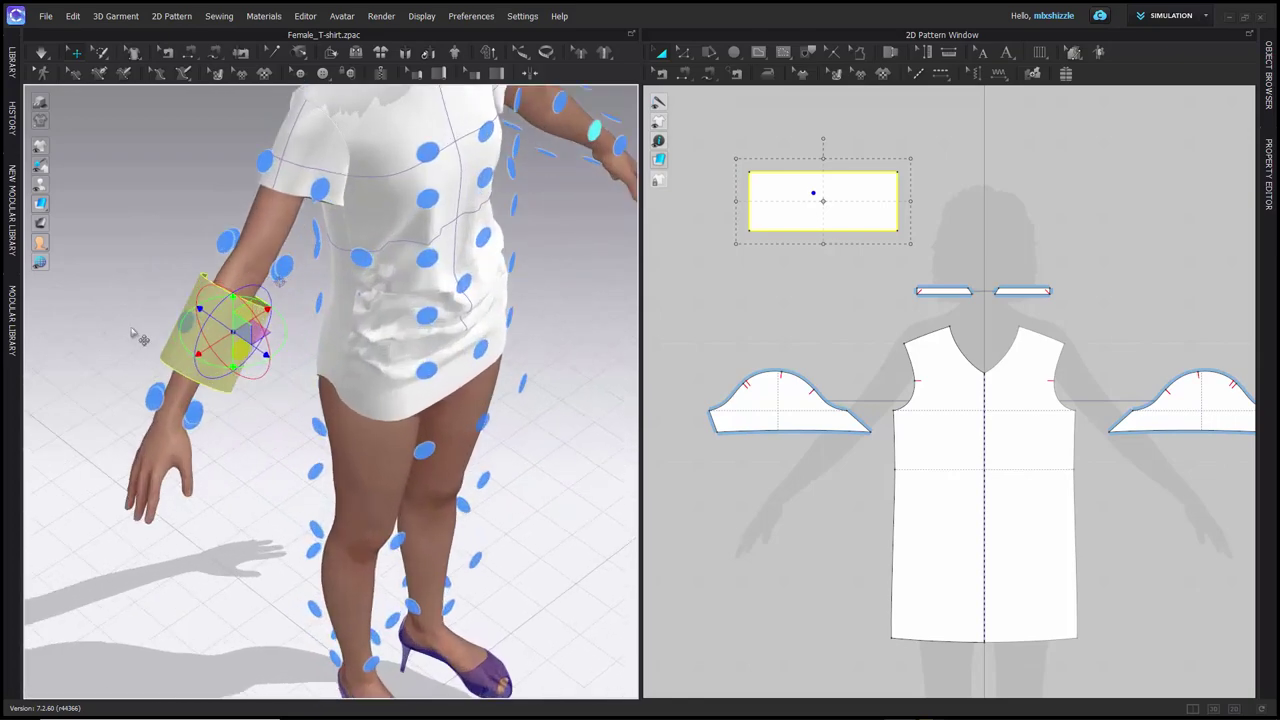
right_drag(140, 337, 146, 289)
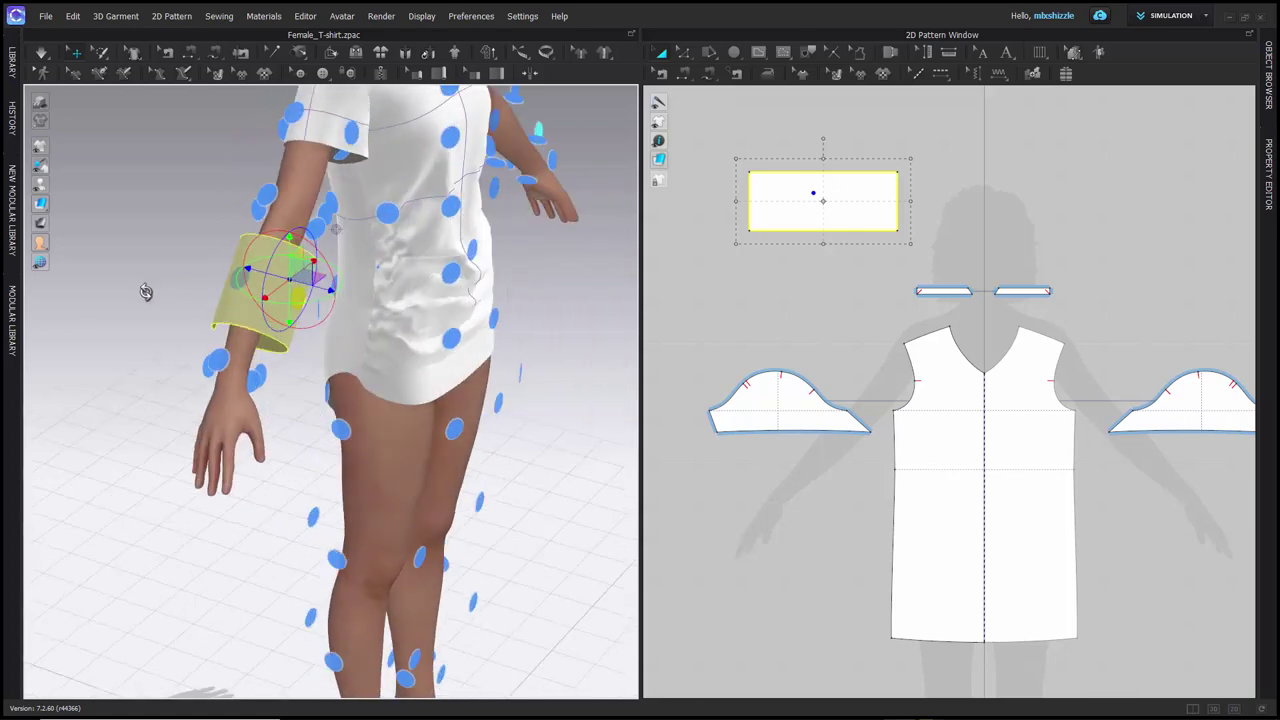
click(453, 437)
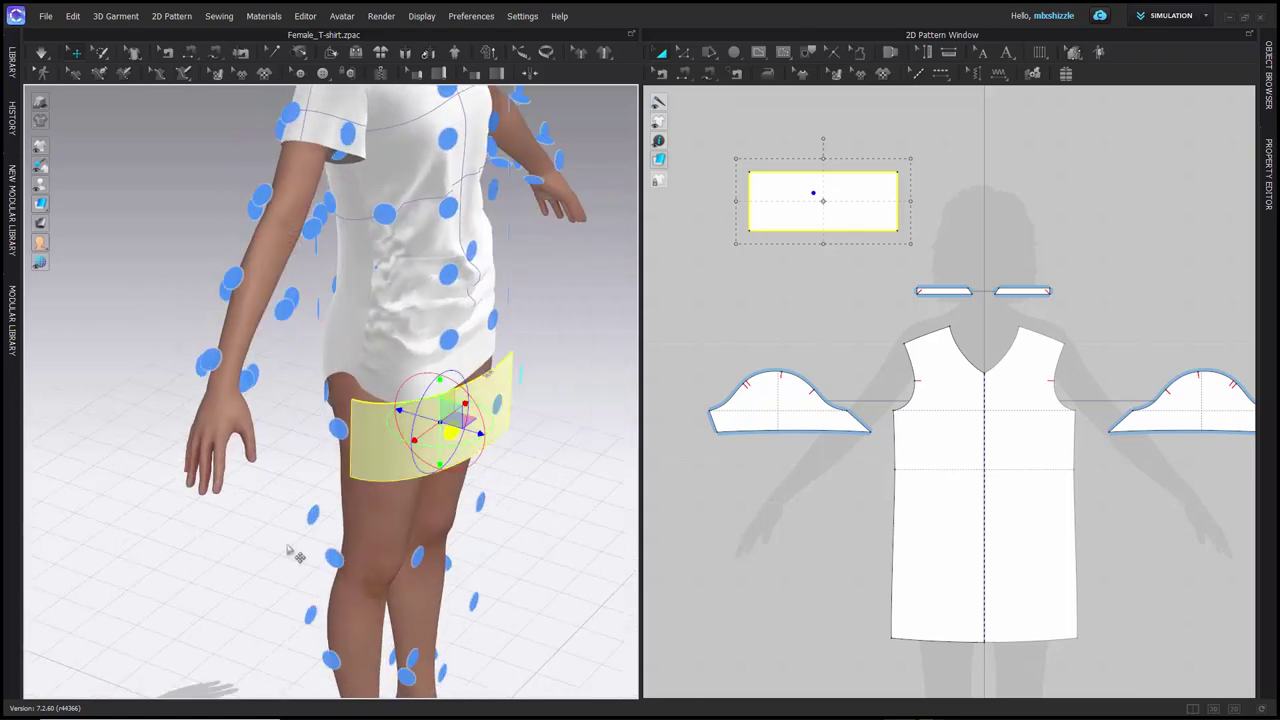
right_drag(295, 548, 177, 449)
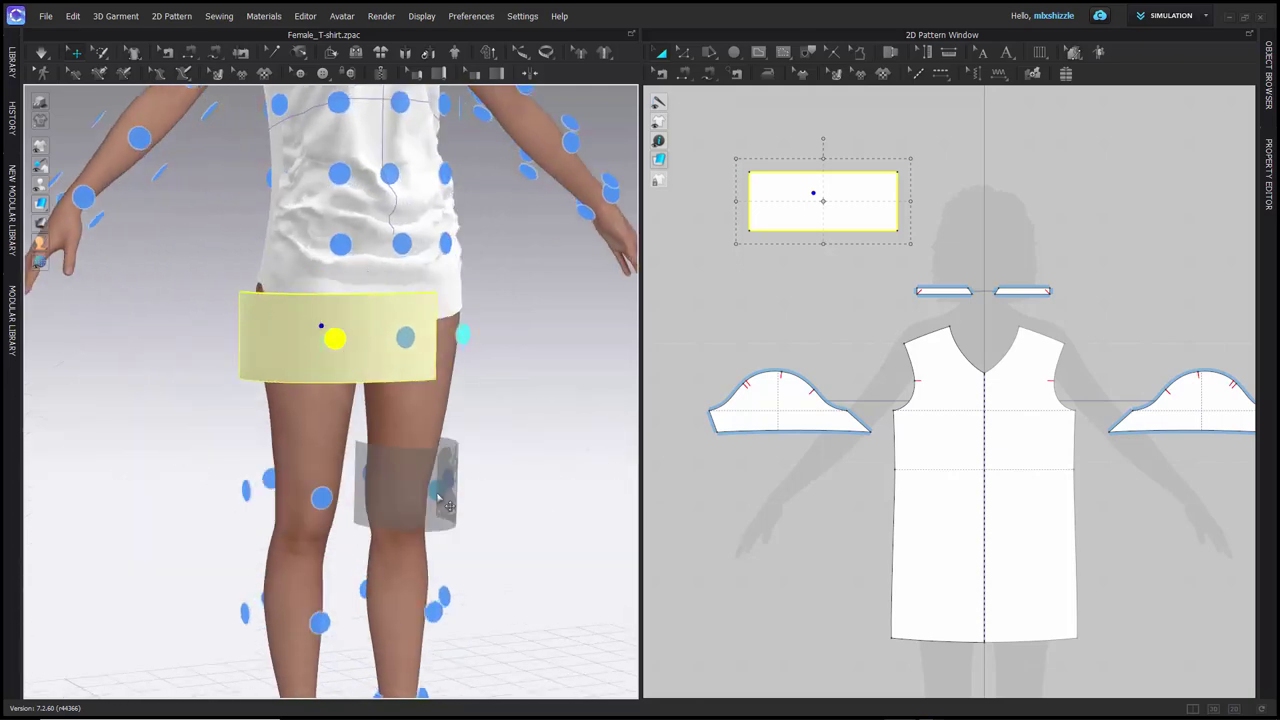
Step: Place the band back on the right arm's arrangement point and inspect it near the elbow
click(145, 142)
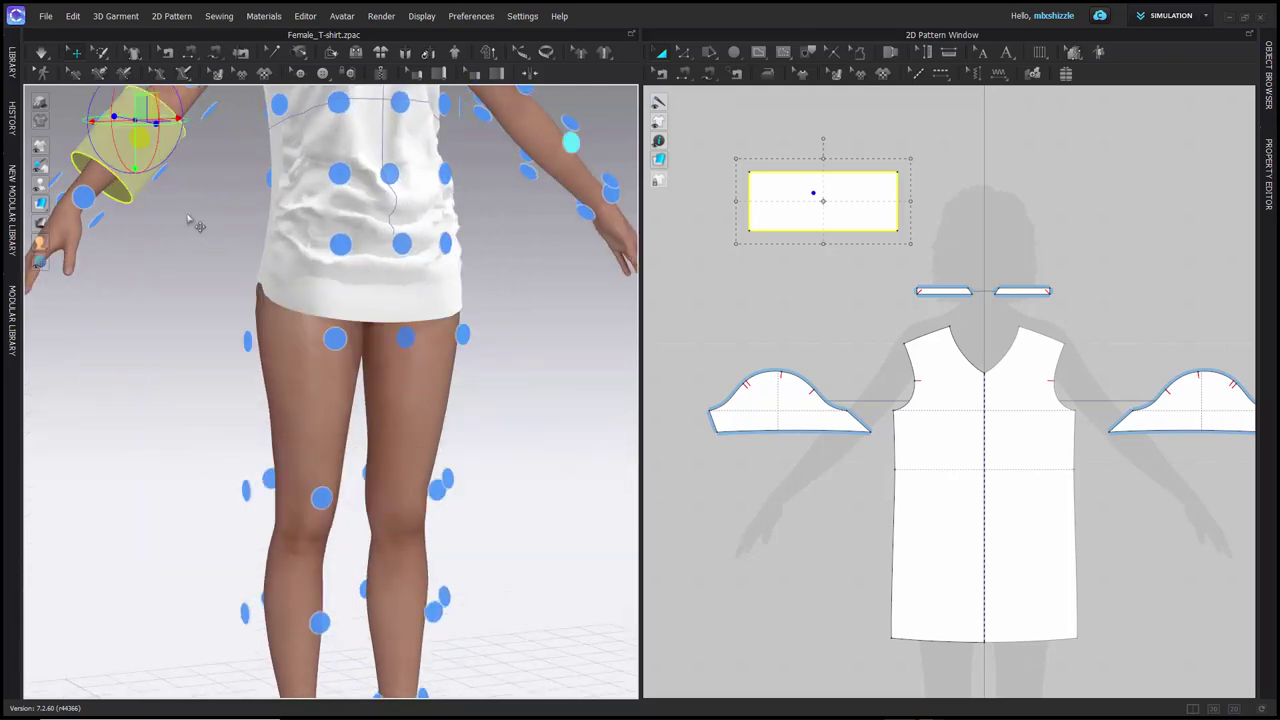
middle_drag(197, 226, 269, 420)
scroll(269, 420, up, 3)
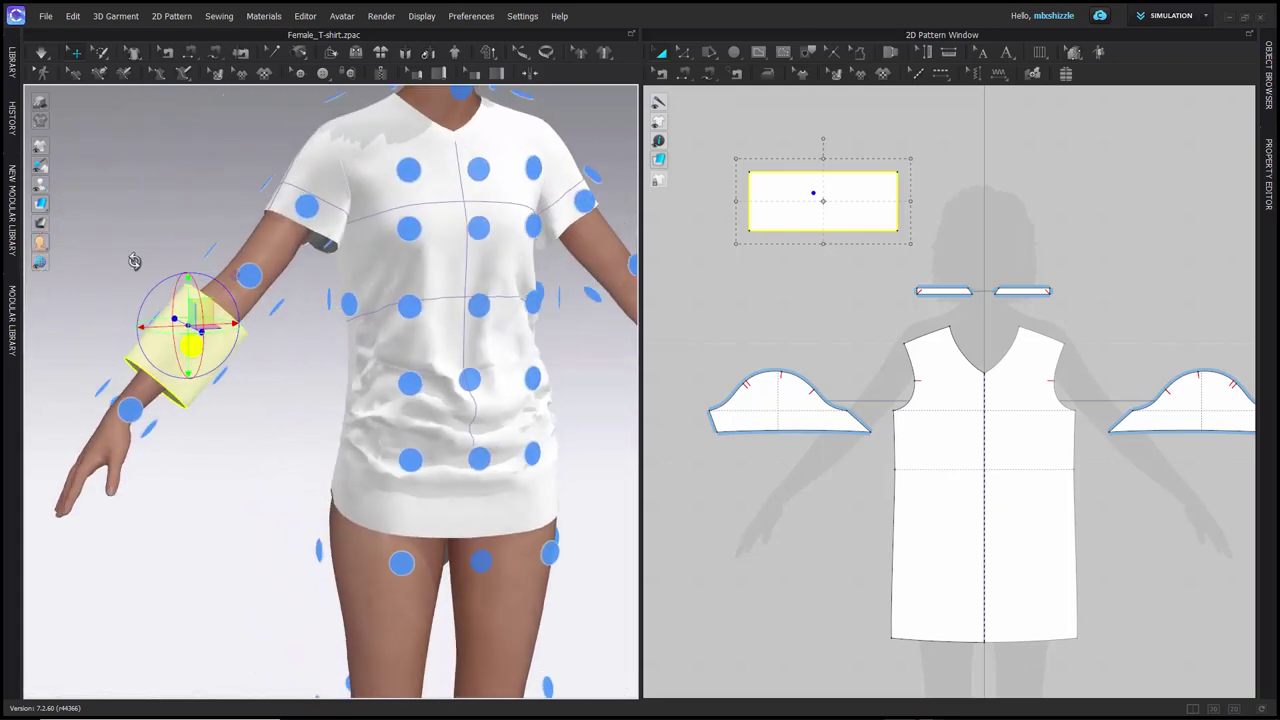
right_drag(134, 261, 171, 262)
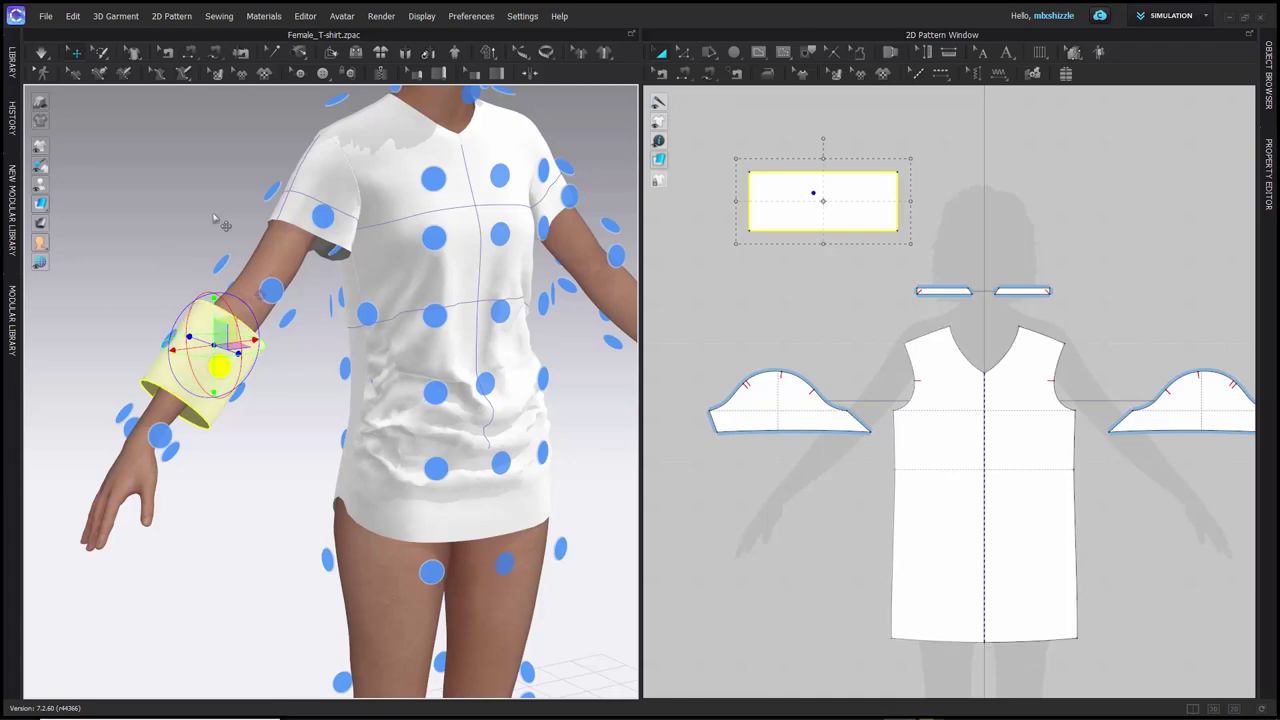
scroll(196, 205, down, 4)
right_drag(194, 206, 194, 240)
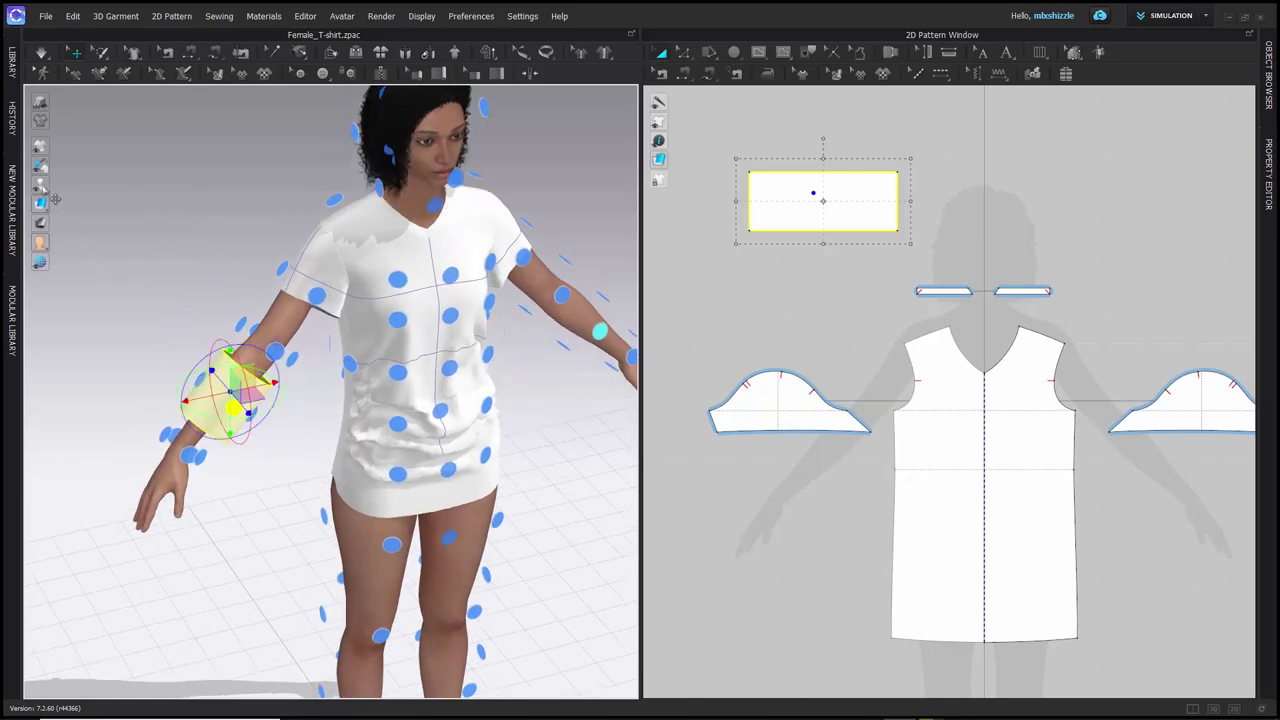
mouse_move(42, 185)
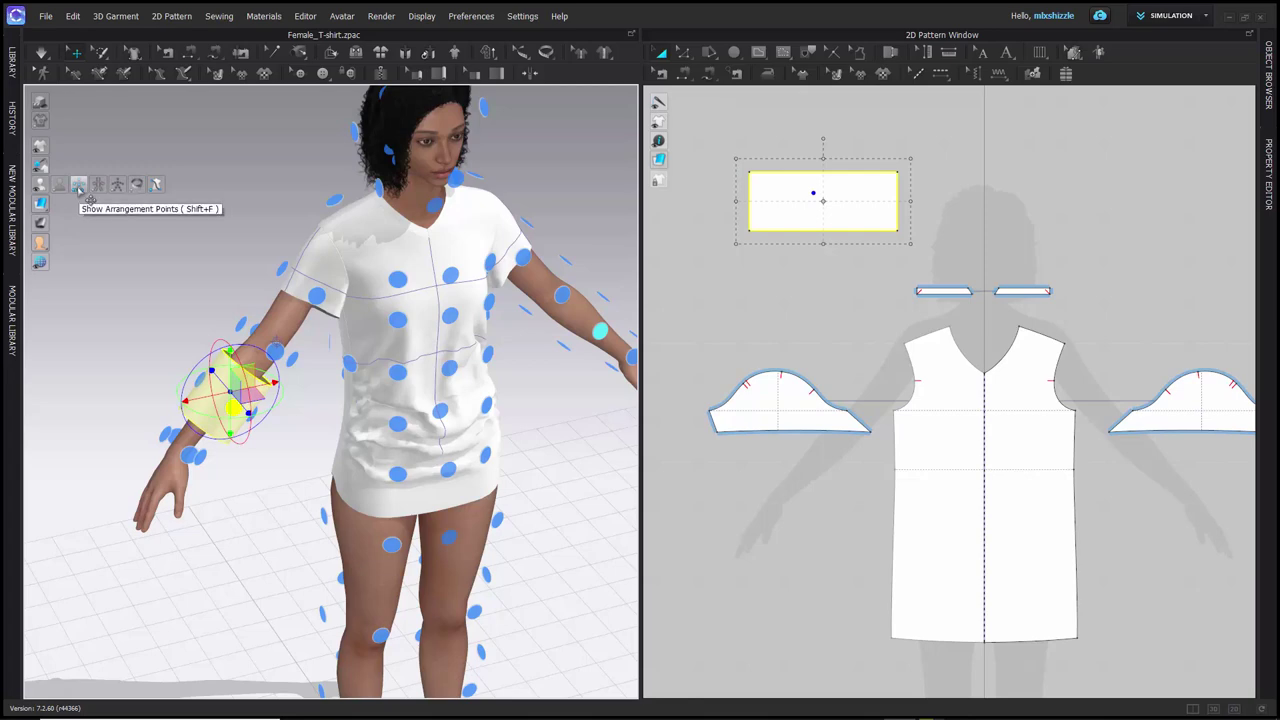
Step: Hide the arrangement points and zoom in on the band curled around the right forearm
click(79, 188)
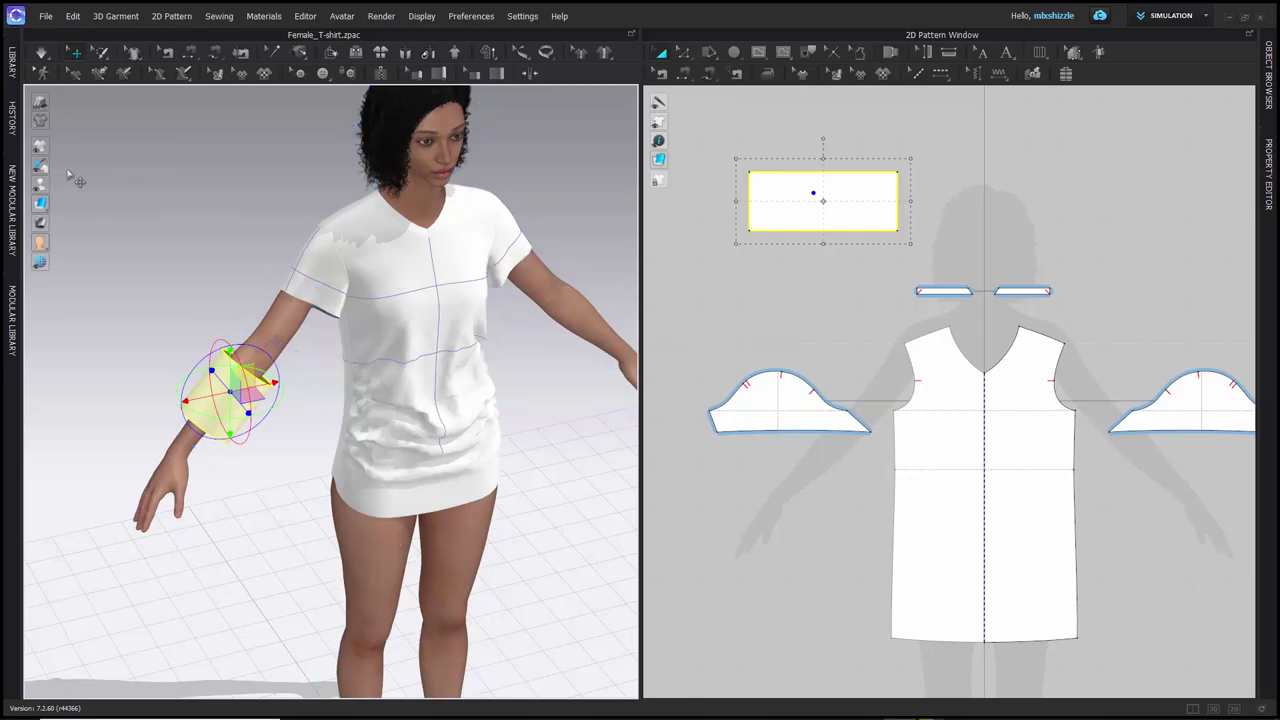
scroll(180, 304, up, 3)
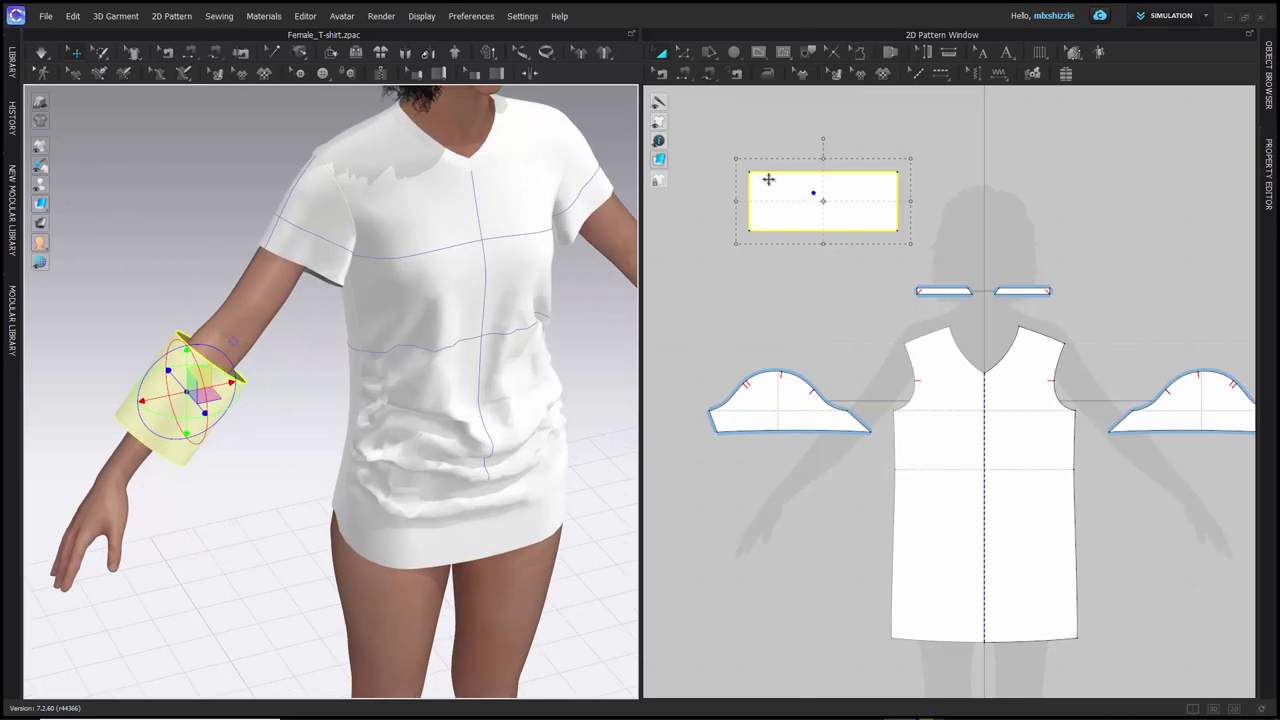
scroll(348, 317, down, 5)
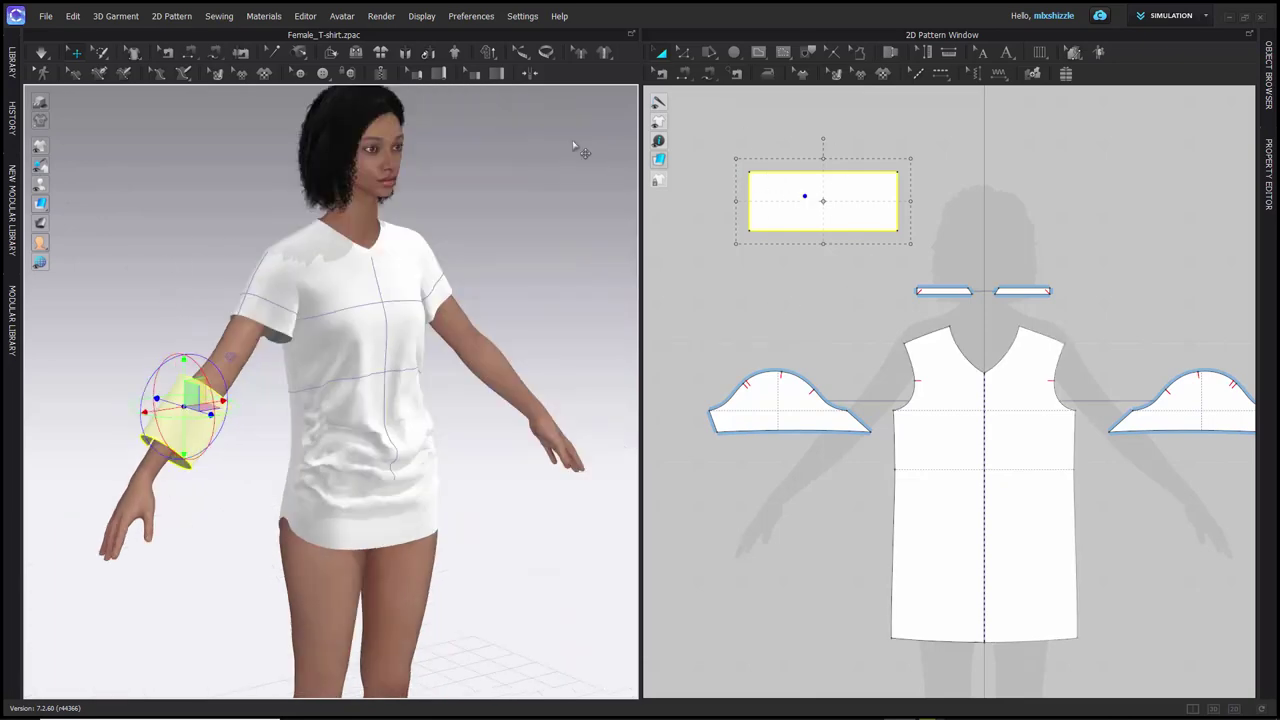
right_drag(162, 352, 346, 322)
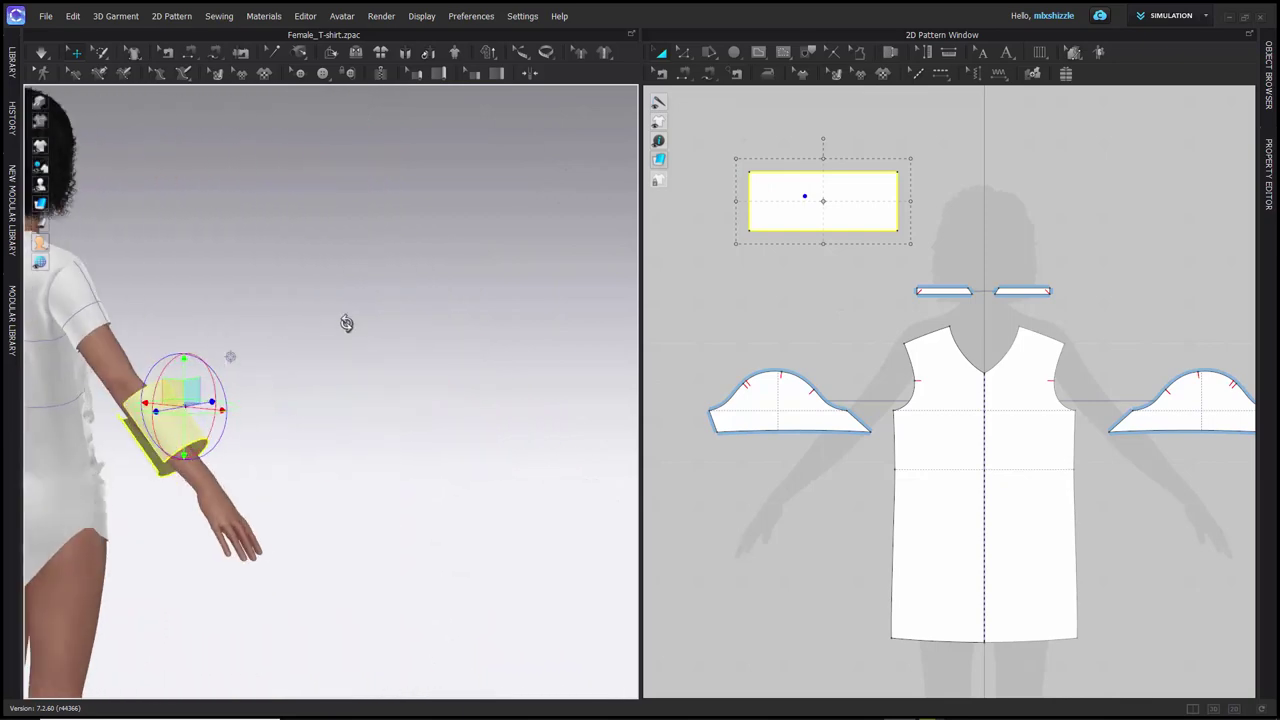
scroll(114, 346, down, 5)
right_drag(114, 346, 171, 354)
scroll(366, 337, up, 5)
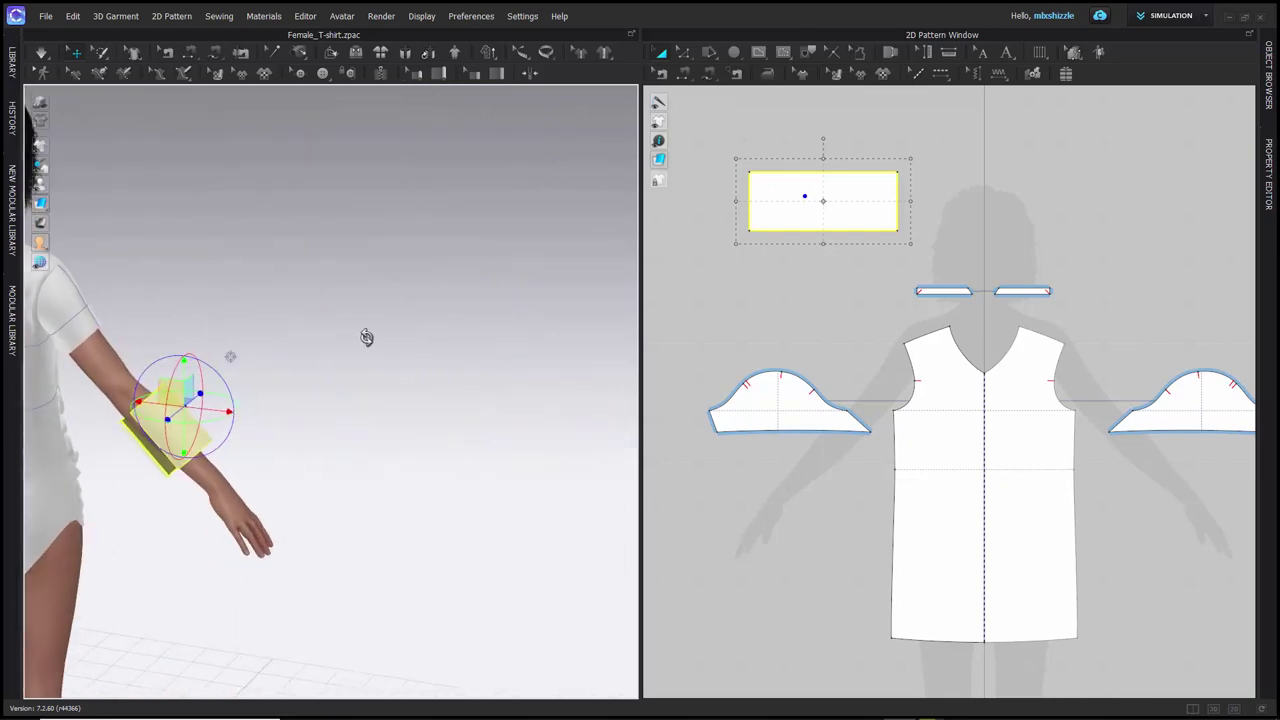
scroll(345, 272, down, 5)
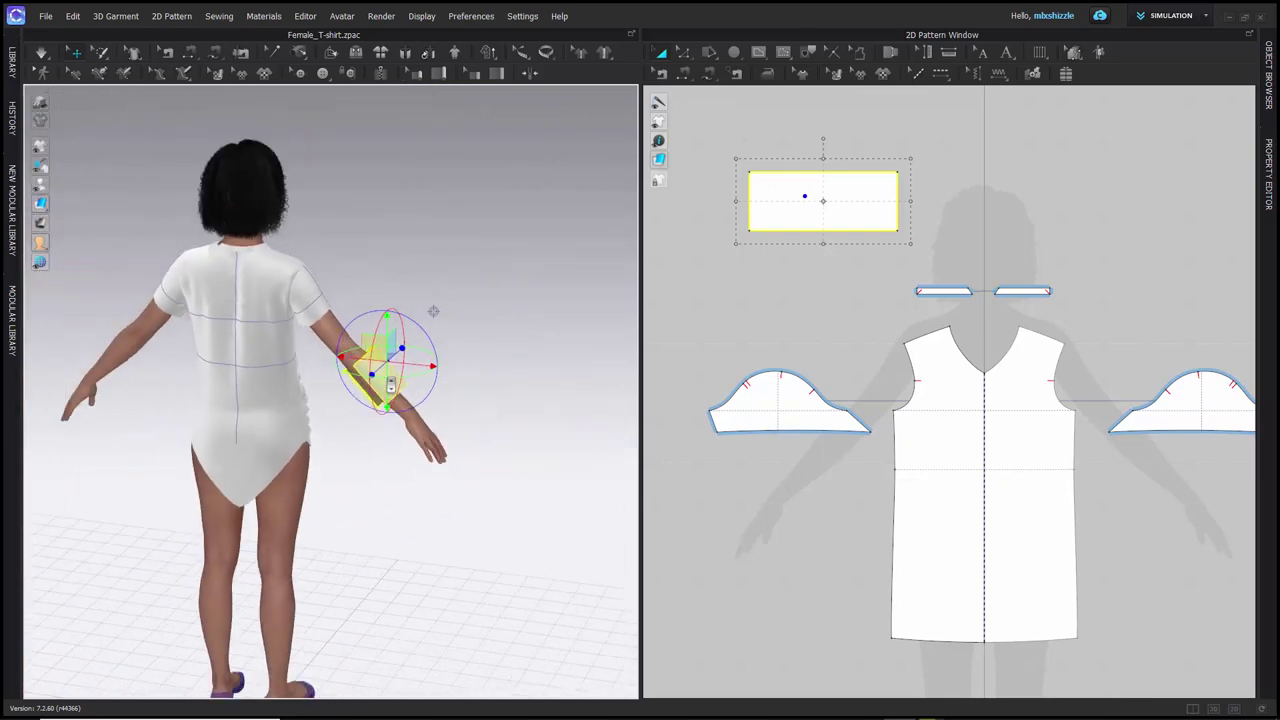
scroll(433, 311, up, 5)
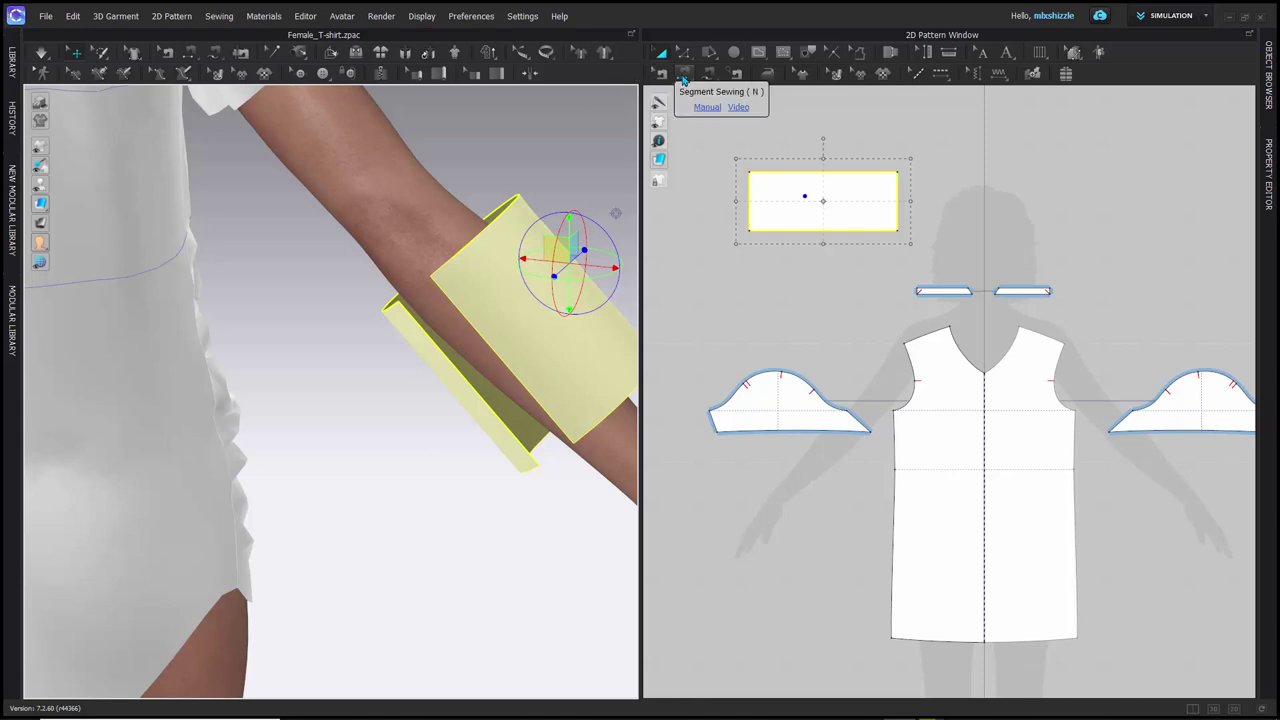
Step: Sew the band's two 5.714 short edges together with Segment Sewing
click(684, 76)
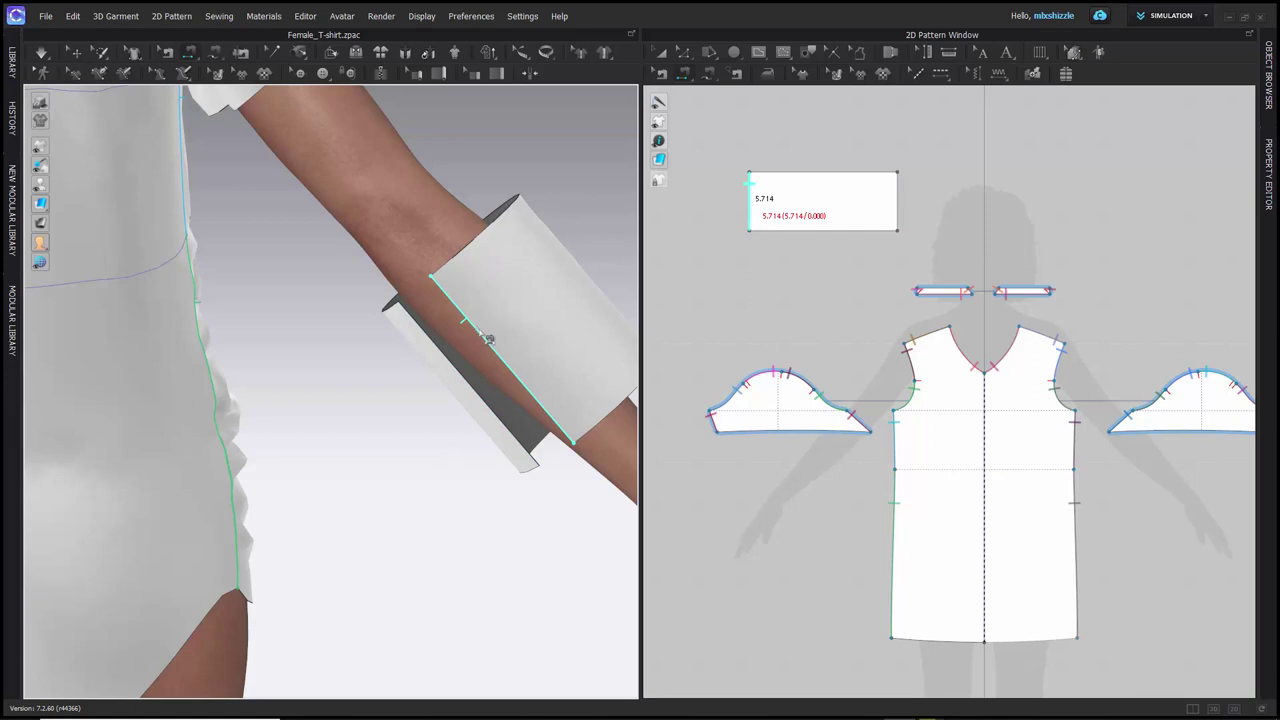
click(514, 378)
click(465, 385)
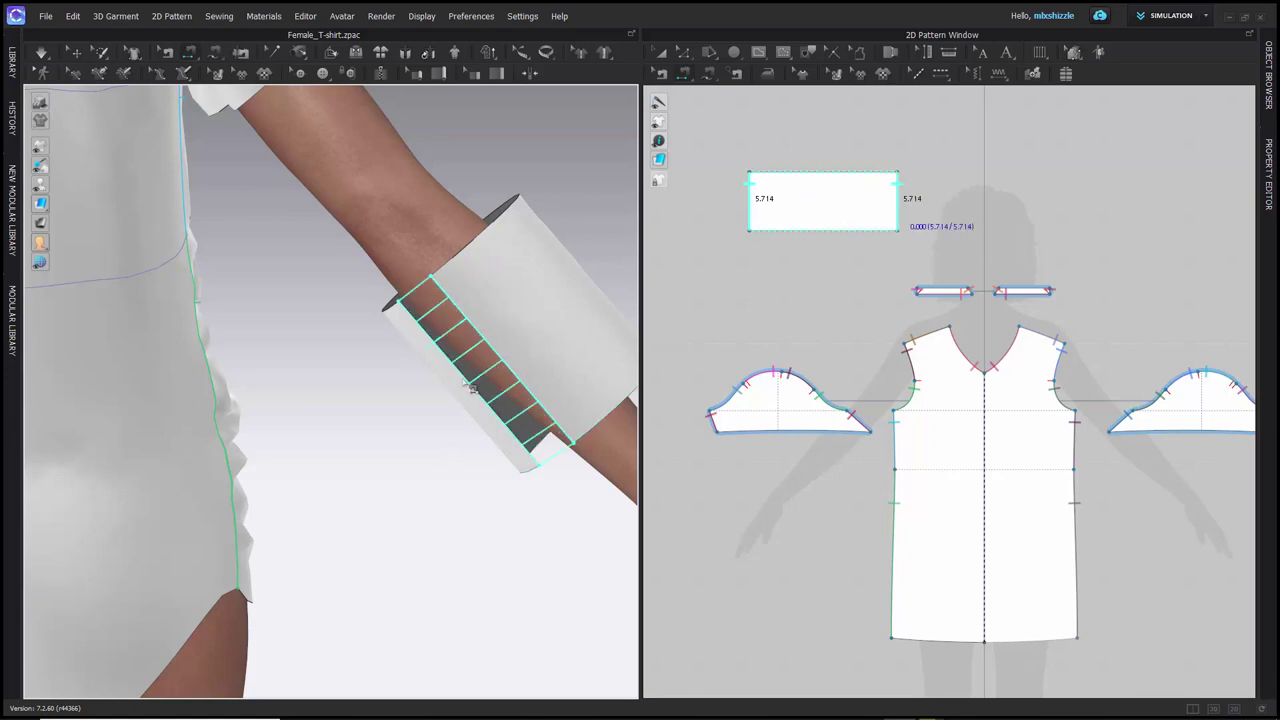
click(470, 387)
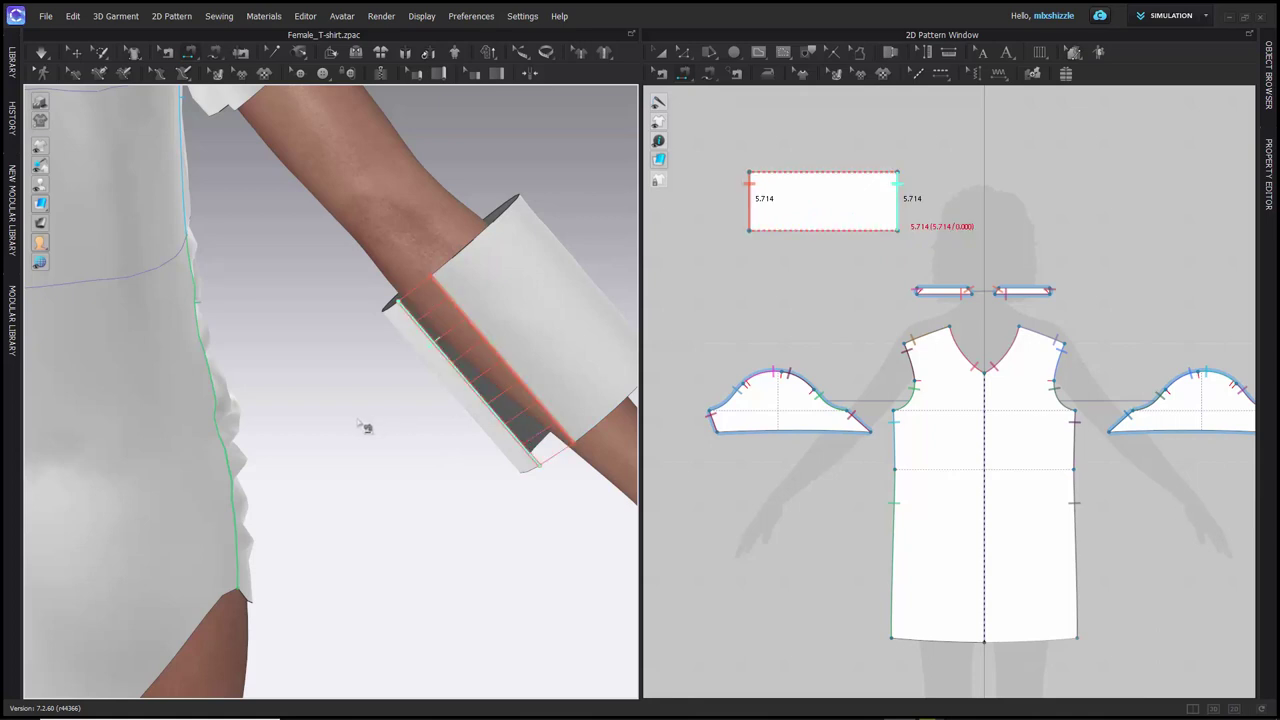
Step: Simulate the band, undo its fall back onto the forearm, stop simulation, and select the tube
key(space)
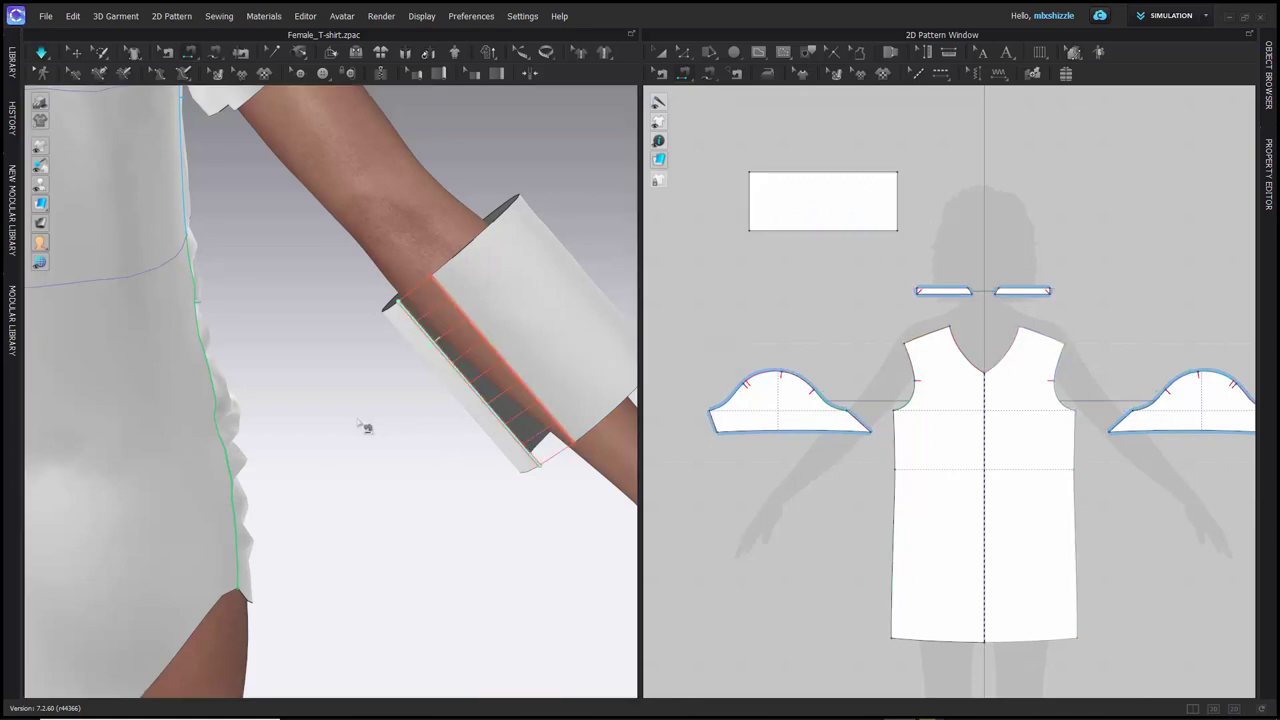
scroll(362, 425, down, 5)
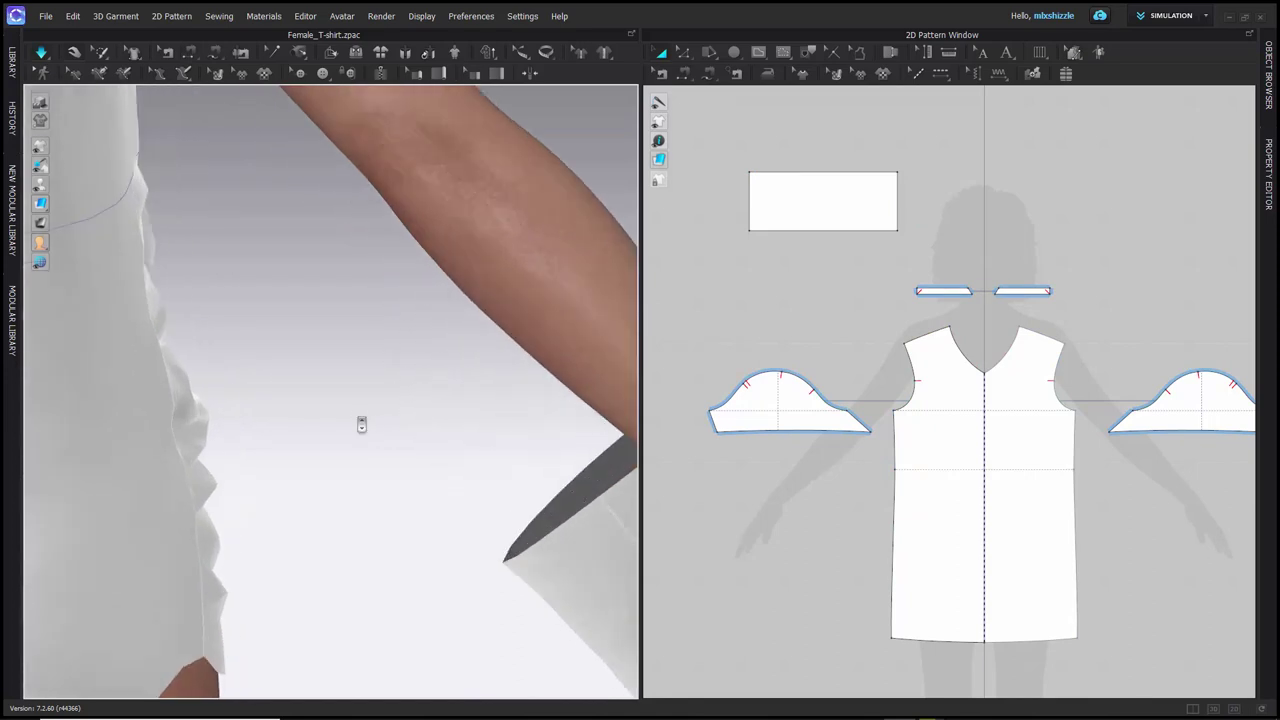
scroll(362, 425, down, 3)
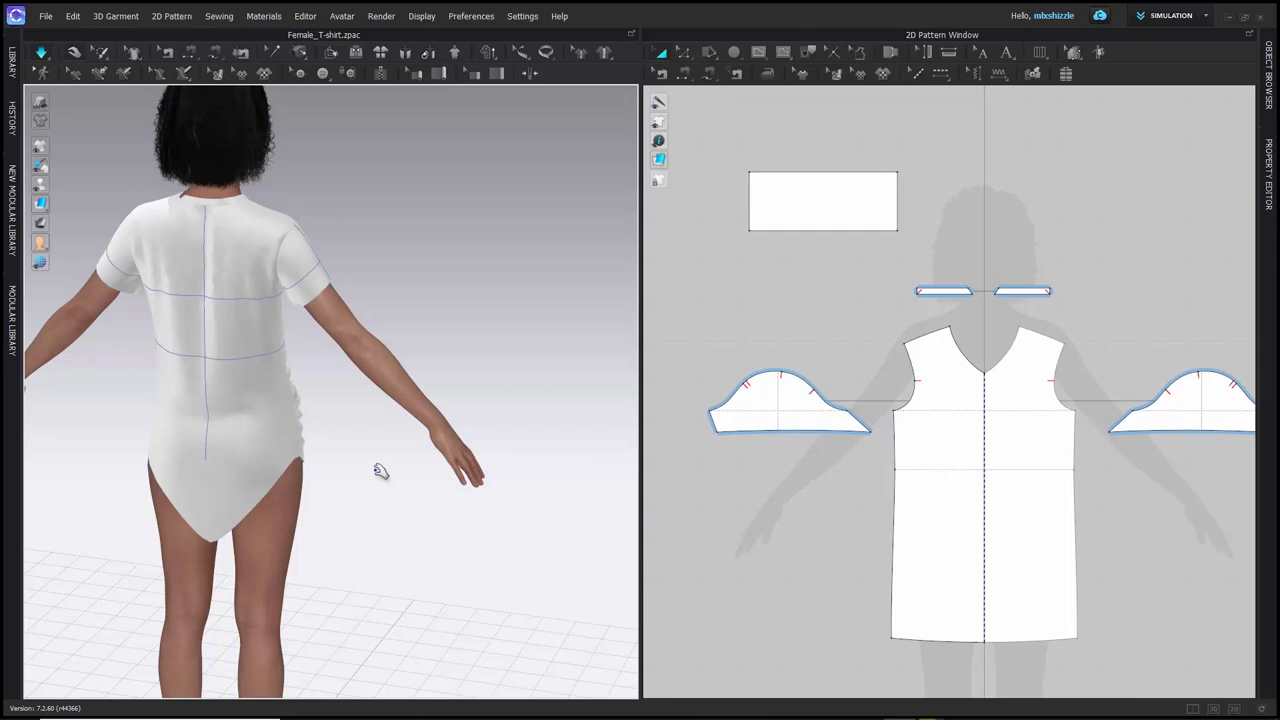
right_drag(380, 471, 408, 481)
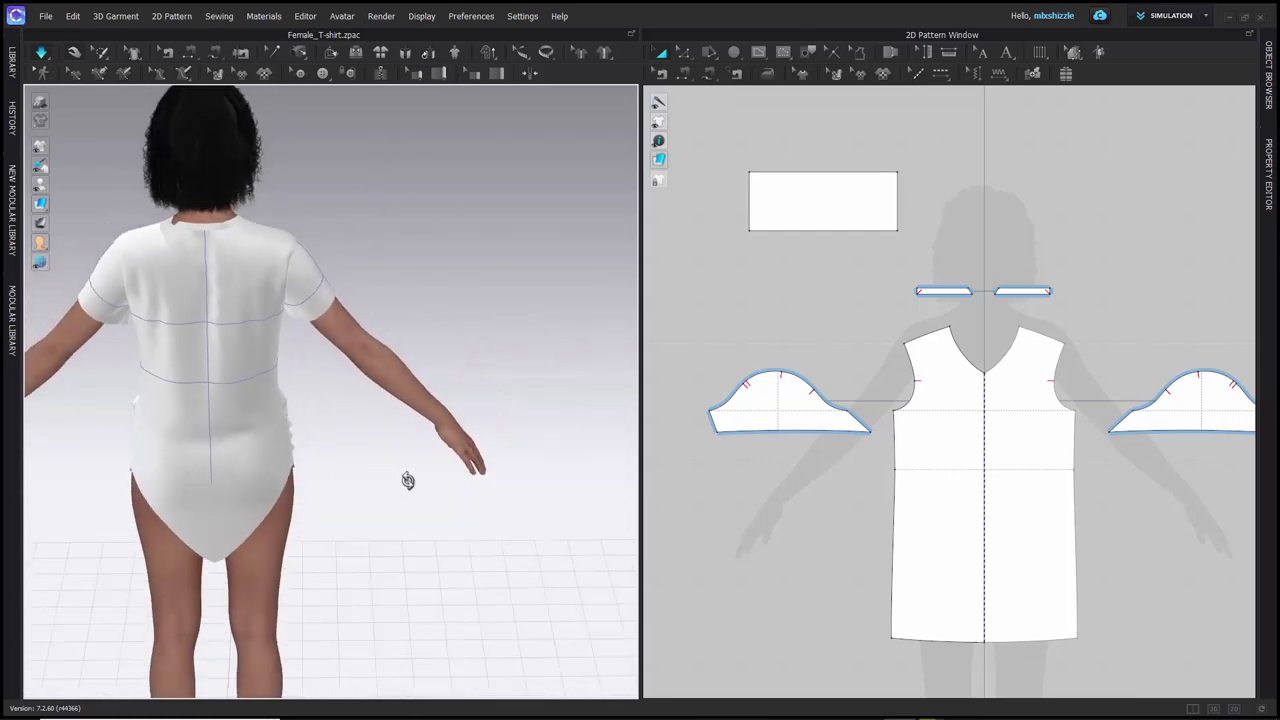
key(ctrl+z)
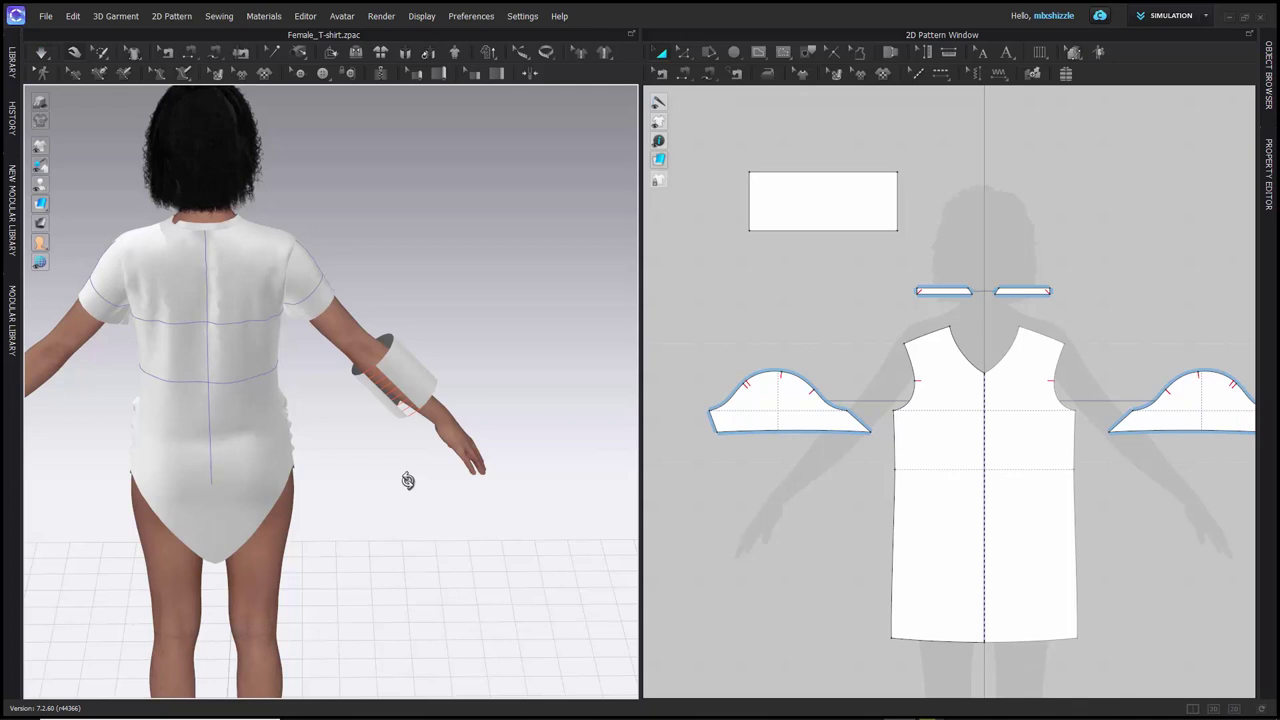
key(ctrl+z)
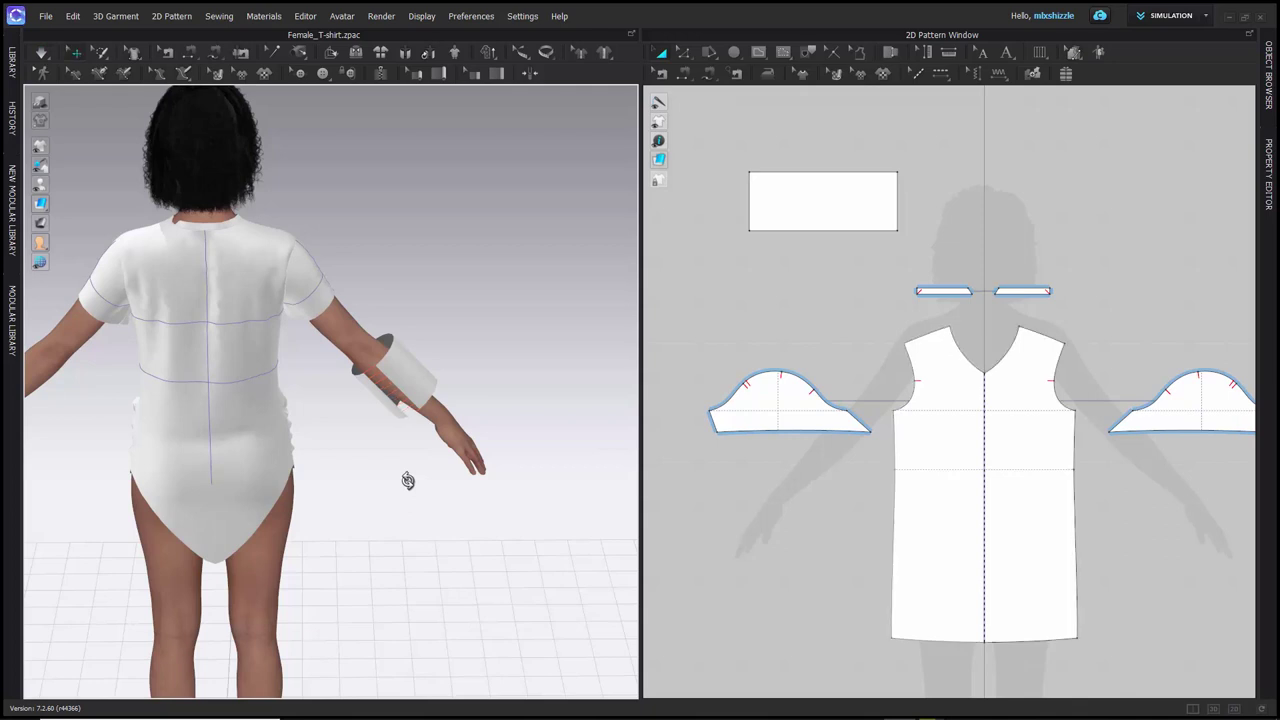
click(405, 385)
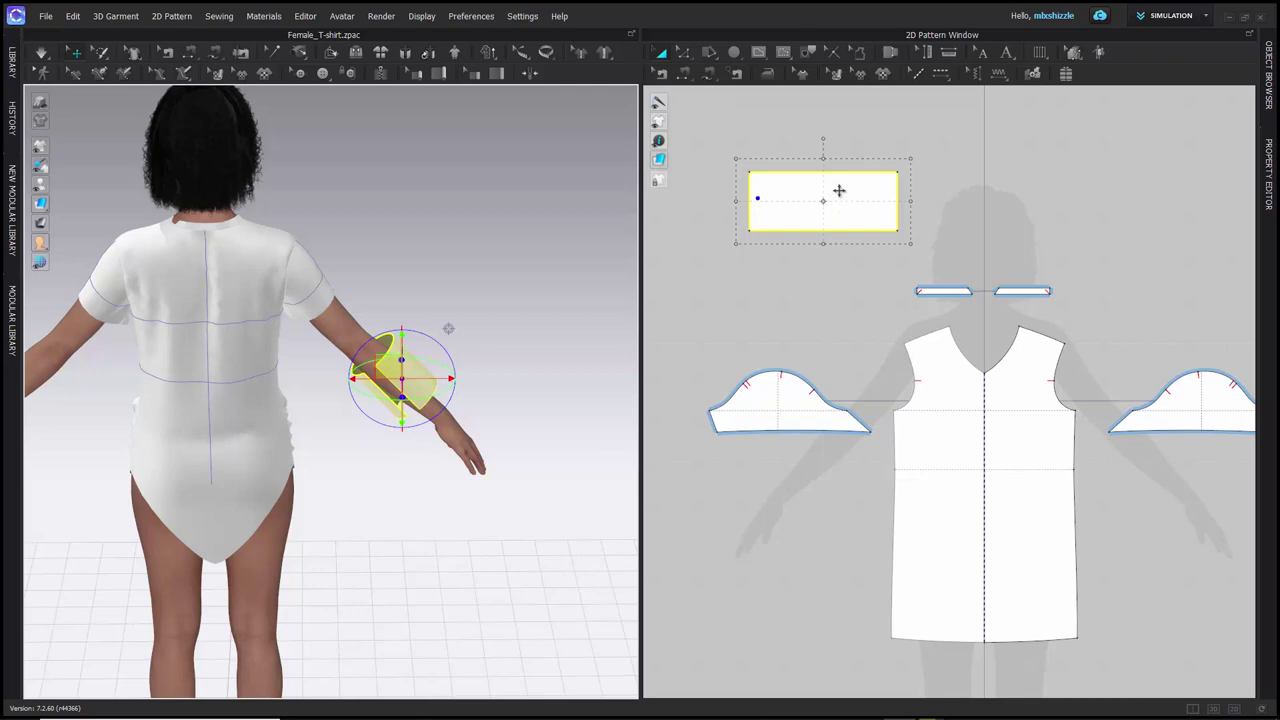
scroll(340, 345, up, 5)
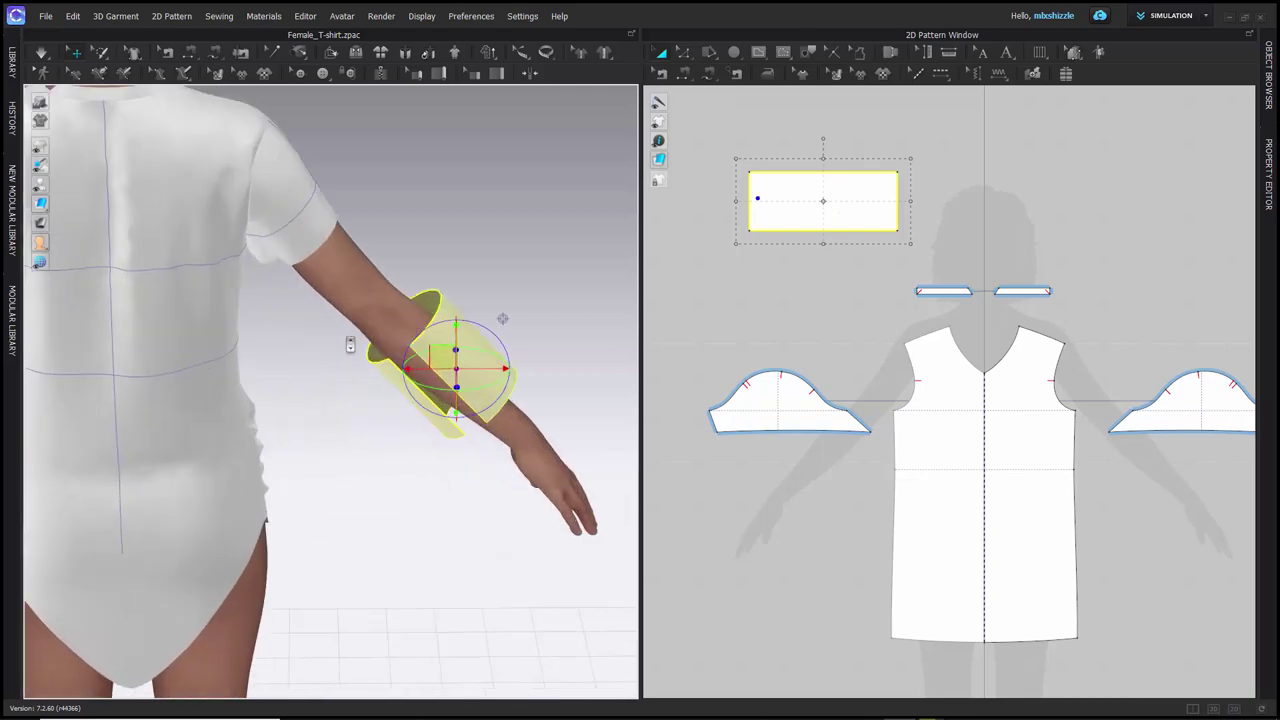
right_drag(340, 345, 352, 360)
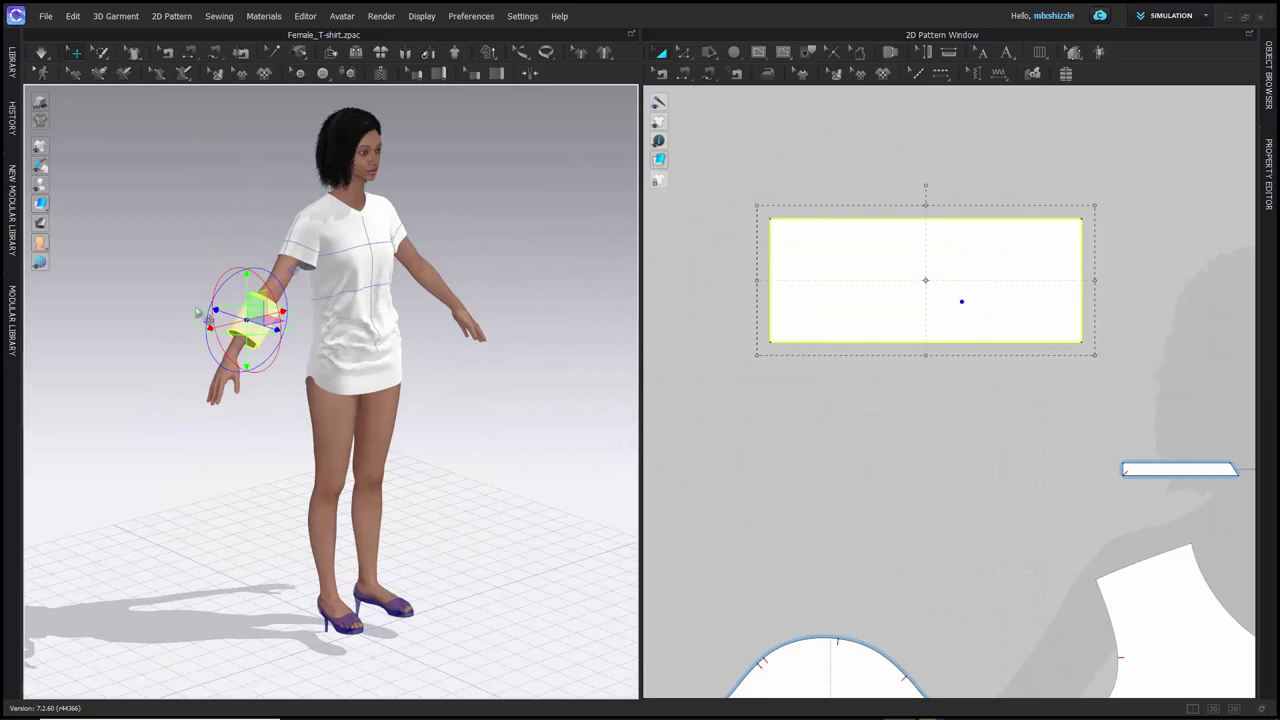
scroll(198, 313, up, 5)
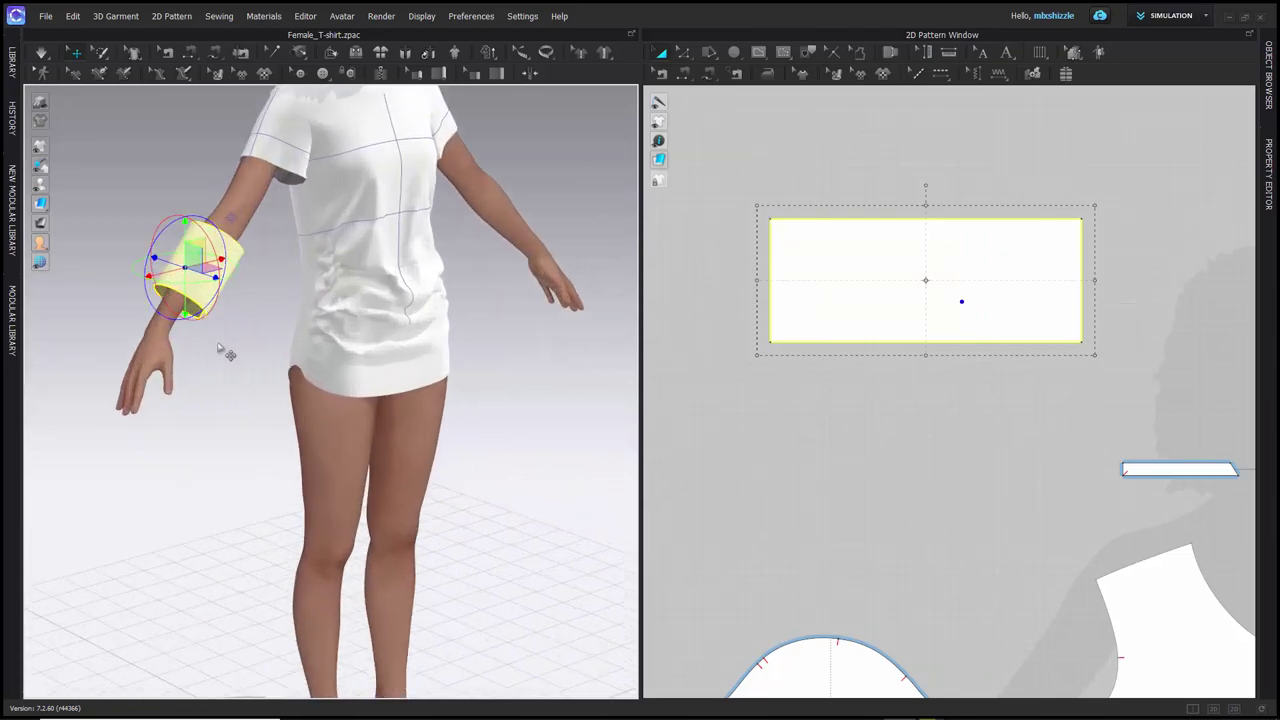
right_drag(220, 350, 181, 354)
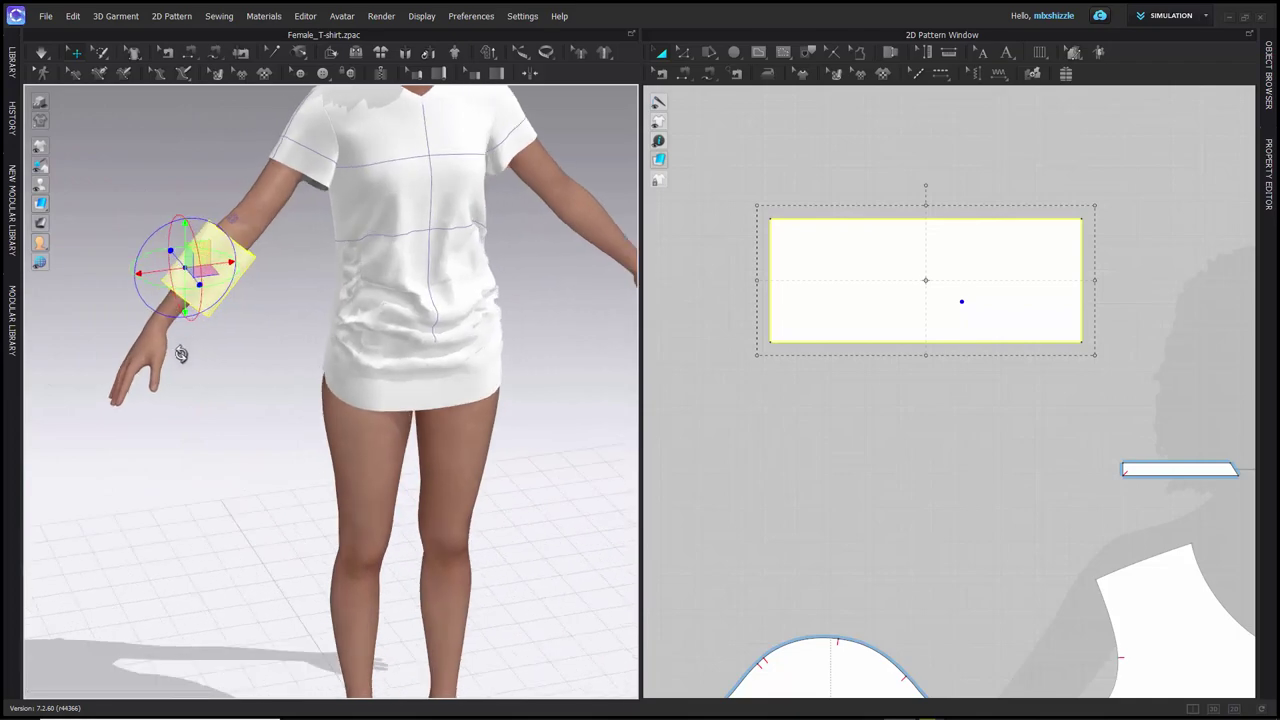
scroll(337, 408, down, 3)
right_drag(337, 408, 358, 383)
scroll(282, 370, up, 6)
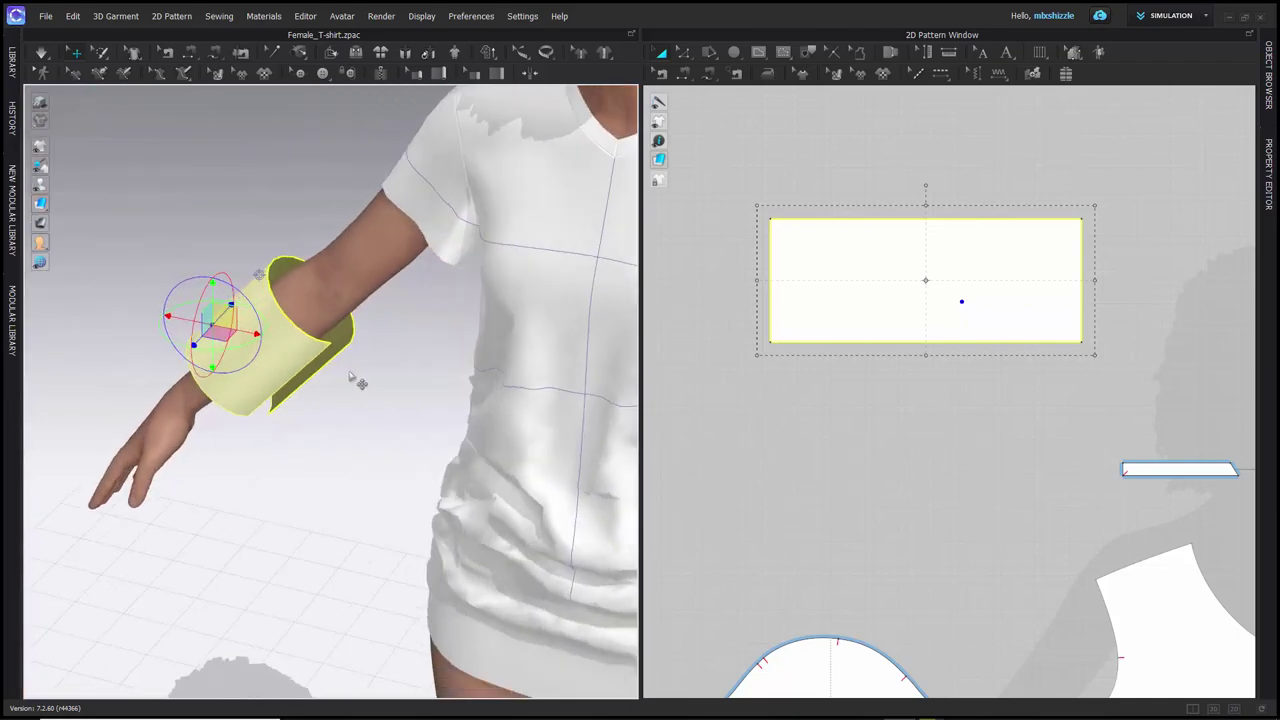
scroll(354, 376, down, 2)
scroll(354, 377, up, 8)
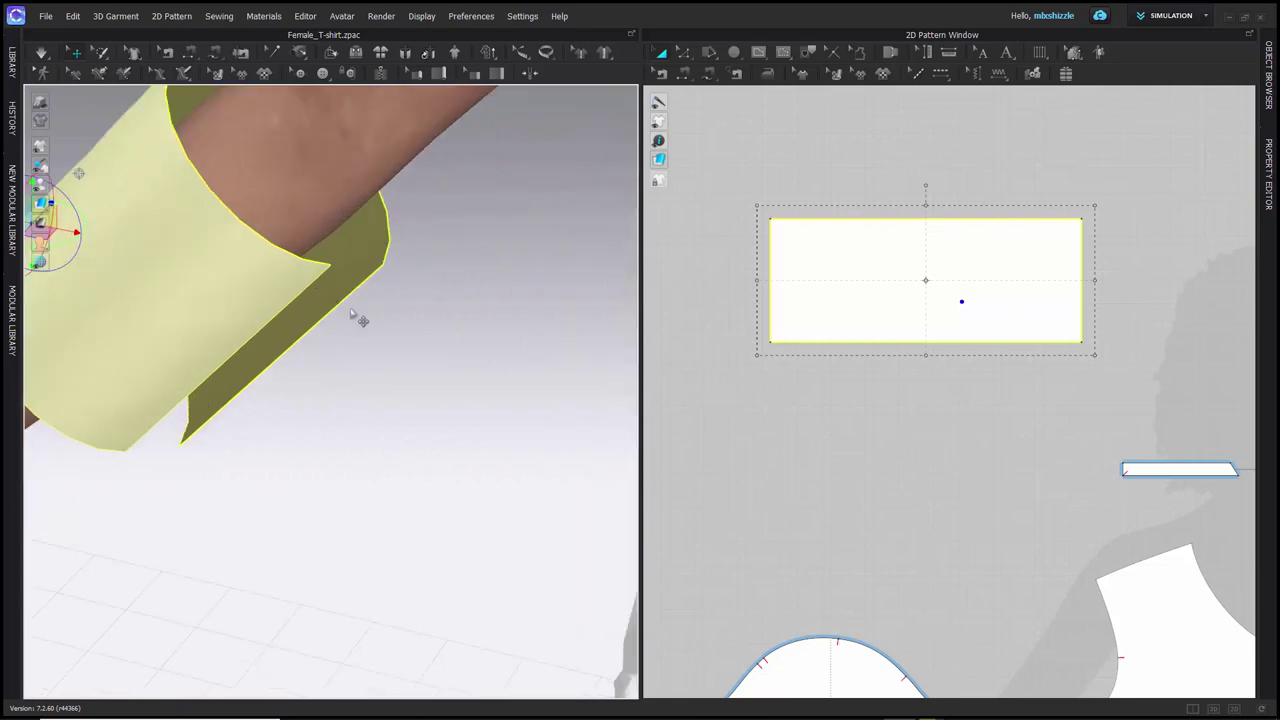
scroll(363, 335, up, 1)
scroll(363, 330, down, 5)
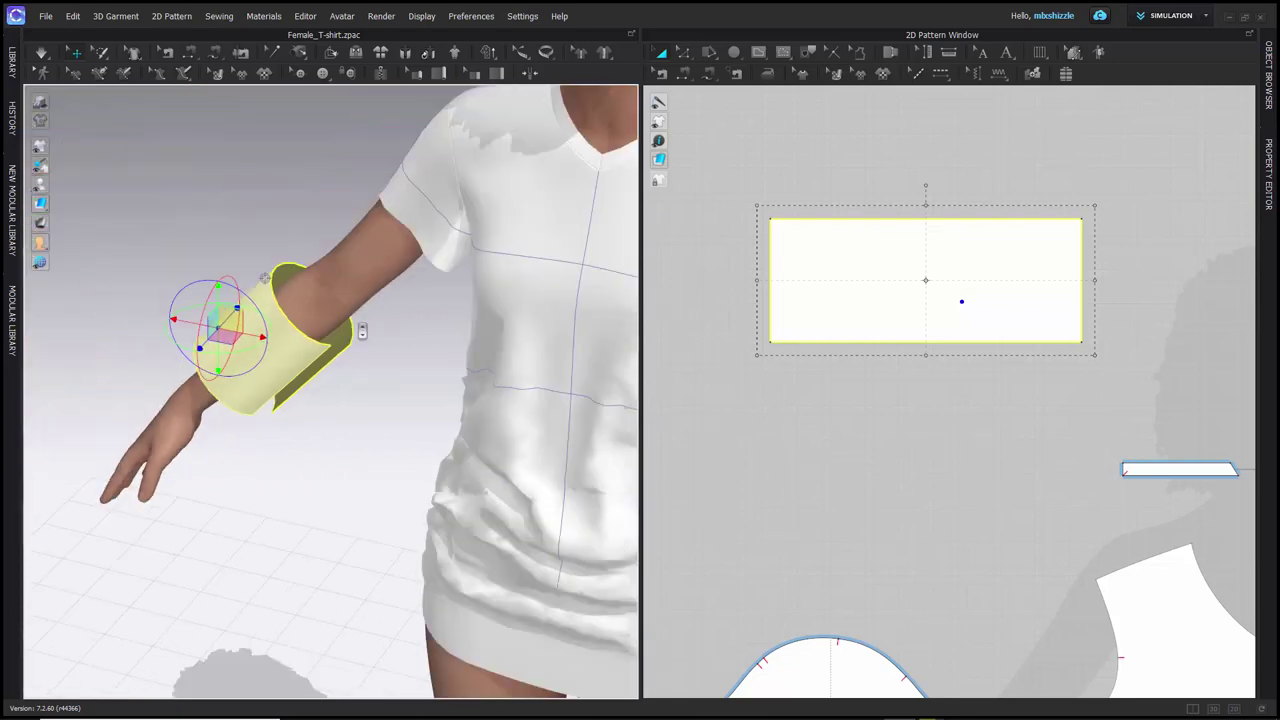
click(683, 53)
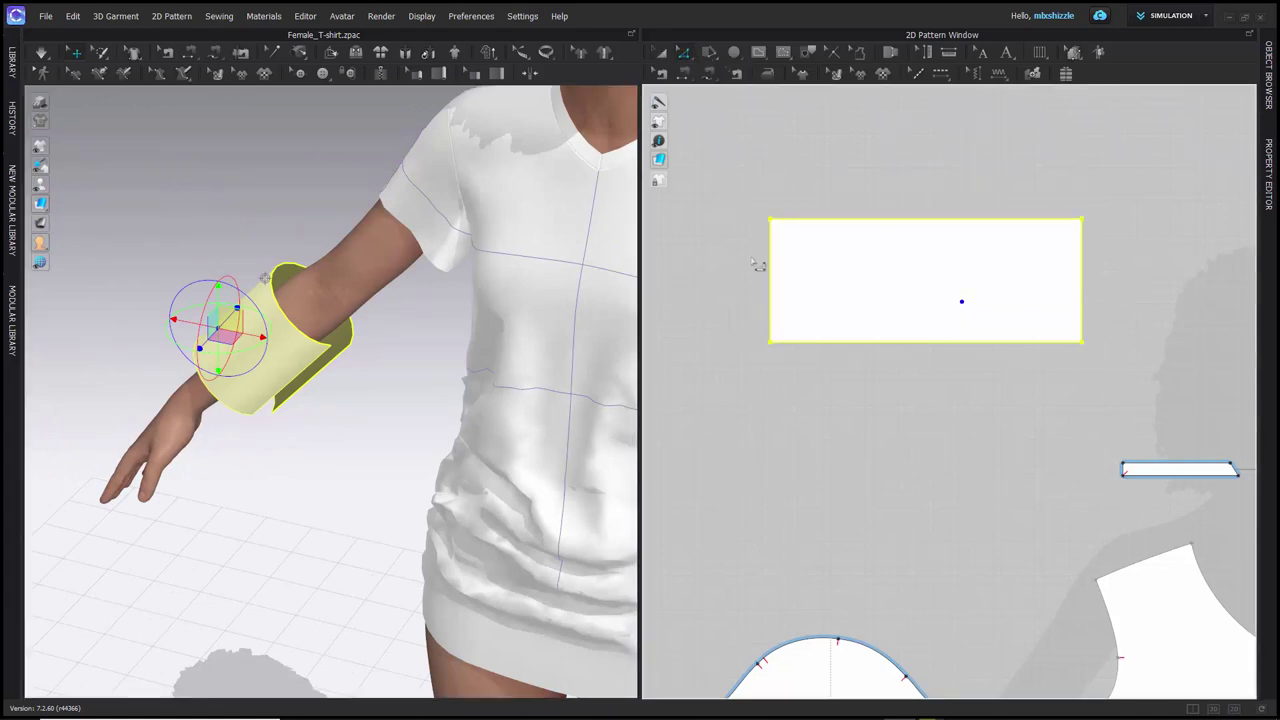
Step: Drag the band's left corner points inward to narrow it to about 5.702 × 5.714
drag(755, 204, 779, 236)
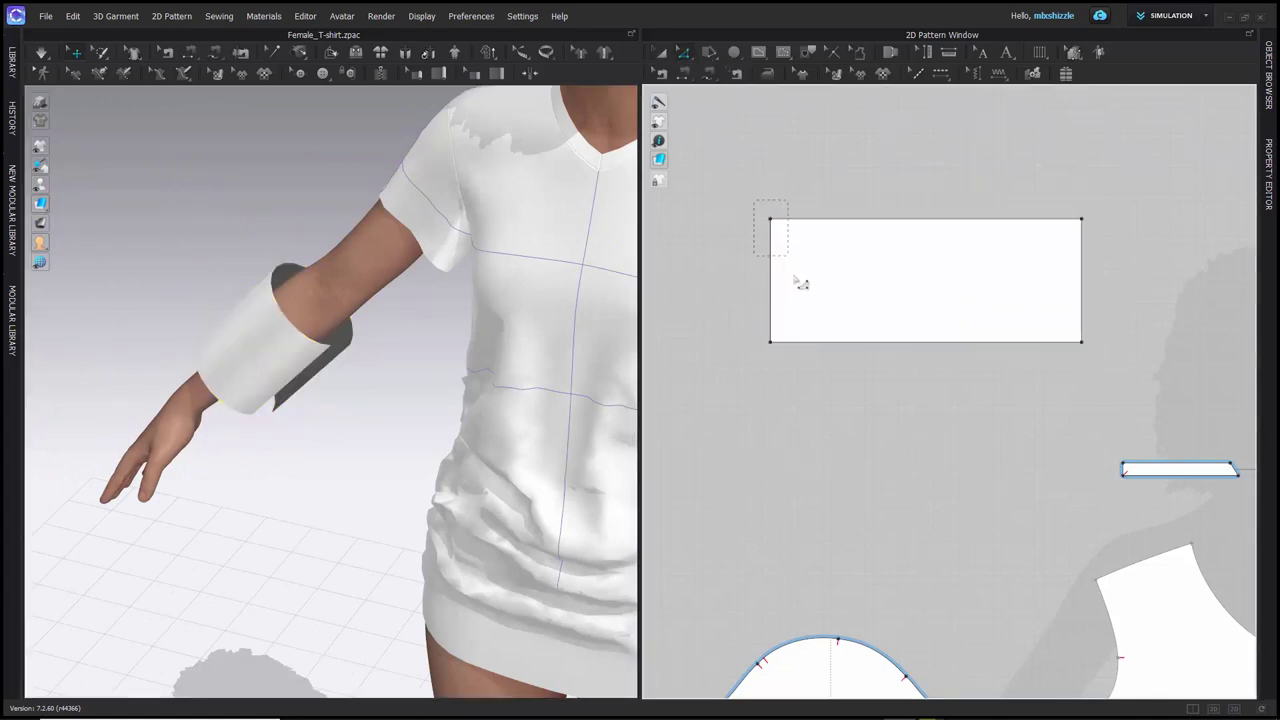
drag(800, 345, 903, 230)
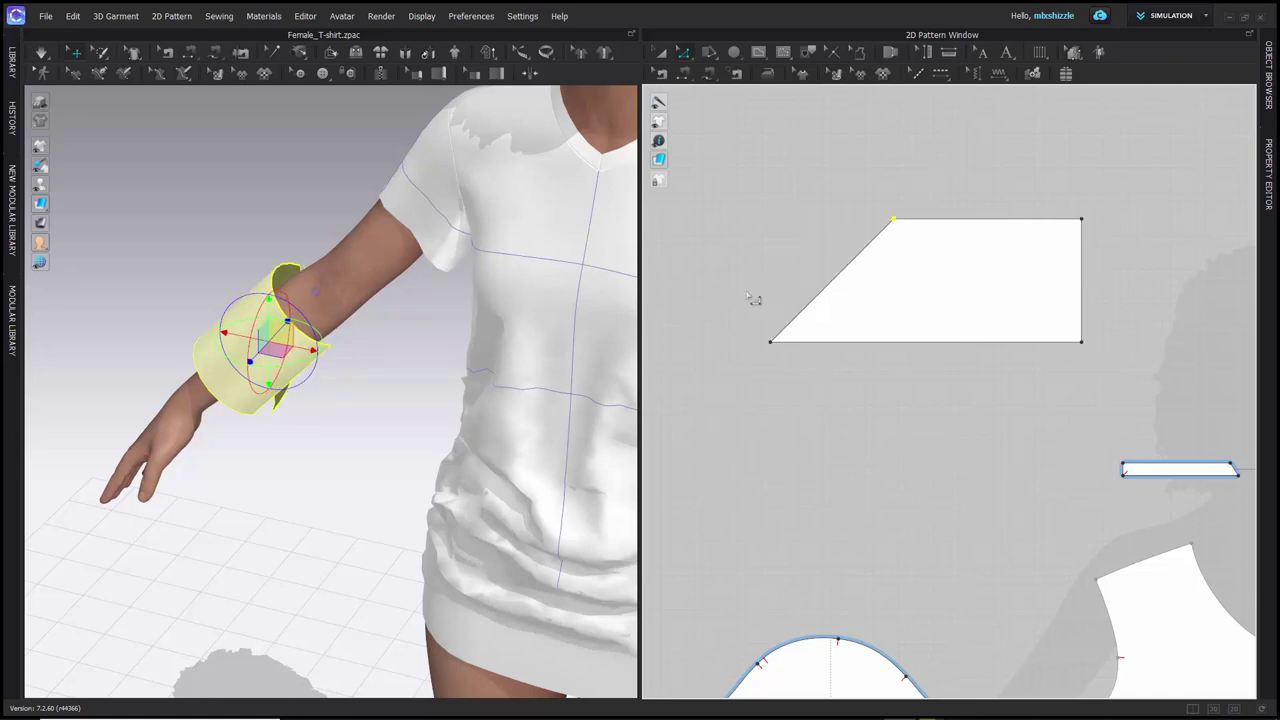
drag(762, 342, 904, 352)
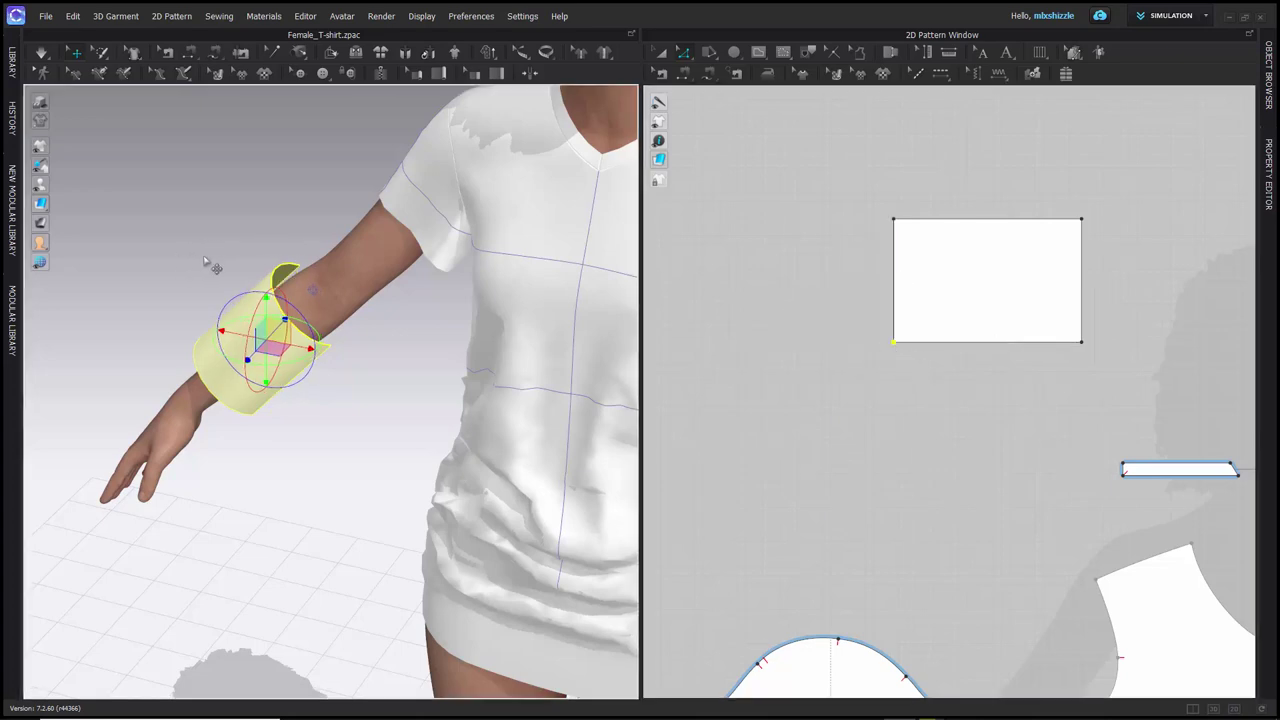
right_drag(212, 264, 520, 192)
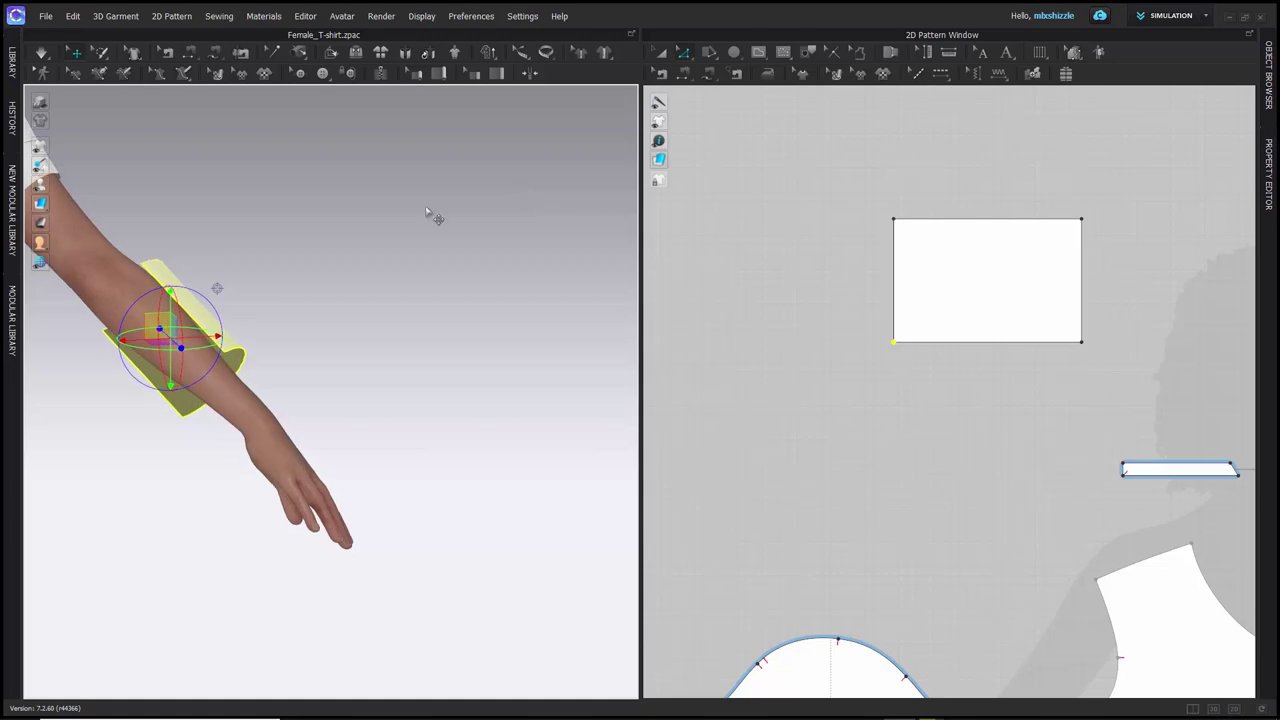
scroll(348, 278, down, 3)
scroll(345, 277, up, 5)
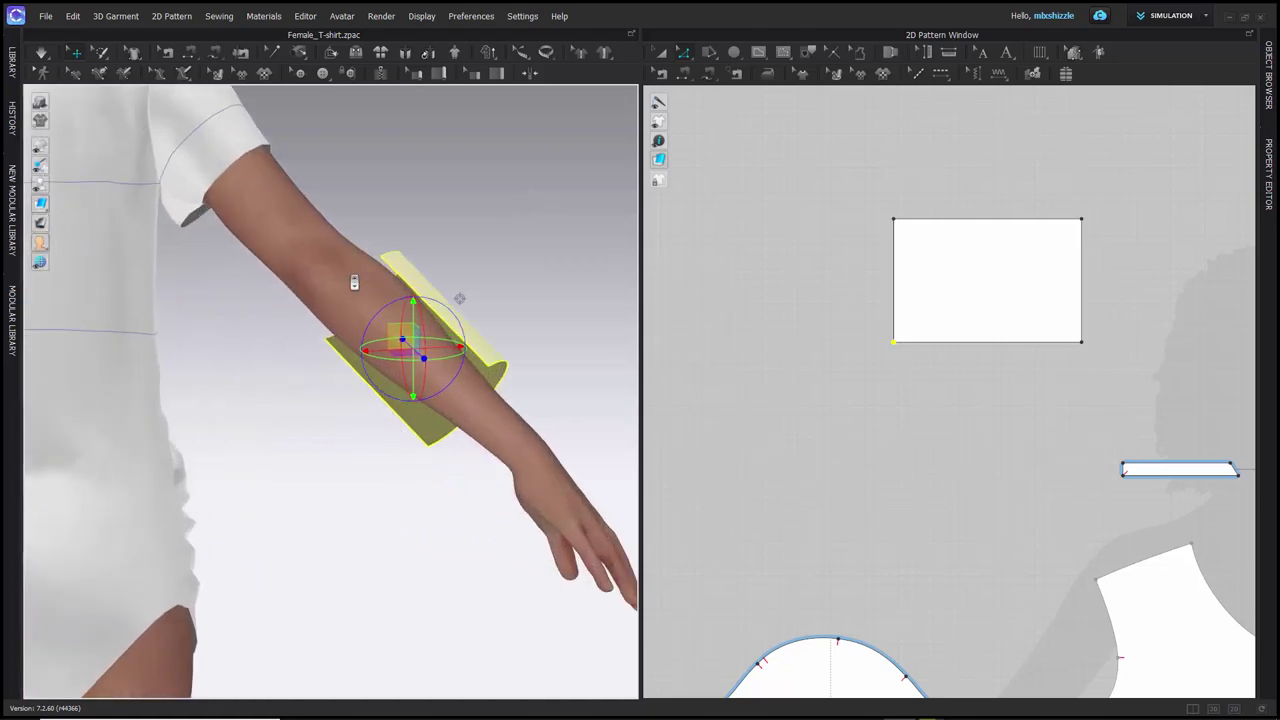
right_drag(320, 248, 251, 292)
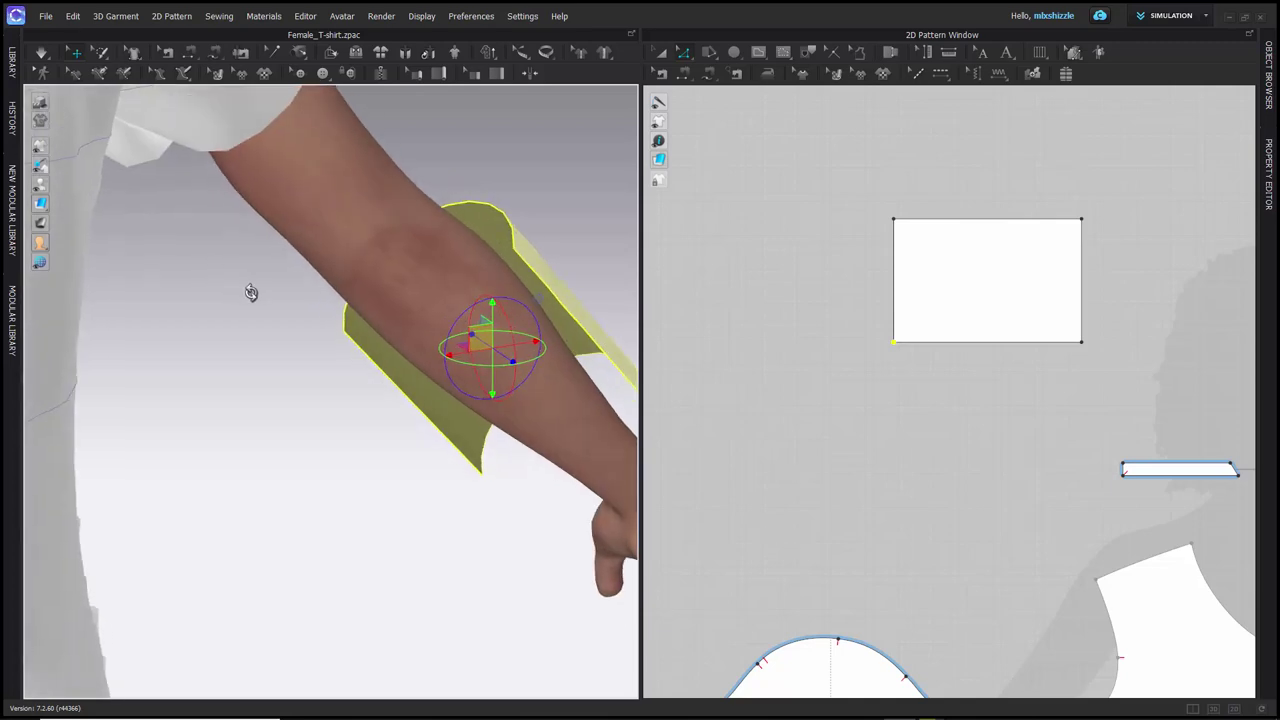
scroll(354, 271, up, 3)
scroll(357, 271, down, 5)
right_drag(357, 271, 356, 240)
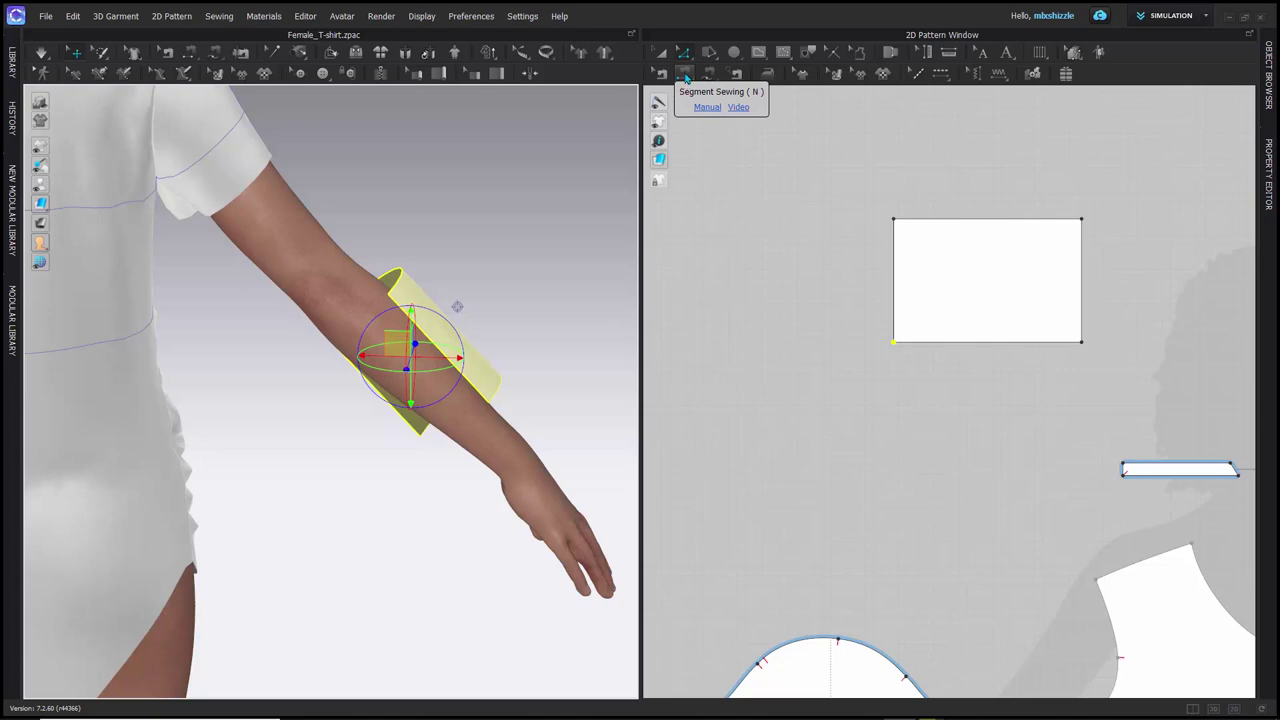
Step: Sew the band's left and right 5.714 edges together with Segment Sewing and check the seam
click(685, 78)
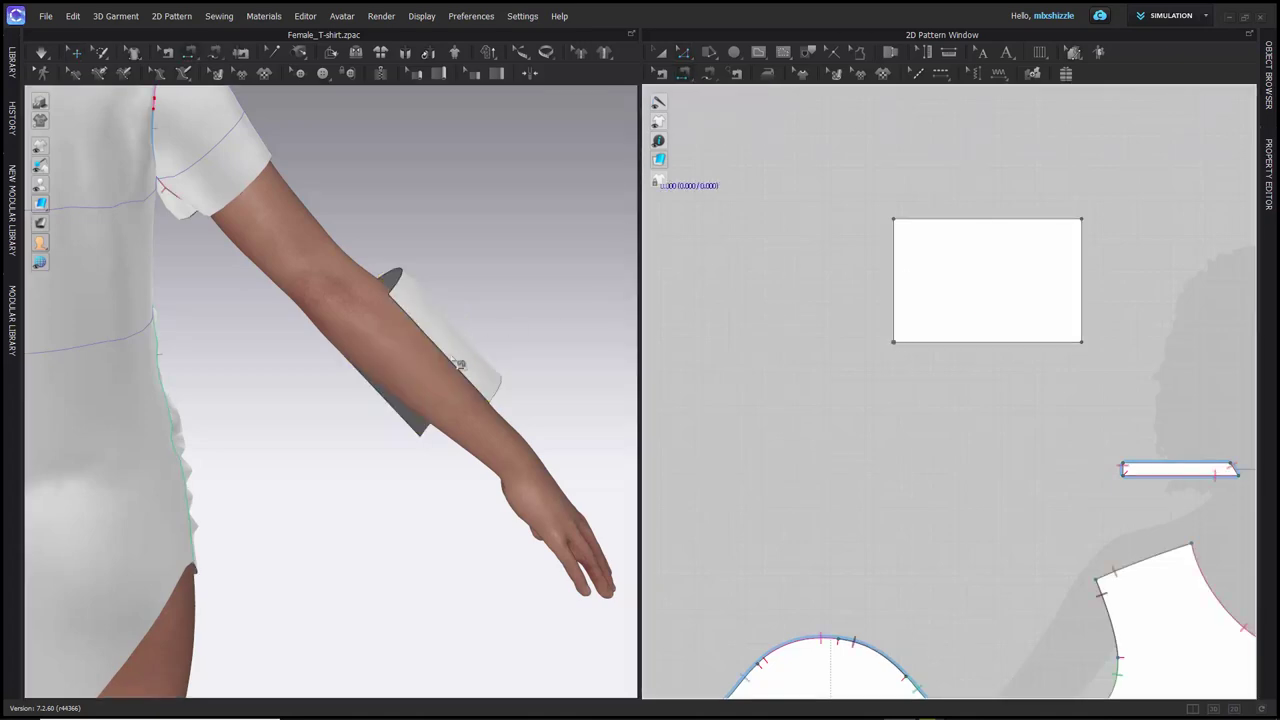
scroll(394, 383, down, 3)
scroll(394, 381, up, 3)
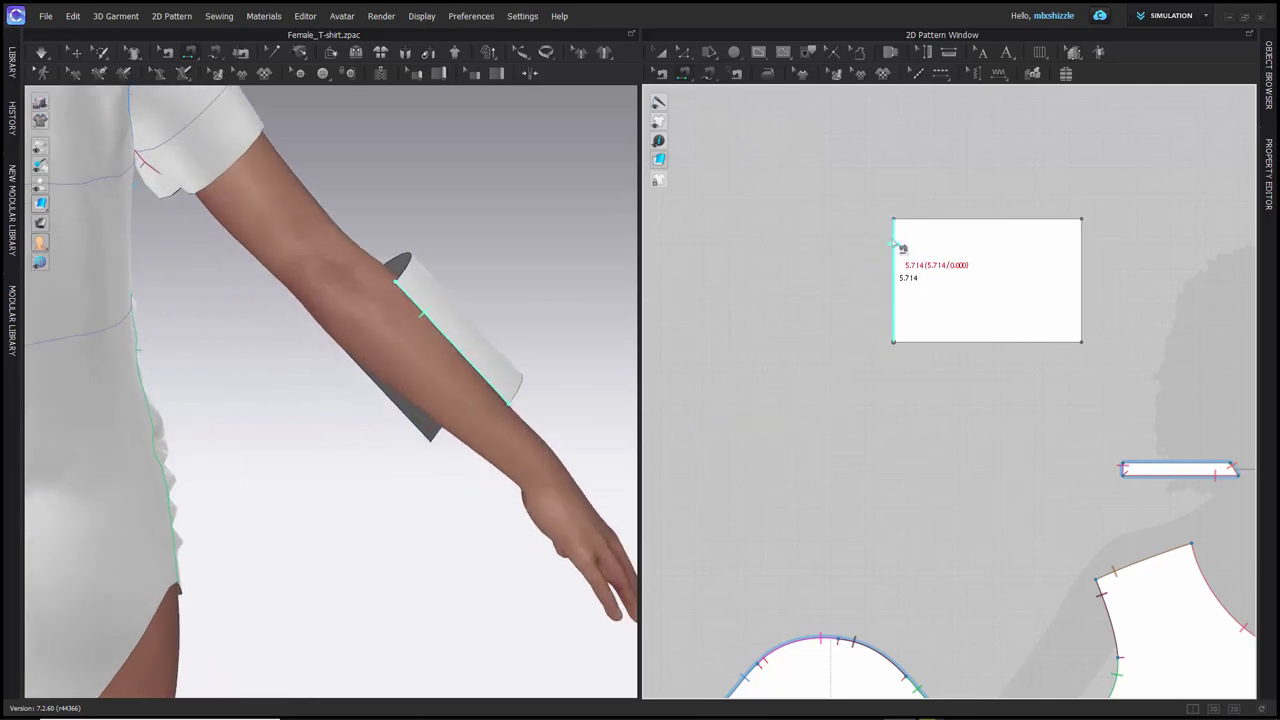
click(447, 333)
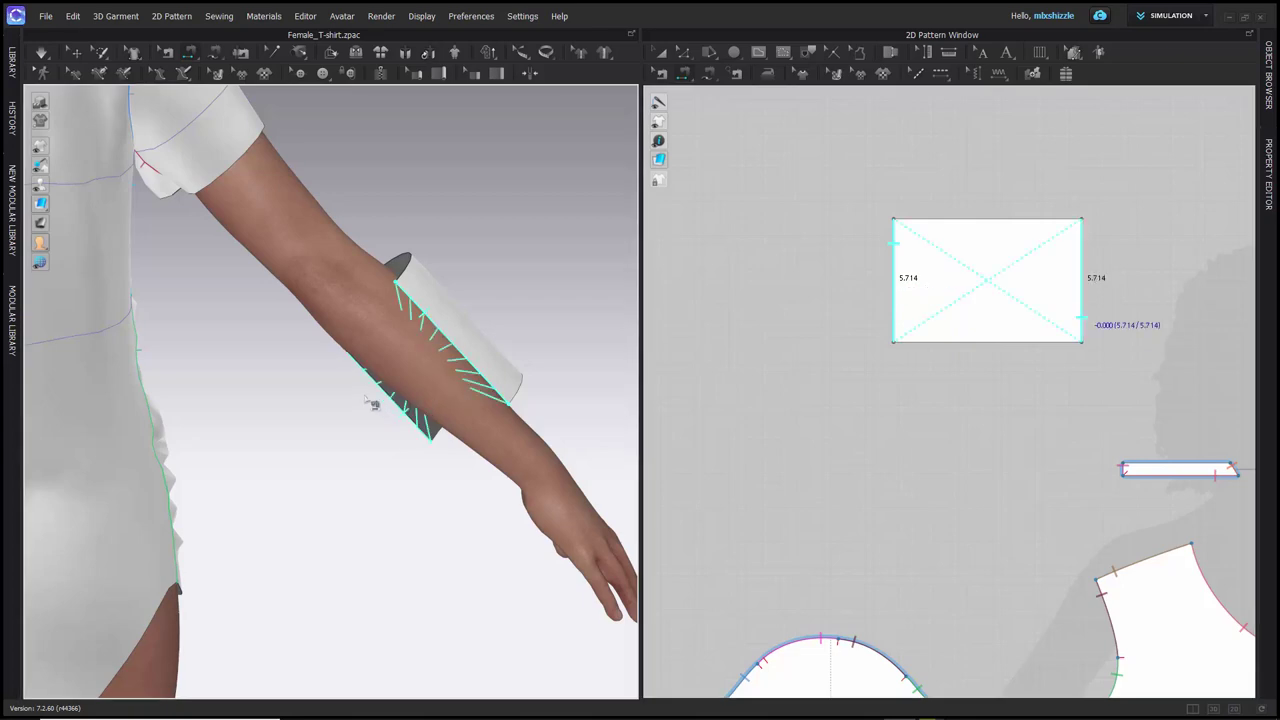
click(371, 402)
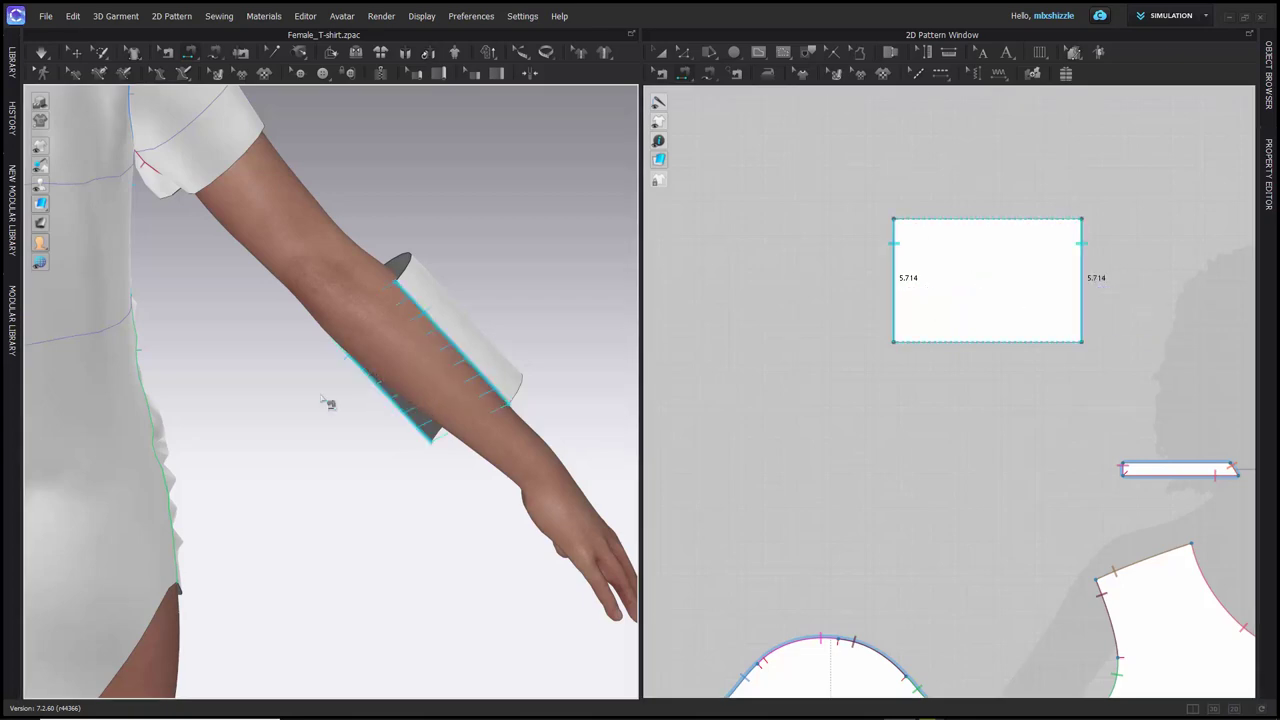
right_drag(312, 409, 319, 383)
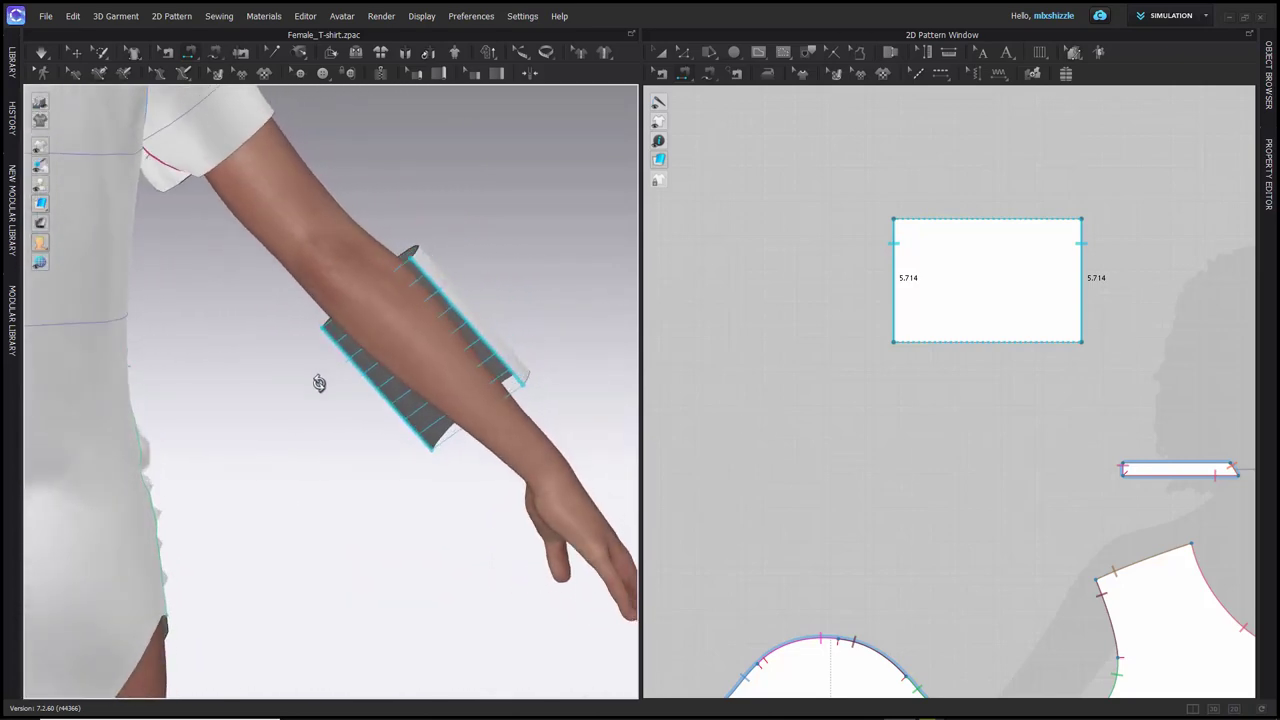
Step: Simulate the band into a white forearm cuff, then drag it up onto the upper arm below the sleeve
key(space)
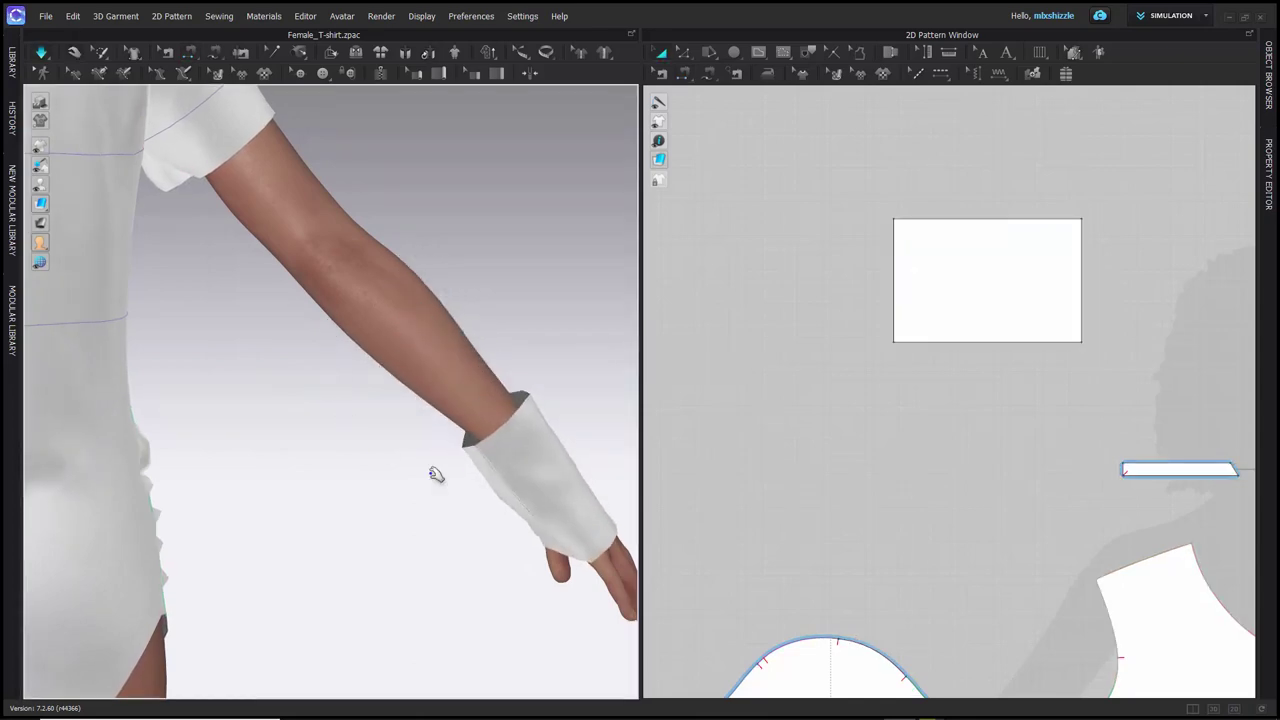
right_drag(465, 517, 257, 534)
scroll(260, 535, up, 2)
scroll(263, 540, down, 10)
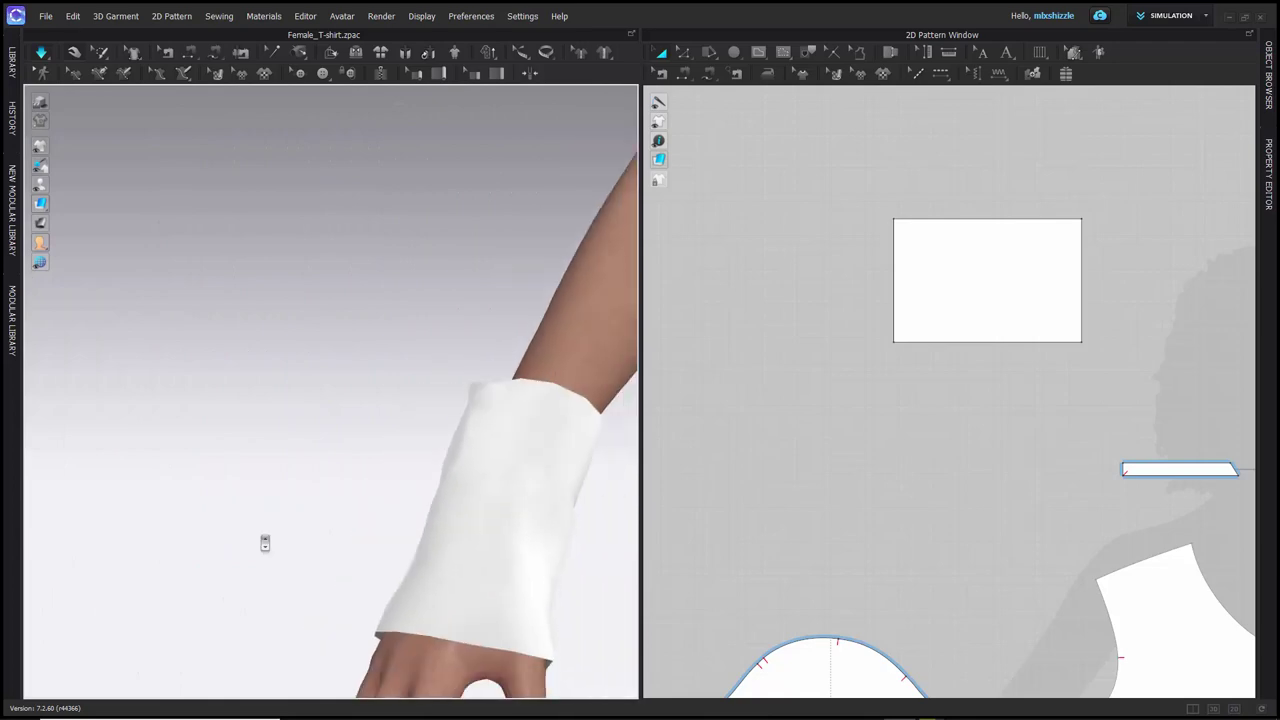
scroll(265, 543, down, 5)
right_drag(357, 500, 395, 492)
middle_drag(468, 450, 360, 396)
scroll(265, 374, down, 2)
scroll(265, 374, up, 6)
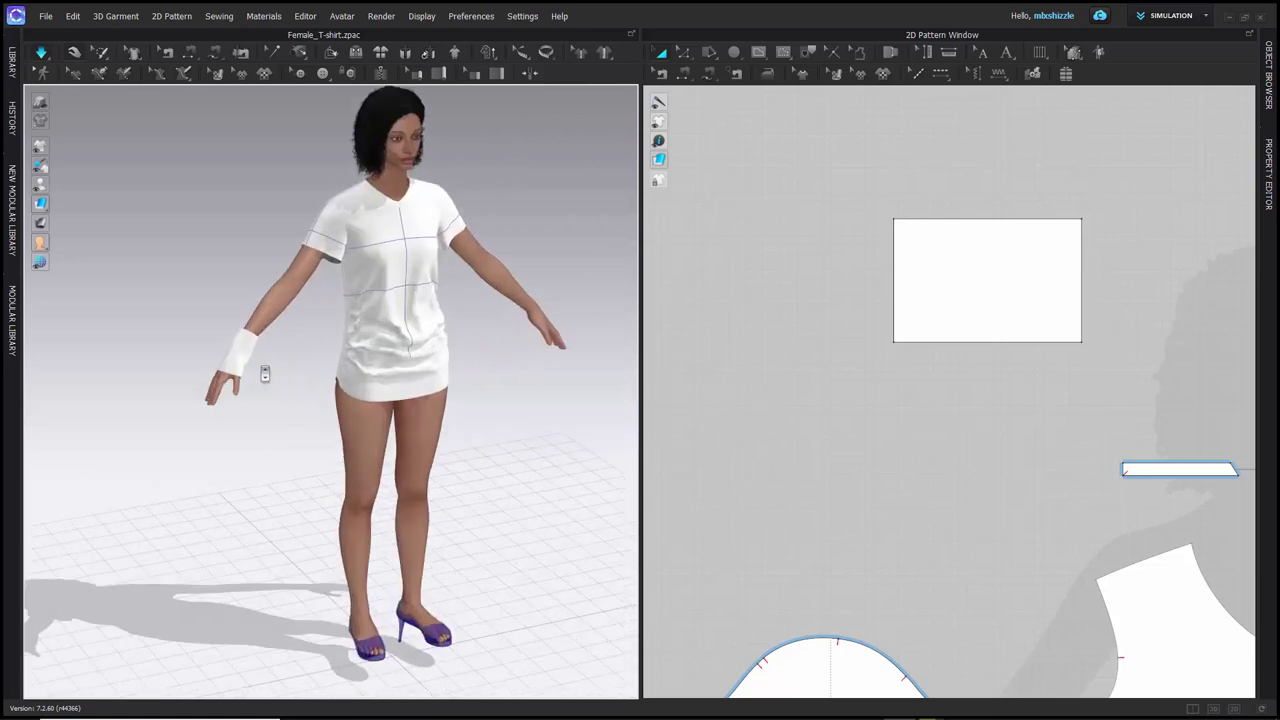
middle_drag(264, 365, 309, 423)
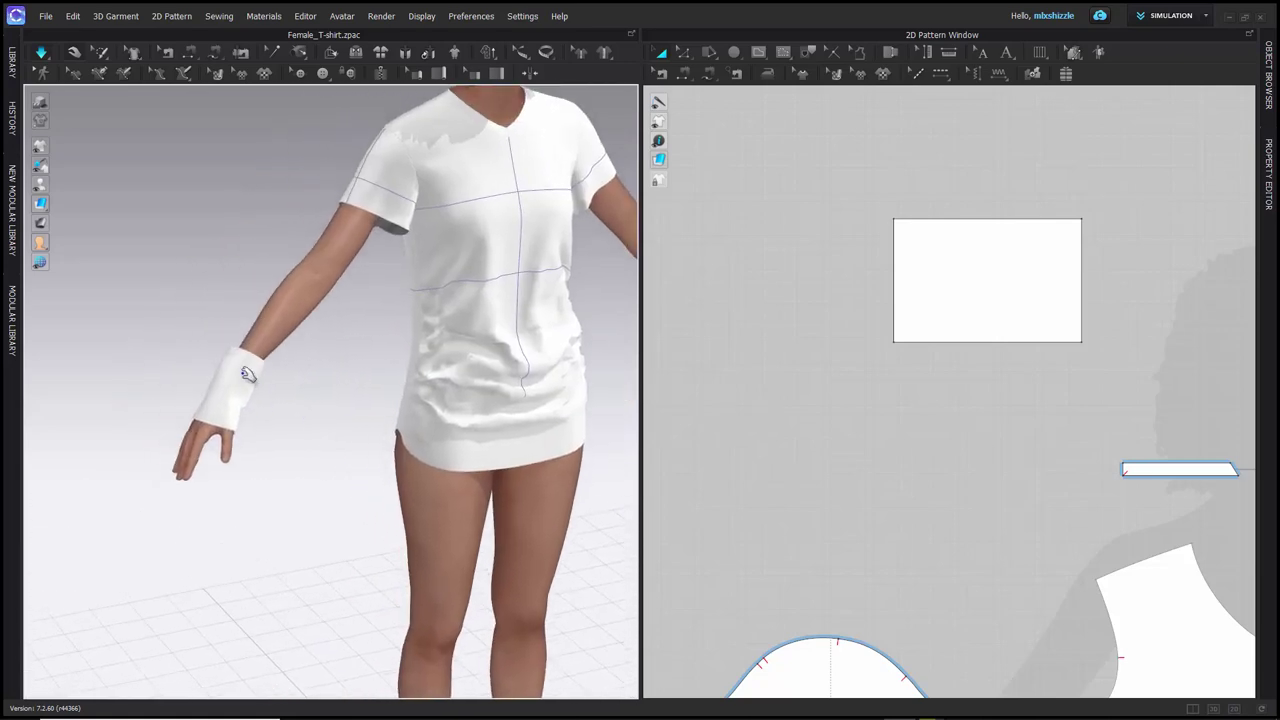
drag(248, 374, 364, 220)
right_drag(200, 271, 274, 282)
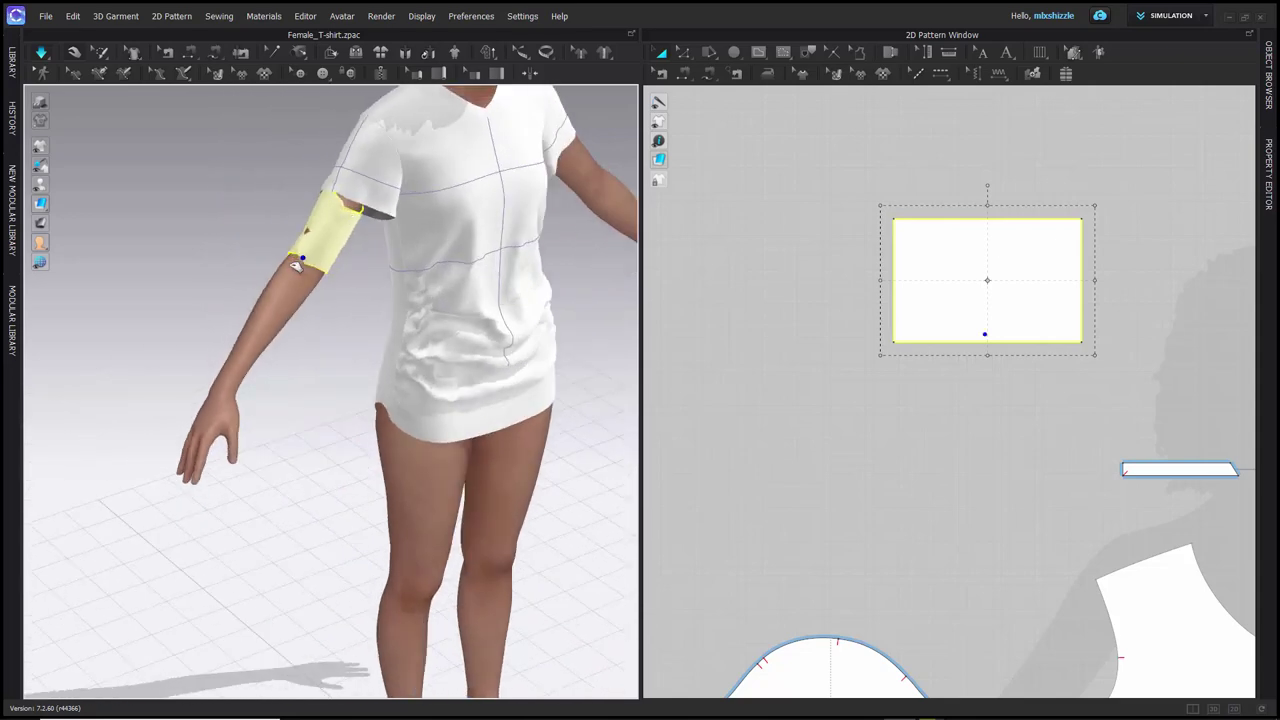
click(311, 236)
click(352, 208)
click(305, 220)
right_drag(203, 237, 405, 236)
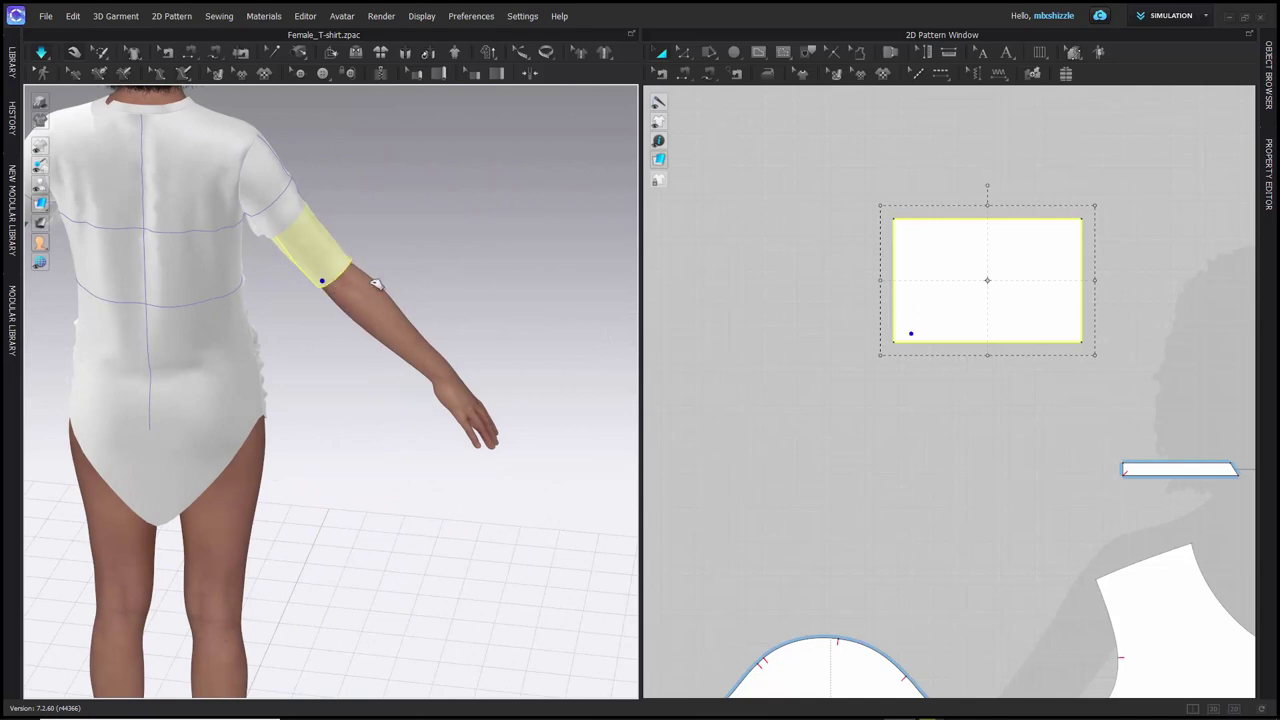
right_drag(431, 263, 202, 279)
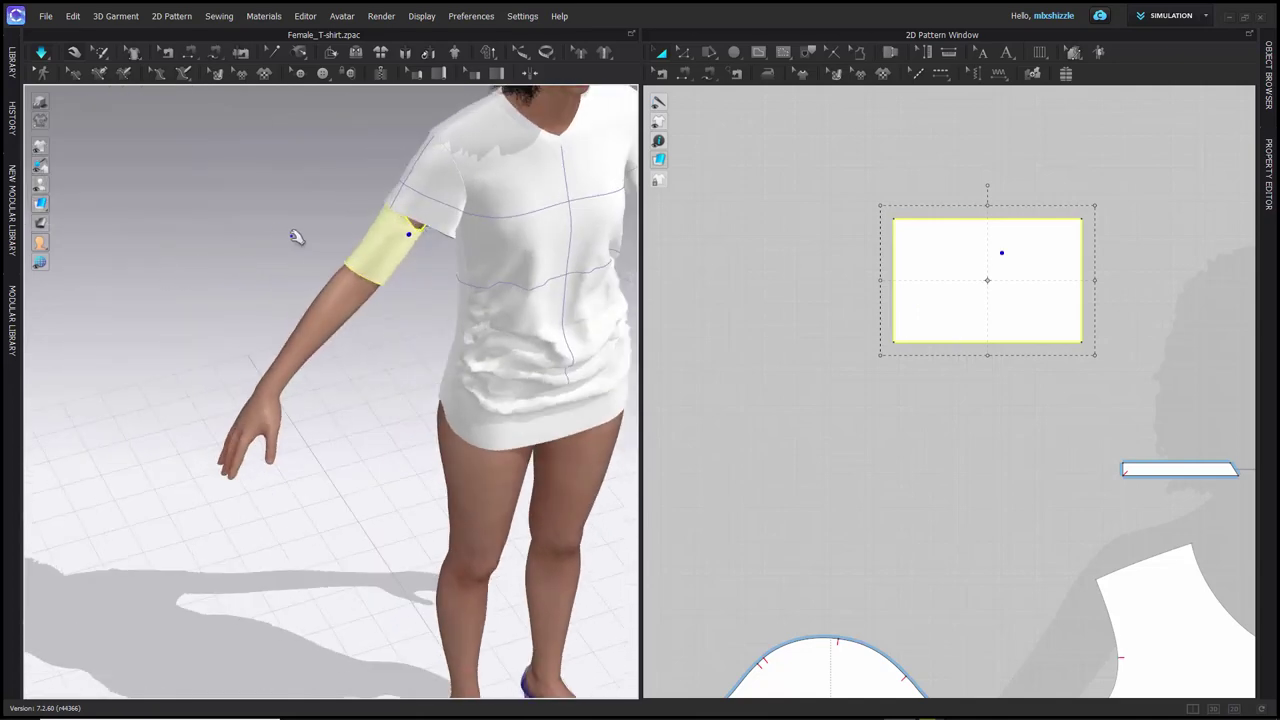
mouse_move(294, 237)
right_down()
mouse_move(279, 240)
mouse_move(289, 223)
right_up()
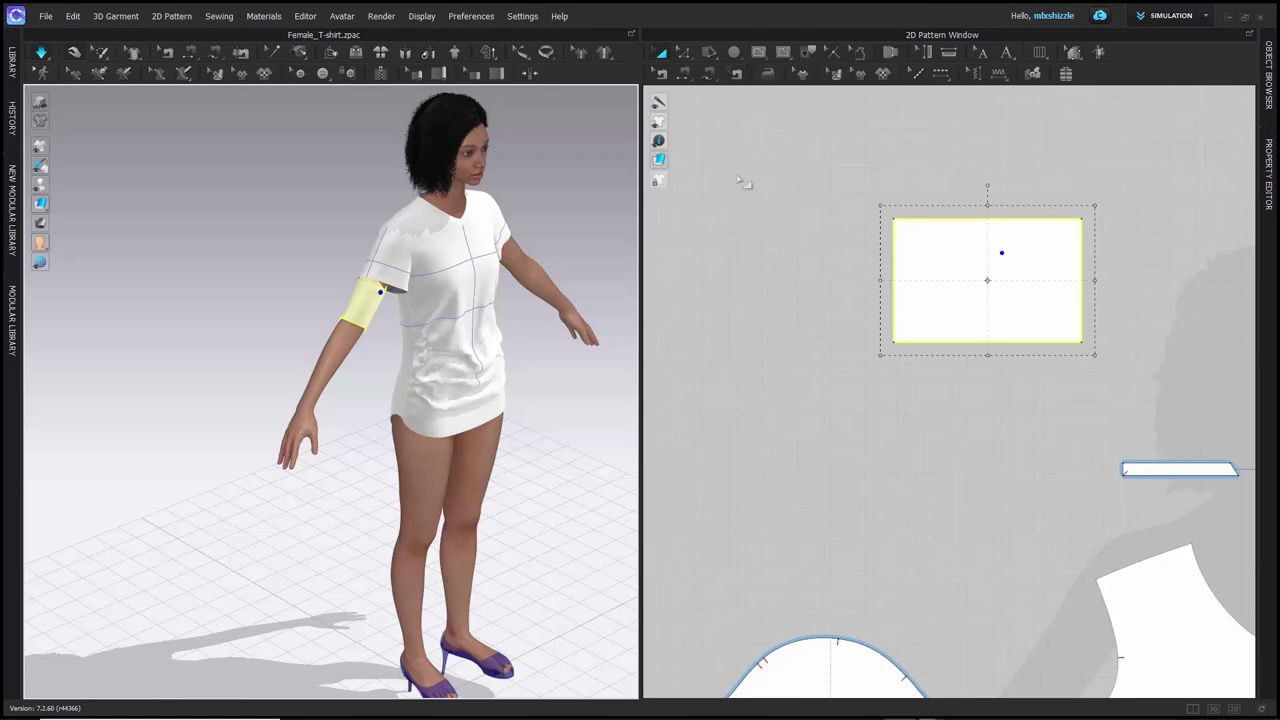
scroll(350, 310, down, 3)
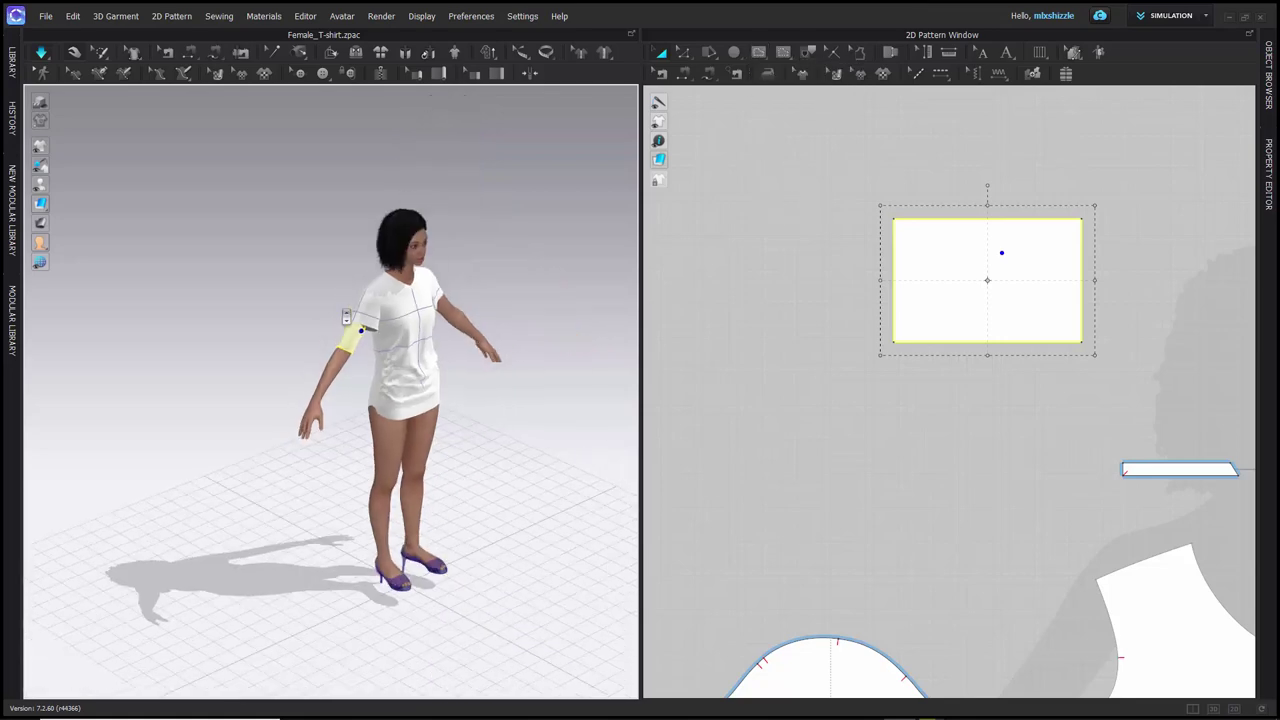
scroll(346, 315, up, 6)
scroll(338, 285, down, 3)
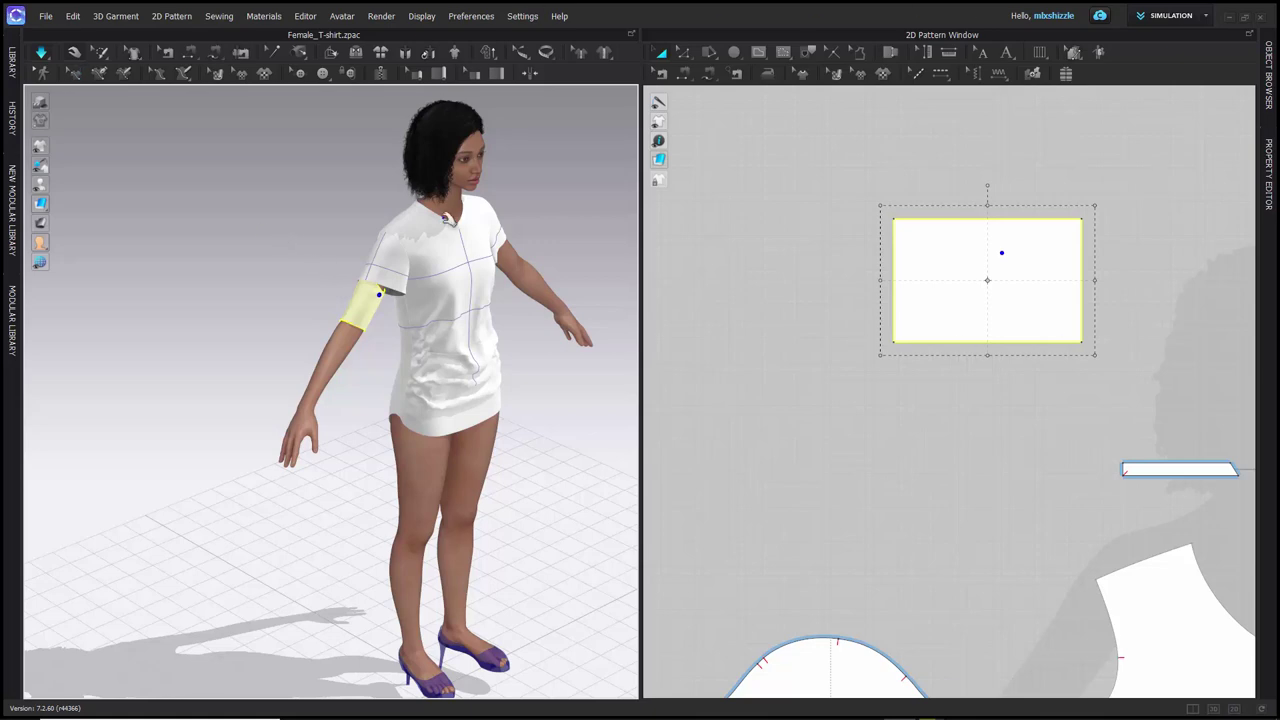
scroll(445, 220, up, 3)
scroll(460, 228, down, 5)
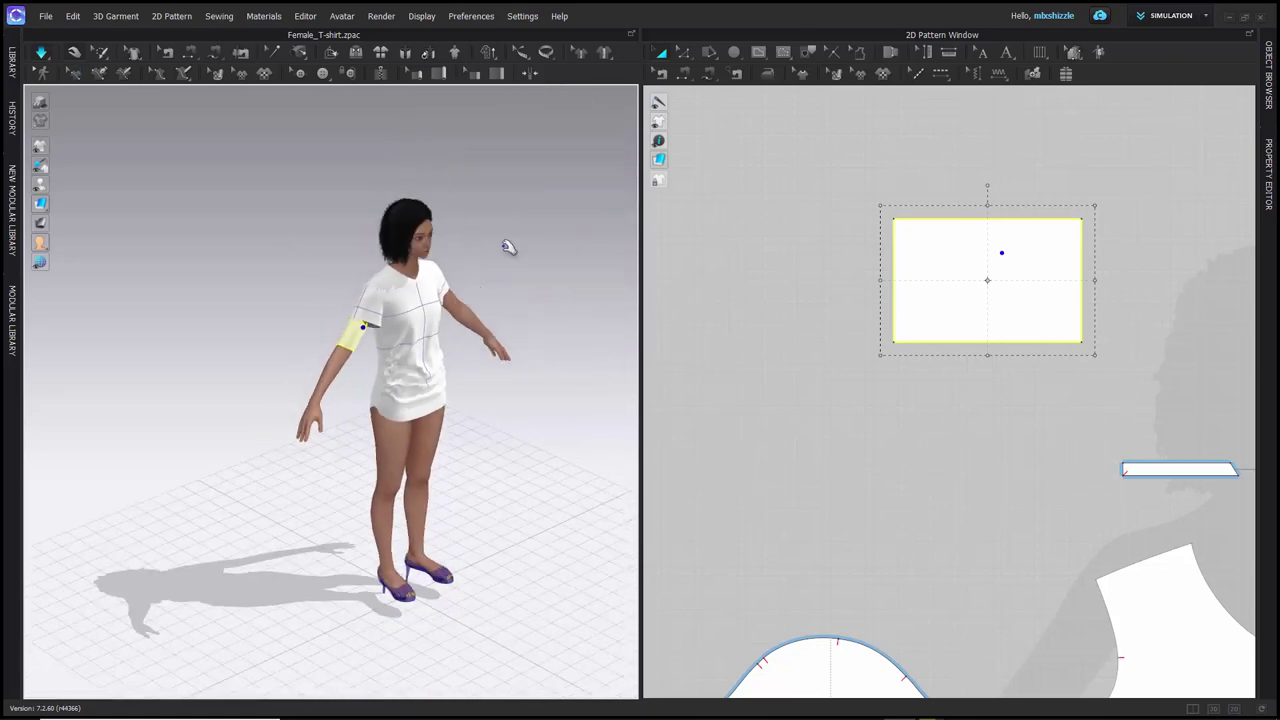
right_drag(508, 247, 456, 246)
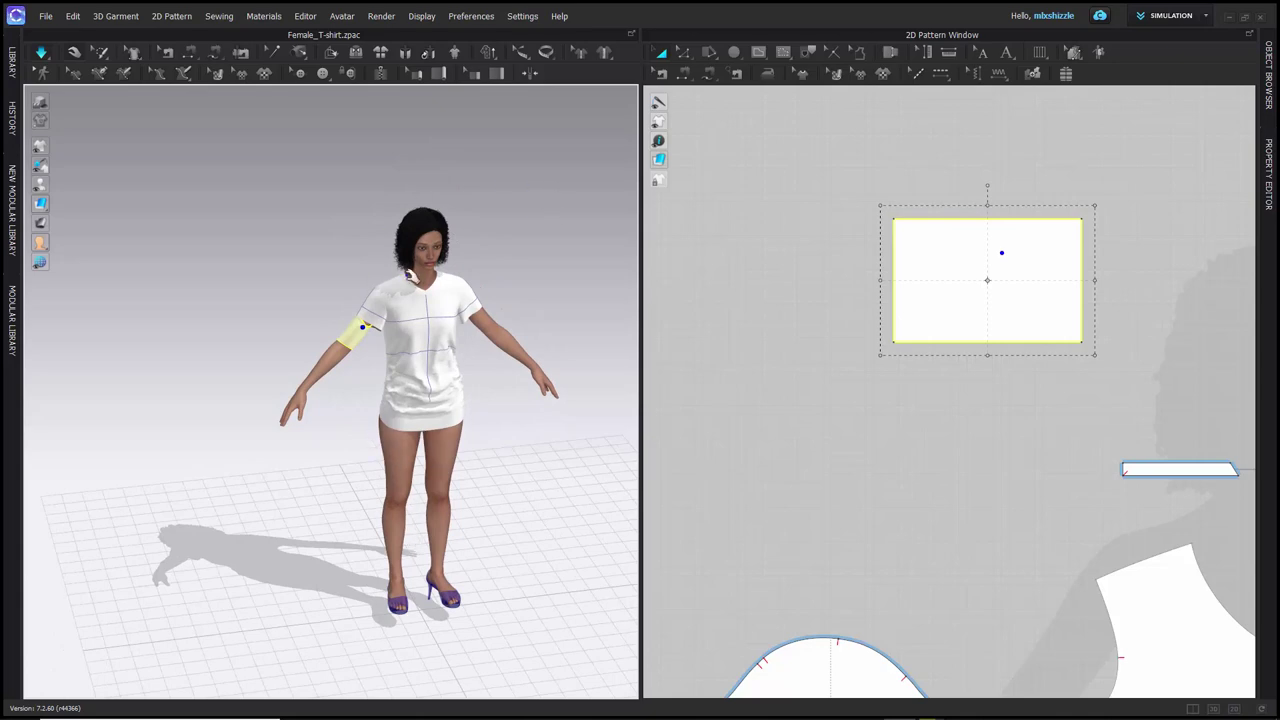
mouse_move(40, 198)
scroll(729, 465, down, 7)
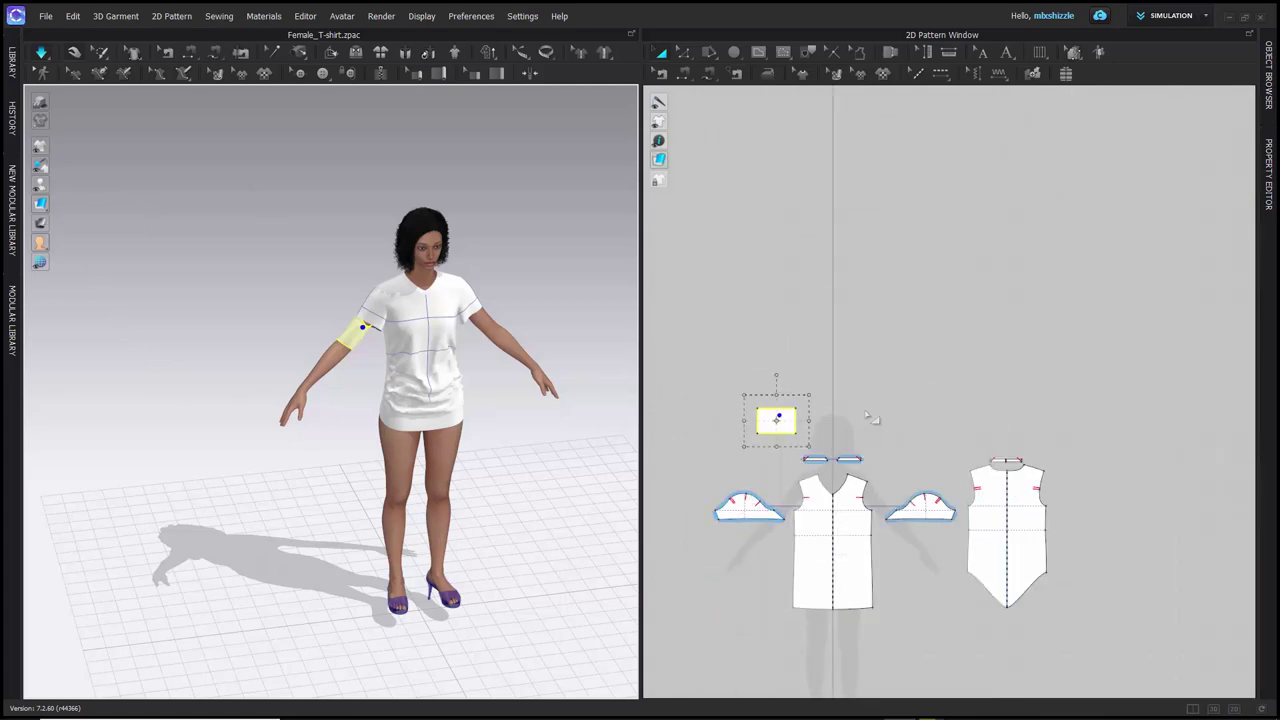
scroll(920, 271, down, 3)
scroll(920, 272, up, 8)
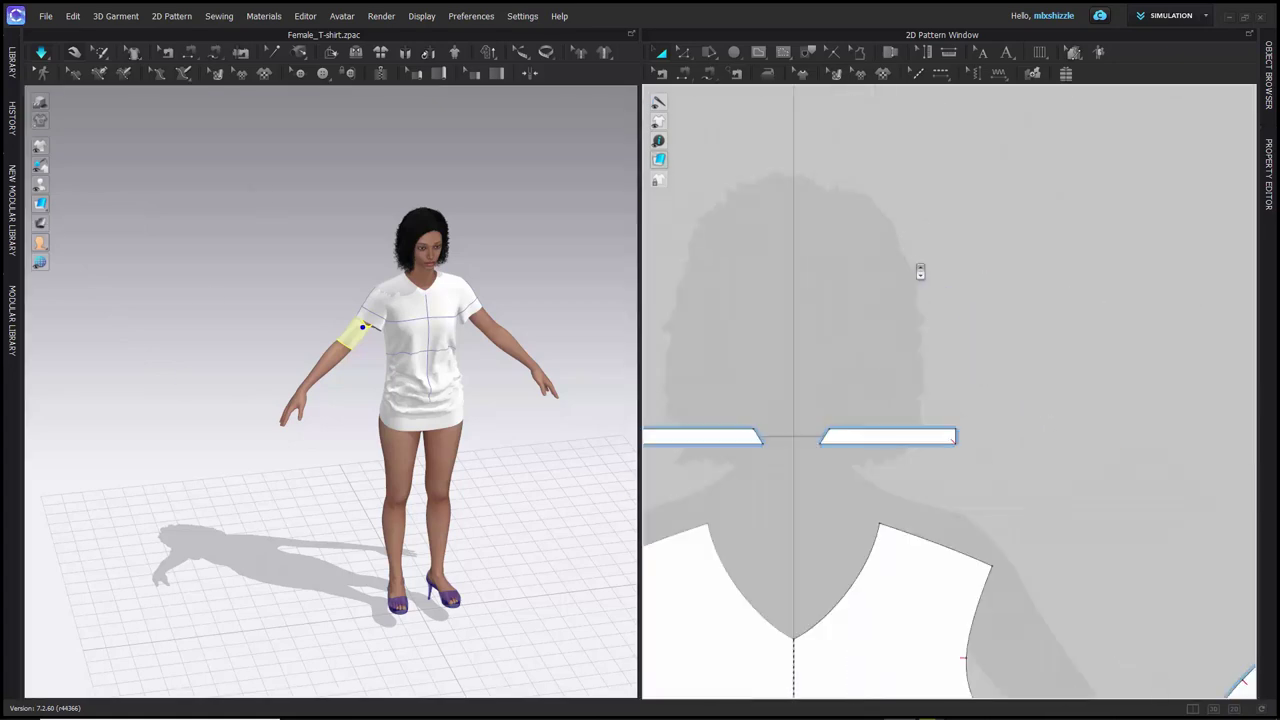
scroll(920, 272, down, 8)
middle_drag(860, 266, 932, 219)
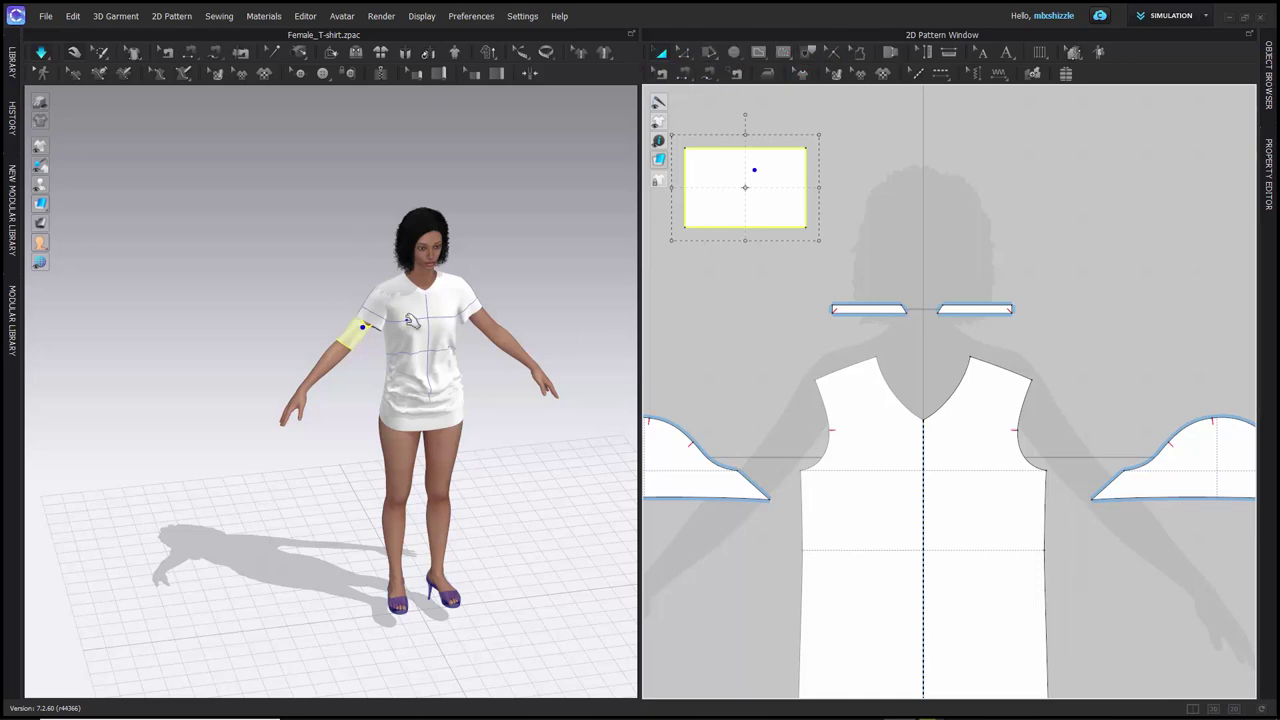
right_drag(305, 286, 400, 311)
scroll(380, 312, down, 2)
scroll(355, 312, up, 5)
scroll(355, 312, up, 2)
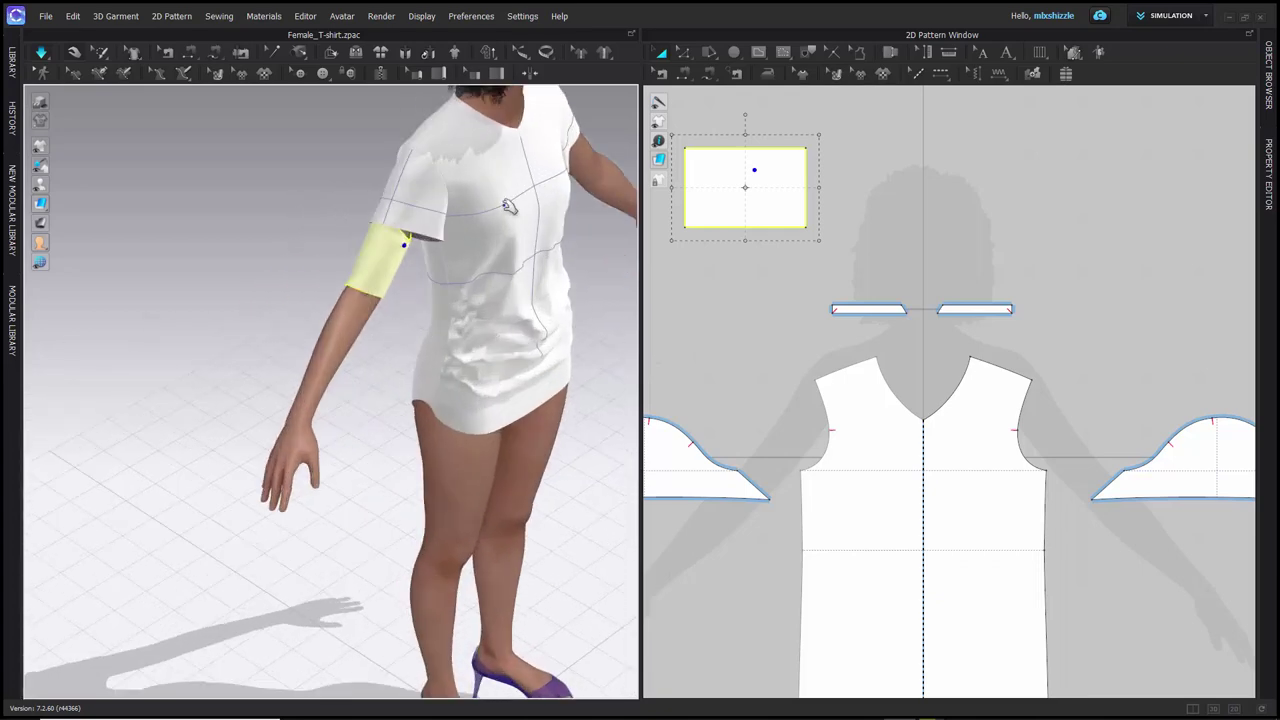
right_drag(486, 224, 374, 354)
scroll(374, 356, up, 2)
click(409, 257)
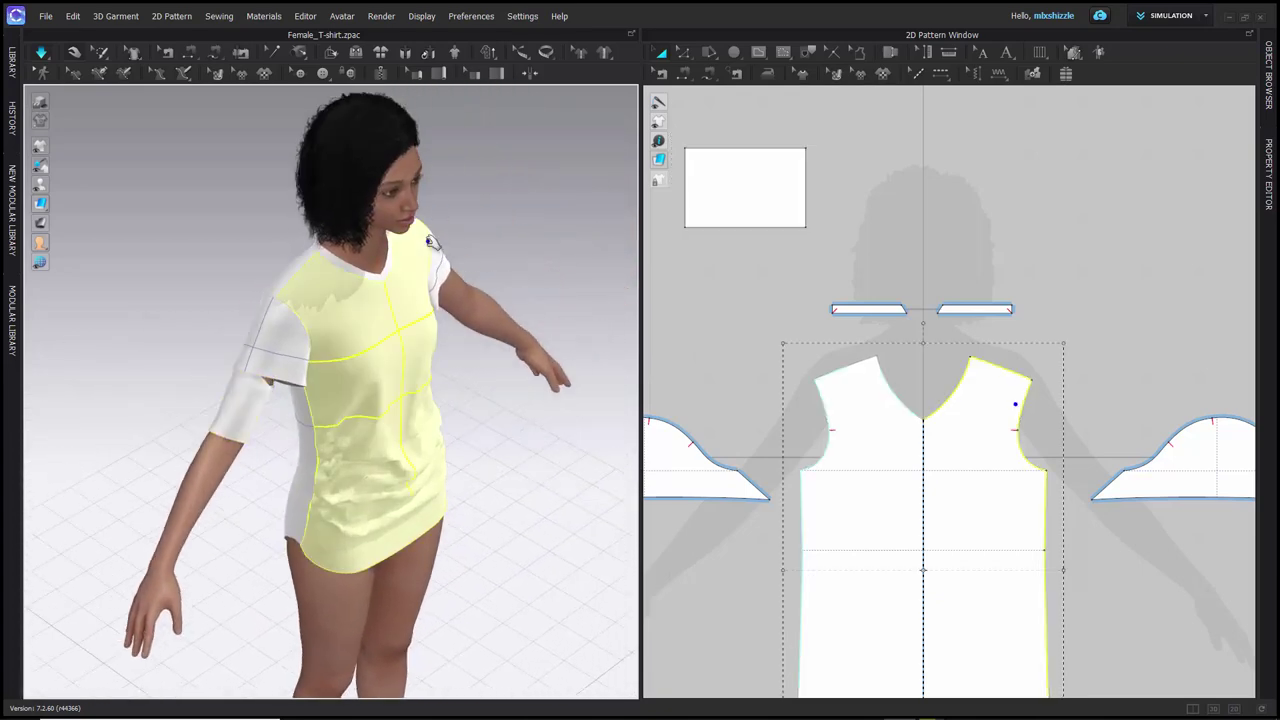